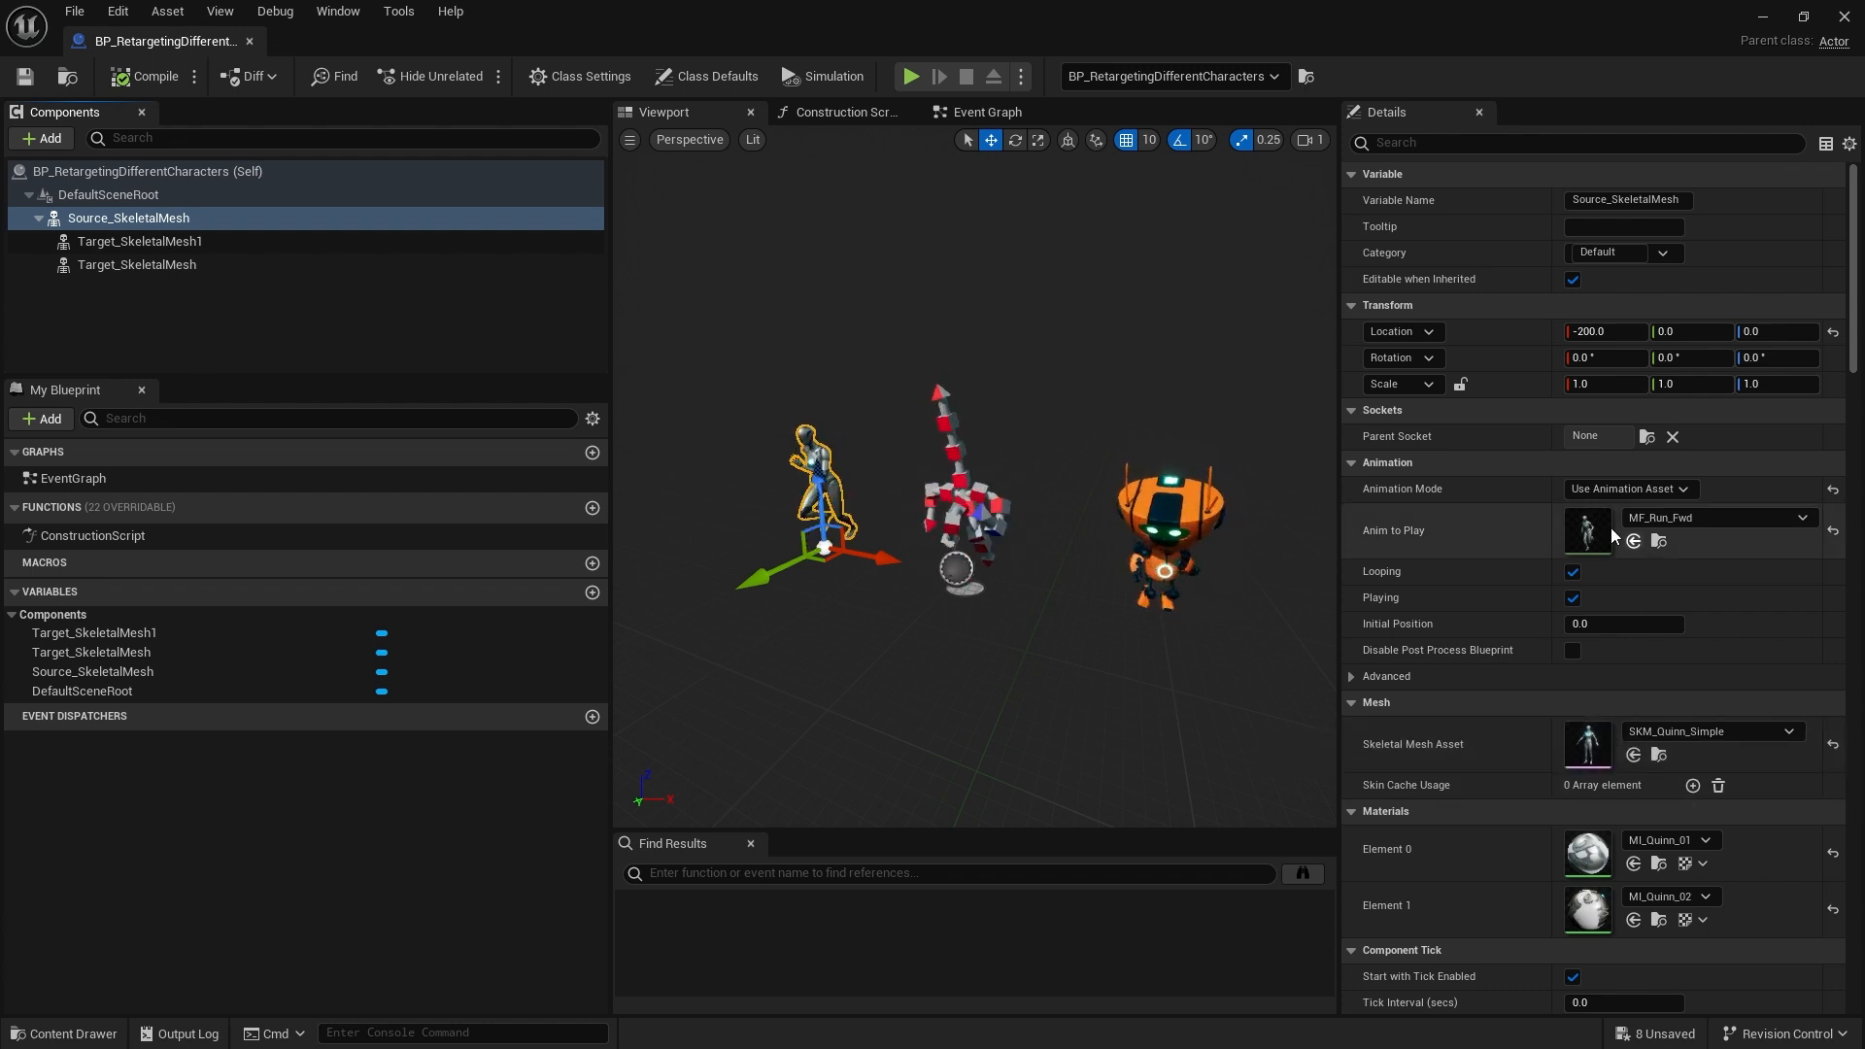
# Orbit and zoom around the retargeted starfish preview and pause the MF_Run_Fwd animation playback
pyautogui.click(178, 240)
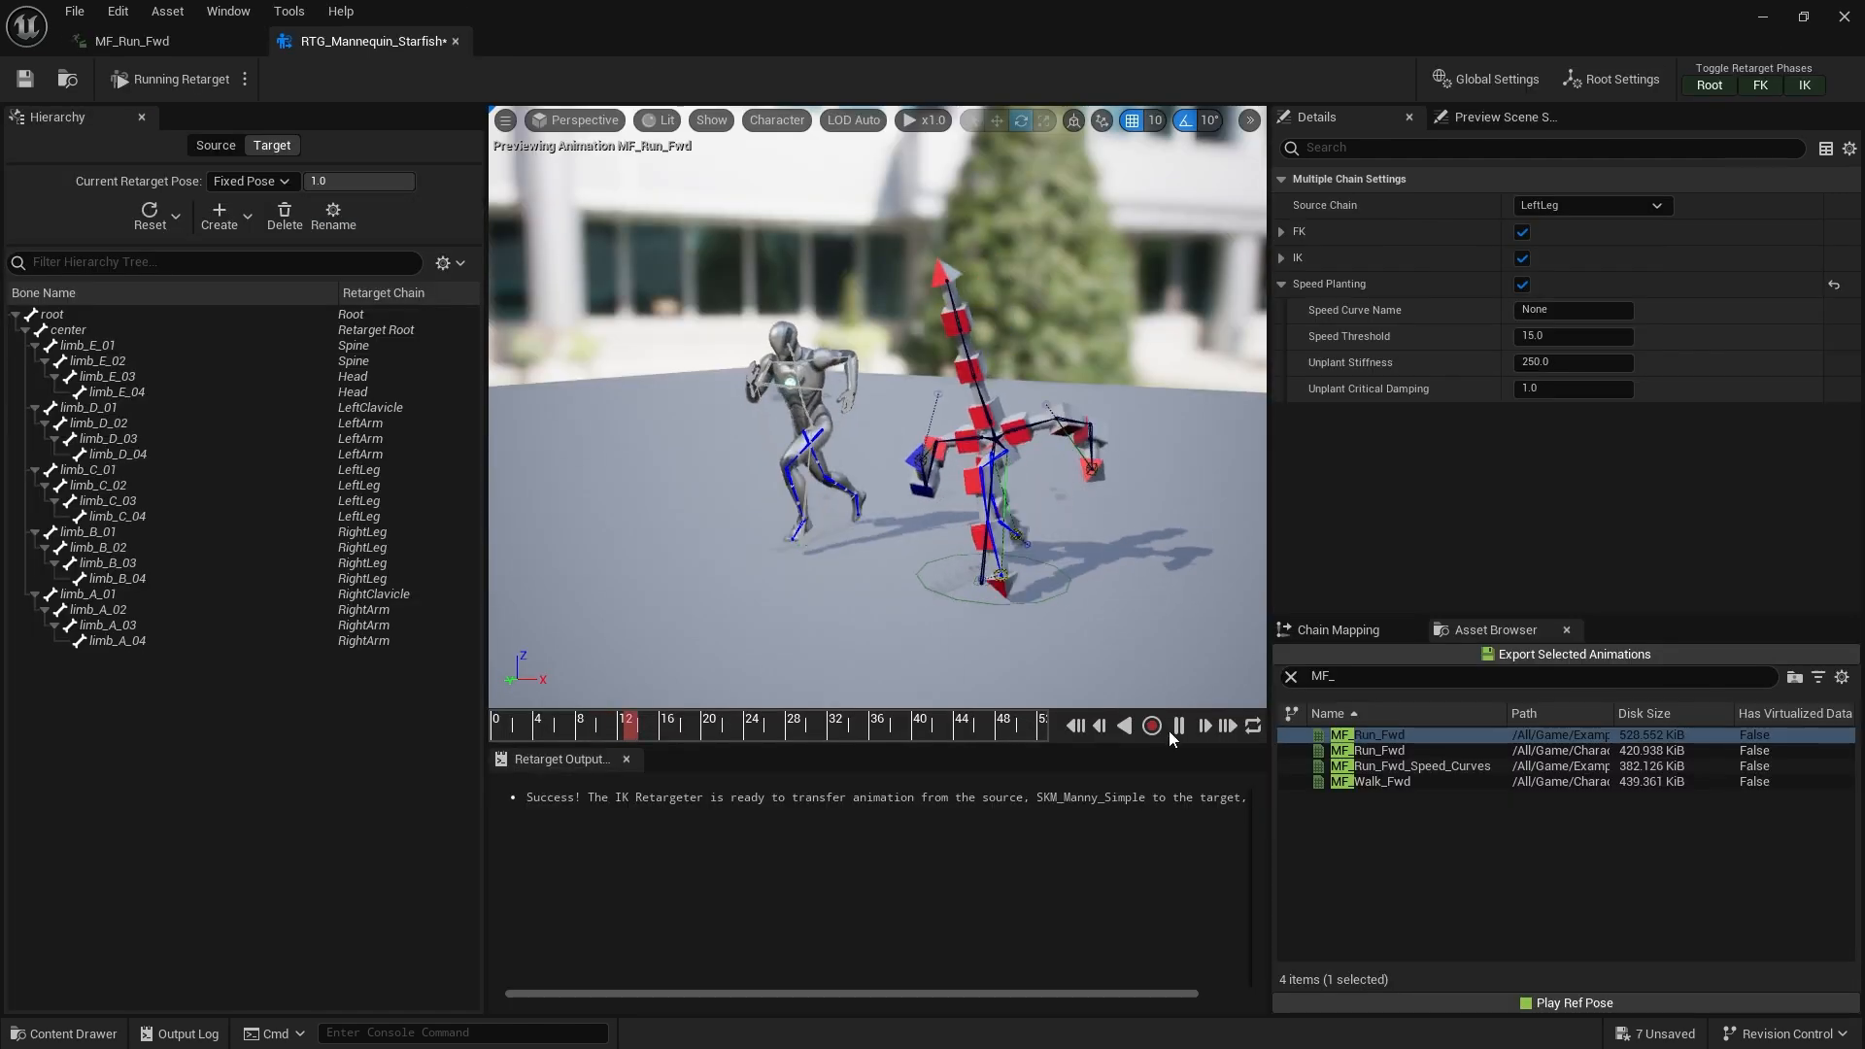
pyautogui.moveTo(1120, 570); pyautogui.dragTo(1134, 670, button='middle')
pyautogui.scroll(5, 1120, 570)
pyautogui.moveTo(1120, 570); pyautogui.dragTo(1142, 649, button='middle')
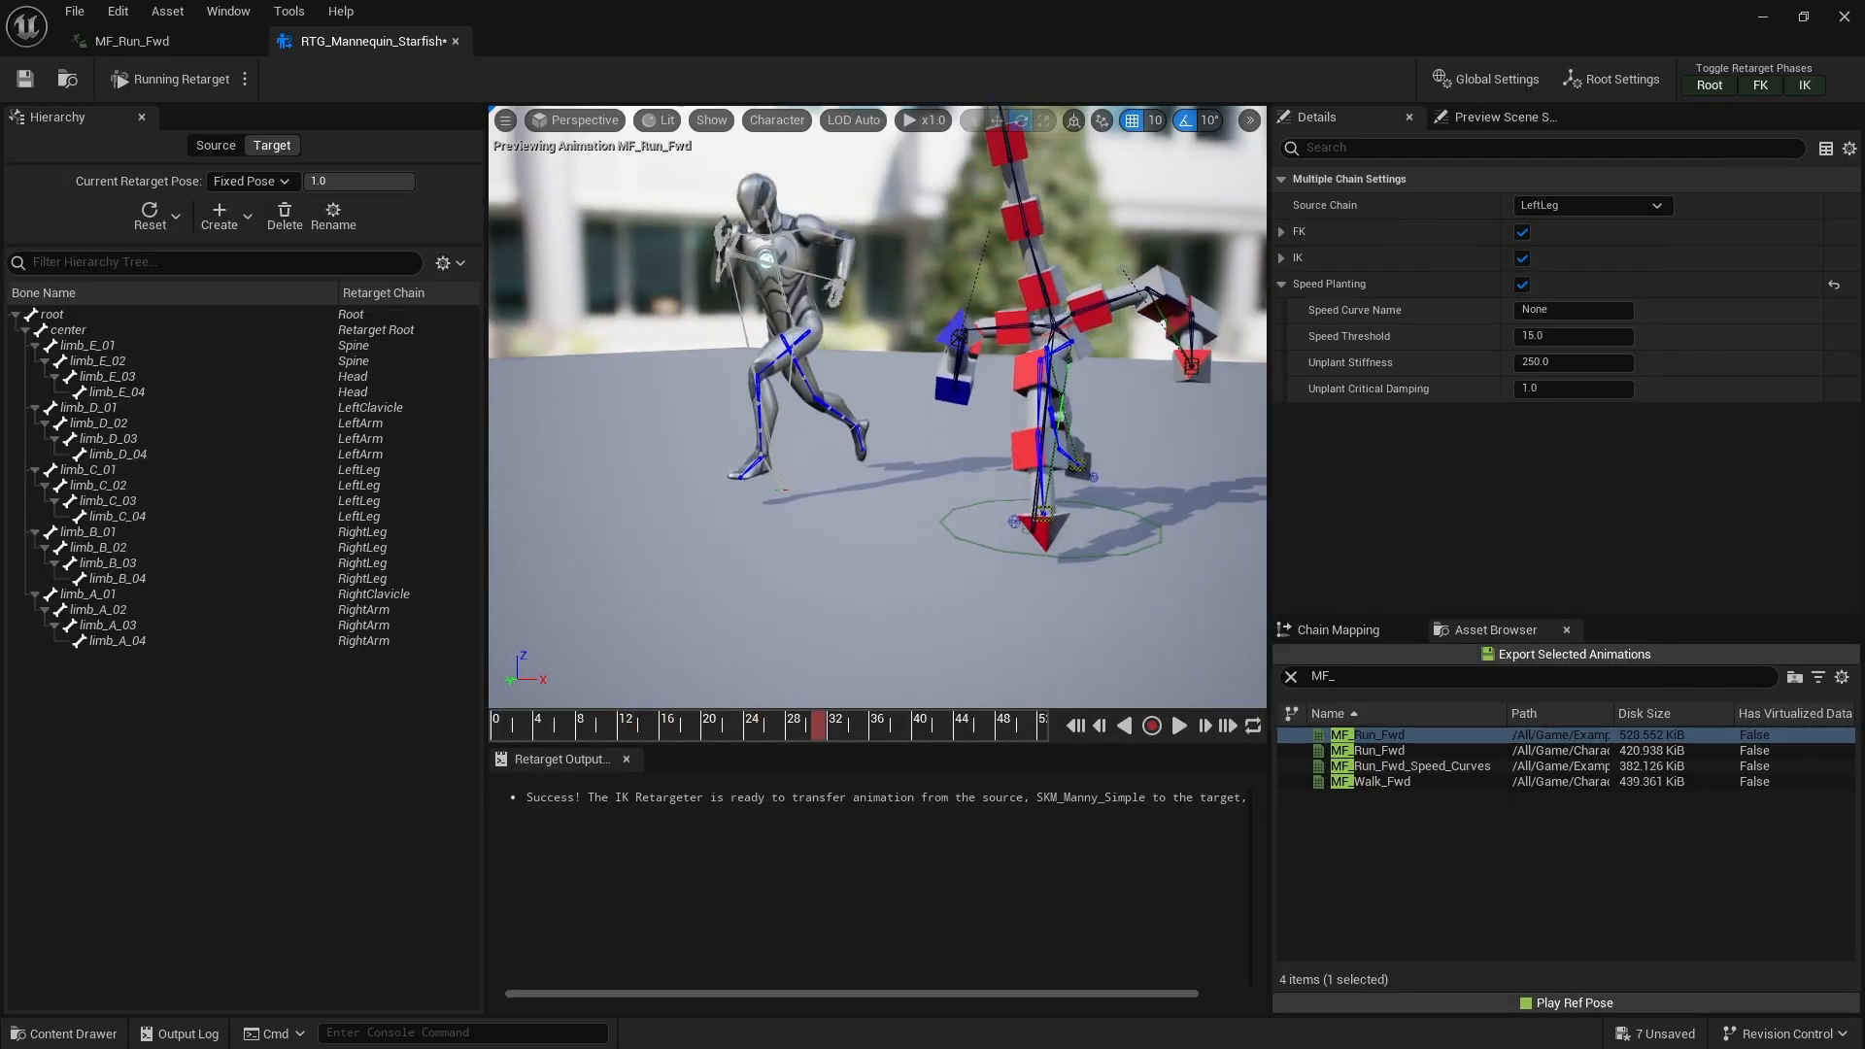
pyautogui.moveTo(1144, 525); pyautogui.dragTo(1152, 594, button='middle')
pyautogui.keyDown('alt'); pyautogui.moveTo(1144, 524); pyautogui.dragTo(918, 498); pyautogui.keyUp('alt')
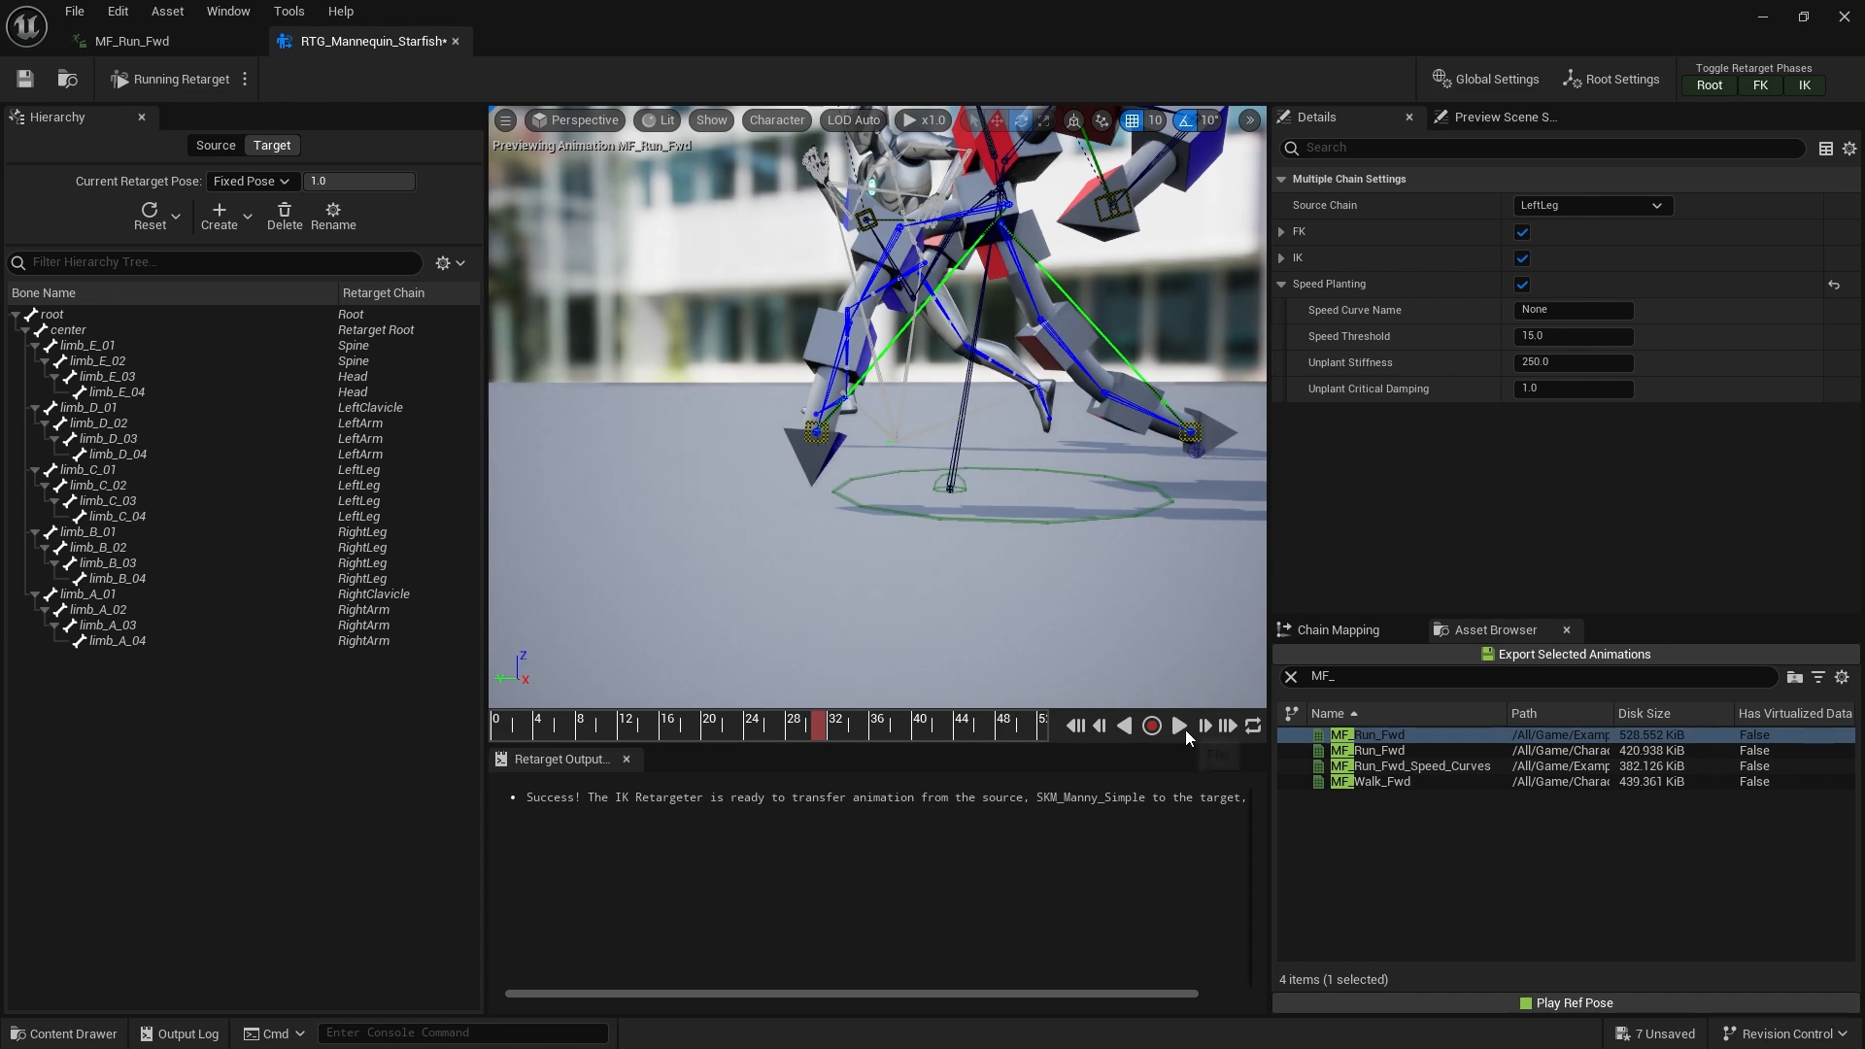
pyautogui.click(1179, 726)
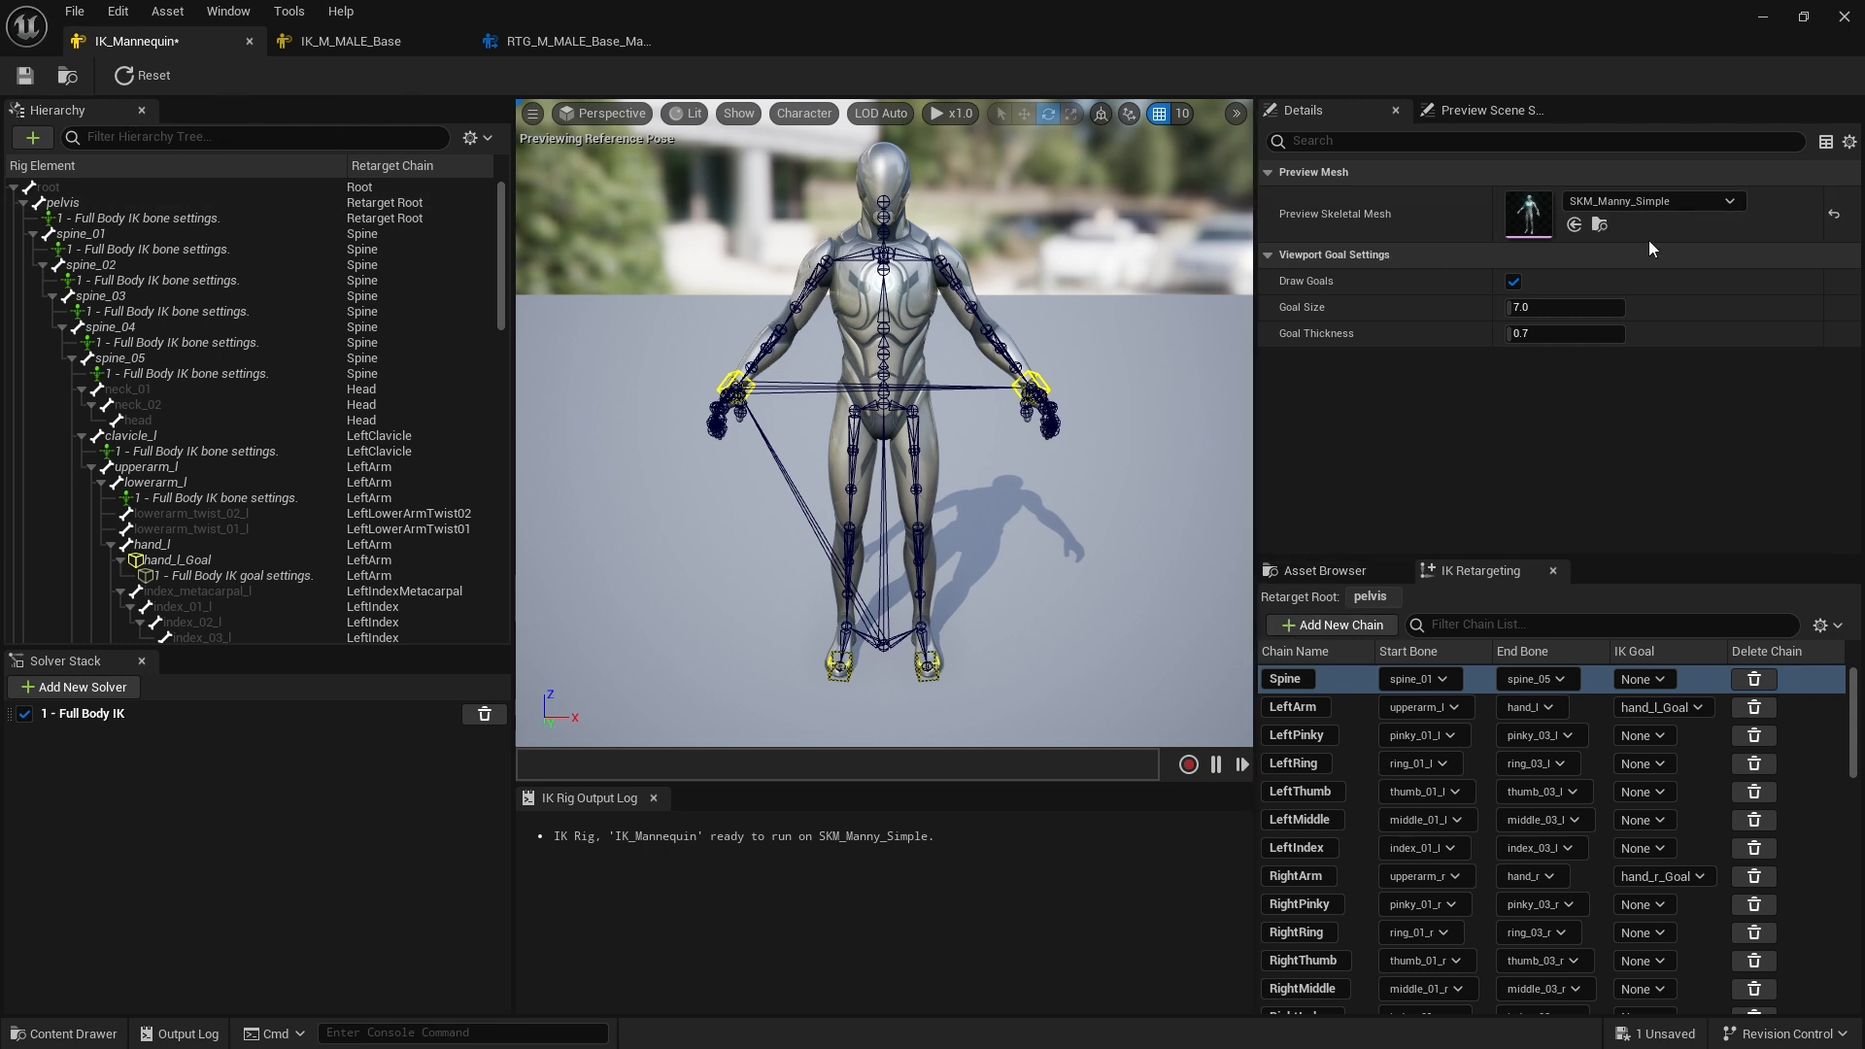
# Set the IK_Mannequin rig's preview skeletal mesh to SKM_Quinn and reset the rig pose
pyautogui.click(1696, 199)
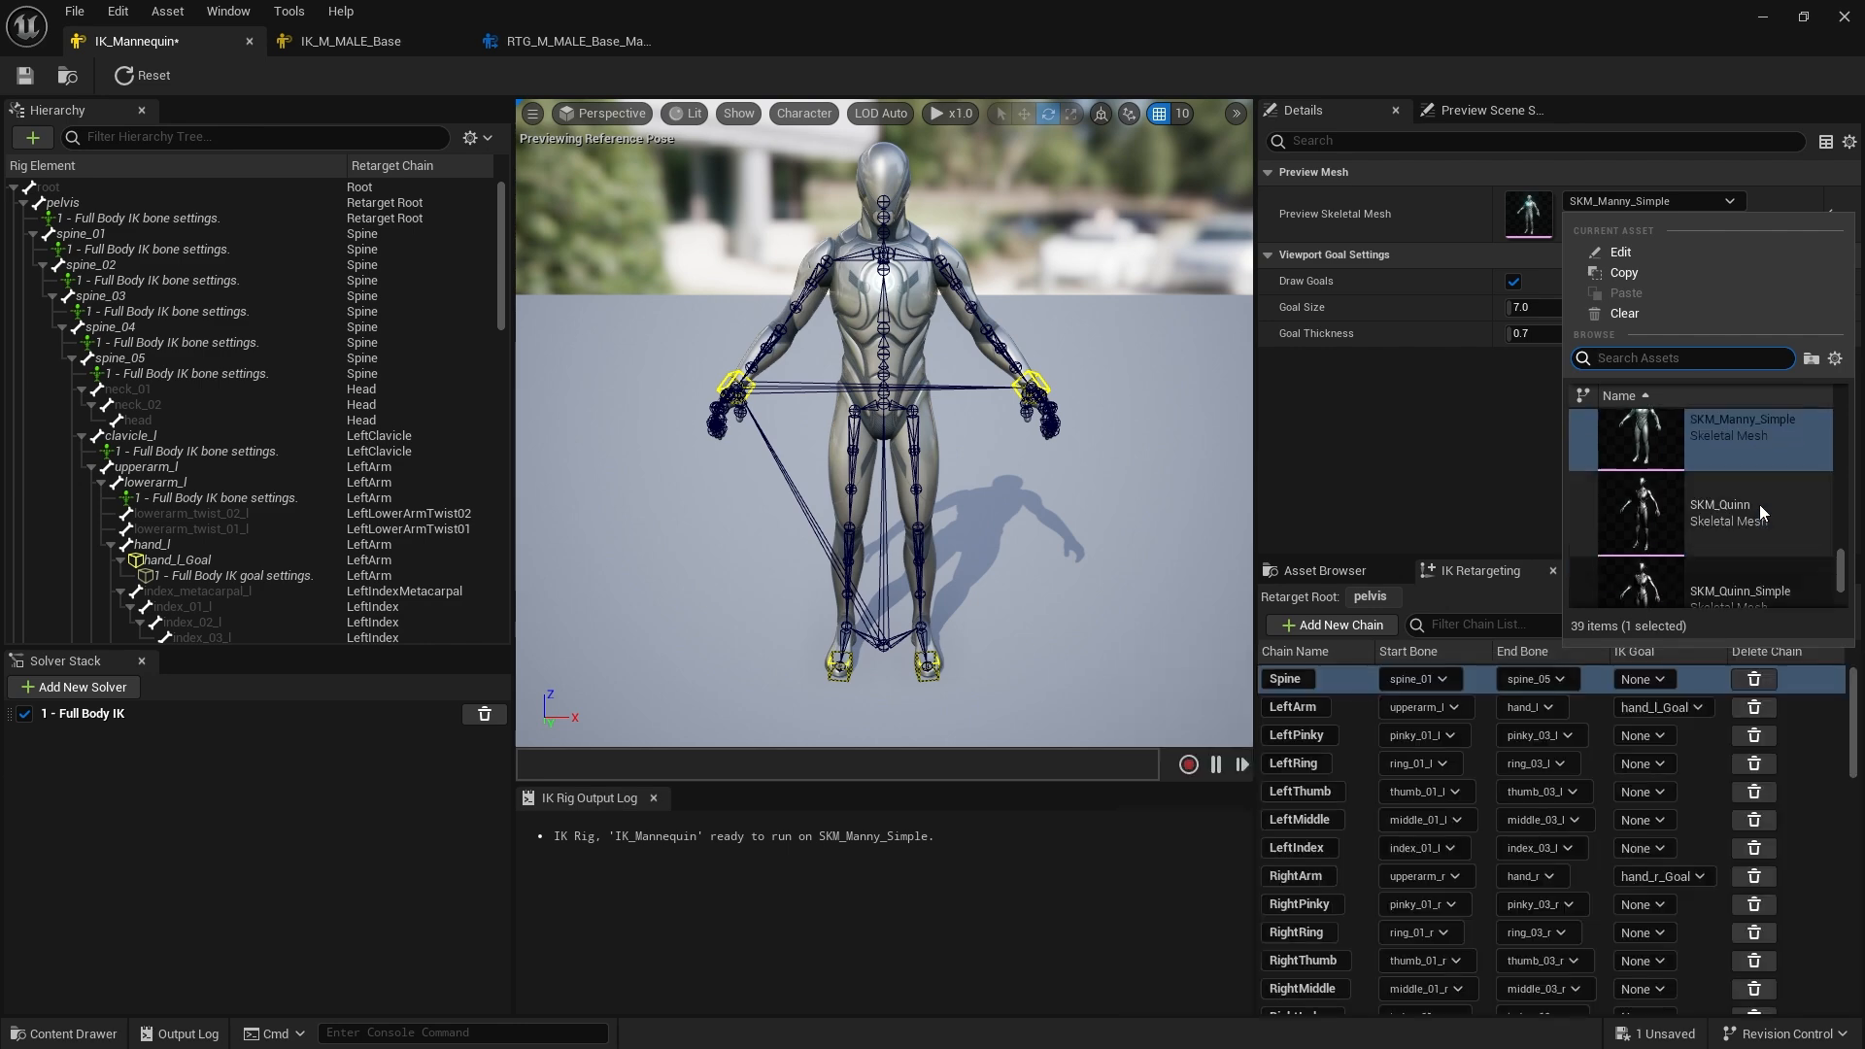
pyautogui.scroll(-1, 1760, 512)
pyautogui.click(1758, 490)
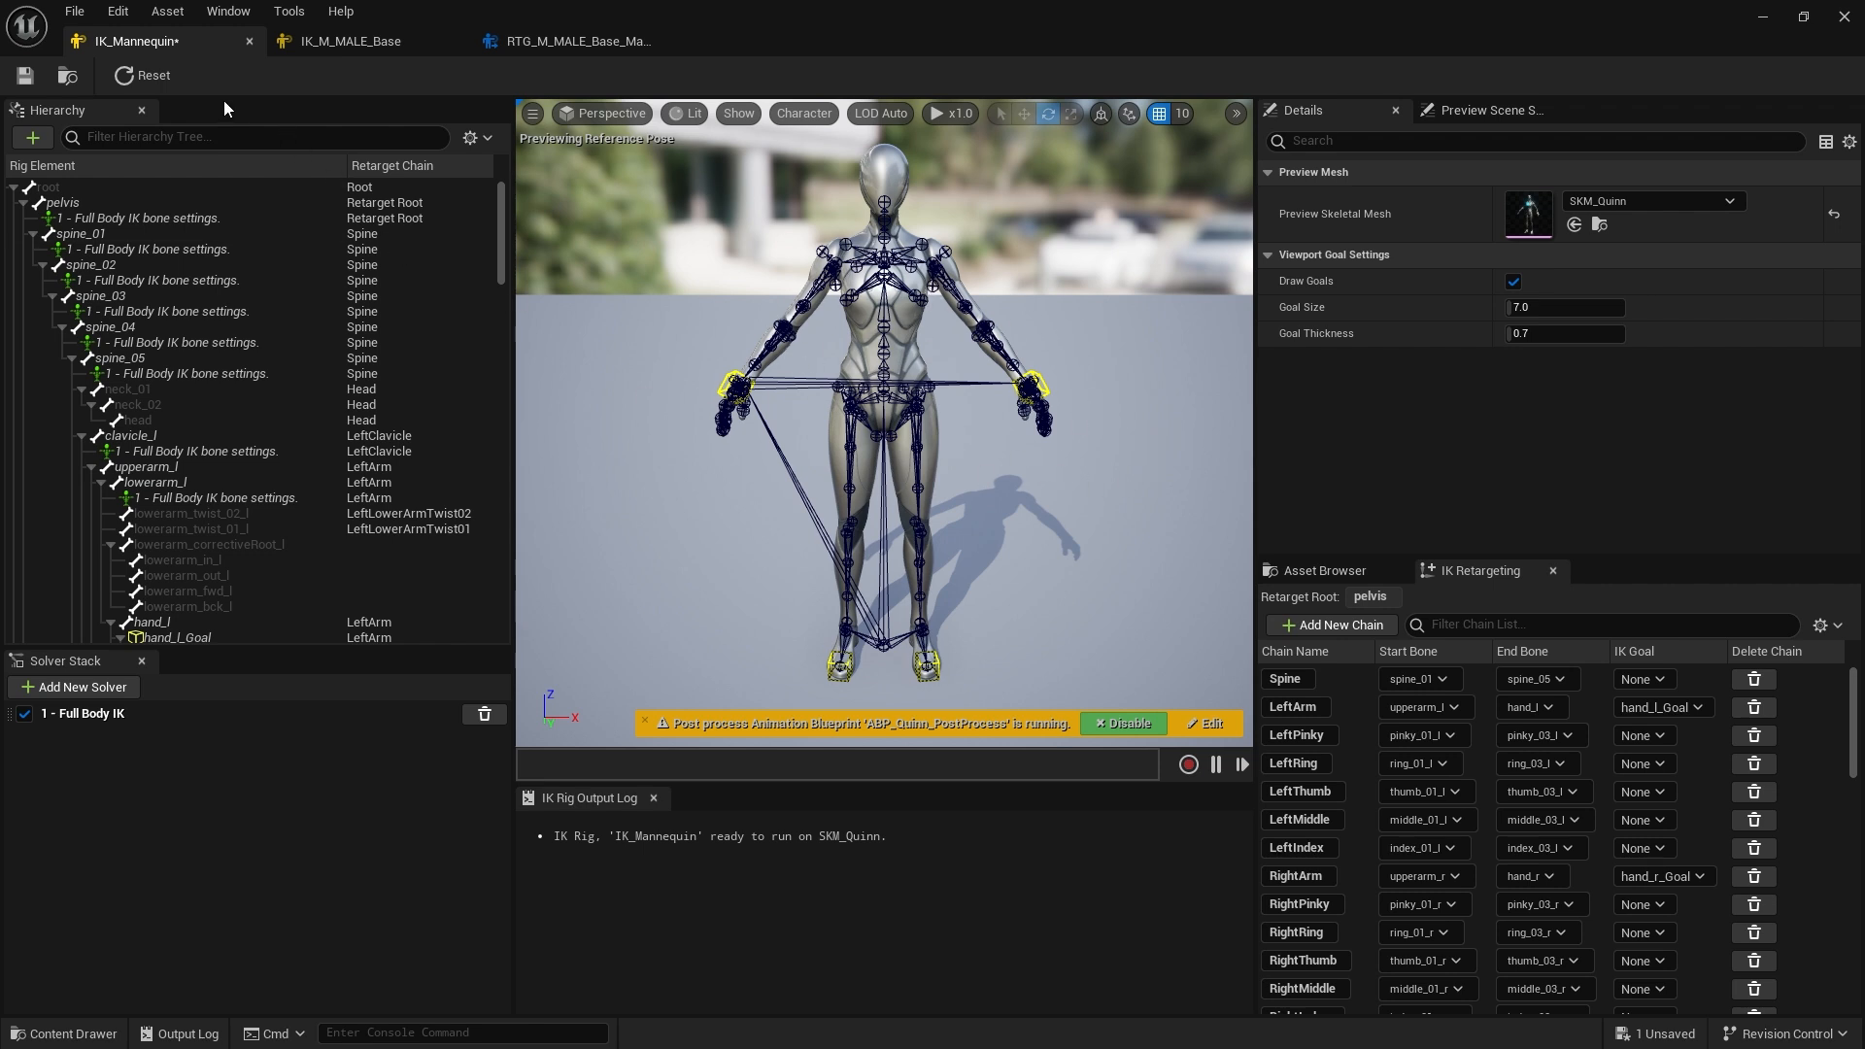
pyautogui.click(159, 73)
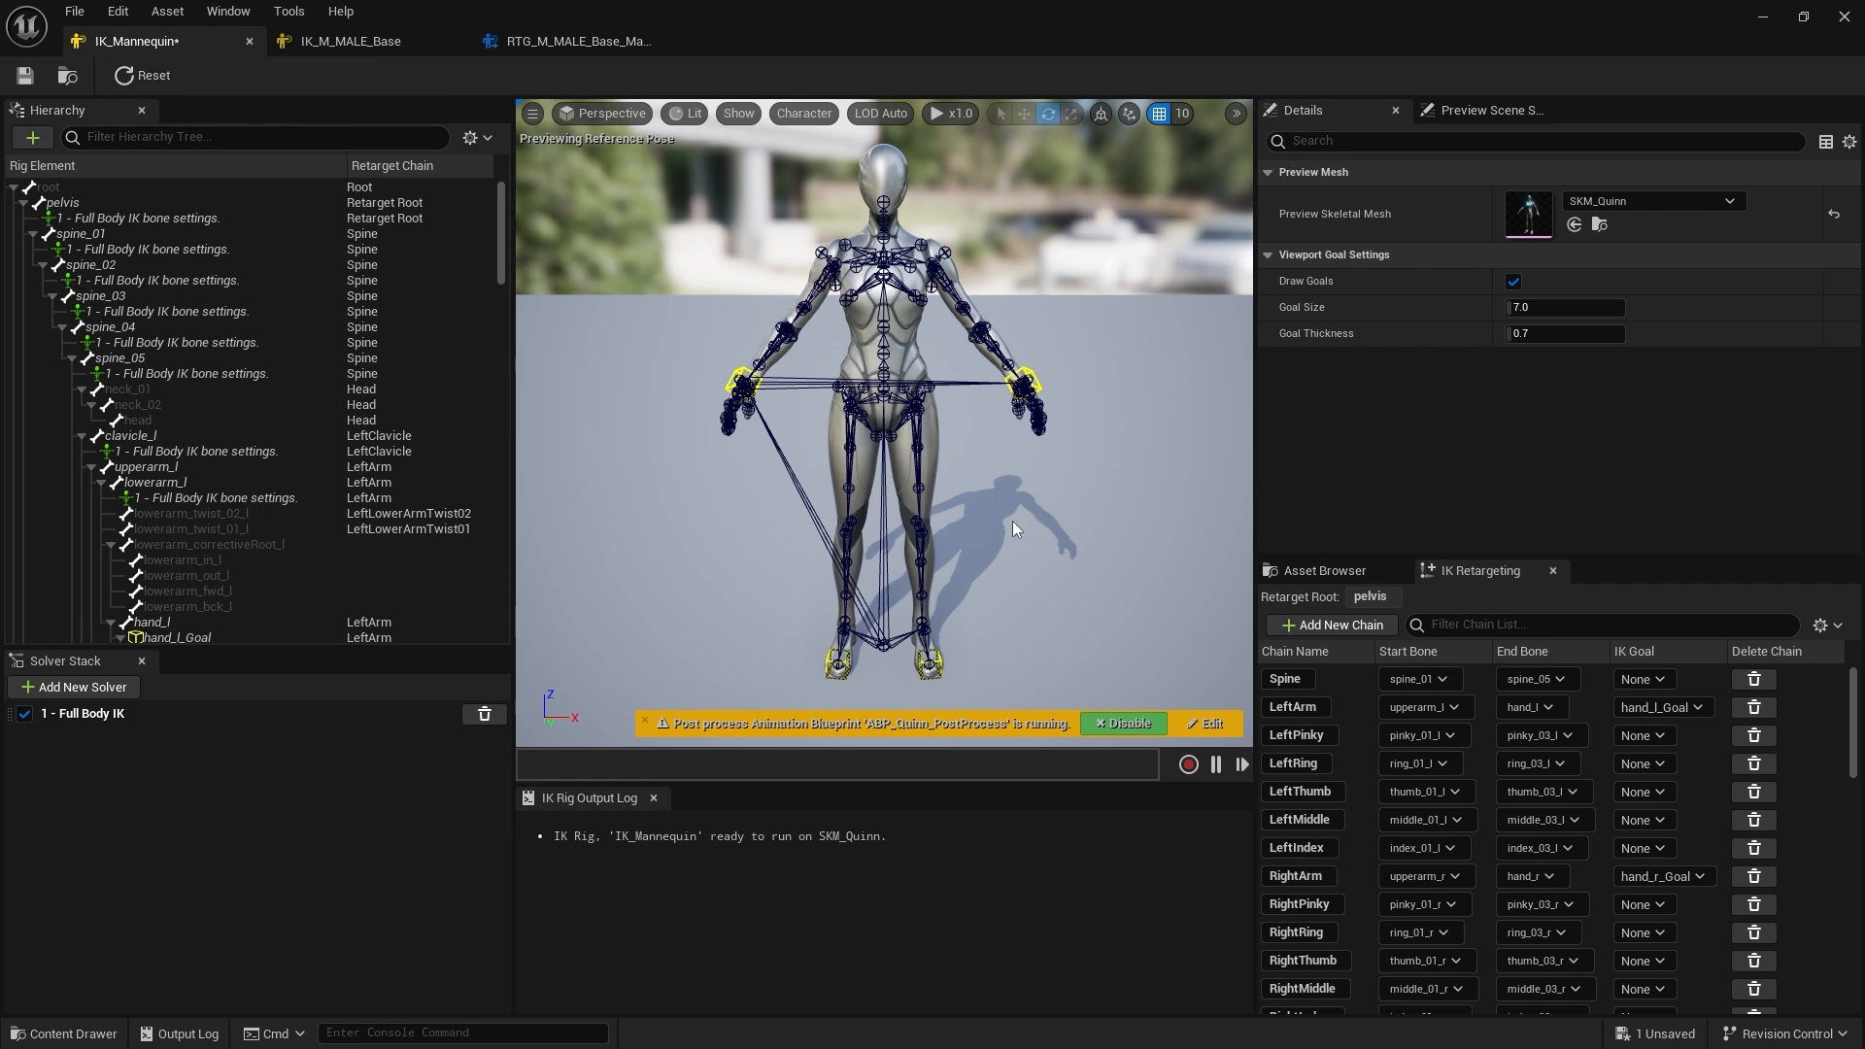
# Select the left hand goal and move it with the Move tool to test the IK on Quinn
pyautogui.click(1031, 365)
pyautogui.press('w')
pyautogui.moveTo(1027, 383); pyautogui.dragTo(1024, 446)
pyautogui.keyDown('alt'); pyautogui.moveTo(1123, 482); pyautogui.dragTo(986, 301); pyautogui.keyUp('alt')
pyautogui.keyDown('alt'); pyautogui.moveTo(1099, 472); pyautogui.dragTo(1195, 501); pyautogui.keyUp('alt')
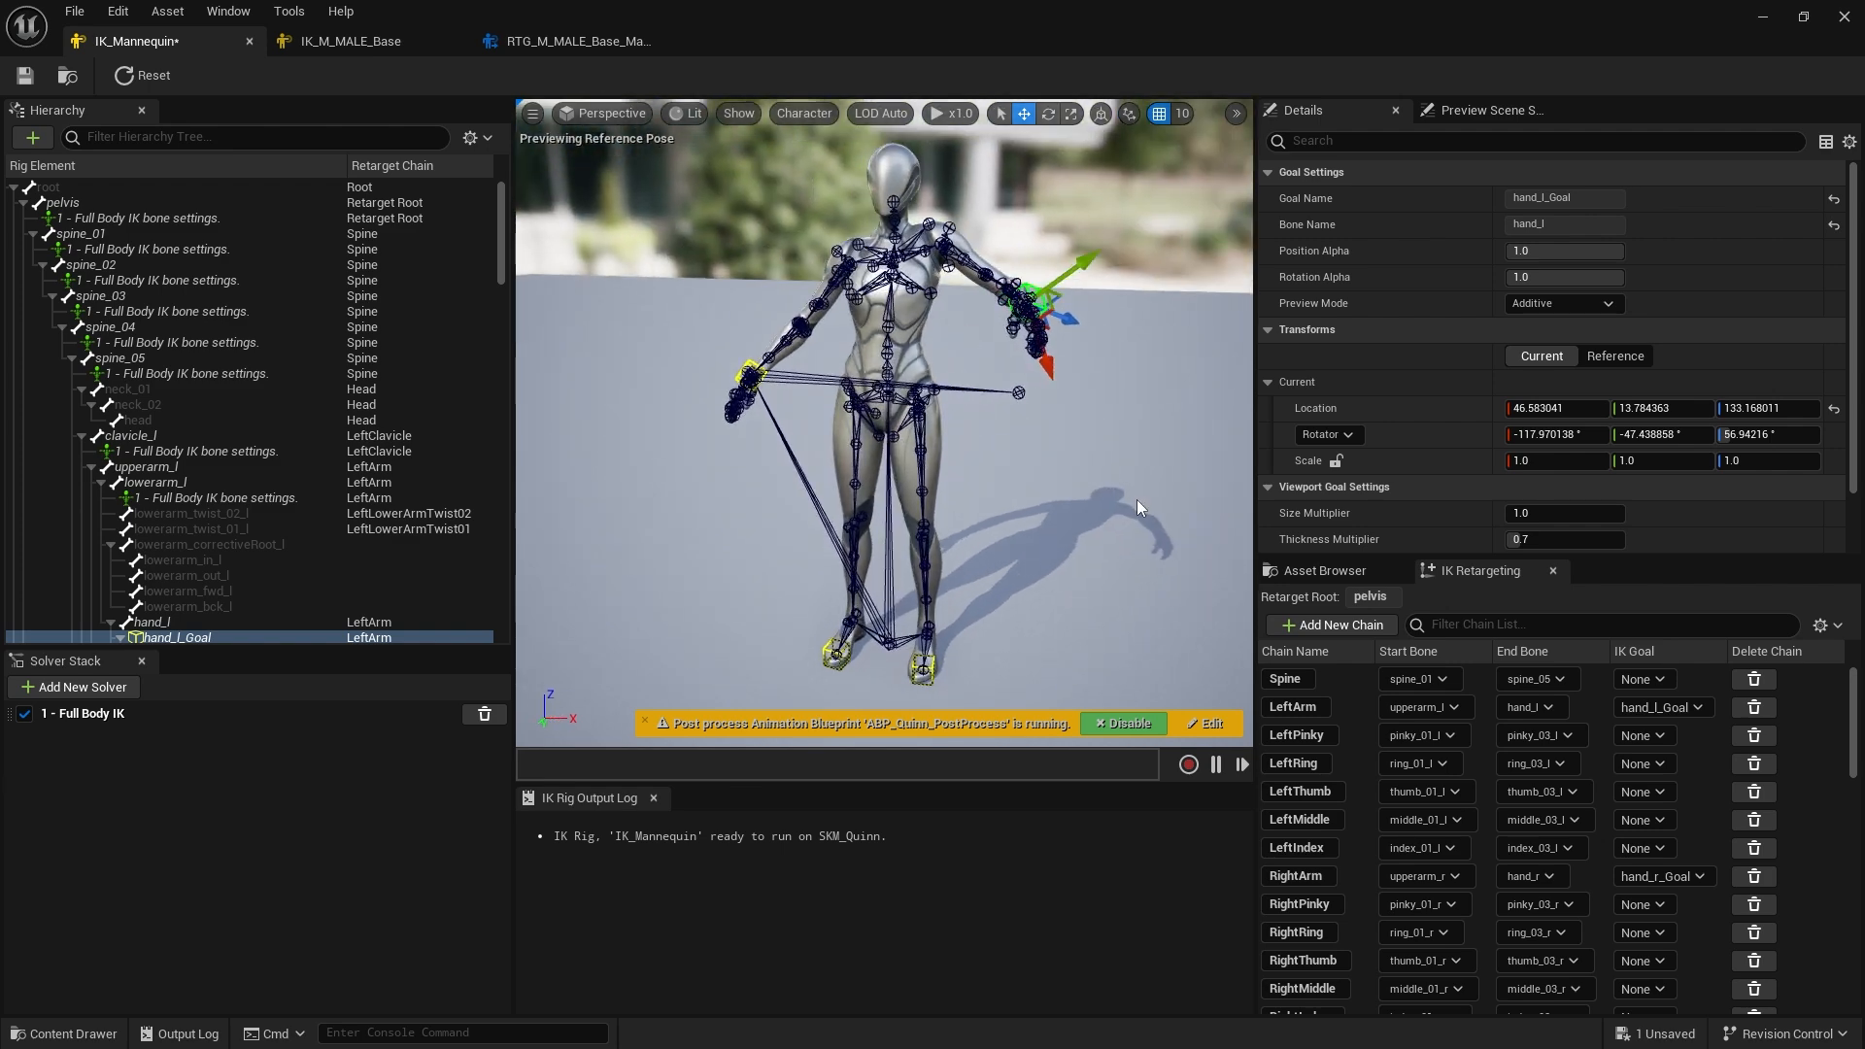
pyautogui.click(1136, 499)
# Switch the preview skeletal mesh to Echo and scroll through its retarget chain list
pyautogui.click(1656, 201)
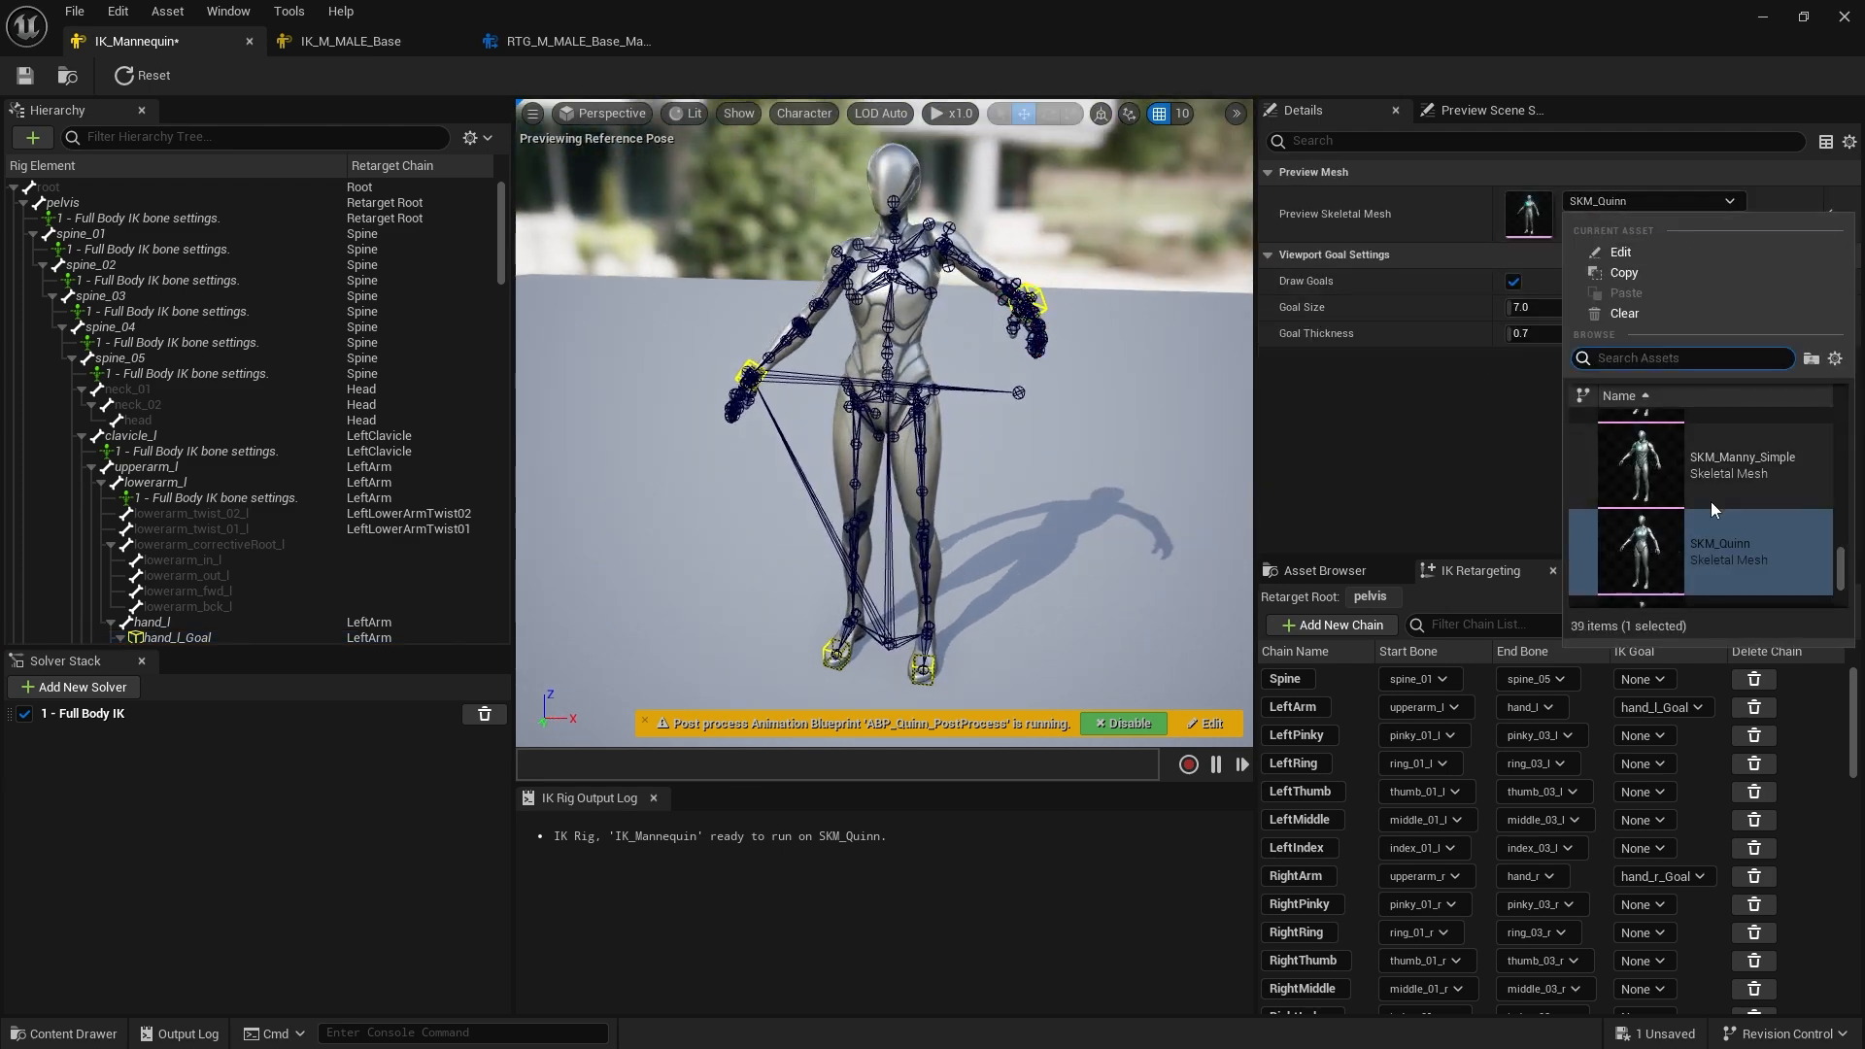
pyautogui.scroll(-1, 1712, 505)
pyautogui.write('echo')
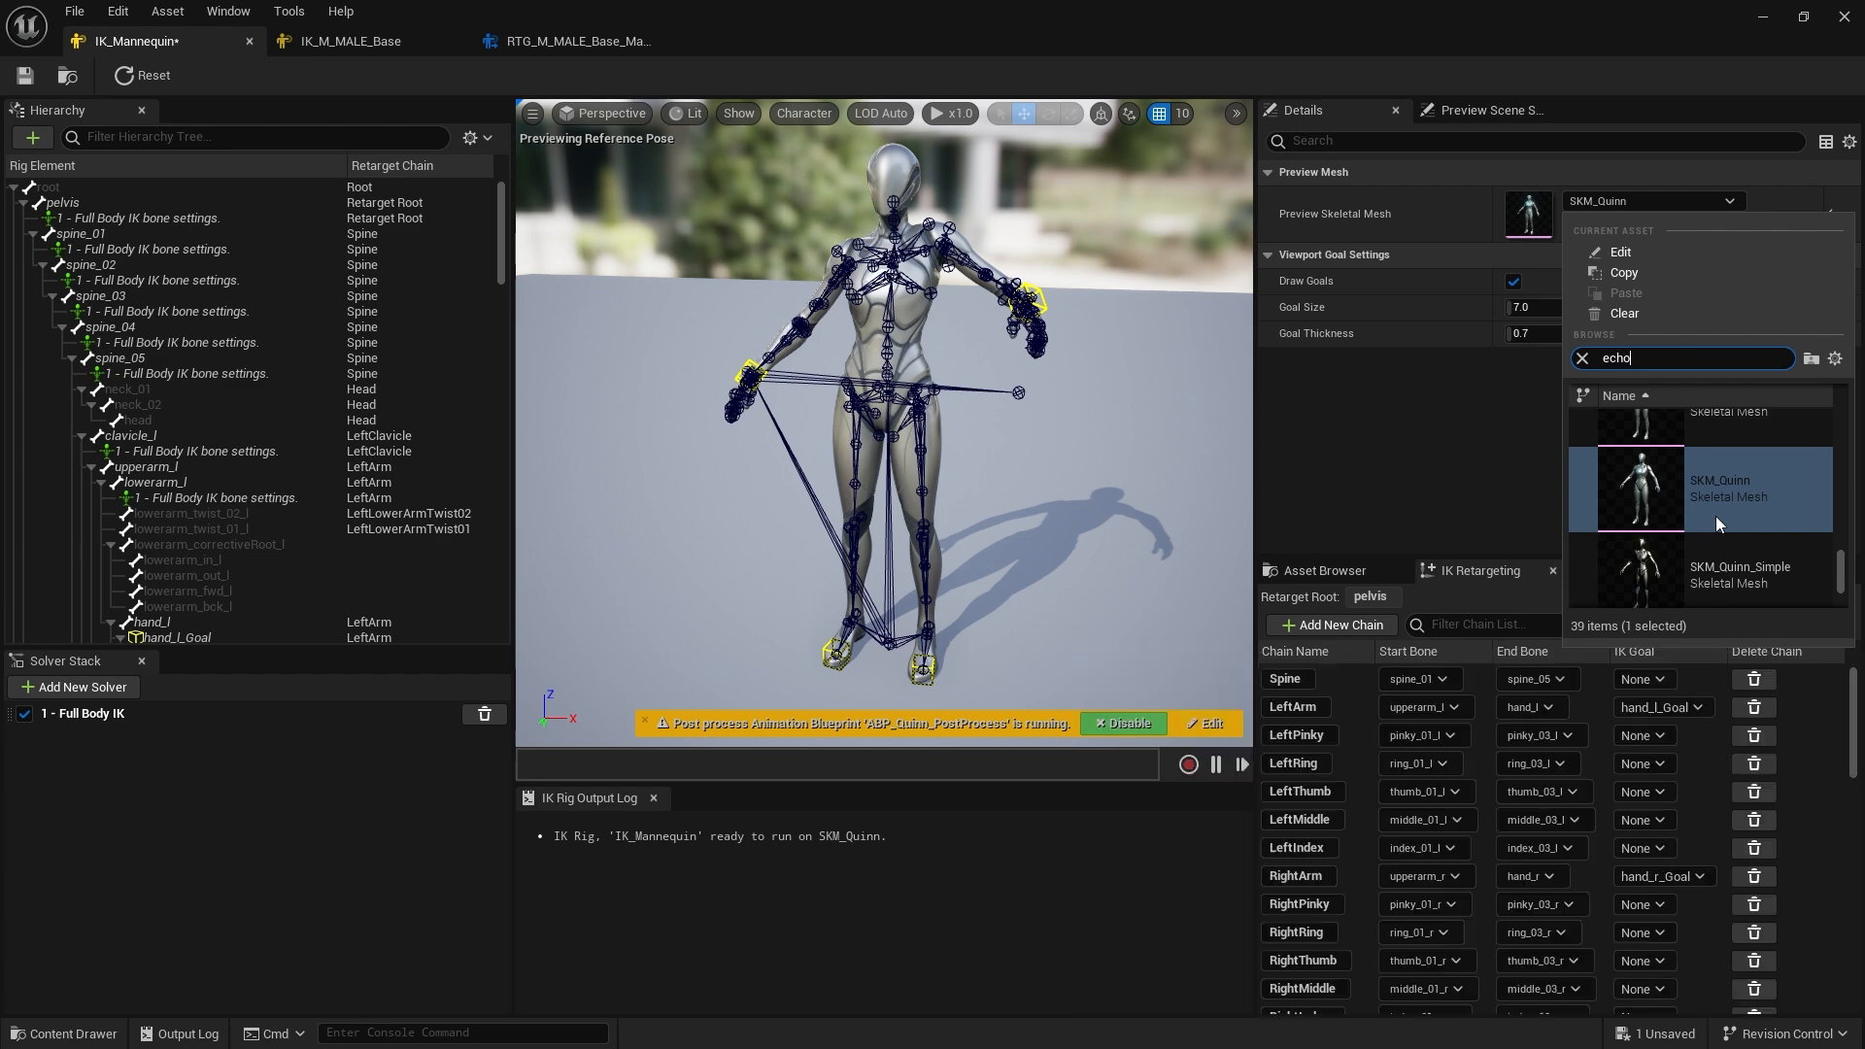
pyautogui.click(1726, 457)
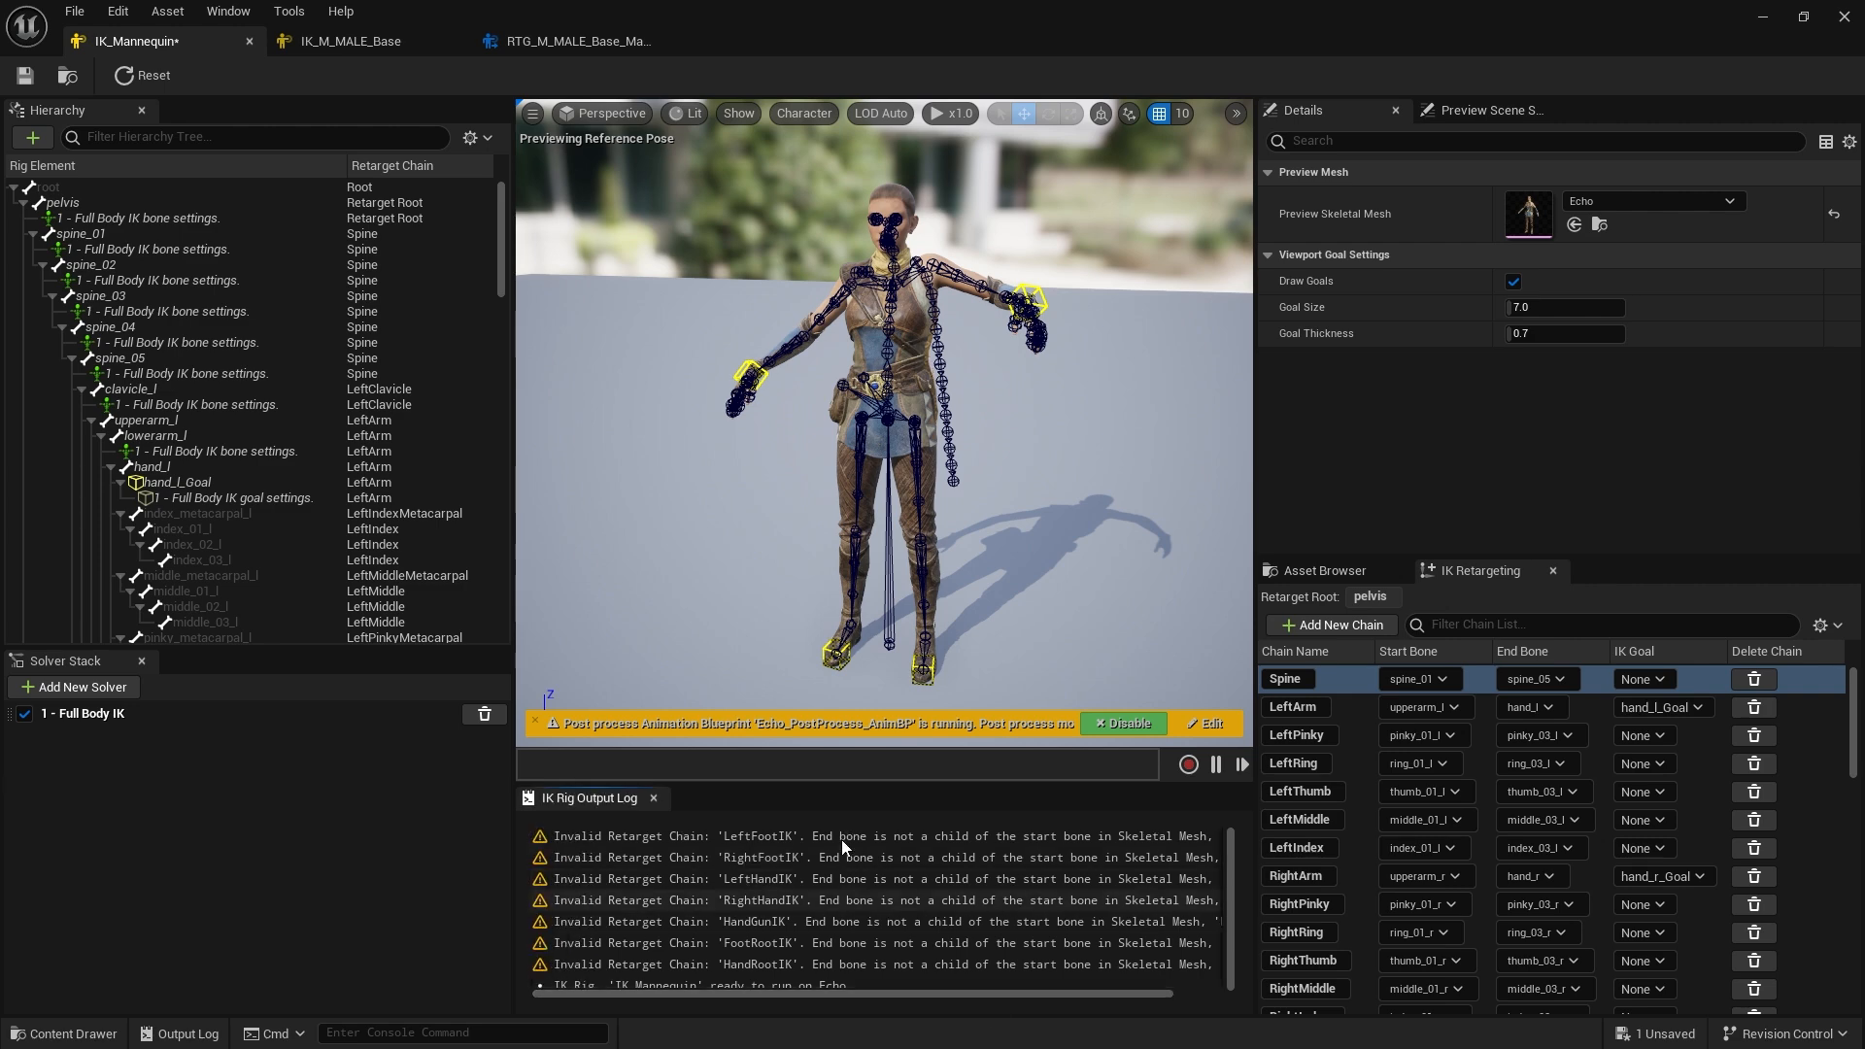
pyautogui.scroll(-8, 1342, 814)
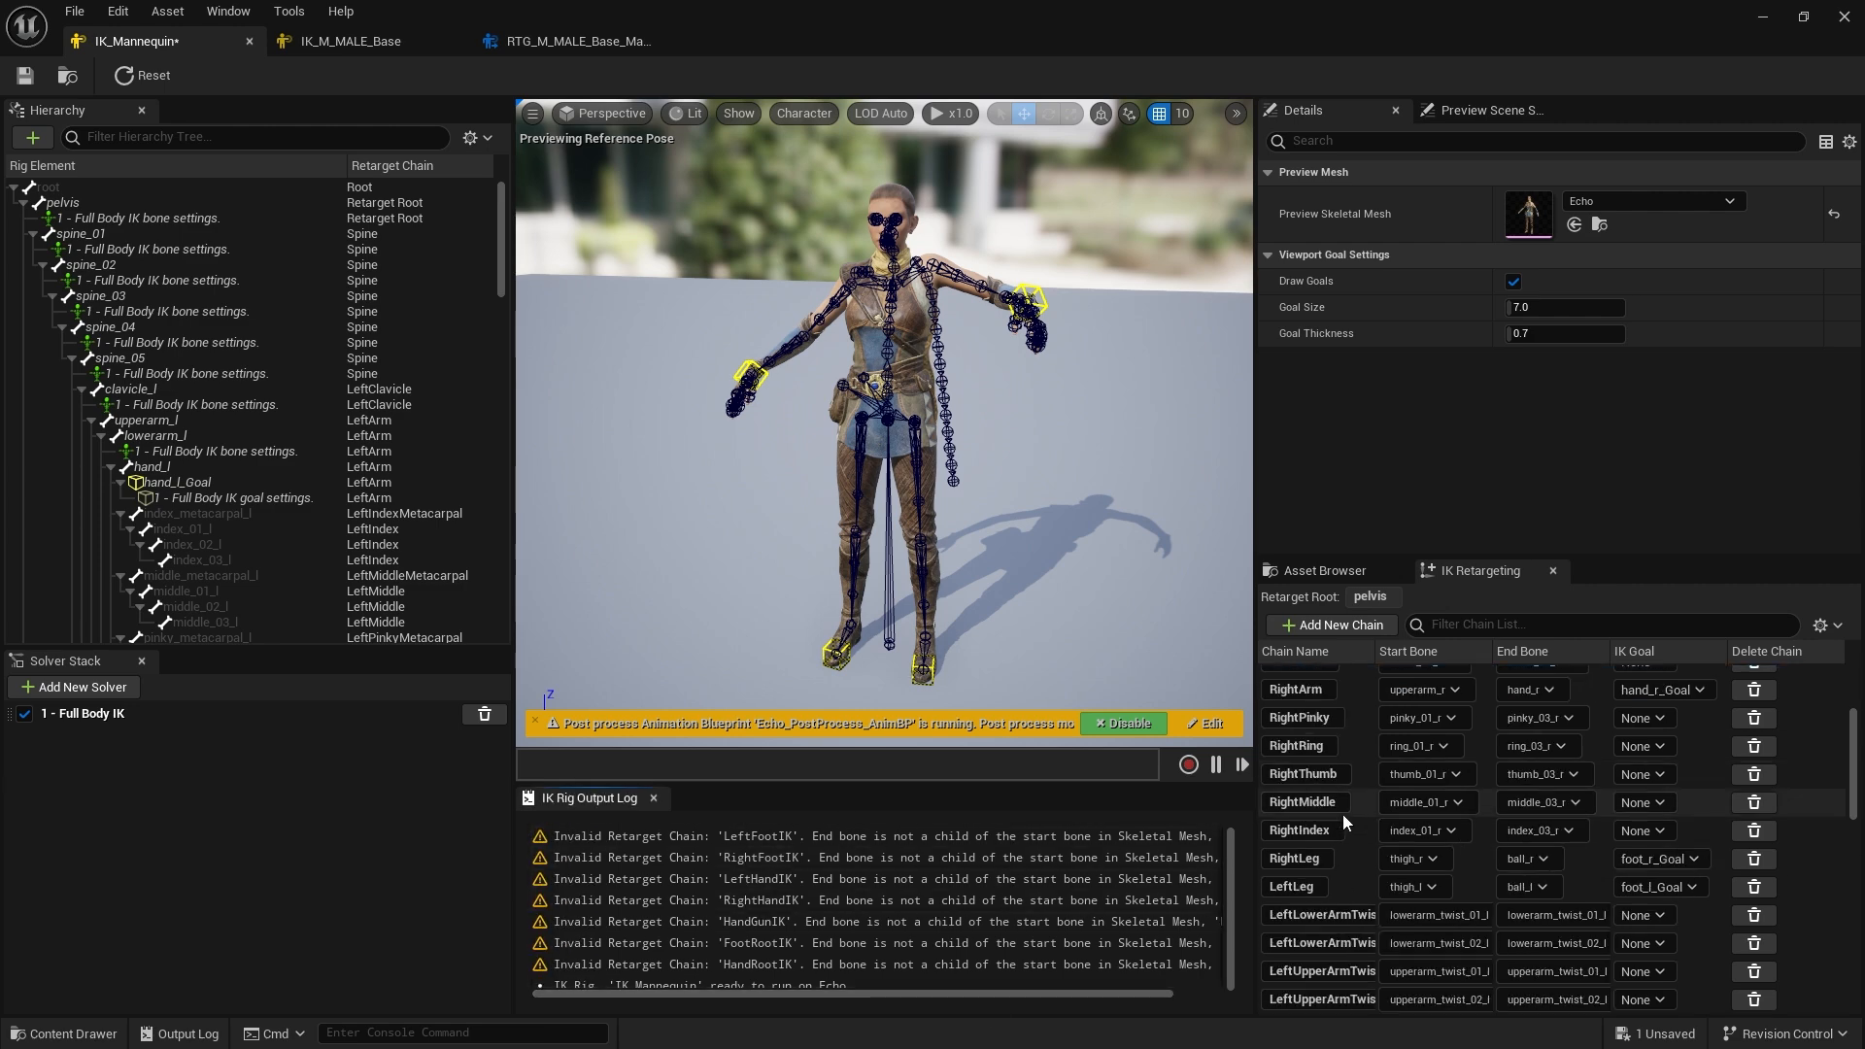
pyautogui.scroll(-3, 1350, 825)
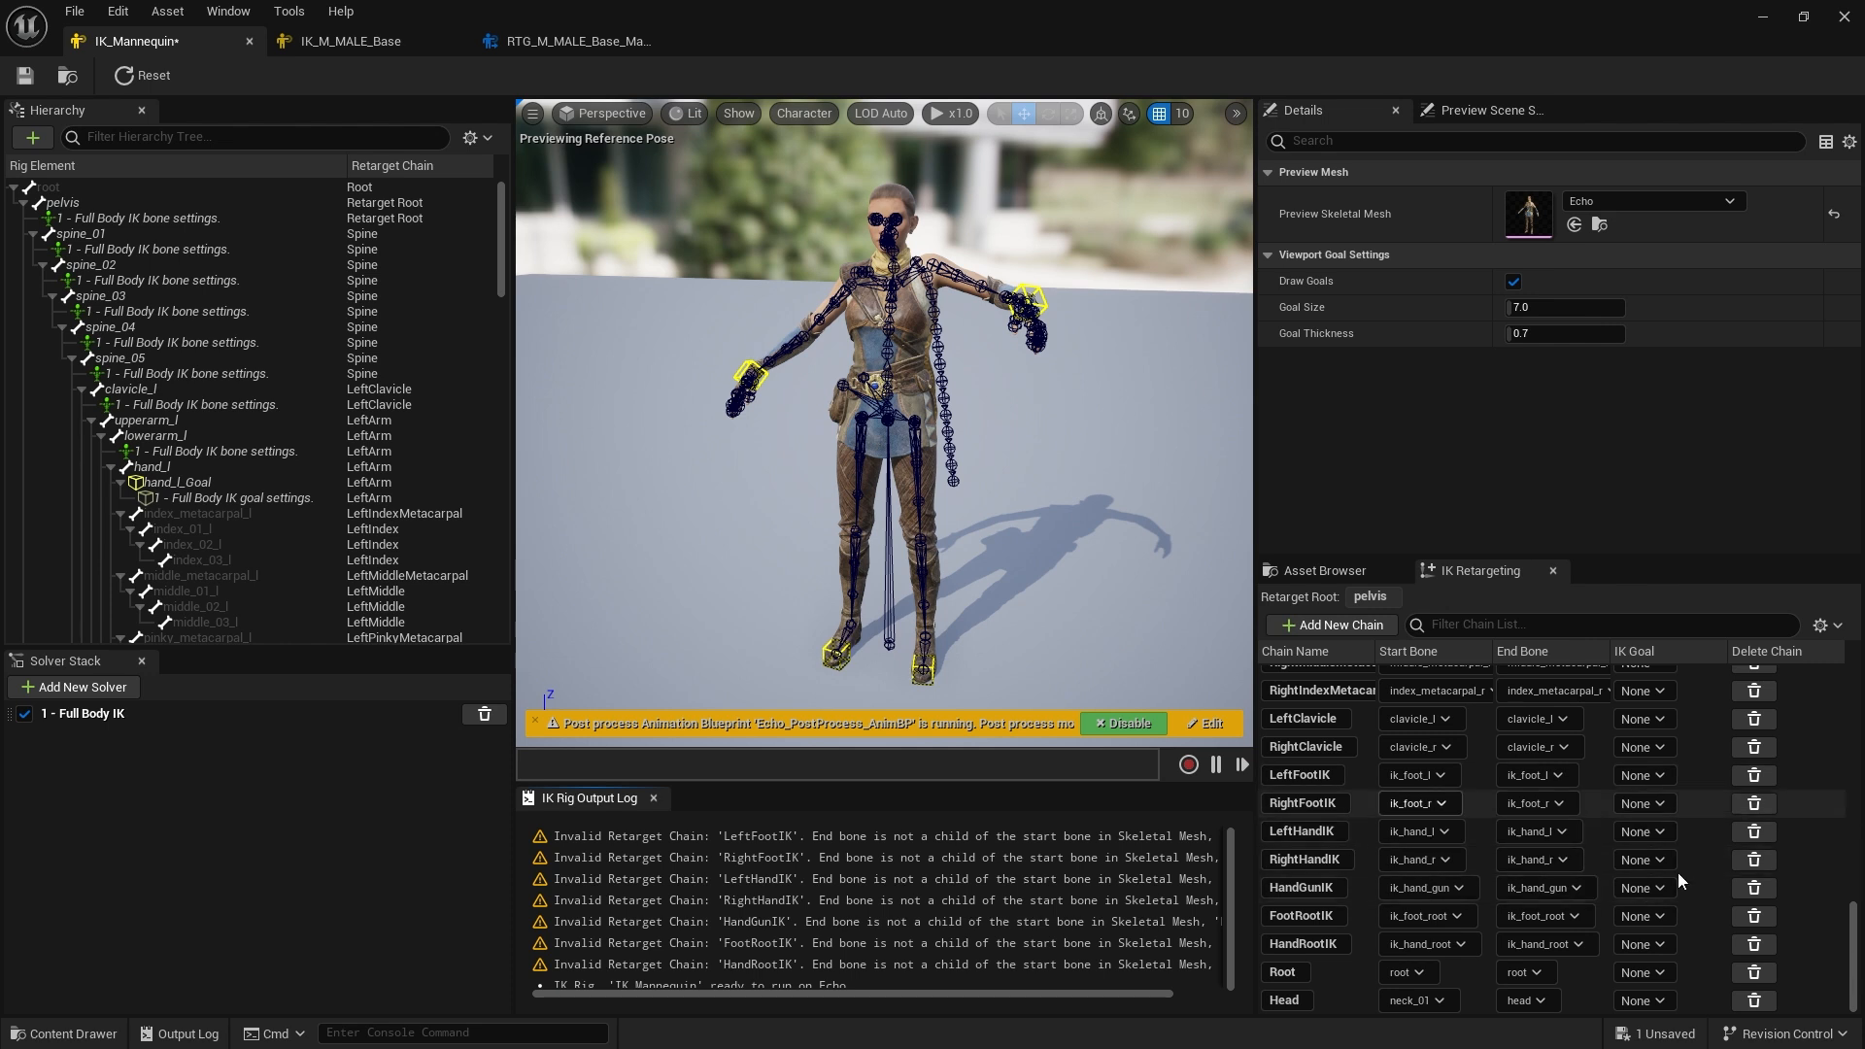
pyautogui.scroll(-1, 812, 983)
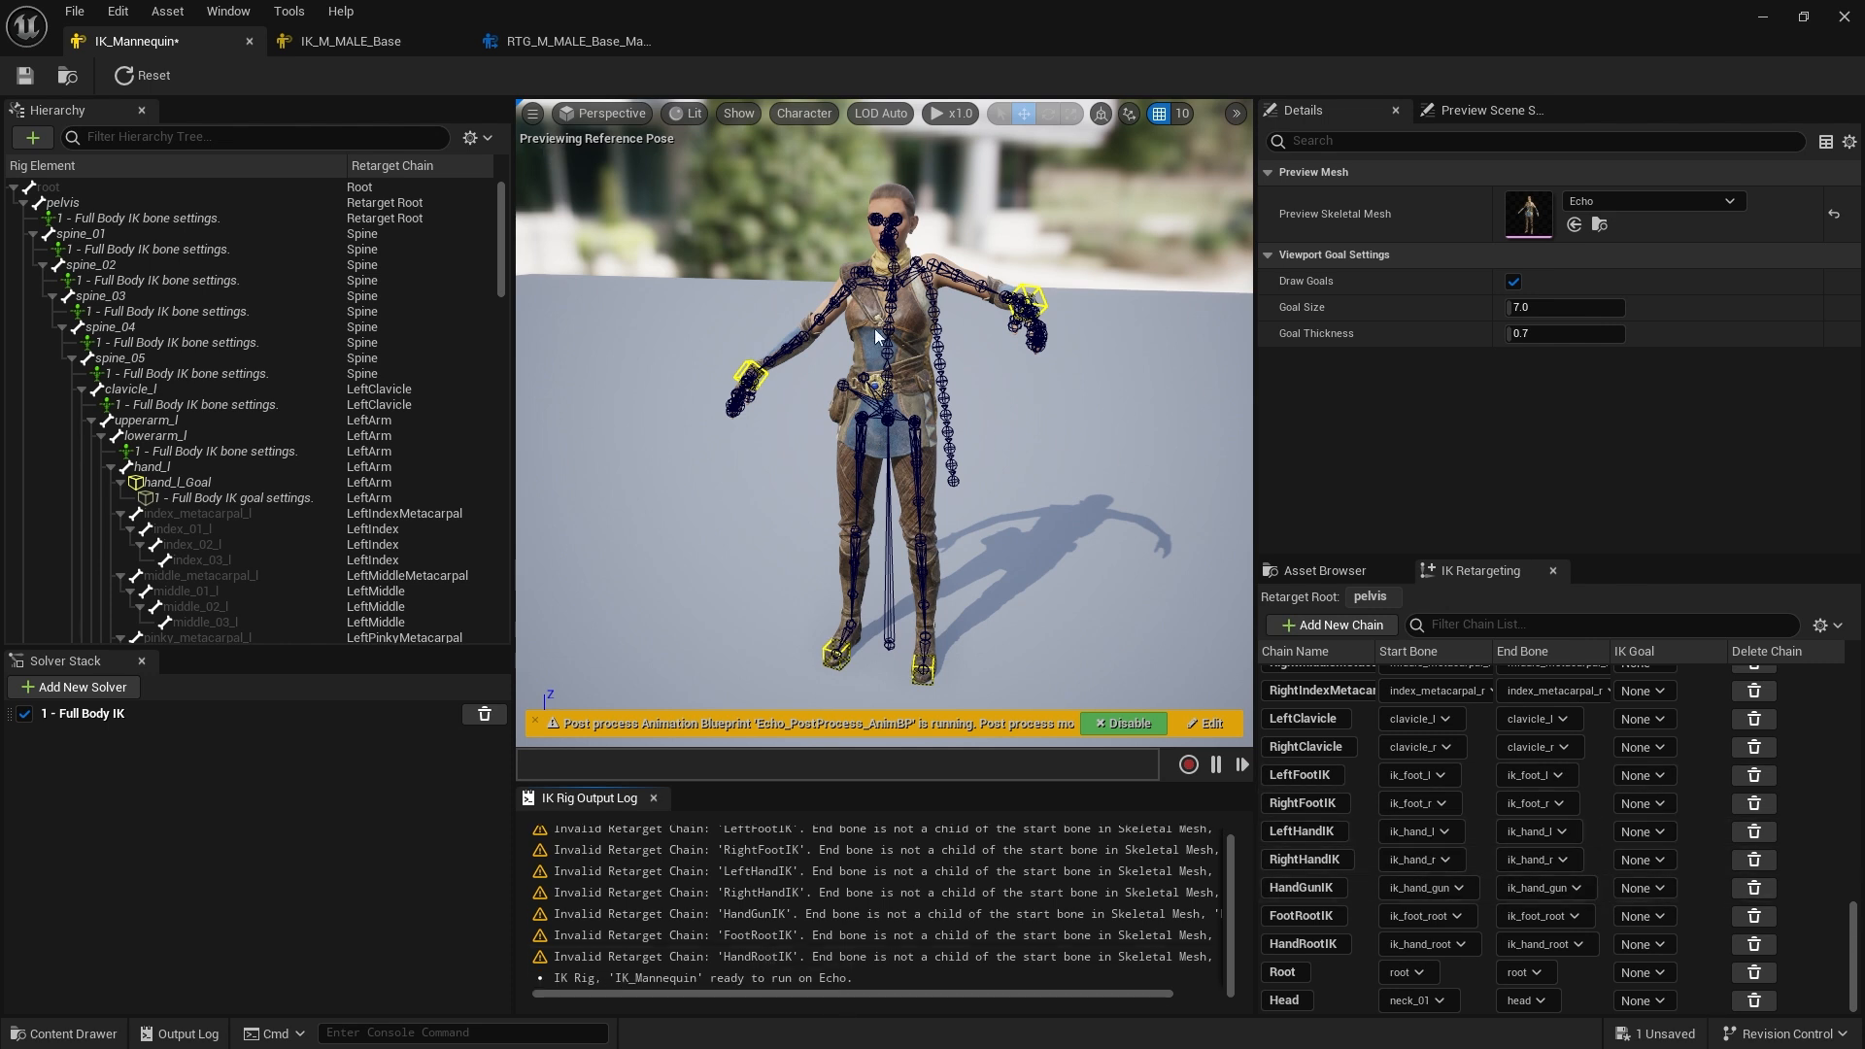
# Move the left hand goal on Echo to test the IK, then reset the rig to its initial pose
pyautogui.click(1029, 301)
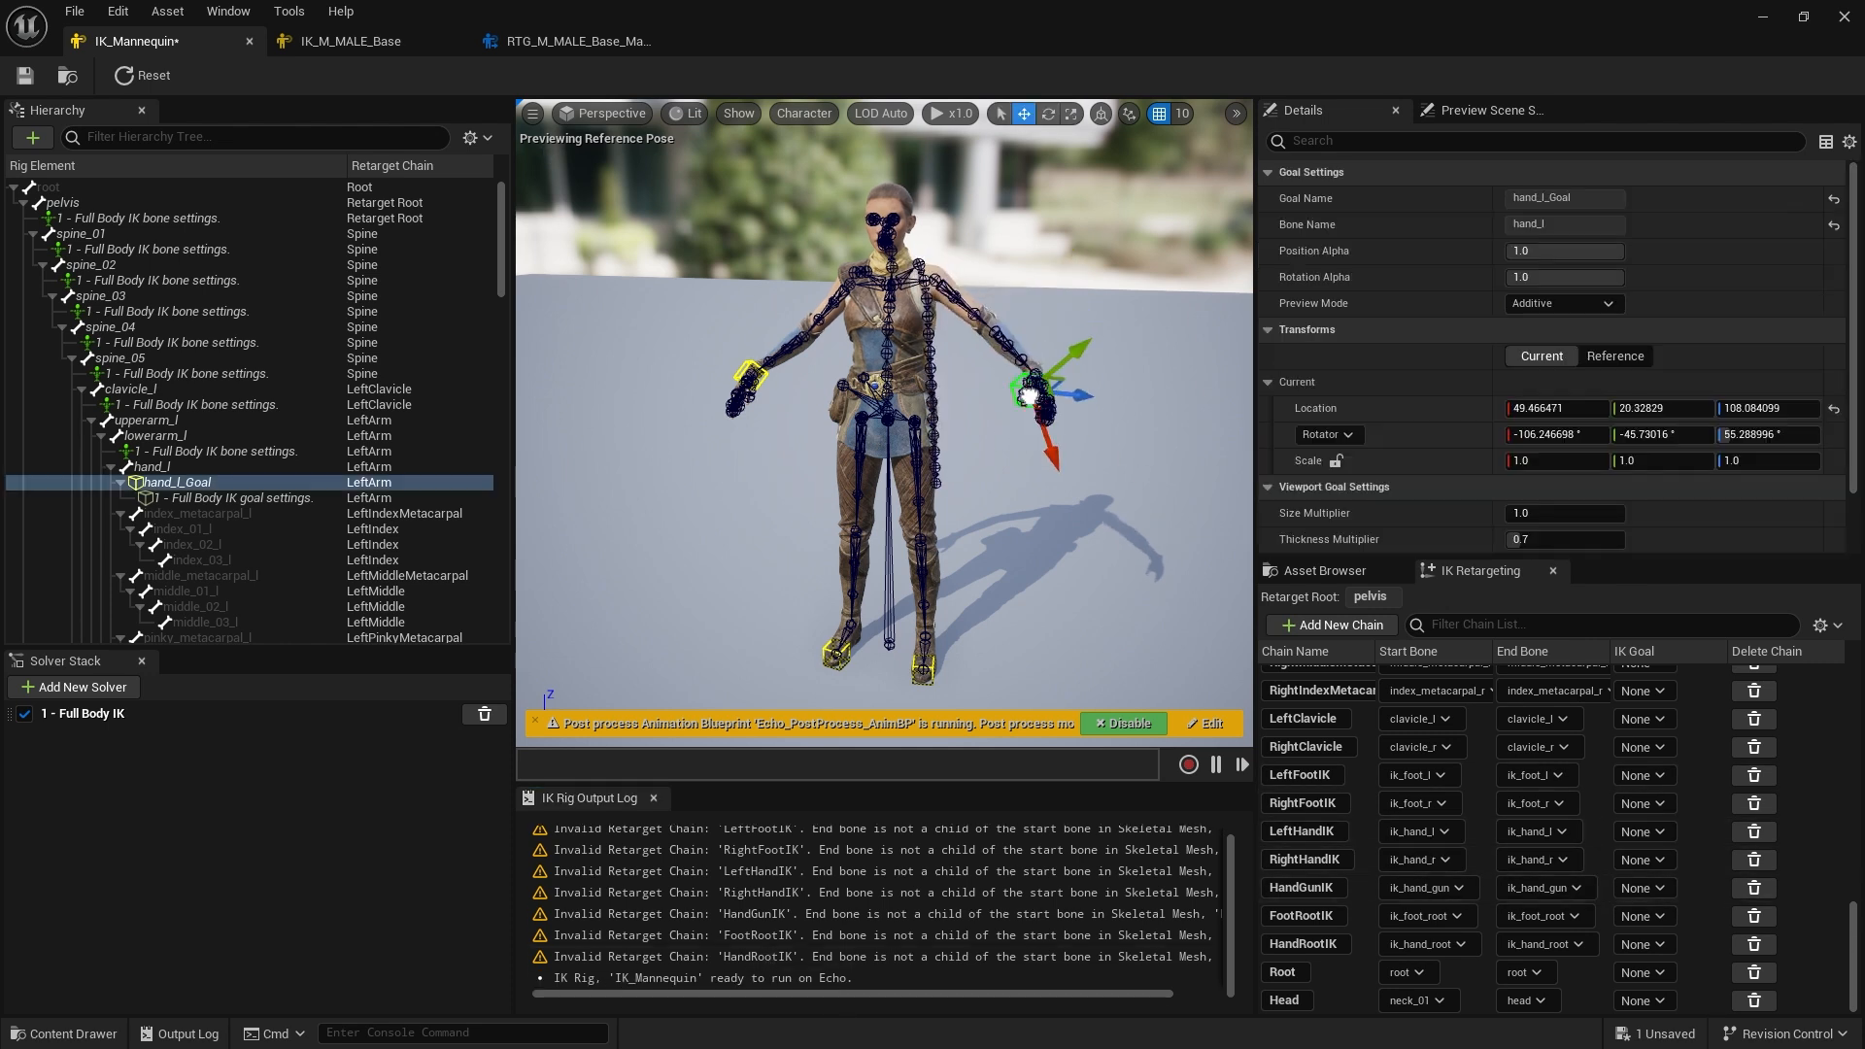
pyautogui.moveTo(1013, 307)
pyautogui.mouseDown()
pyautogui.moveTo(1000, 300)
pyautogui.moveTo(999, 333)
pyautogui.moveTo(1094, 304)
pyautogui.moveTo(984, 323)
pyautogui.mouseUp()
pyautogui.click(141, 76)
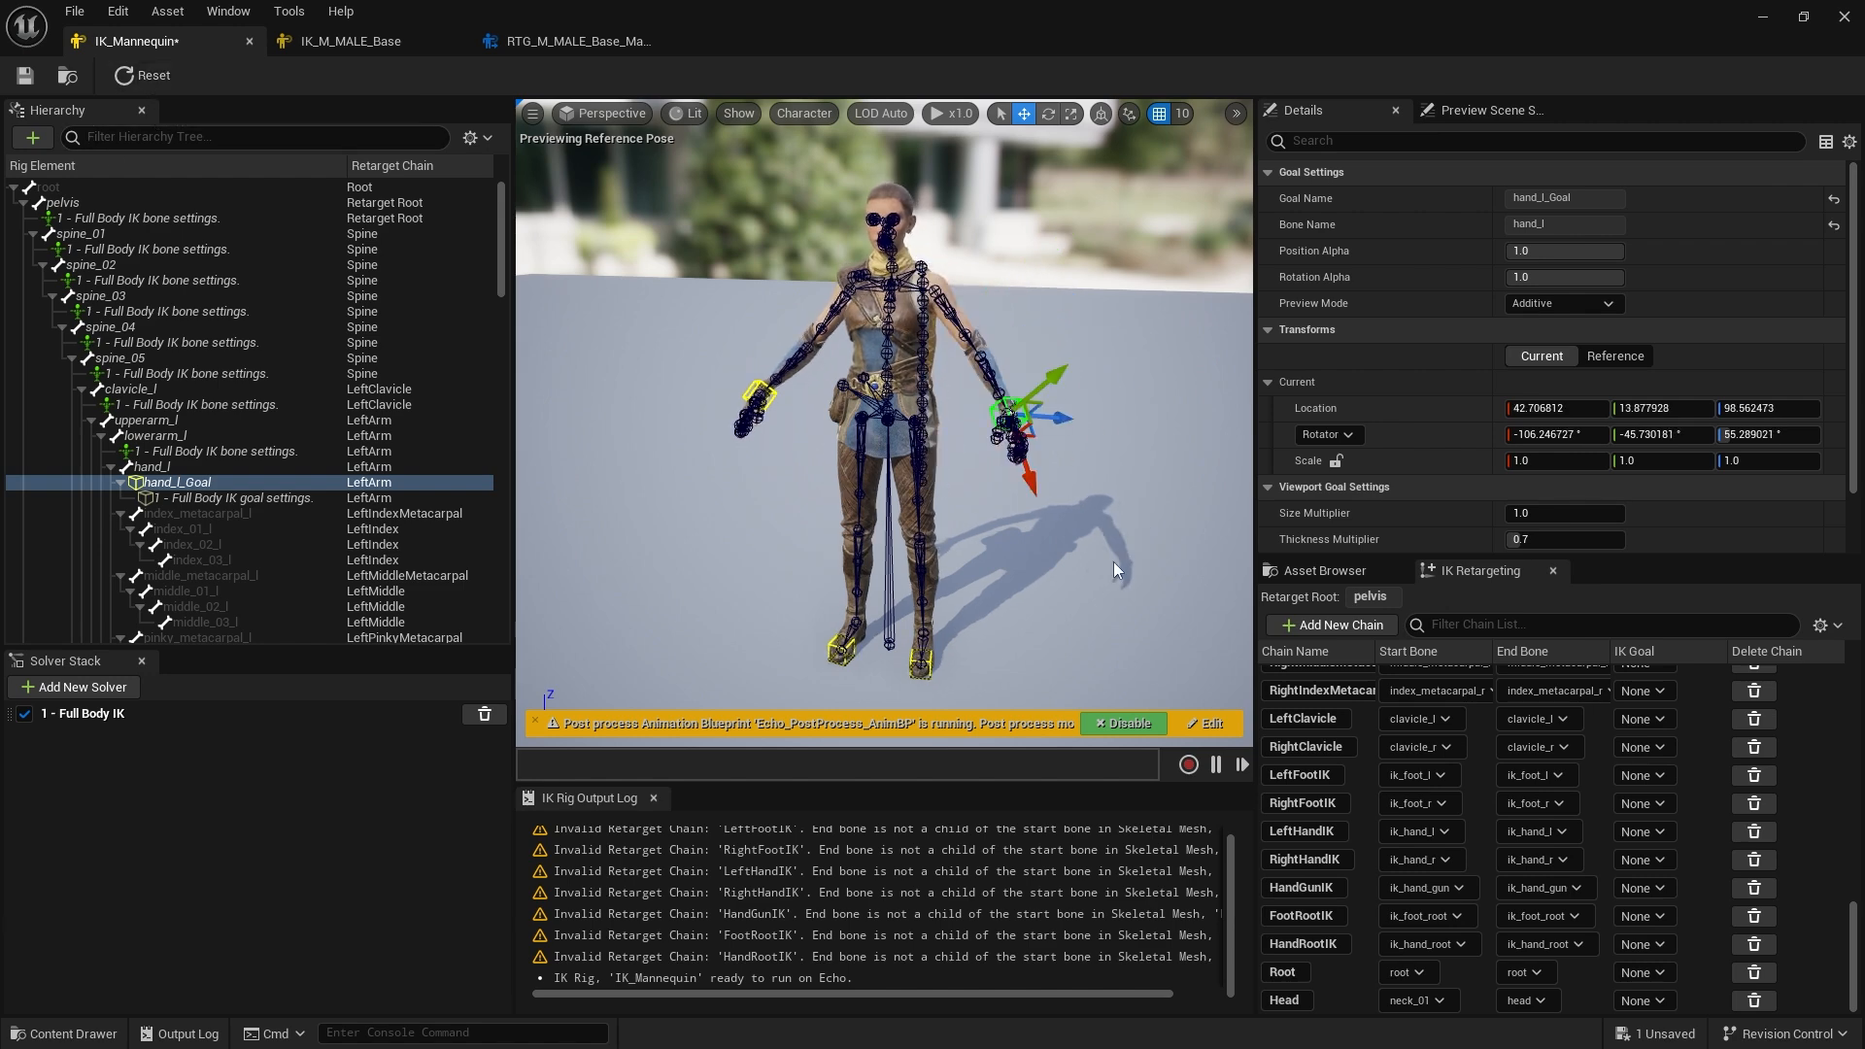
pyautogui.keyDown('alt'); pyautogui.moveTo(1101, 654); pyautogui.dragTo(1076, 631); pyautogui.keyUp('alt')
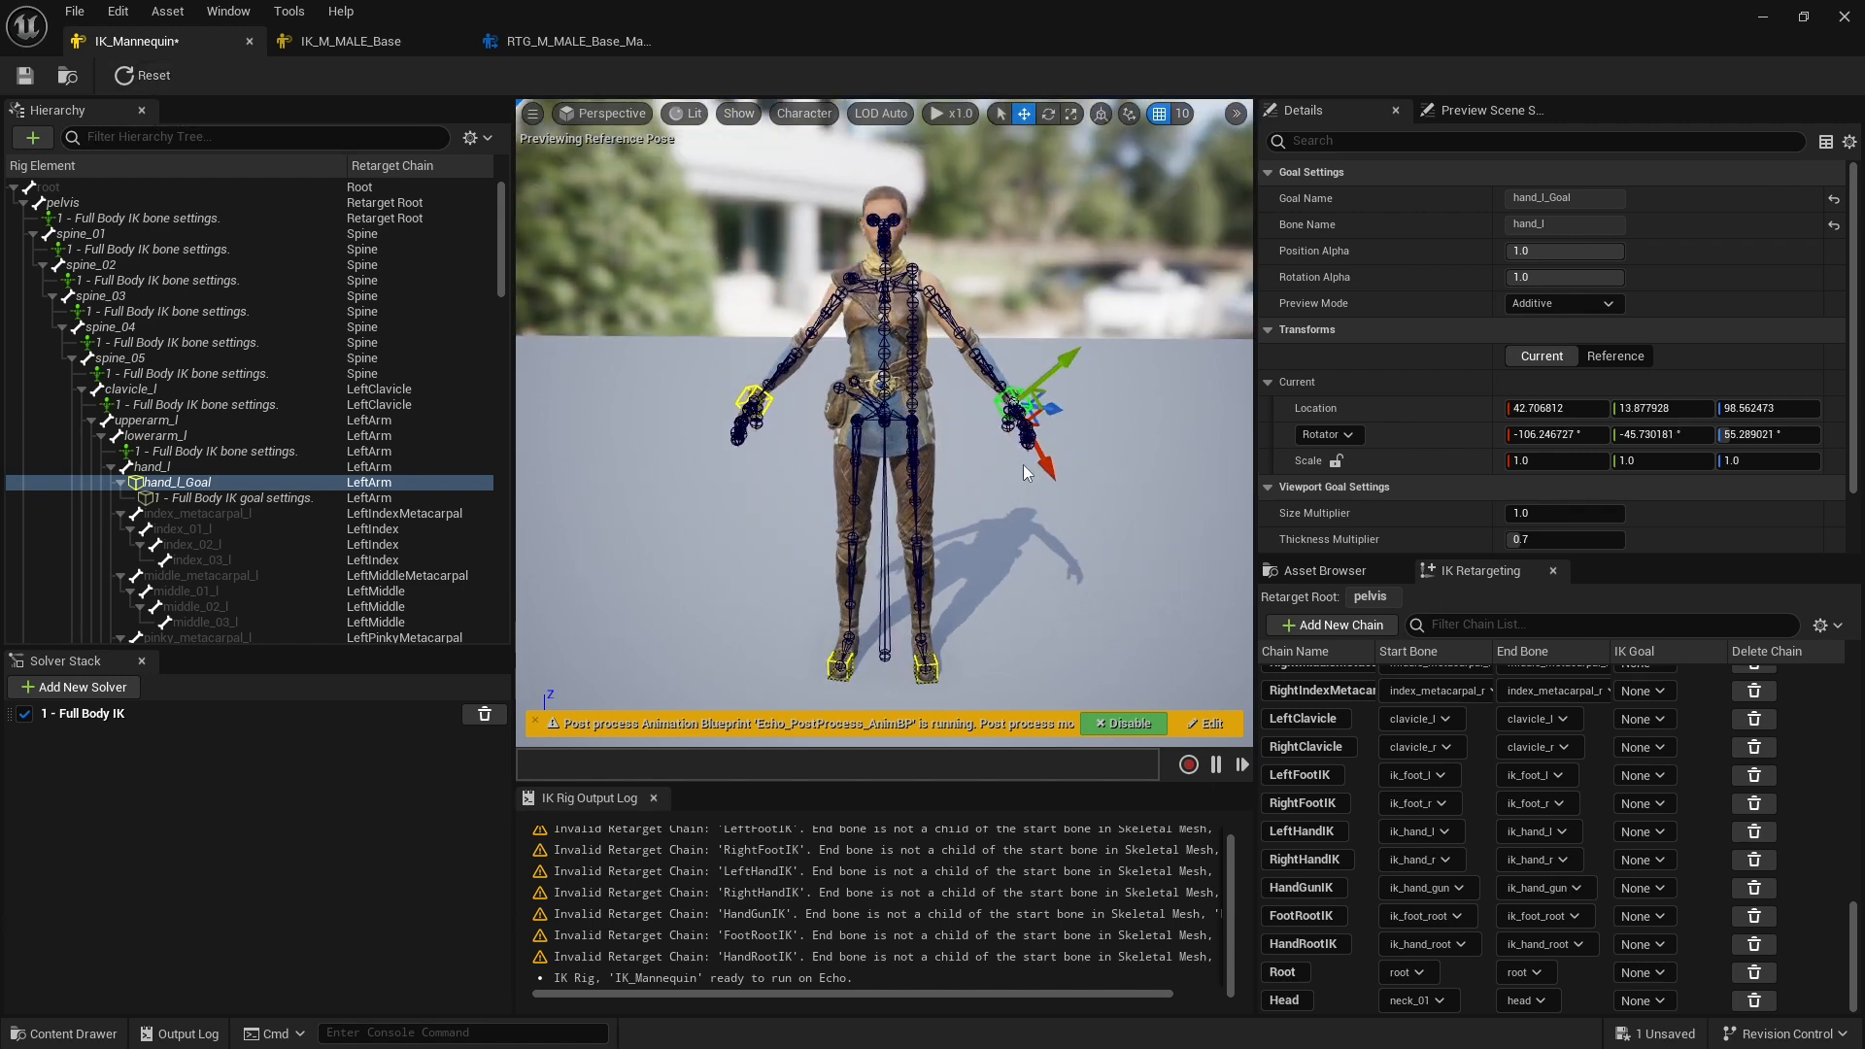
pyautogui.keyDown('alt'); pyautogui.moveTo(1020, 520); pyautogui.dragTo(1063, 574); pyautogui.keyUp('alt')
pyautogui.click(1070, 560)
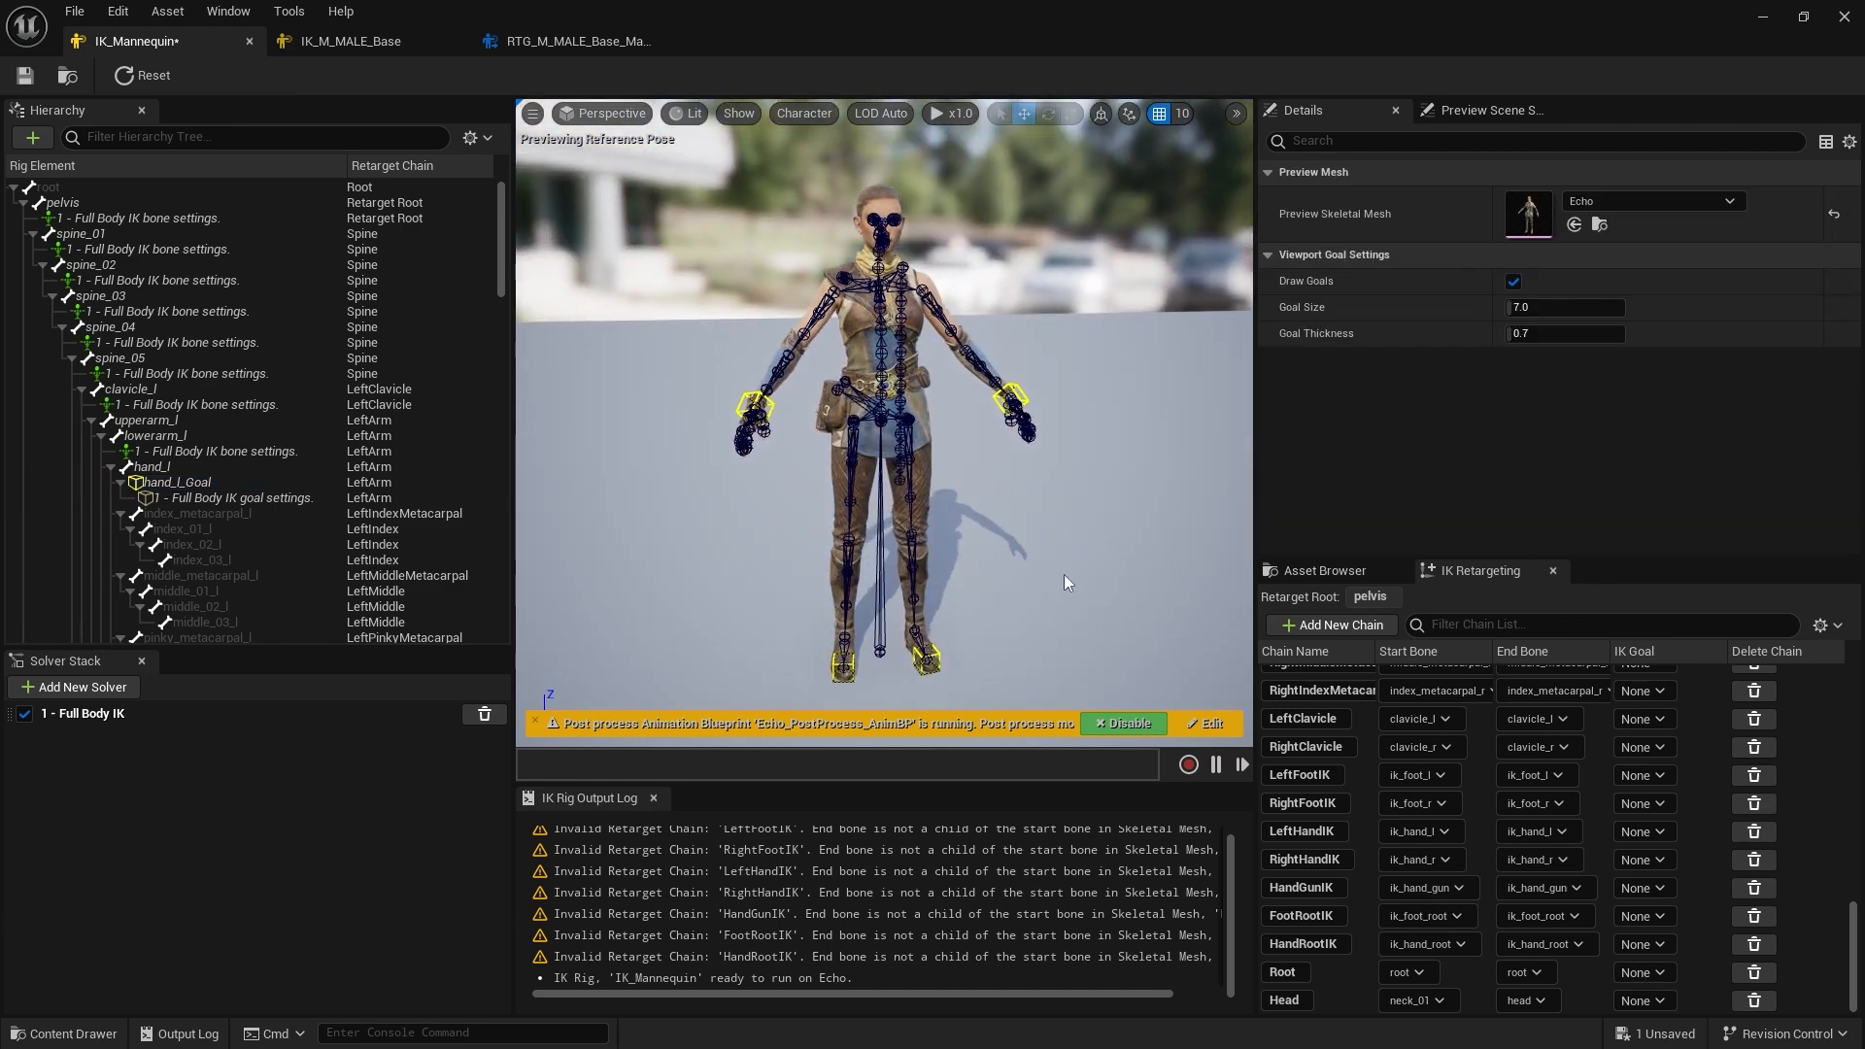
# Open the IK_M_MALE_Base rig and orbit around its preview mesh to examine the skeleton and goals
pyautogui.click(376, 49)
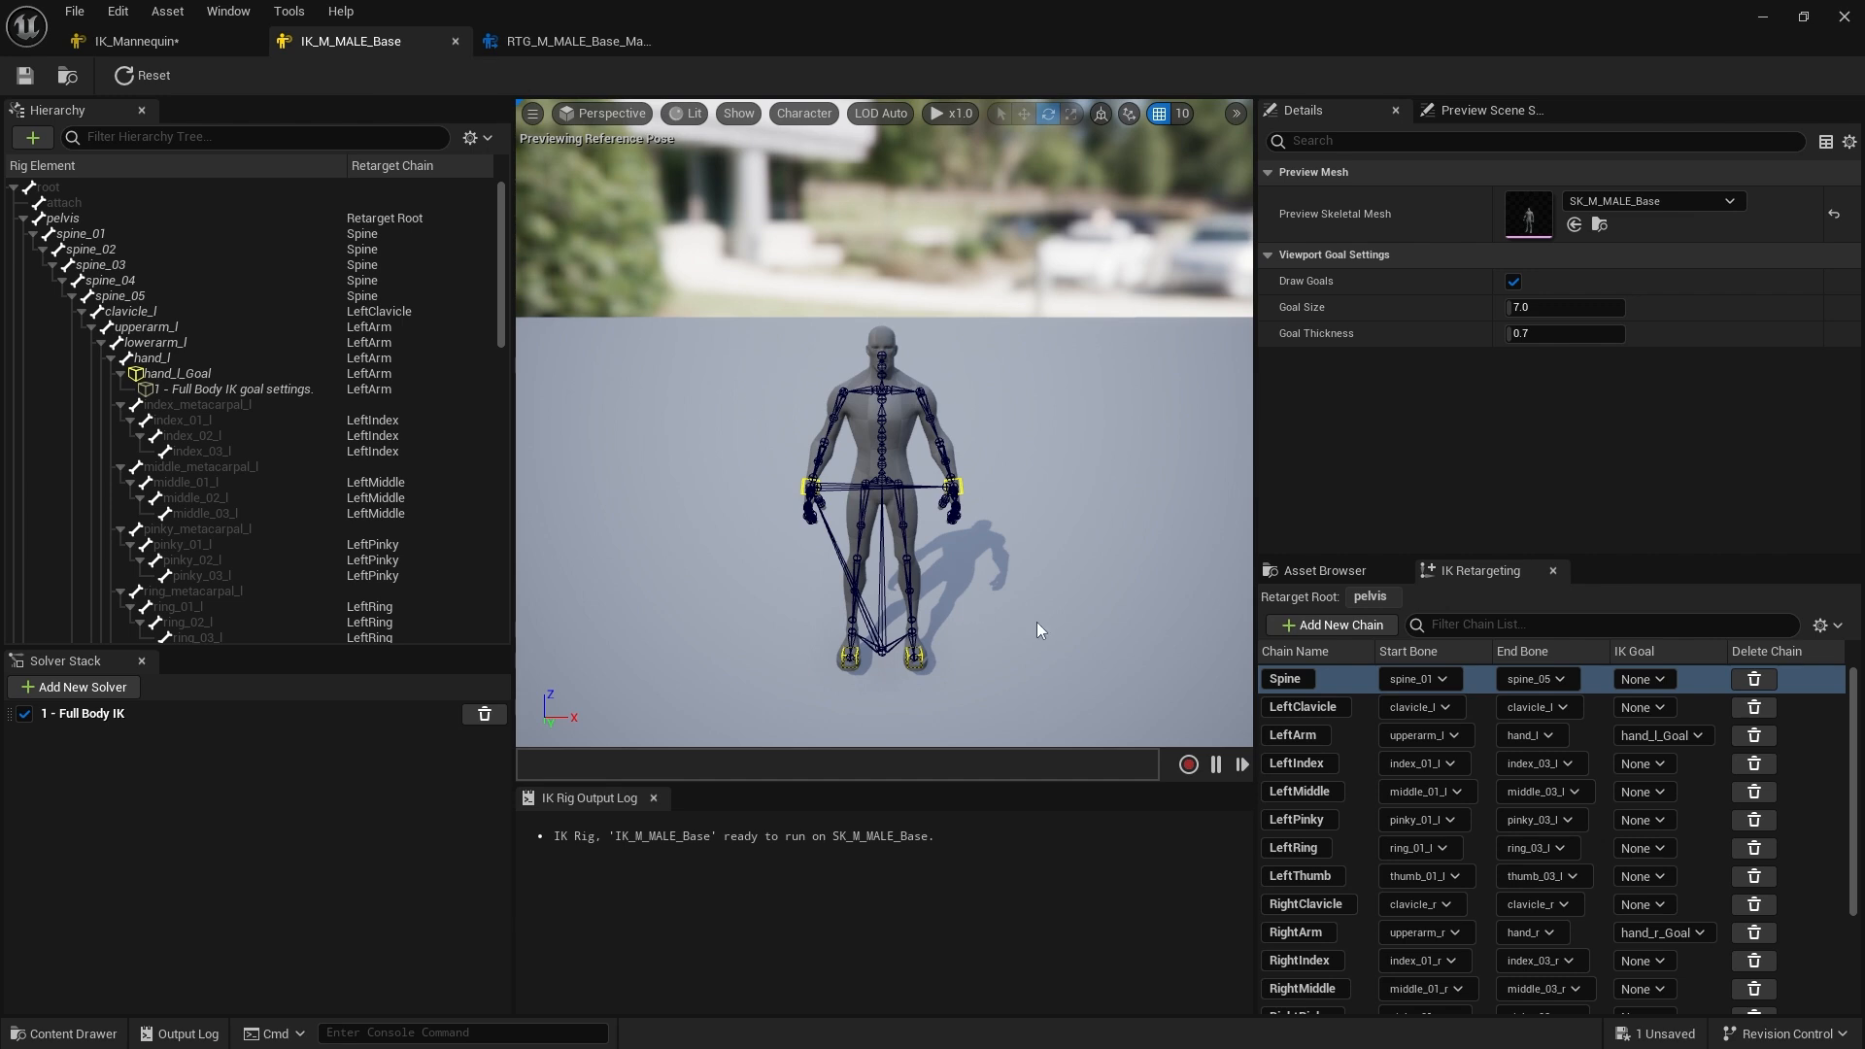
pyautogui.scroll(5, 1034, 586)
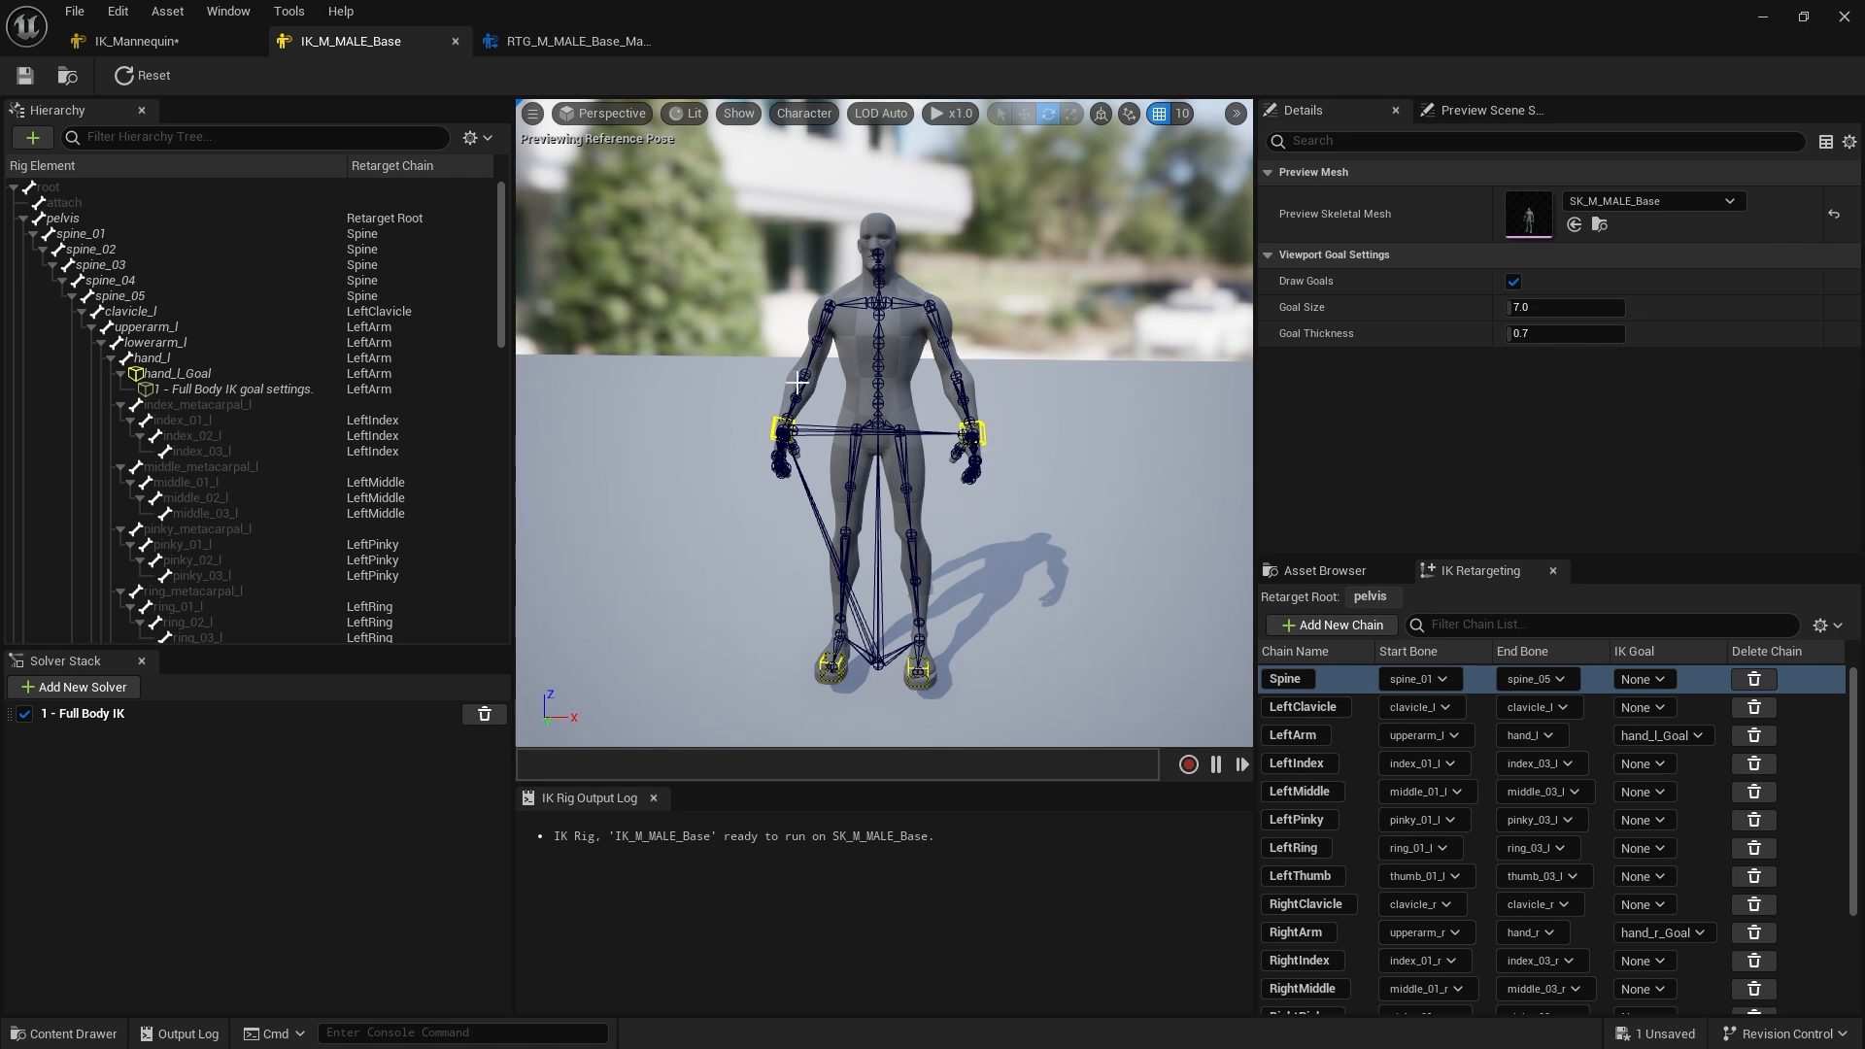
pyautogui.moveTo(1047, 477)
pyautogui.keyDown('alt'); pyautogui.mouseDown()
pyautogui.moveTo(874, 471)
pyautogui.moveTo(1035, 473)
pyautogui.mouseUp(); pyautogui.keyUp('alt')
pyautogui.moveTo(983, 297)
pyautogui.keyDown('alt'); pyautogui.mouseDown()
pyautogui.moveTo(1117, 299)
pyautogui.moveTo(1020, 297)
pyautogui.mouseUp(); pyautogui.keyUp('alt')
pyautogui.keyDown('alt'); pyautogui.moveTo(979, 297); pyautogui.dragTo(1054, 301, button='right'); pyautogui.keyUp('alt')
pyautogui.keyDown('alt'); pyautogui.moveTo(1059, 324); pyautogui.dragTo(976, 427); pyautogui.keyUp('alt')
pyautogui.keyDown('alt'); pyautogui.moveTo(1058, 324); pyautogui.dragTo(981, 325, button='right'); pyautogui.keyUp('alt')
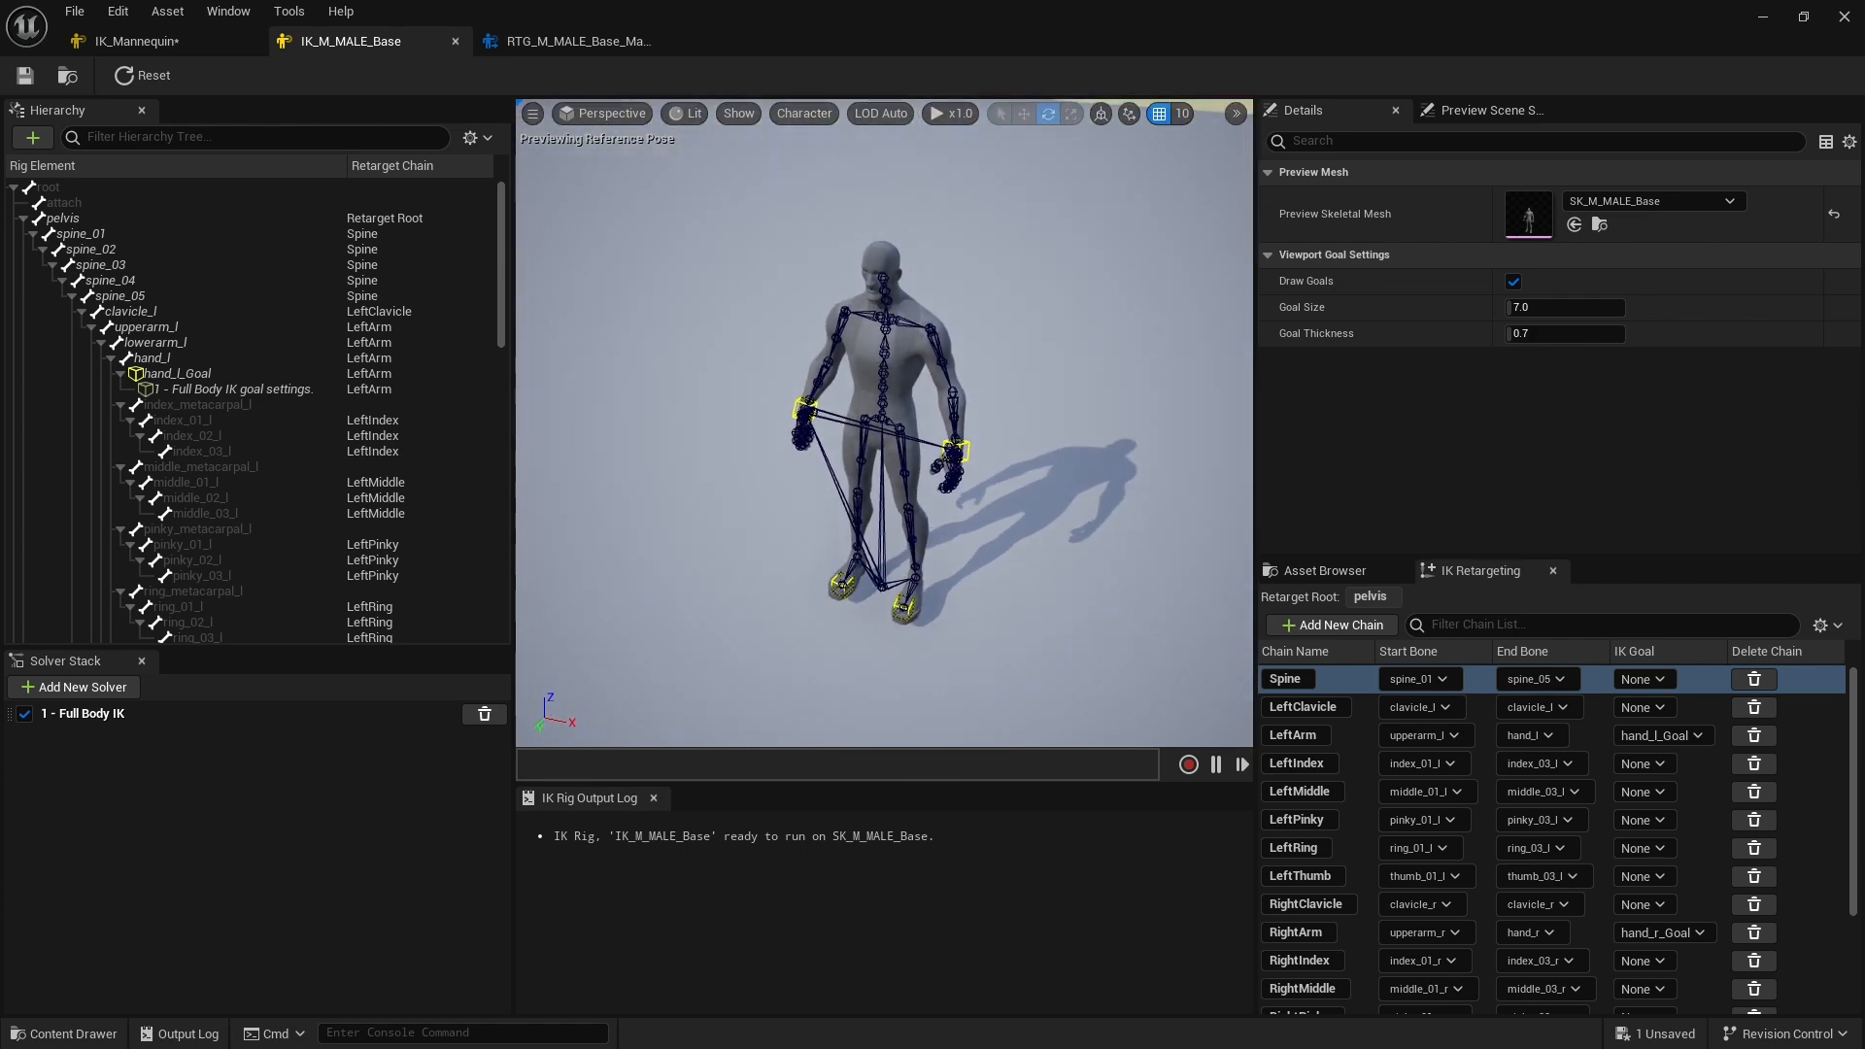
pyautogui.keyDown('alt'); pyautogui.moveTo(948, 354); pyautogui.dragTo(949, 327); pyautogui.keyUp('alt')
pyautogui.keyDown('alt'); pyautogui.moveTo(1052, 419); pyautogui.dragTo(1121, 398); pyautogui.keyUp('alt')
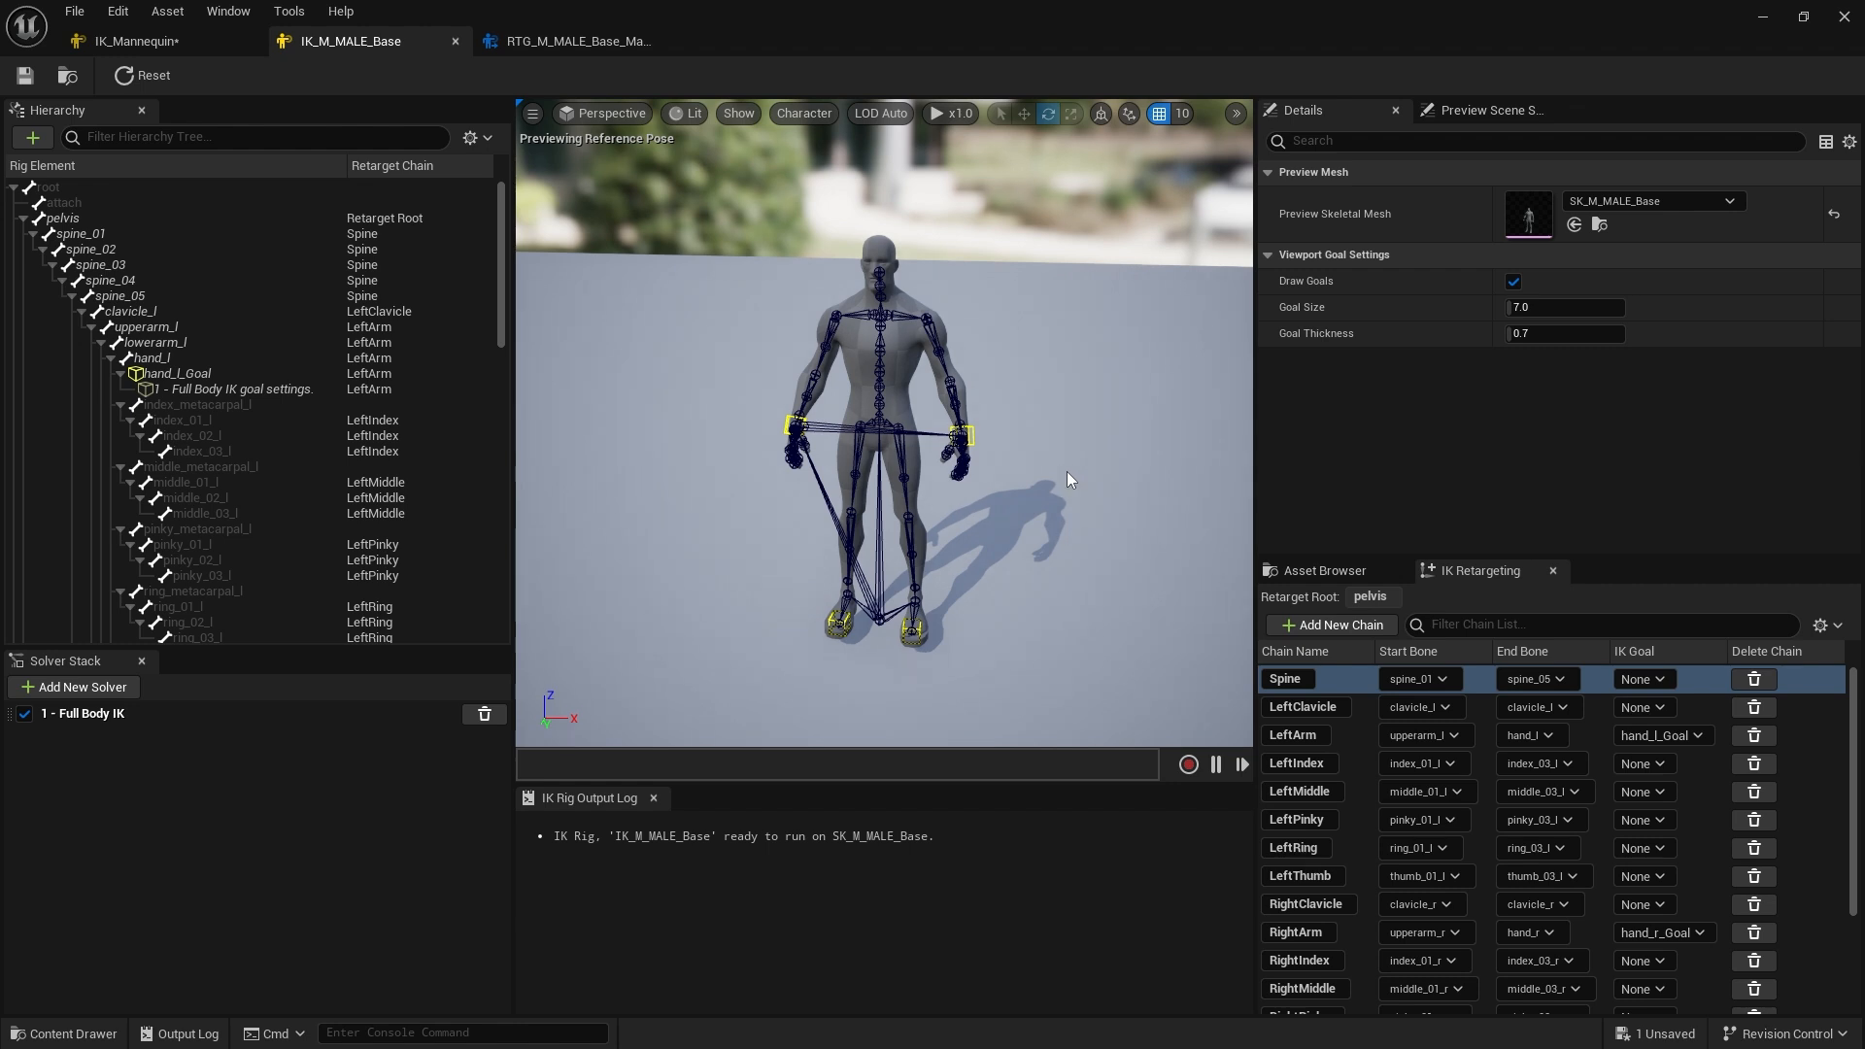
# Set the IK_M_MALE_Base preview skeletal mesh to SK_L_Male_Base and reset the rig pose
pyautogui.click(1676, 198)
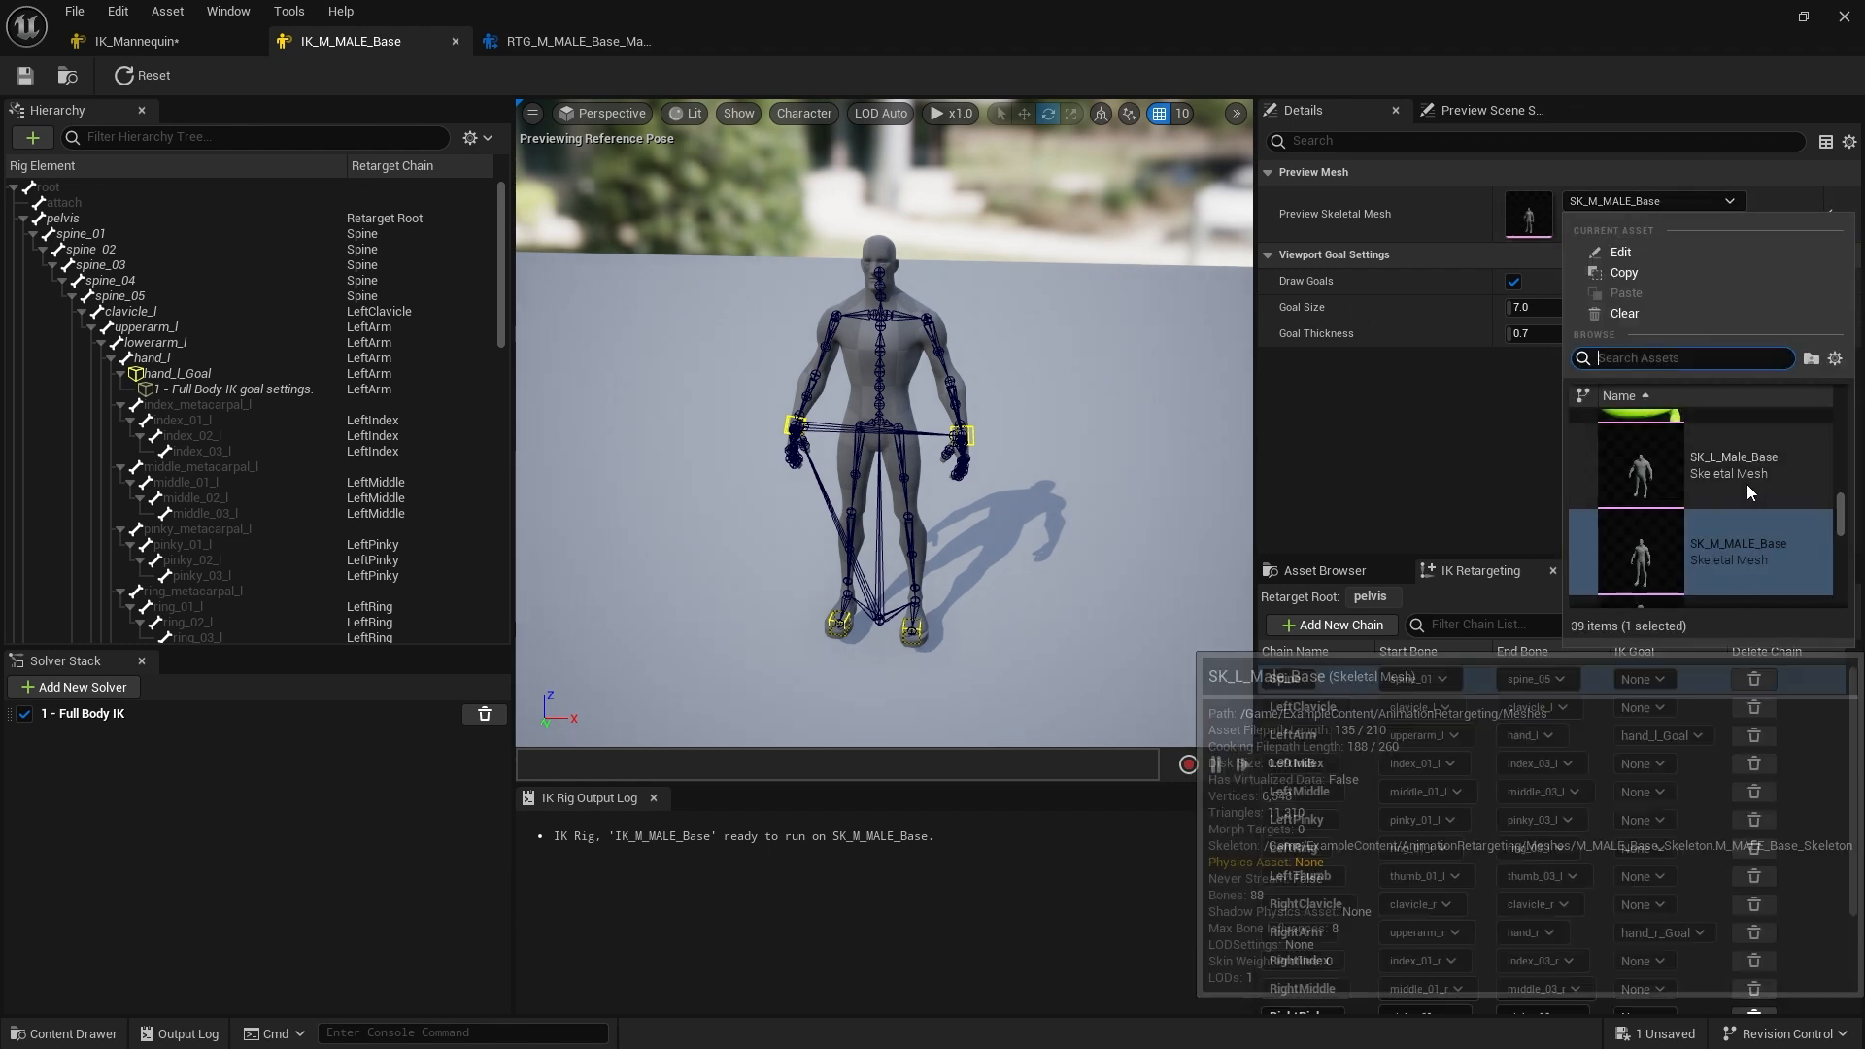
pyautogui.click(1745, 487)
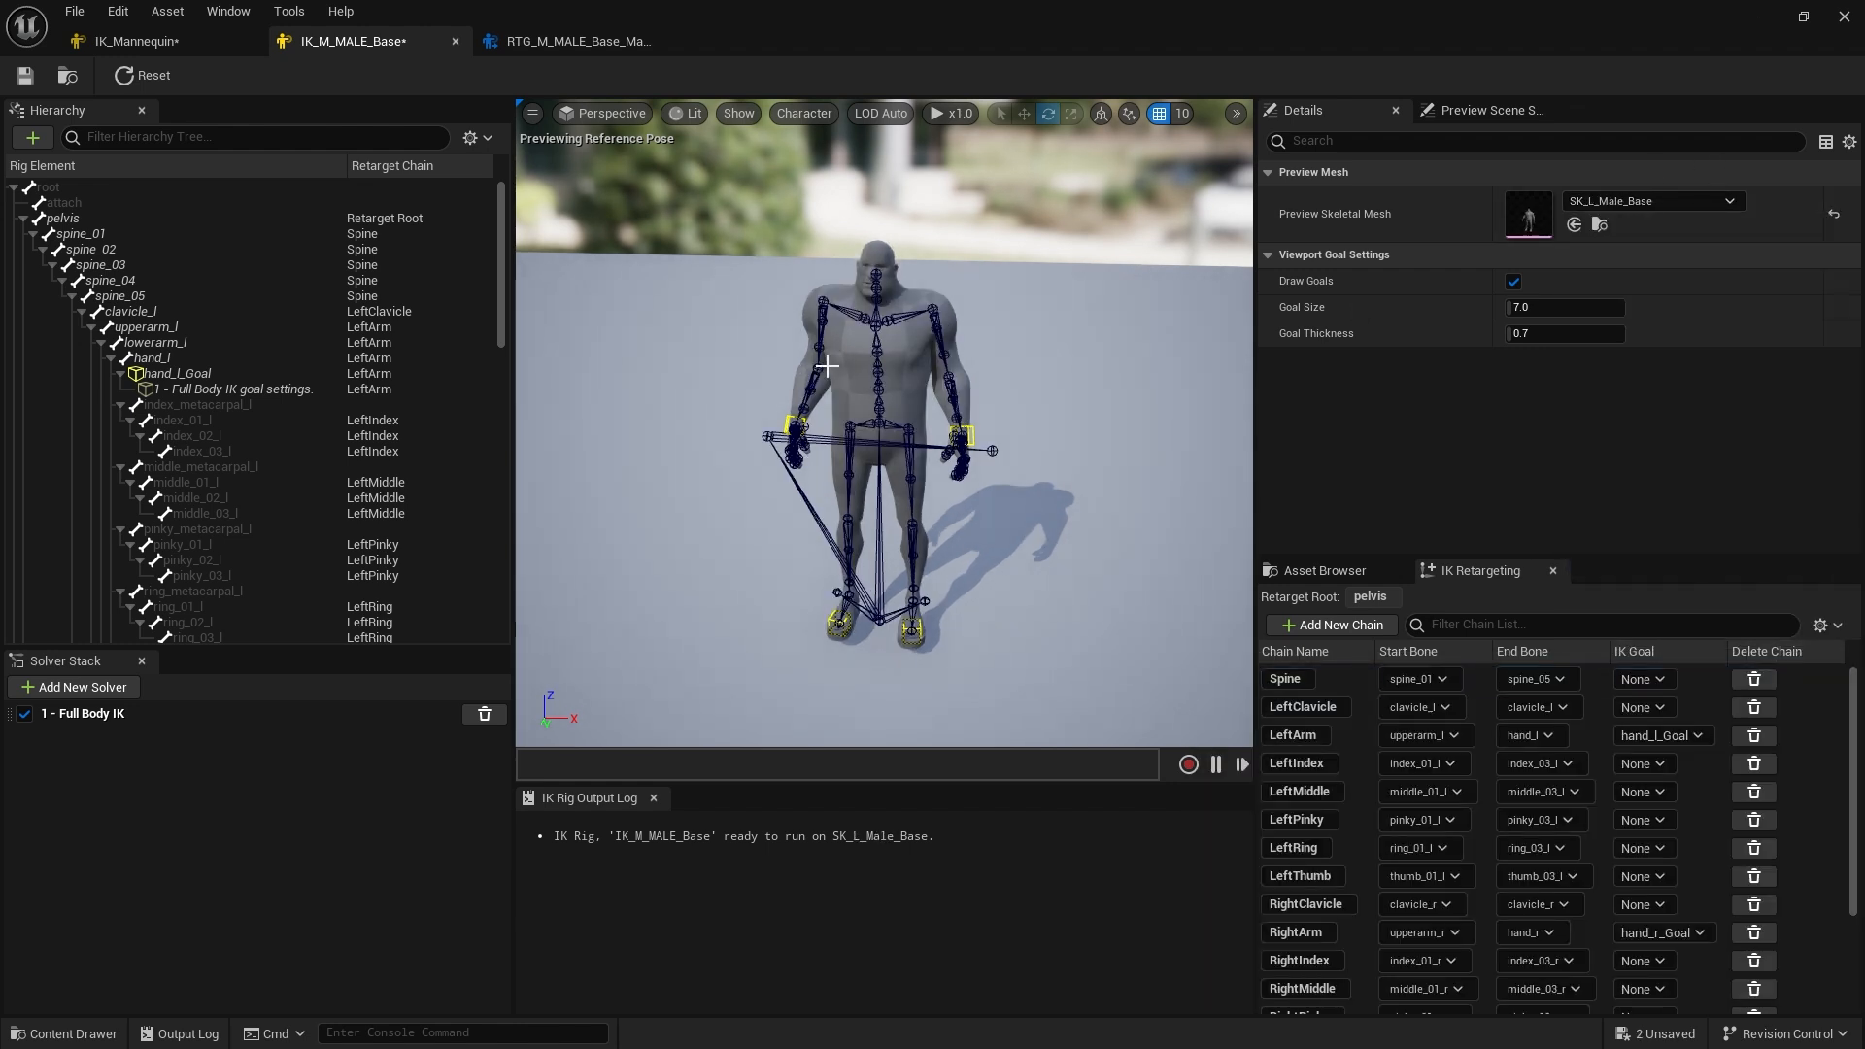
pyautogui.keyDown('alt'); pyautogui.moveTo(909, 438); pyautogui.dragTo(907, 453); pyautogui.keyUp('alt')
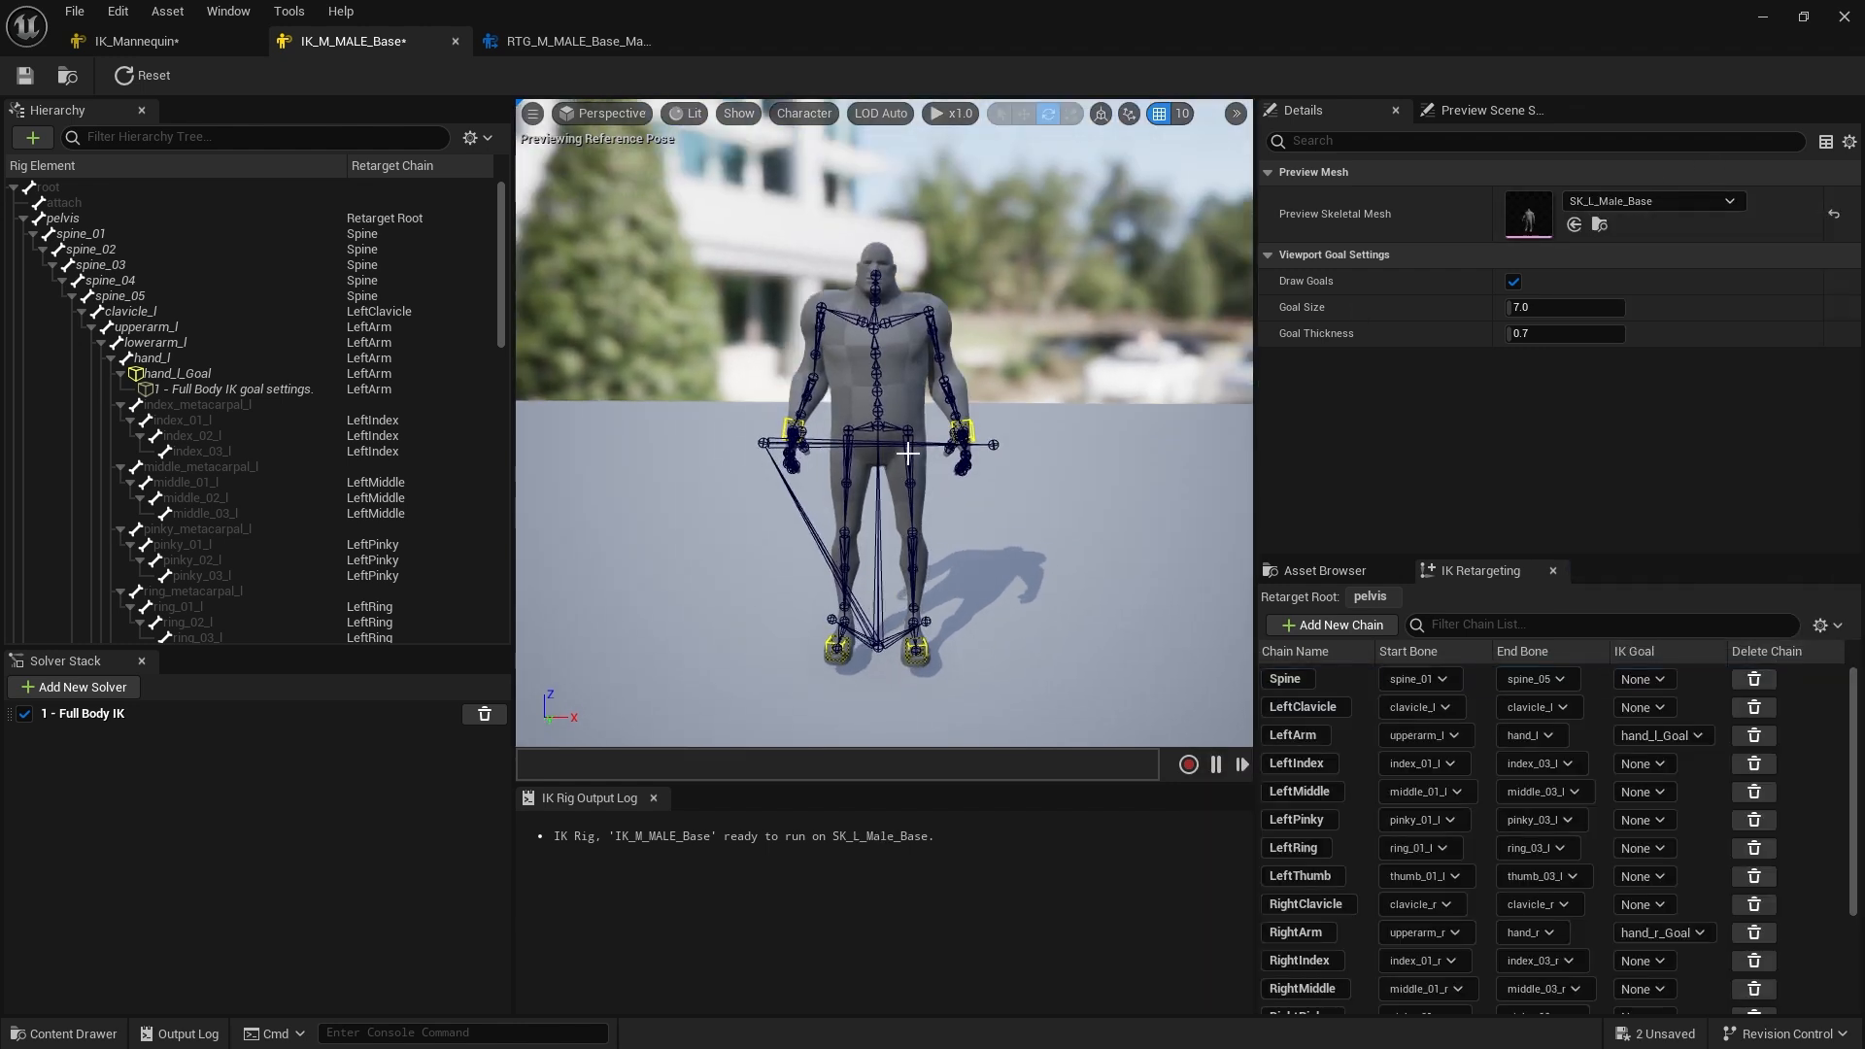
pyautogui.click(145, 75)
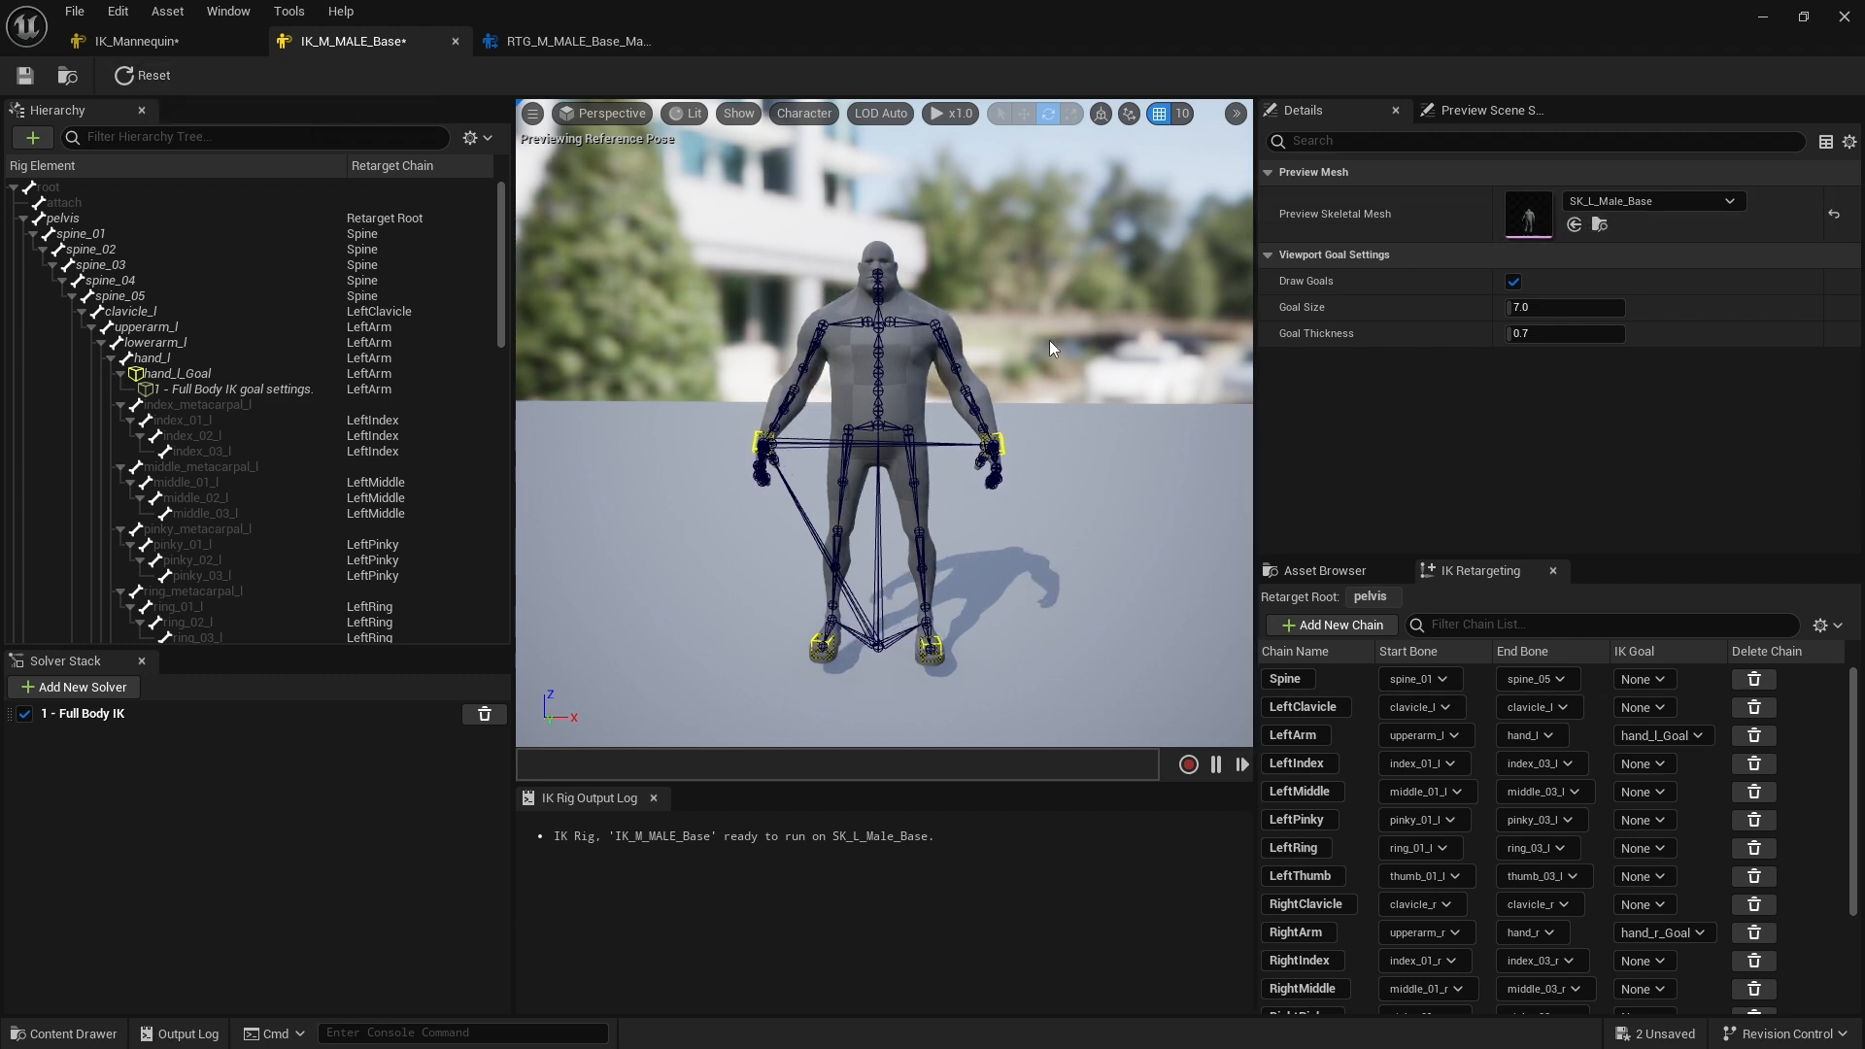
# Search the preview mesh list for S_, pick SK_S_MALE_Base, and reset the rig pose
pyautogui.scroll(5, 983, 380)
pyautogui.moveTo(982, 380)
pyautogui.keyDown('alt'); pyautogui.mouseDown()
pyautogui.moveTo(894, 381)
pyautogui.moveTo(983, 380)
pyautogui.mouseUp(); pyautogui.keyUp('alt')
pyautogui.scroll(-4, 983, 380)
pyautogui.click(1651, 201)
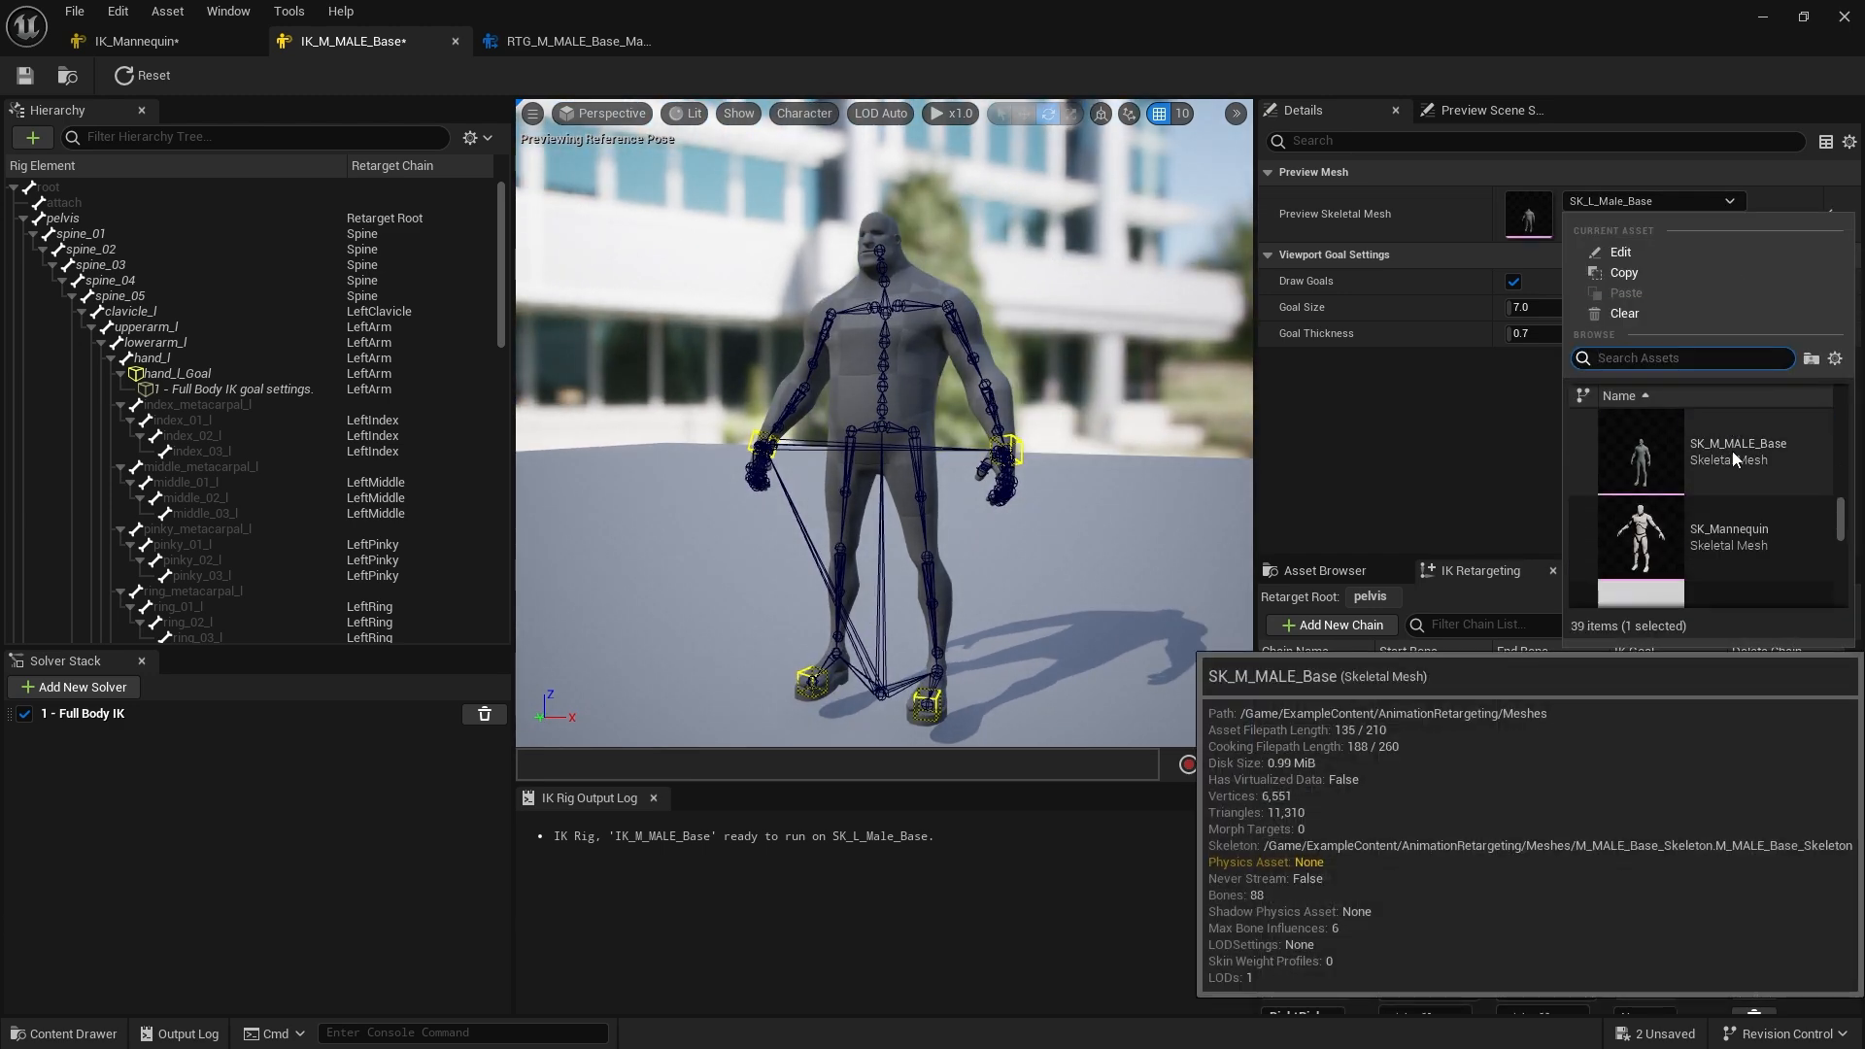
pyautogui.write('S_')
pyautogui.scroll(-2, 1733, 451)
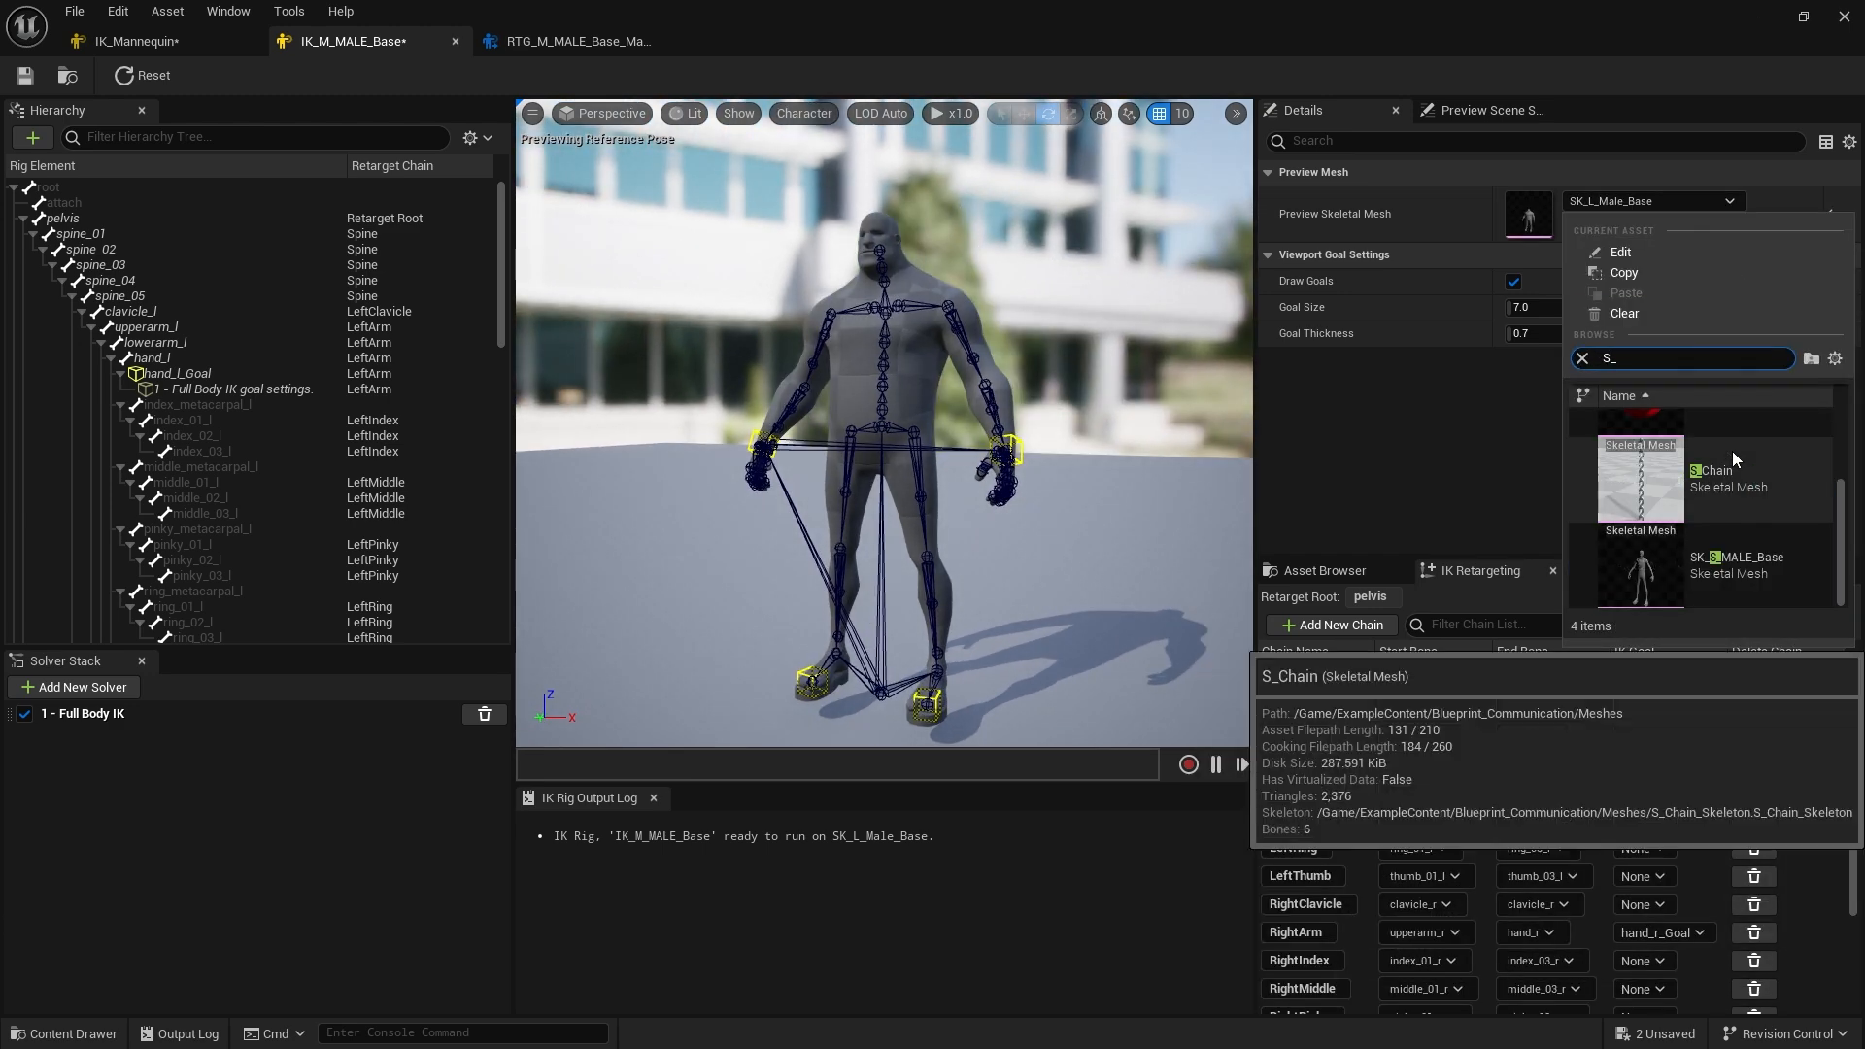
pyautogui.click(1732, 560)
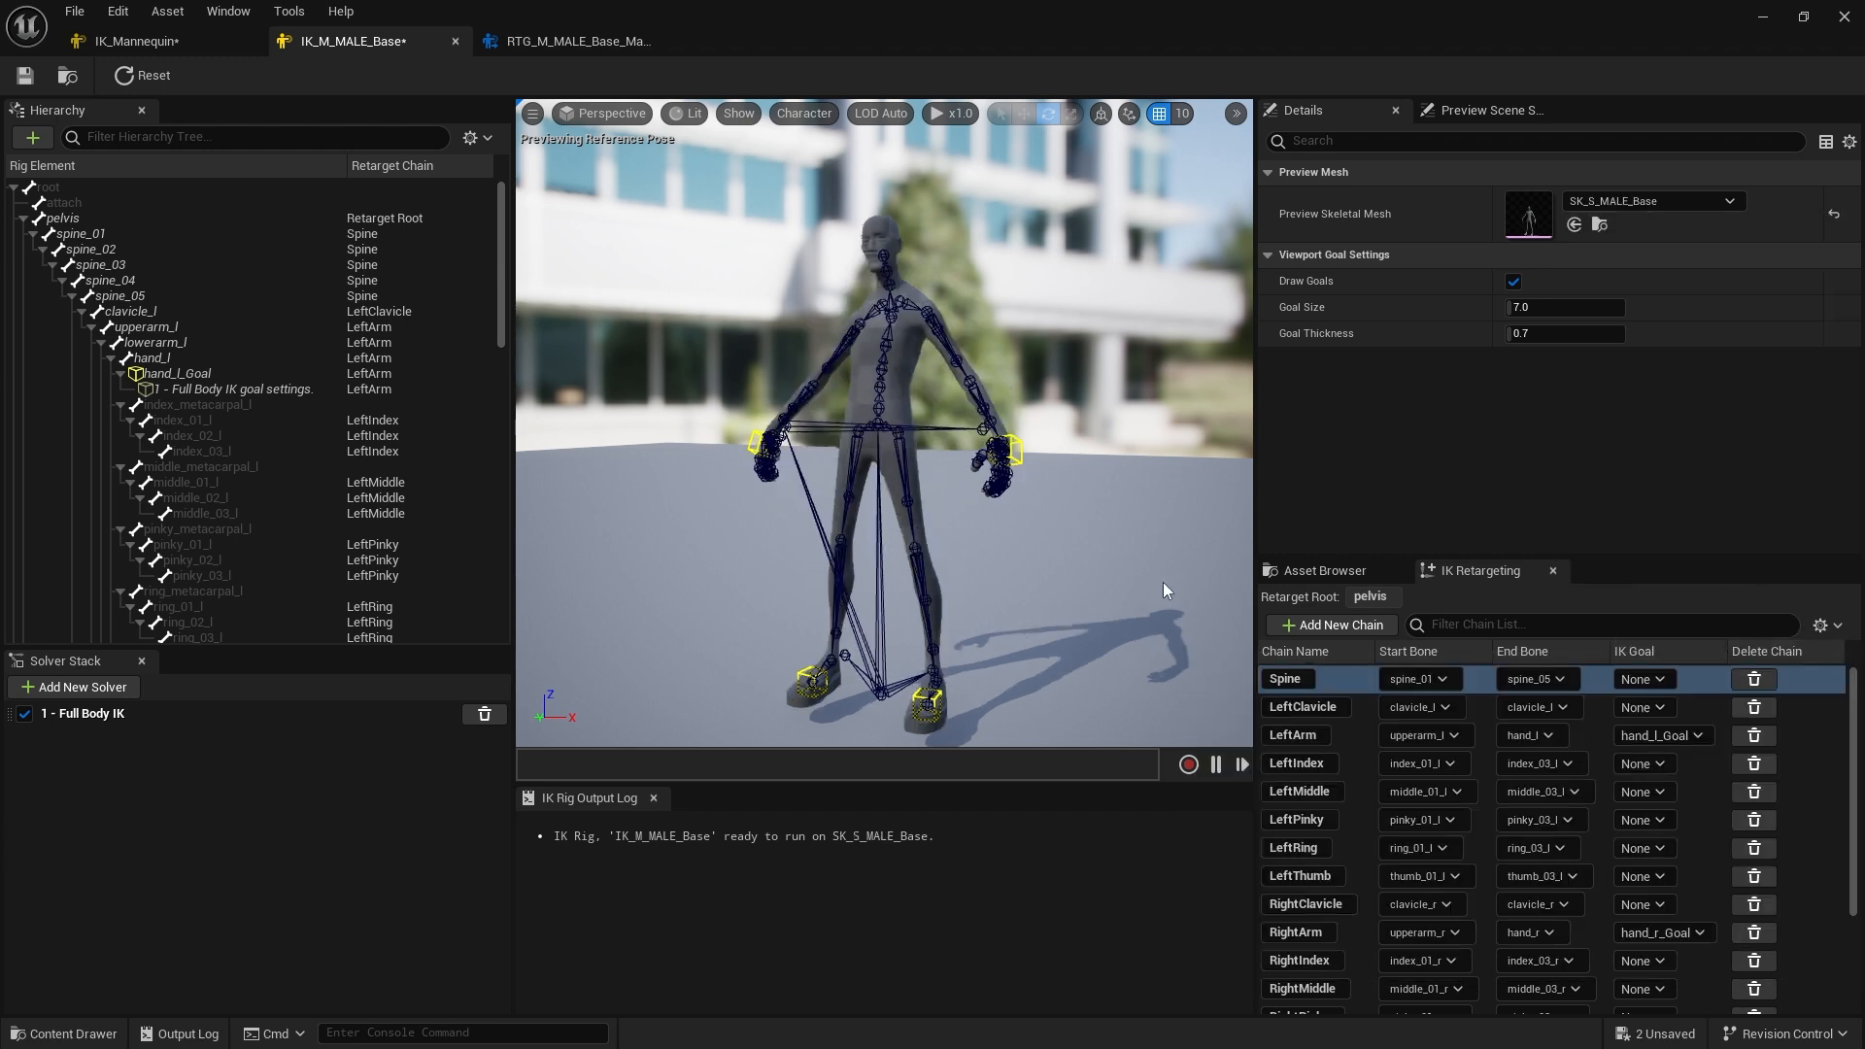
pyautogui.click(149, 77)
# Move the left hand goal on SK_S_MALE_Base to test the IK and reset the rig pose
pyautogui.keyDown('alt'); pyautogui.moveTo(1099, 544); pyautogui.dragTo(1170, 544); pyautogui.keyUp('alt')
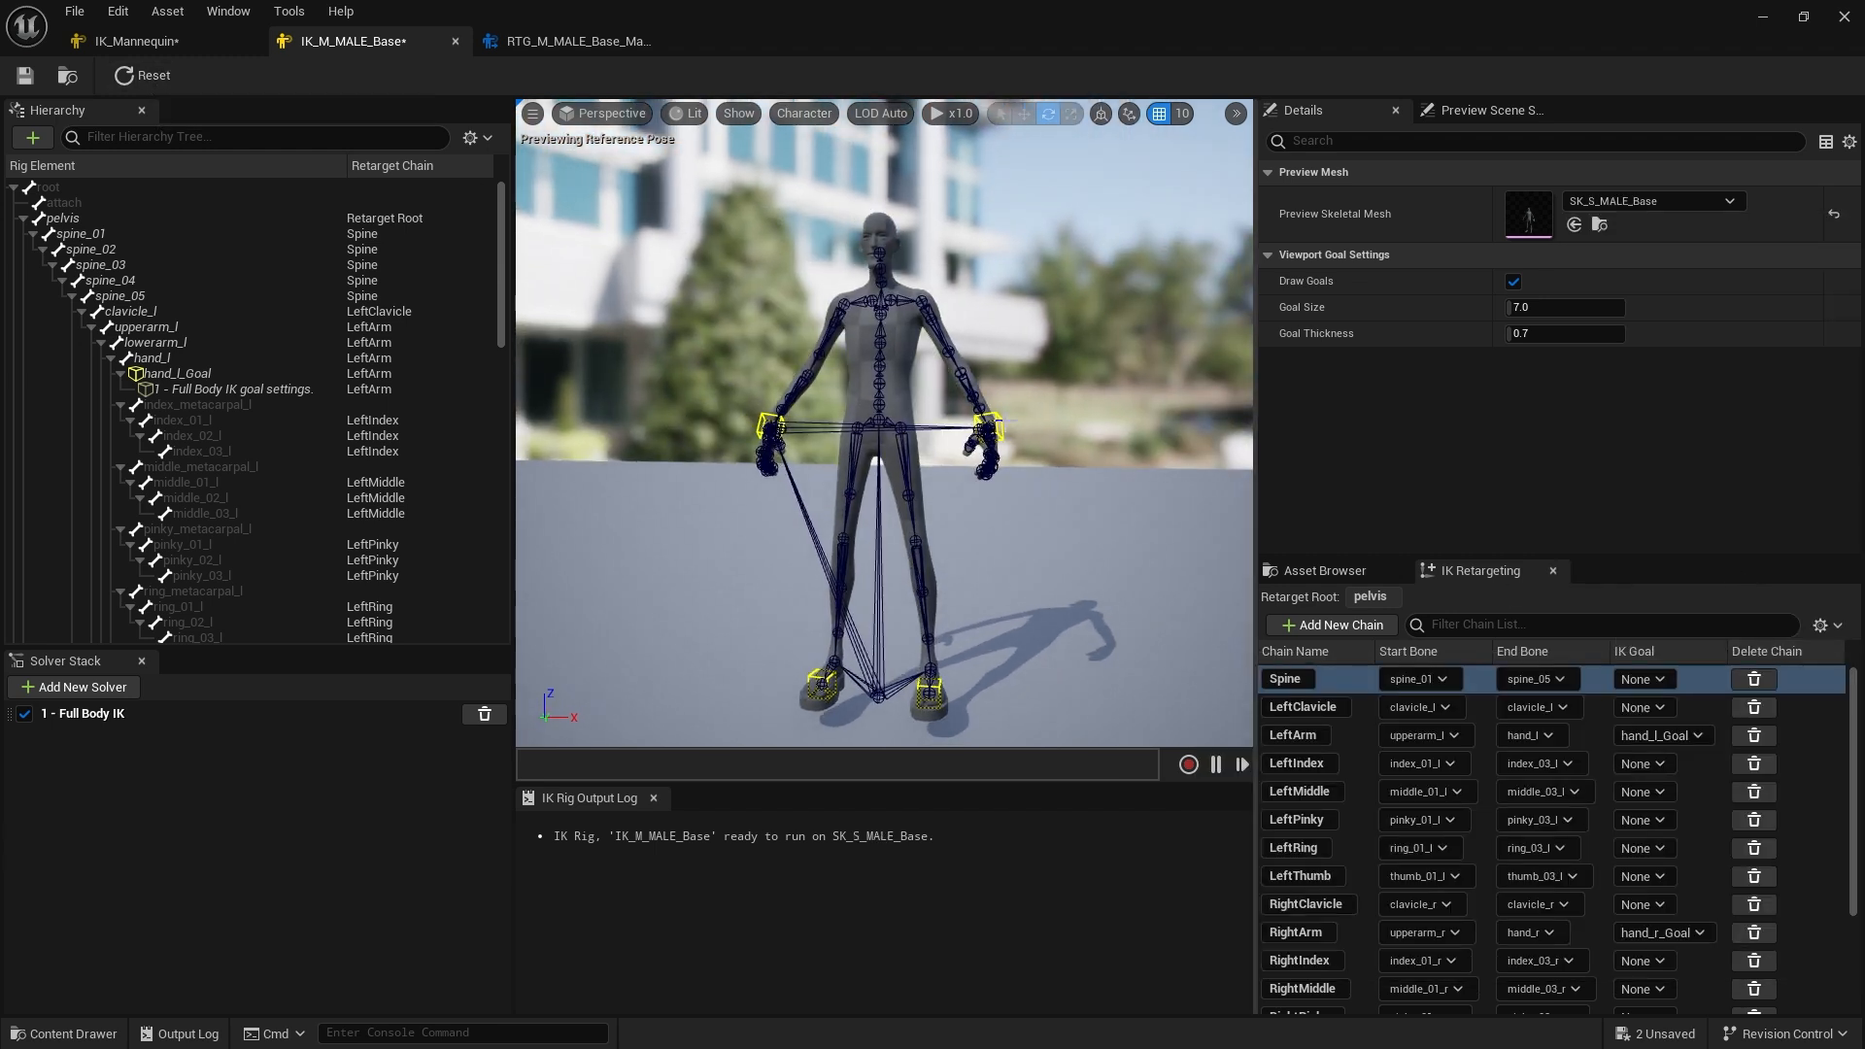
pyautogui.click(990, 427)
pyautogui.press('w')
pyautogui.moveTo(1010, 505); pyautogui.dragTo(1049, 505, button='right')
pyautogui.moveTo(1012, 429); pyautogui.dragTo(1030, 369)
pyautogui.click(143, 82)
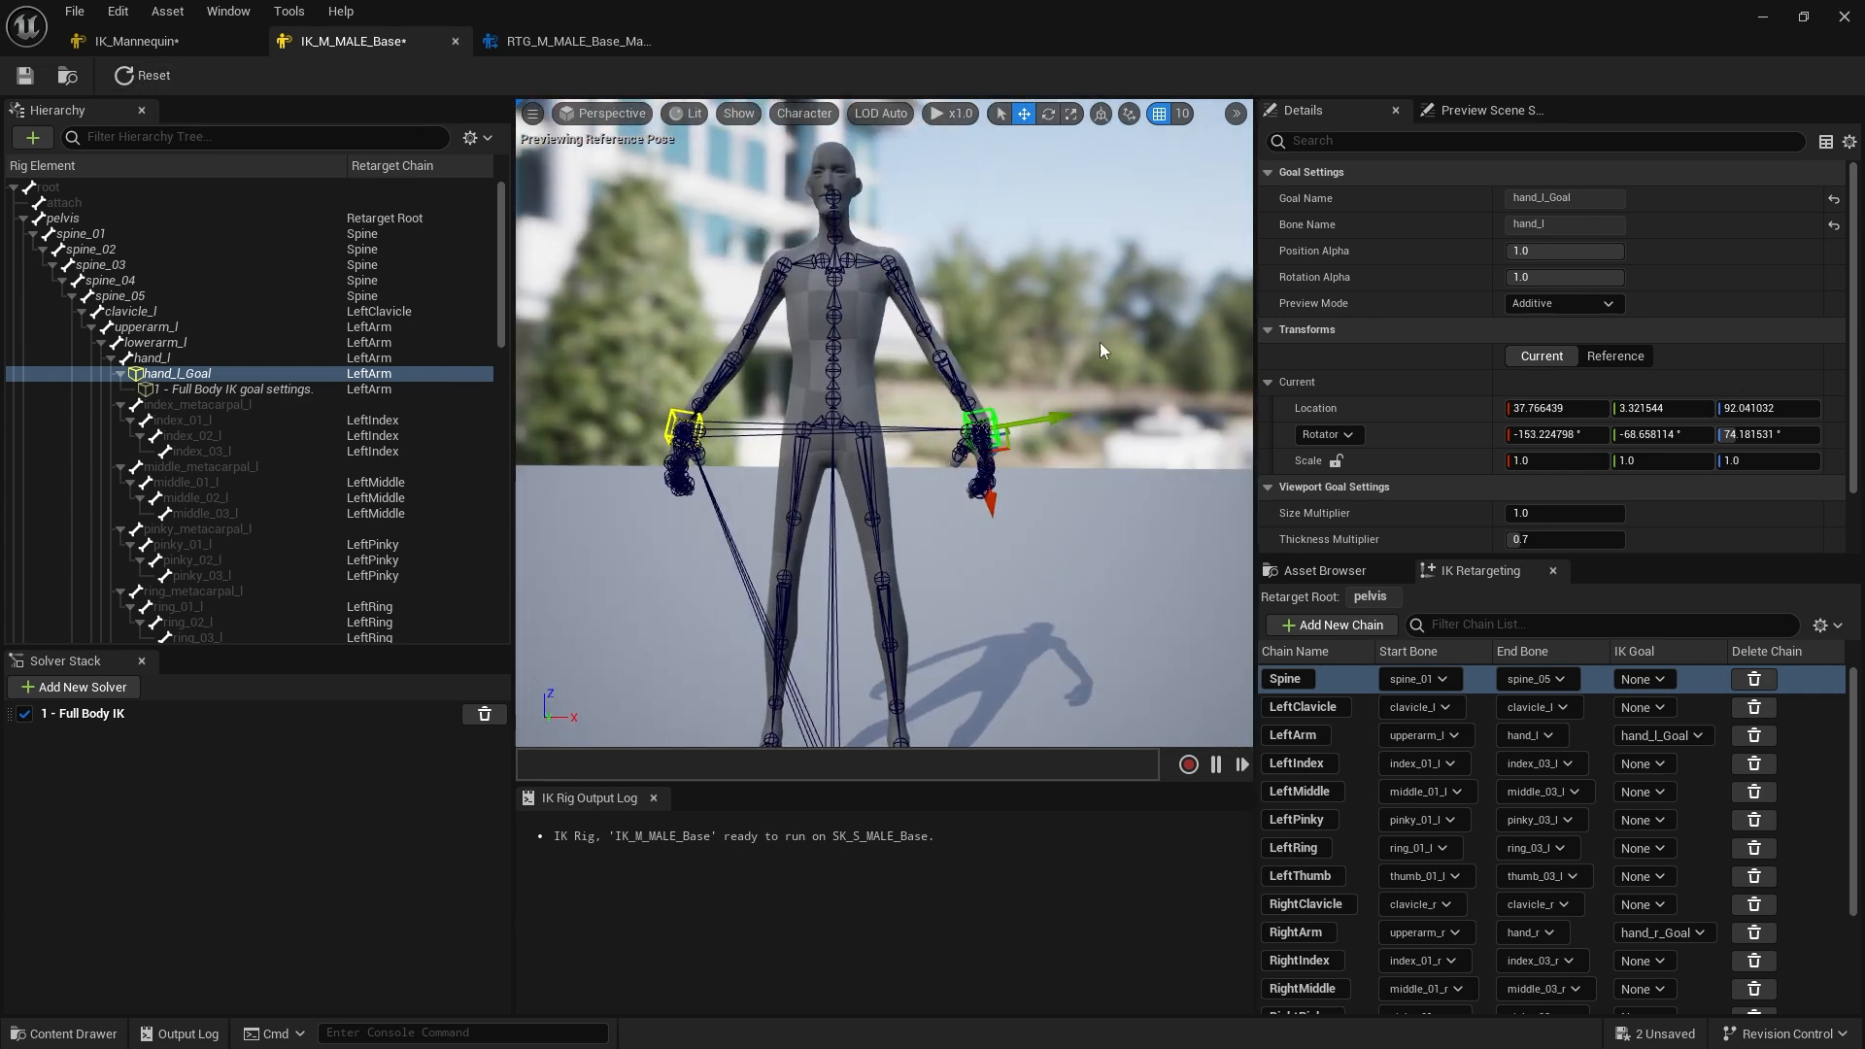
# In the retargeter, search the target preview mesh list for echo and set the target preview mesh to Echo
pyautogui.click(578, 41)
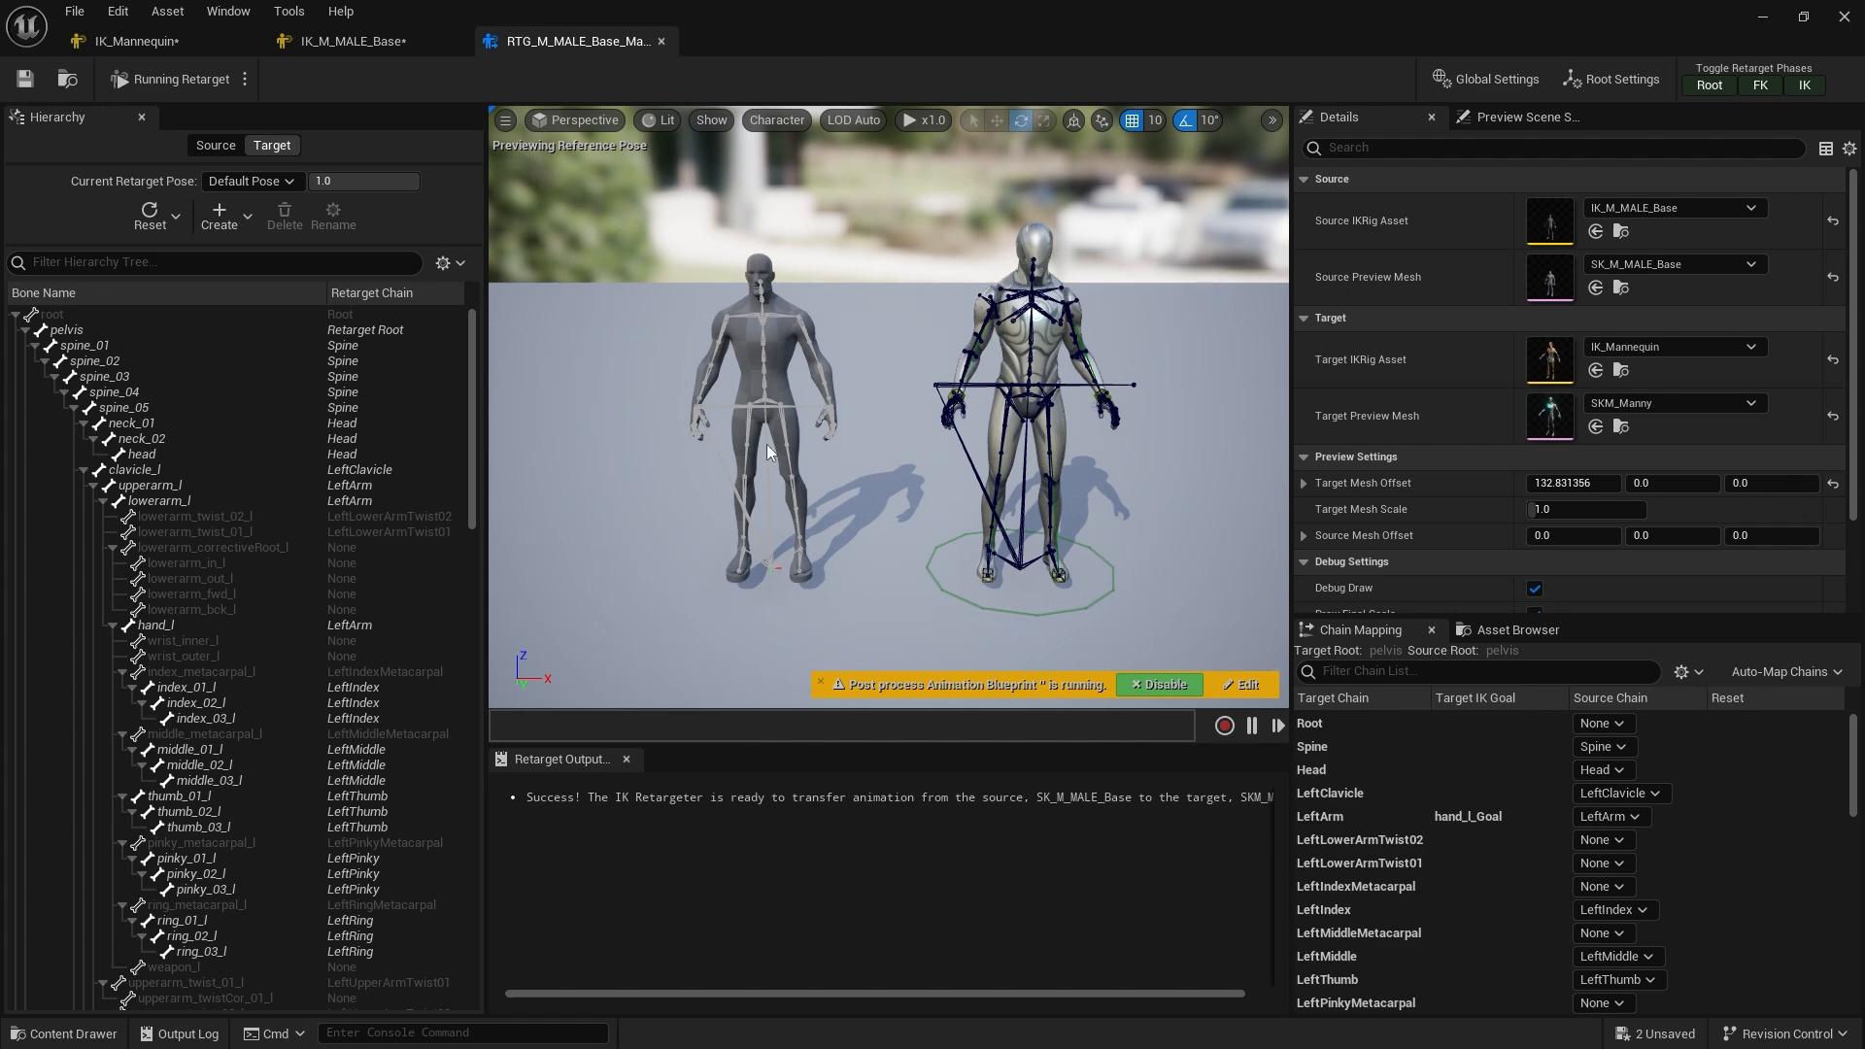
pyautogui.keyDown('alt'); pyautogui.moveTo(1049, 441); pyautogui.dragTo(942, 379); pyautogui.keyUp('alt')
pyautogui.keyDown('alt'); pyautogui.moveTo(826, 364); pyautogui.dragTo(863, 381); pyautogui.keyUp('alt')
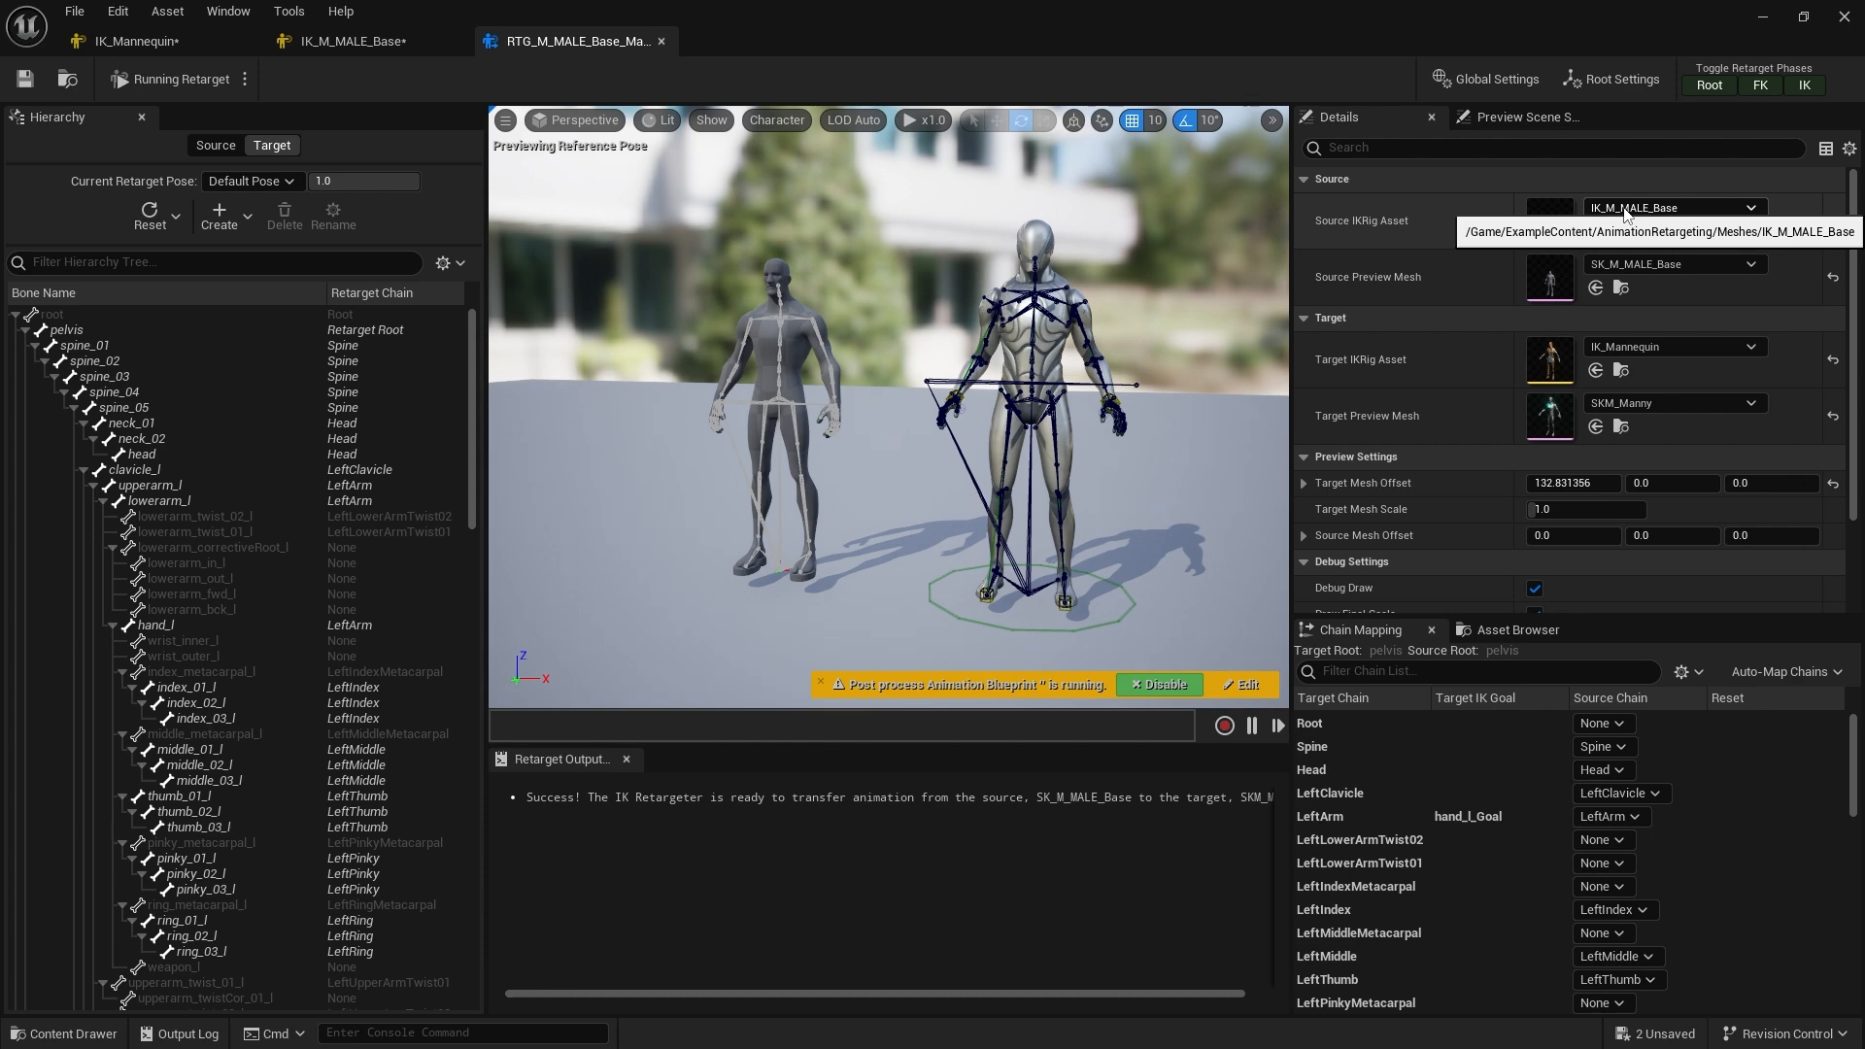
pyautogui.click(397, 44)
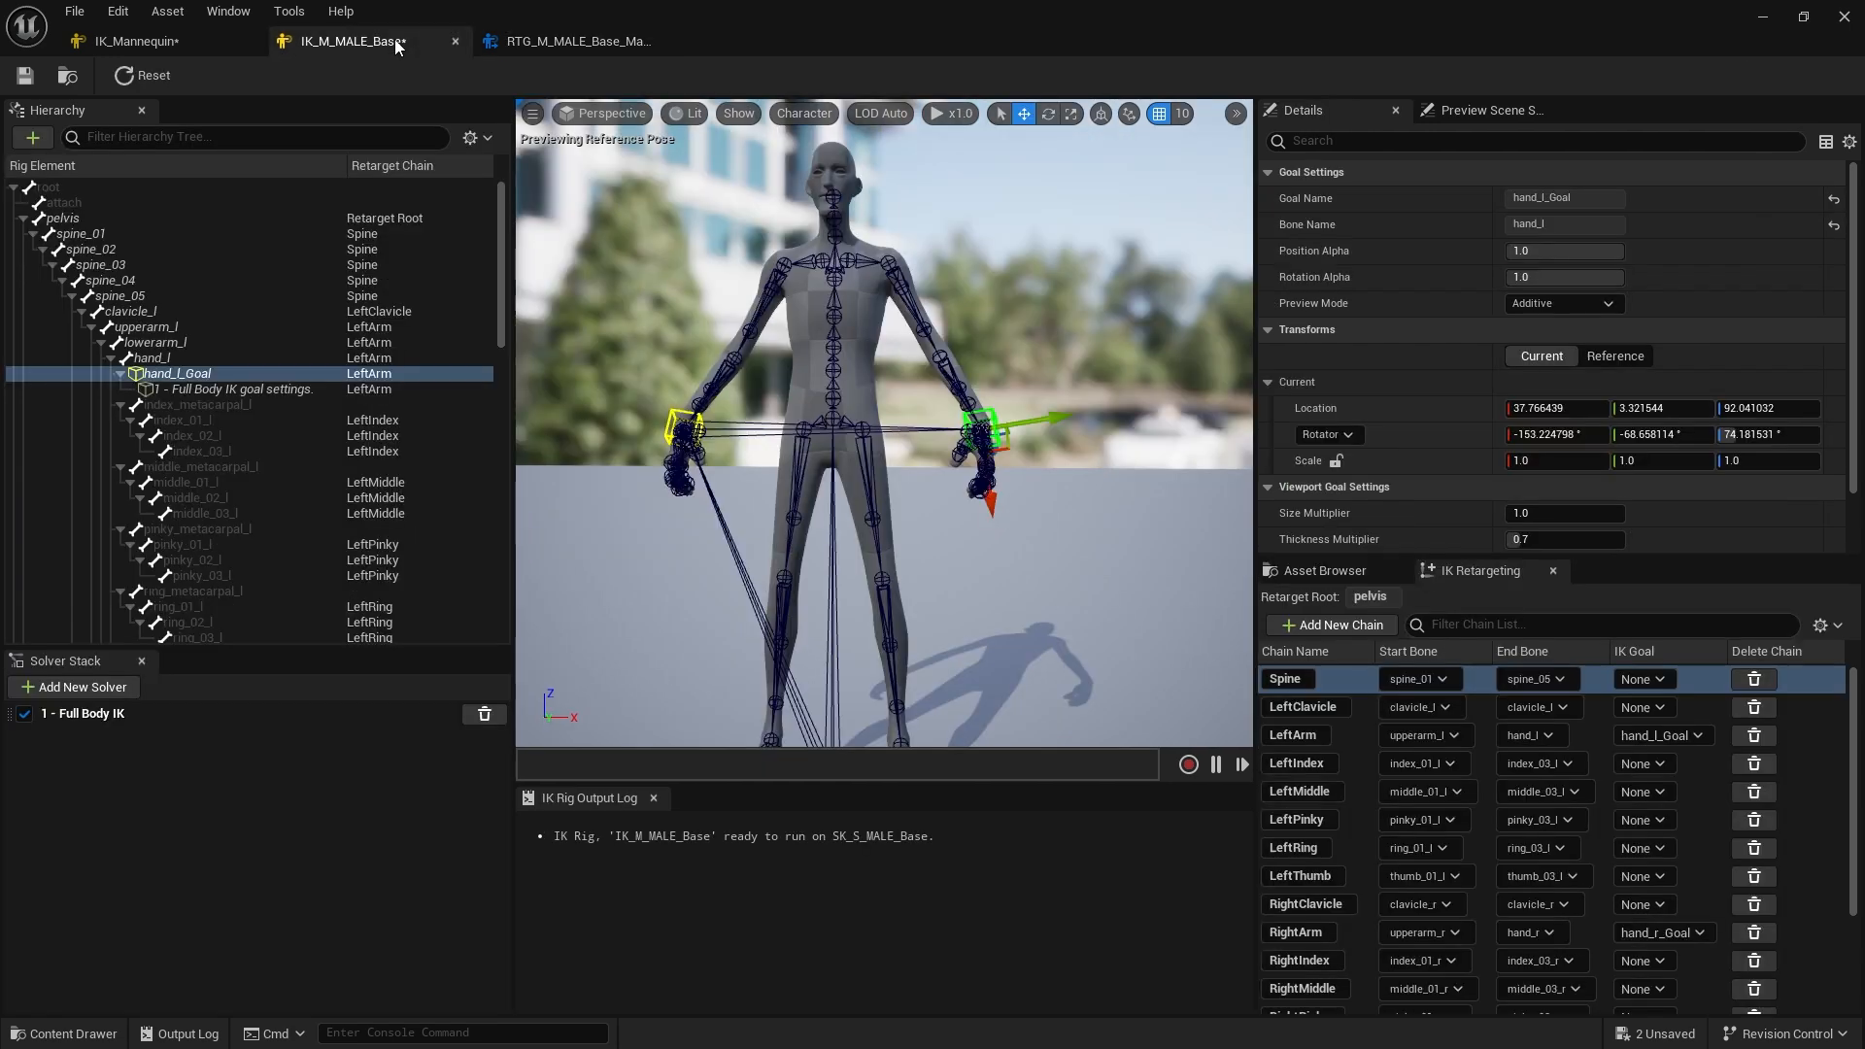
pyautogui.click(549, 41)
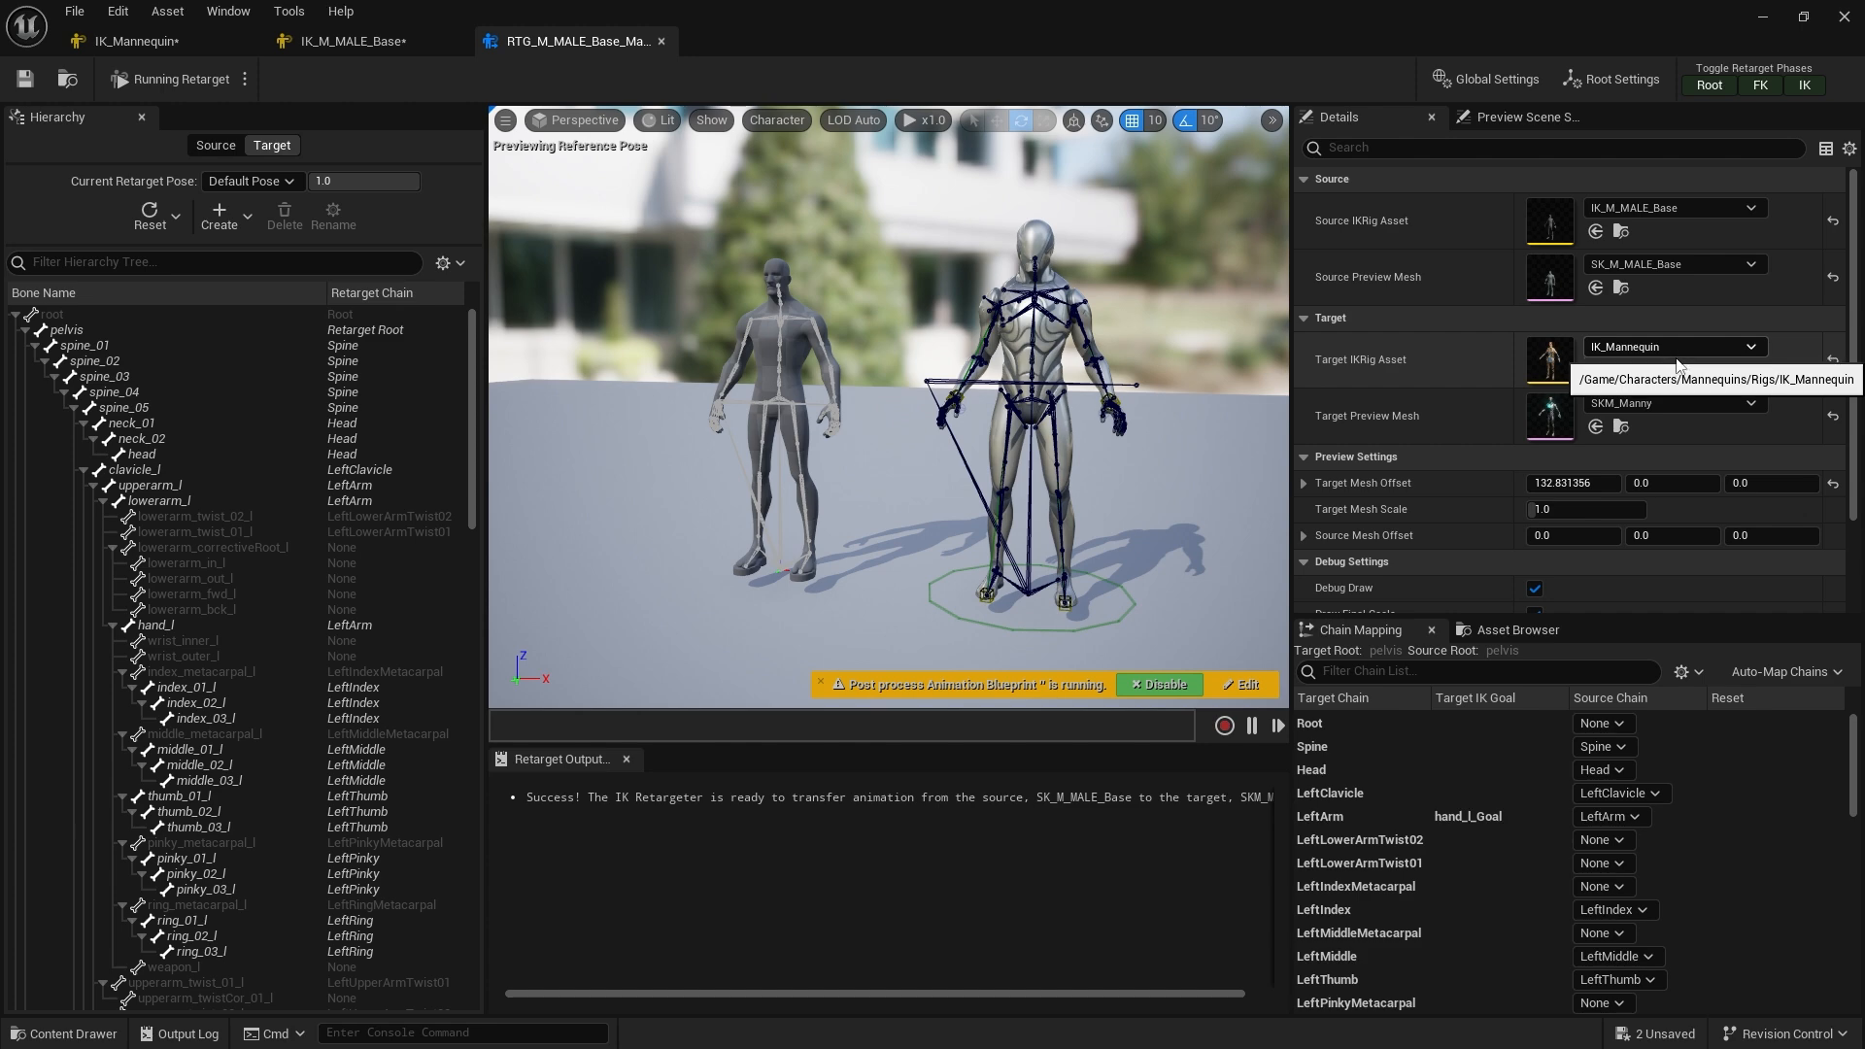
pyautogui.click(1682, 405)
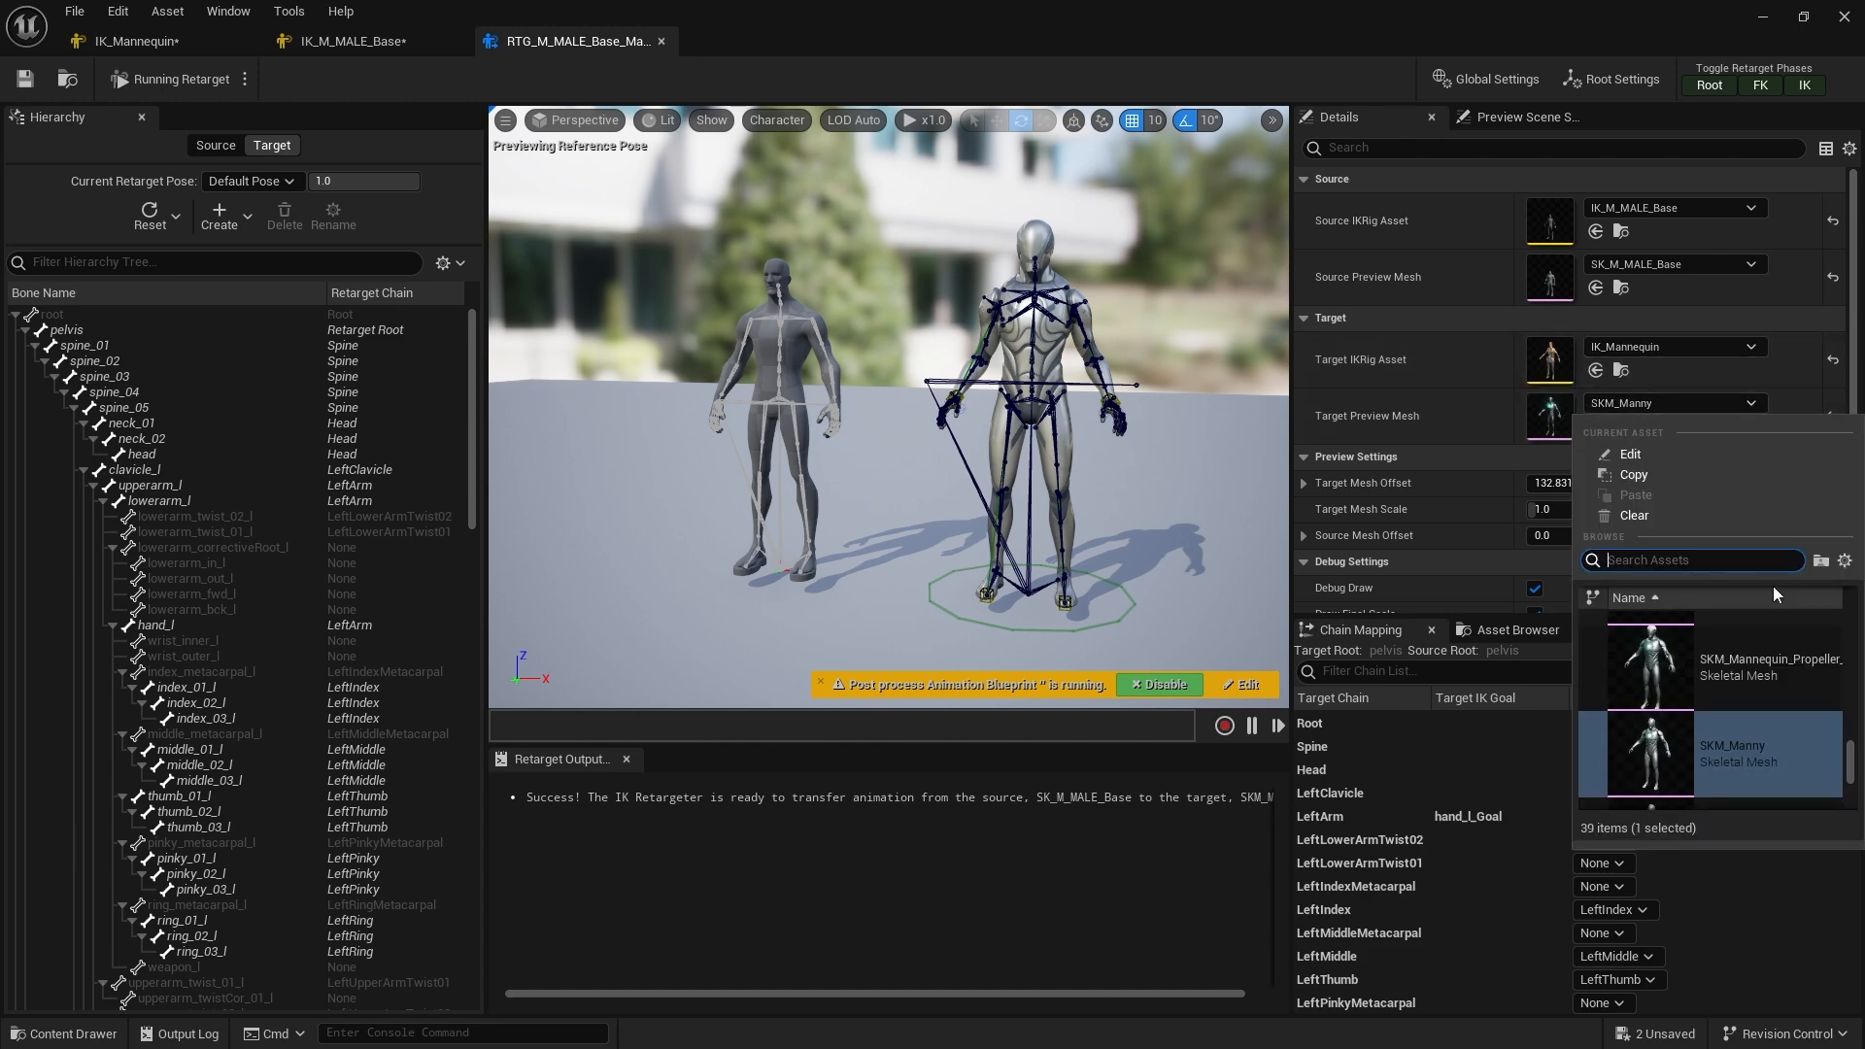
pyautogui.write('echo')
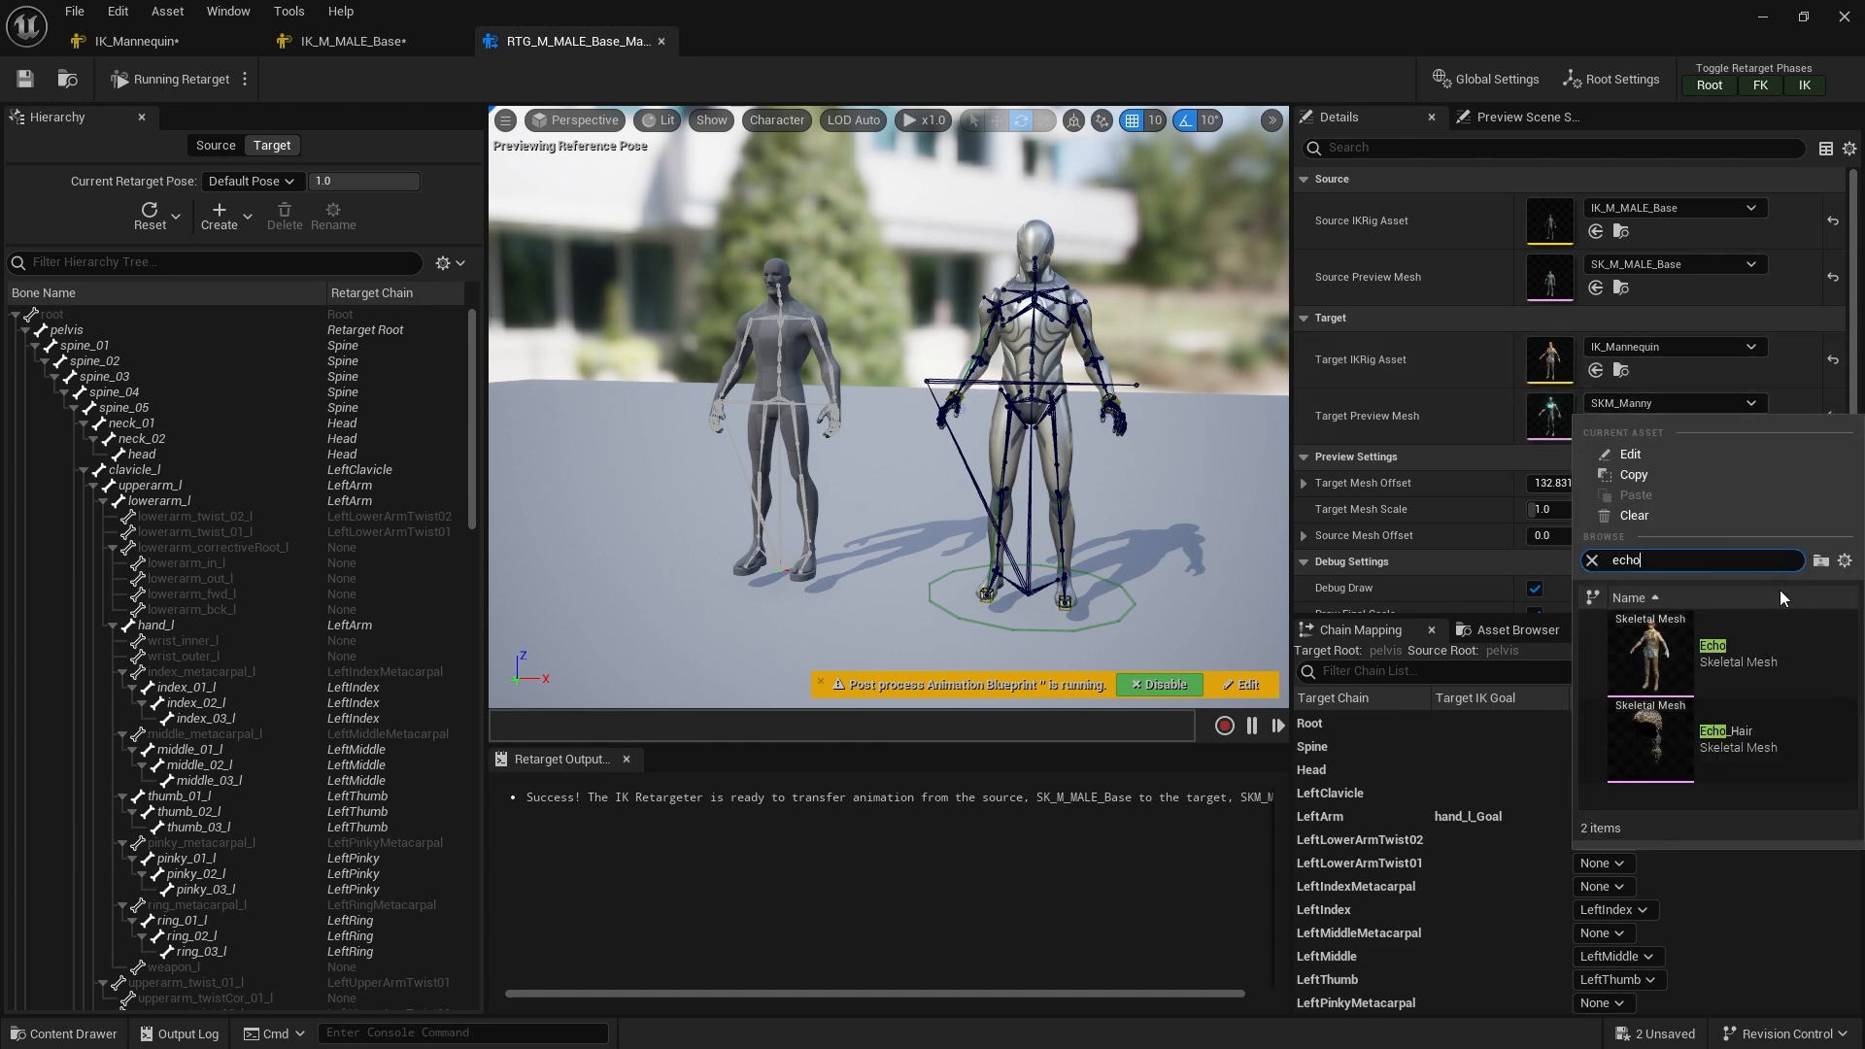
pyautogui.click(1768, 655)
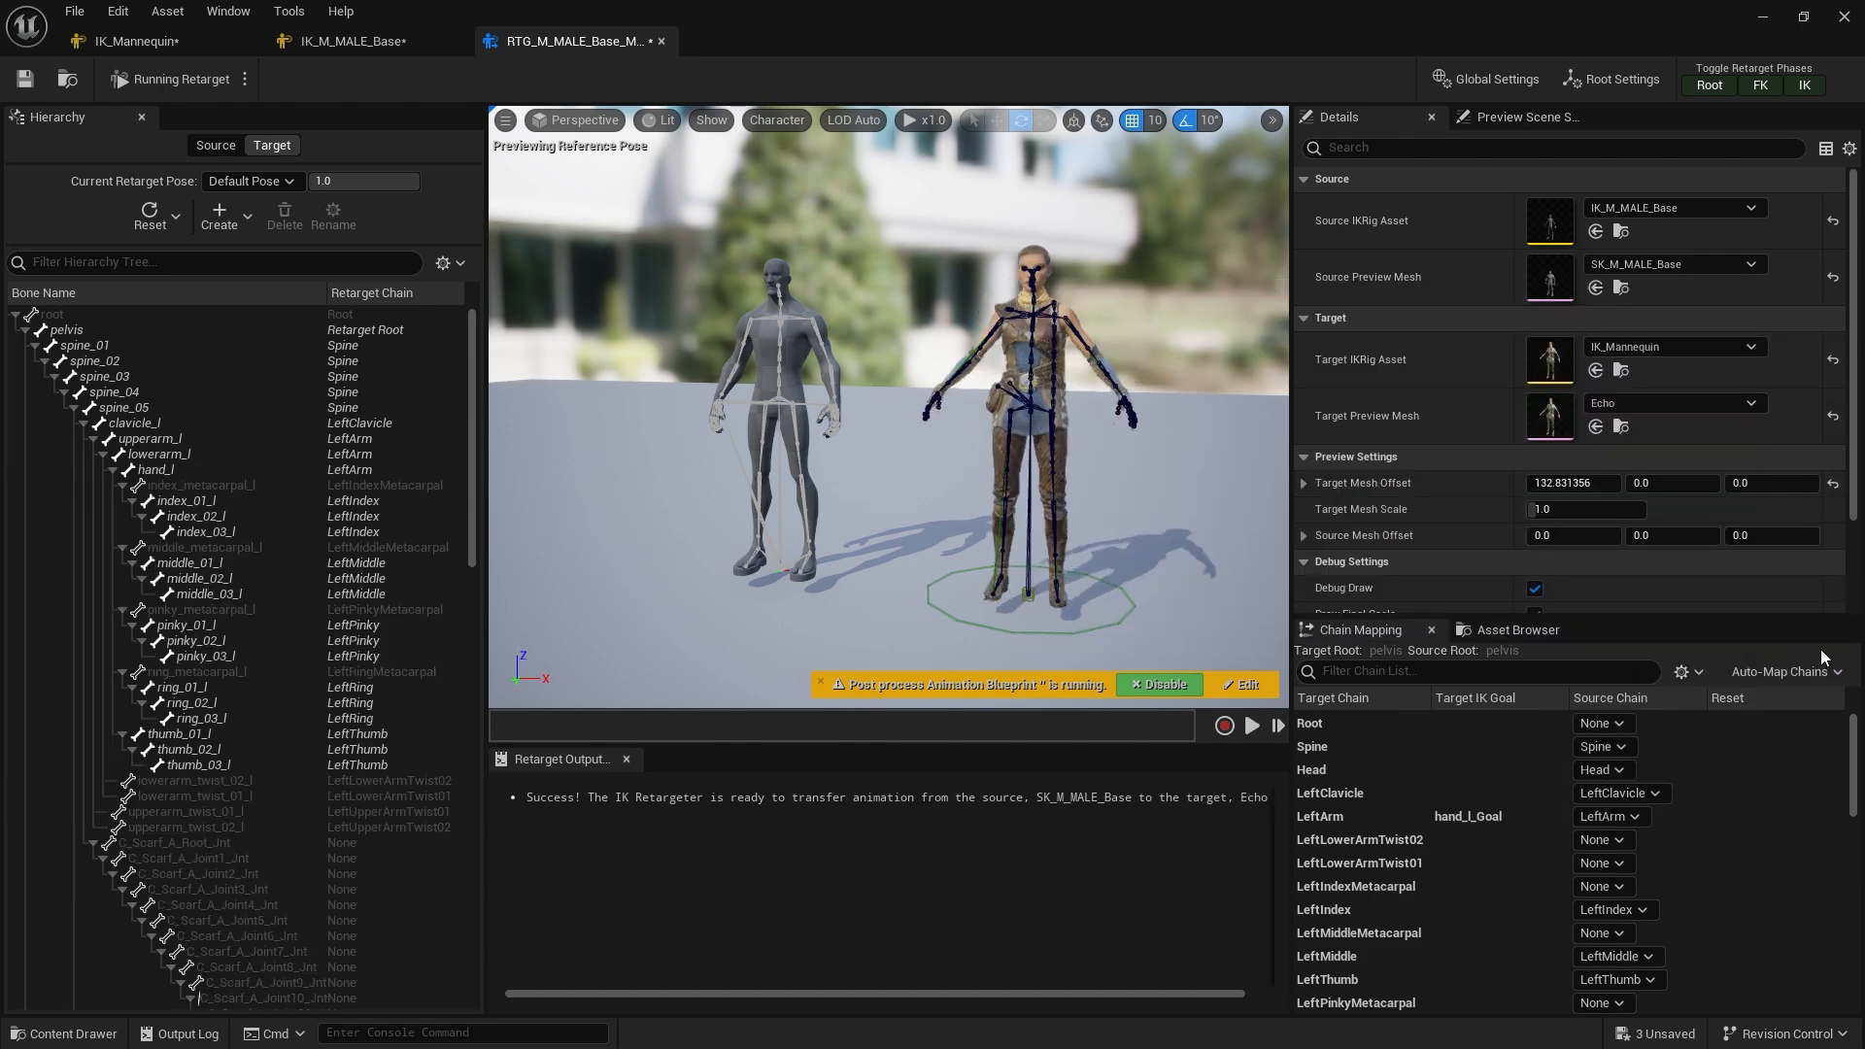
# Play the M_Jog_NoWep_N animation from the asset browser in the retargeter preview and pause it
pyautogui.click(1492, 629)
pyautogui.doubleClick(1399, 735)
pyautogui.moveTo(948, 441)
pyautogui.keyDown('alt'); pyautogui.mouseDown()
pyautogui.moveTo(1029, 439)
pyautogui.moveTo(986, 437)
pyautogui.mouseUp(); pyautogui.keyUp('alt')
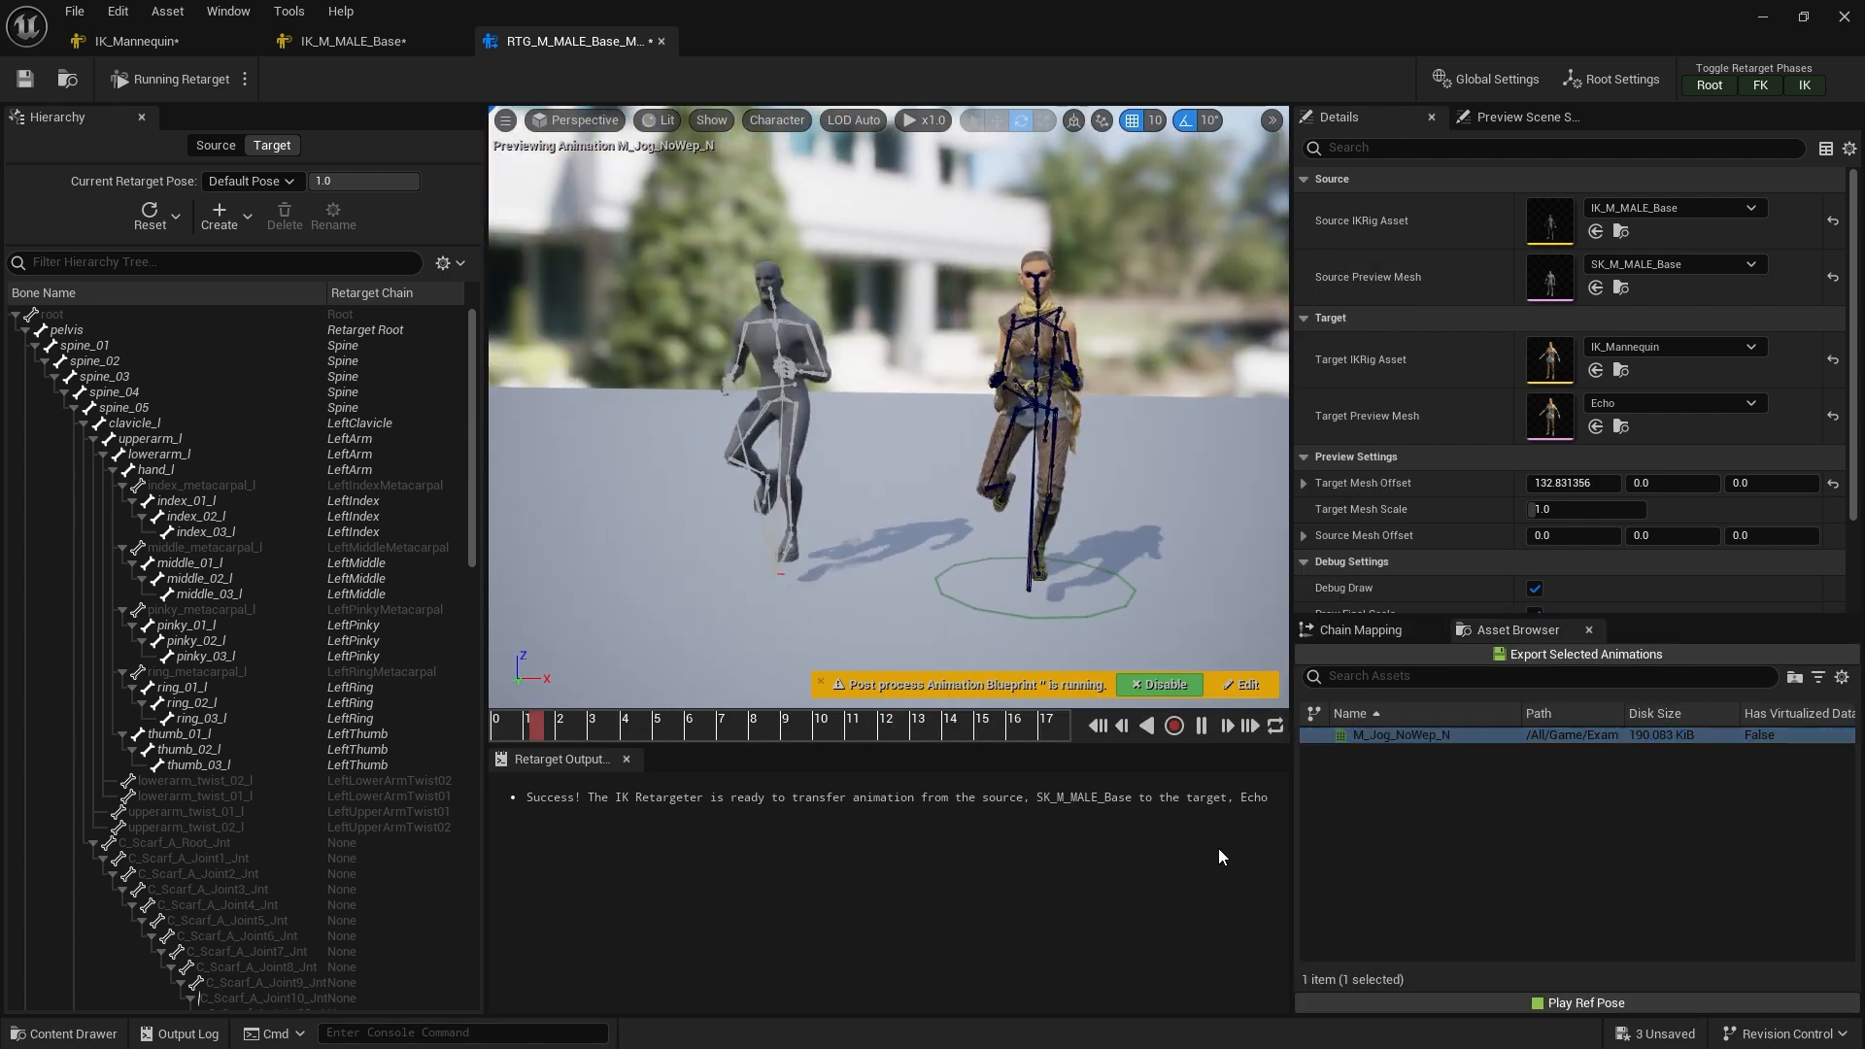
pyautogui.click(1201, 725)
# Switch the source preview mesh to SK_L_Male_Base
pyautogui.click(1683, 267)
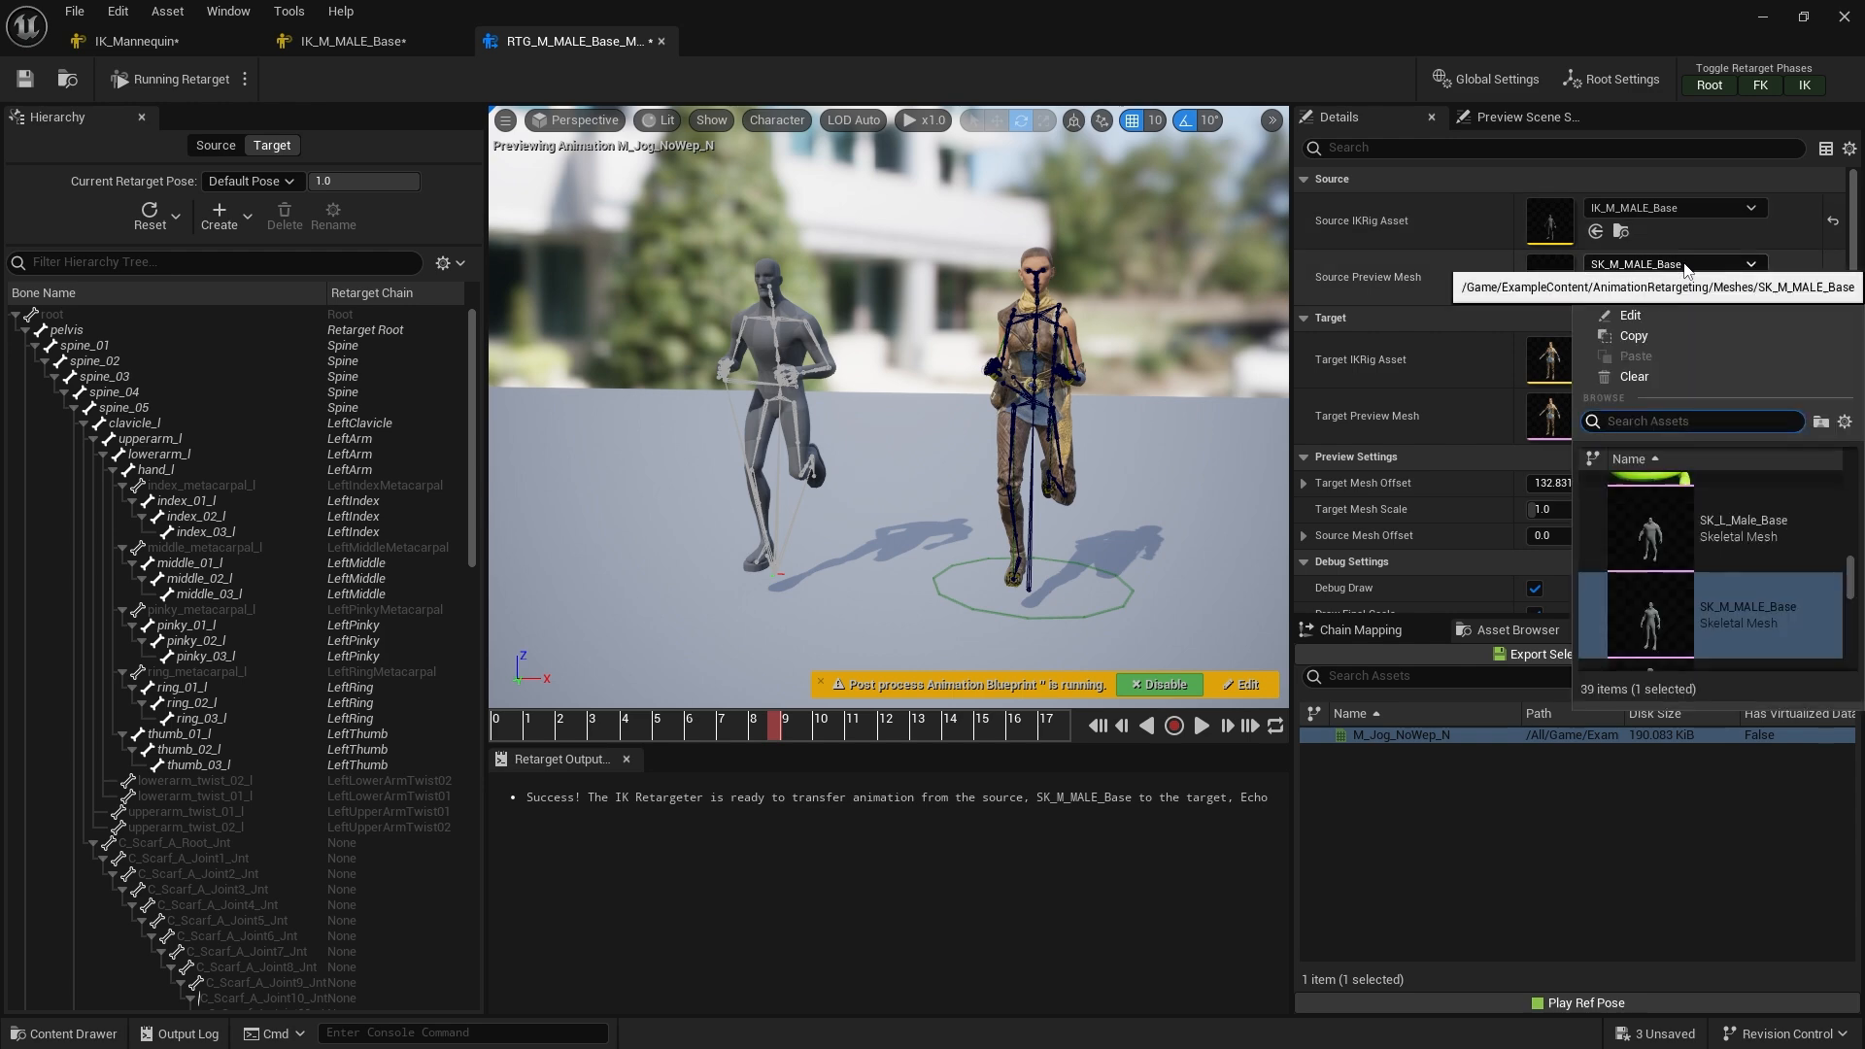
pyautogui.click(1775, 526)
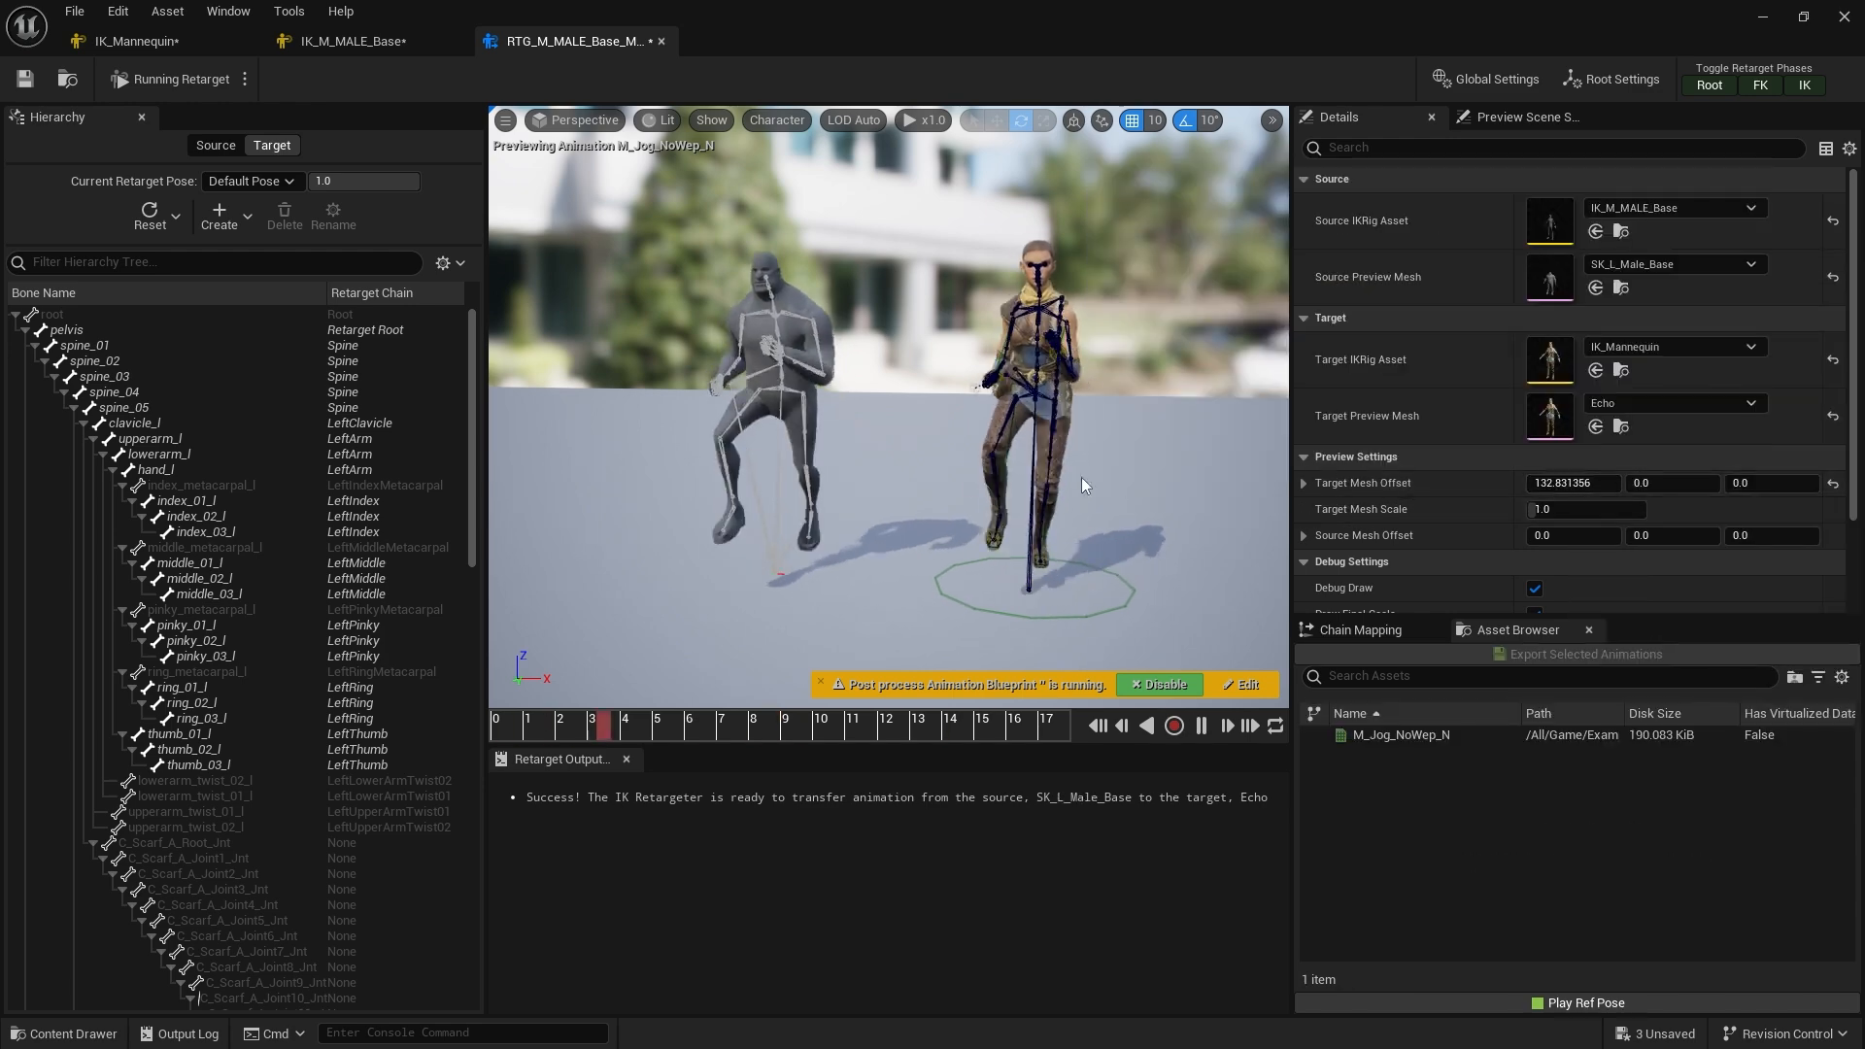
# Search the source preview mesh list for M_ and set the source preview mesh back to SK_M_MALE_Base
pyautogui.click(1701, 262)
pyautogui.scroll(-5, 1769, 583)
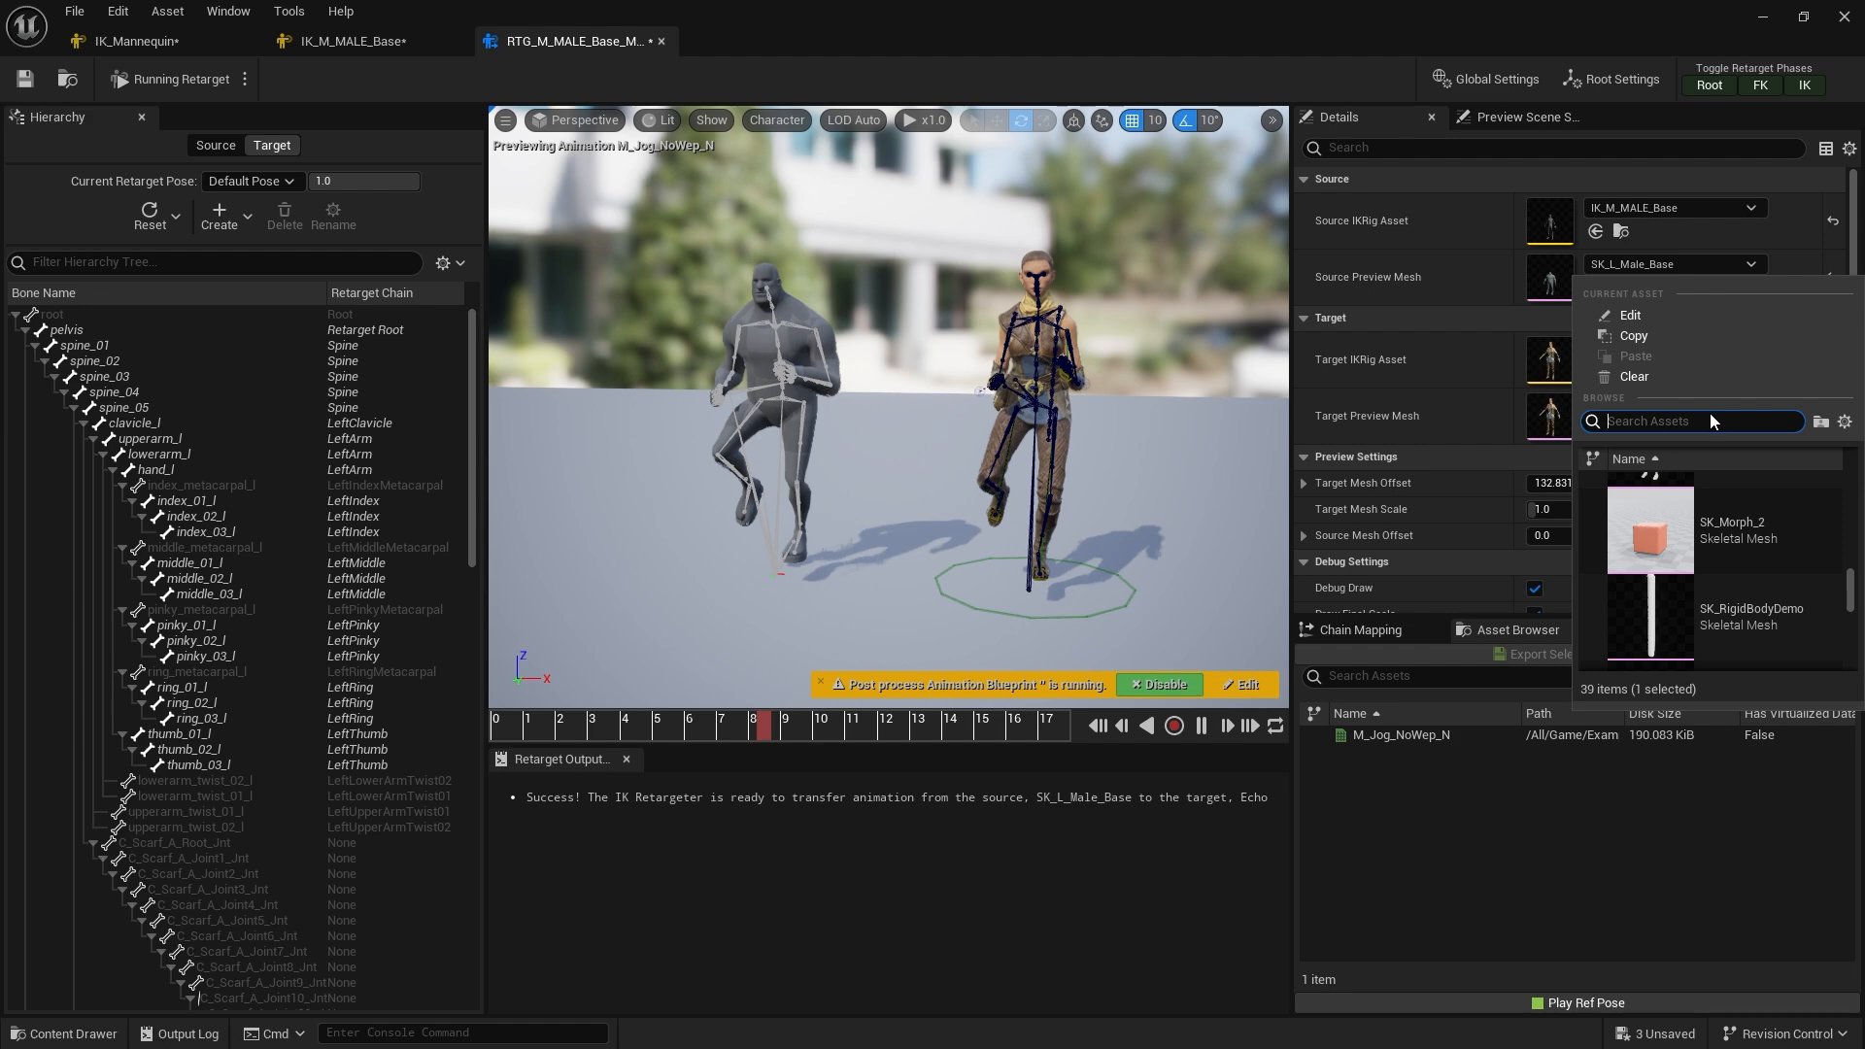
pyautogui.write('M_')
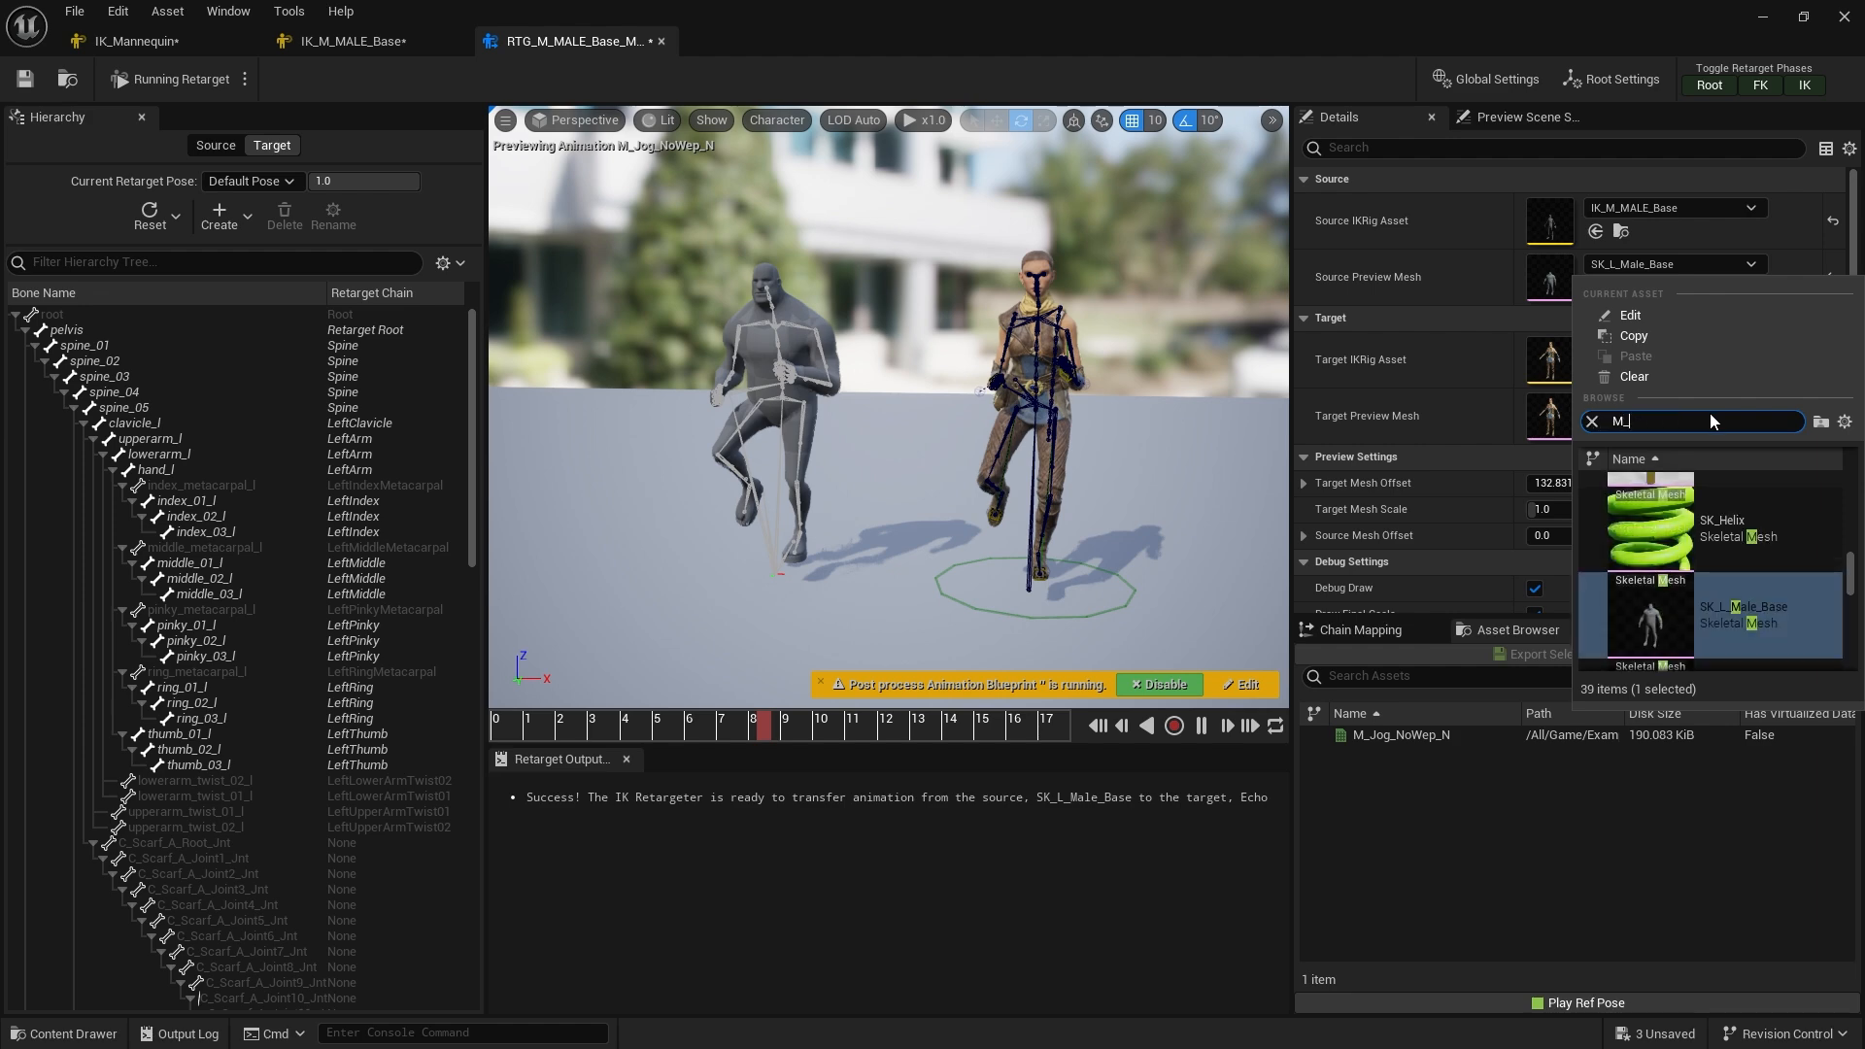
pyautogui.scroll(2, 1764, 580)
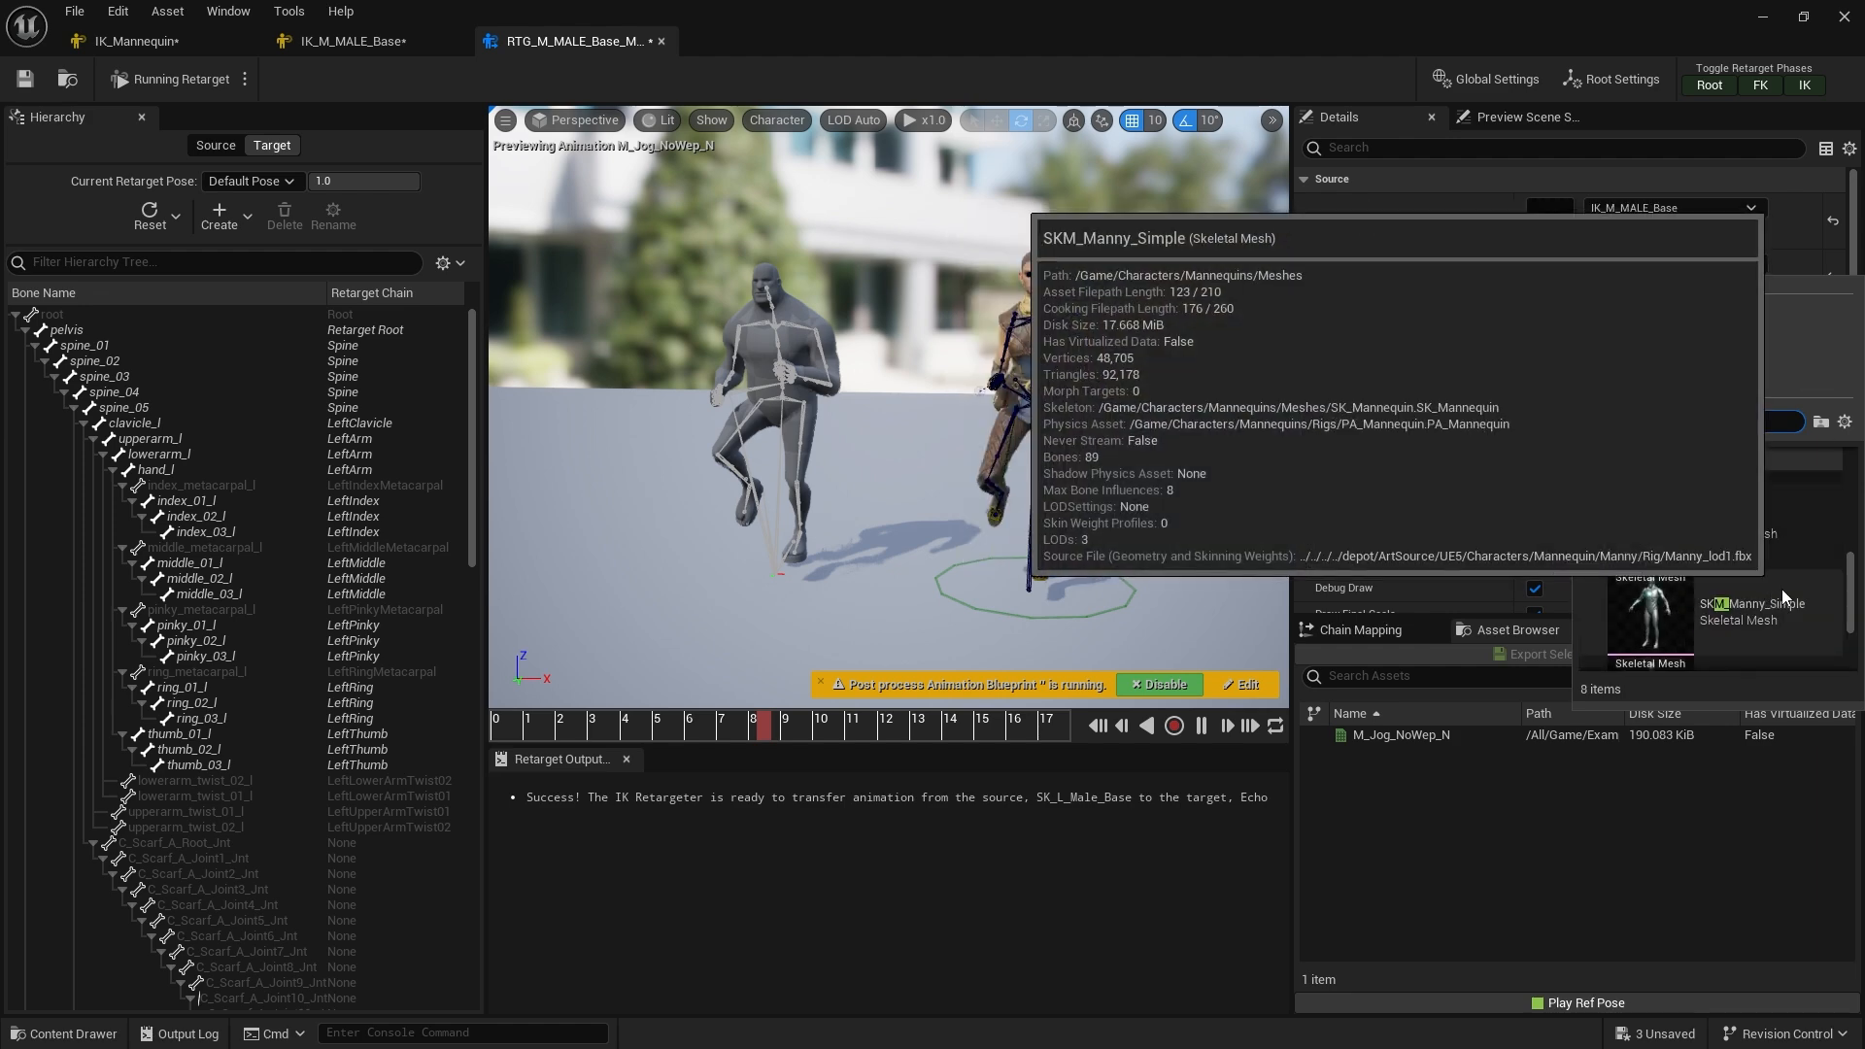
pyautogui.scroll(3, 1781, 587)
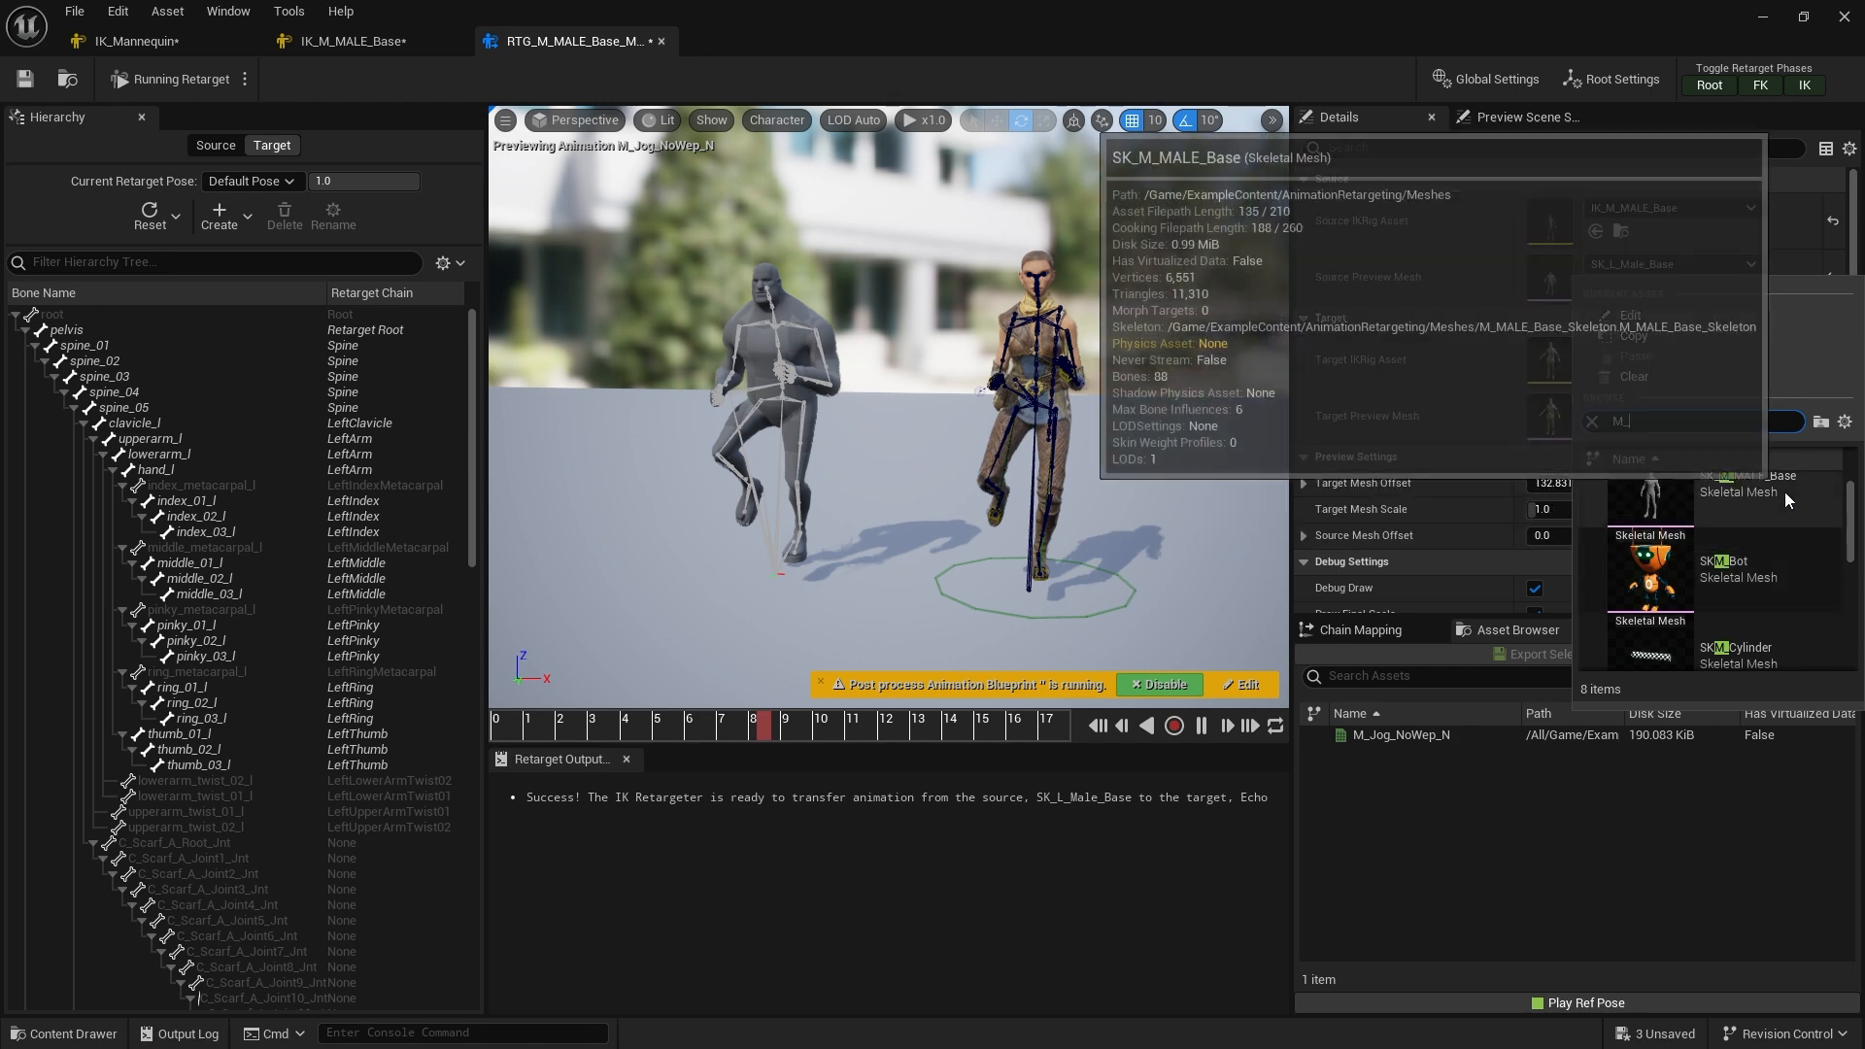
pyautogui.click(1784, 491)
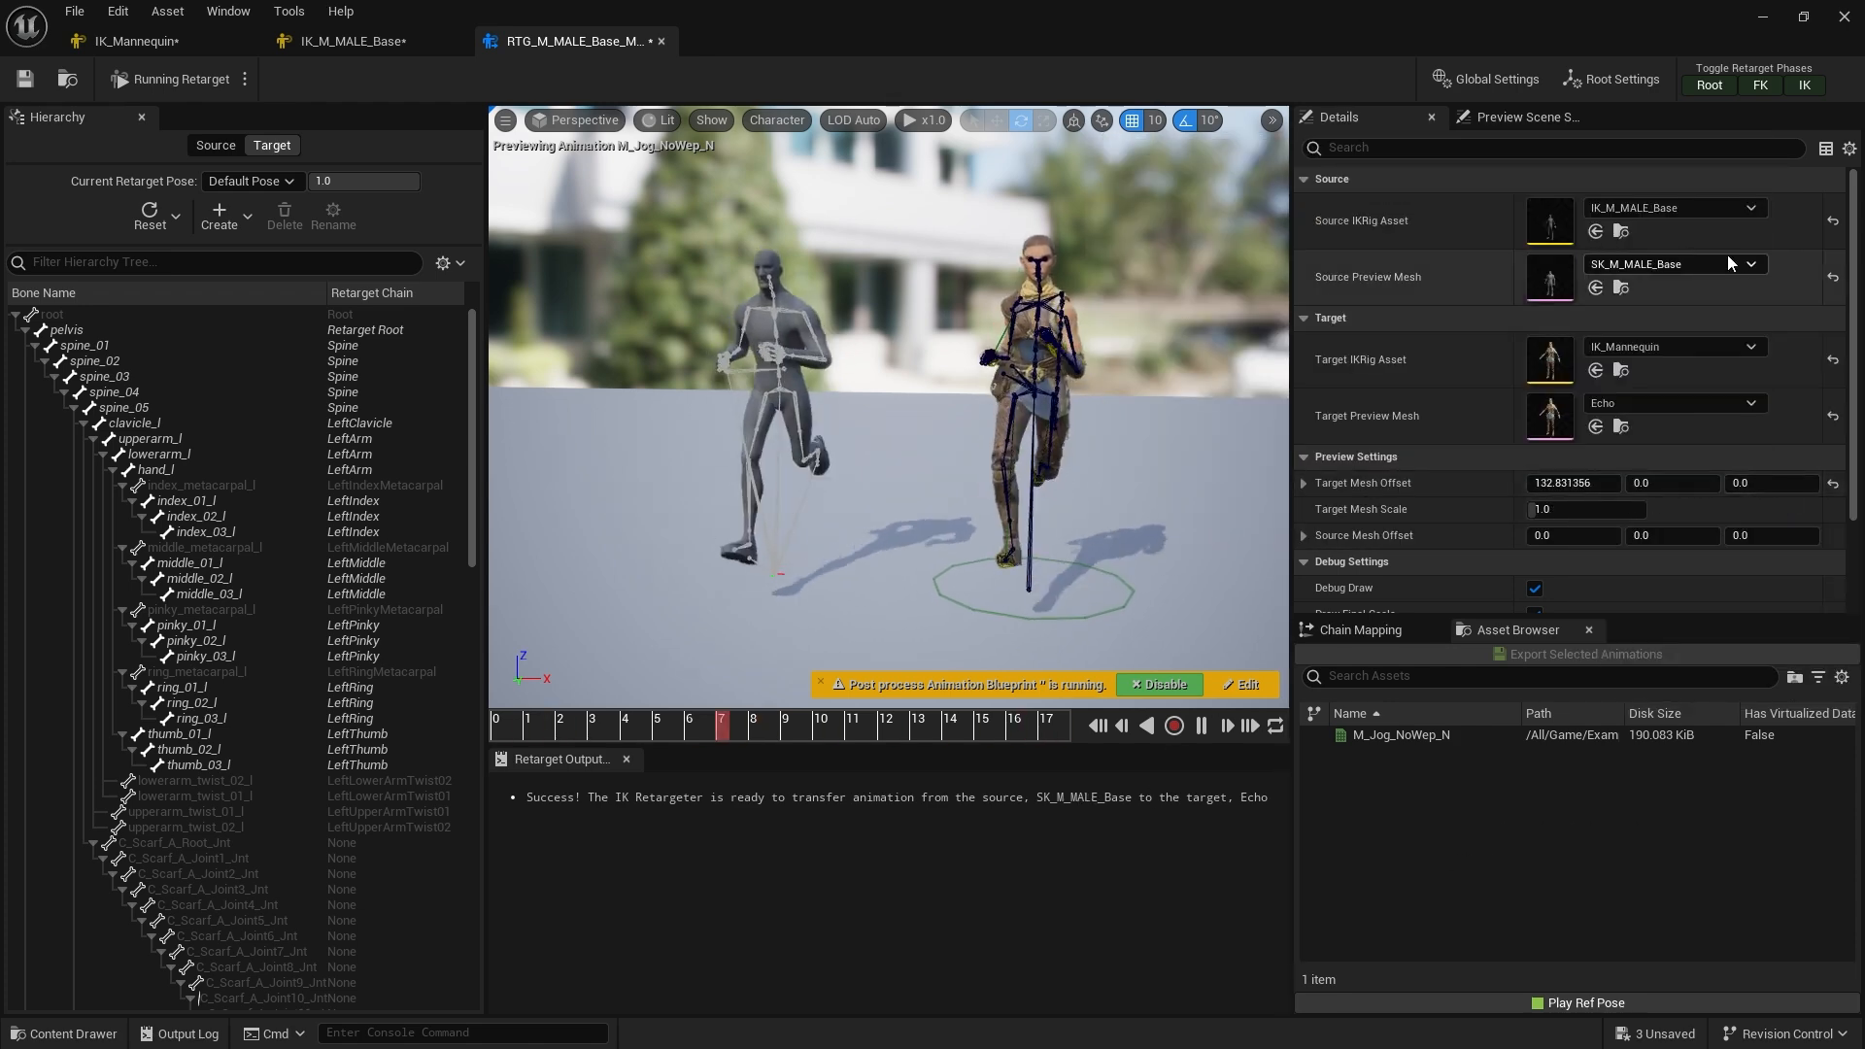
# Search the target preview mesh list for quinn, pick SKM_Quinn_Simple, and toggle playback
pyautogui.click(1697, 404)
pyautogui.write('quinn')
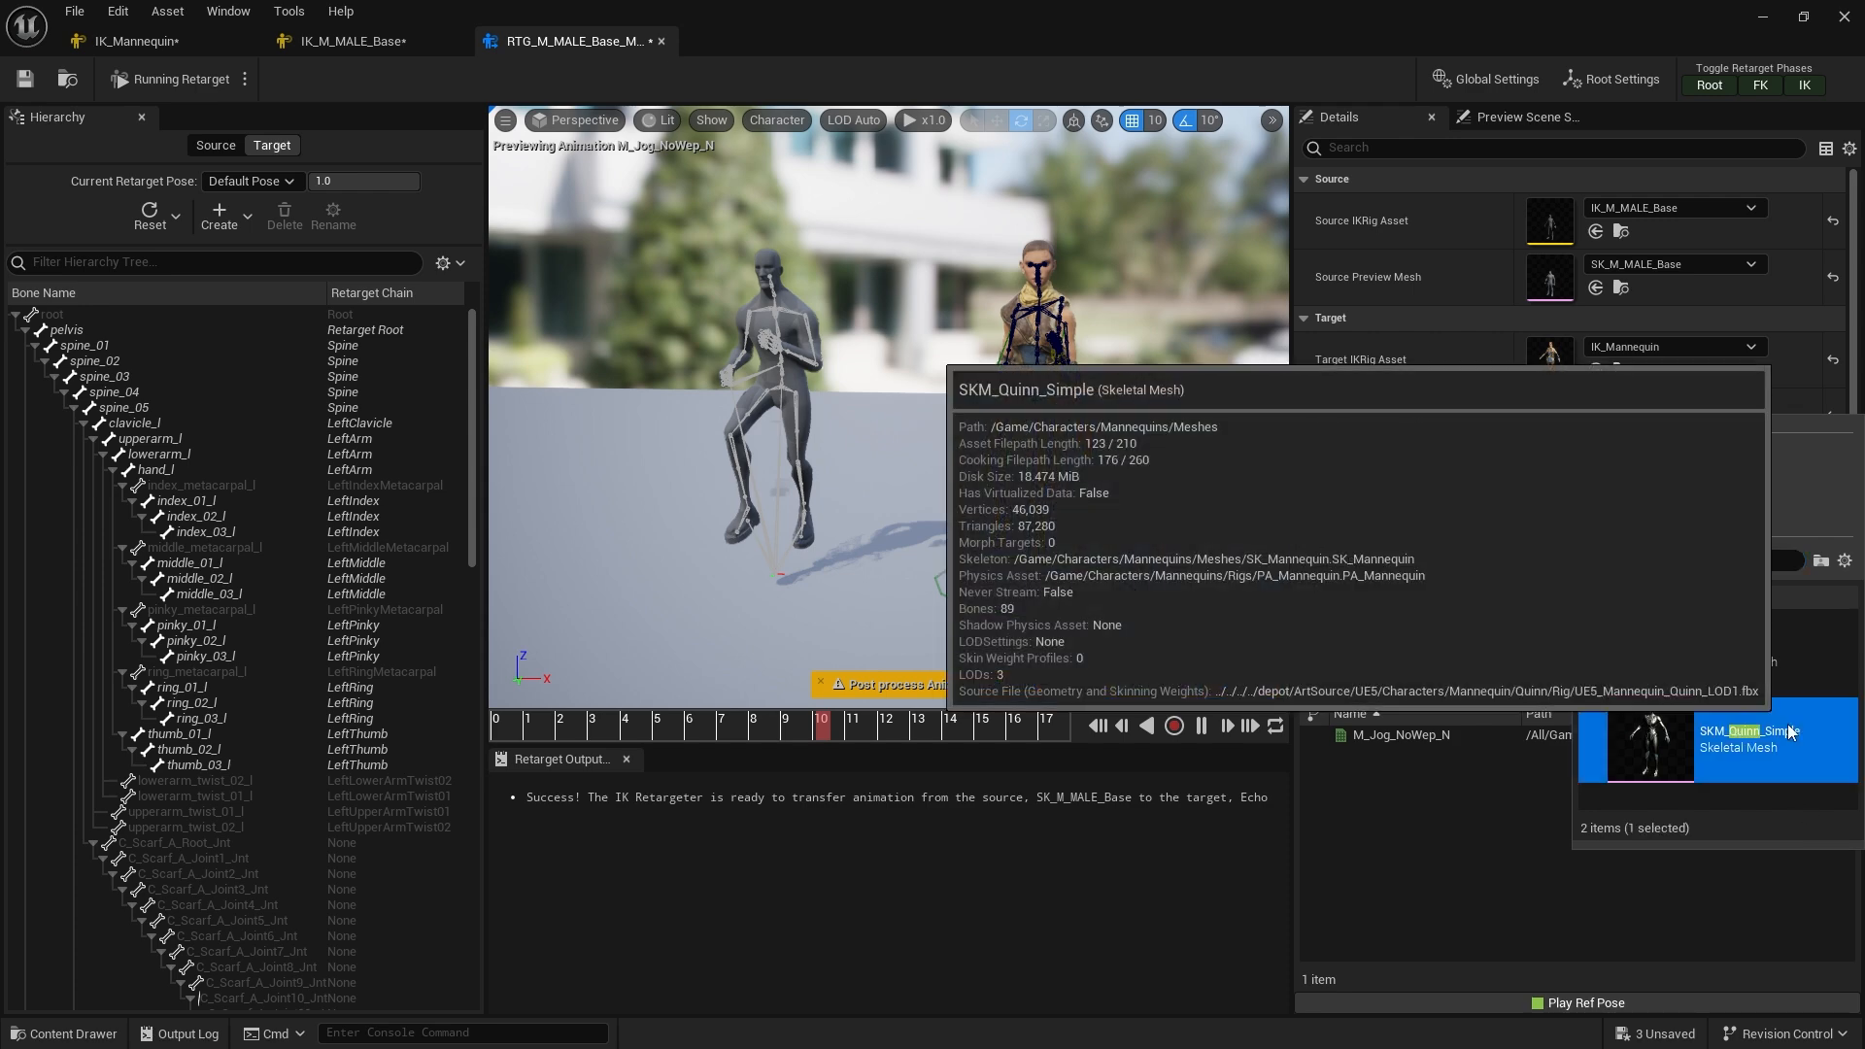
pyautogui.click(1789, 730)
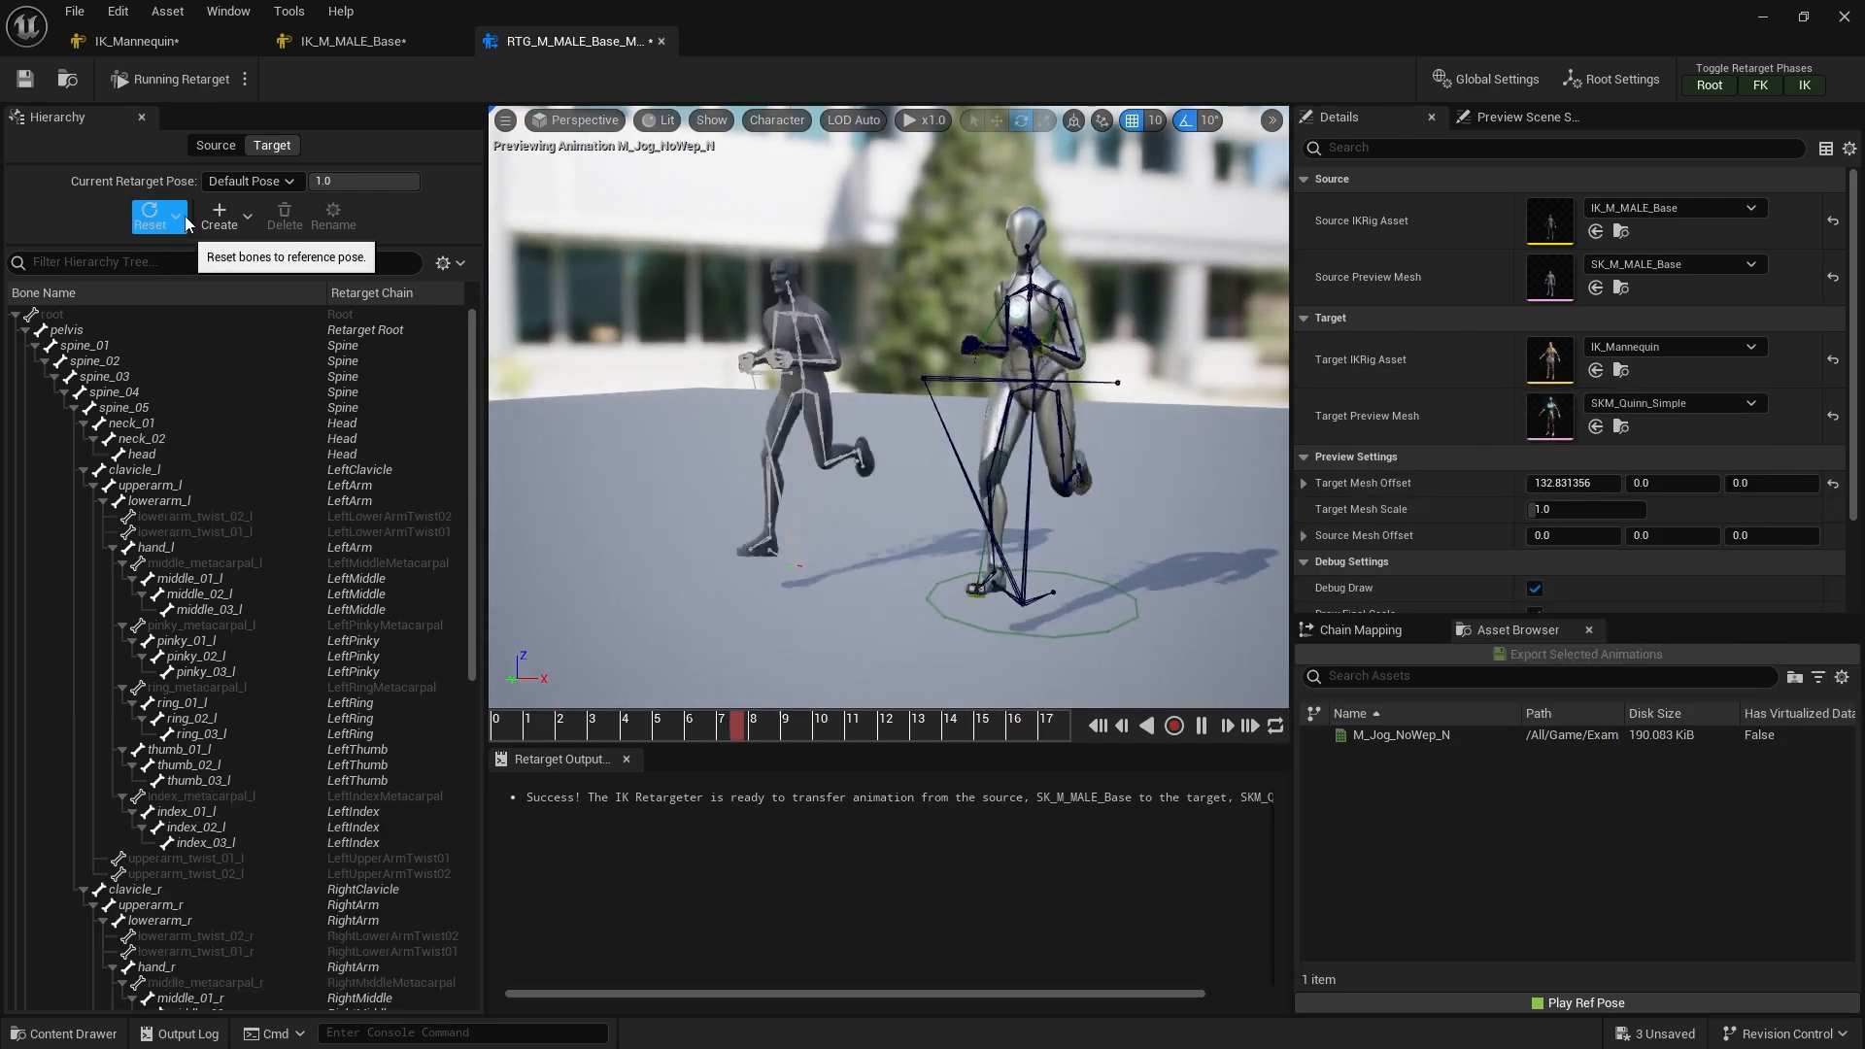
pyautogui.click(1200, 726)
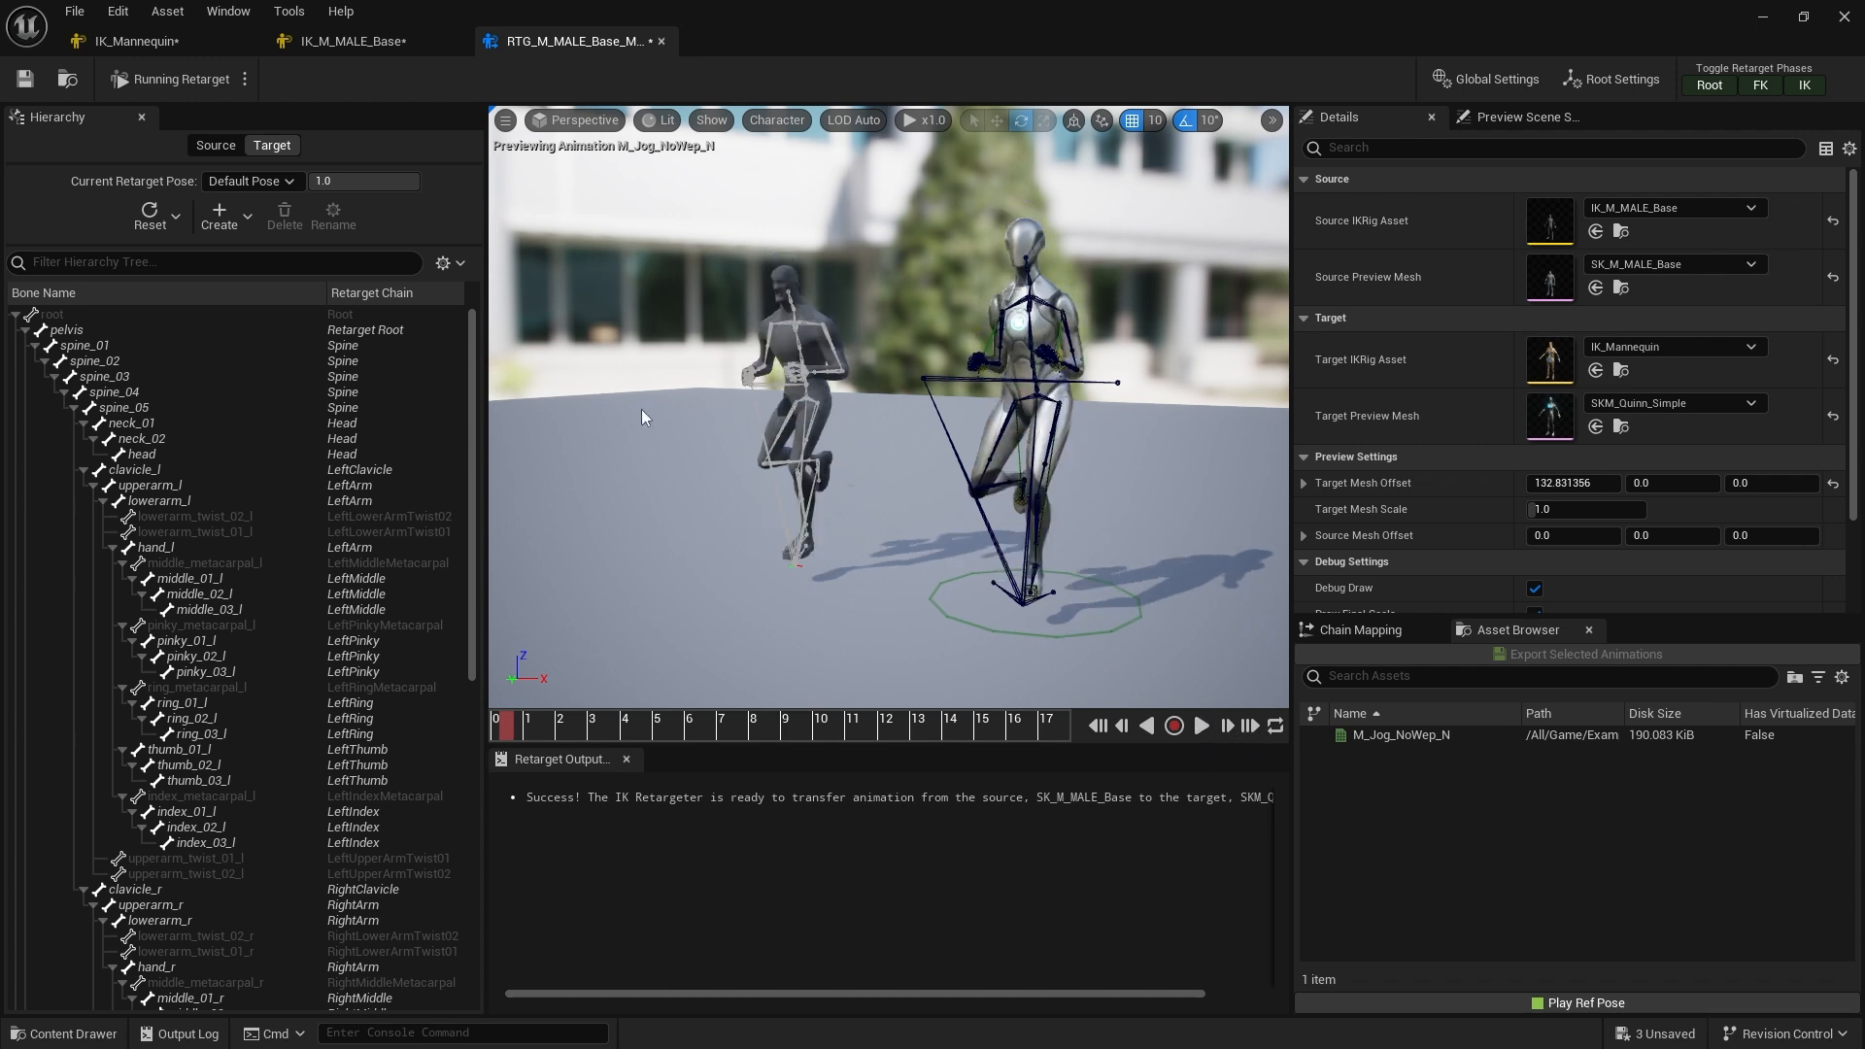
# Reset the target bones to the reference pose and resume playing the retargeted animation
pyautogui.click(176, 215)
pyautogui.click(246, 287)
pyautogui.click(1204, 730)
pyautogui.keyDown('alt'); pyautogui.moveTo(905, 515); pyautogui.dragTo(980, 509); pyautogui.keyUp('alt')
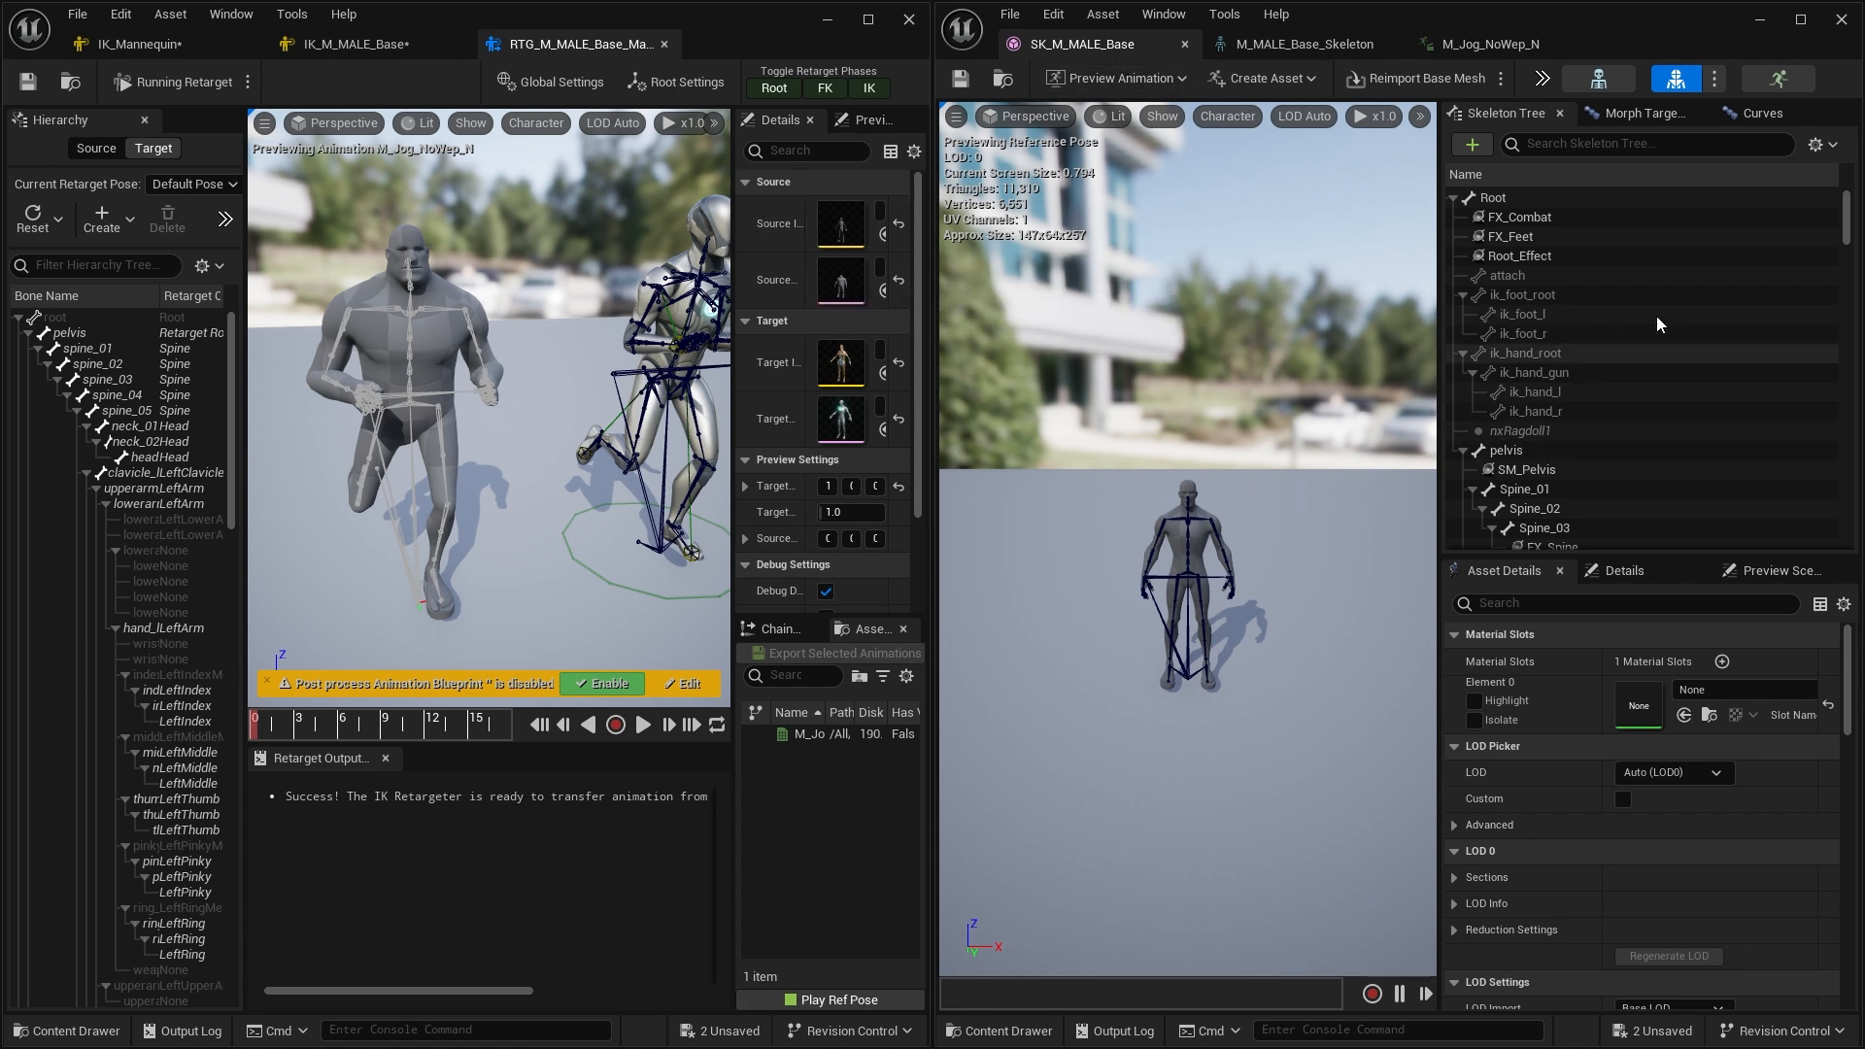
# Open the M_MALE_Base_Skeleton editor and enable Show Retargeting Options in the skeleton tree settings
pyautogui.click(1272, 44)
pyautogui.scroll(5, 1613, 691)
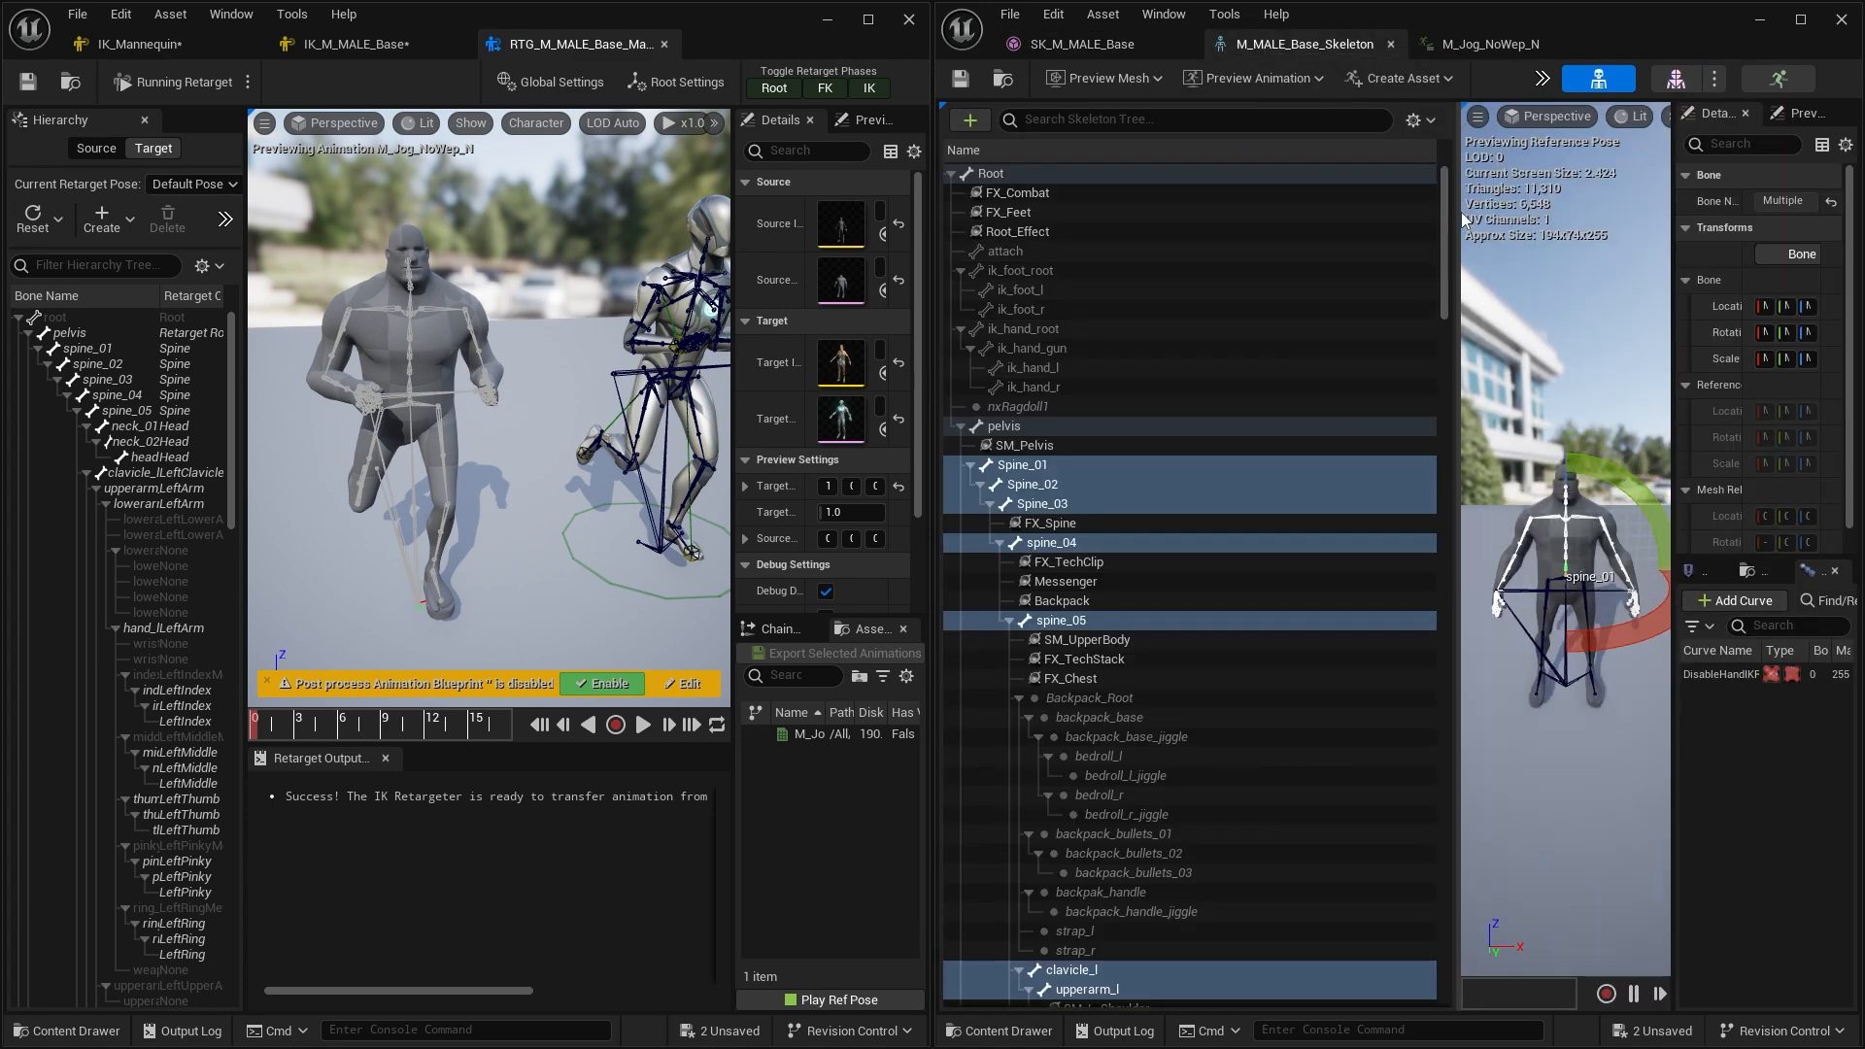
pyautogui.moveTo(1456, 210)
pyautogui.mouseDown()
pyautogui.moveTo(1151, 213)
pyautogui.moveTo(1440, 223)
pyautogui.mouseUp()
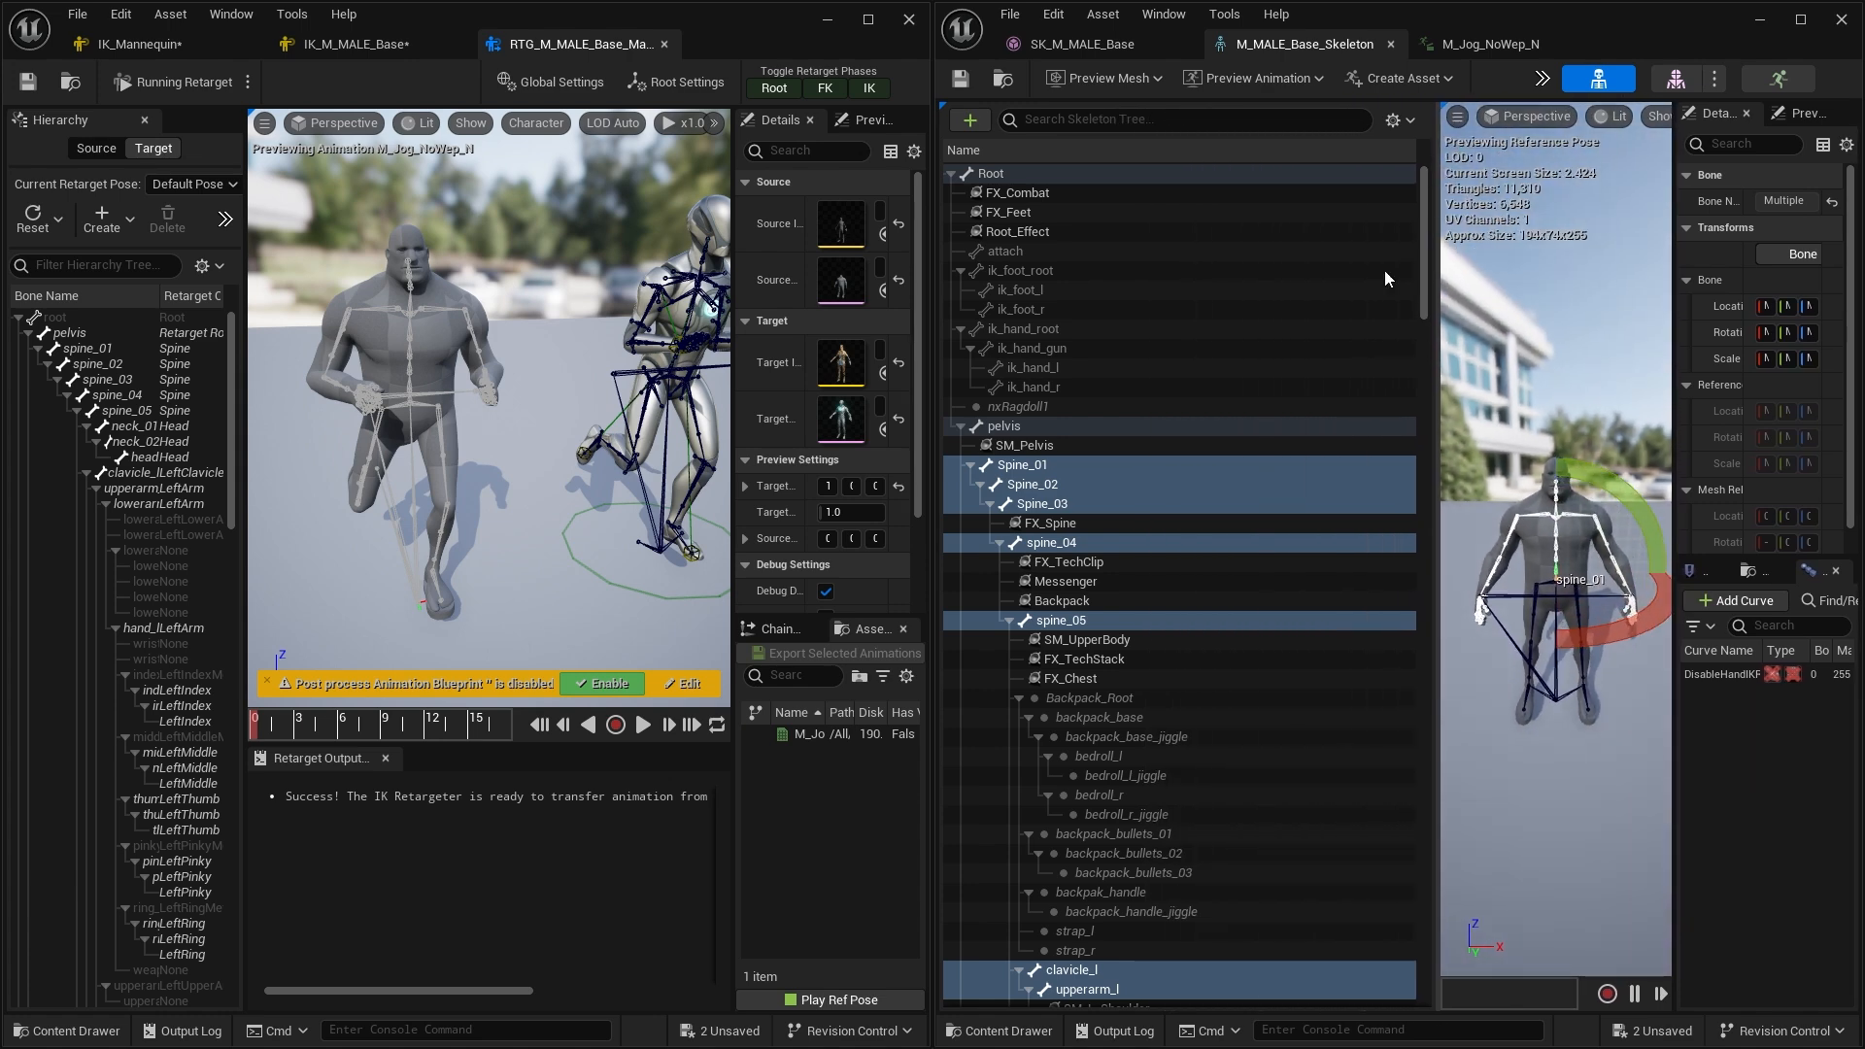
pyautogui.click(1409, 120)
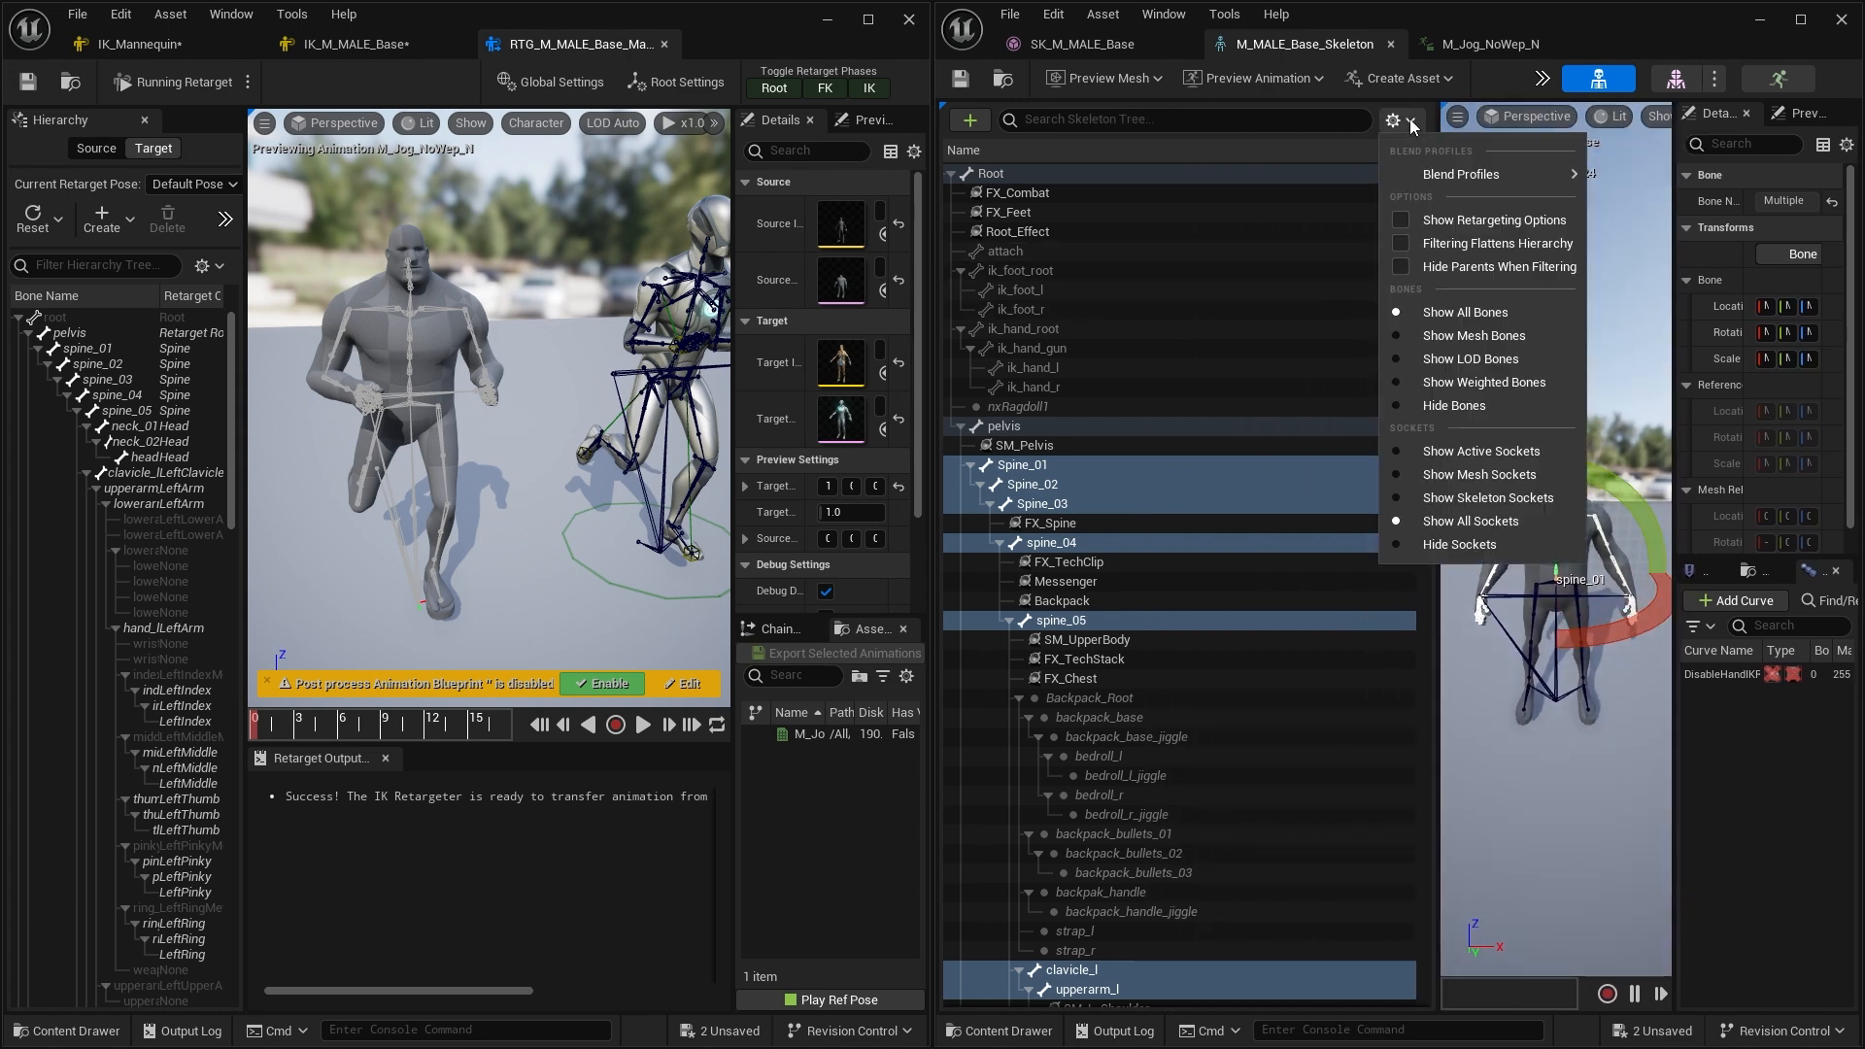
pyautogui.click(1439, 221)
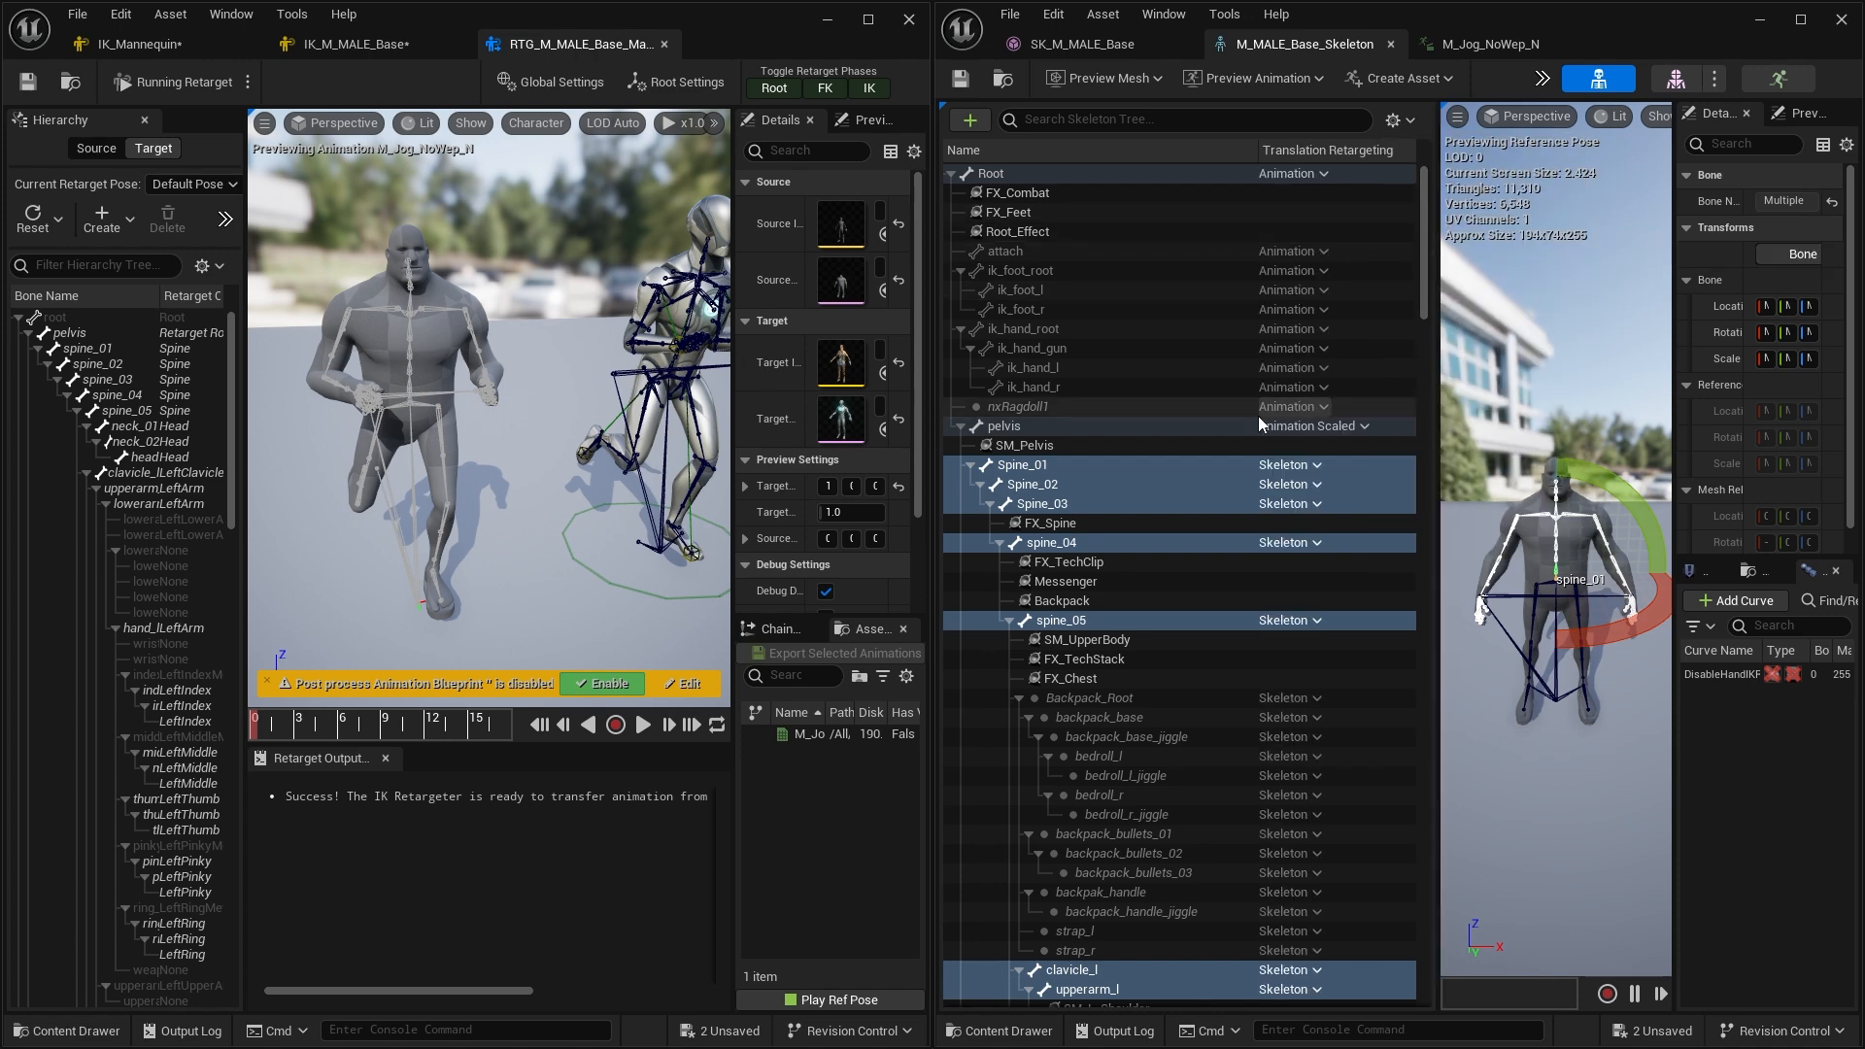
# Scroll through the skeleton tree's translation retargeting column and select the Root bone
pyautogui.scroll(-20, 1259, 418)
pyautogui.scroll(15, 1258, 437)
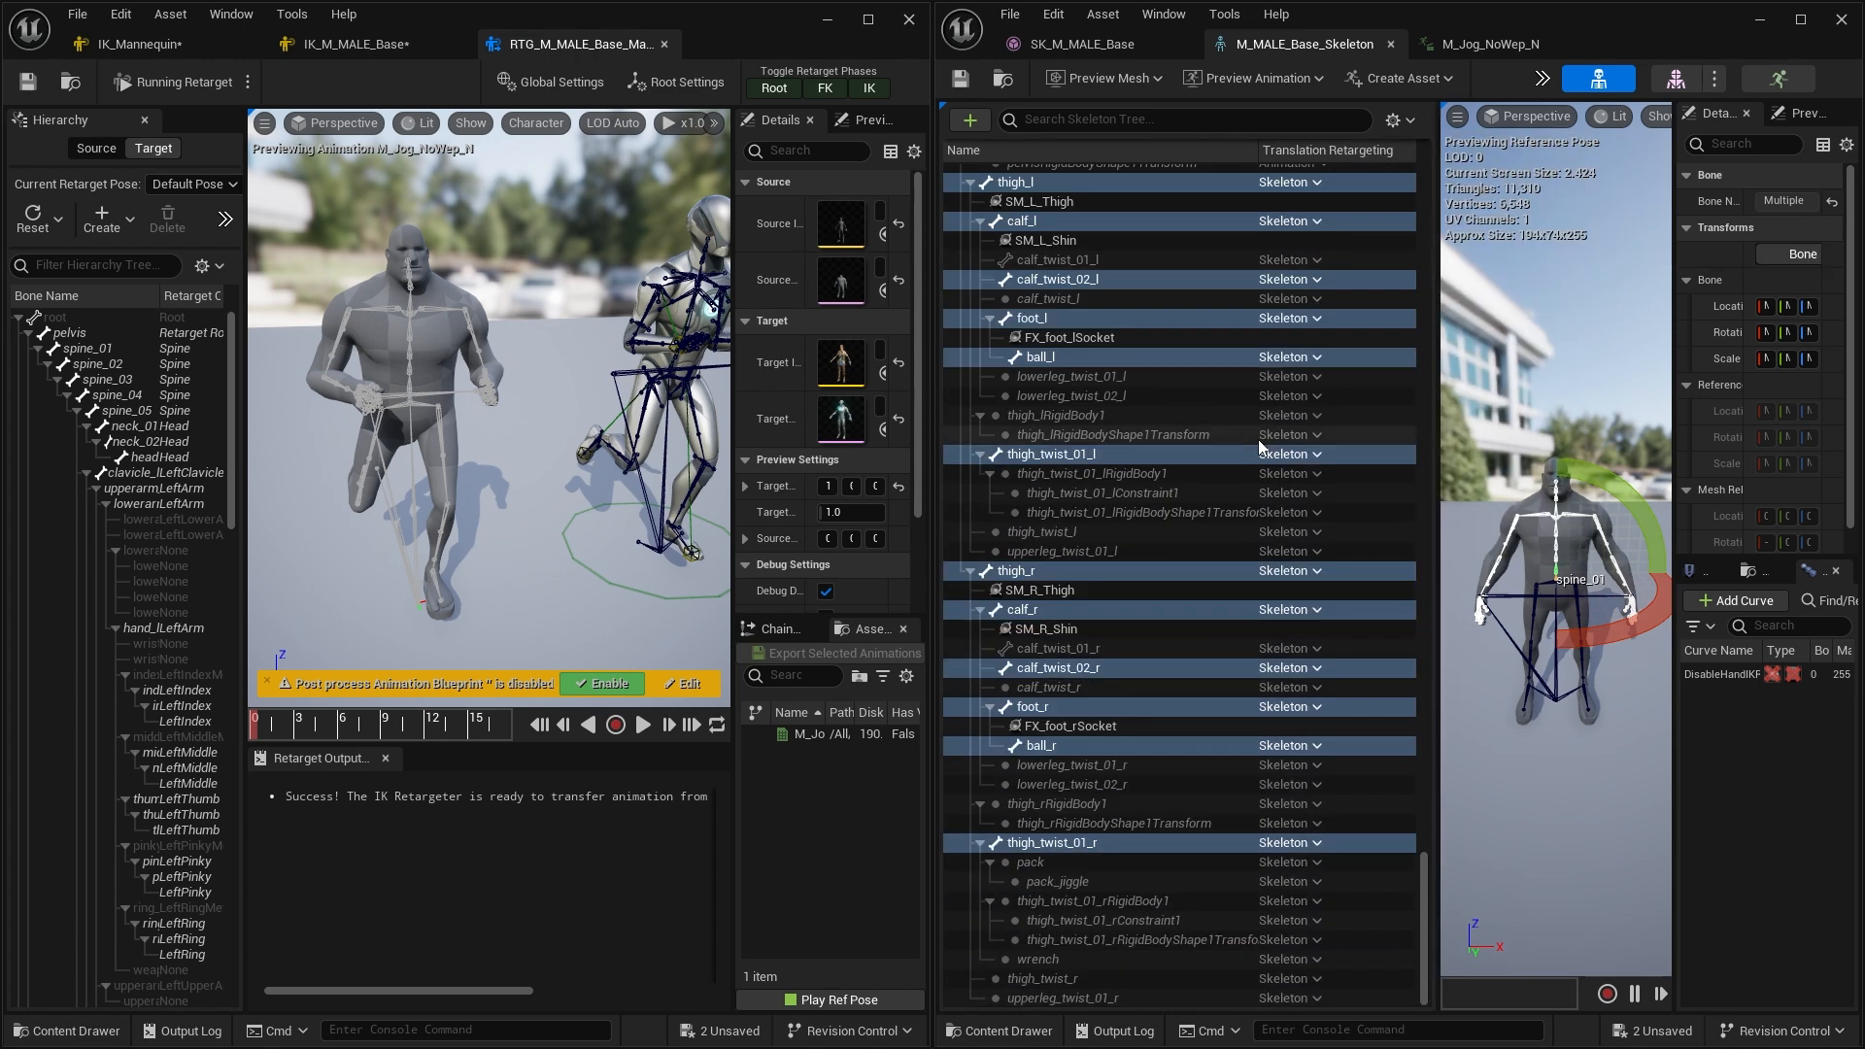
pyautogui.scroll(-10, 1272, 456)
pyautogui.scroll(20, 1274, 462)
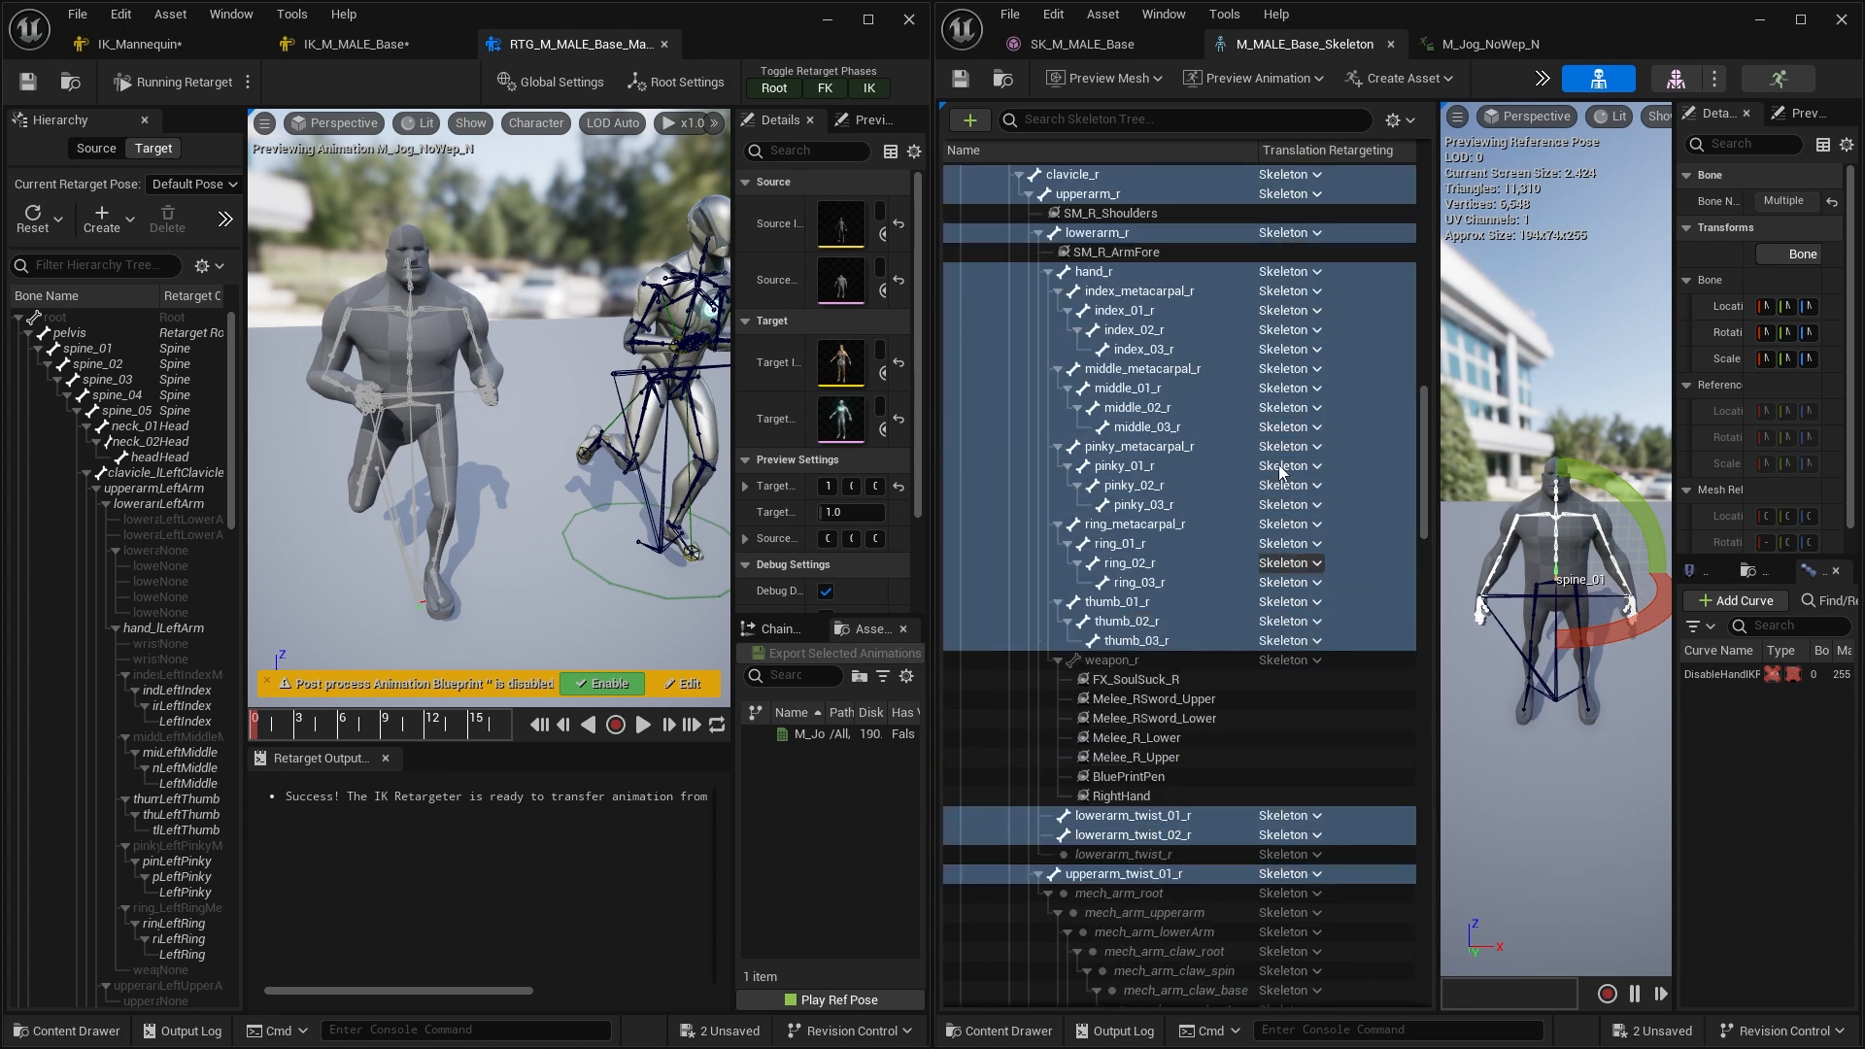
pyautogui.click(1204, 173)
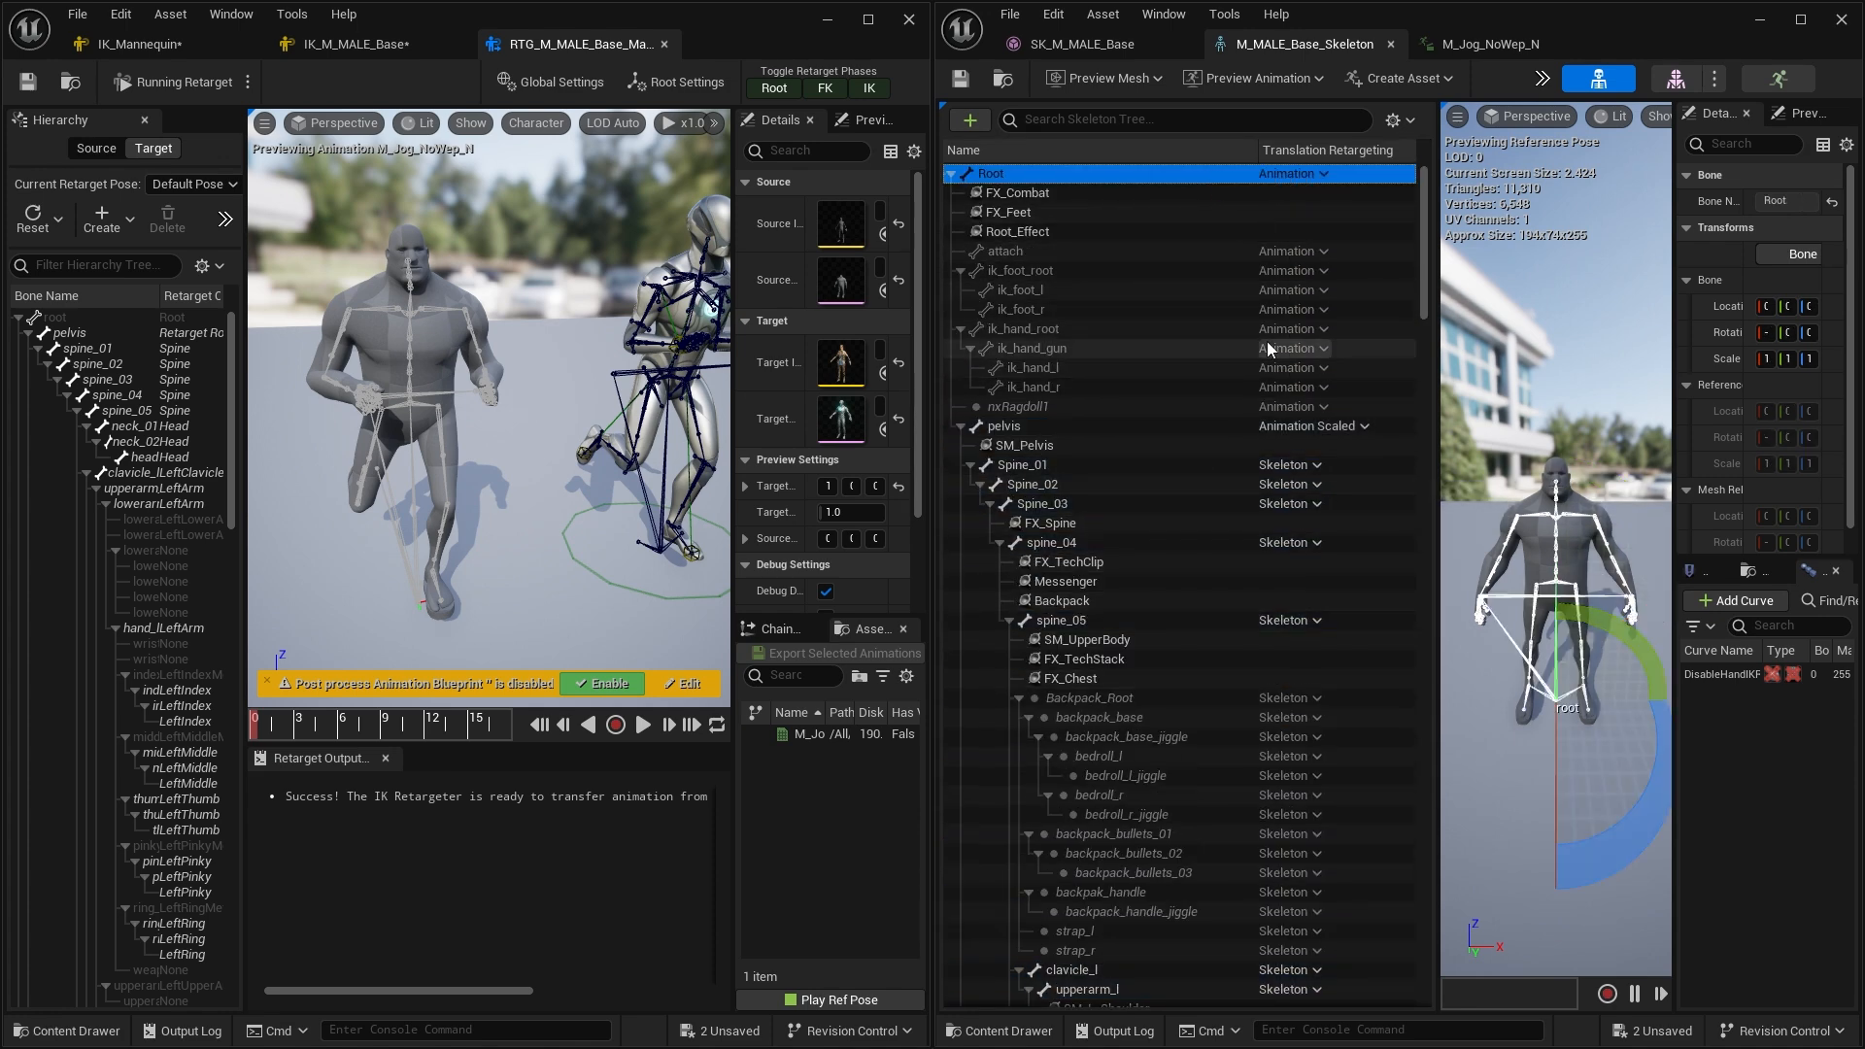
# Filter the skeleton tree to Show Weighted Bones and Hide Sockets
pyautogui.click(1404, 122)
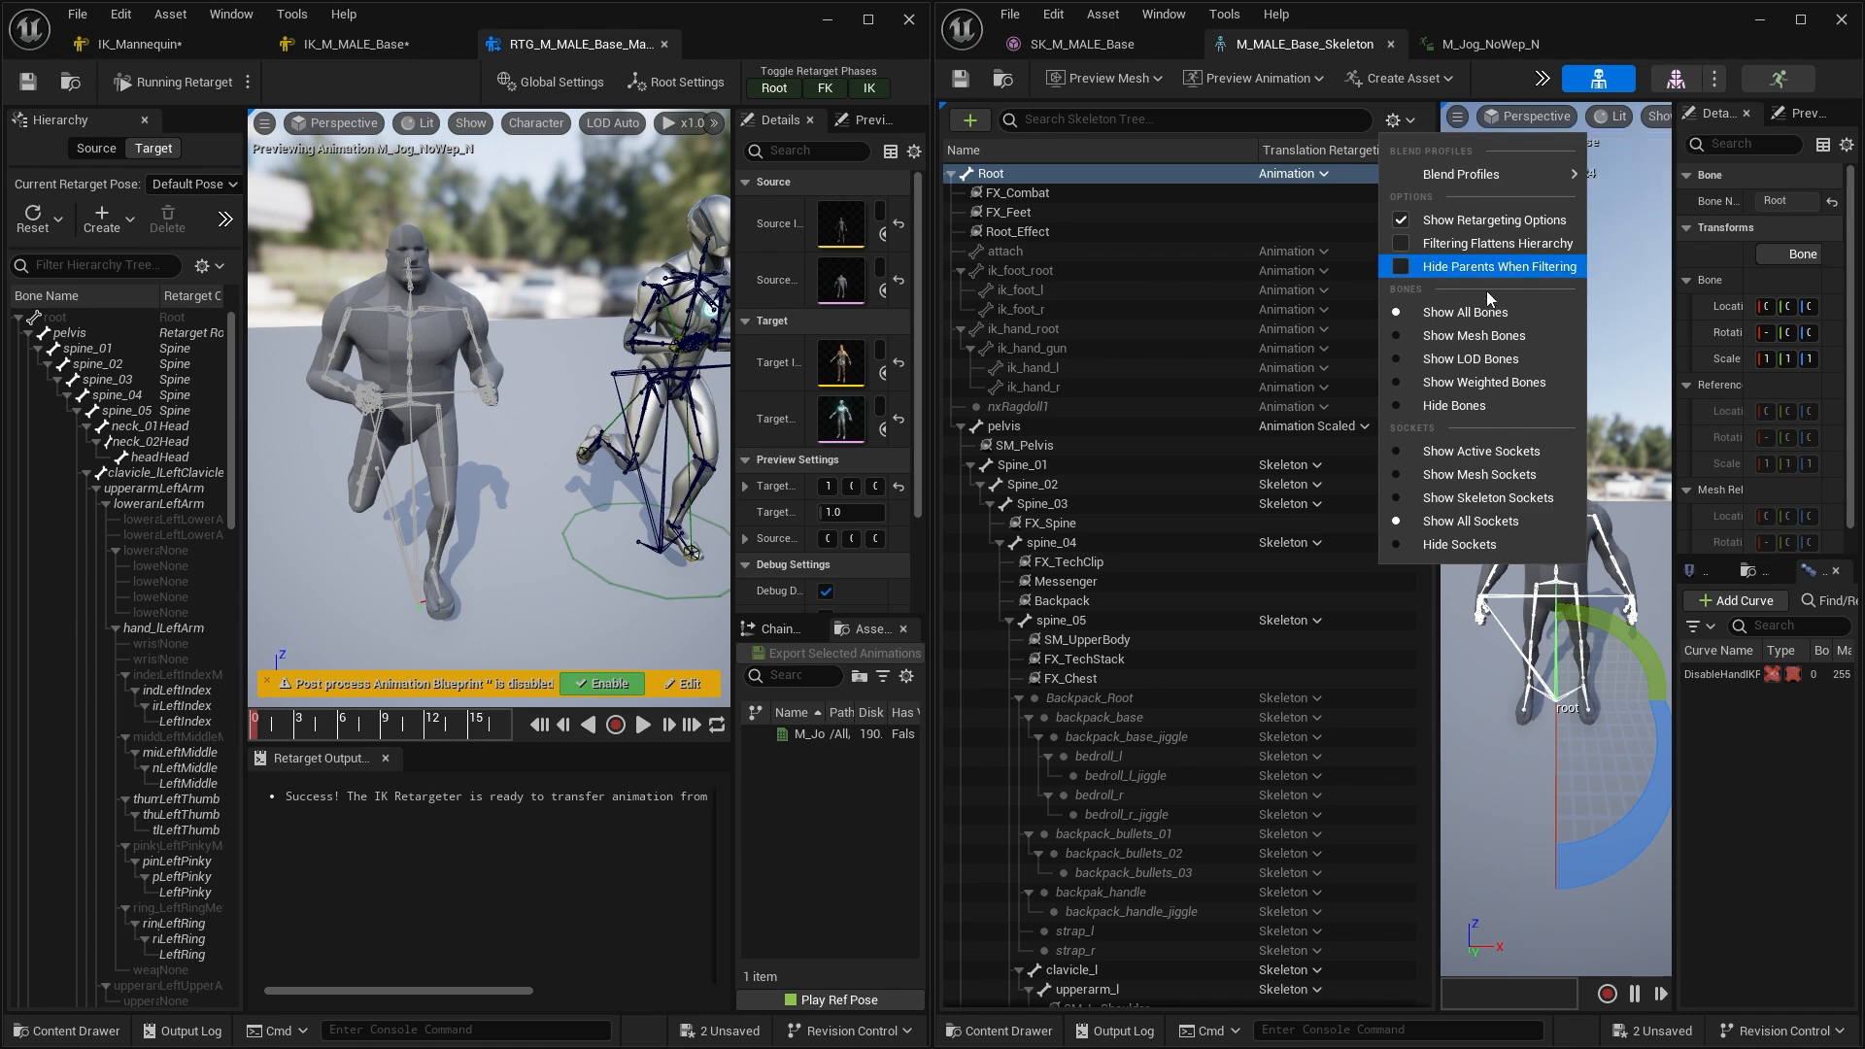
pyautogui.click(1513, 385)
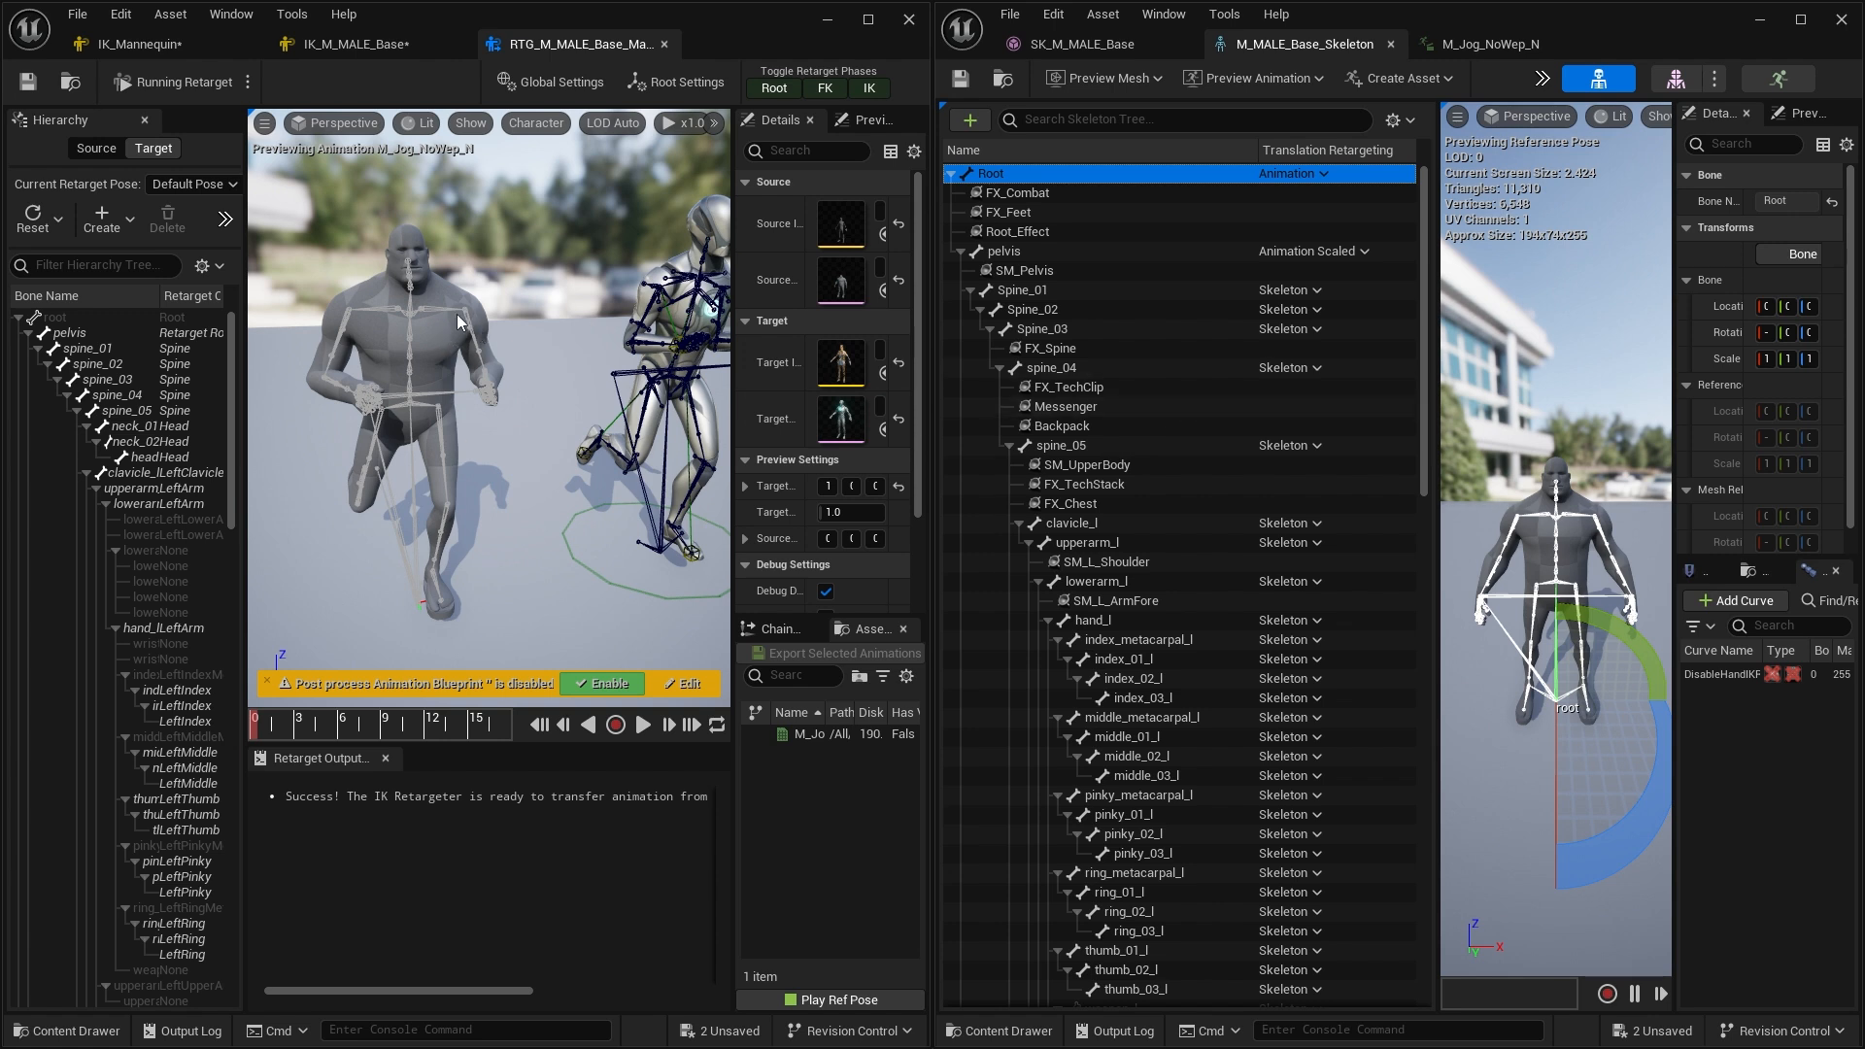
pyautogui.click(1401, 121)
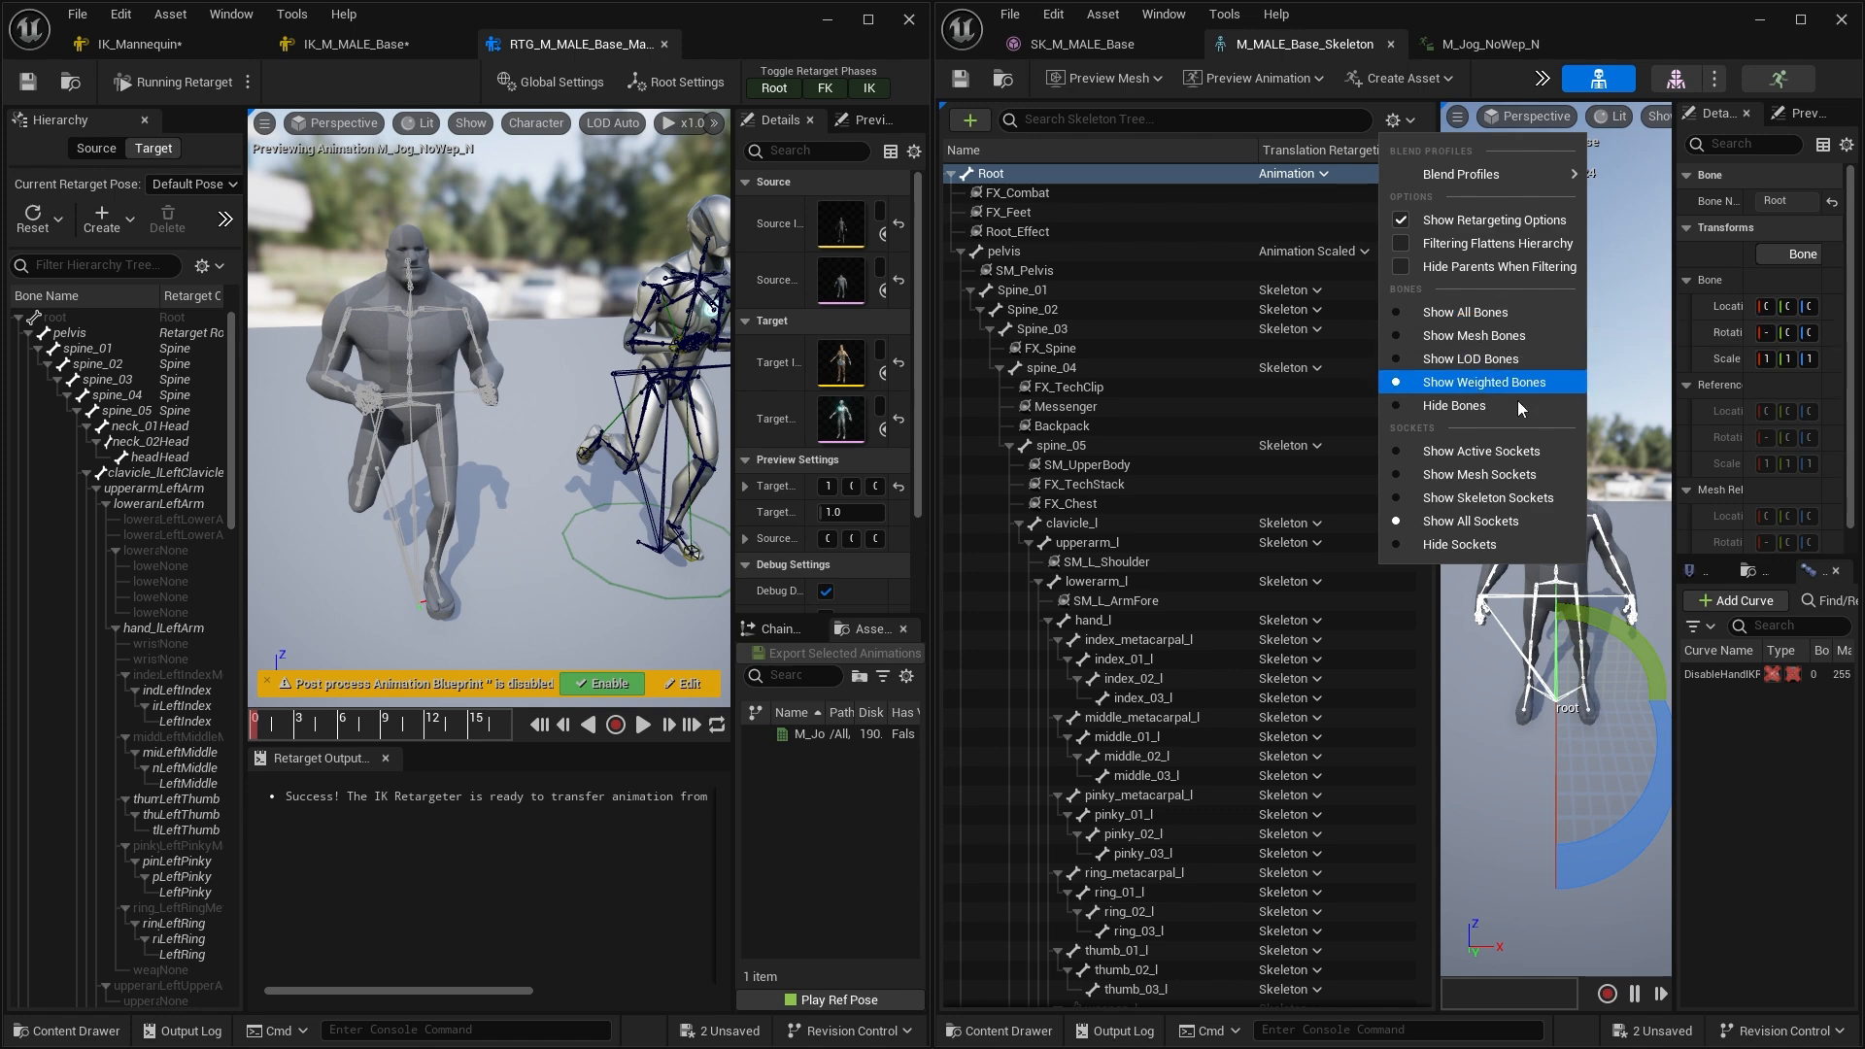
pyautogui.click(1514, 547)
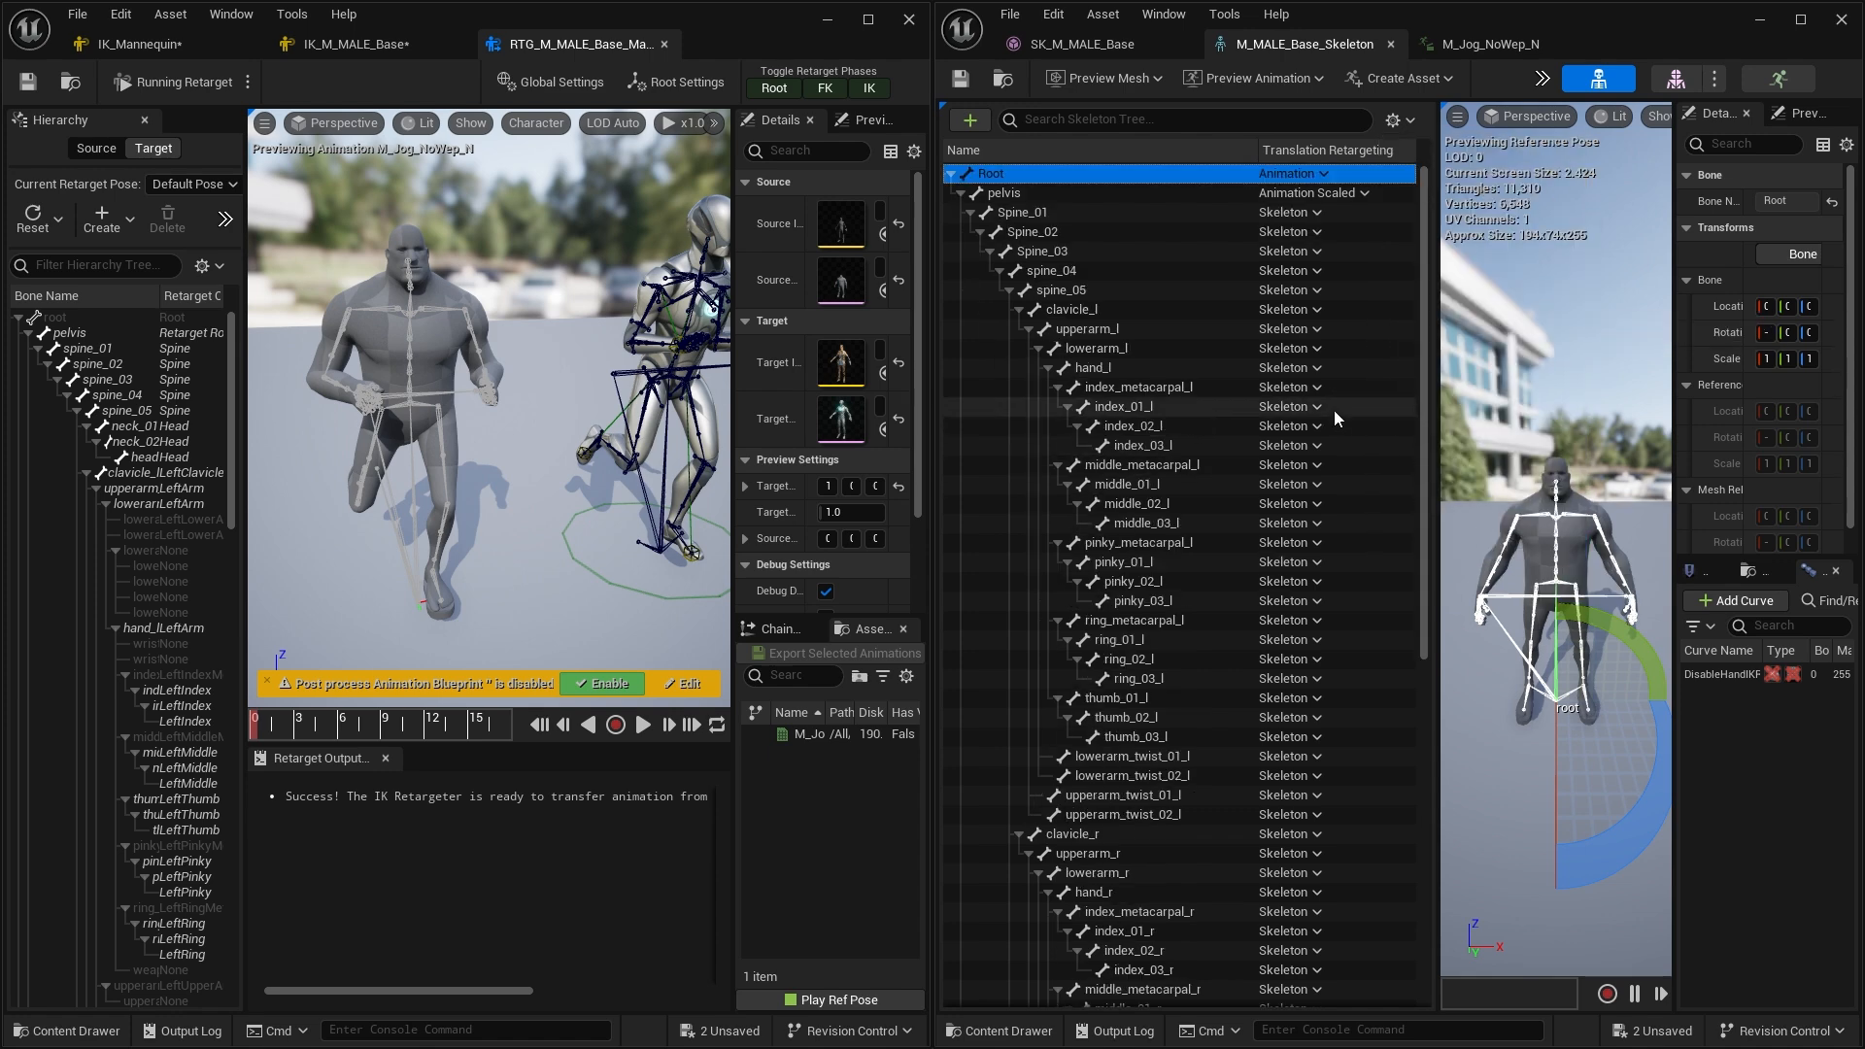
# Scroll through the filtered skeleton tree to review each bone's translation retargeting mode
pyautogui.scroll(-10, 1156, 375)
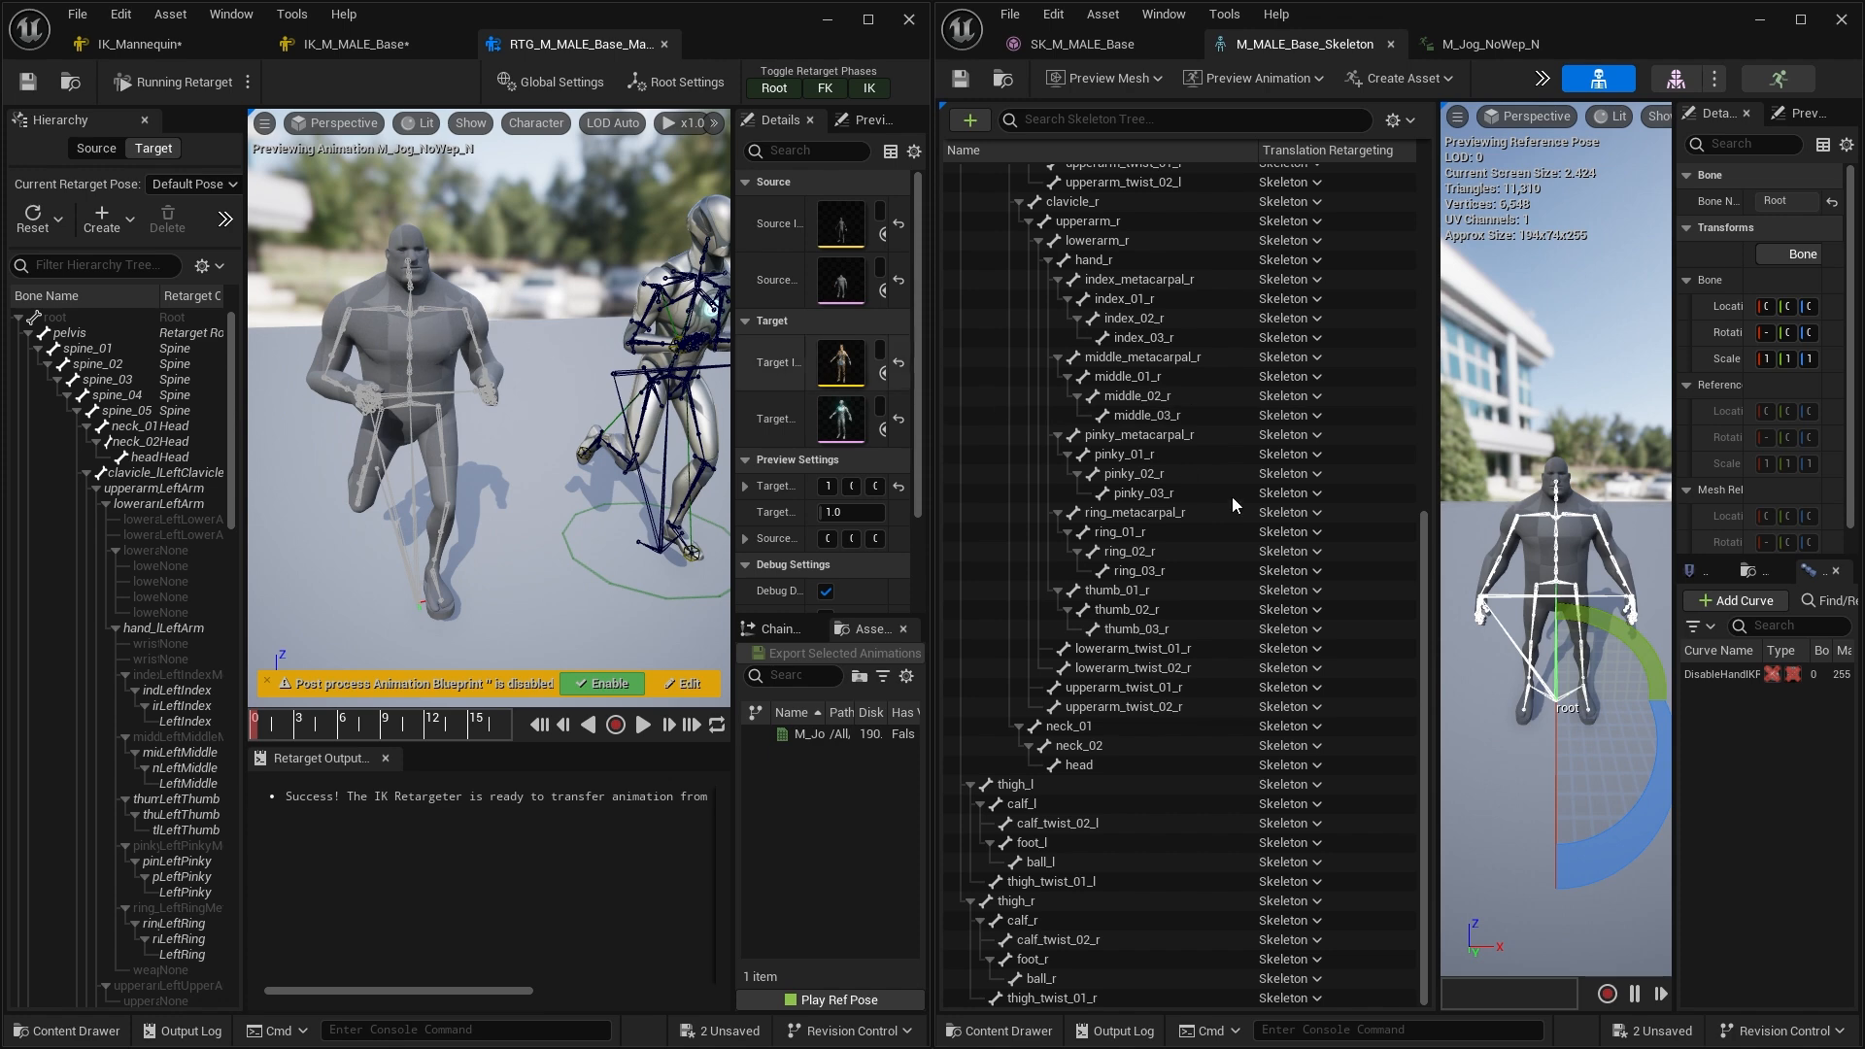
pyautogui.scroll(10, 1263, 573)
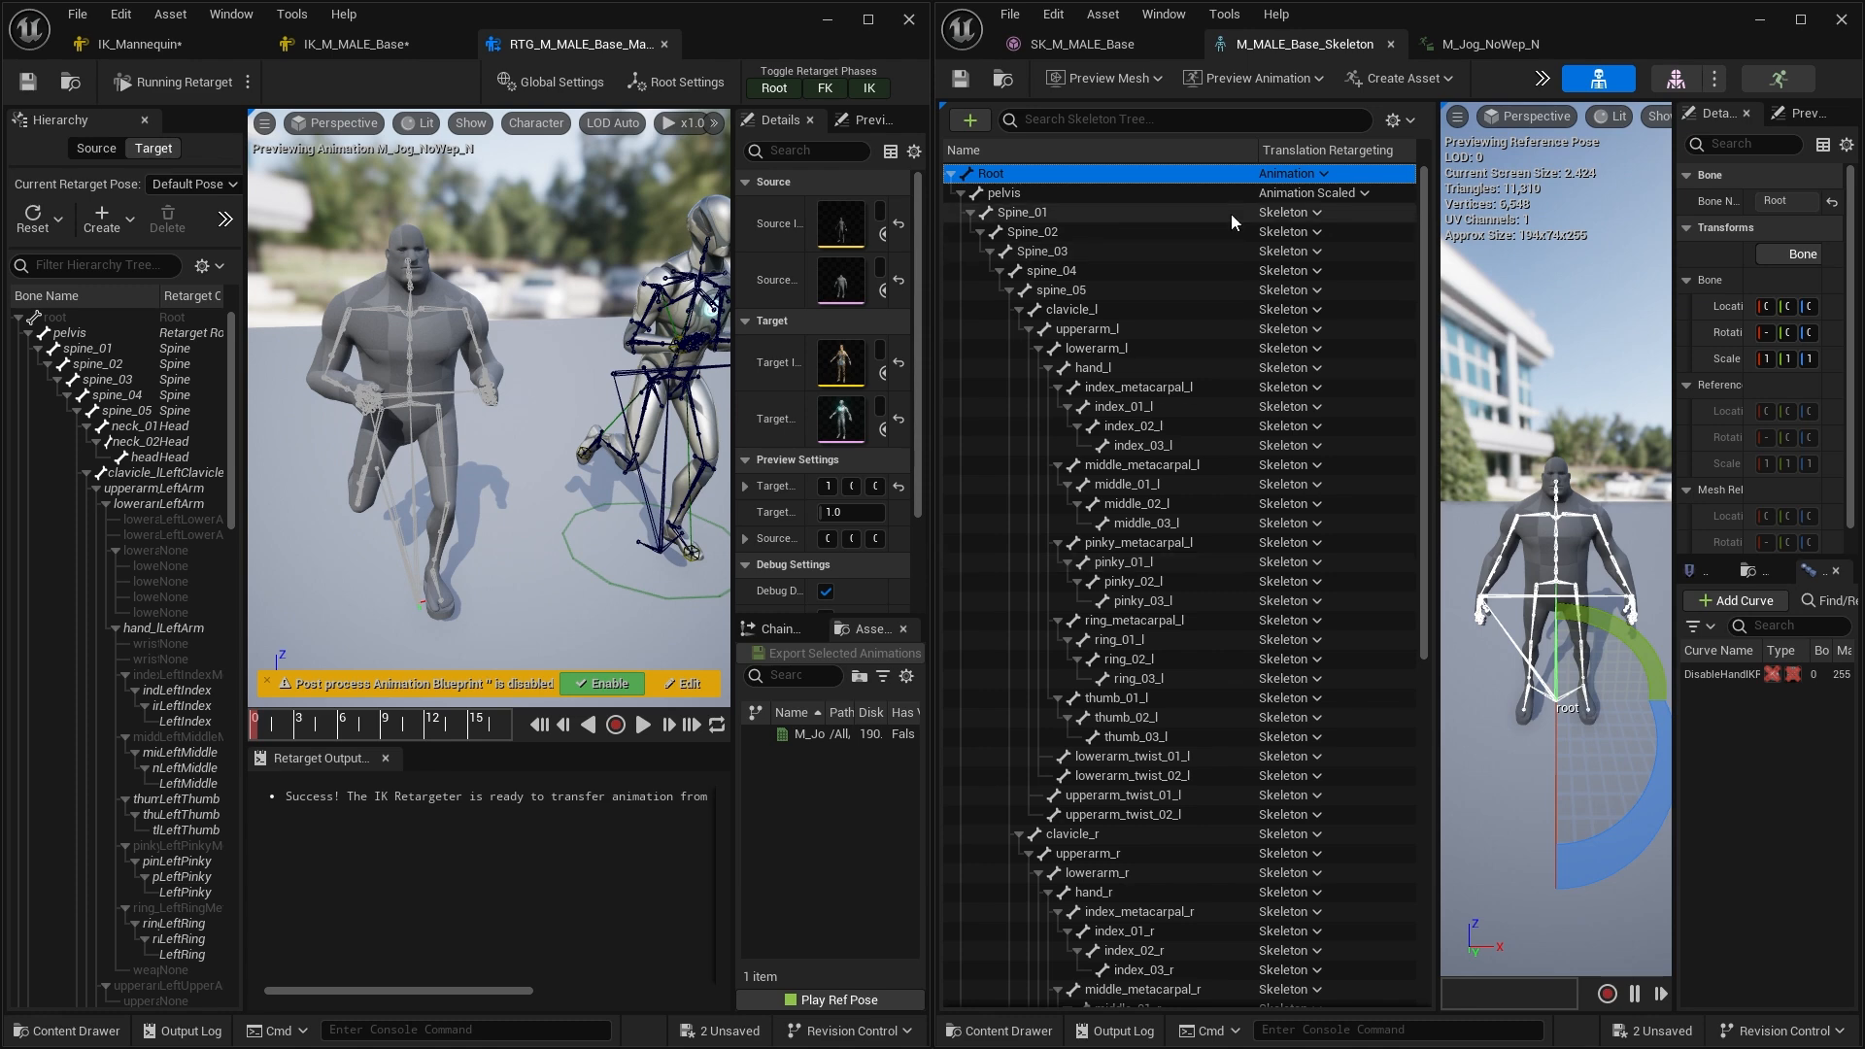
pyautogui.scroll(-10, 1243, 398)
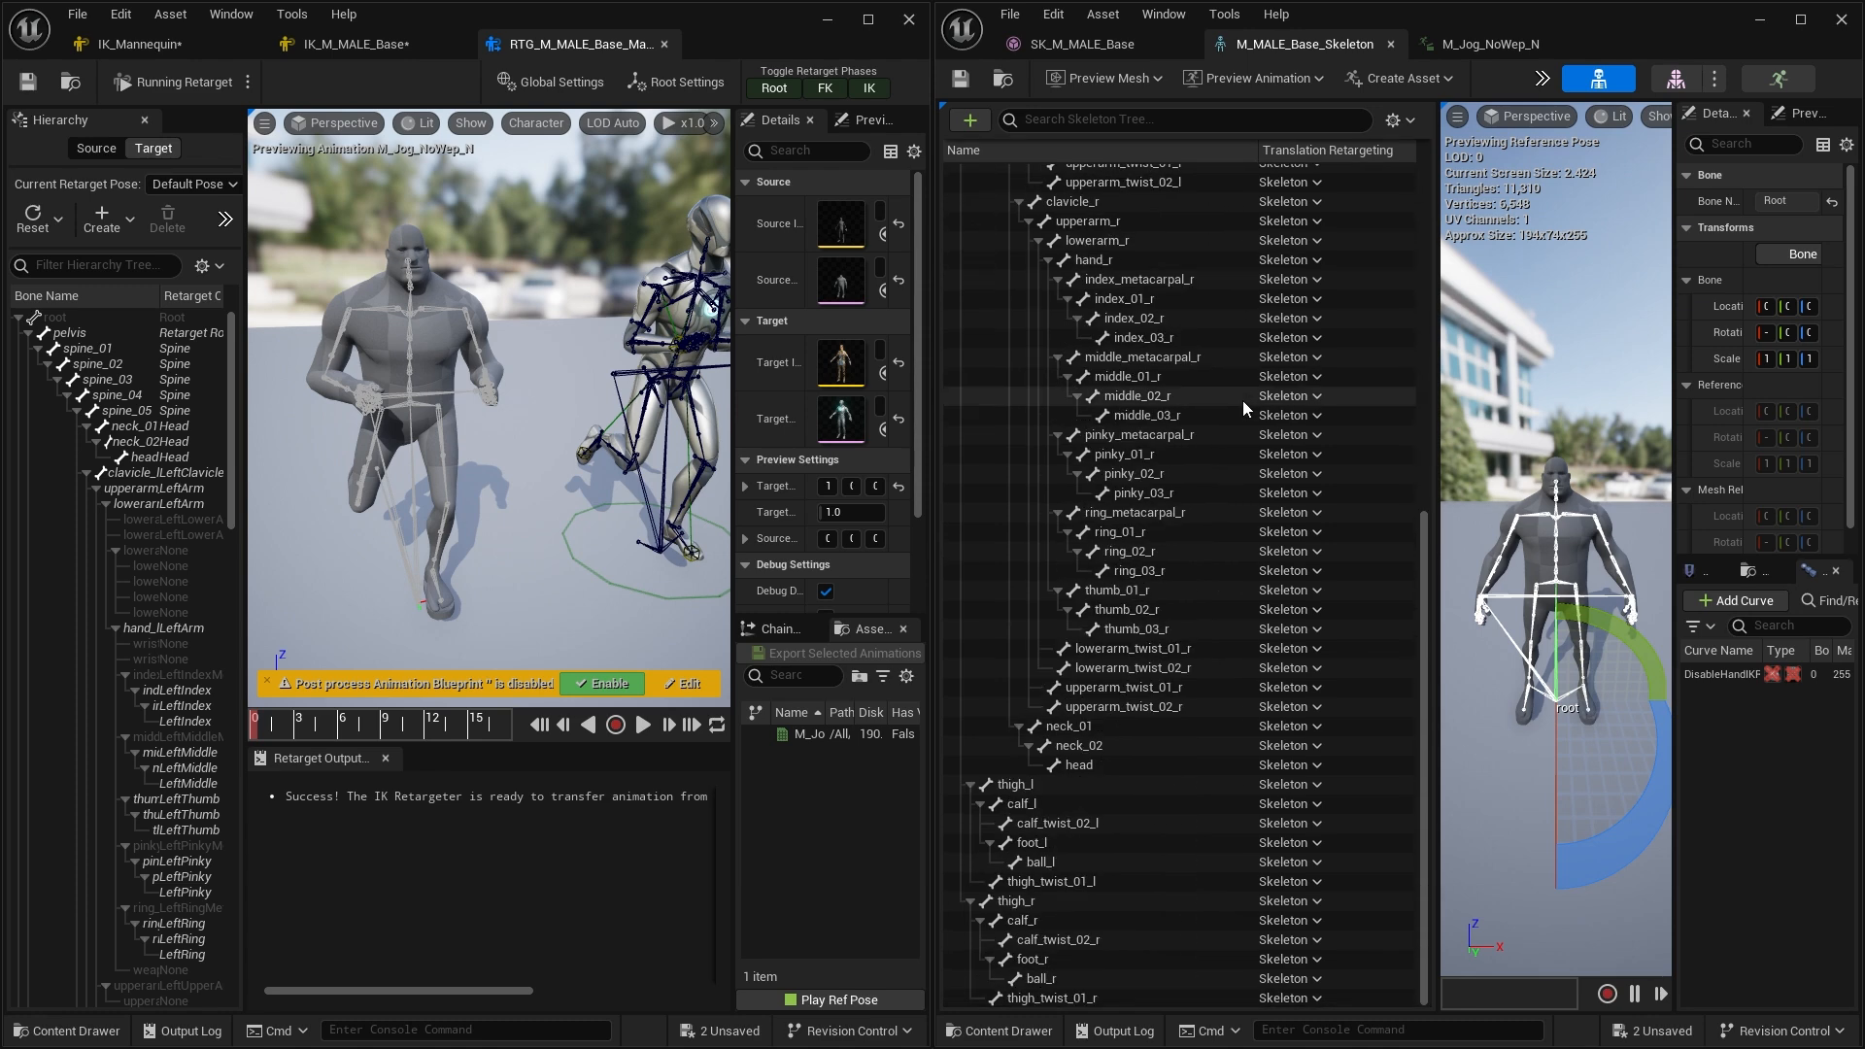
pyautogui.scroll(10, 1243, 400)
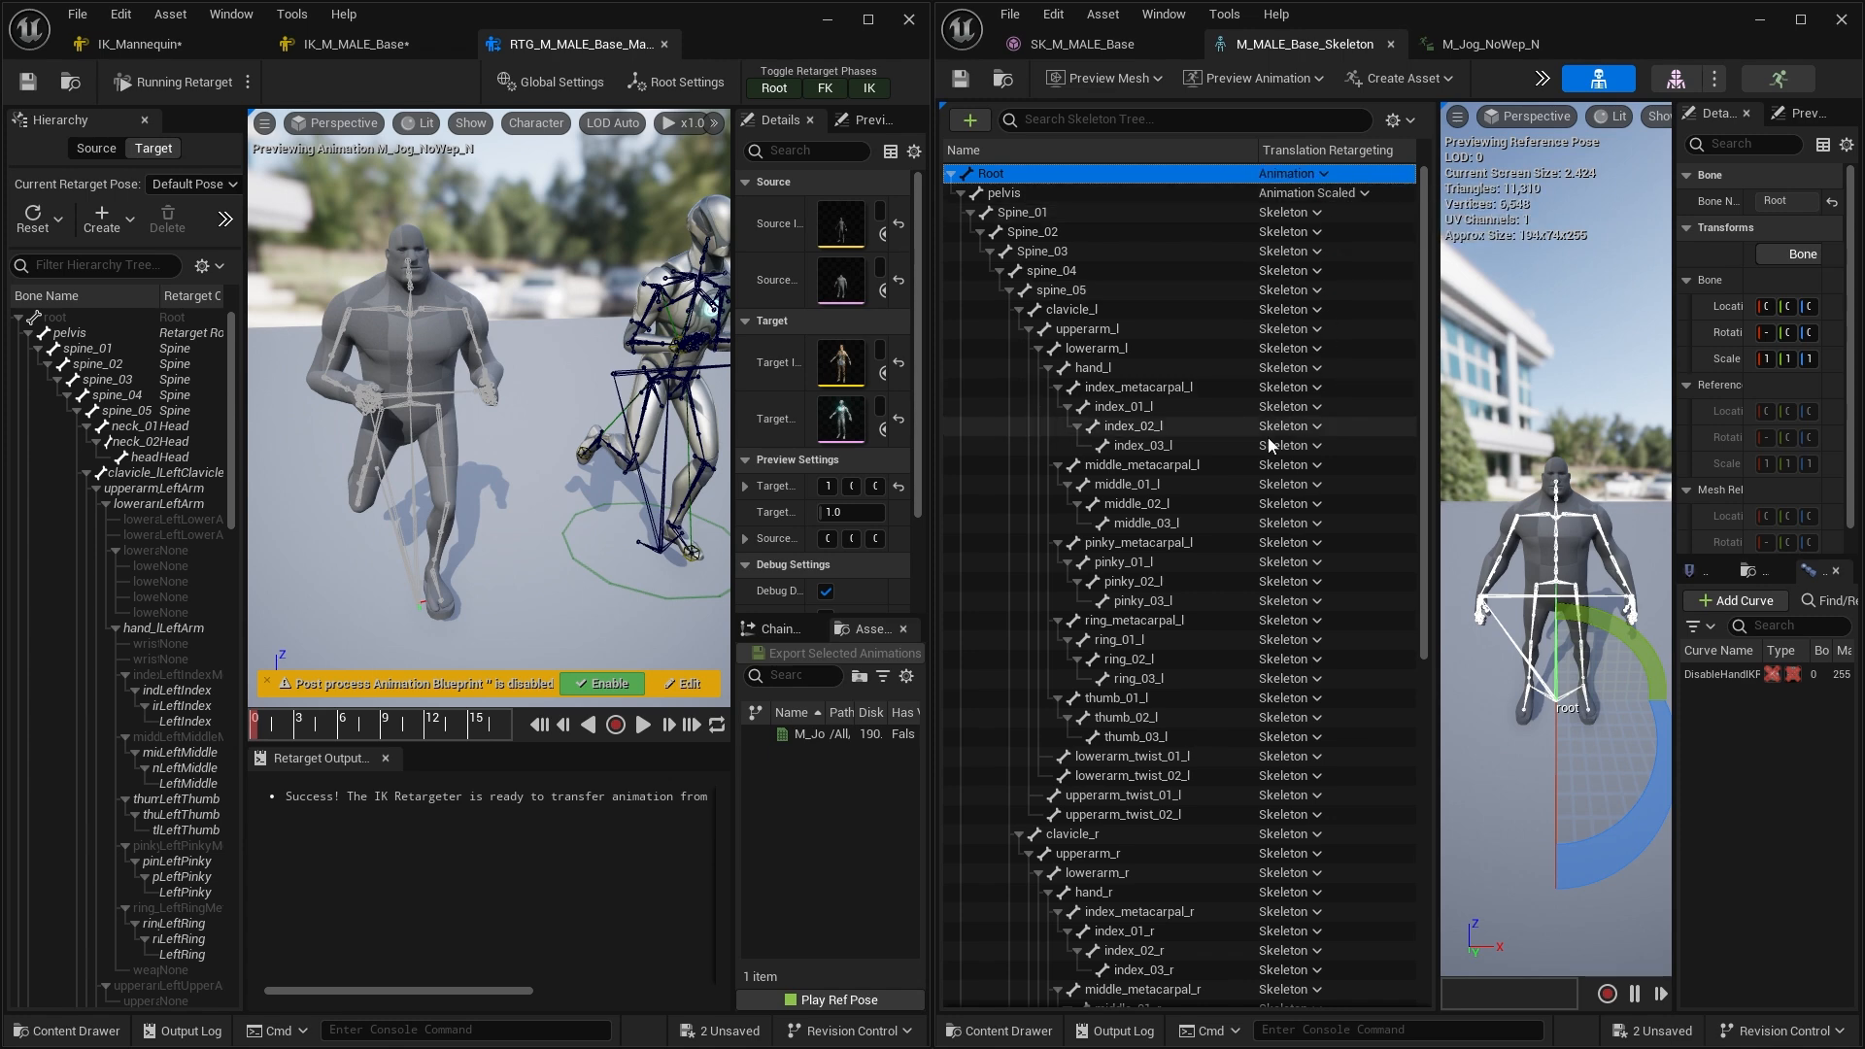
pyautogui.scroll(-5, 1274, 573)
pyautogui.scroll(5, 1231, 657)
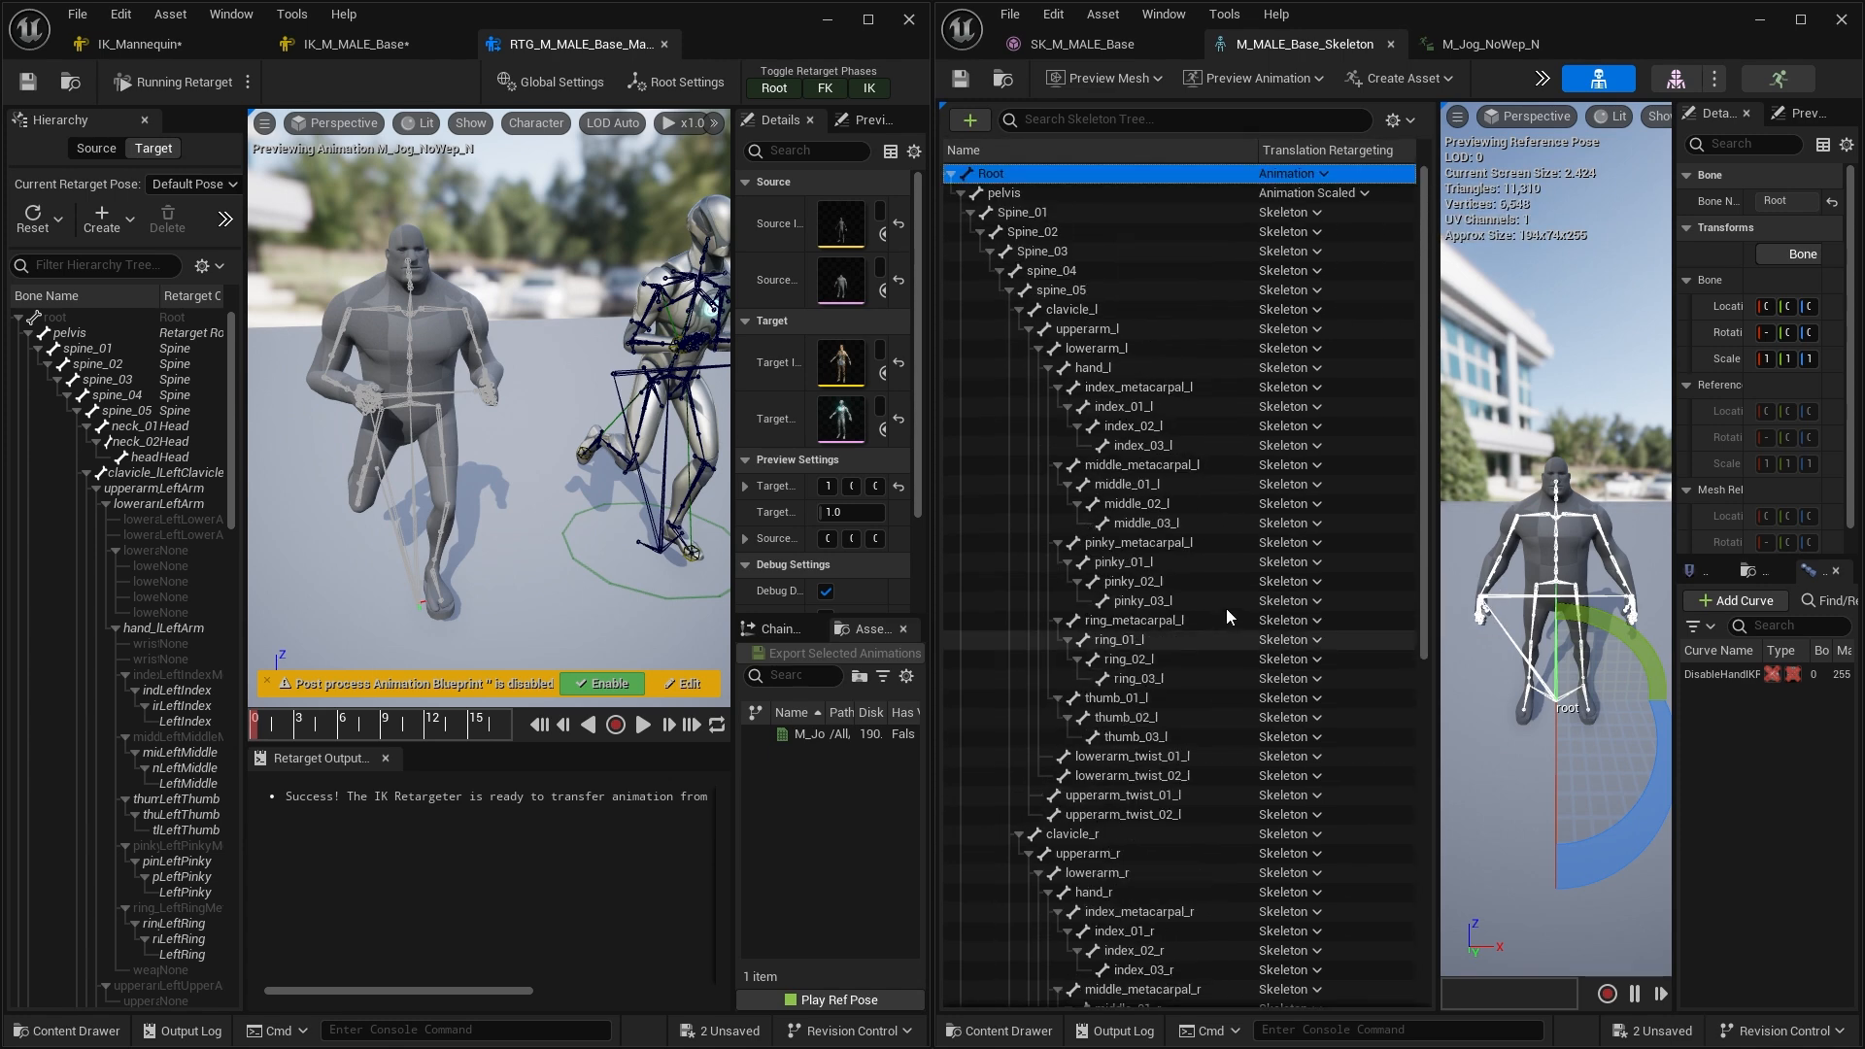
pyautogui.click(1317, 174)
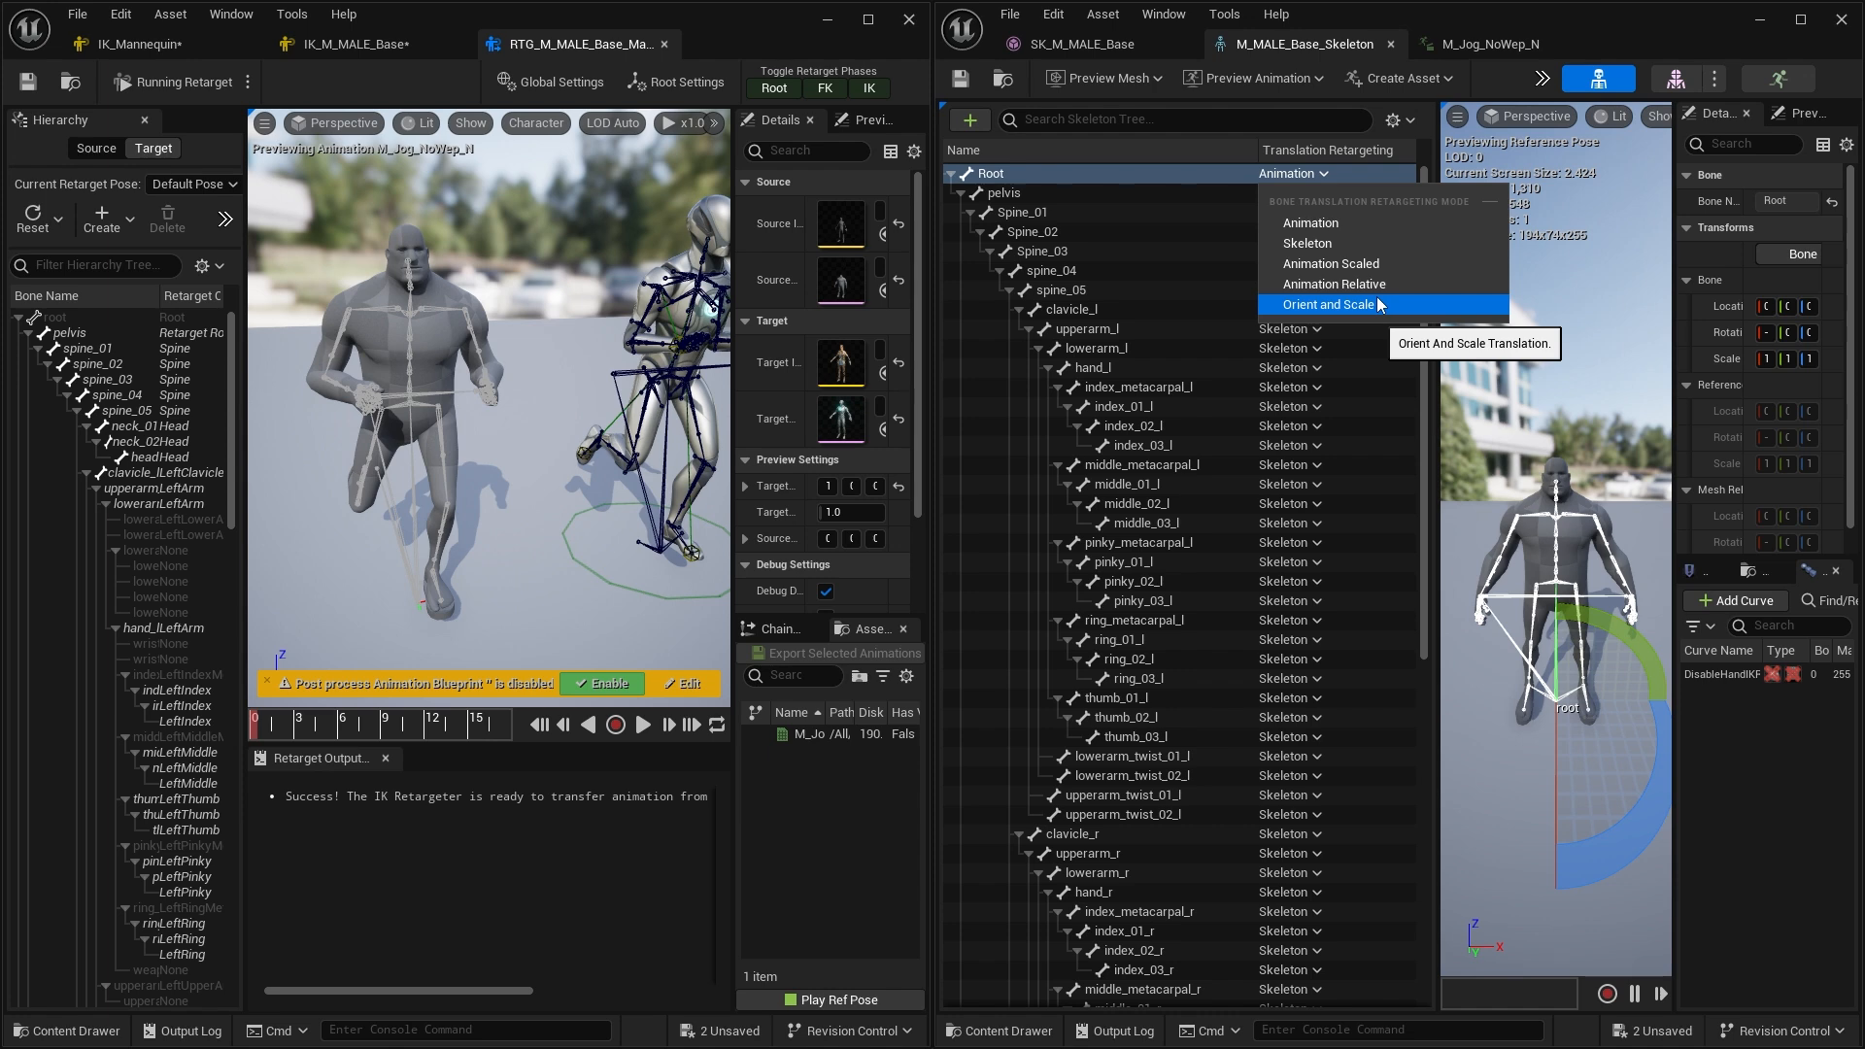
pyautogui.click(1090, 252)
pyautogui.scroll(-3, 1255, 462)
pyautogui.scroll(3, 1255, 463)
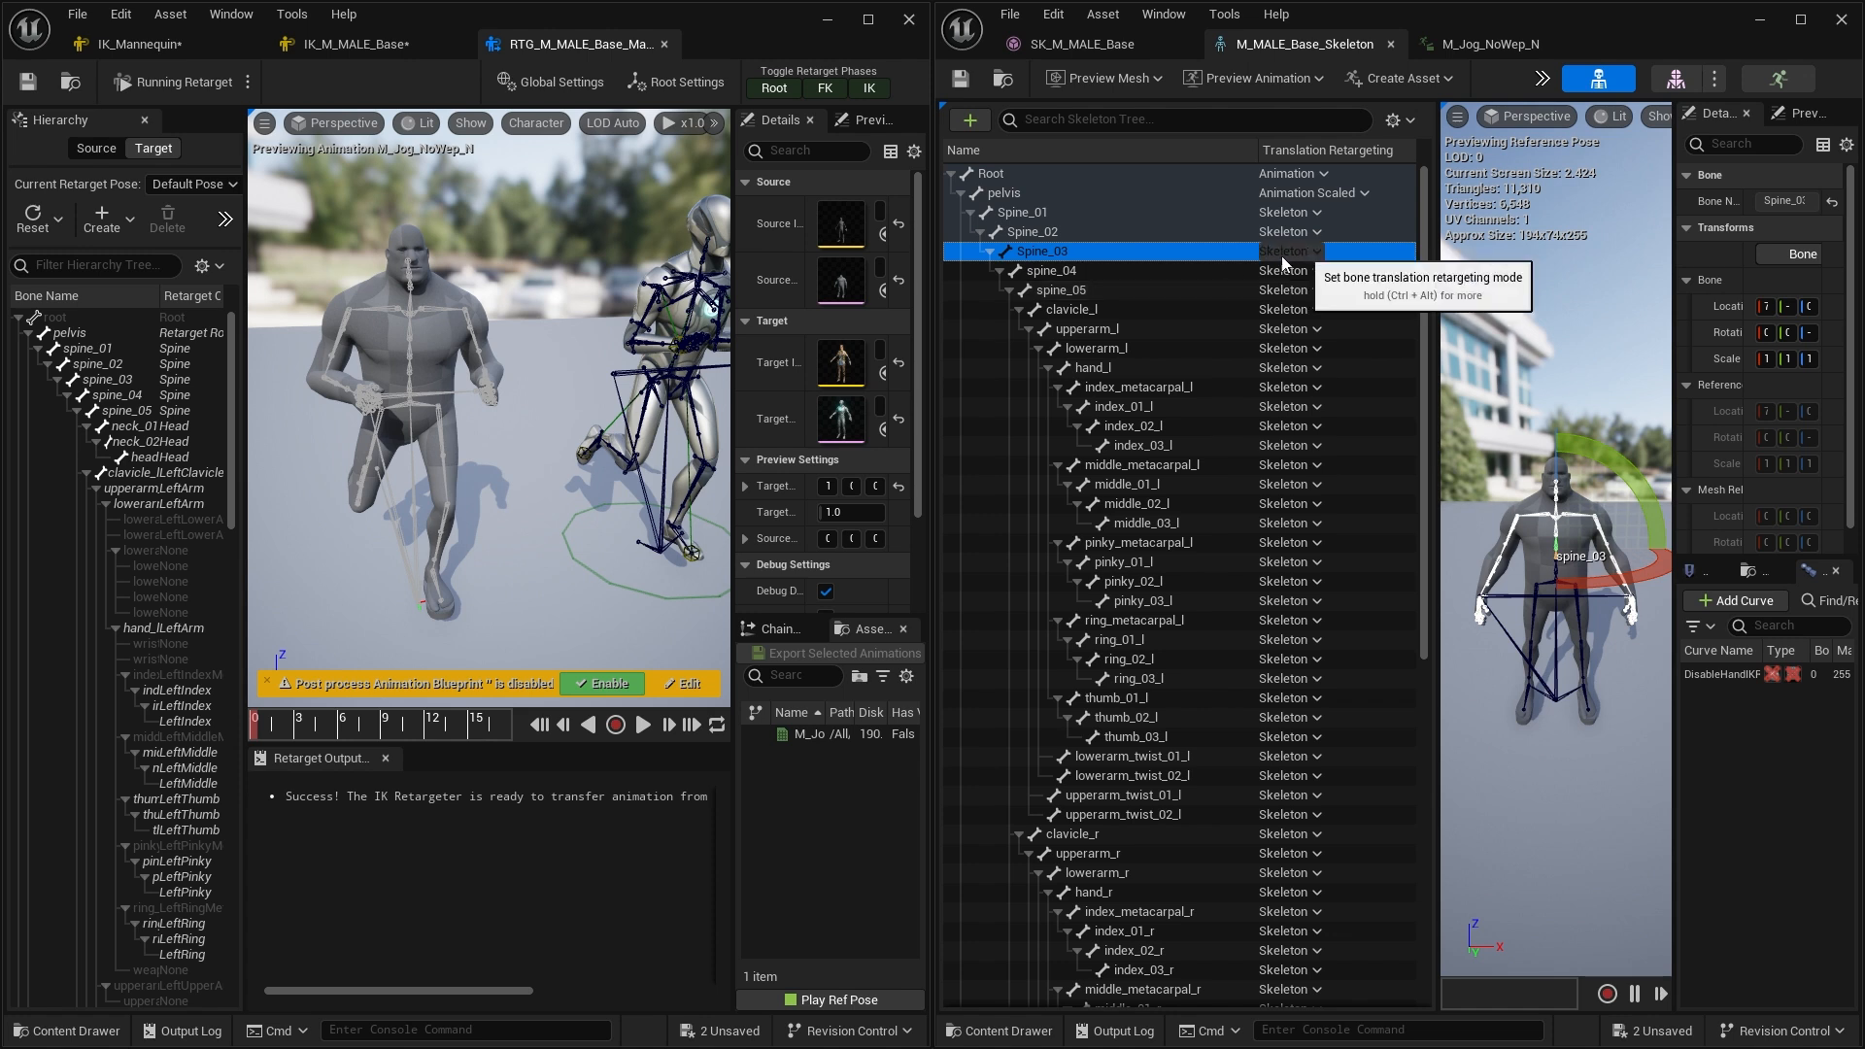
# Select every bone from Spine_01 to thigh_twist_01_r and recursively set their translation retargeting to Animation
pyautogui.click(1151, 213)
pyautogui.moveTo(616, 450); pyautogui.dragTo(655, 443, button='middle')
pyautogui.scroll(-3, 618, 453)
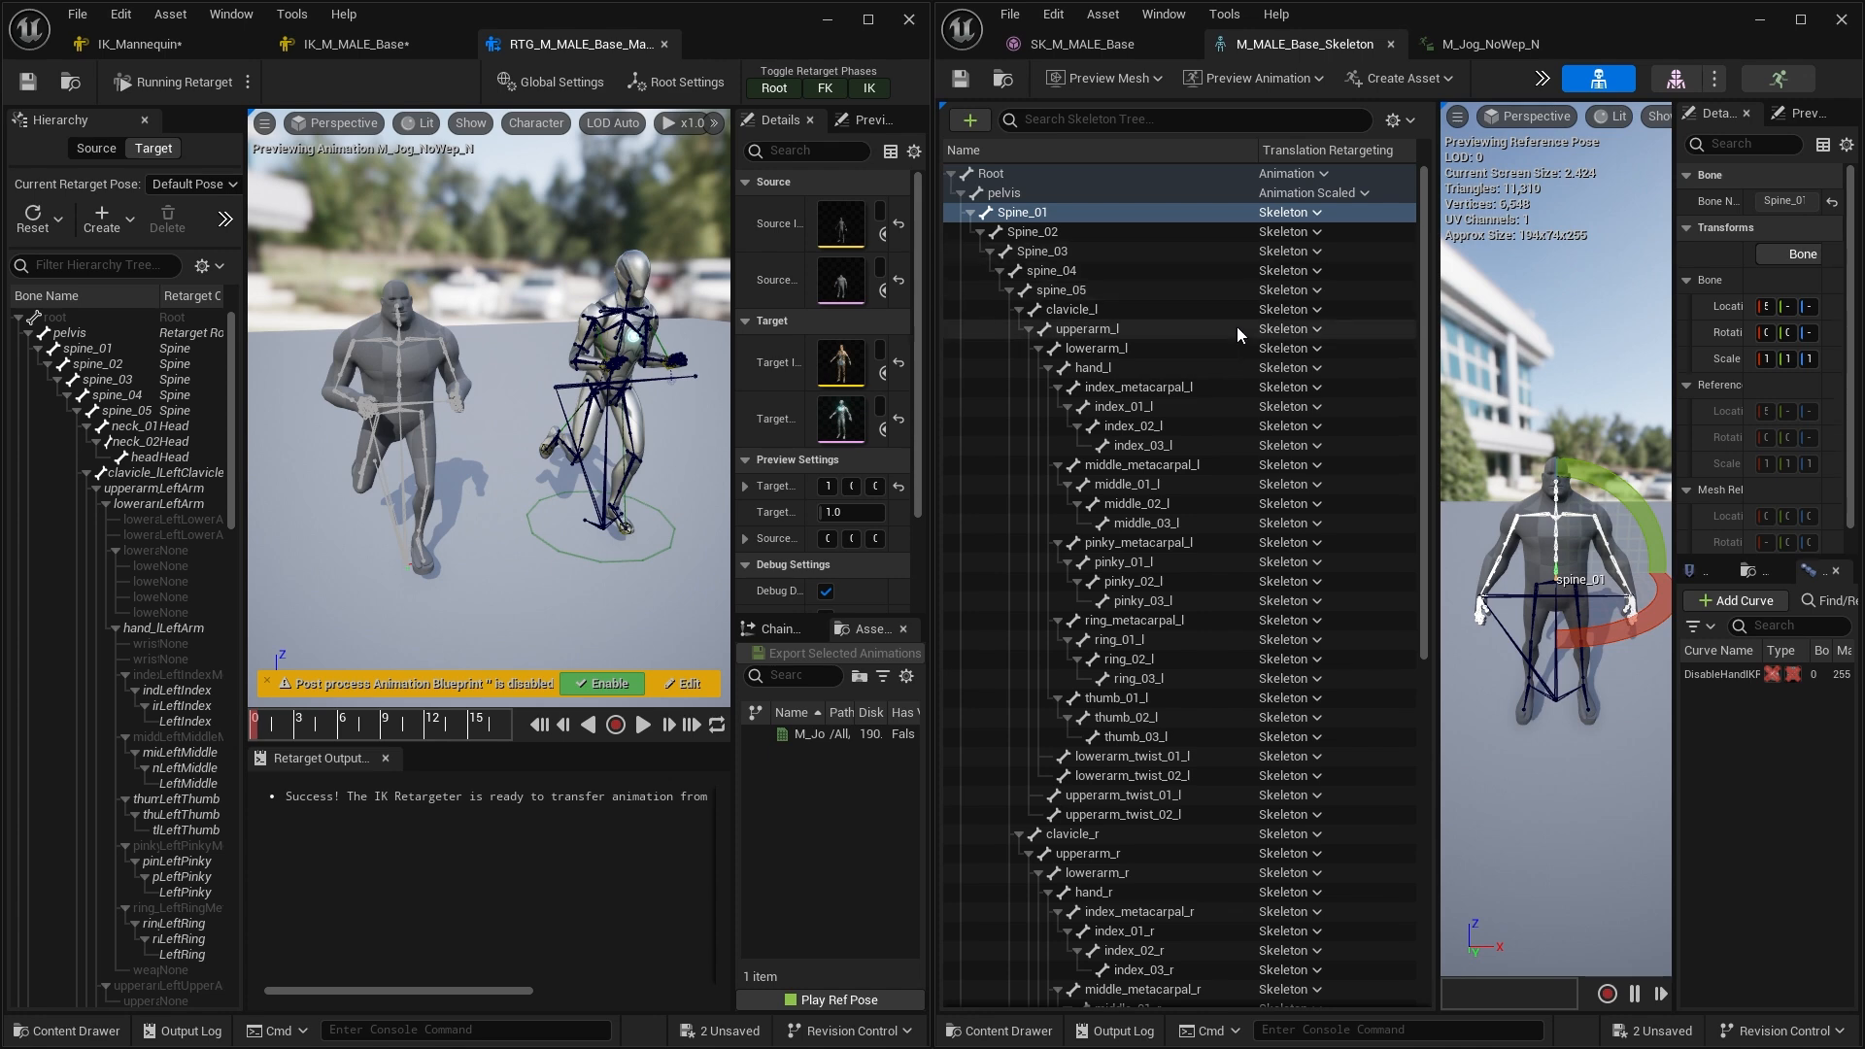
pyautogui.scroll(-10, 1169, 555)
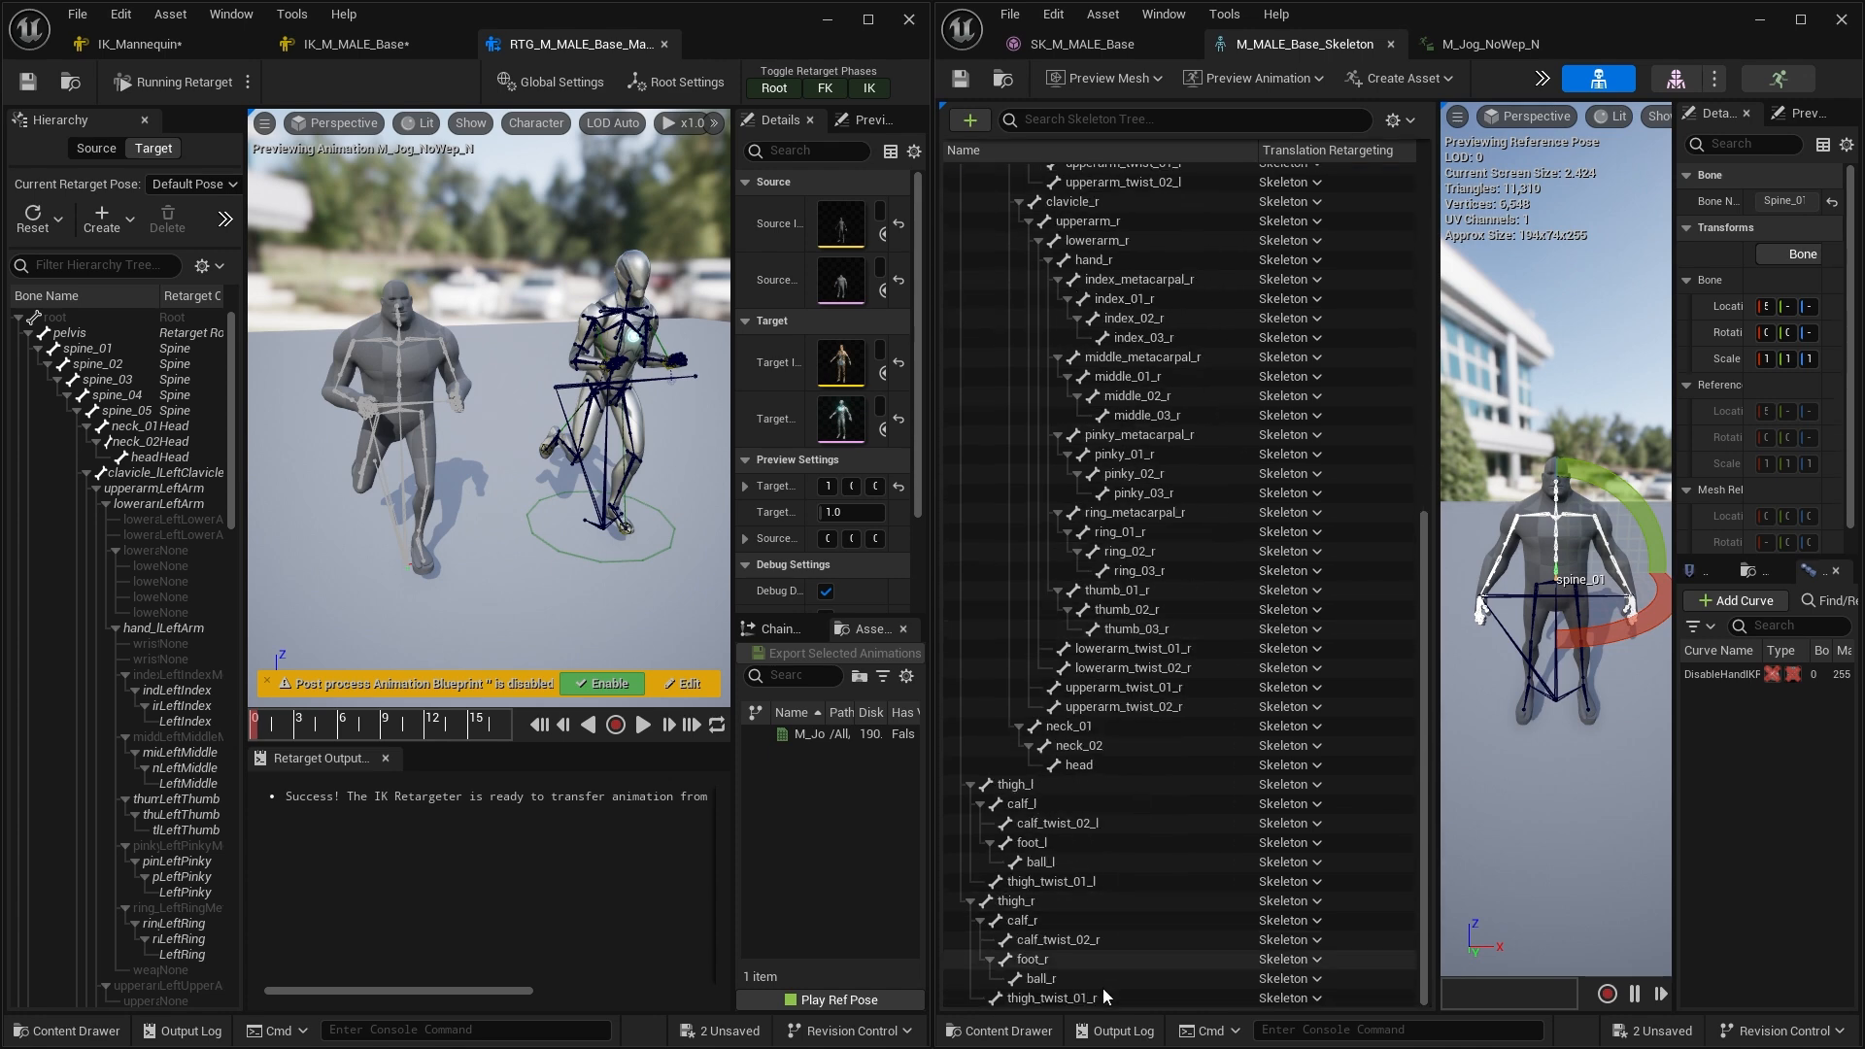
pyautogui.keyDown('shift'); pyautogui.click(1104, 997); pyautogui.keyUp('shift')
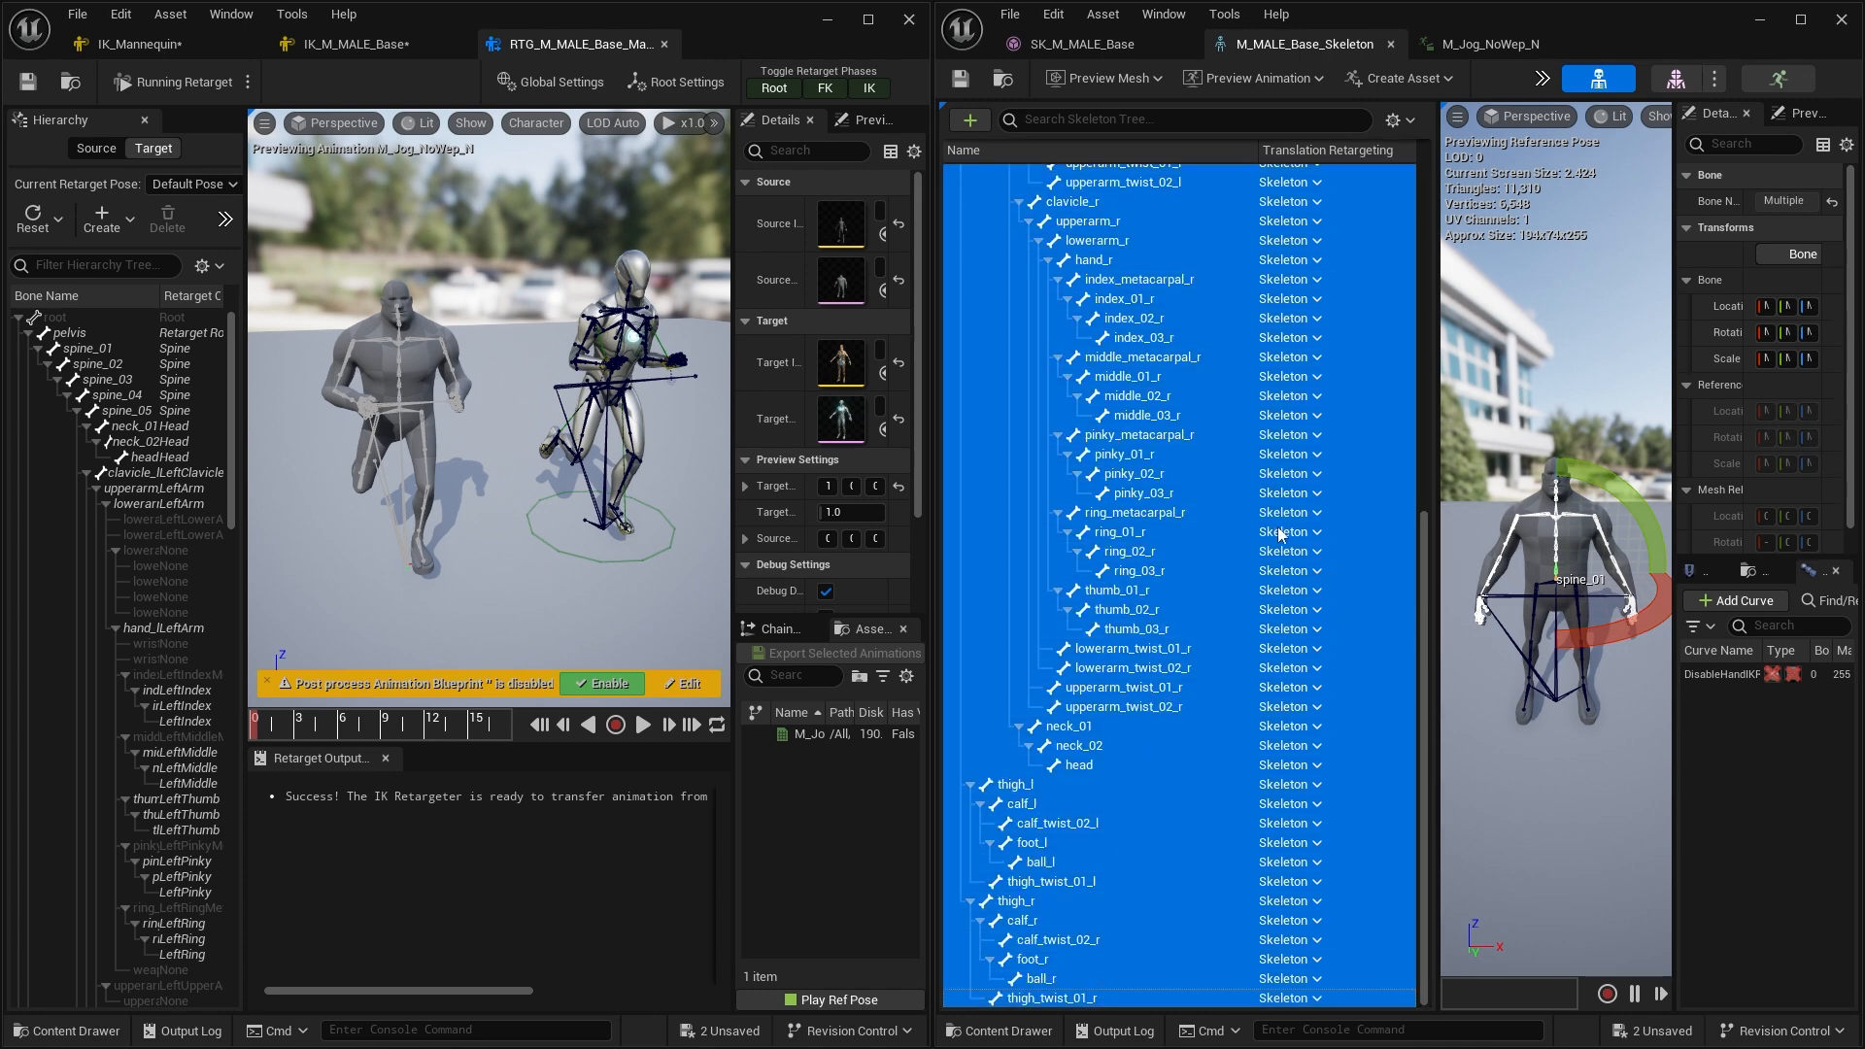
pyautogui.rightClick(1172, 594)
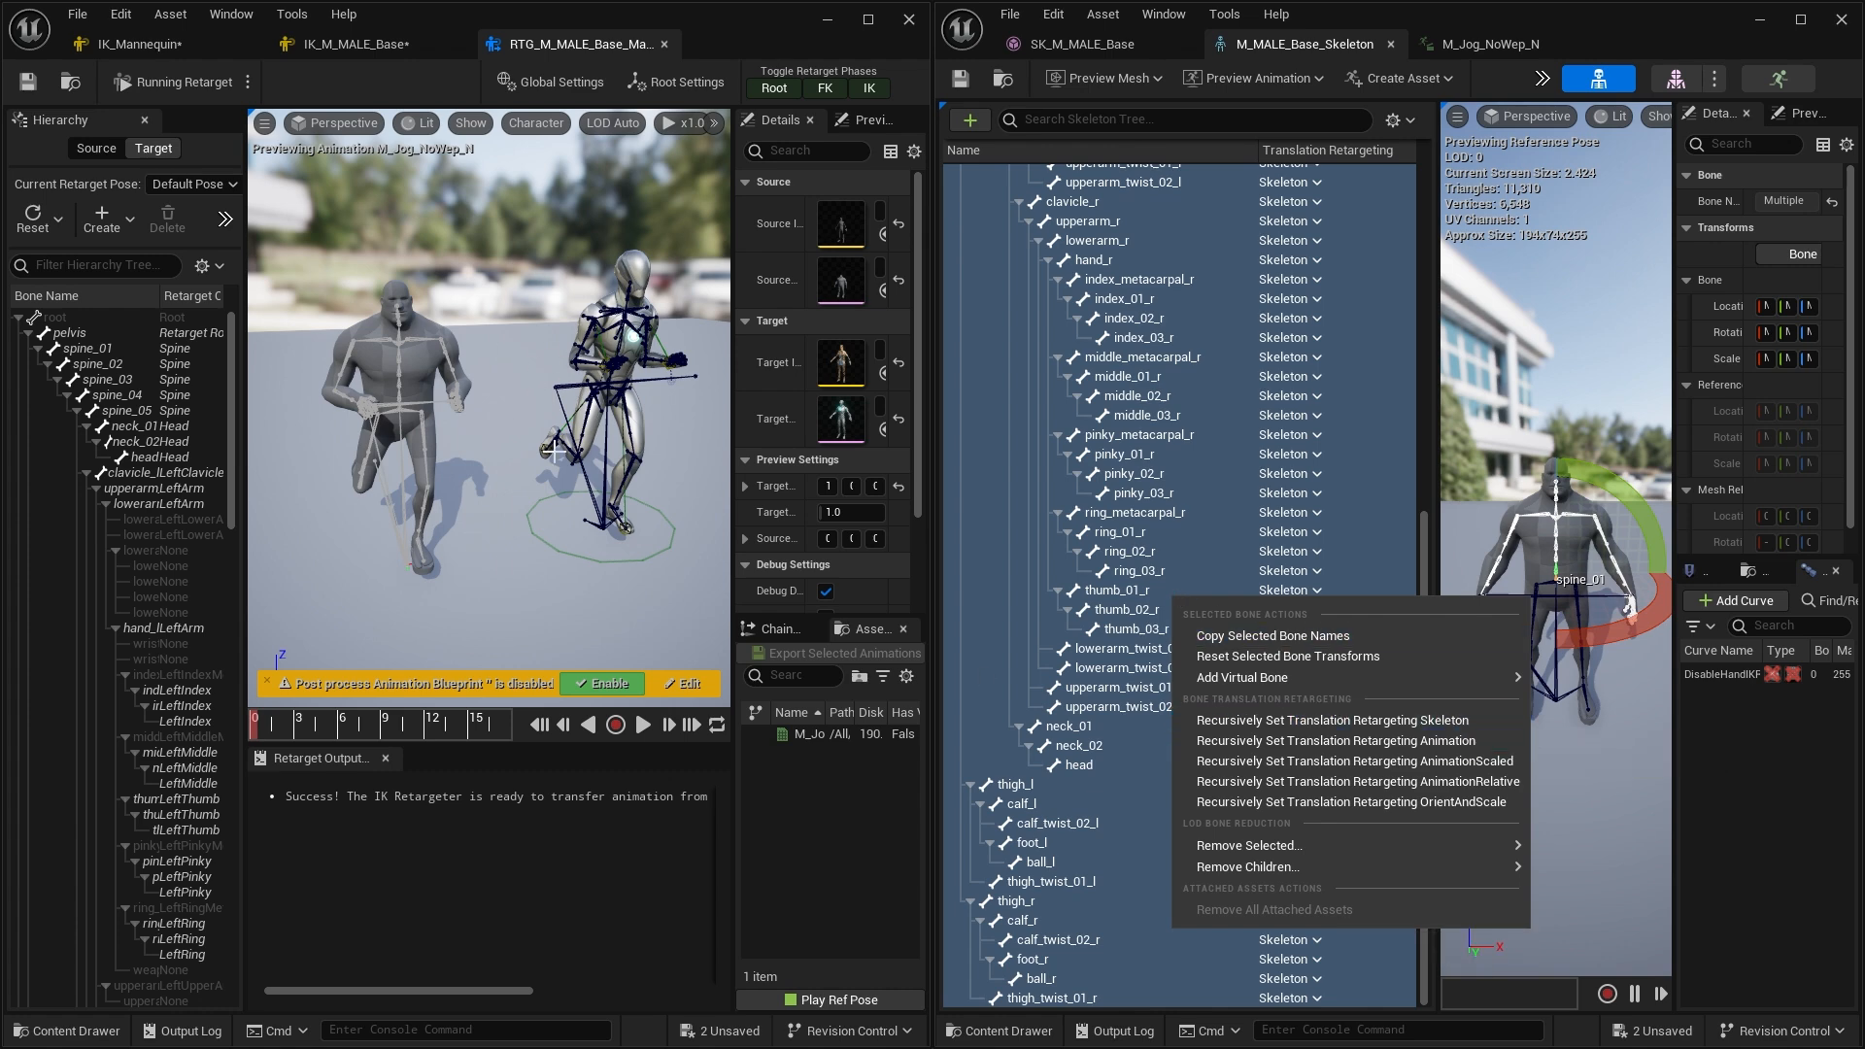
pyautogui.click(1471, 740)
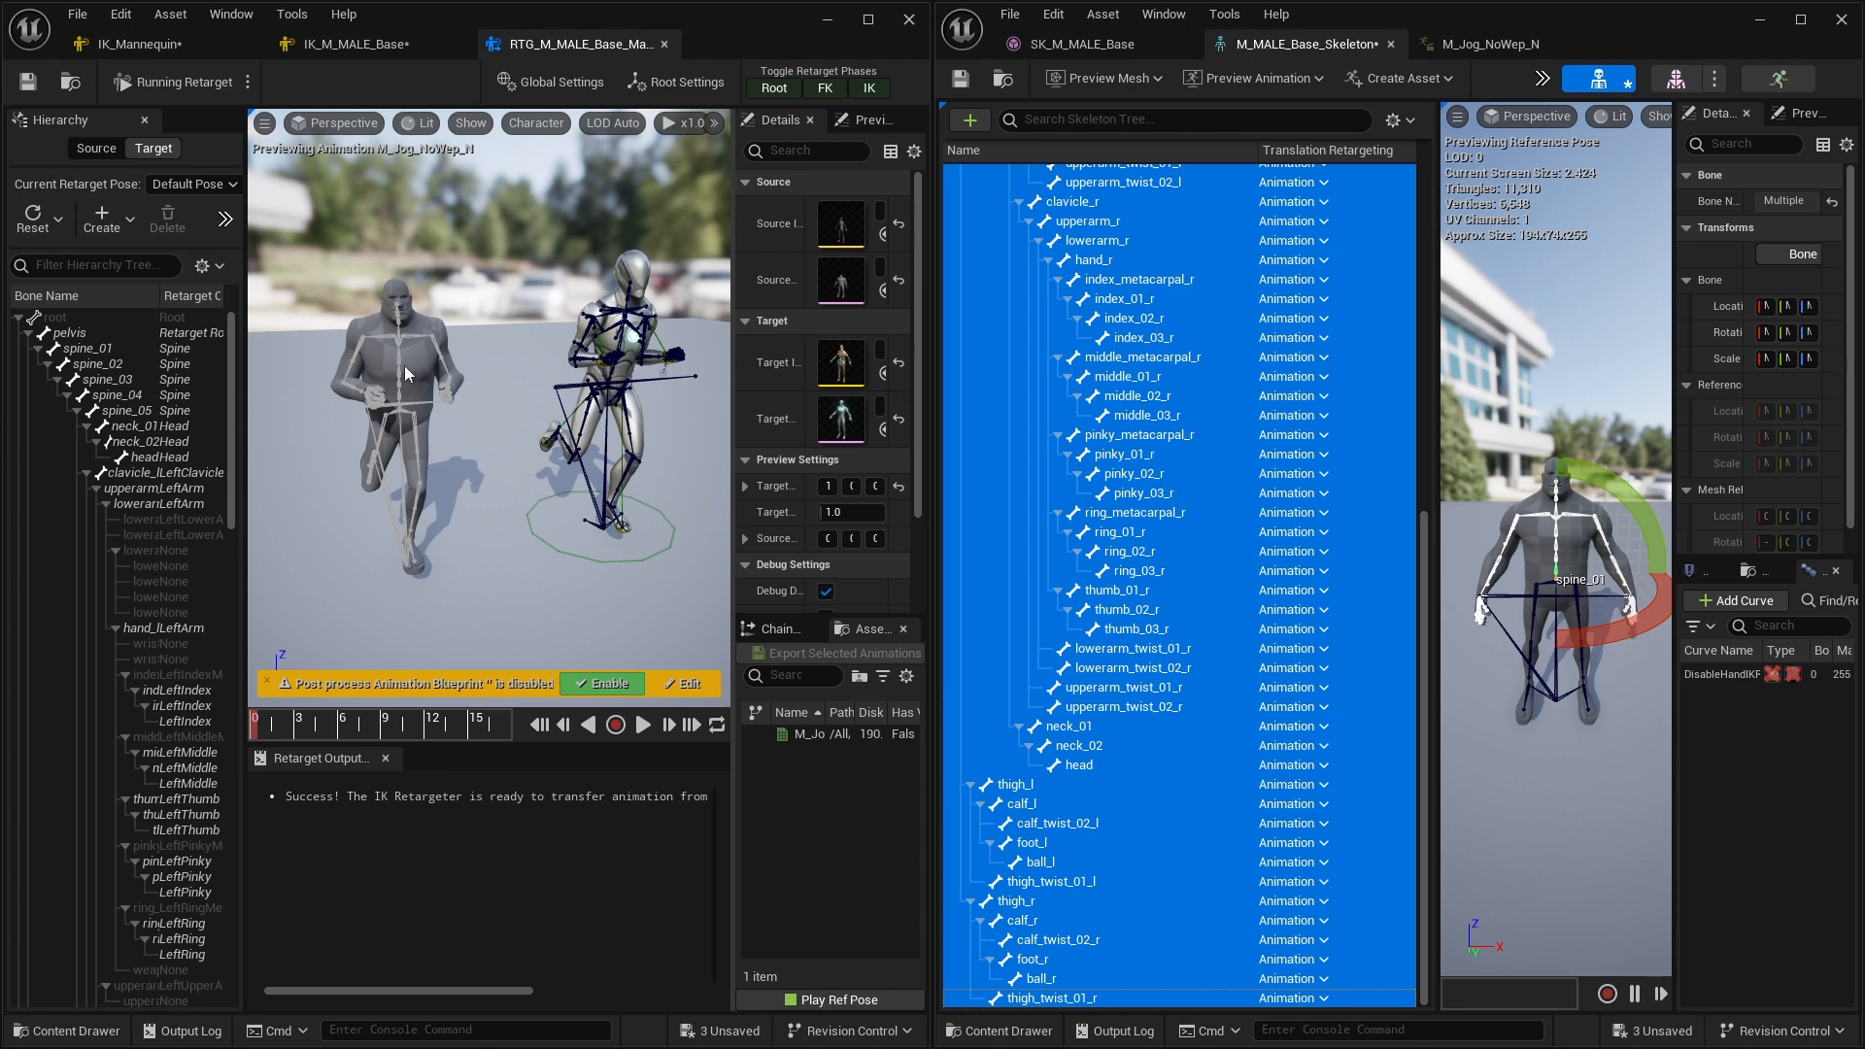
# Recursively set the selected bones' translation retargeting back to Skeleton
pyautogui.rightClick(1181, 581)
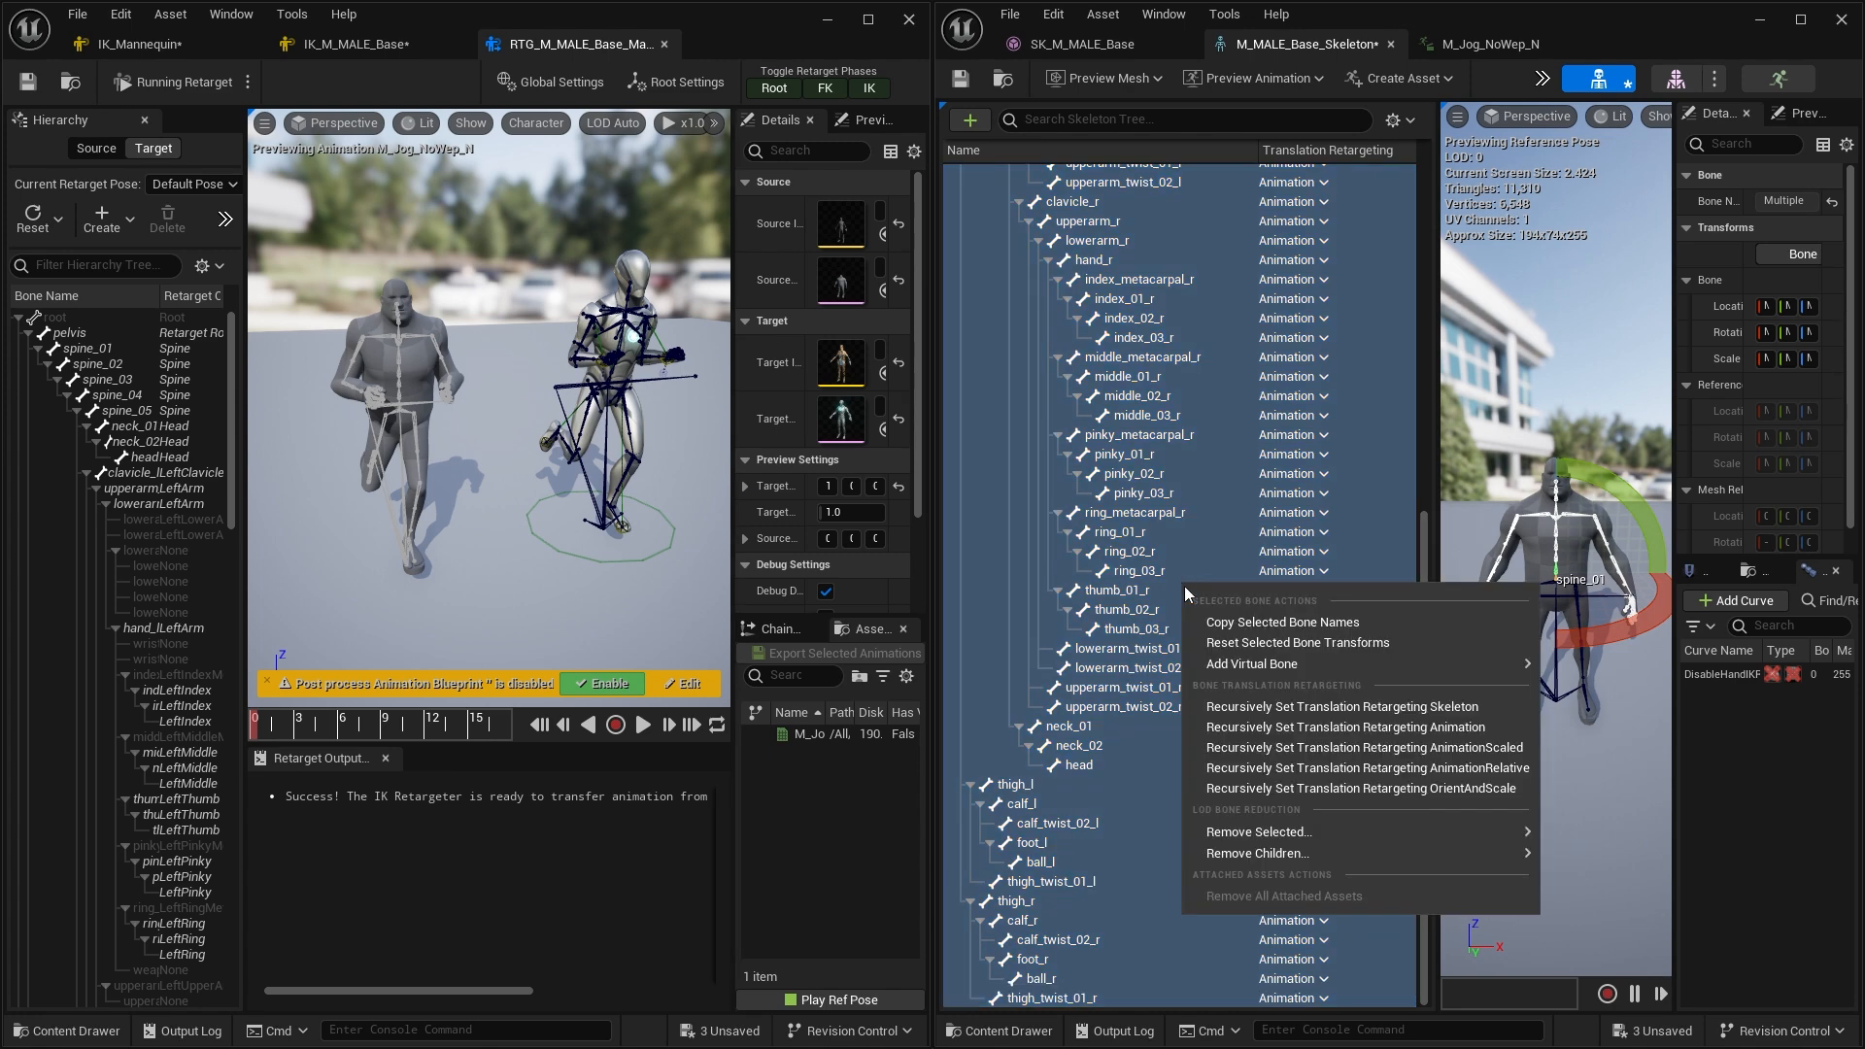
pyautogui.click(1367, 707)
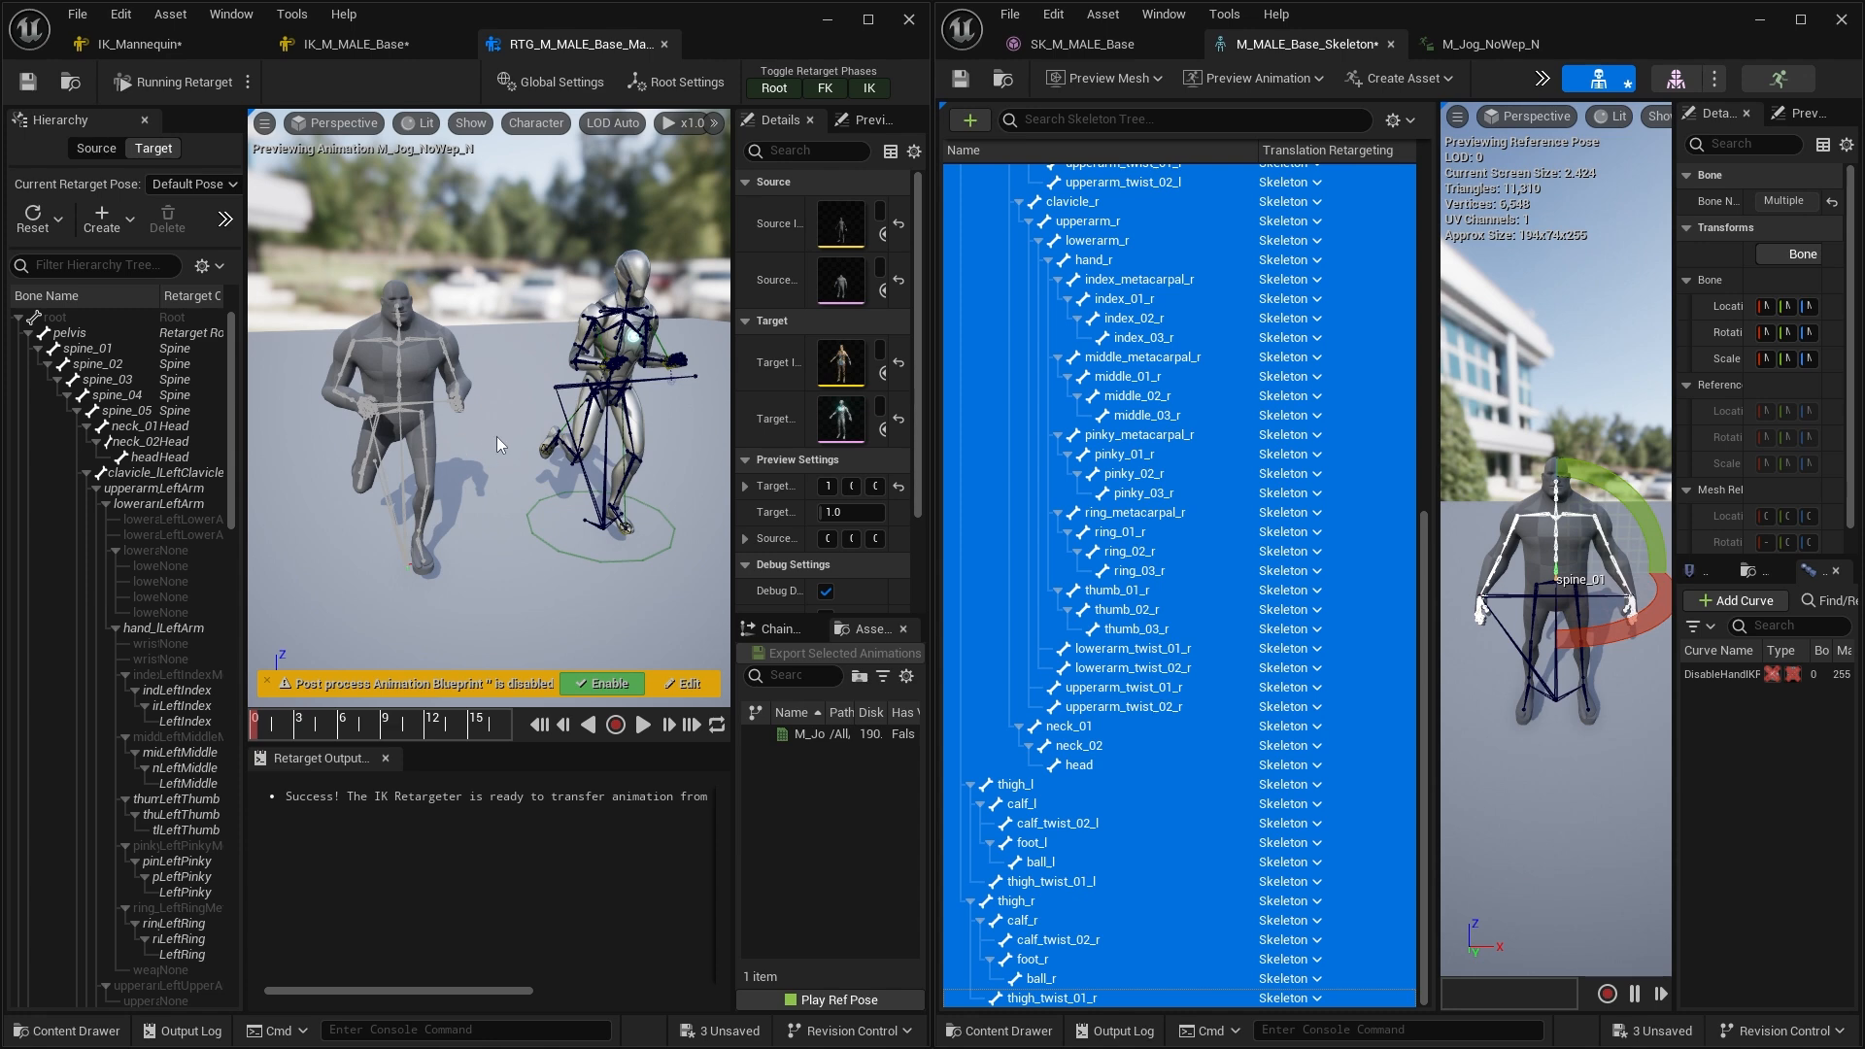
pyautogui.scroll(10, 1319, 583)
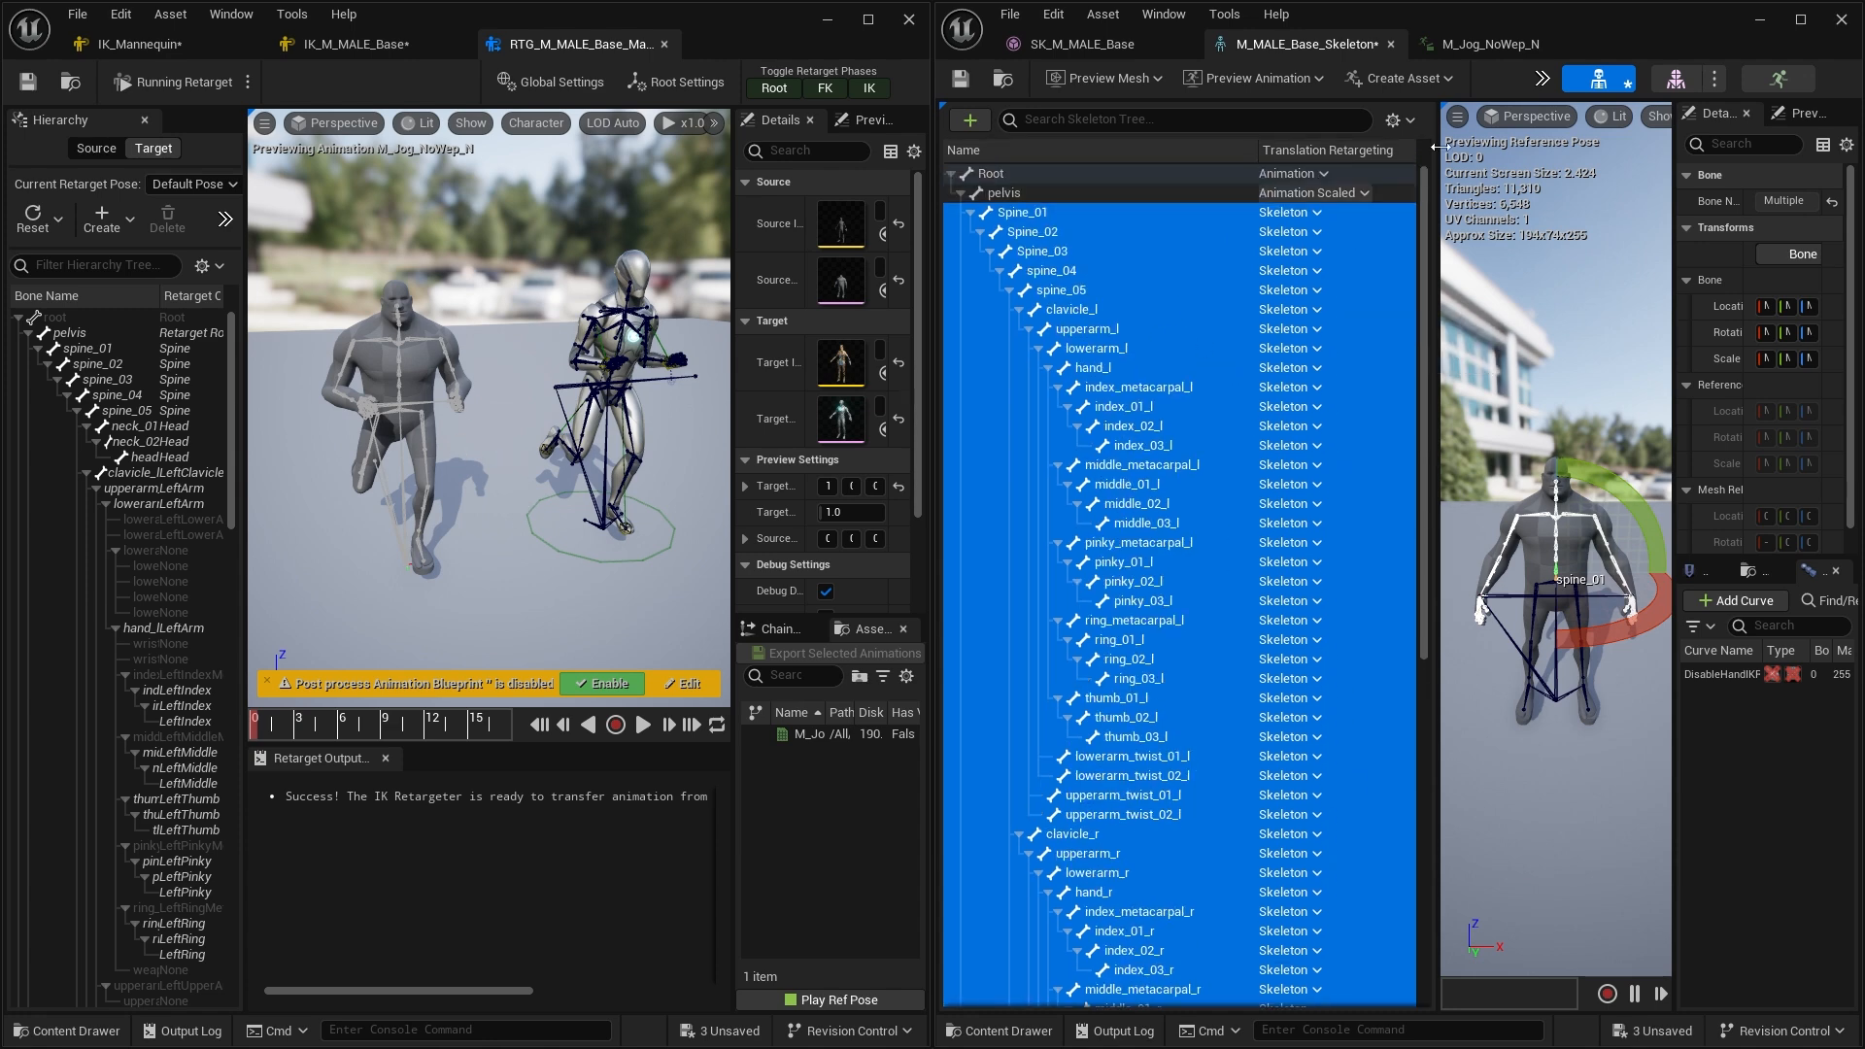
# Open the M_Jog_NoWep_N animation editor, resize its panels, and compare it with the skeleton editor
pyautogui.click(1498, 51)
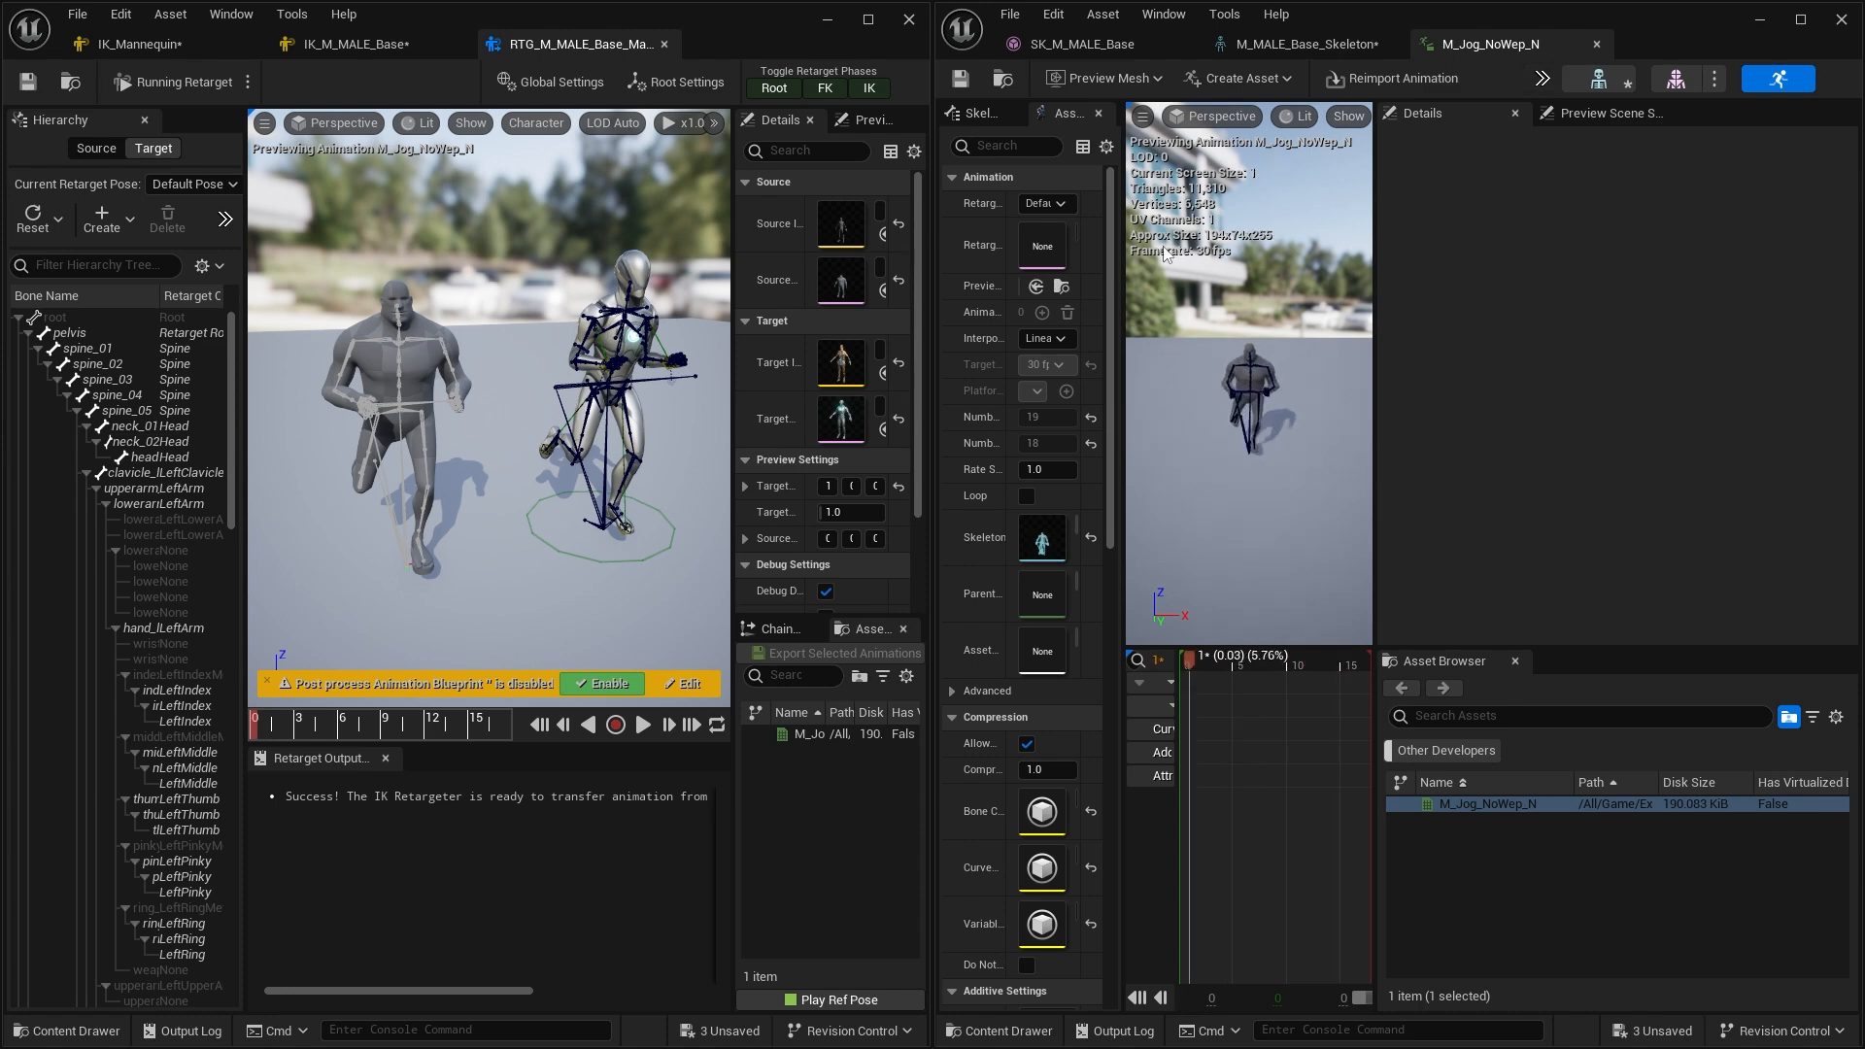
pyautogui.moveTo(1120, 221); pyautogui.dragTo(1229, 224)
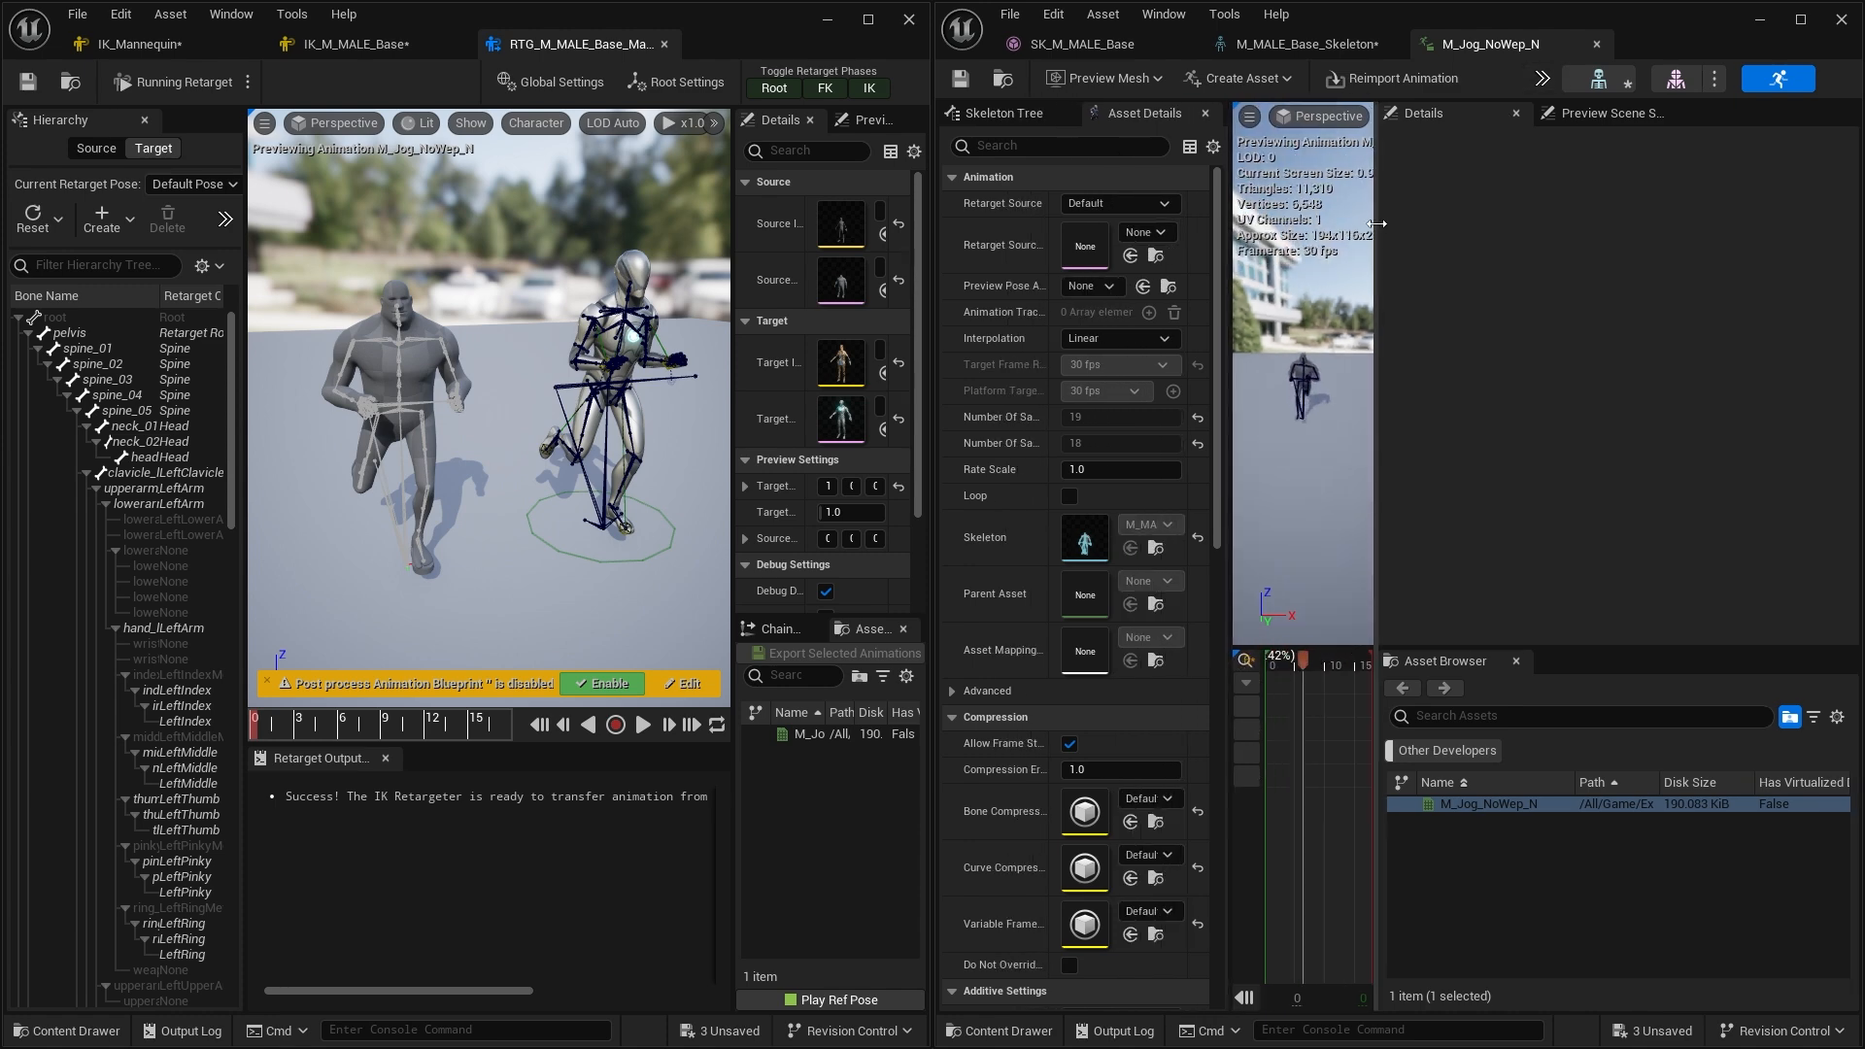
pyautogui.moveTo(1376, 218); pyautogui.dragTo(1753, 217)
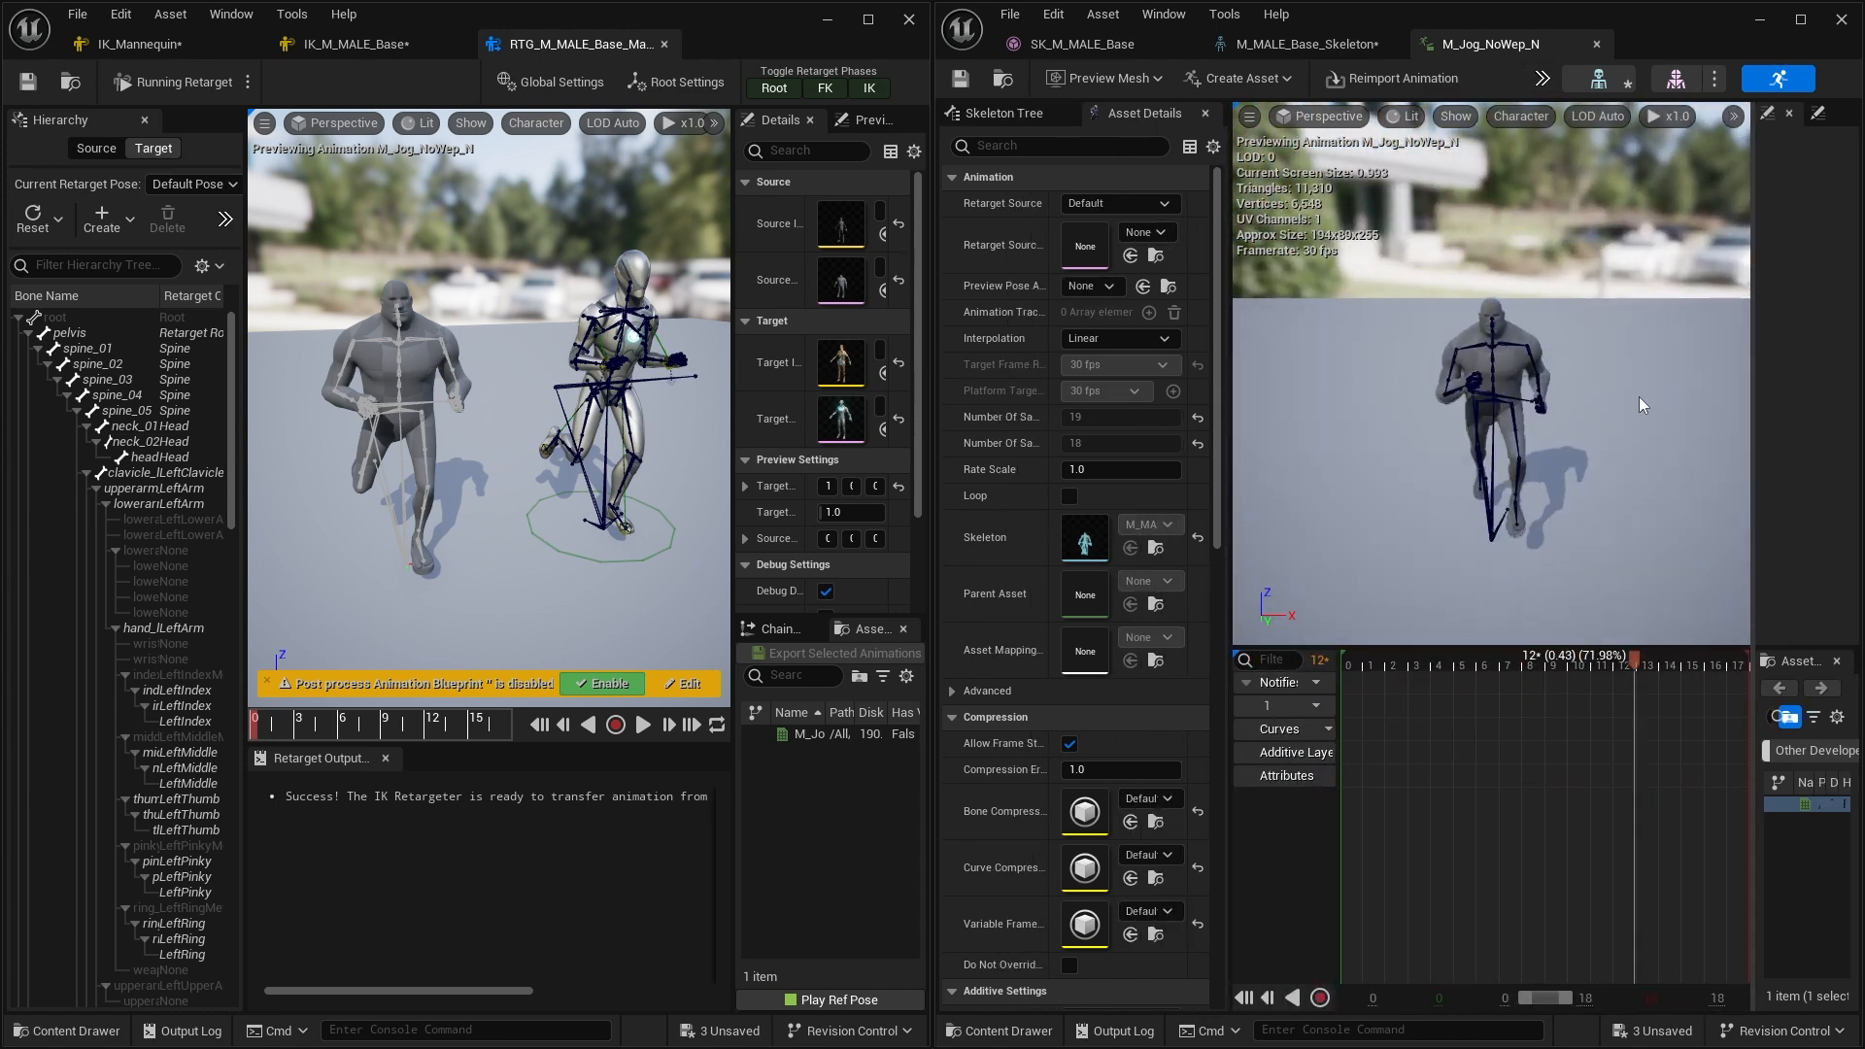
pyautogui.click(1296, 45)
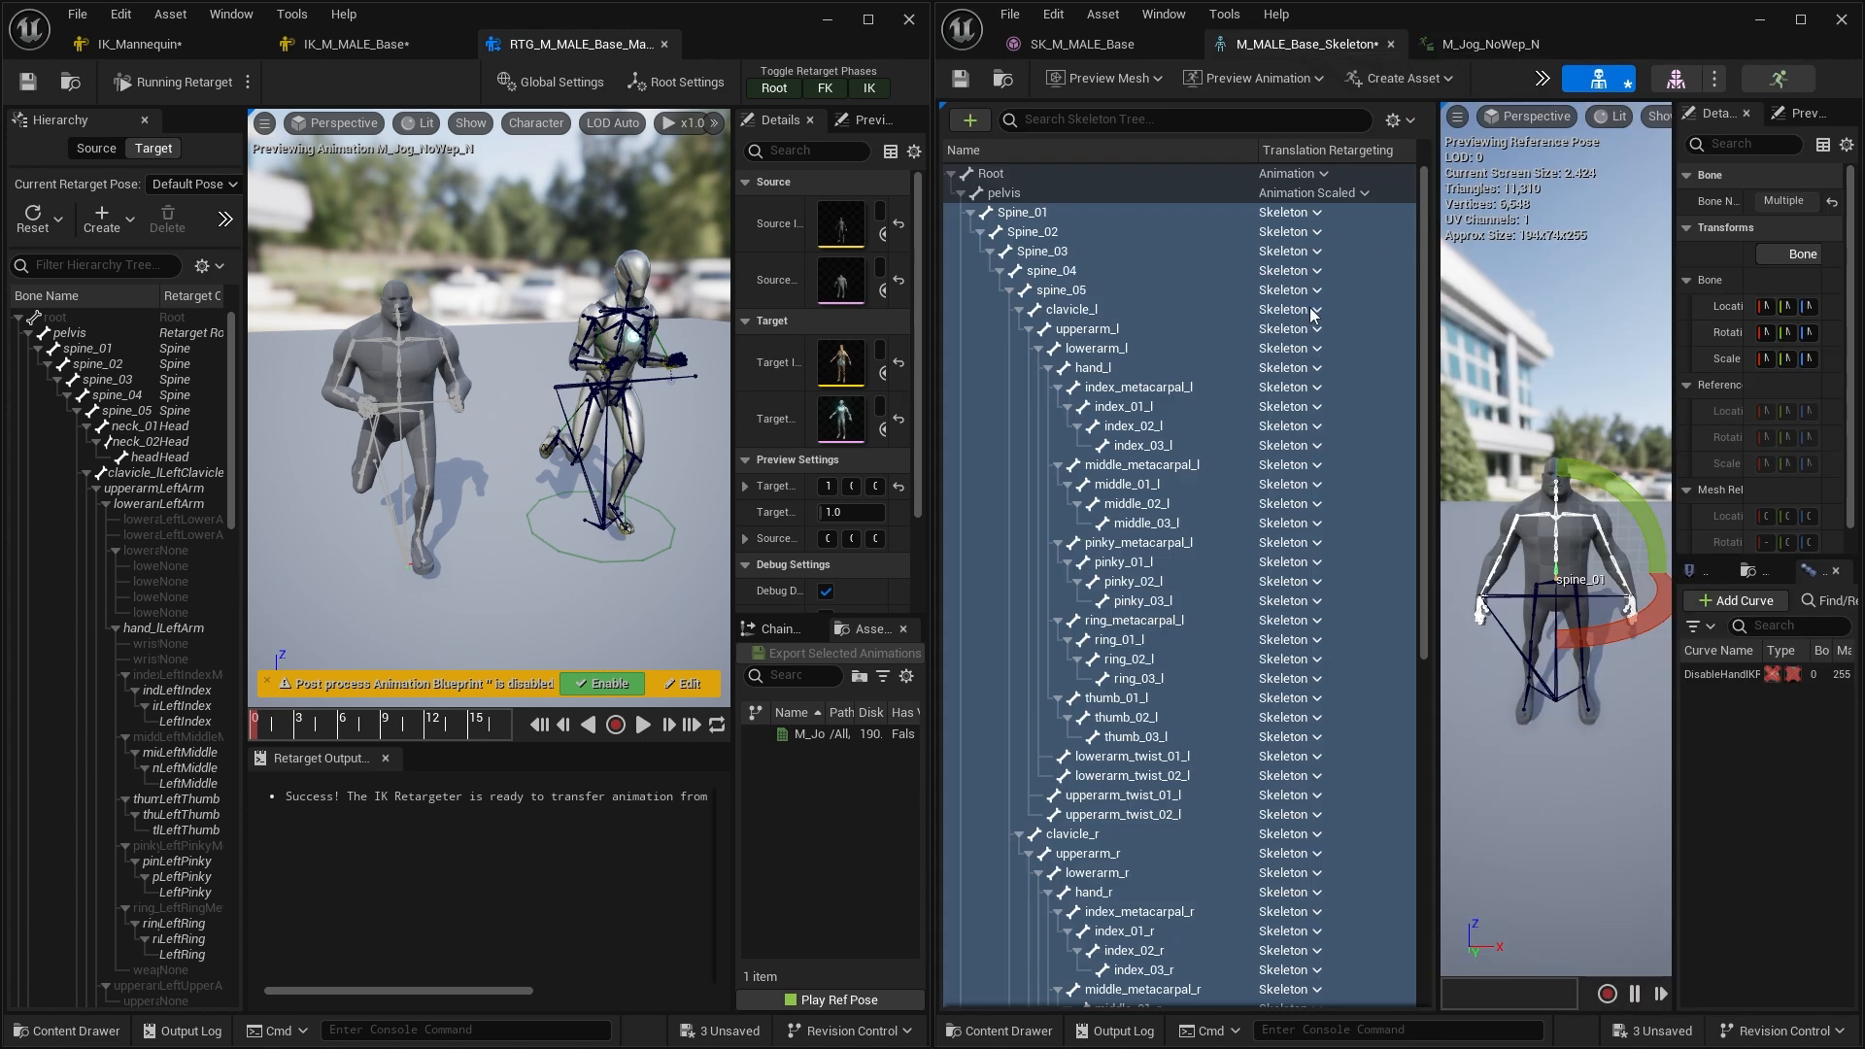
pyautogui.click(1495, 44)
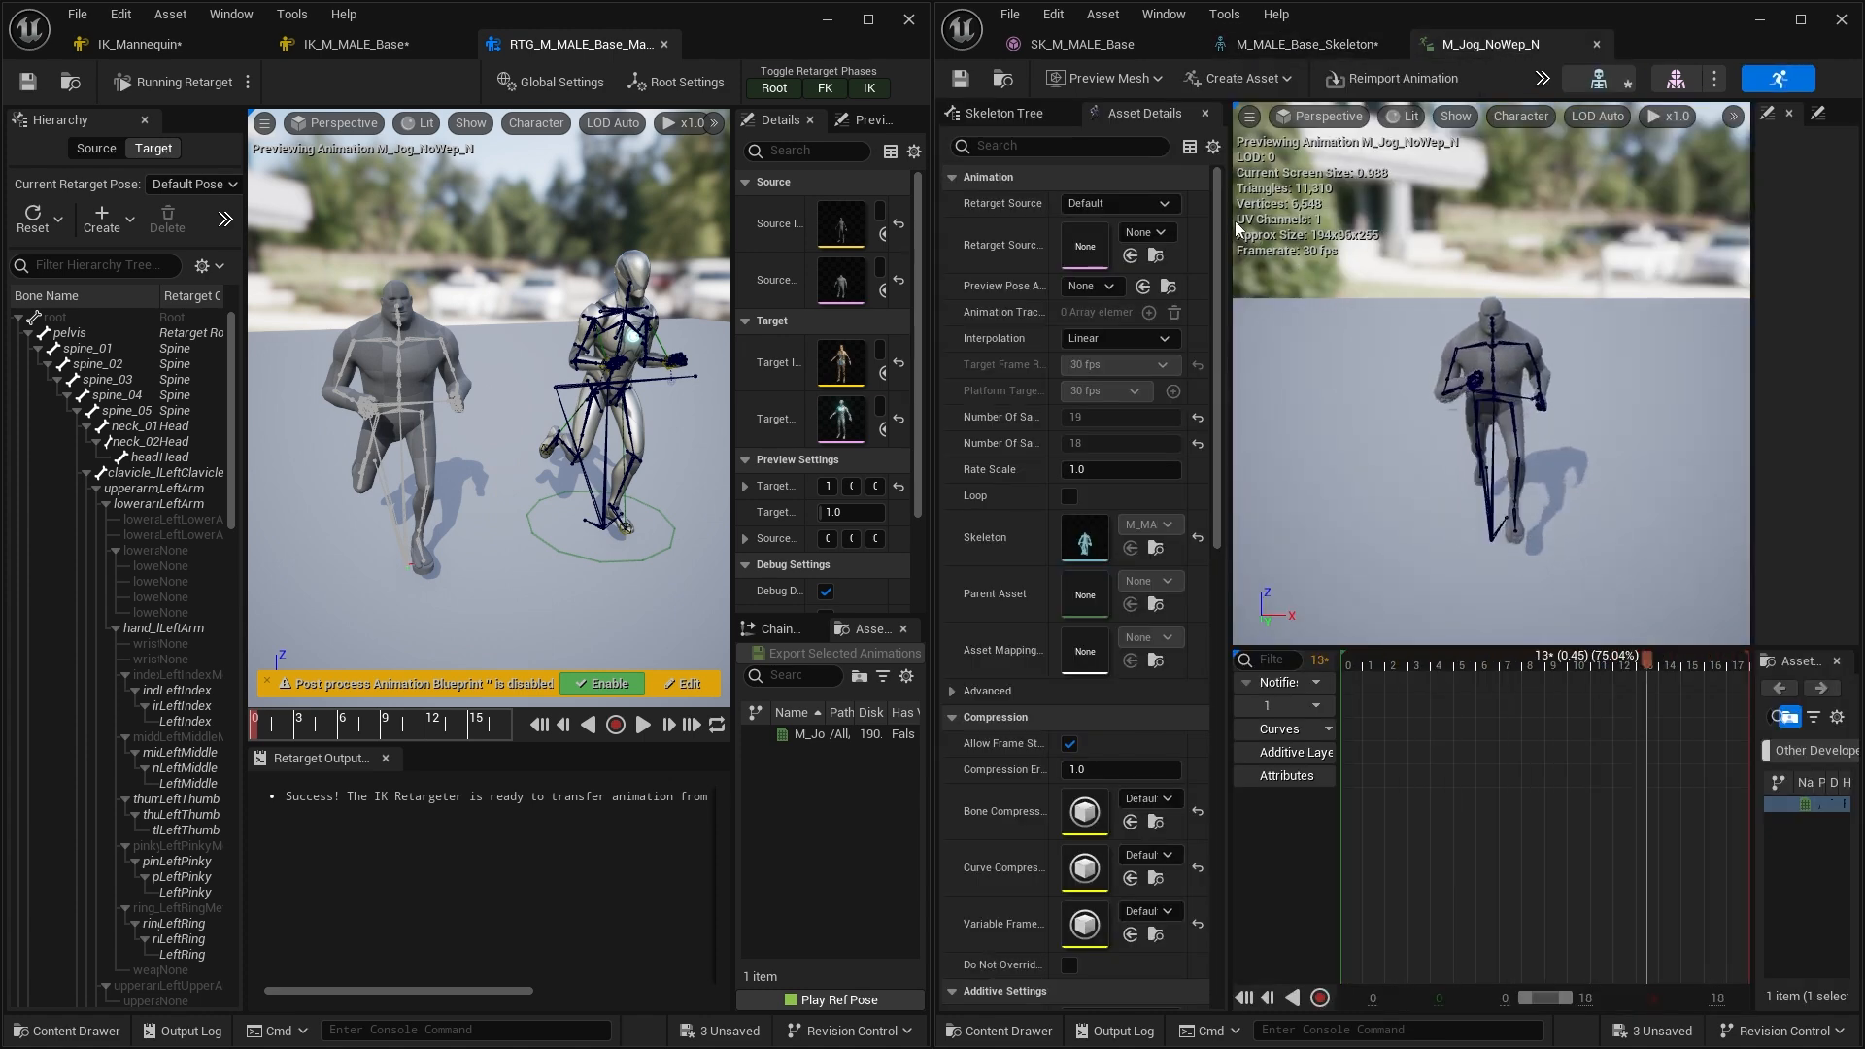
pyautogui.moveTo(1225, 219); pyautogui.dragTo(1328, 219)
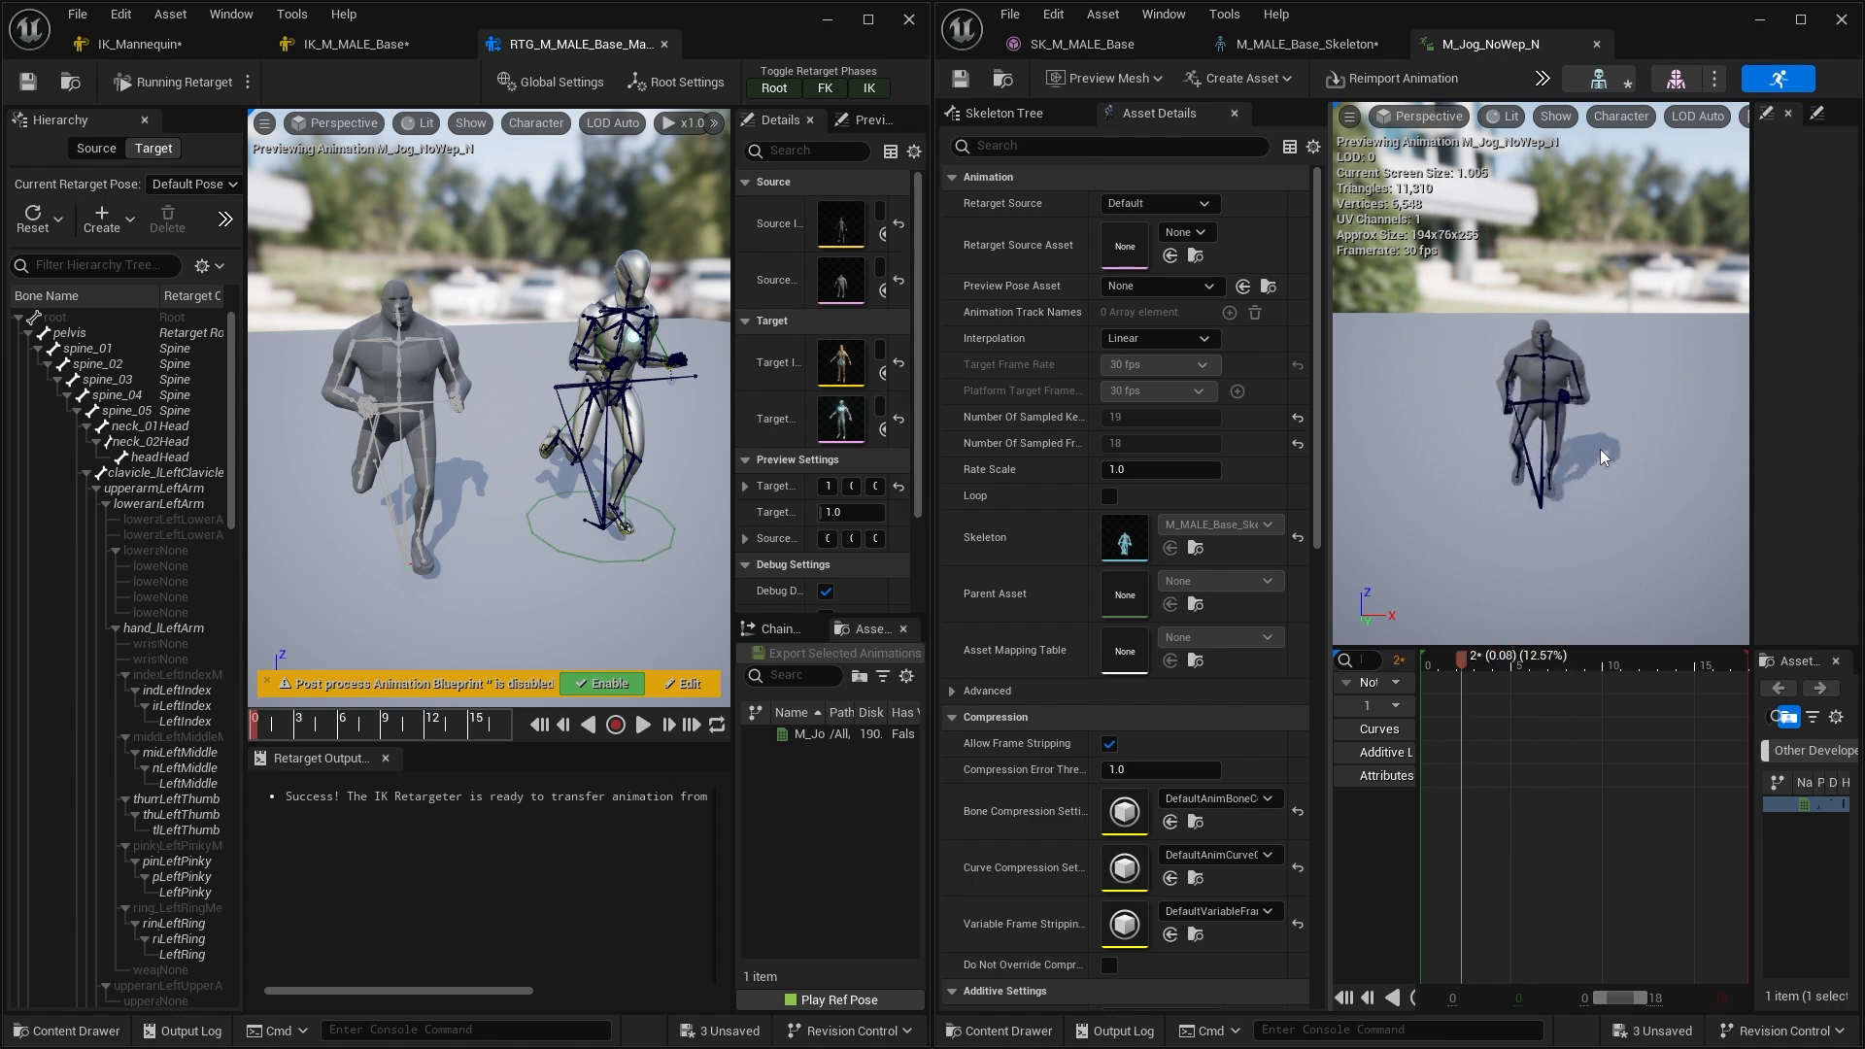
pyautogui.click(1368, 48)
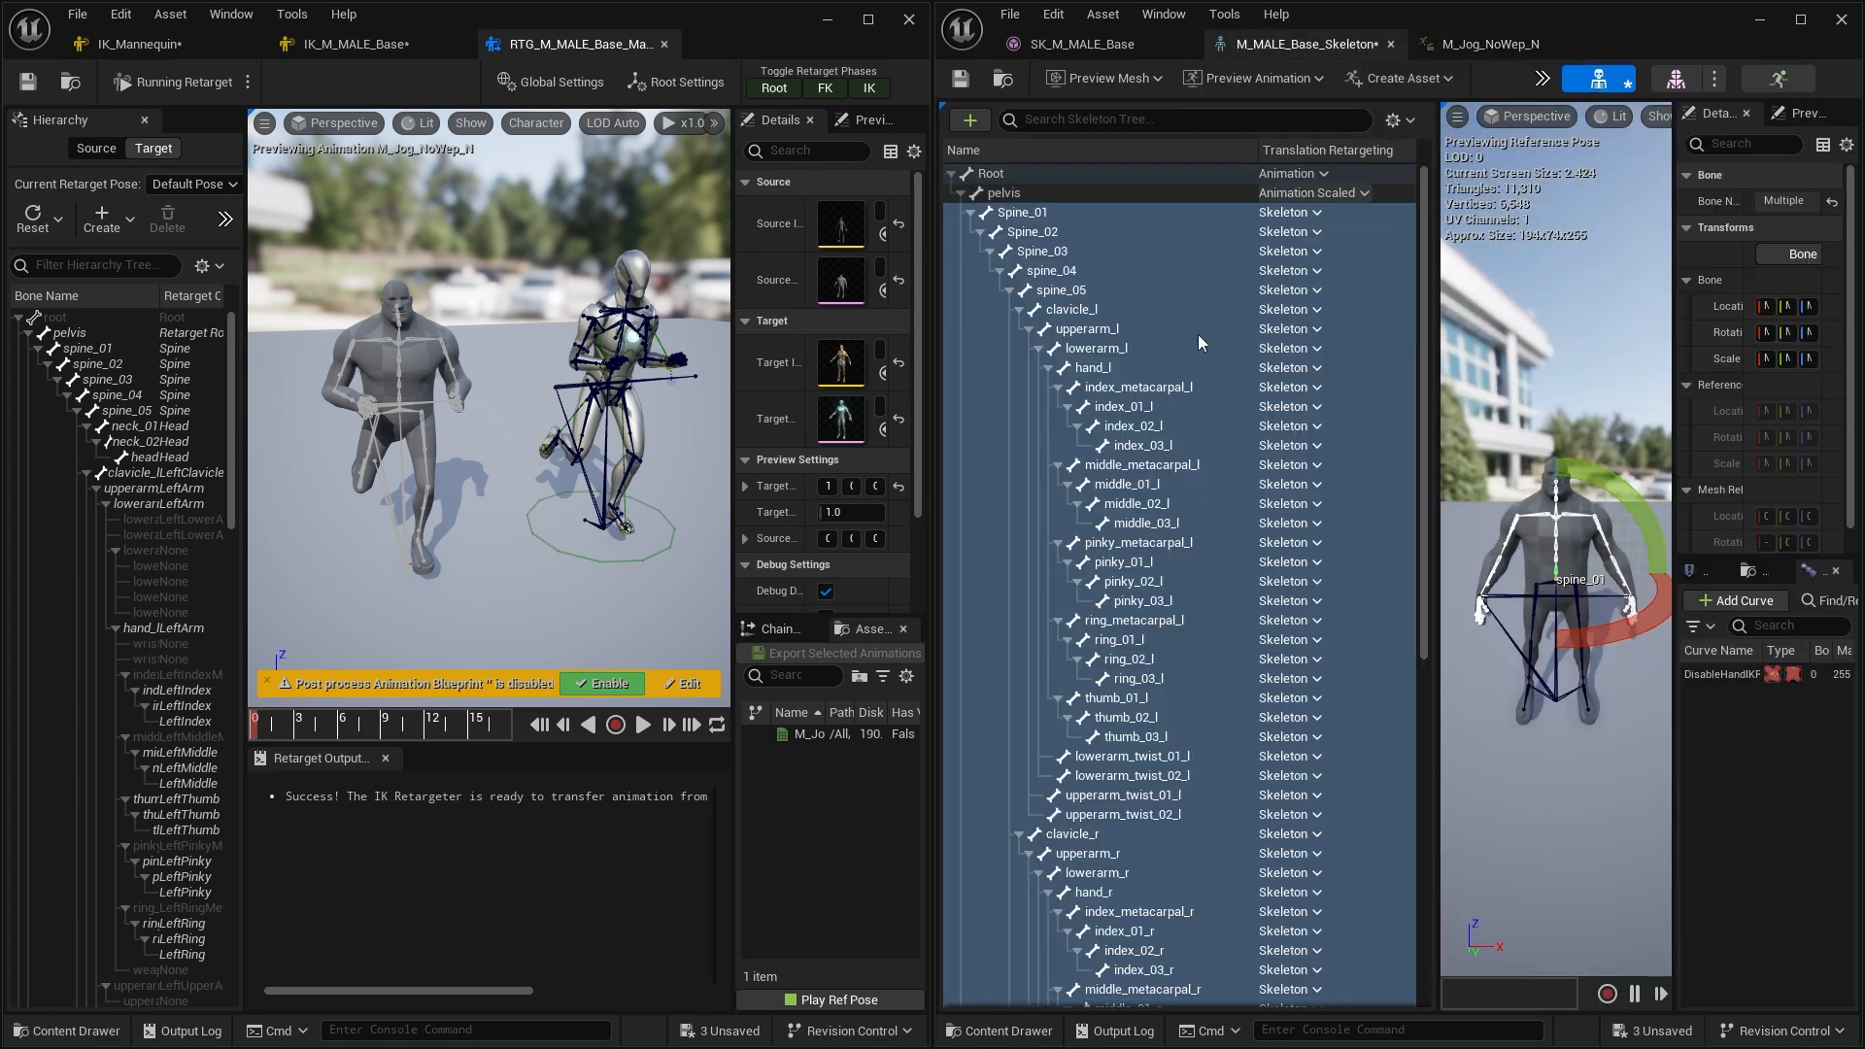
pyautogui.click(1481, 46)
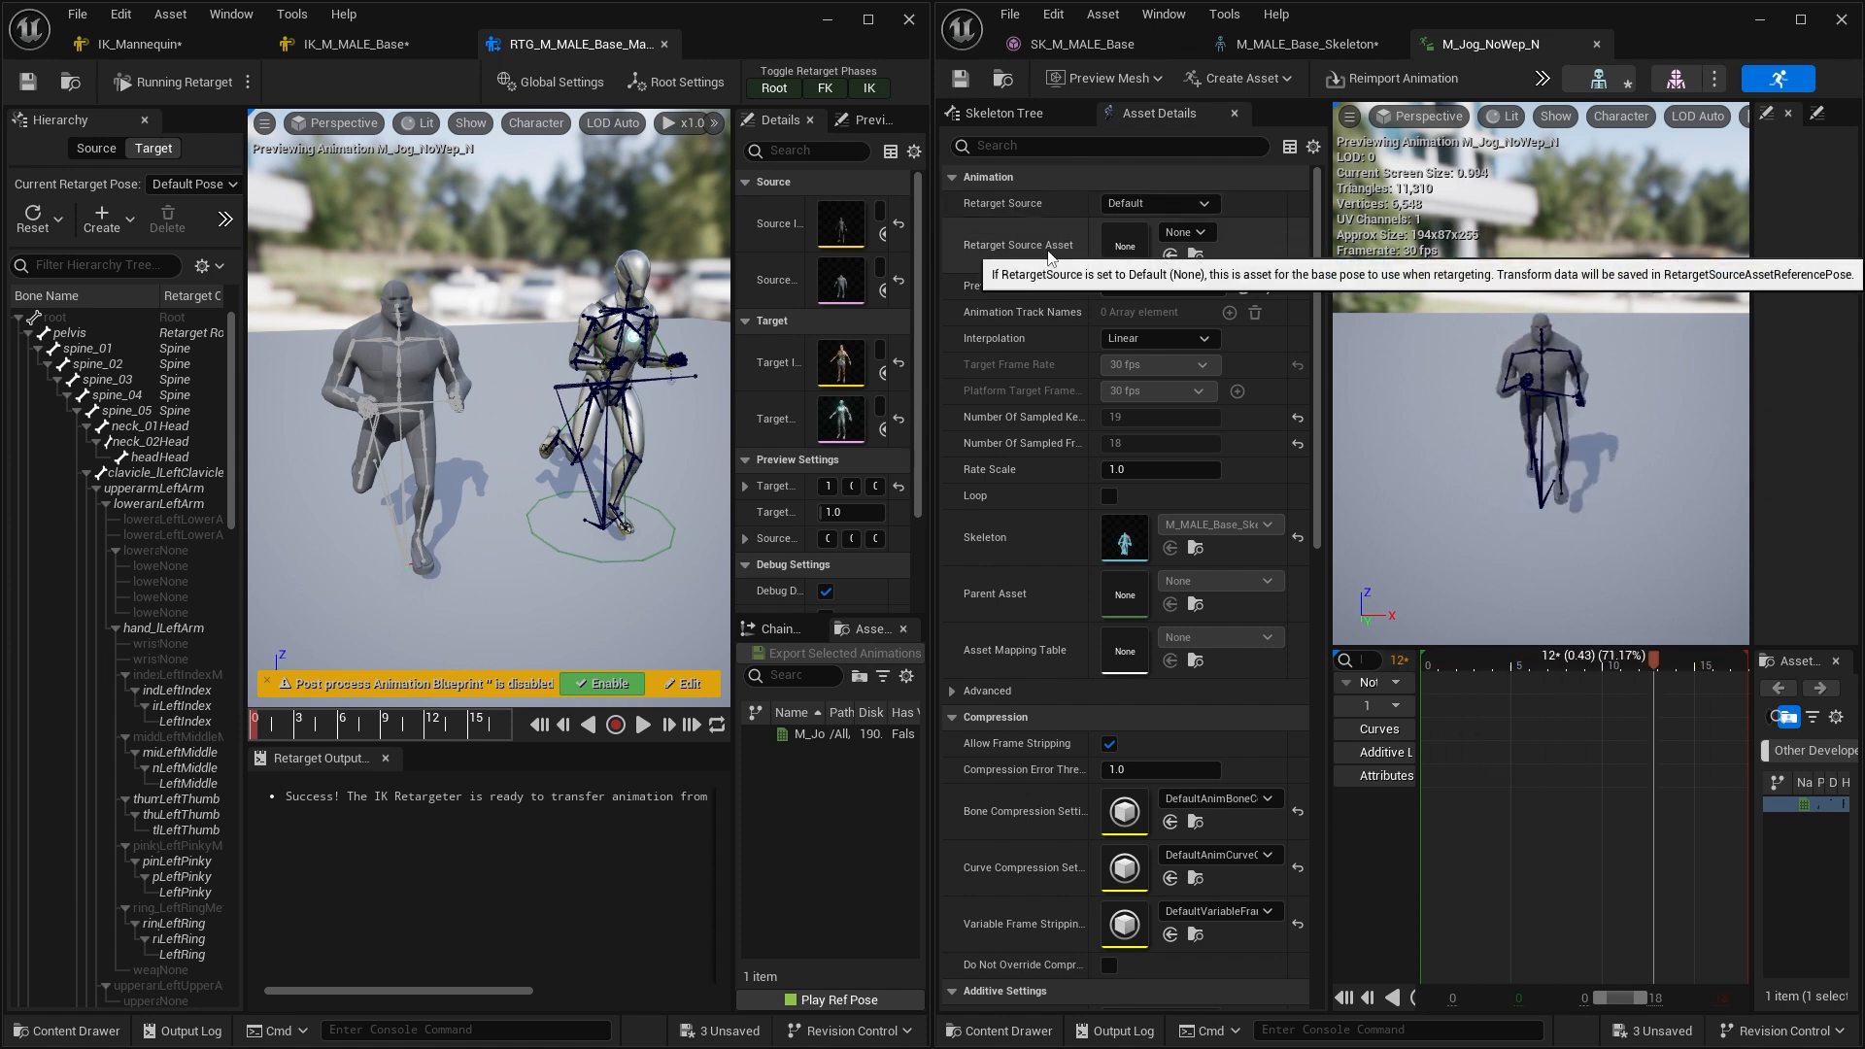
# Set the jog animation's Retarget Source Asset to SK_M_MALE_Base and replay the retargeter preview
pyautogui.click(1203, 231)
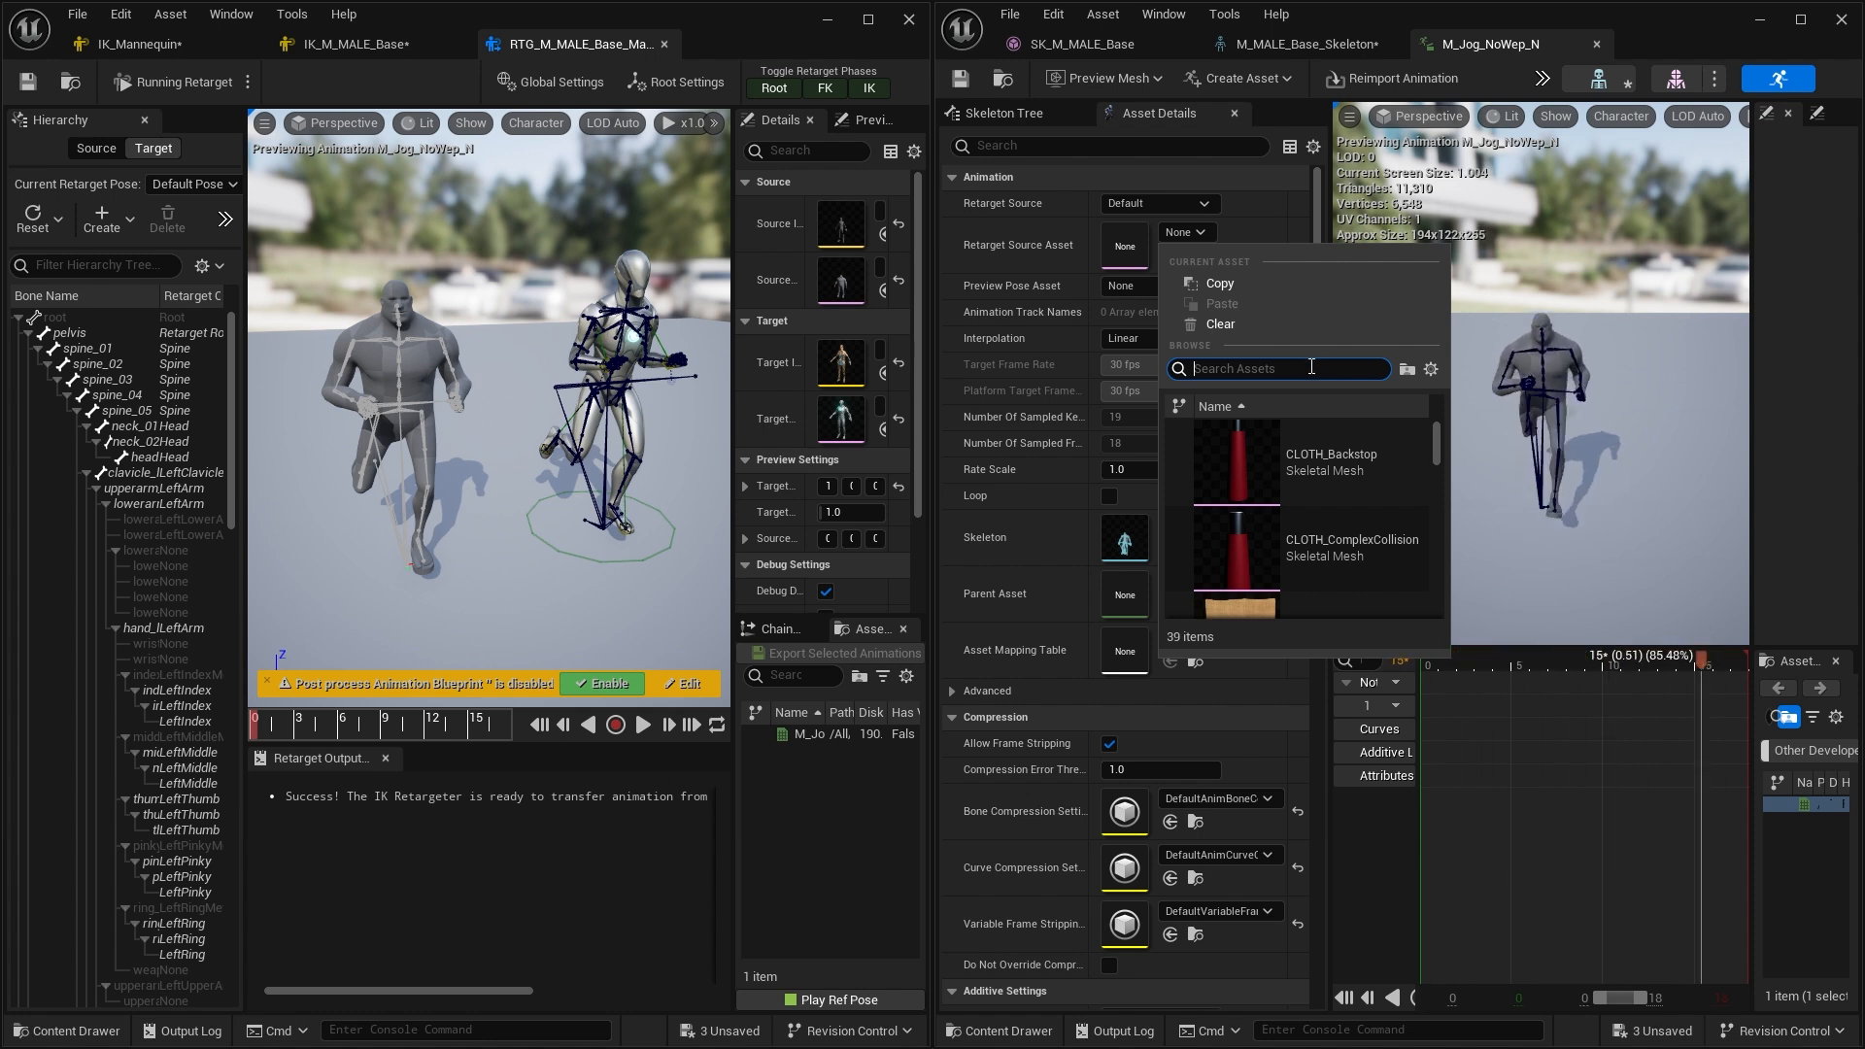
pyautogui.write('M_')
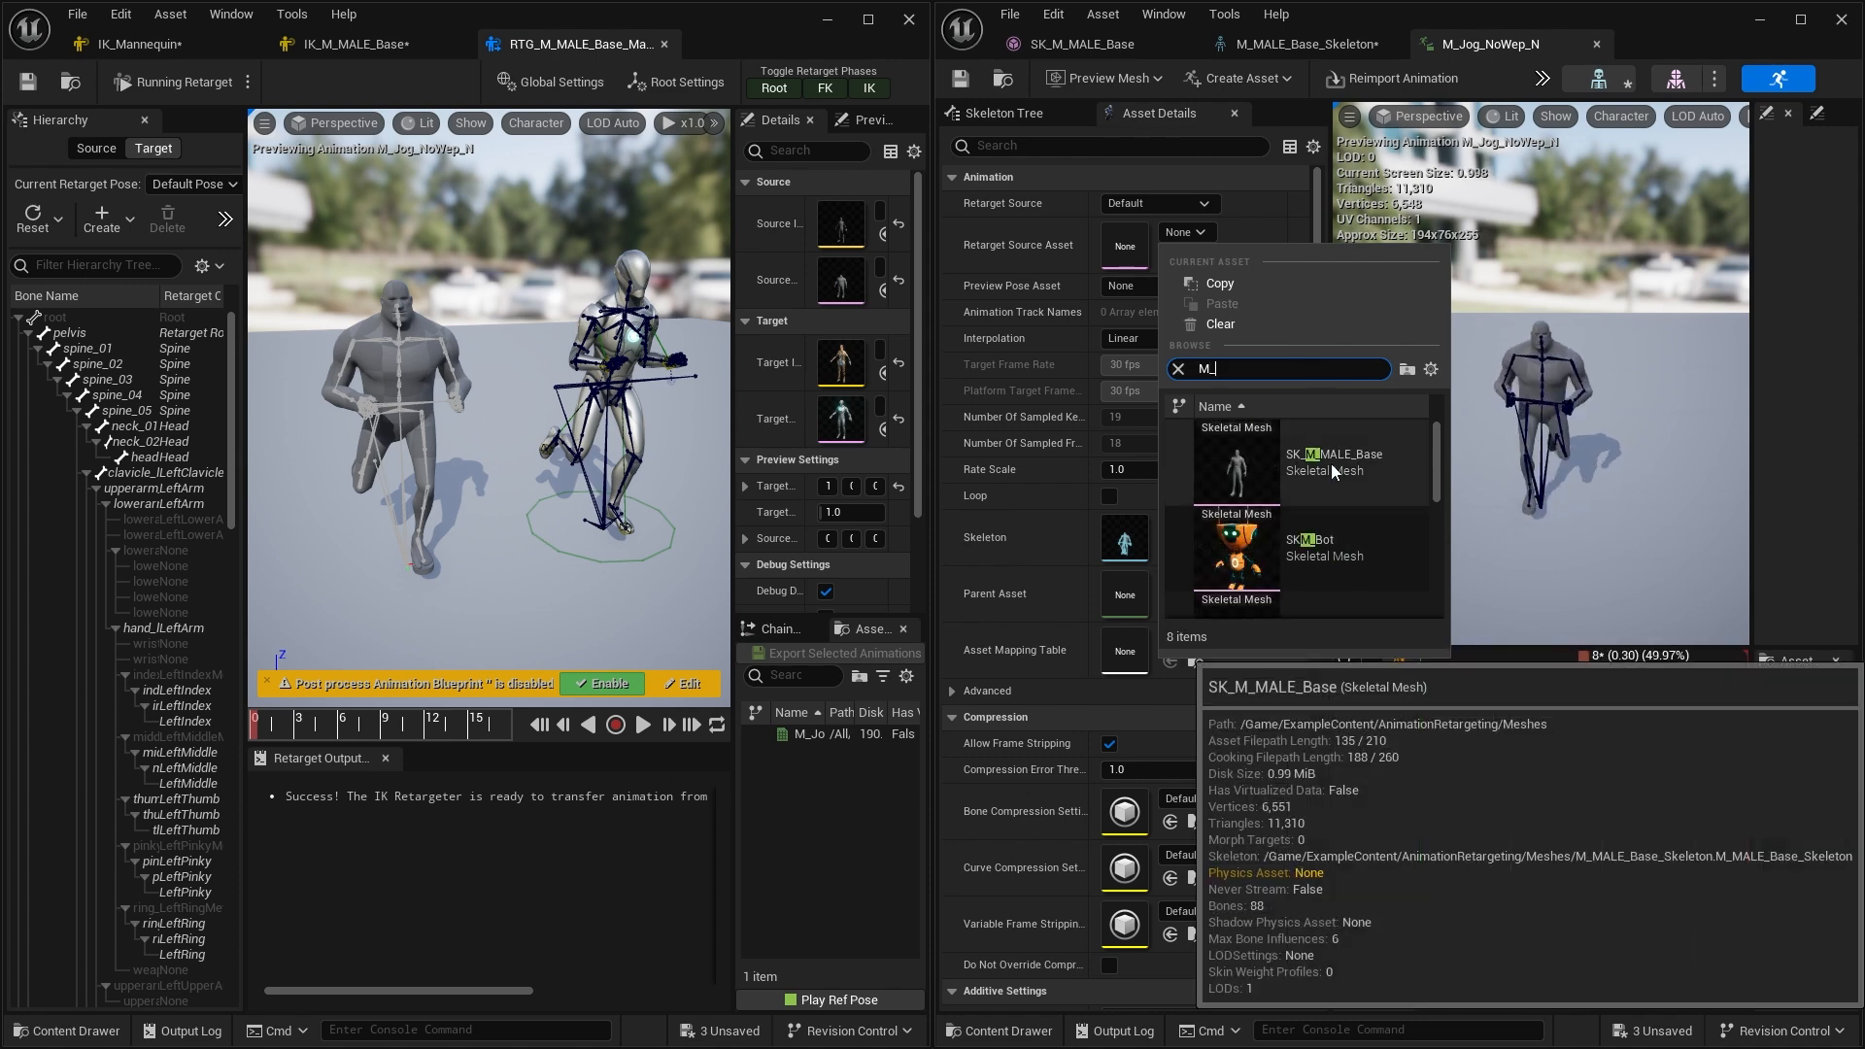
pyautogui.click(1331, 463)
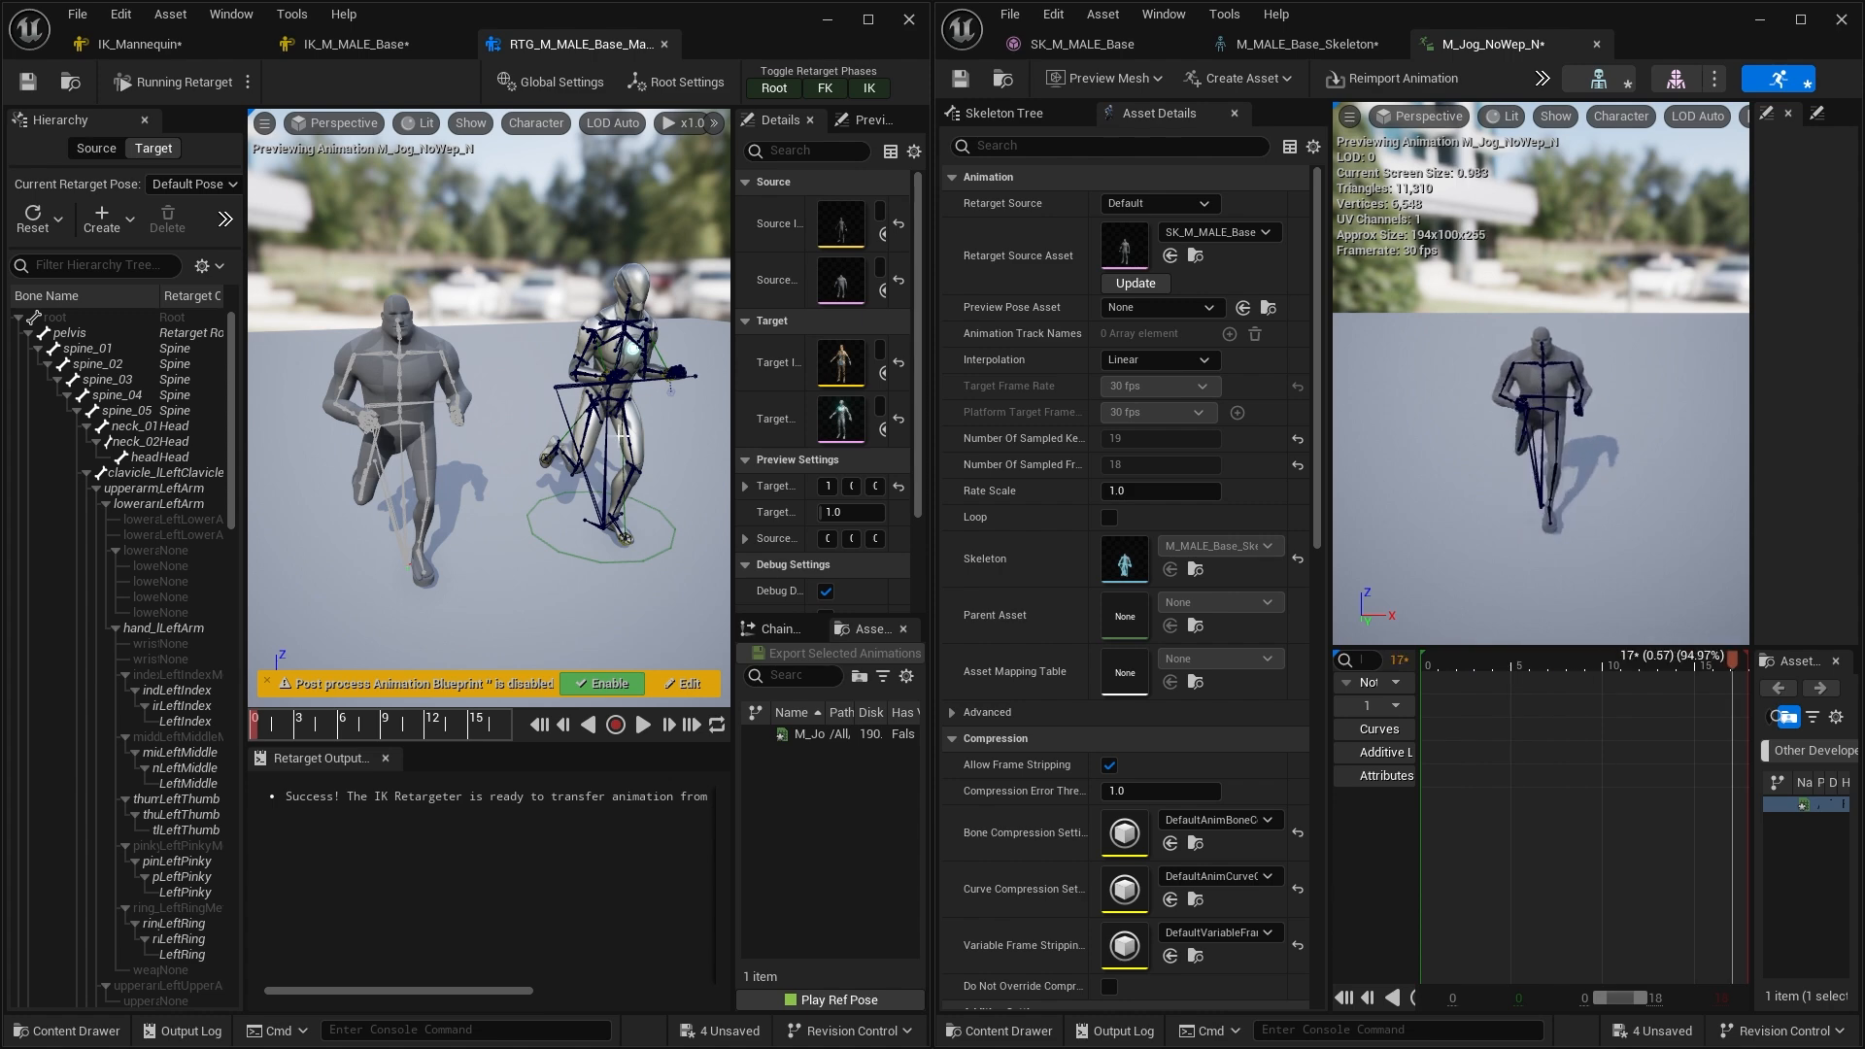
pyautogui.keyDown('alt'); pyautogui.moveTo(585, 637); pyautogui.dragTo(691, 594); pyautogui.keyUp('alt')
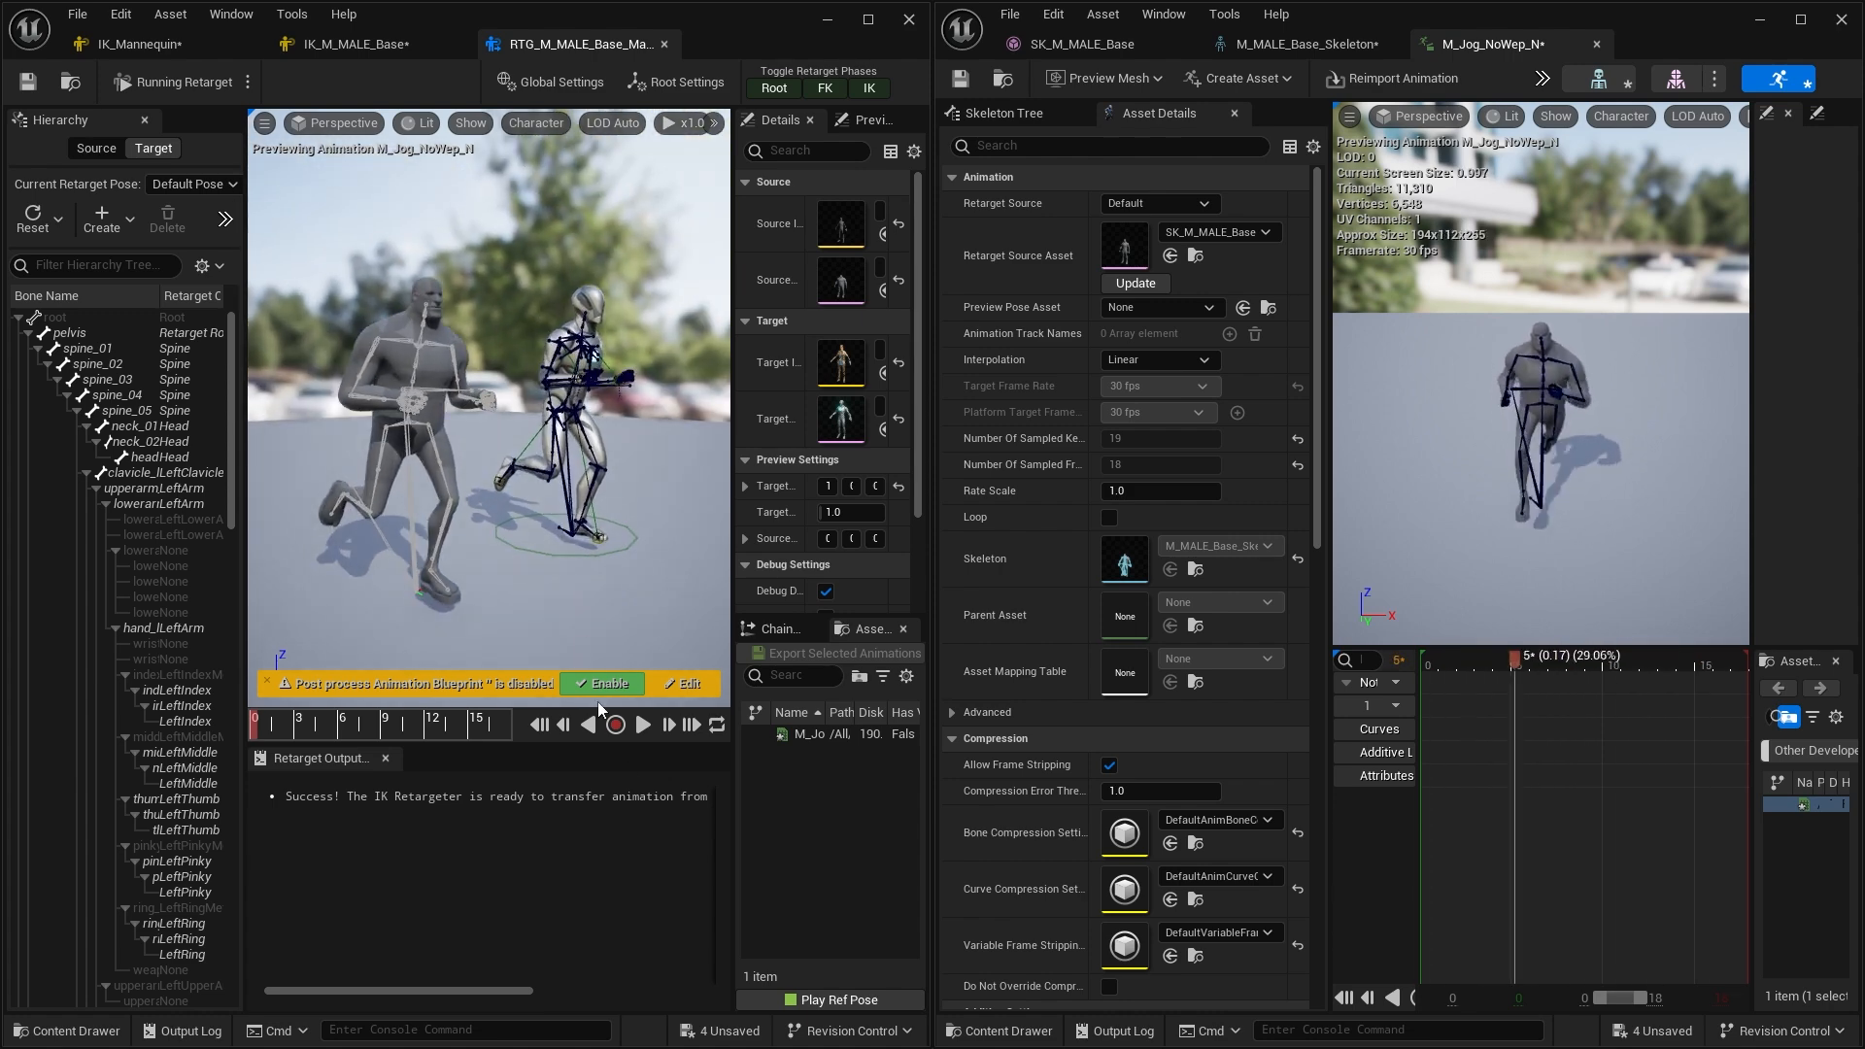
pyautogui.click(639, 727)
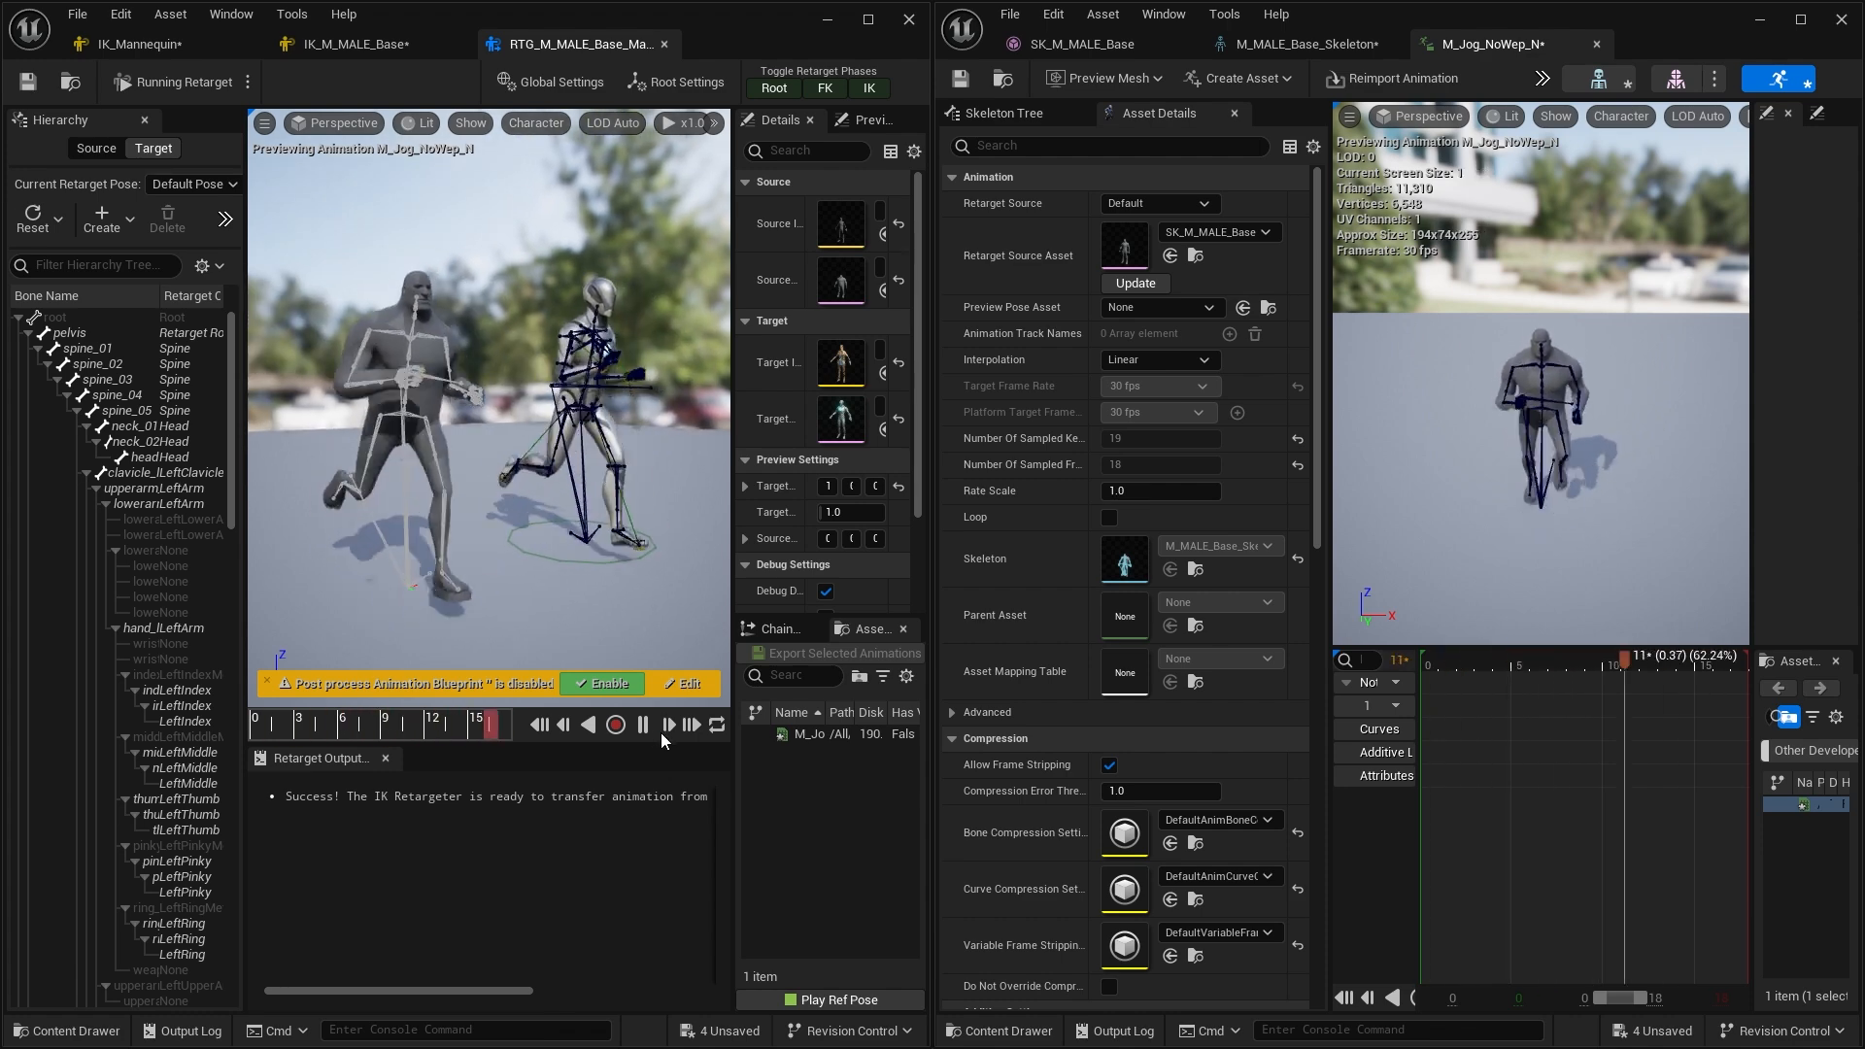
pyautogui.click(642, 724)
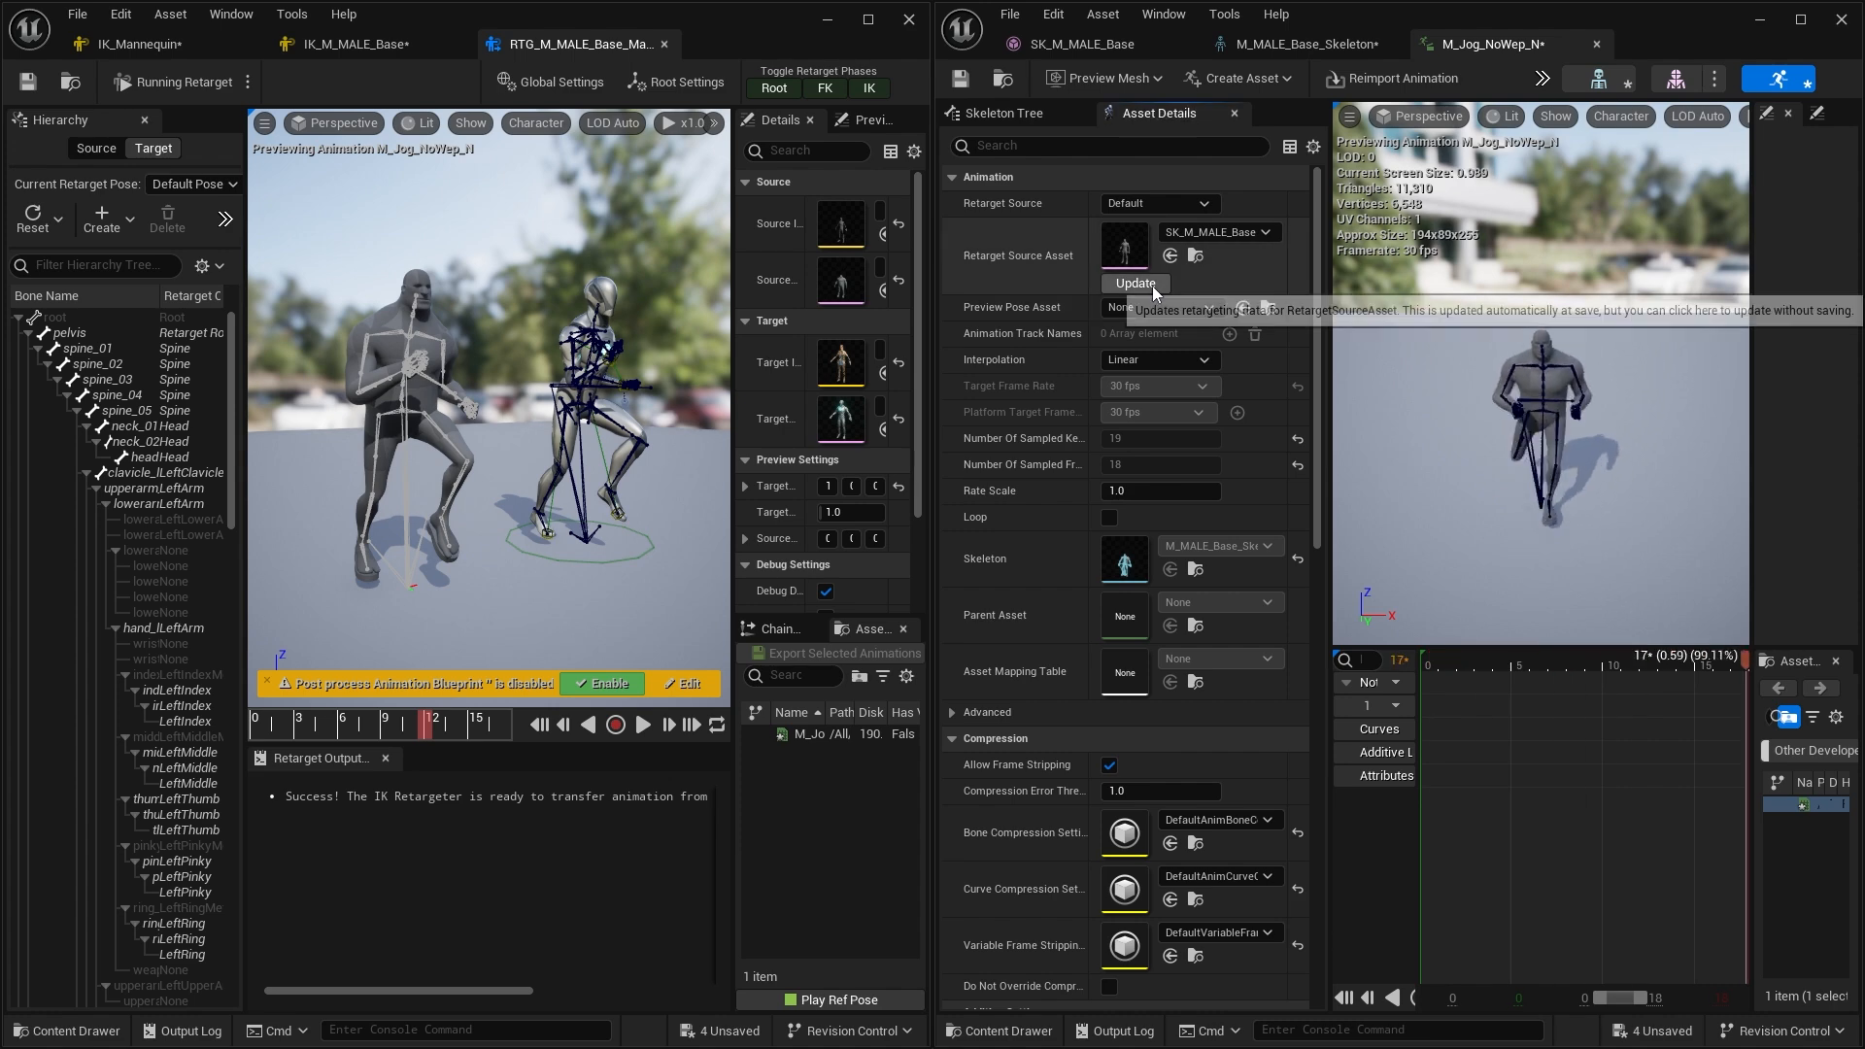
# Clear the Retarget Source Asset and assign SK_M_MALE_Base to it again
pyautogui.click(1216, 232)
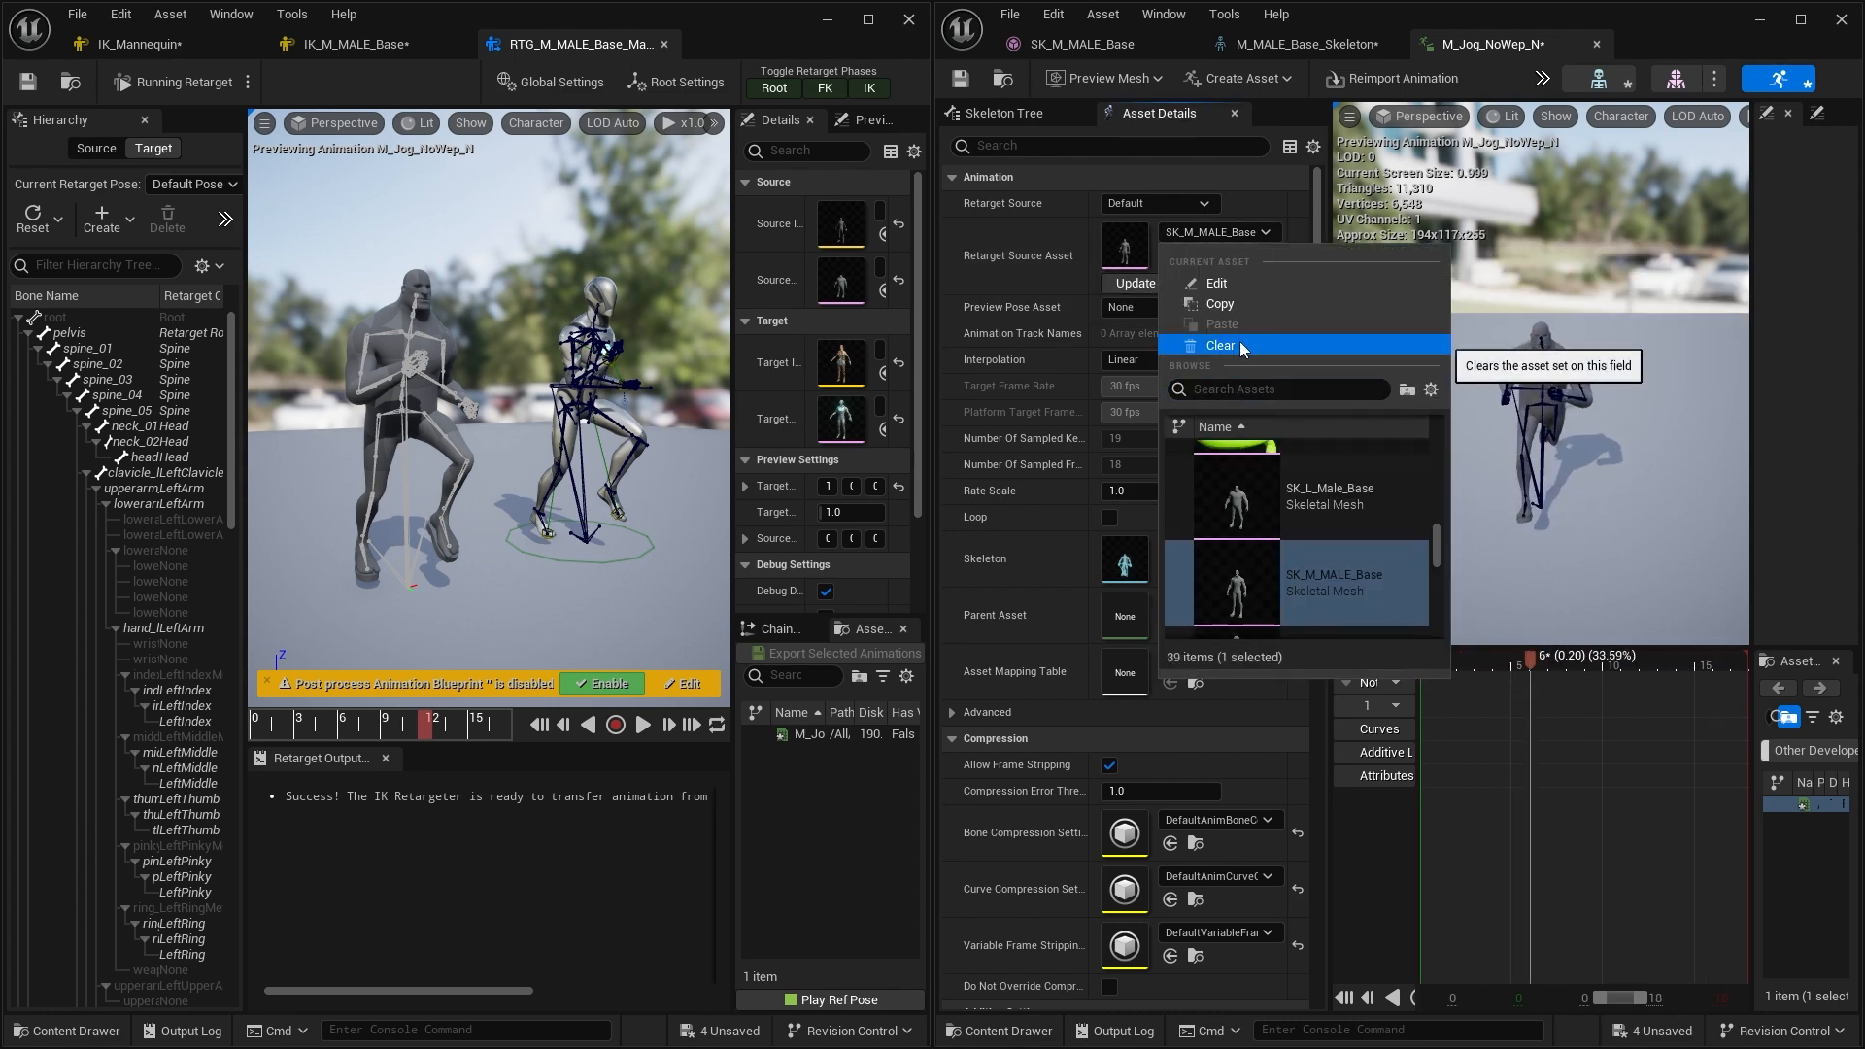
pyautogui.click(1220, 346)
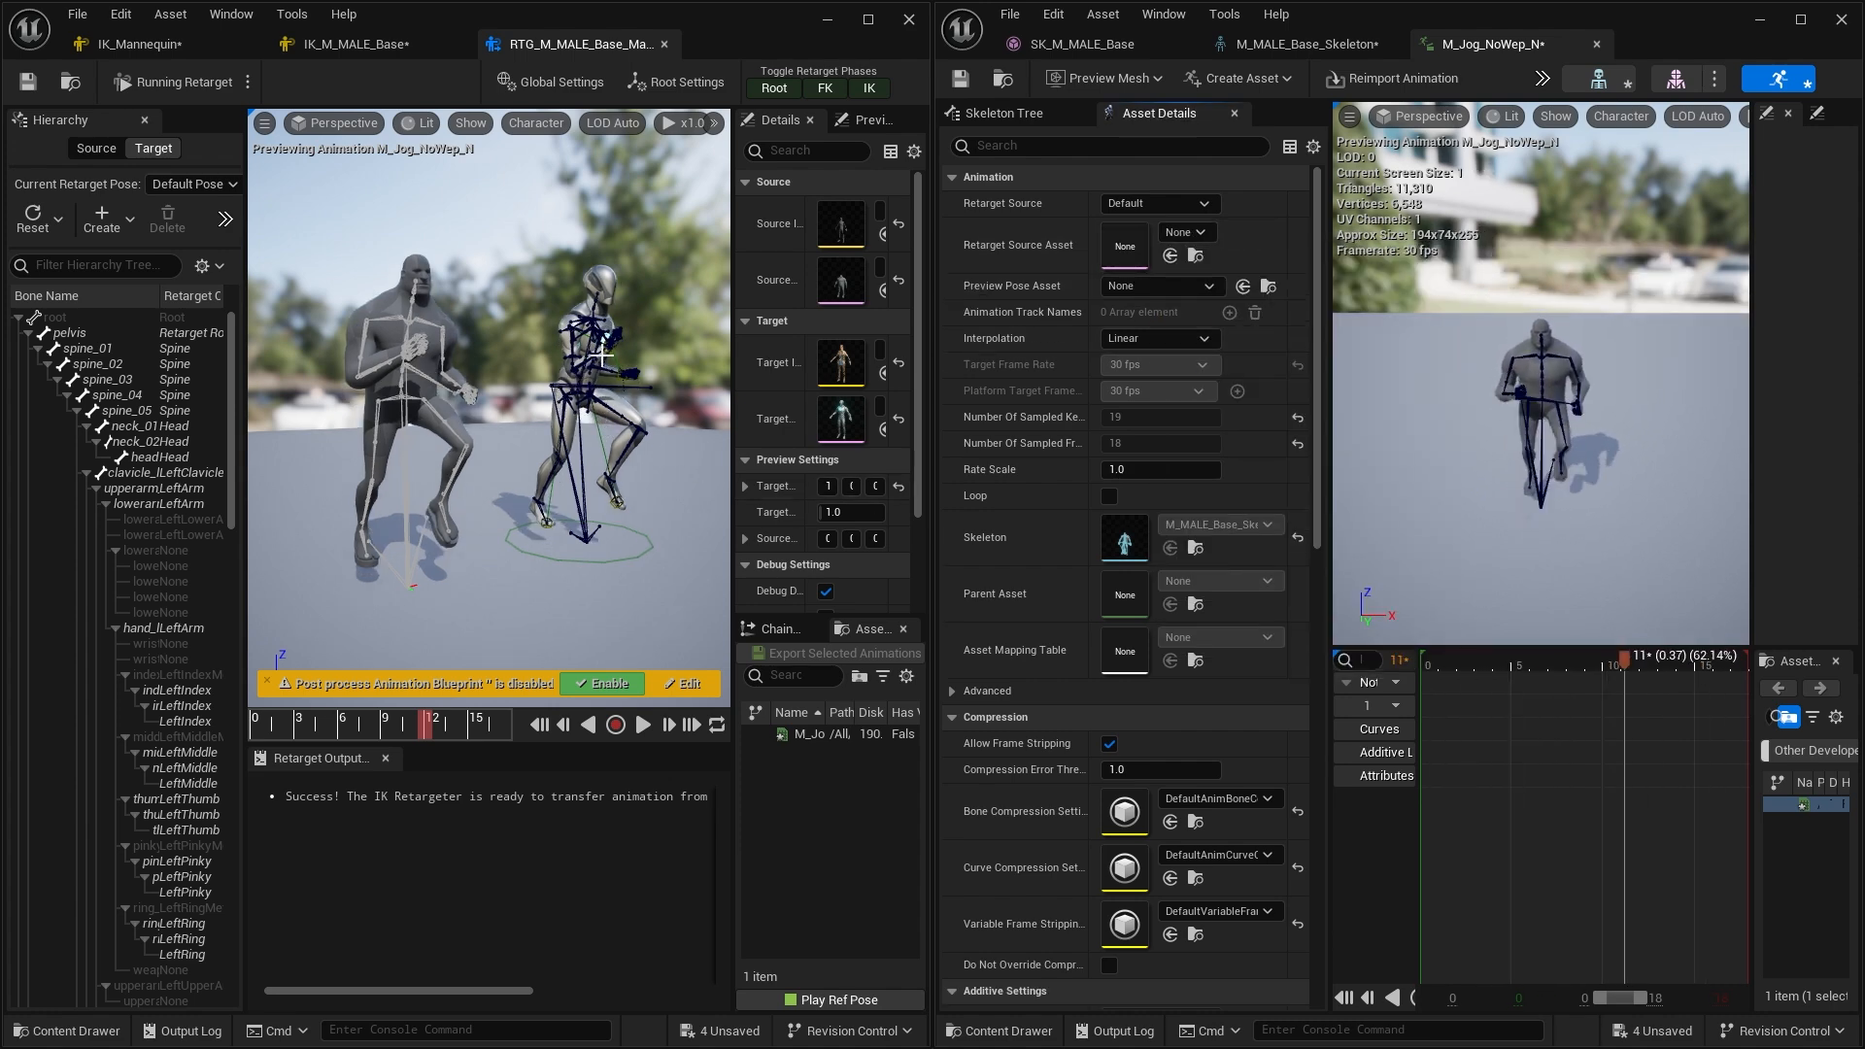
pyautogui.click(1210, 233)
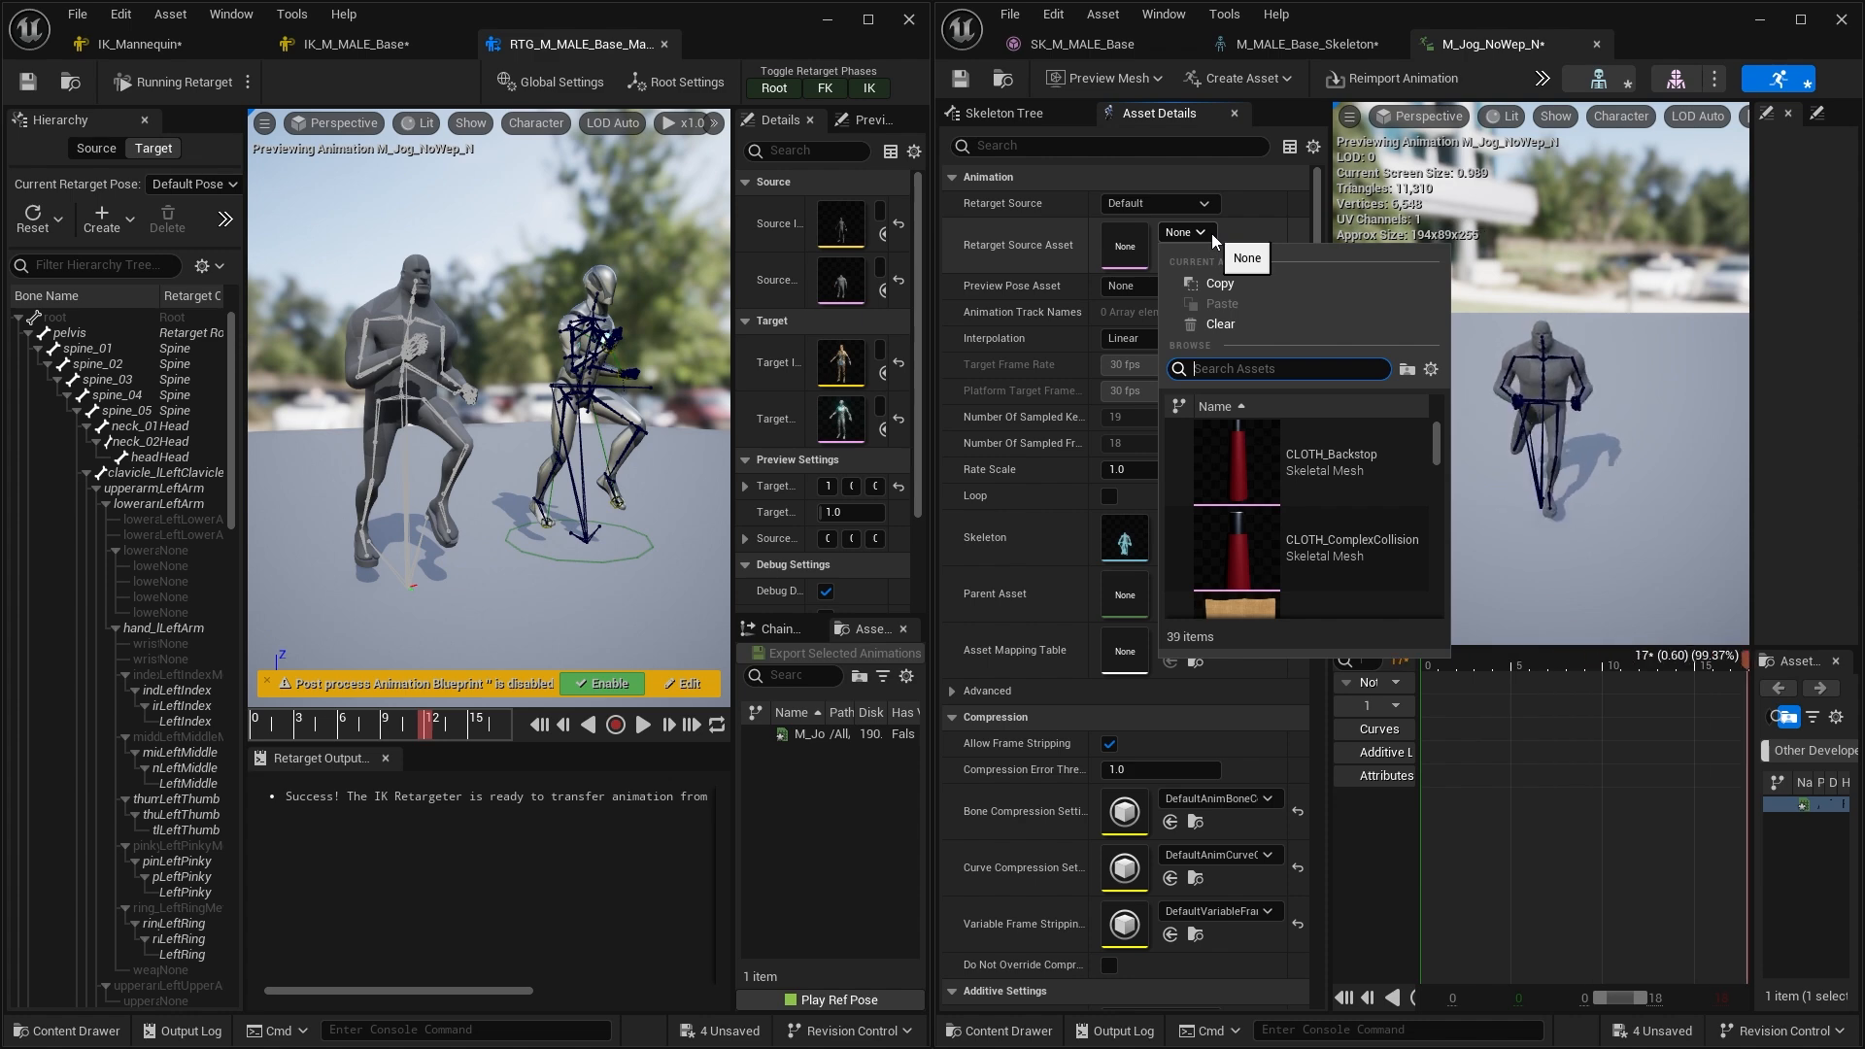
pyautogui.write('M_me')
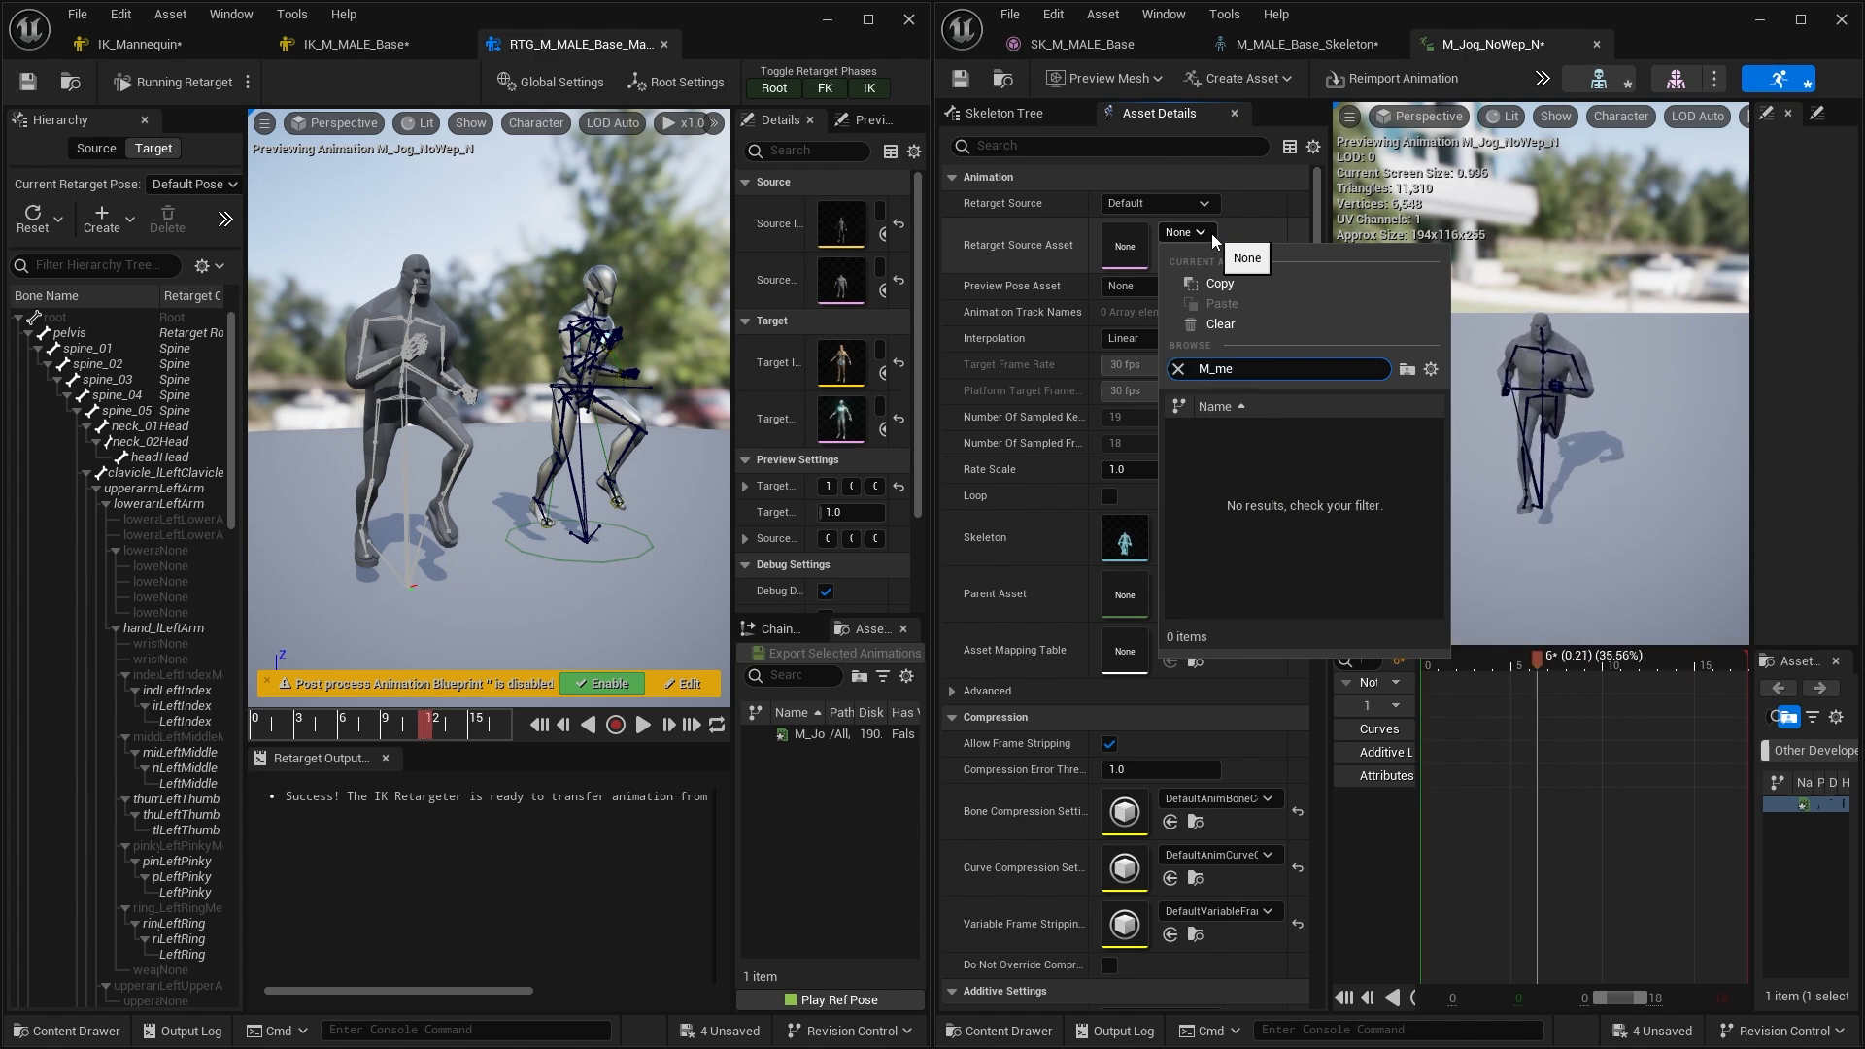
pyautogui.press('BackSpace')
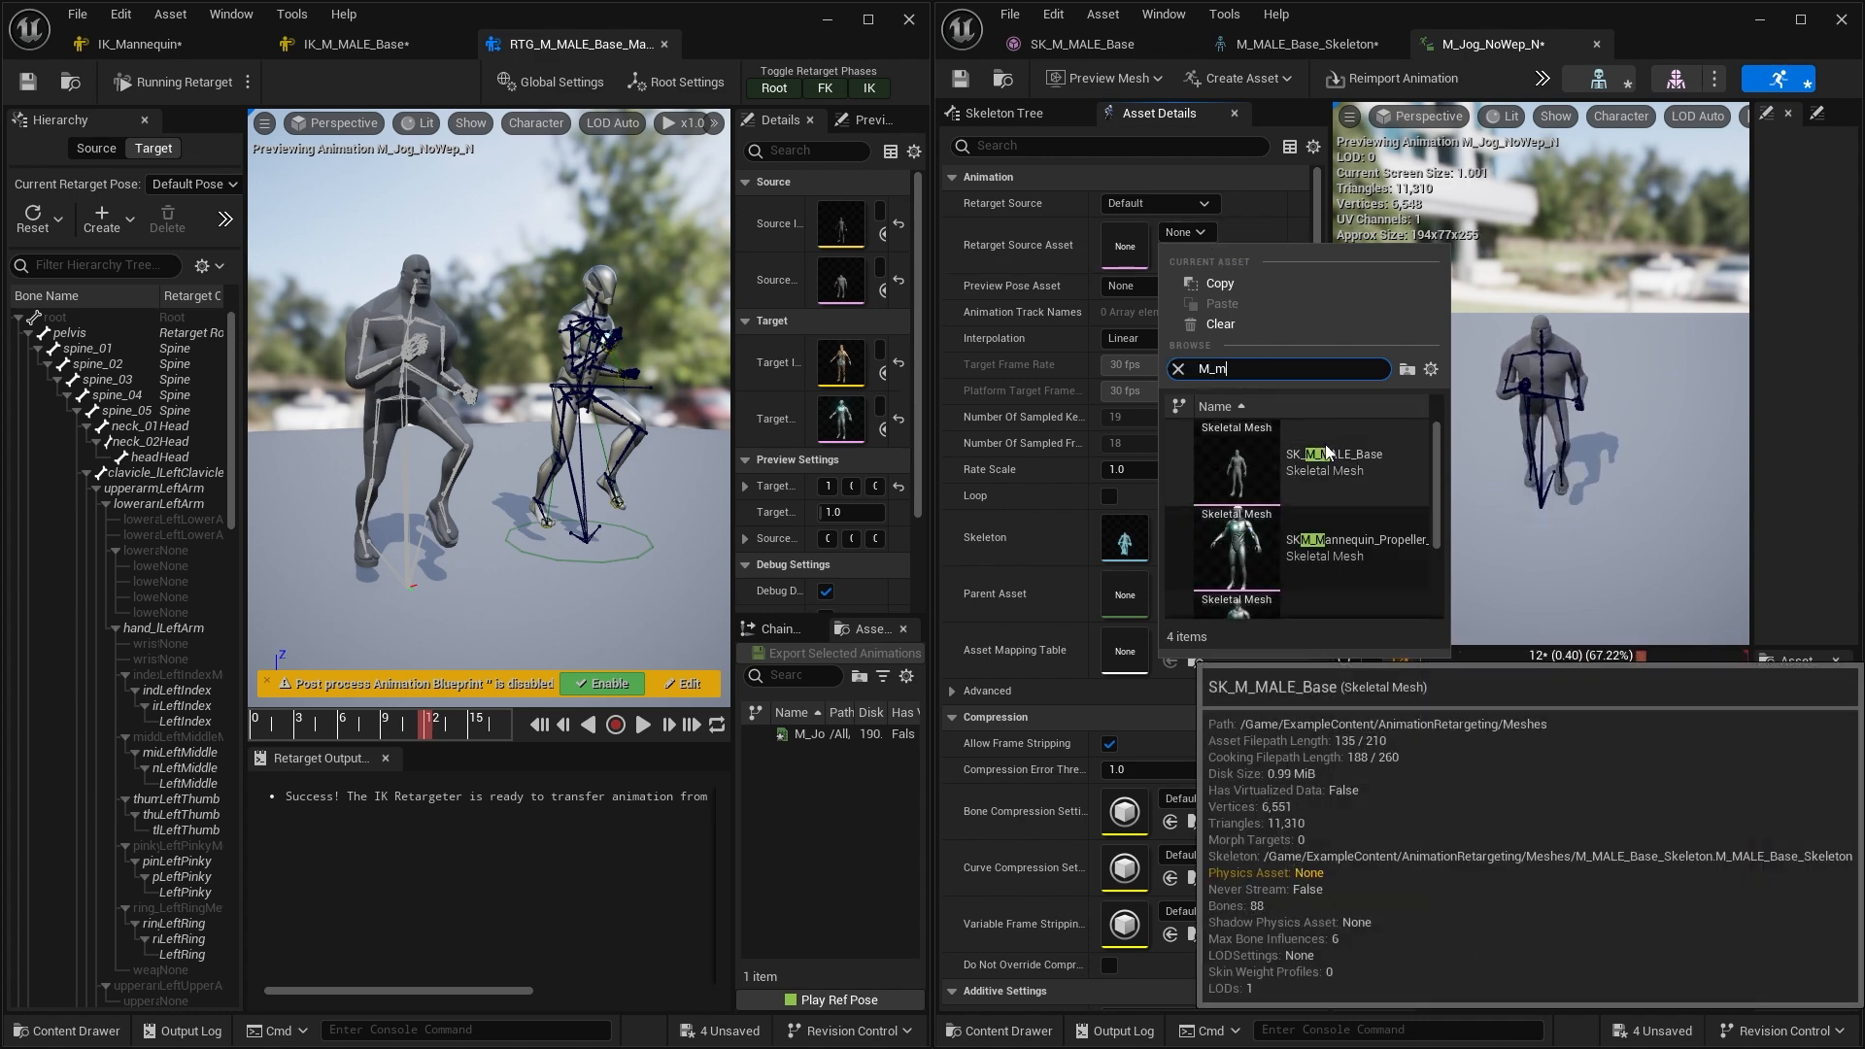
pyautogui.click(1326, 452)
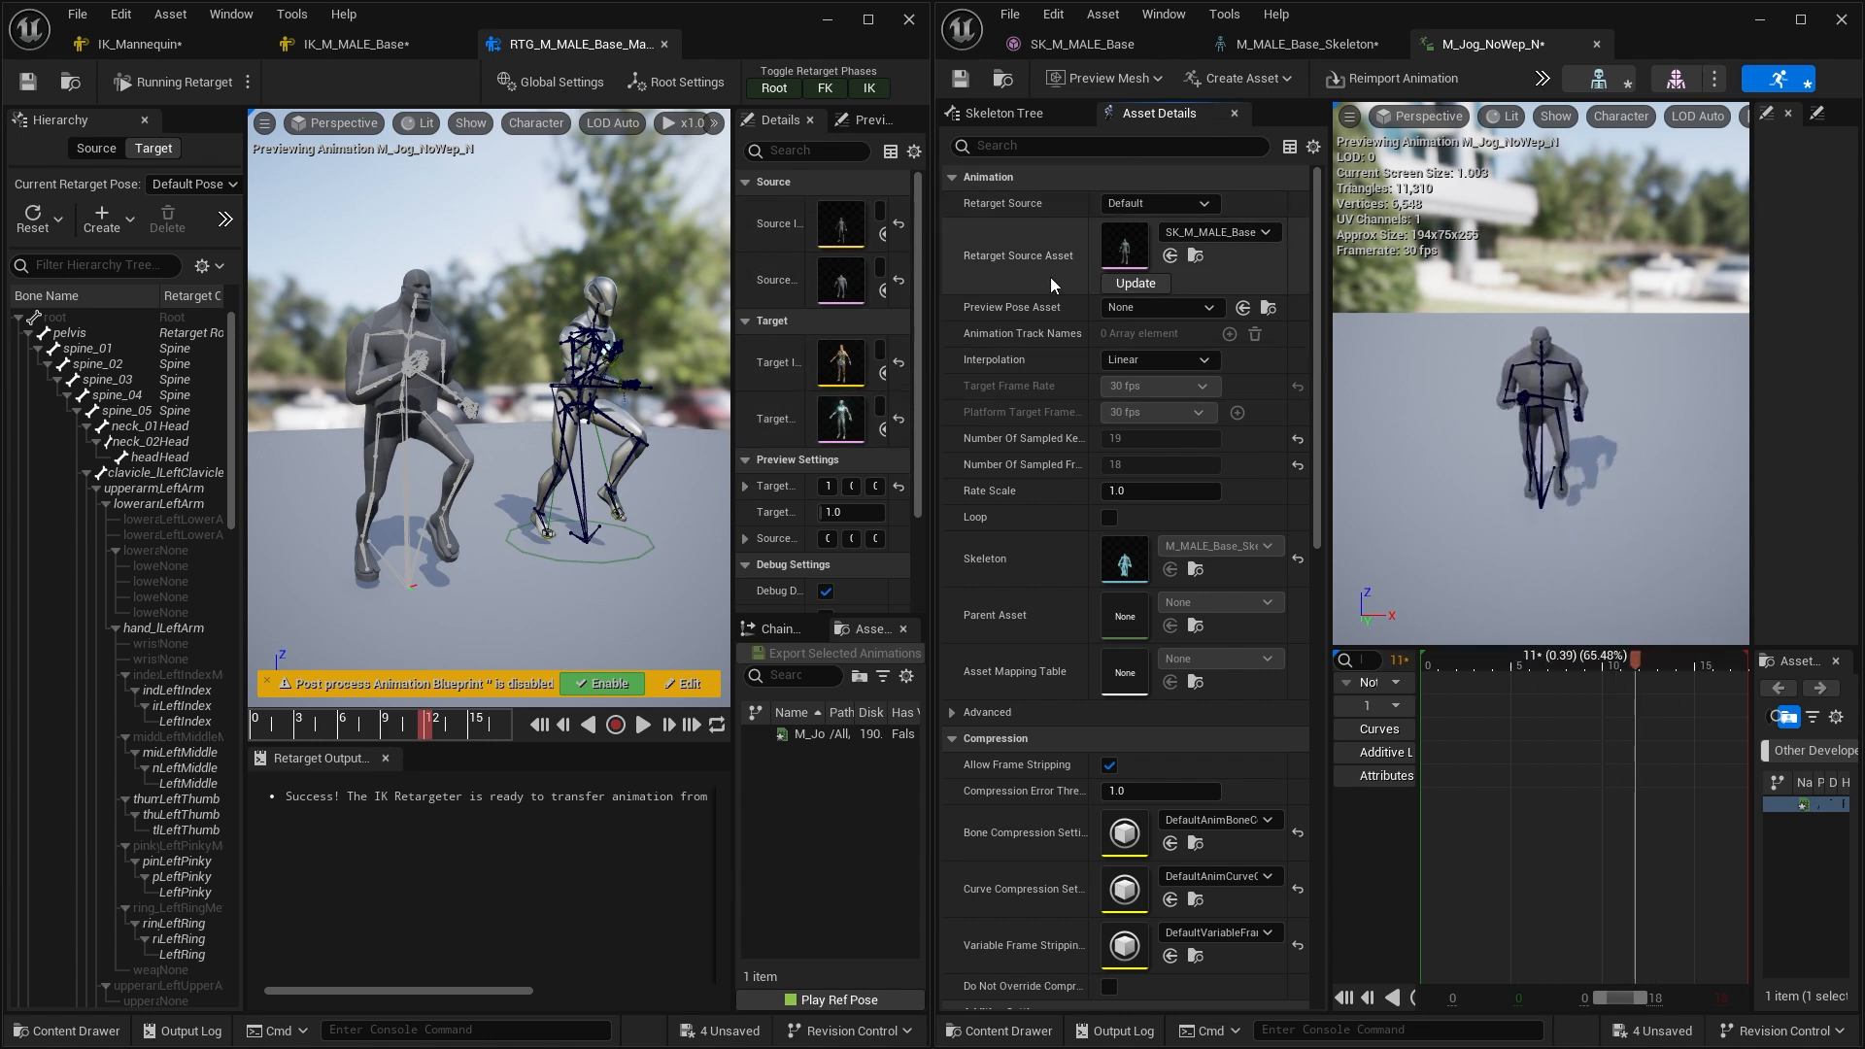
pyautogui.click(1349, 48)
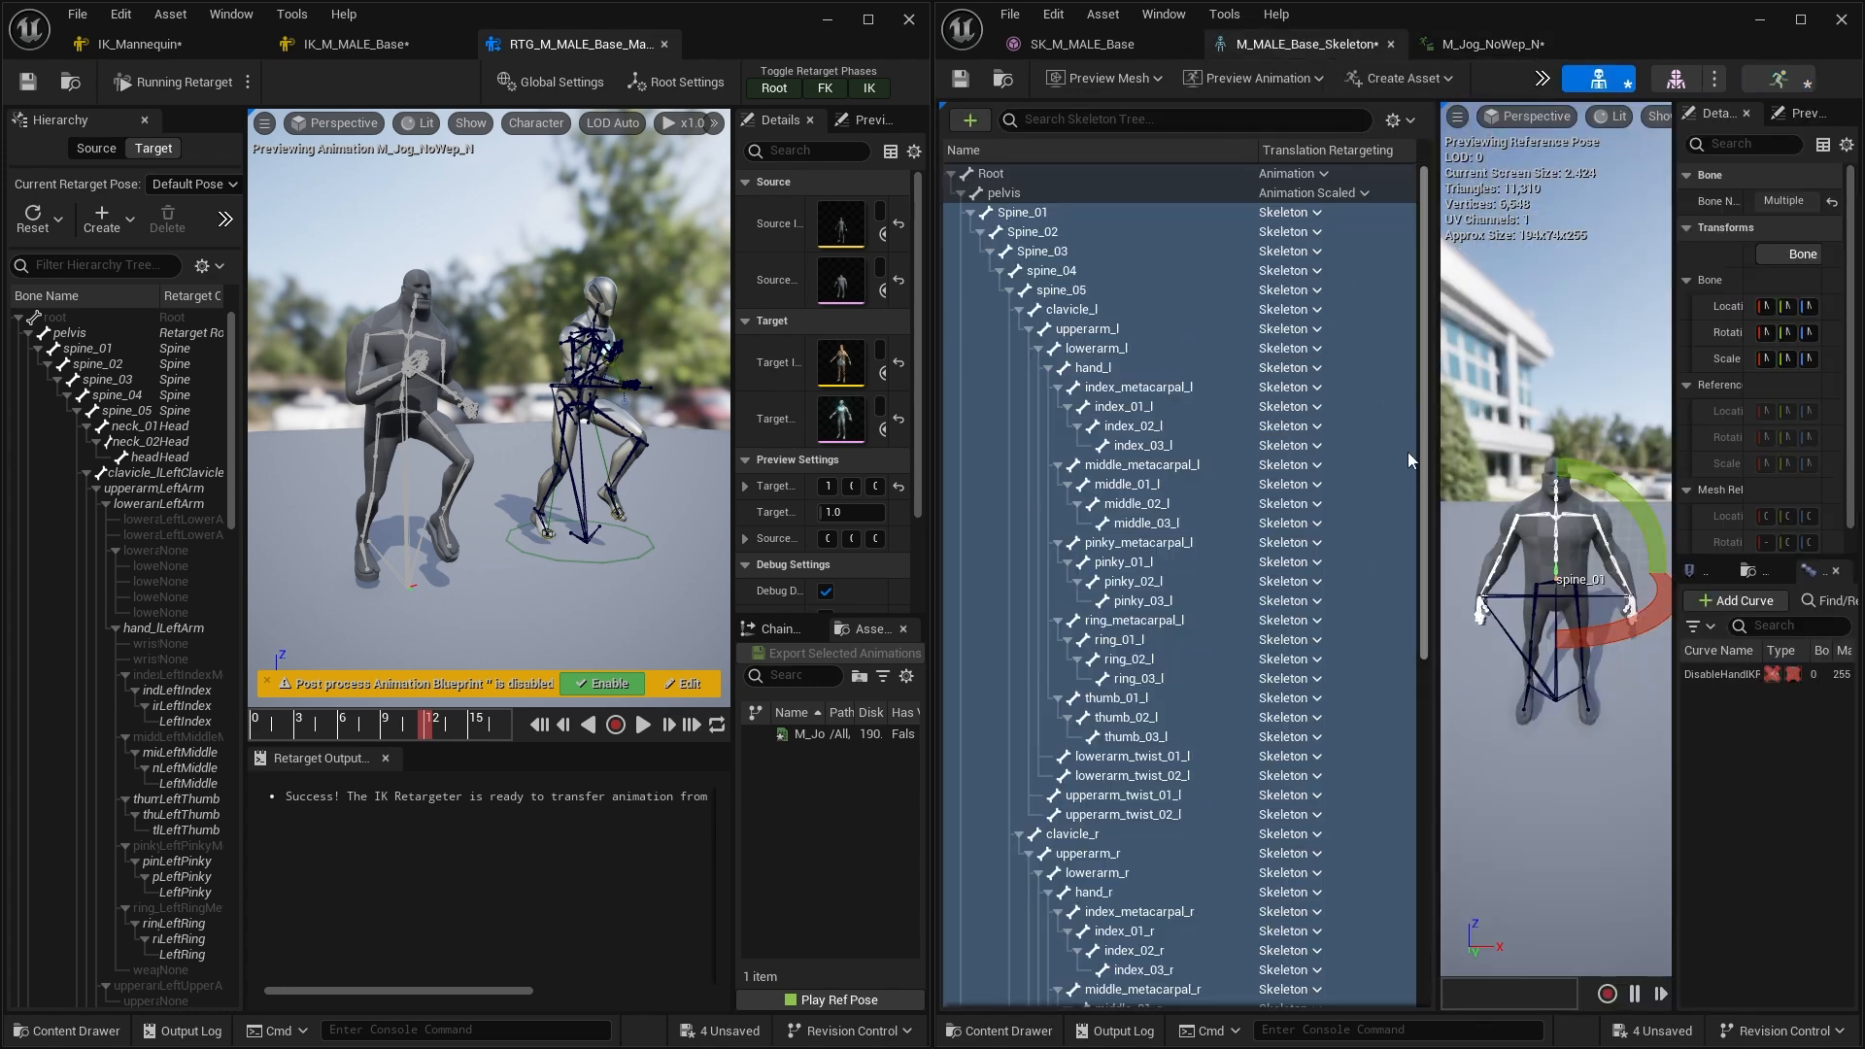
pyautogui.scroll(-3, 1399, 470)
pyautogui.scroll(3, 1394, 466)
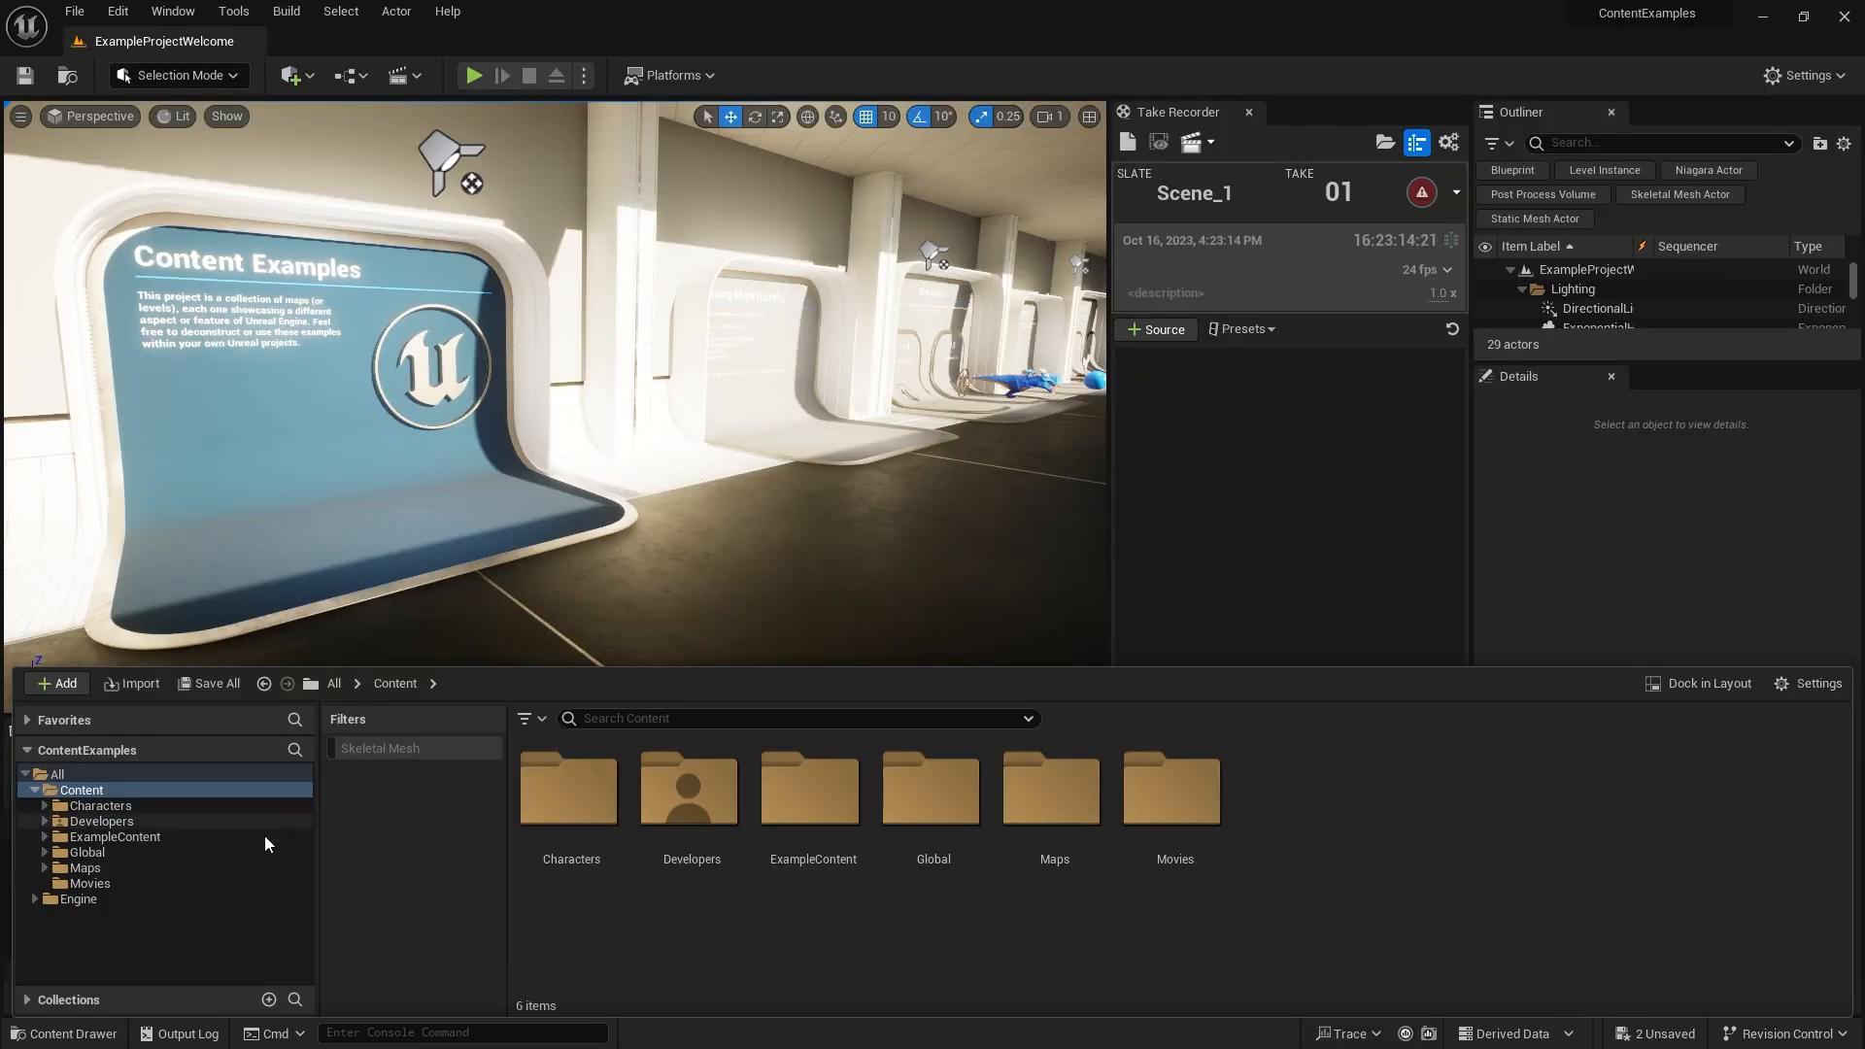
# Browse the Content Browser folders to ExampleContent's Animation_Basics folder
pyautogui.click(46, 806)
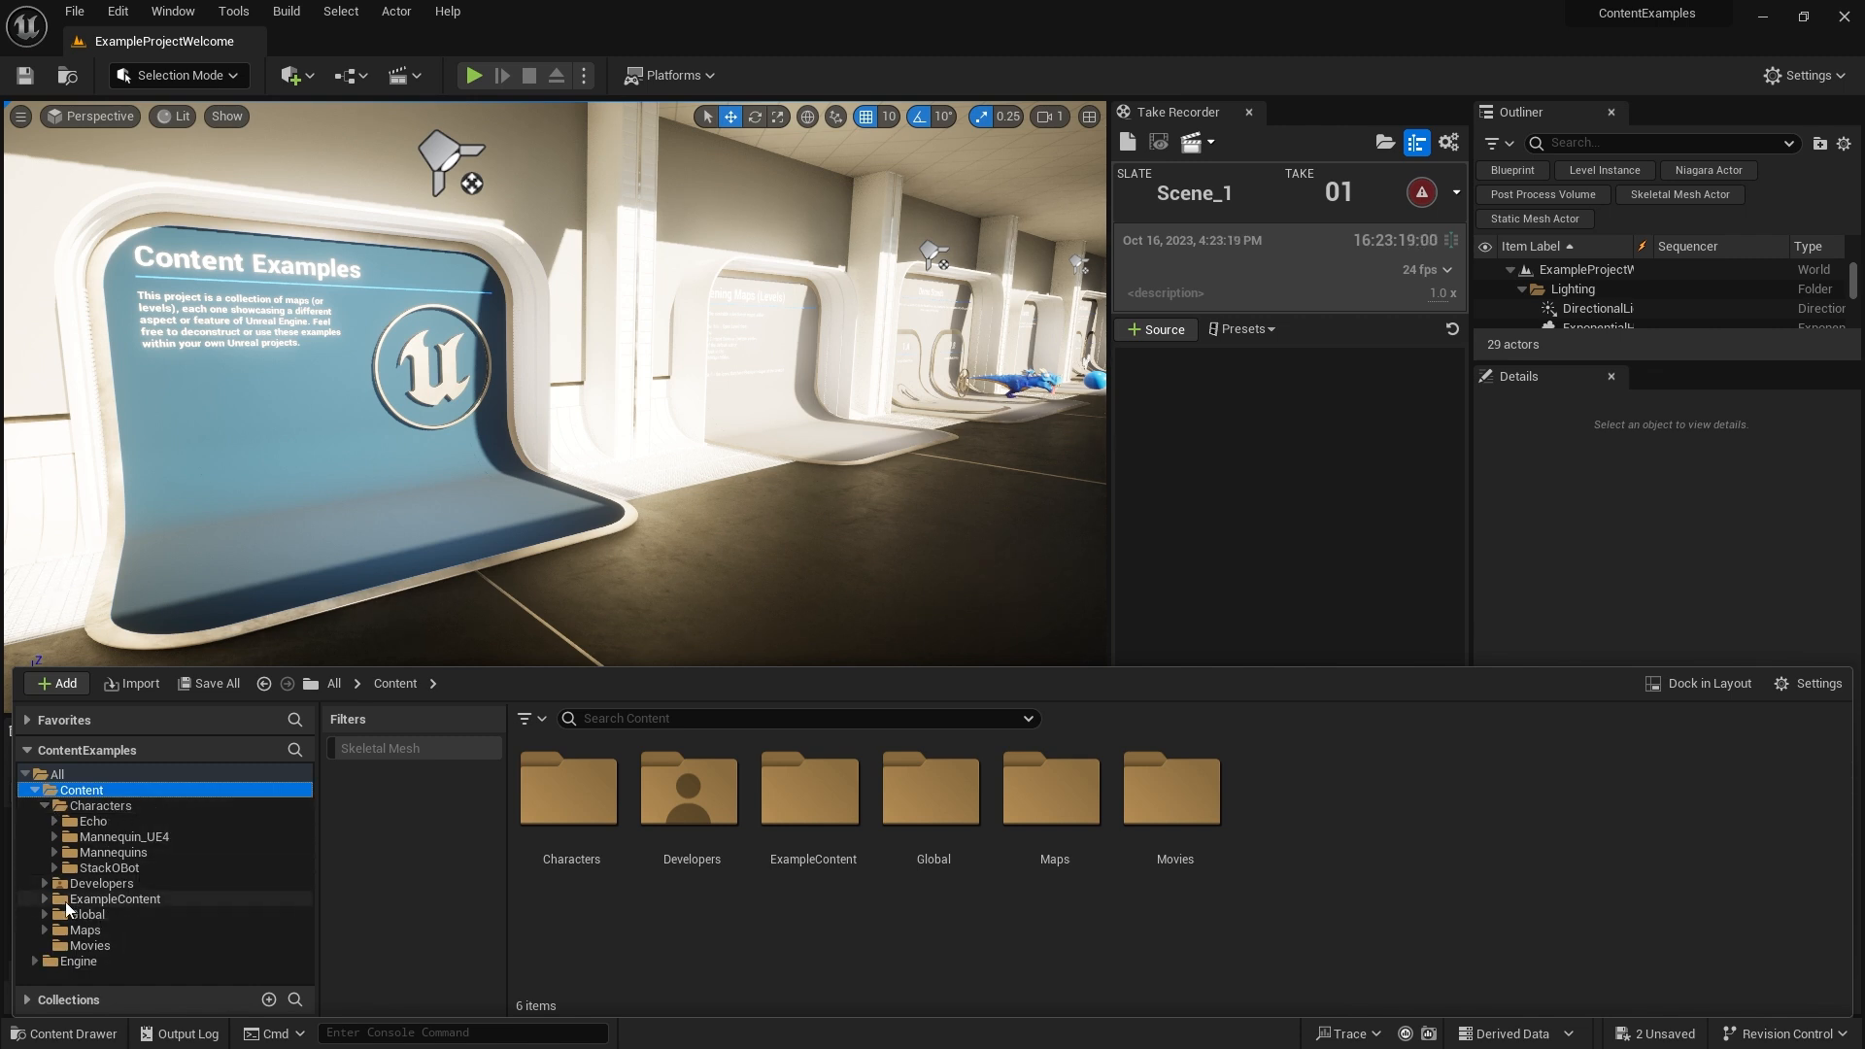
pyautogui.click(44, 899)
pyautogui.scroll(-1, 120, 901)
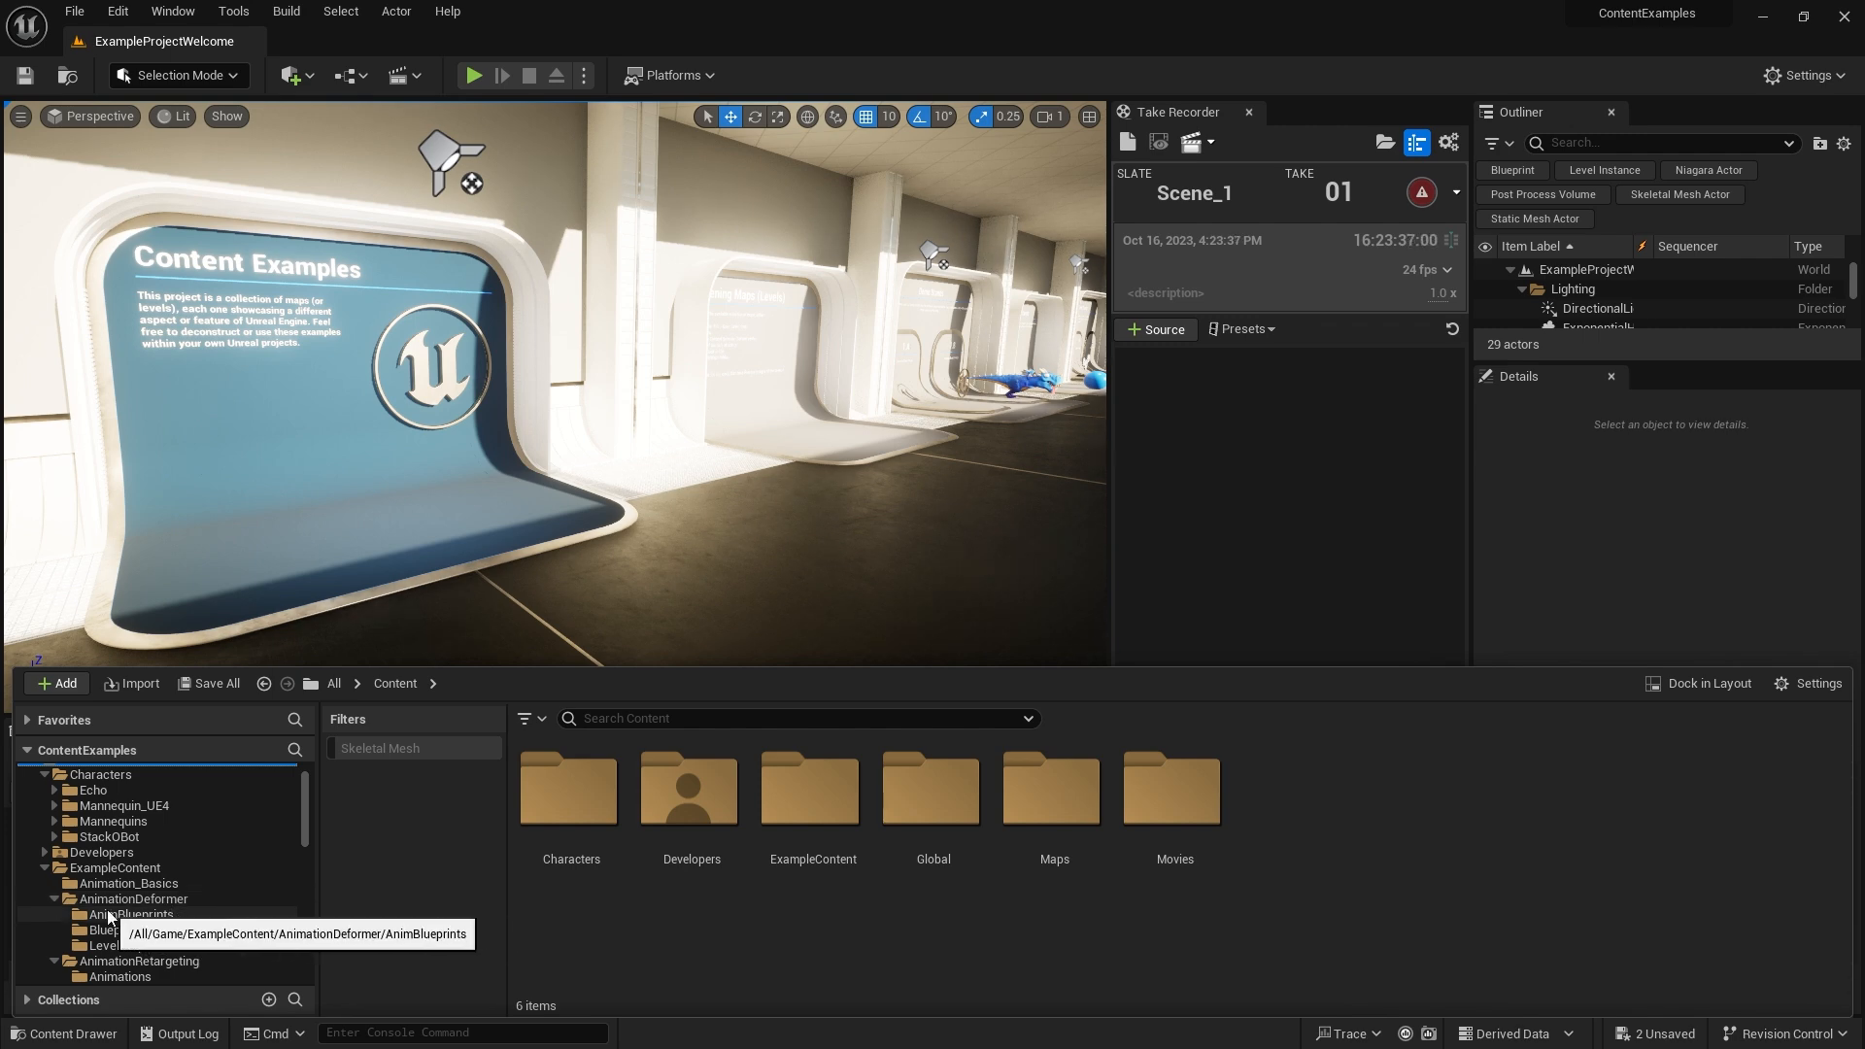
pyautogui.click(52, 898)
pyautogui.click(121, 883)
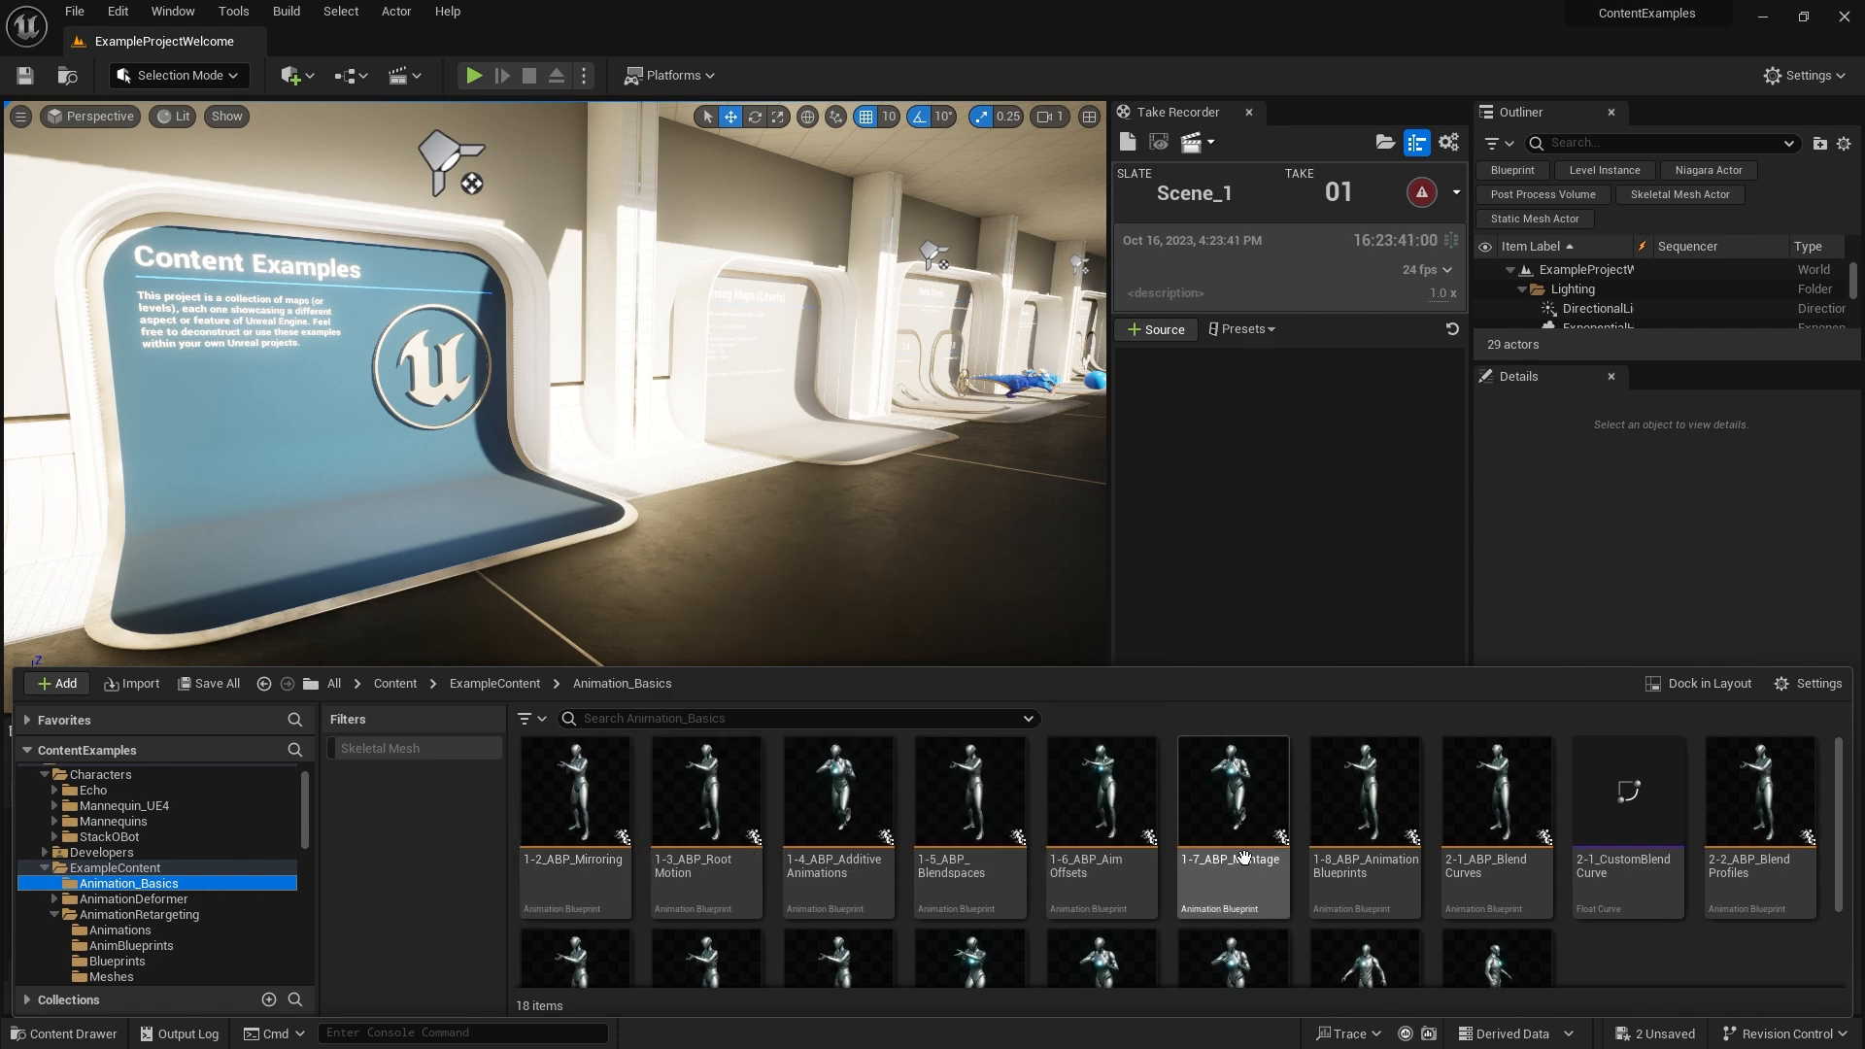
# Duplicate and retarget 1-2_ABP_Mirroring and 1-3_ABP_RootMotion to Starfish using RTG_Mannequin_Starfish, saving into /Game
pyautogui.click(589, 837)
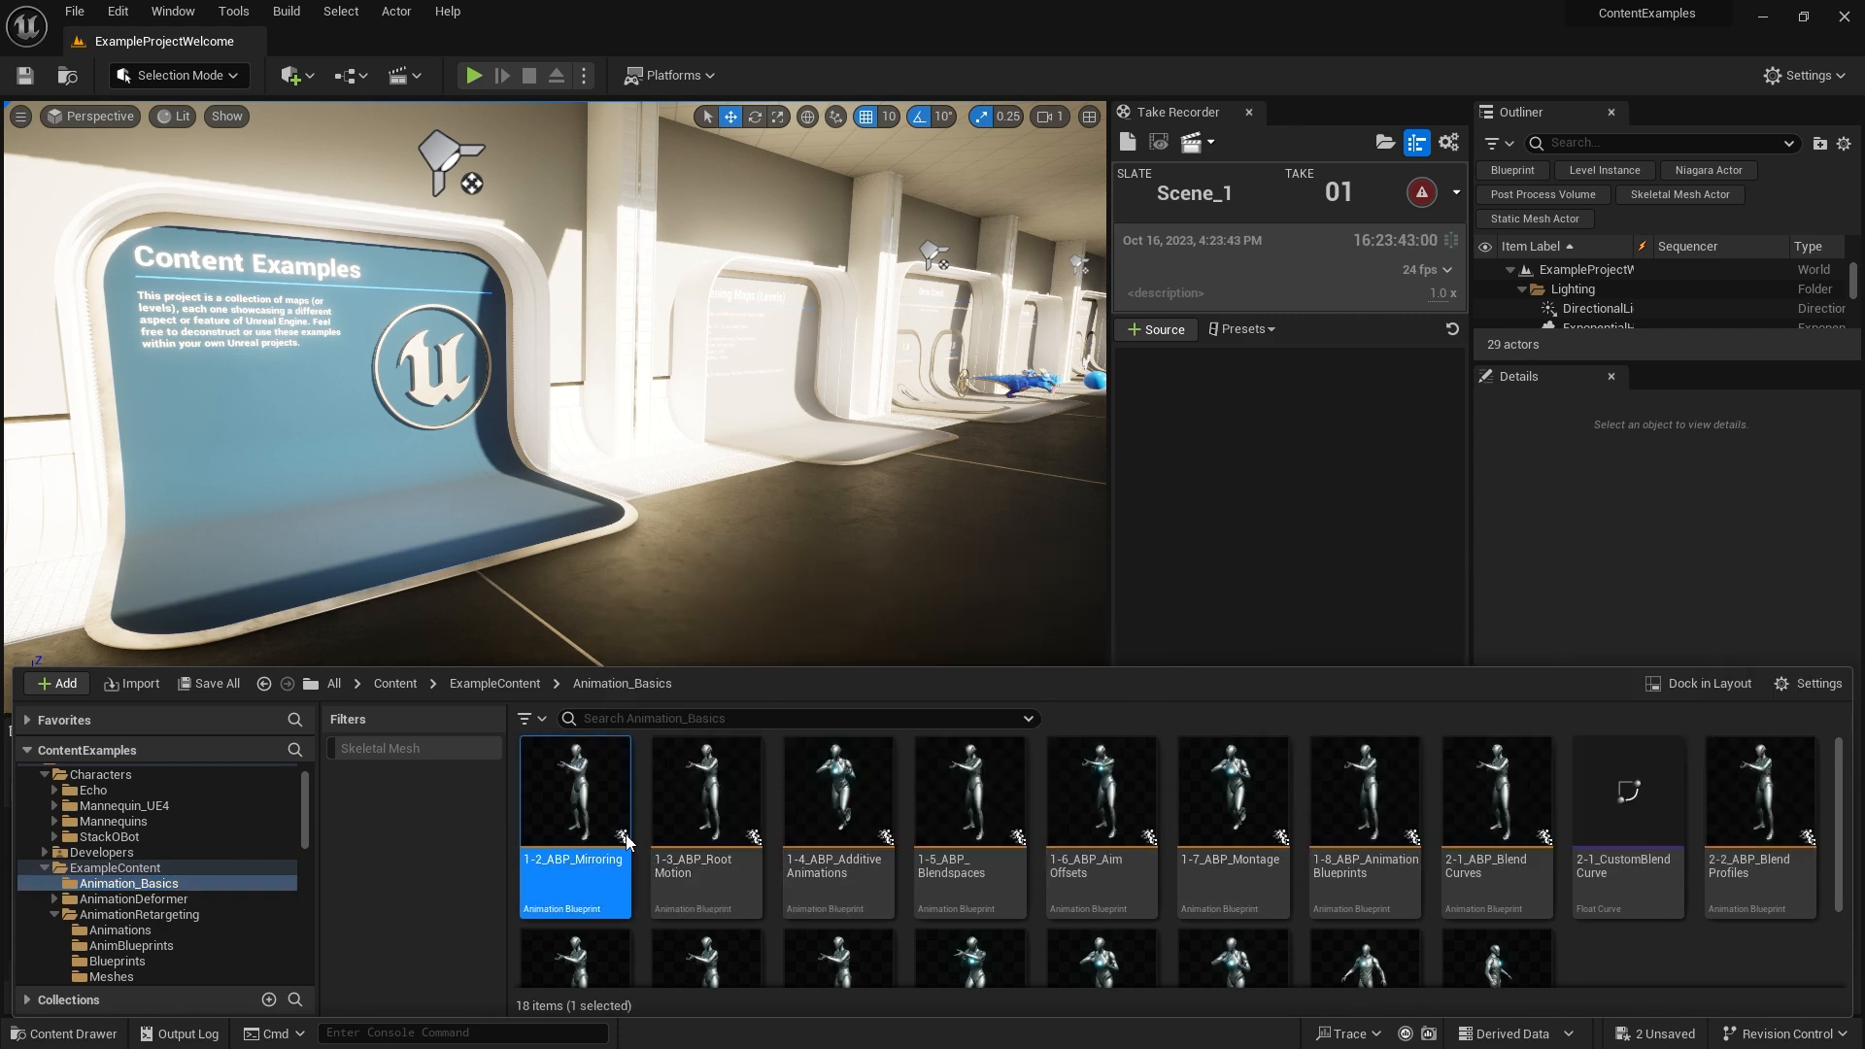
pyautogui.keyDown('ctrl'); pyautogui.click(720, 876); pyautogui.keyUp('ctrl')
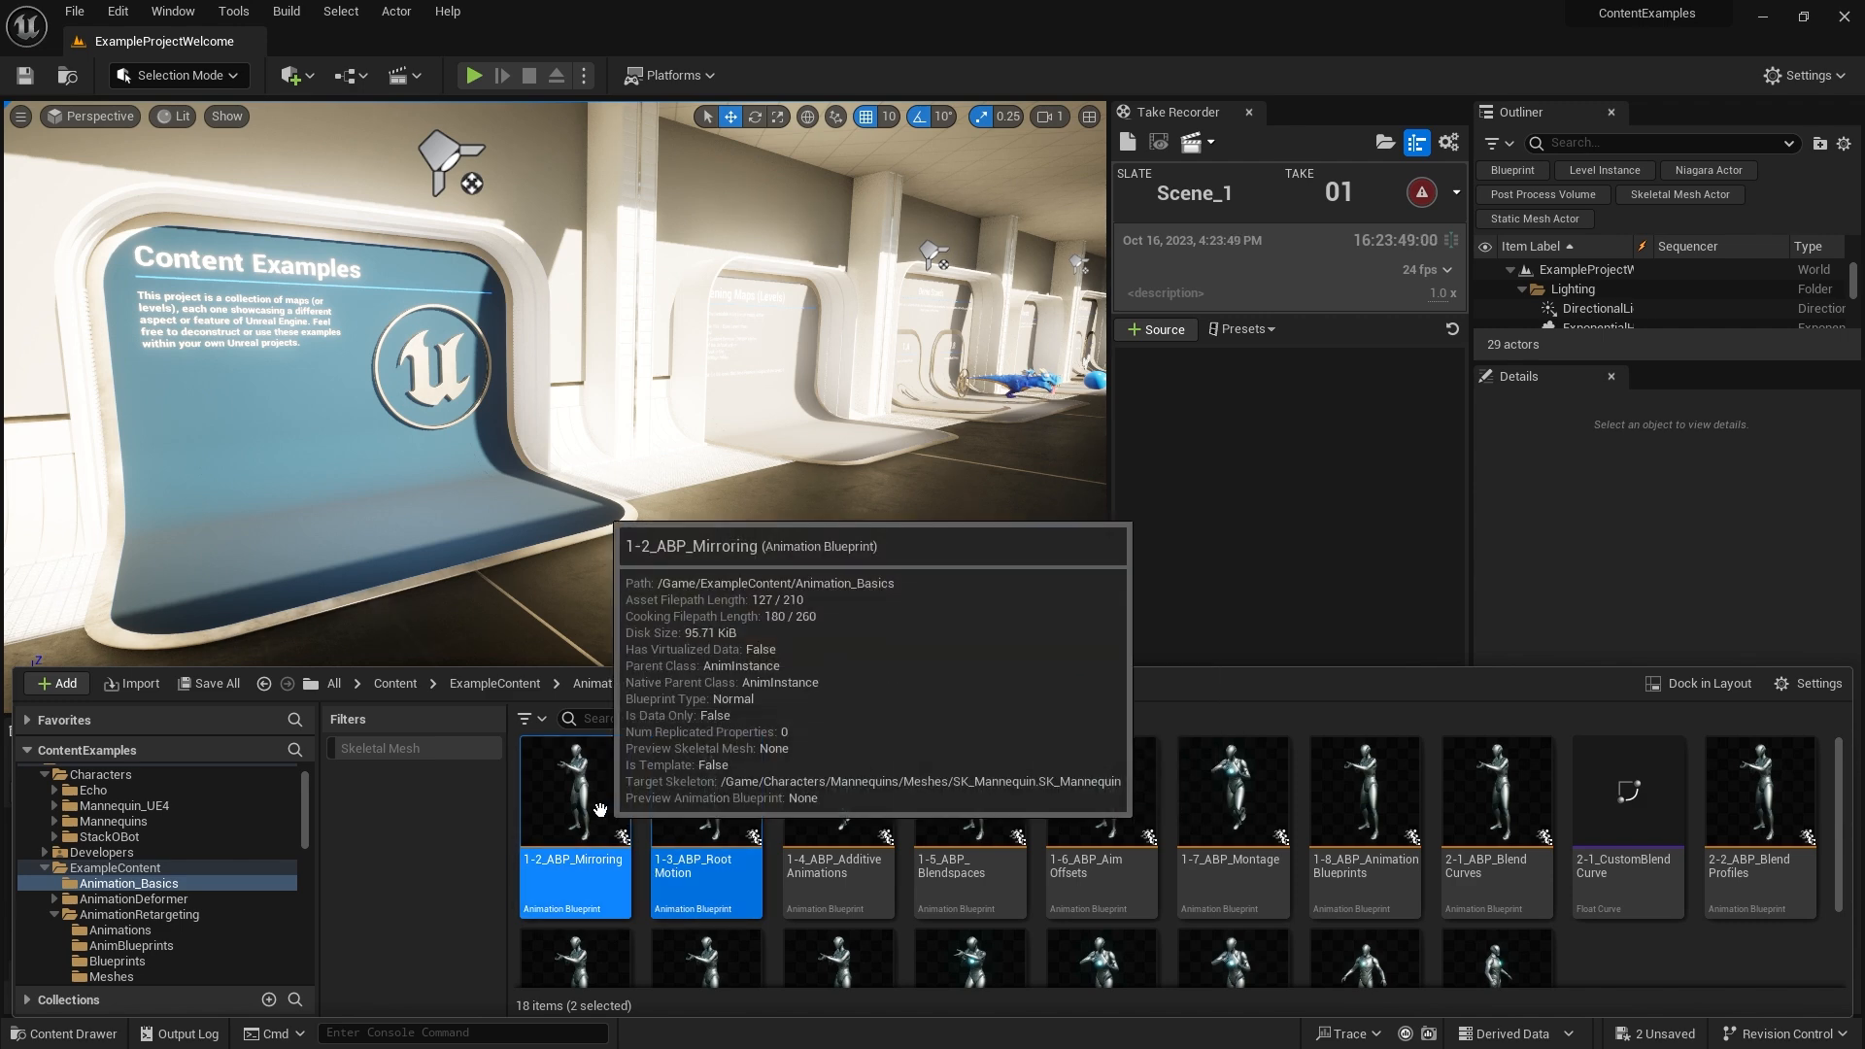
pyautogui.rightClick(609, 804)
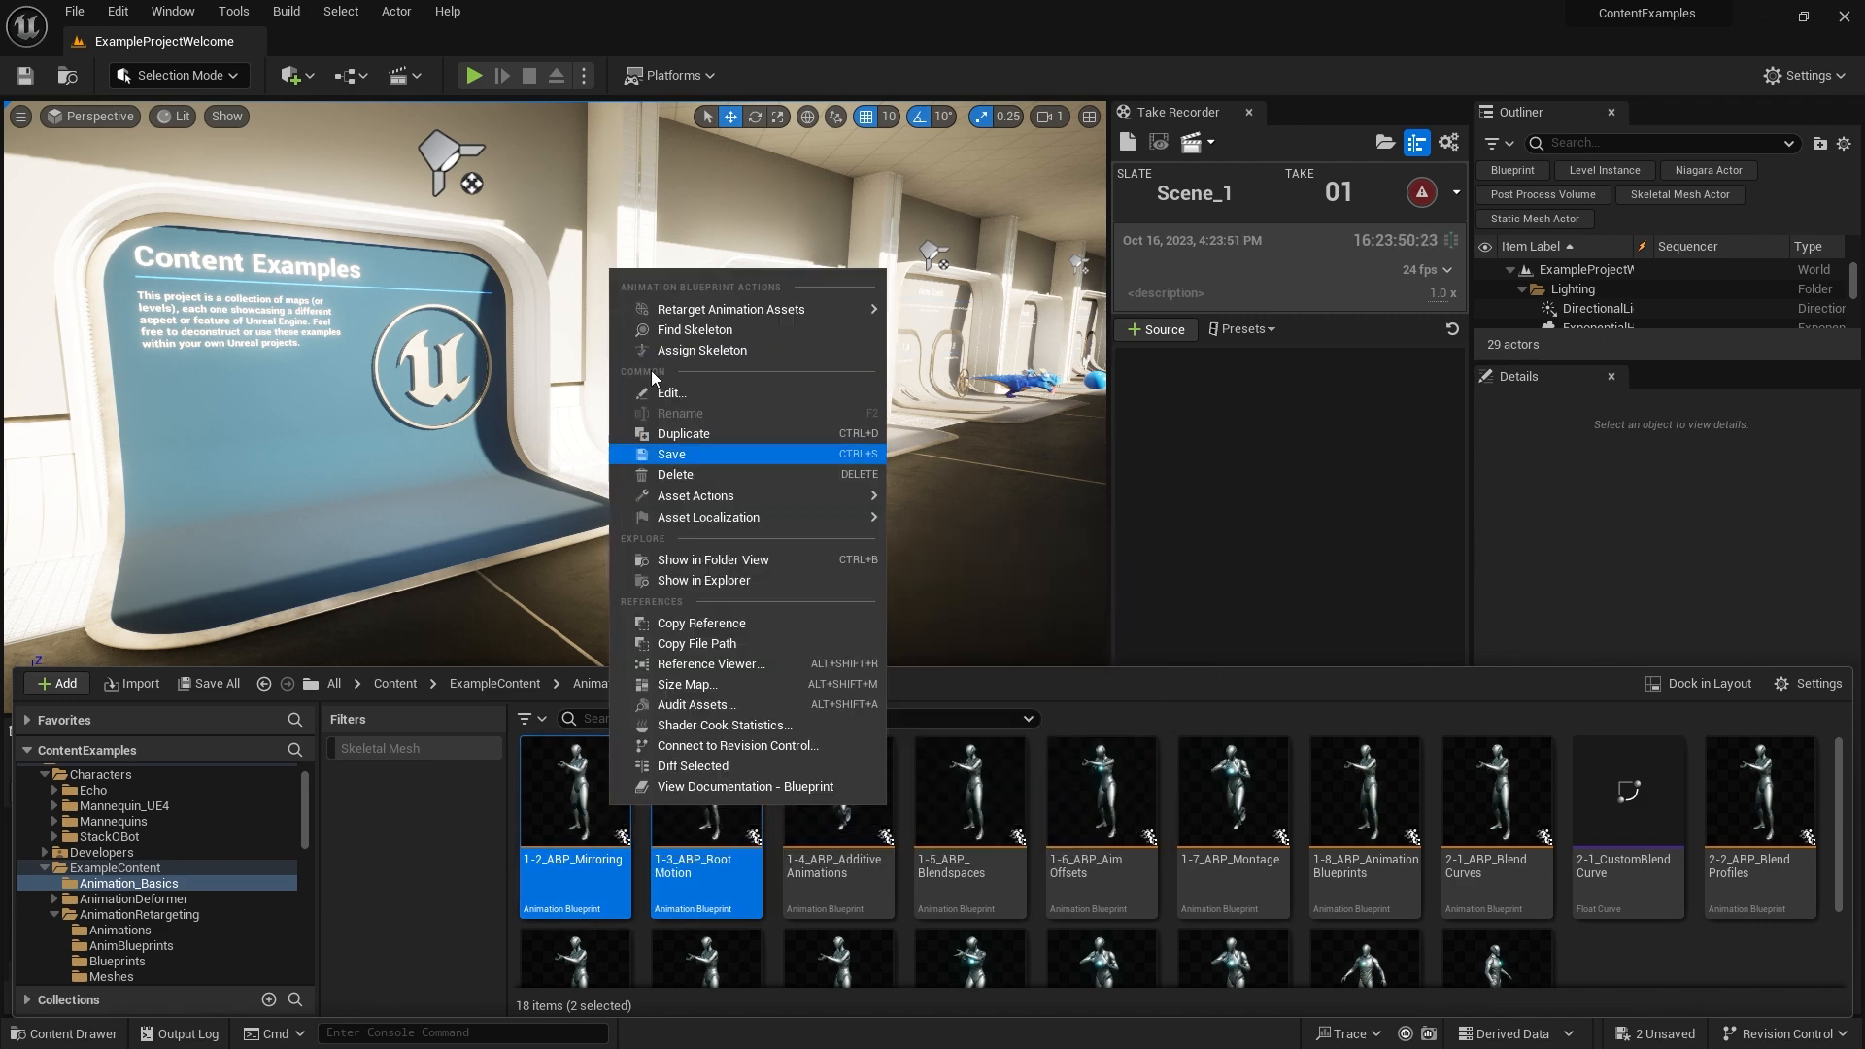
pyautogui.moveTo(824, 317)
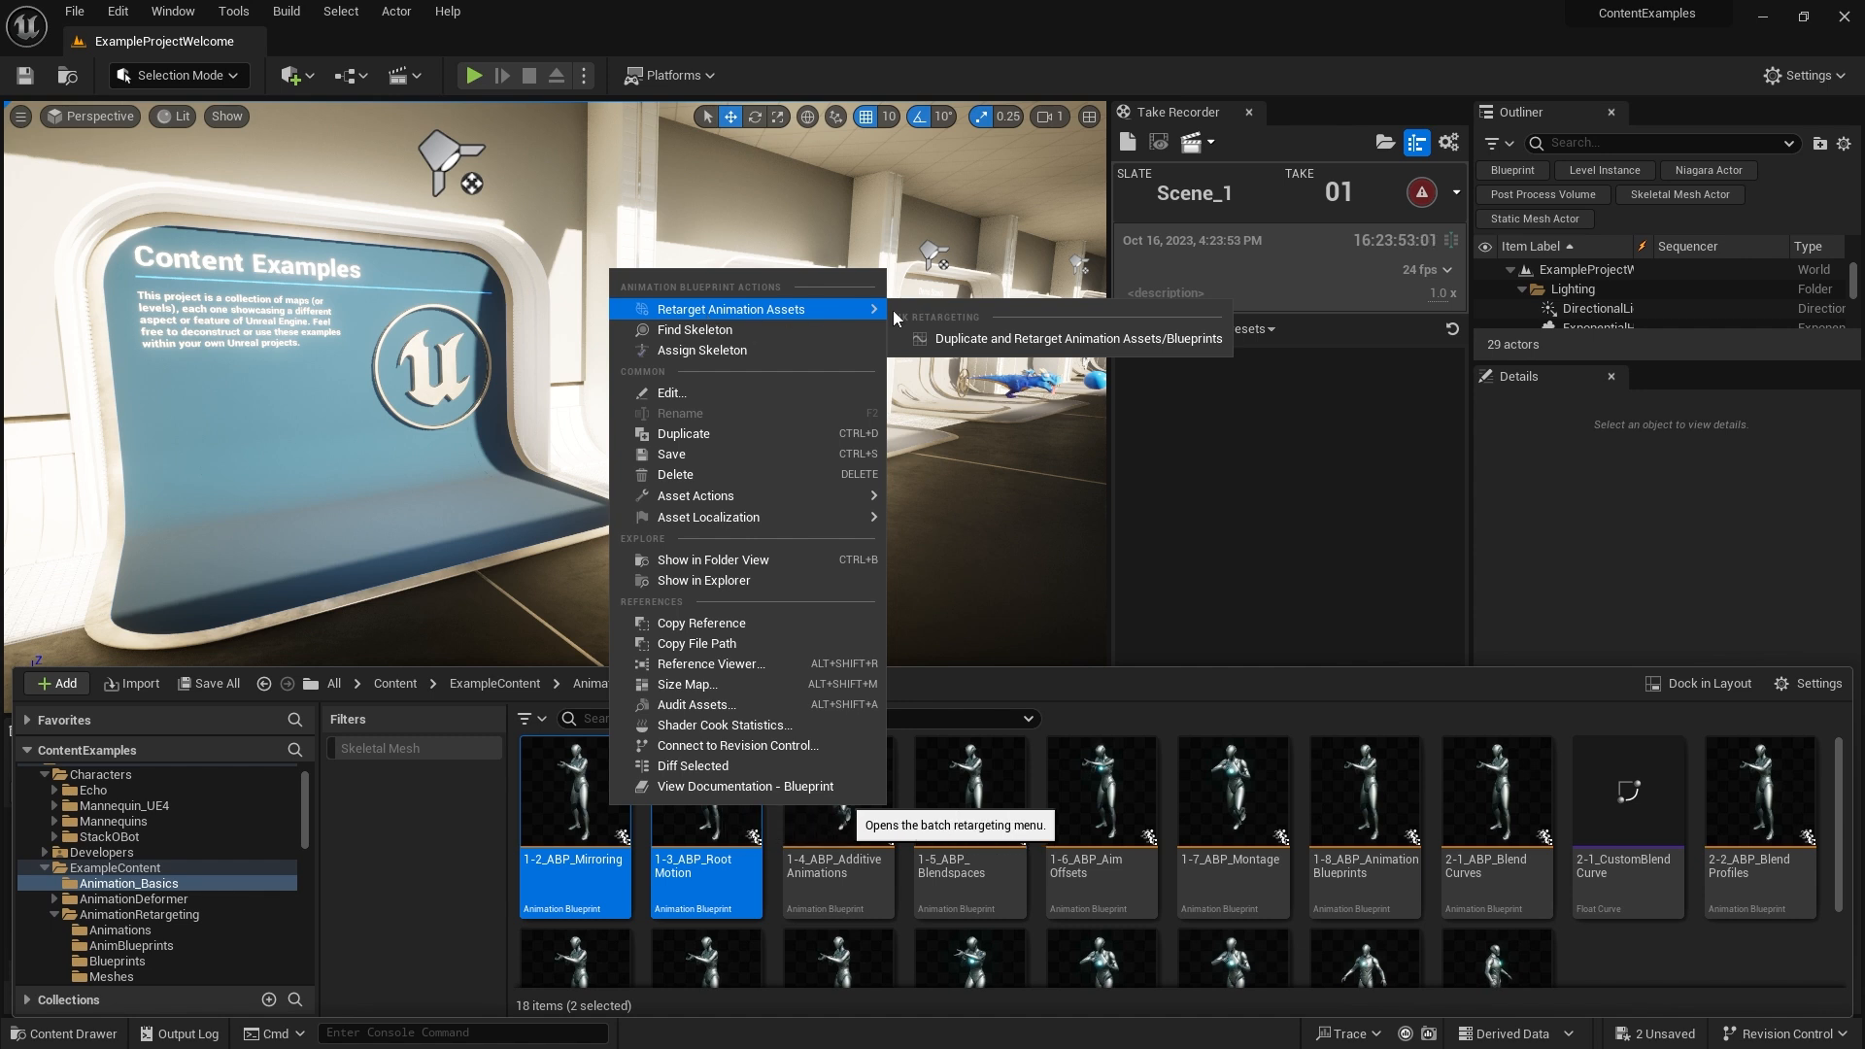
pyautogui.click(1000, 339)
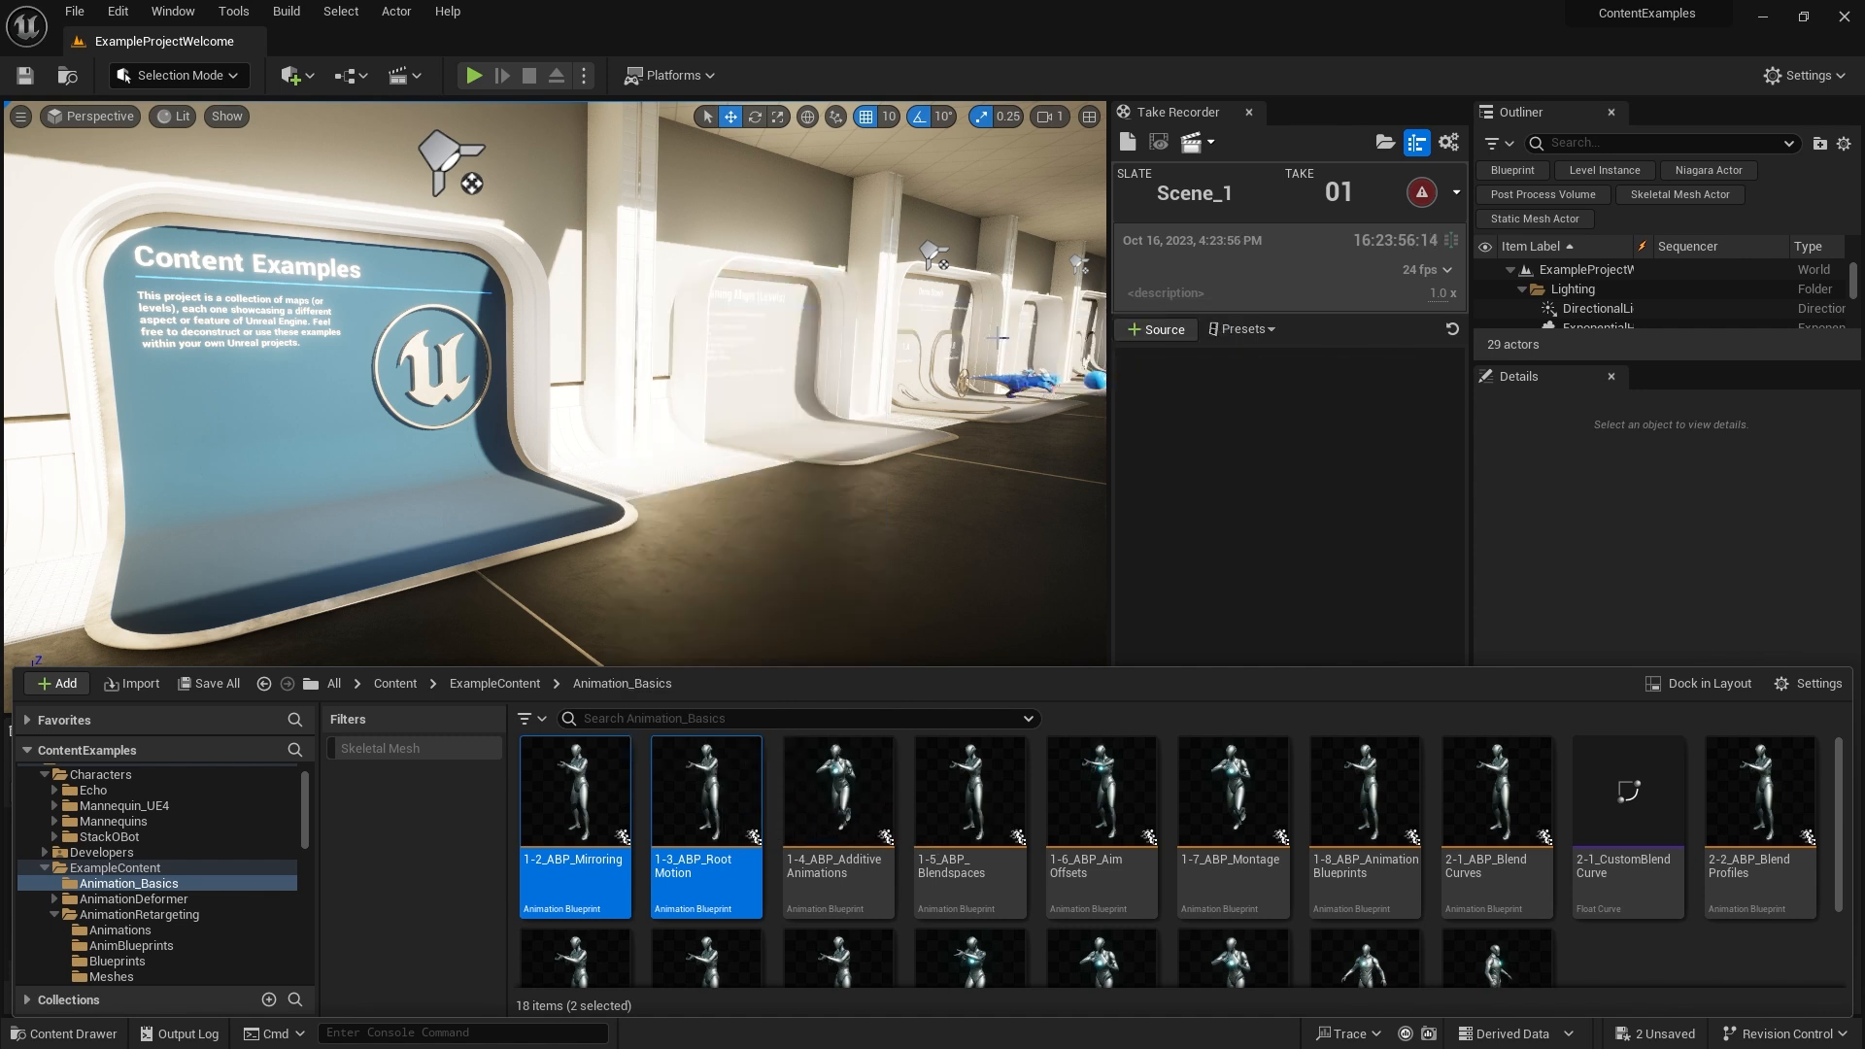
pyautogui.moveTo(943, 328); pyautogui.dragTo(967, 322)
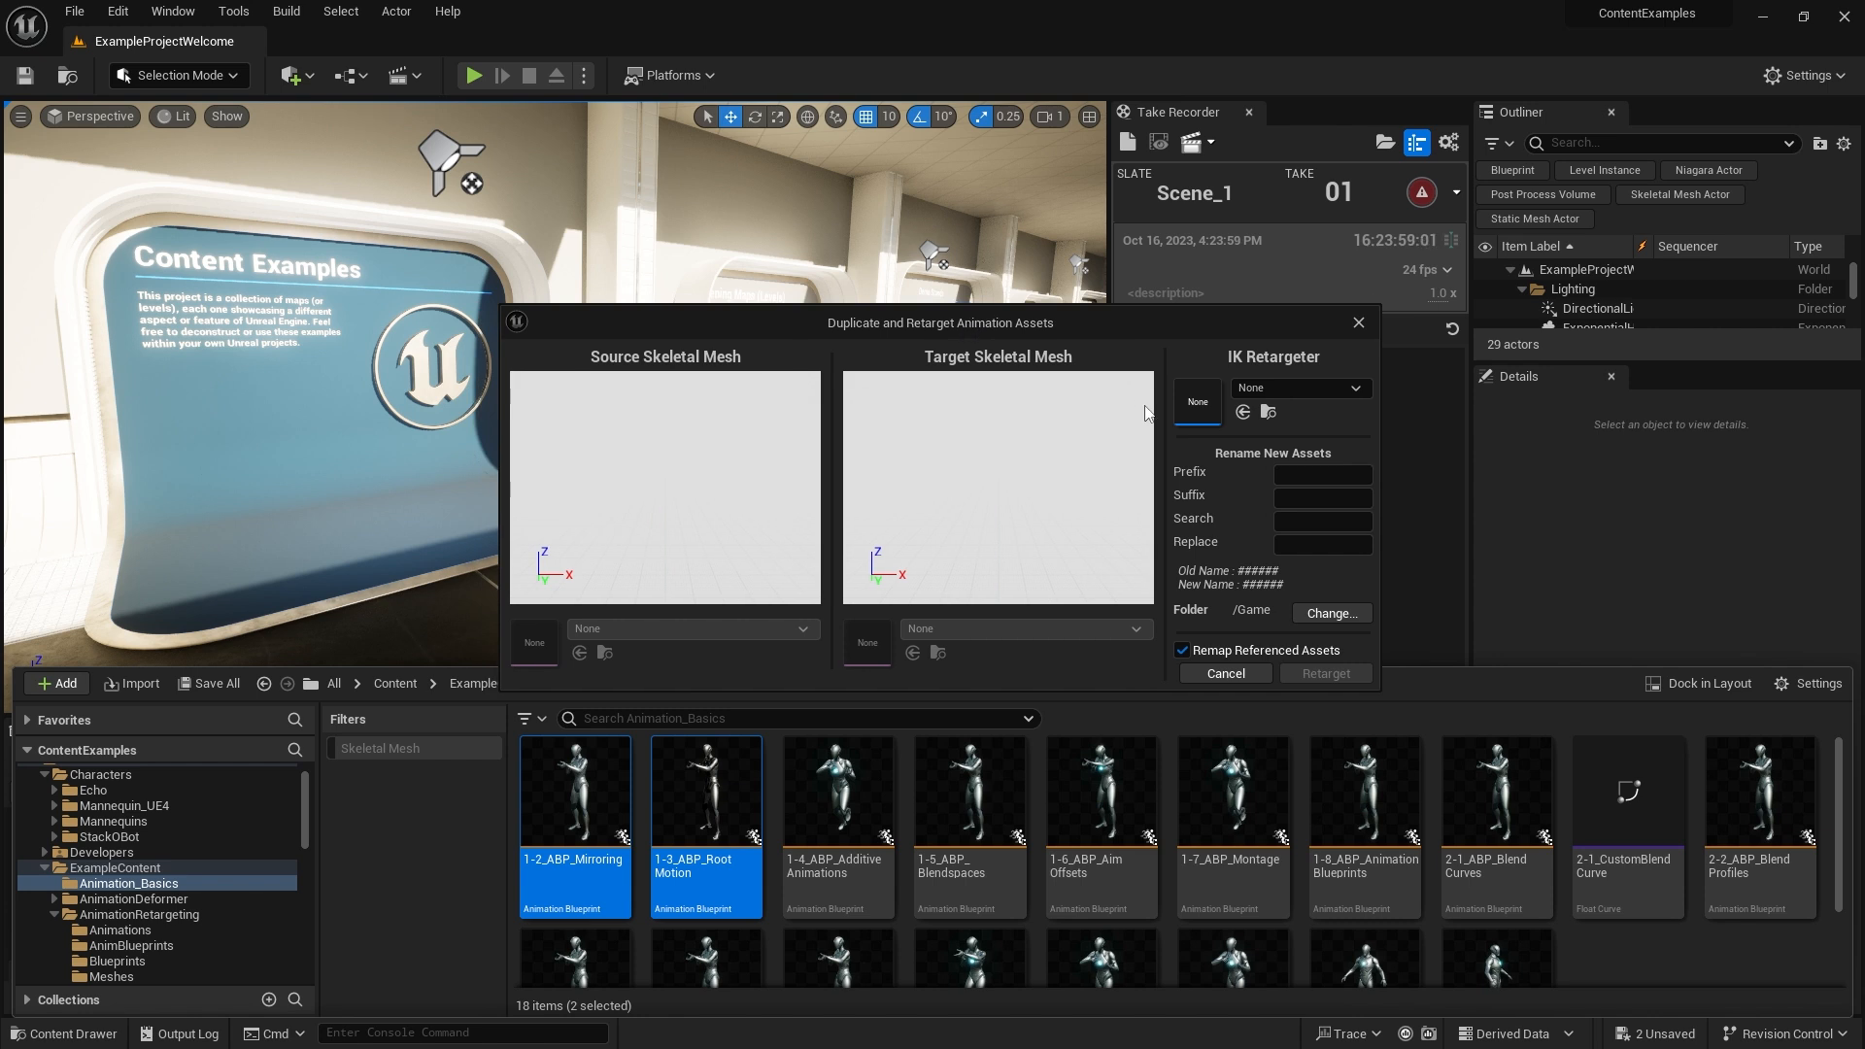
pyautogui.click(1287, 389)
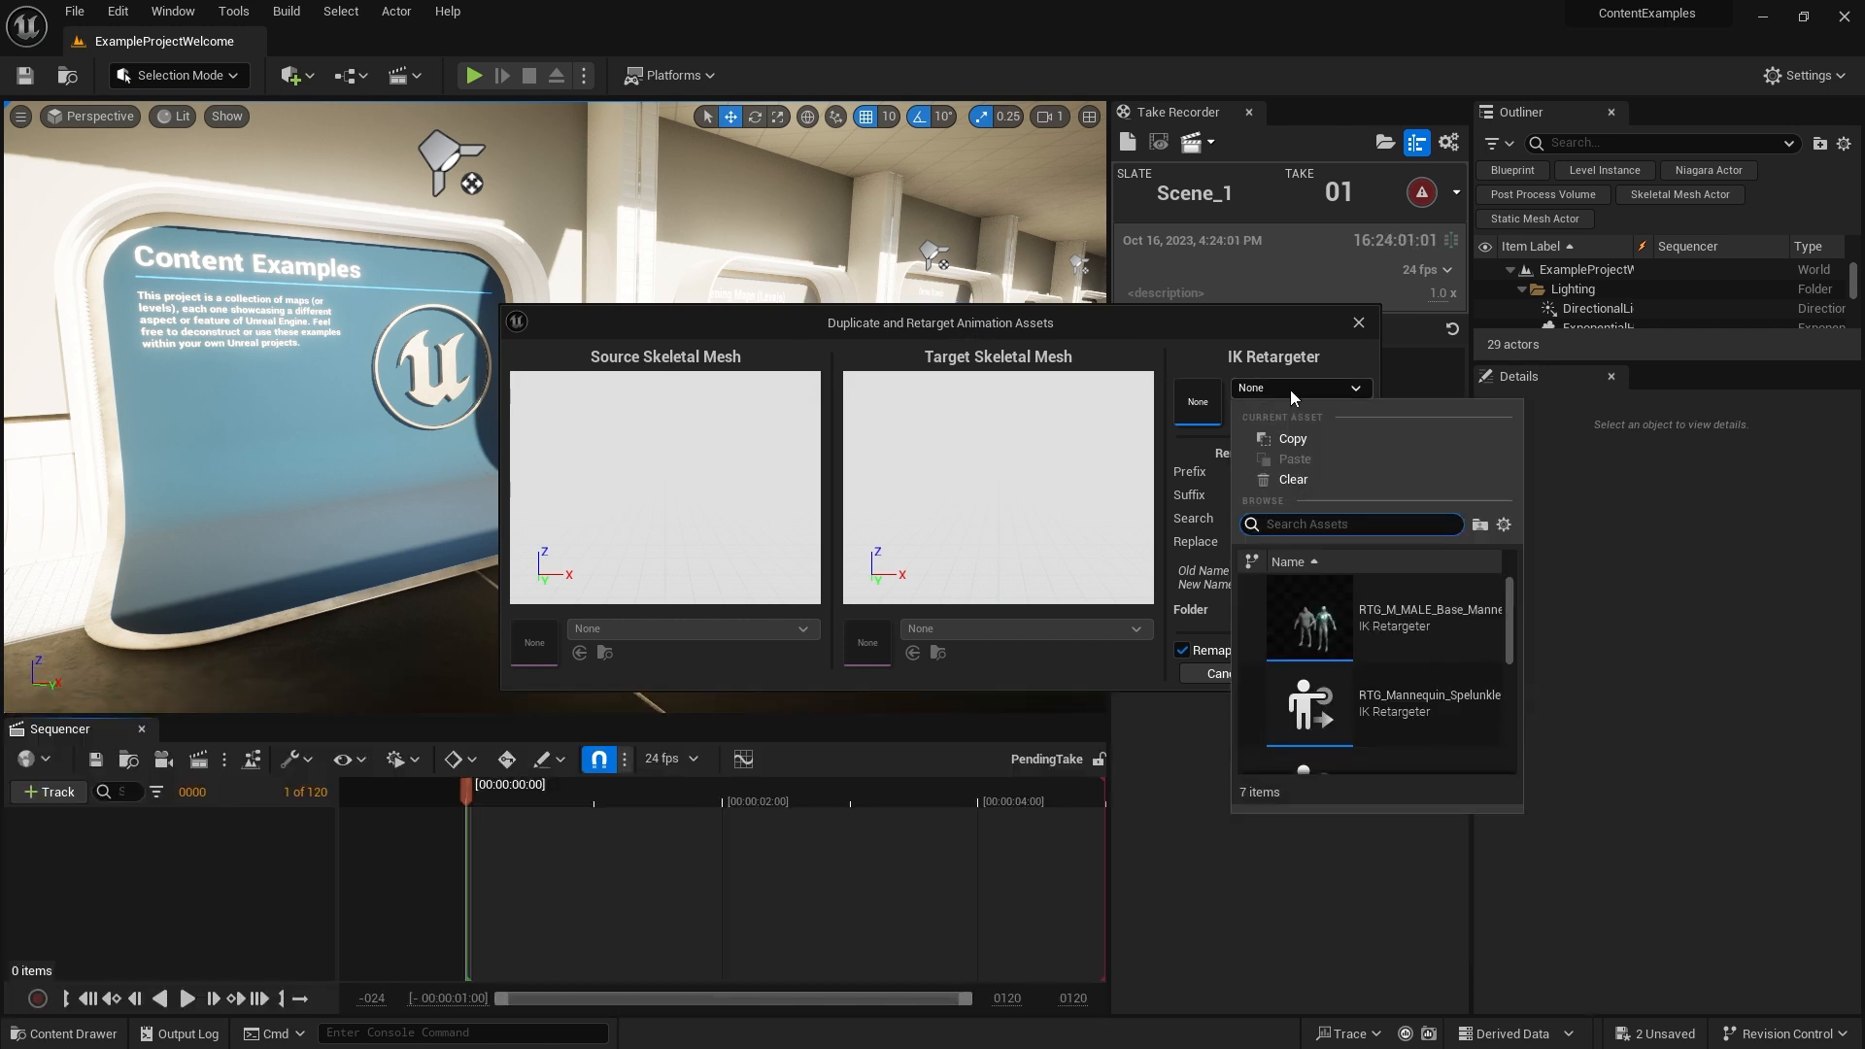
pyautogui.write('star')
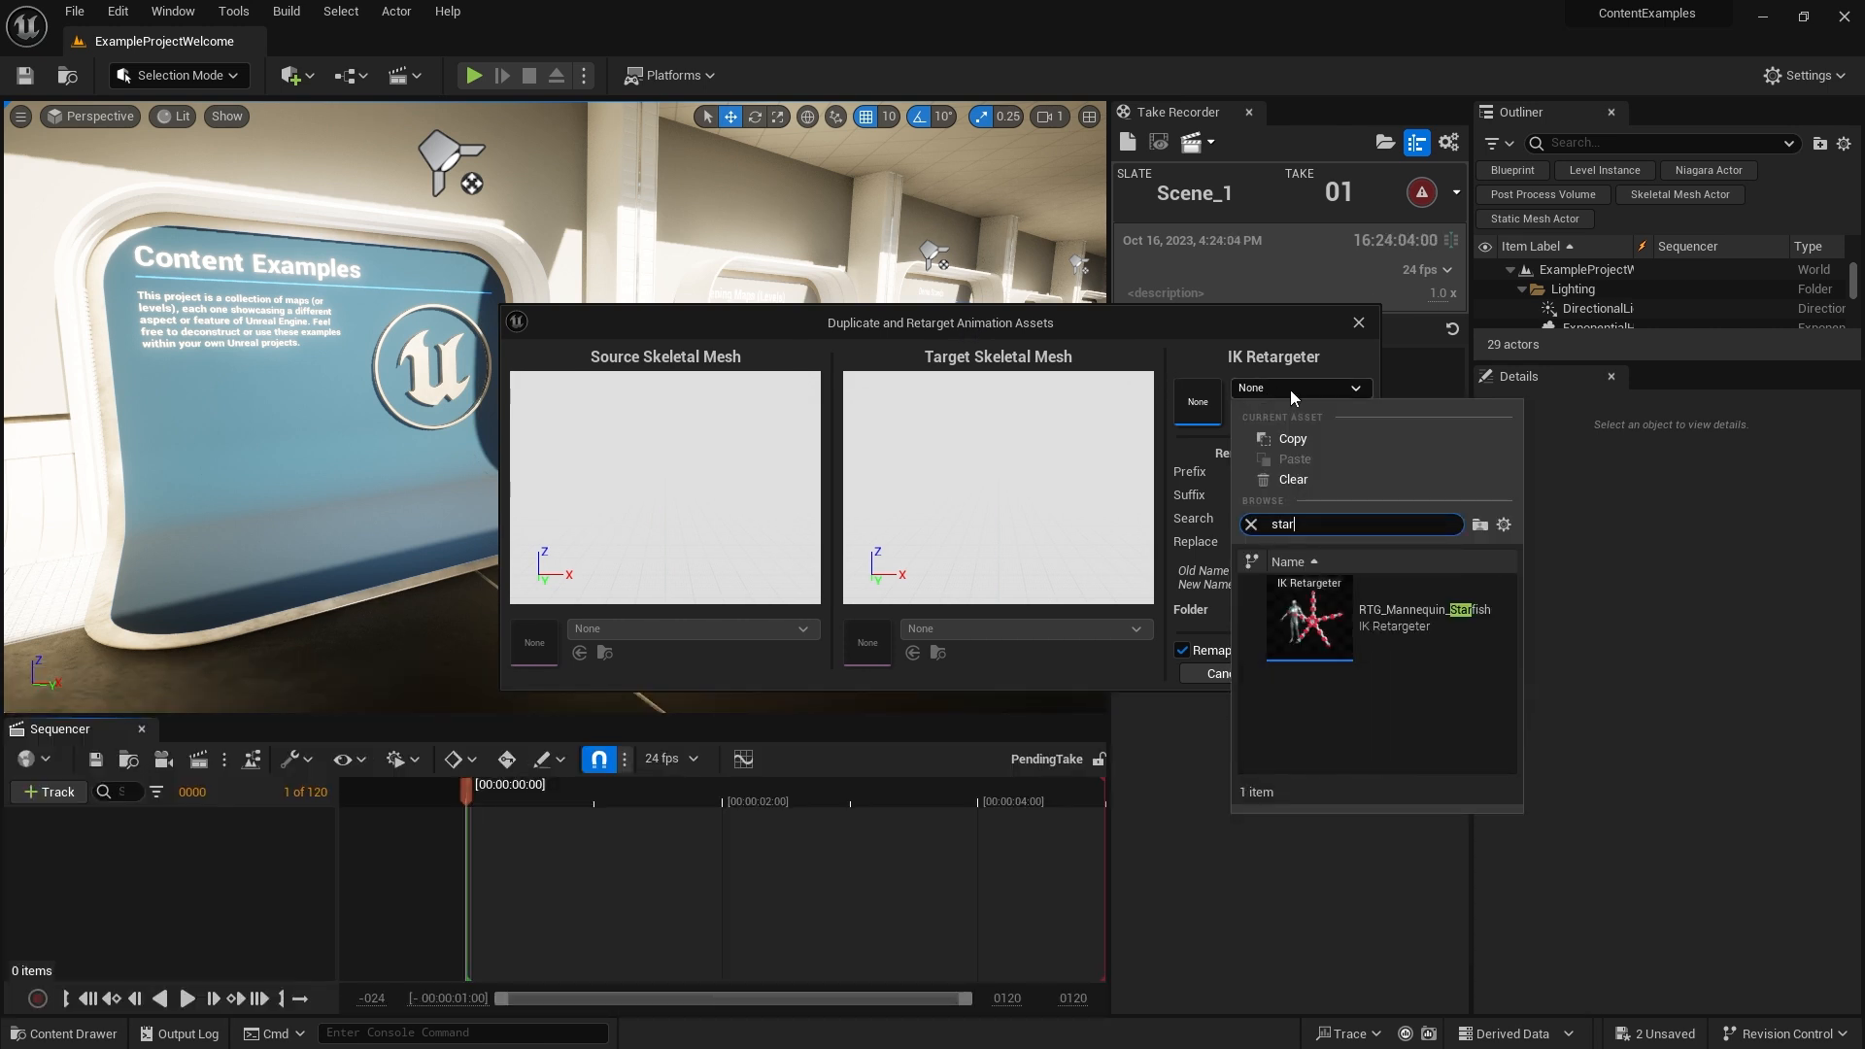
pyautogui.click(1412, 630)
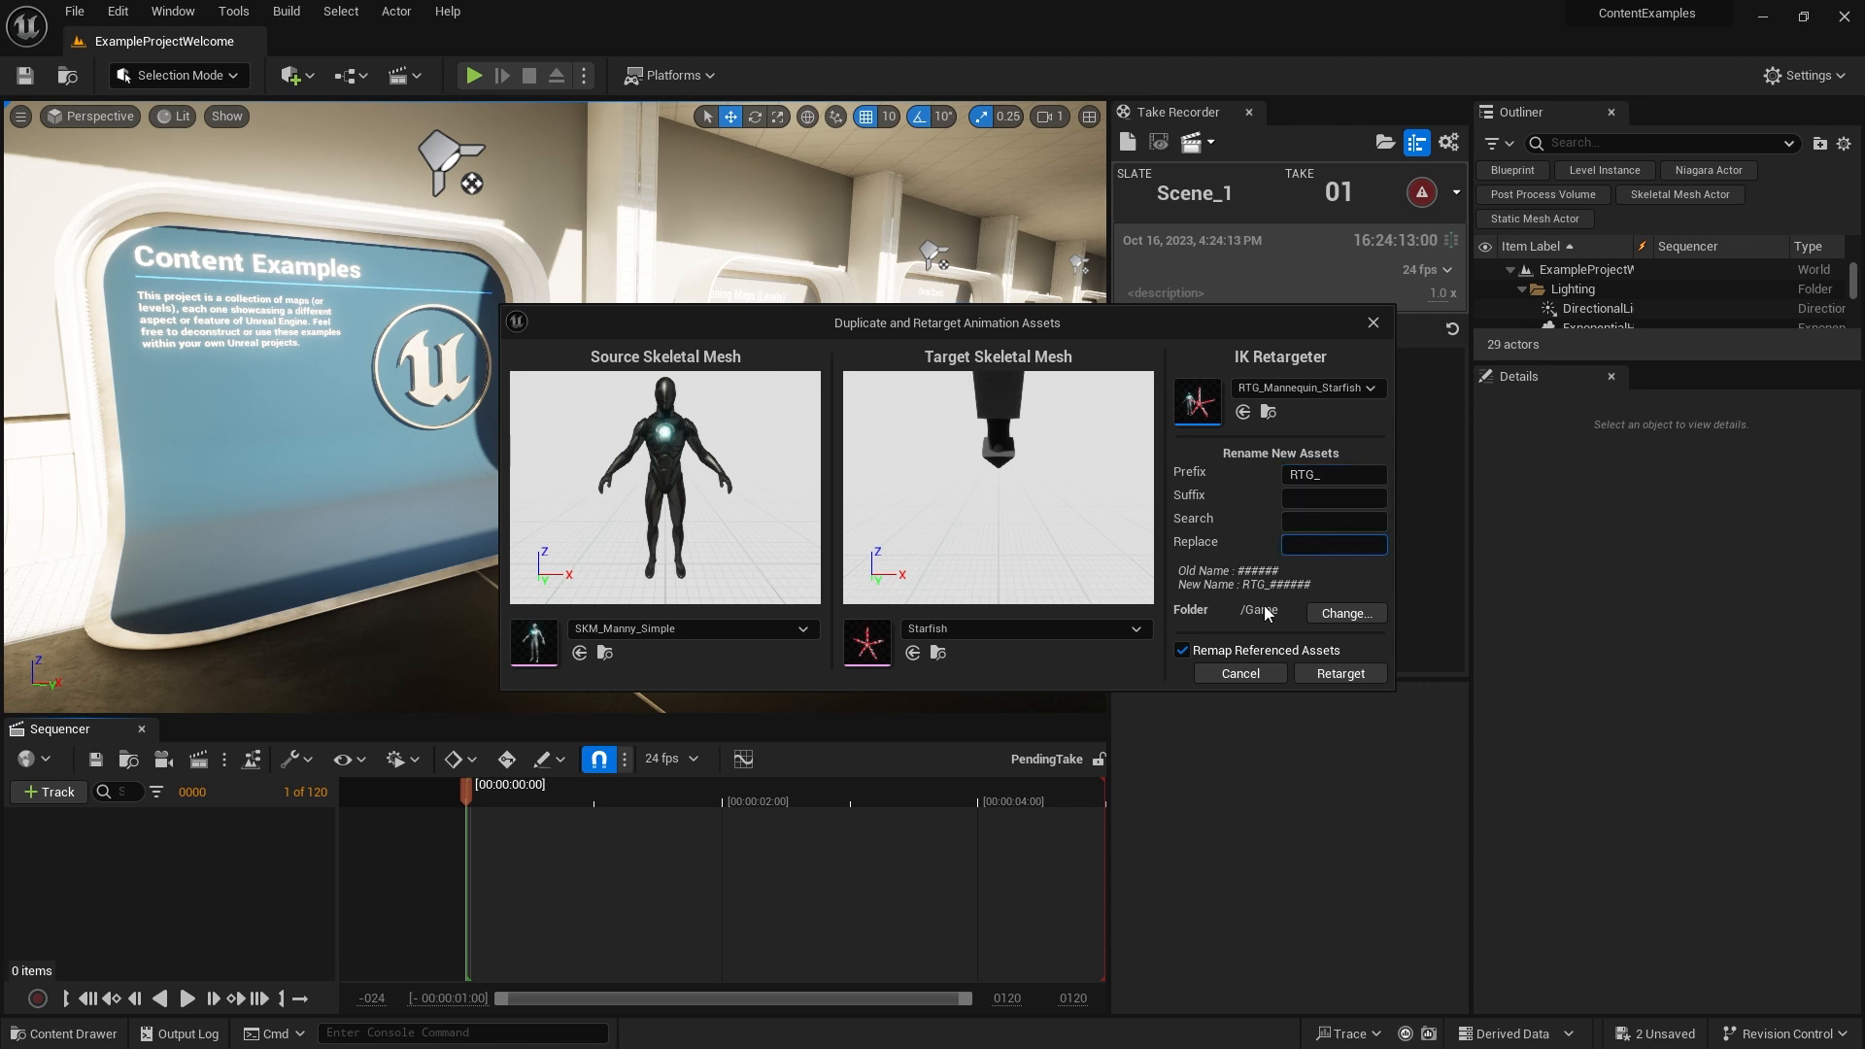
pyautogui.click(1346, 613)
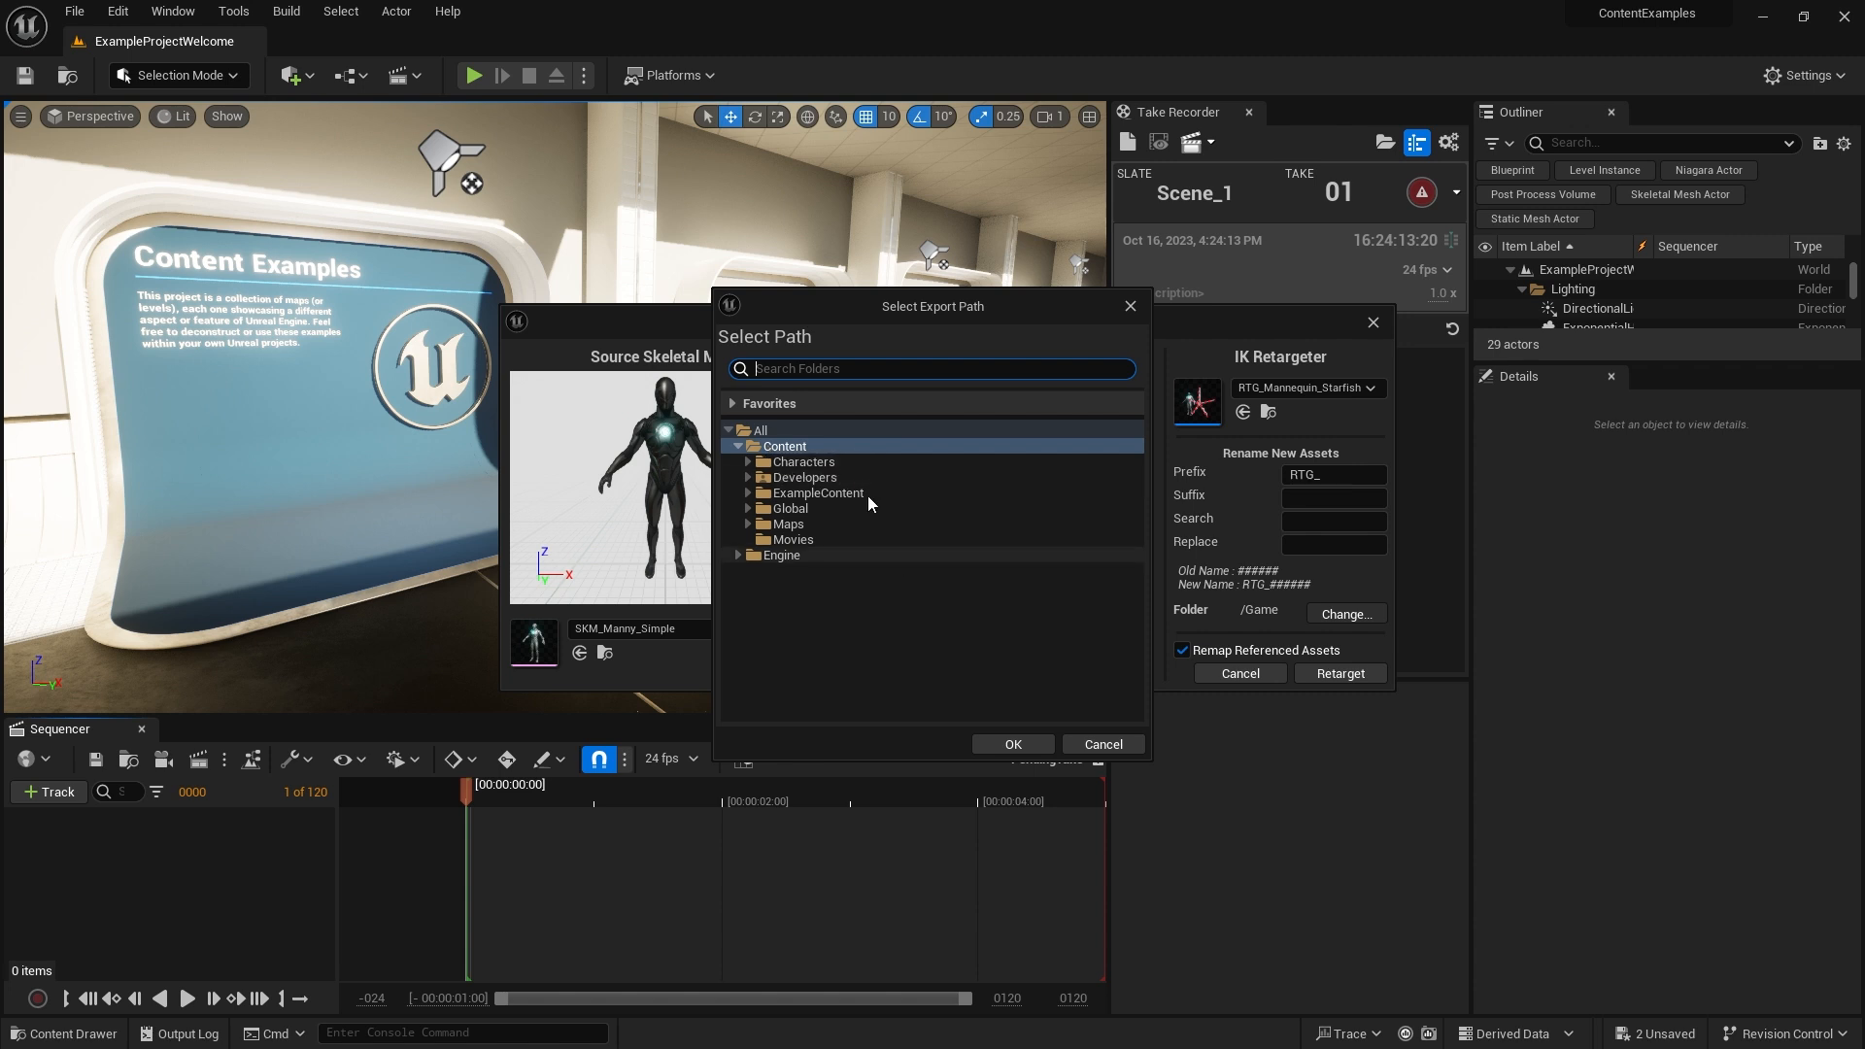
pyautogui.click(1024, 743)
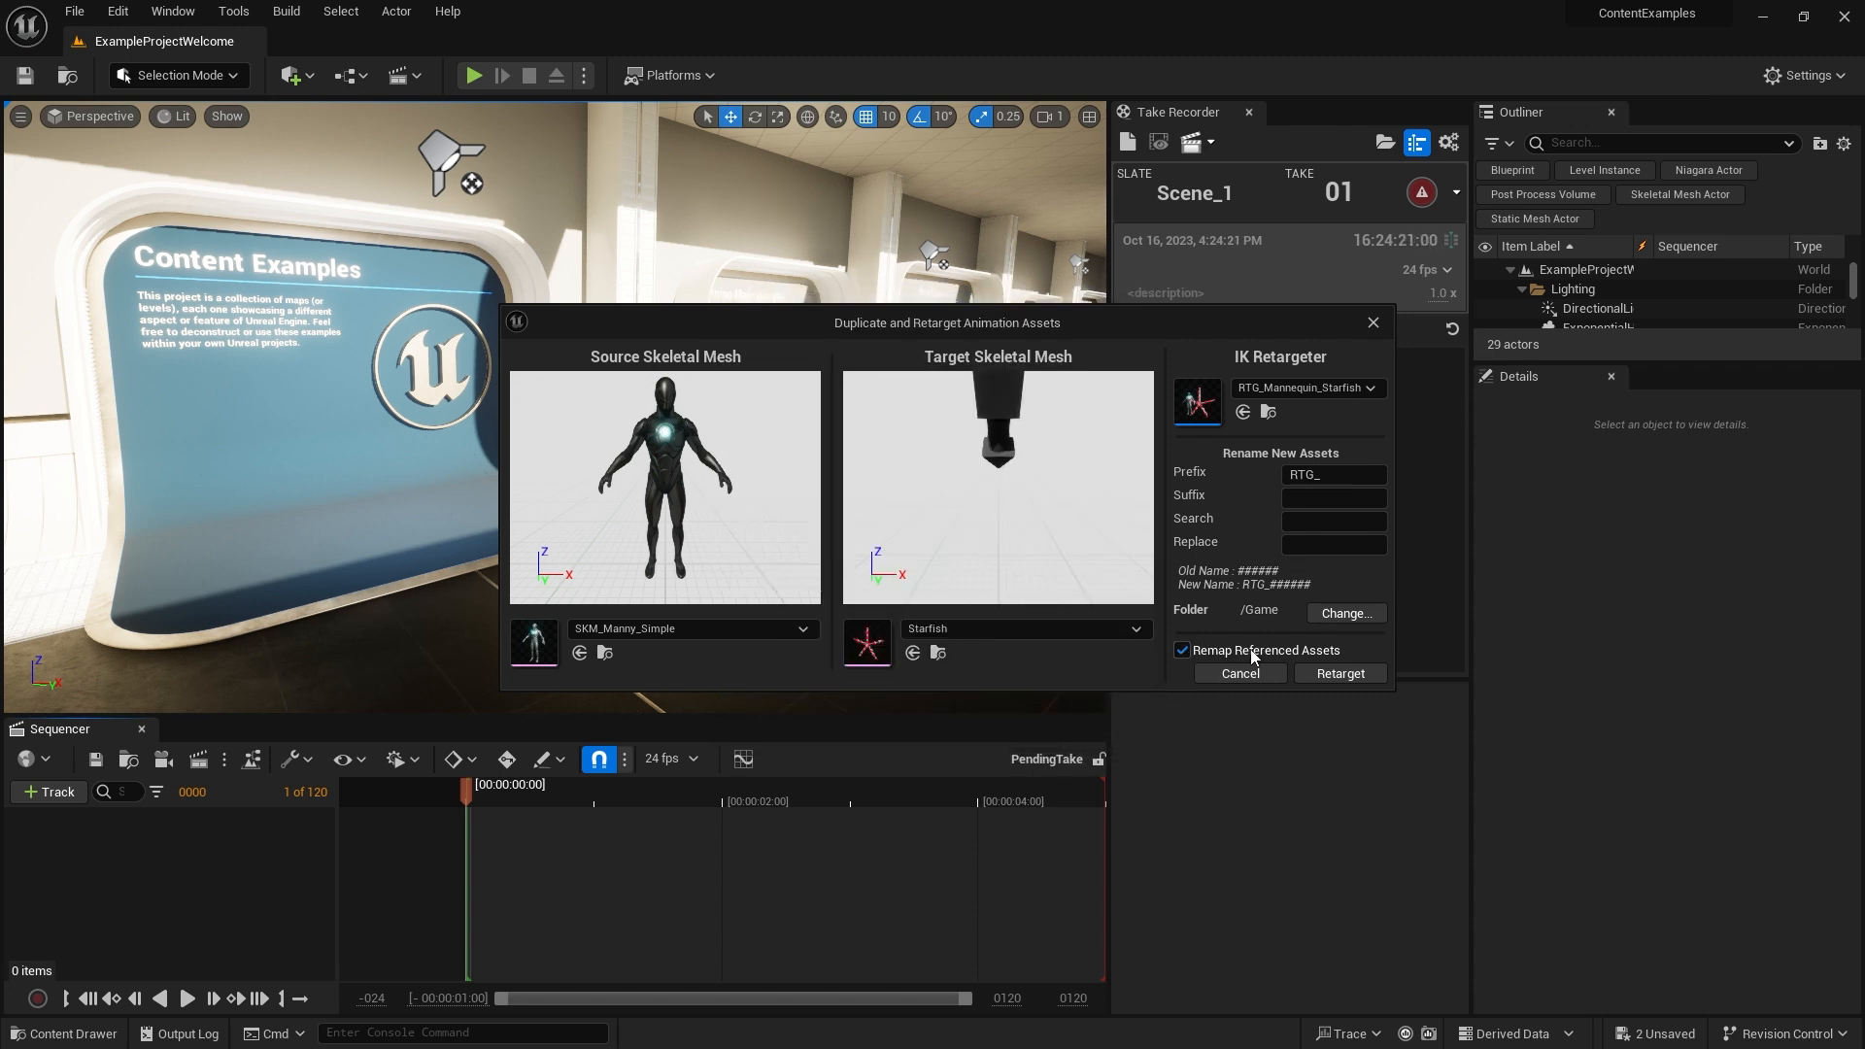
pyautogui.click(1355, 672)
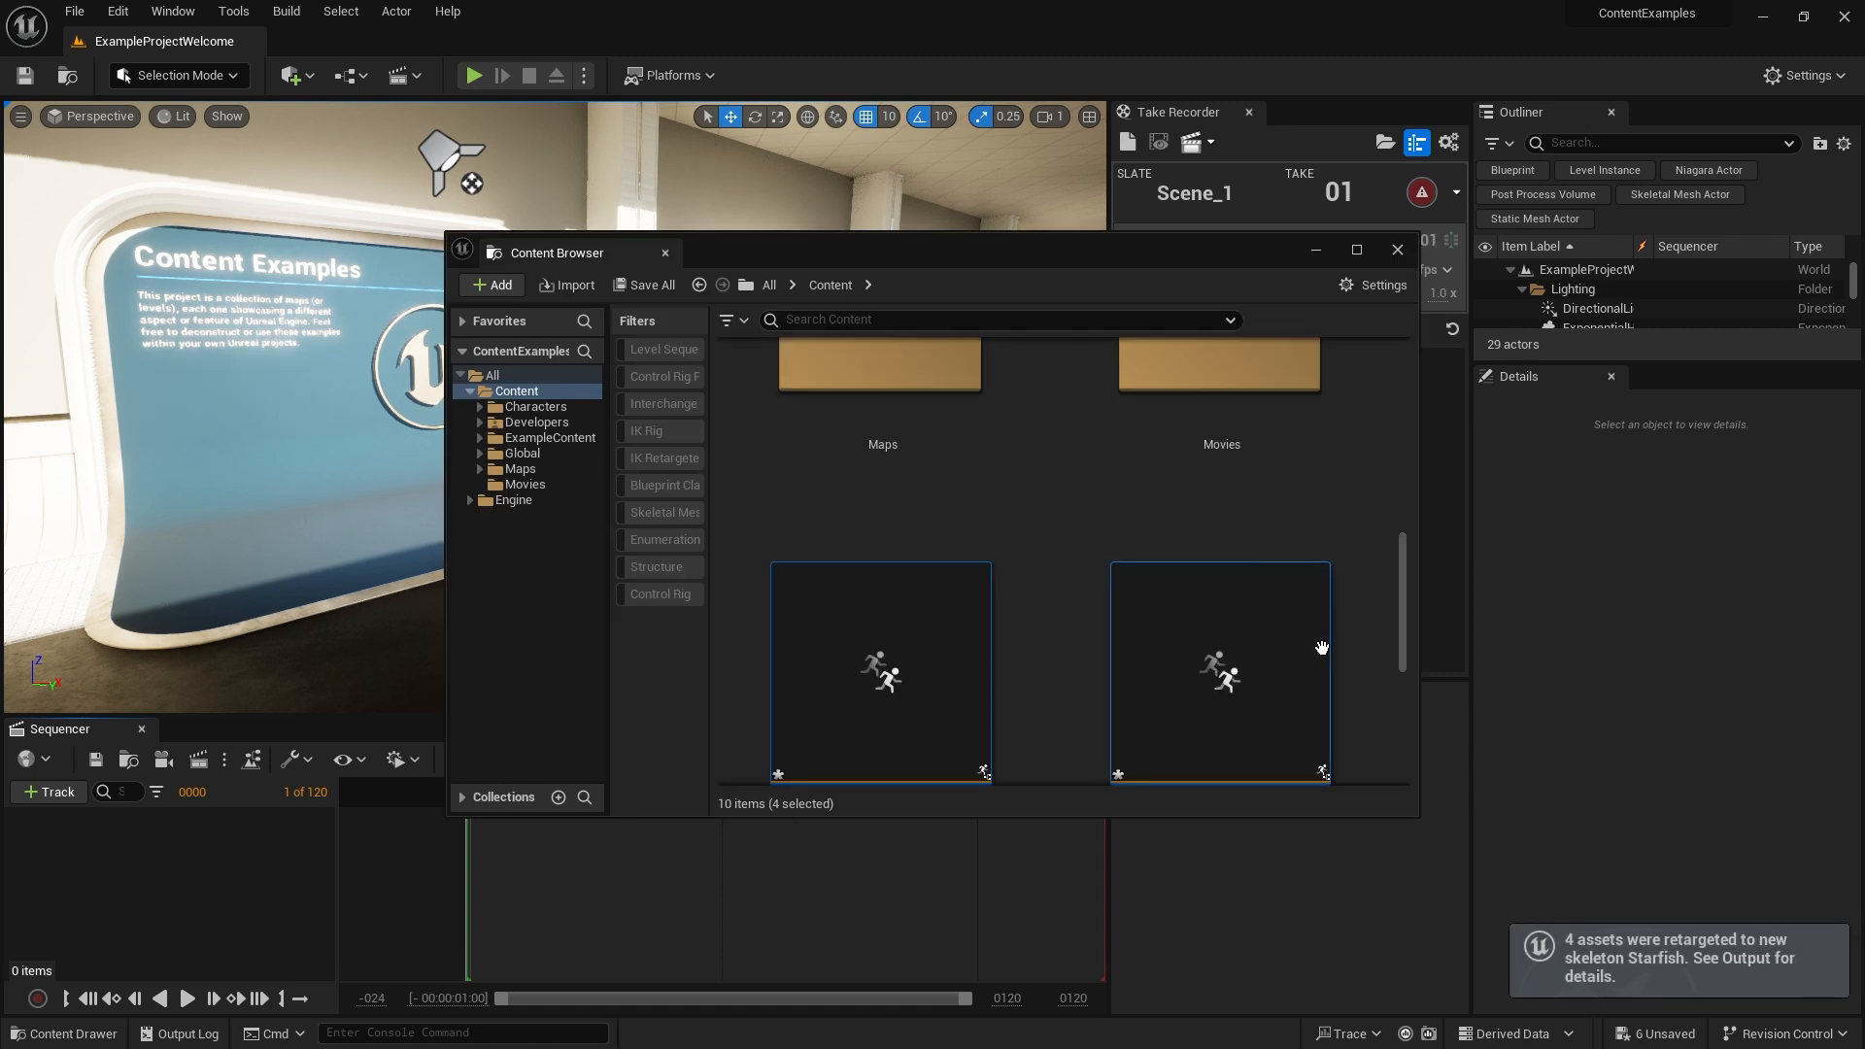
# Open the retargeted RTG_1-2_ABP_Mirroring blueprint, inspect its AnimGraph nodes, and close it
pyautogui.scroll(-3, 1053, 586)
pyautogui.scroll(-2, 1041, 661)
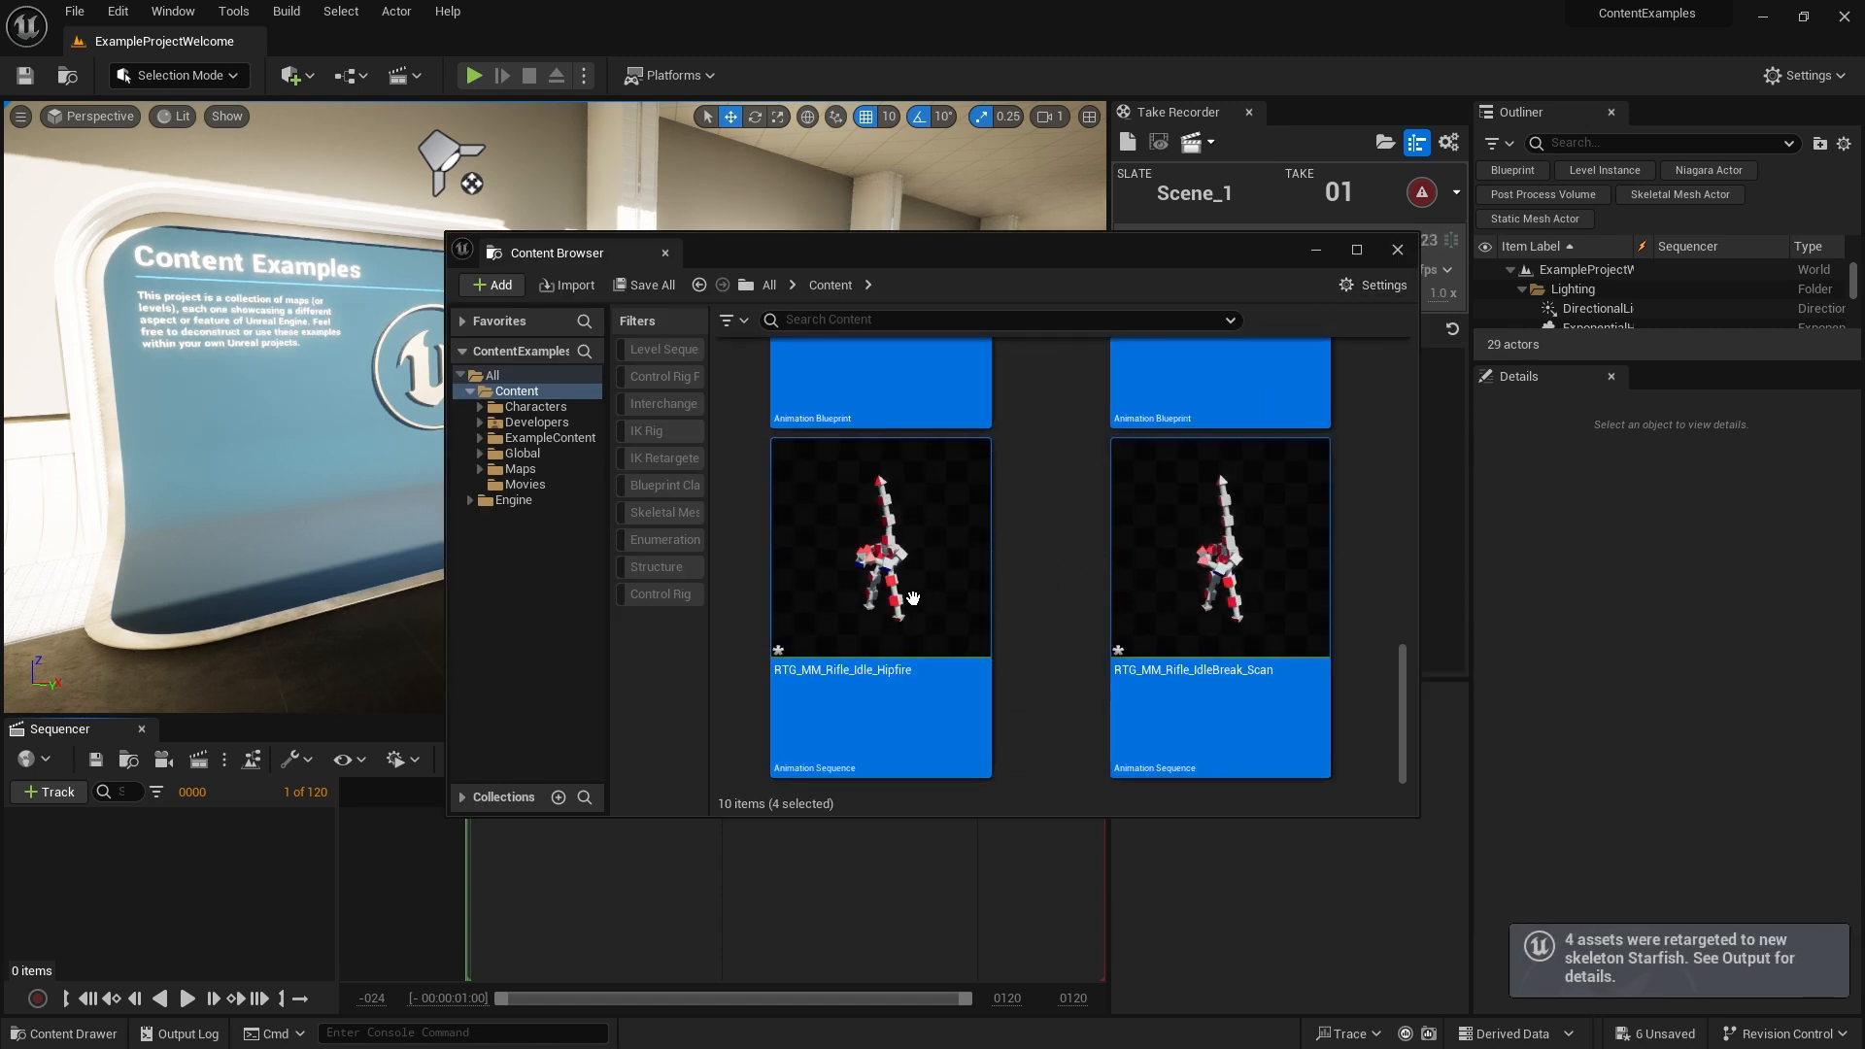
pyautogui.scroll(1, 1048, 594)
pyautogui.click(1051, 604)
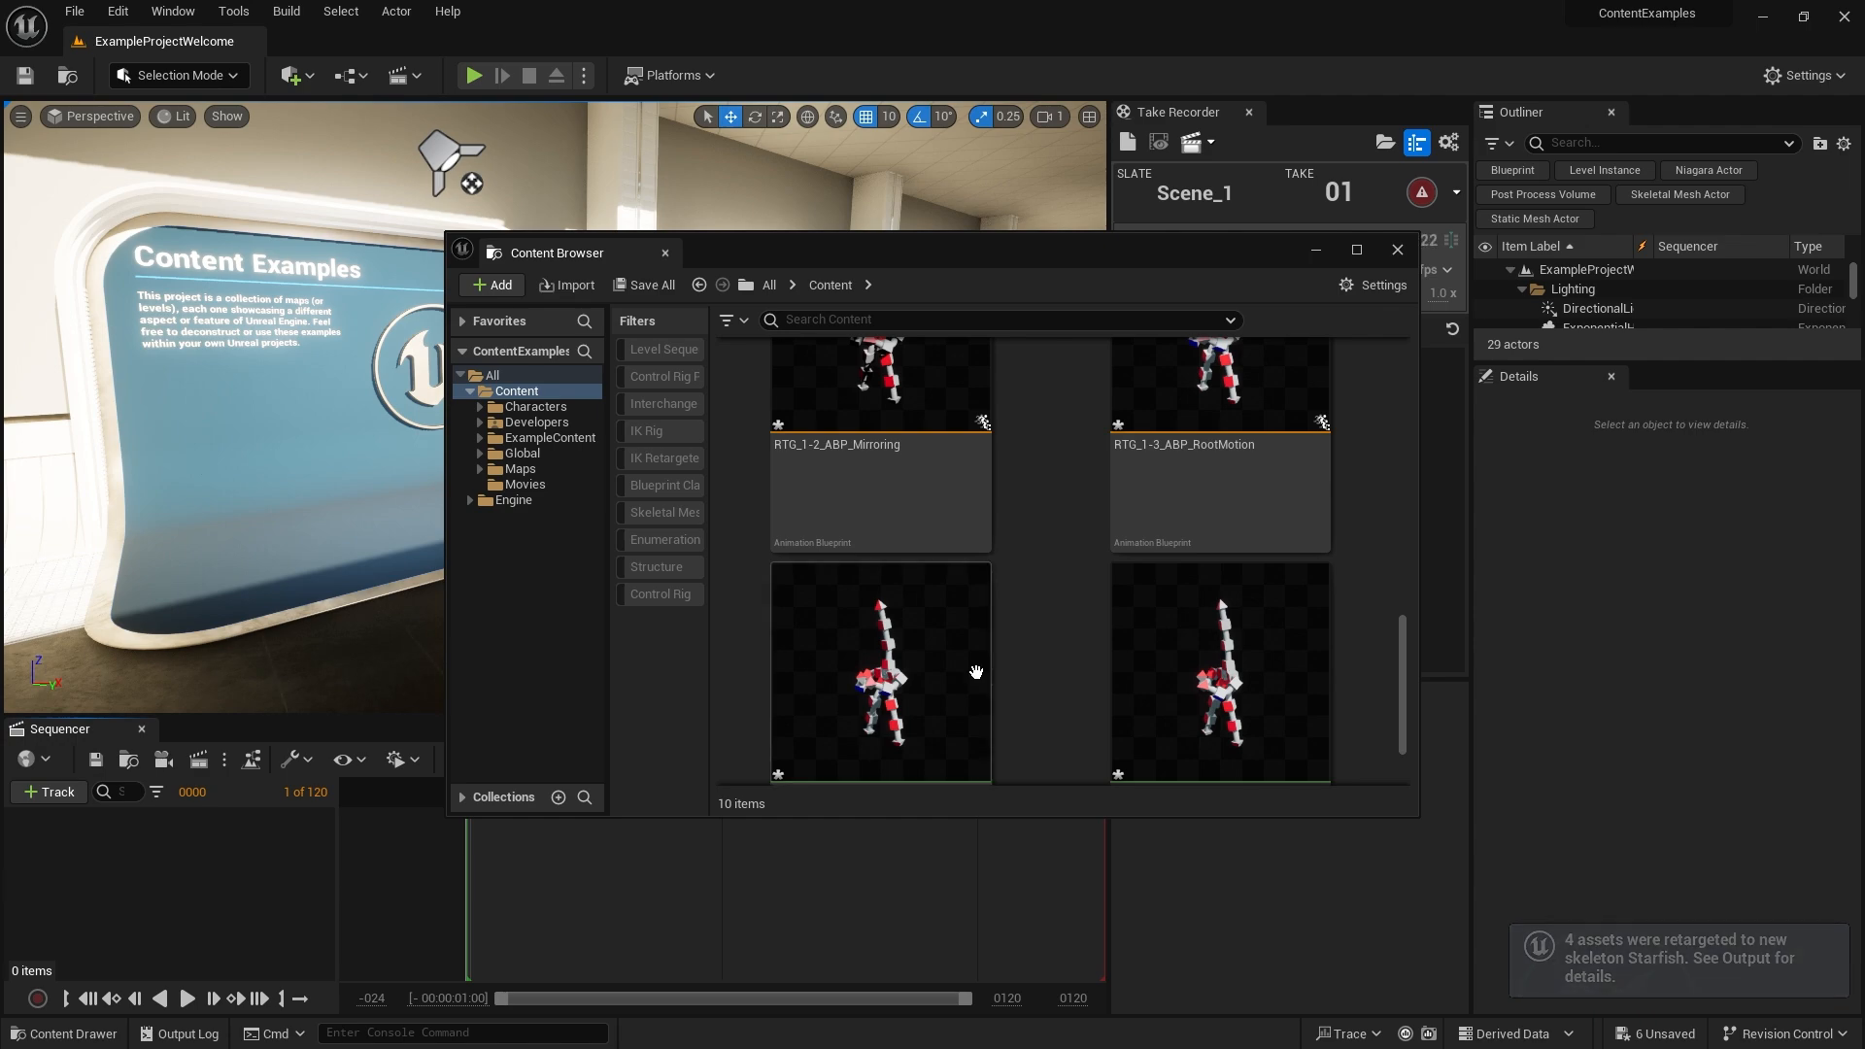
pyautogui.scroll(1, 1049, 597)
pyautogui.doubleClick(941, 586)
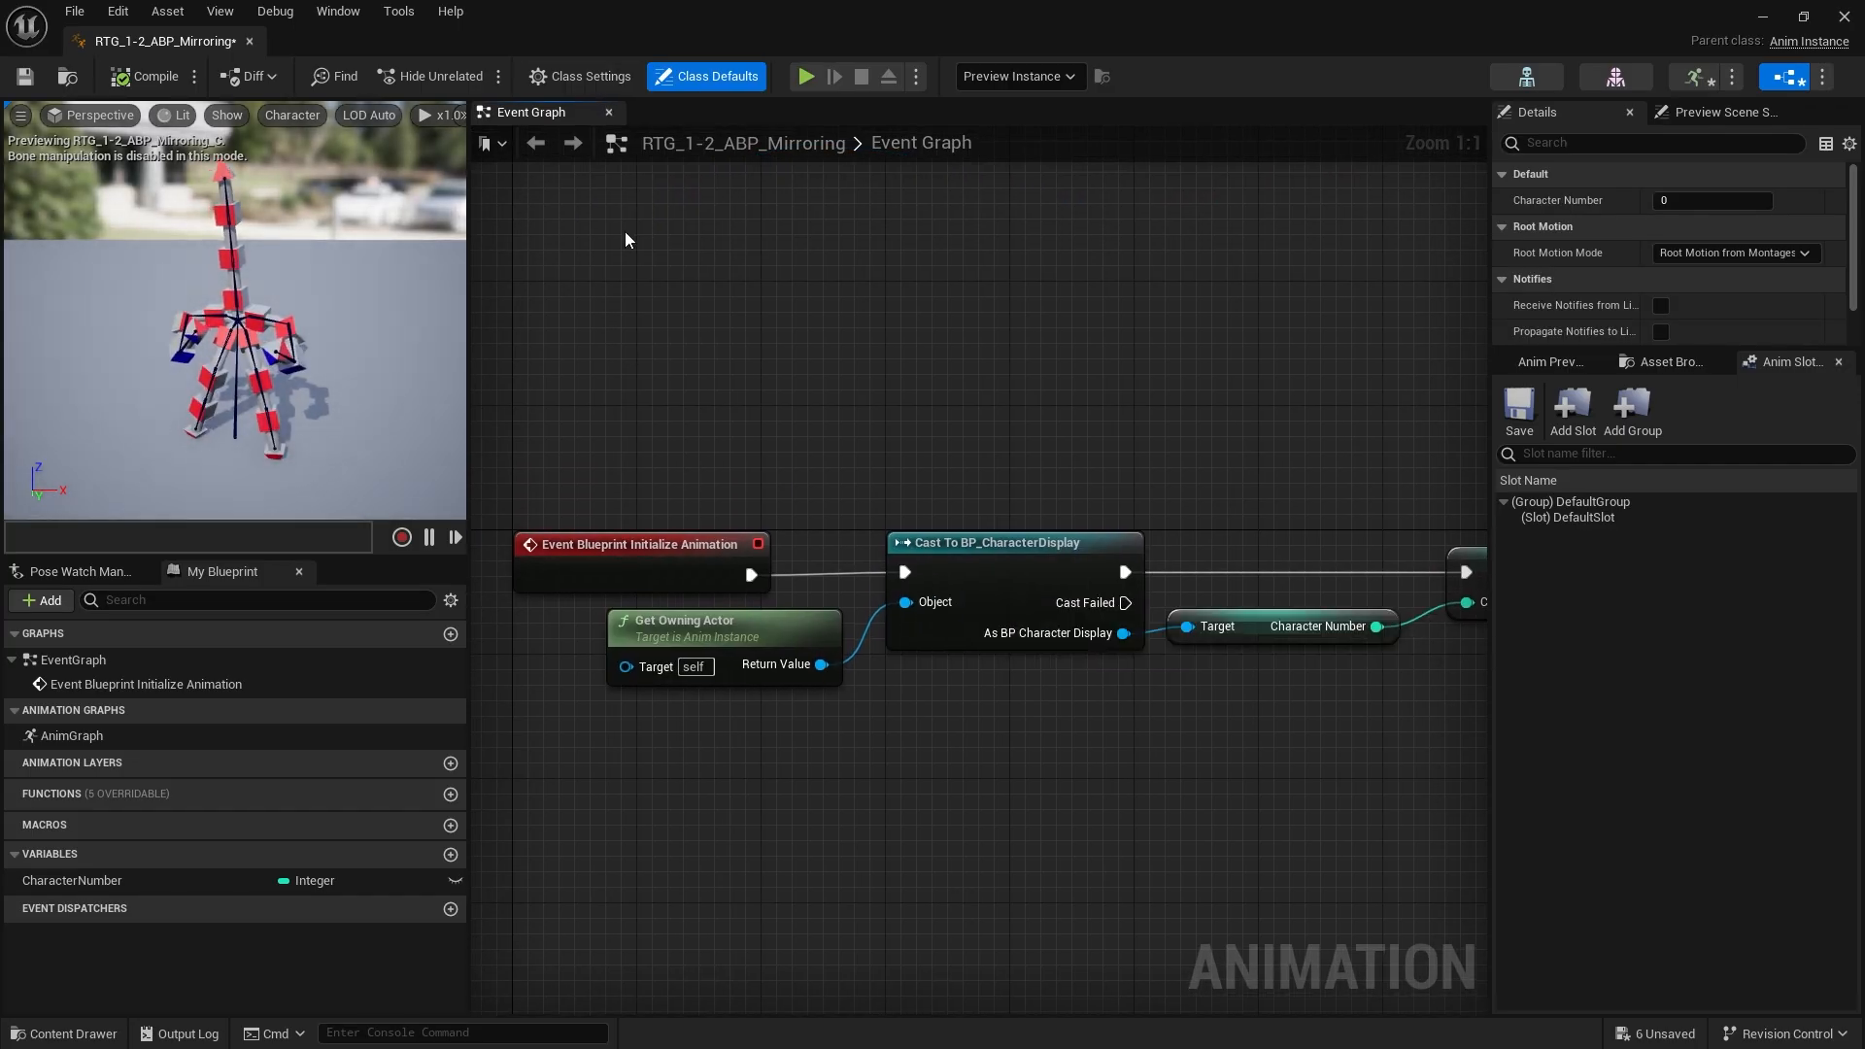
pyautogui.doubleClick(72, 735)
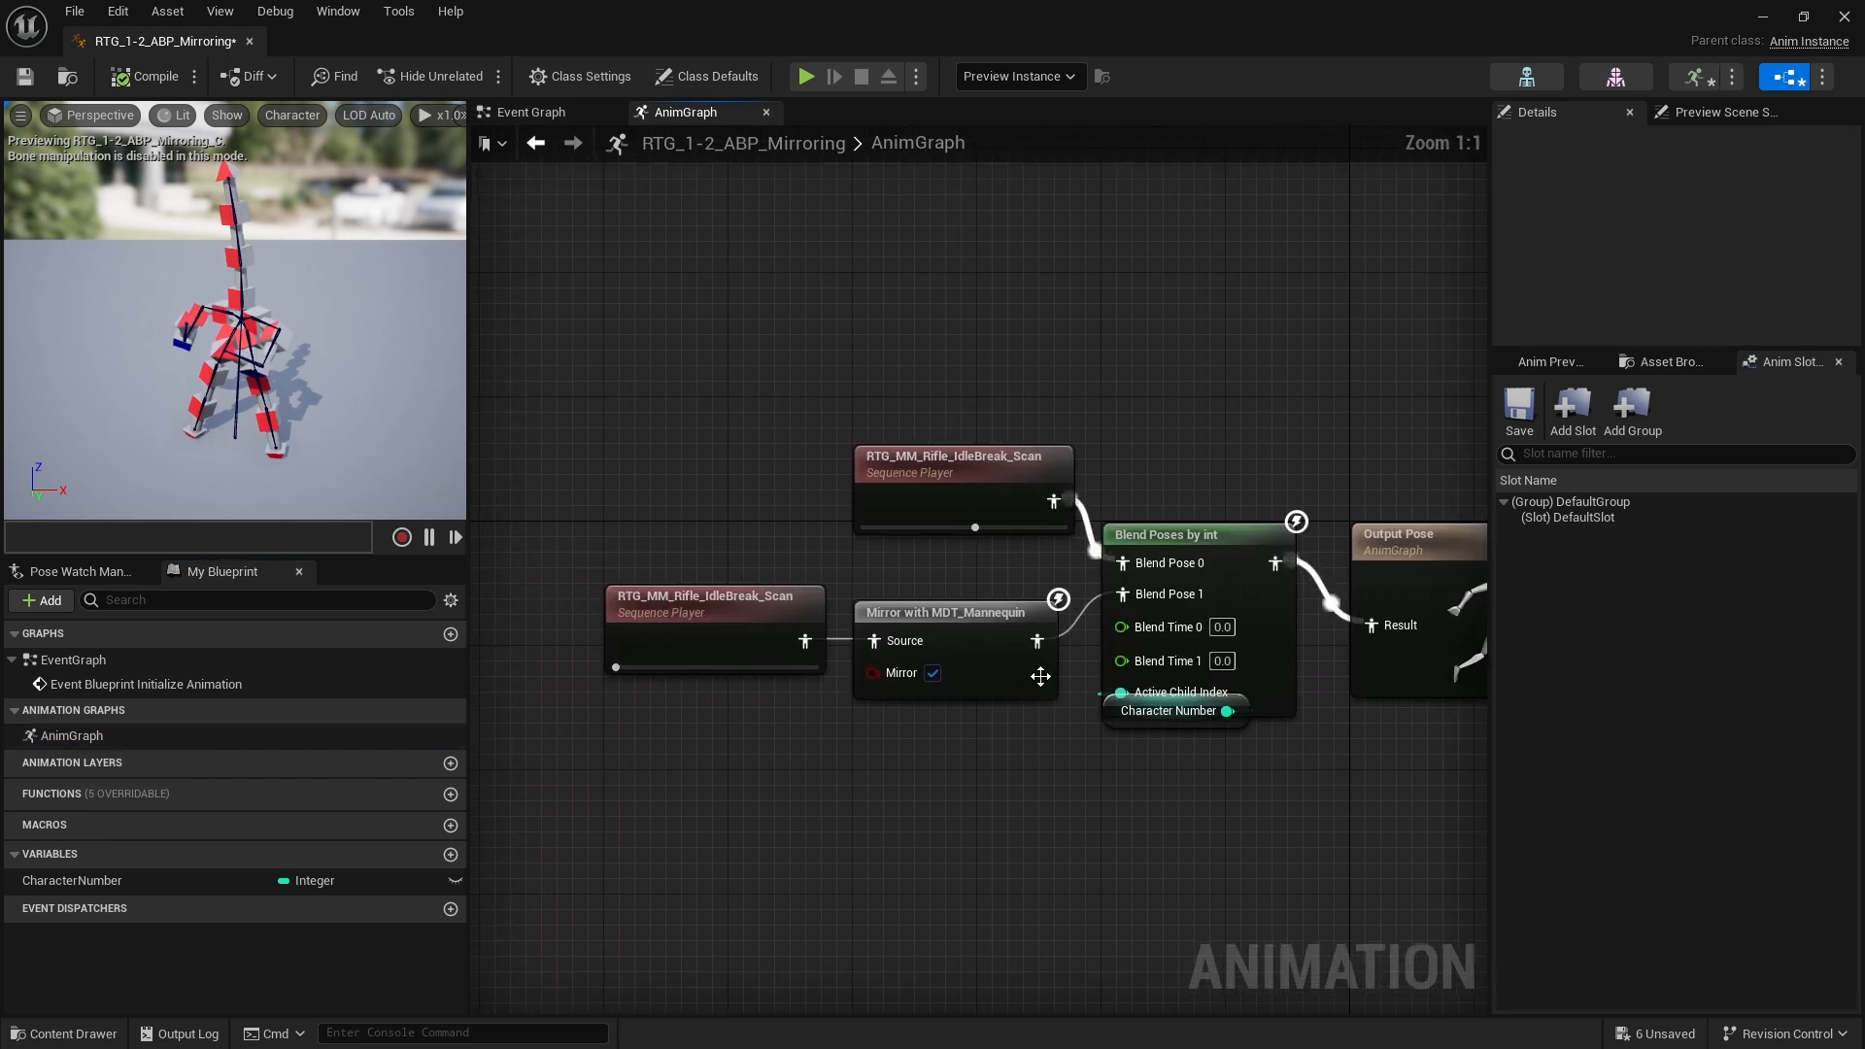
pyautogui.click(767, 625)
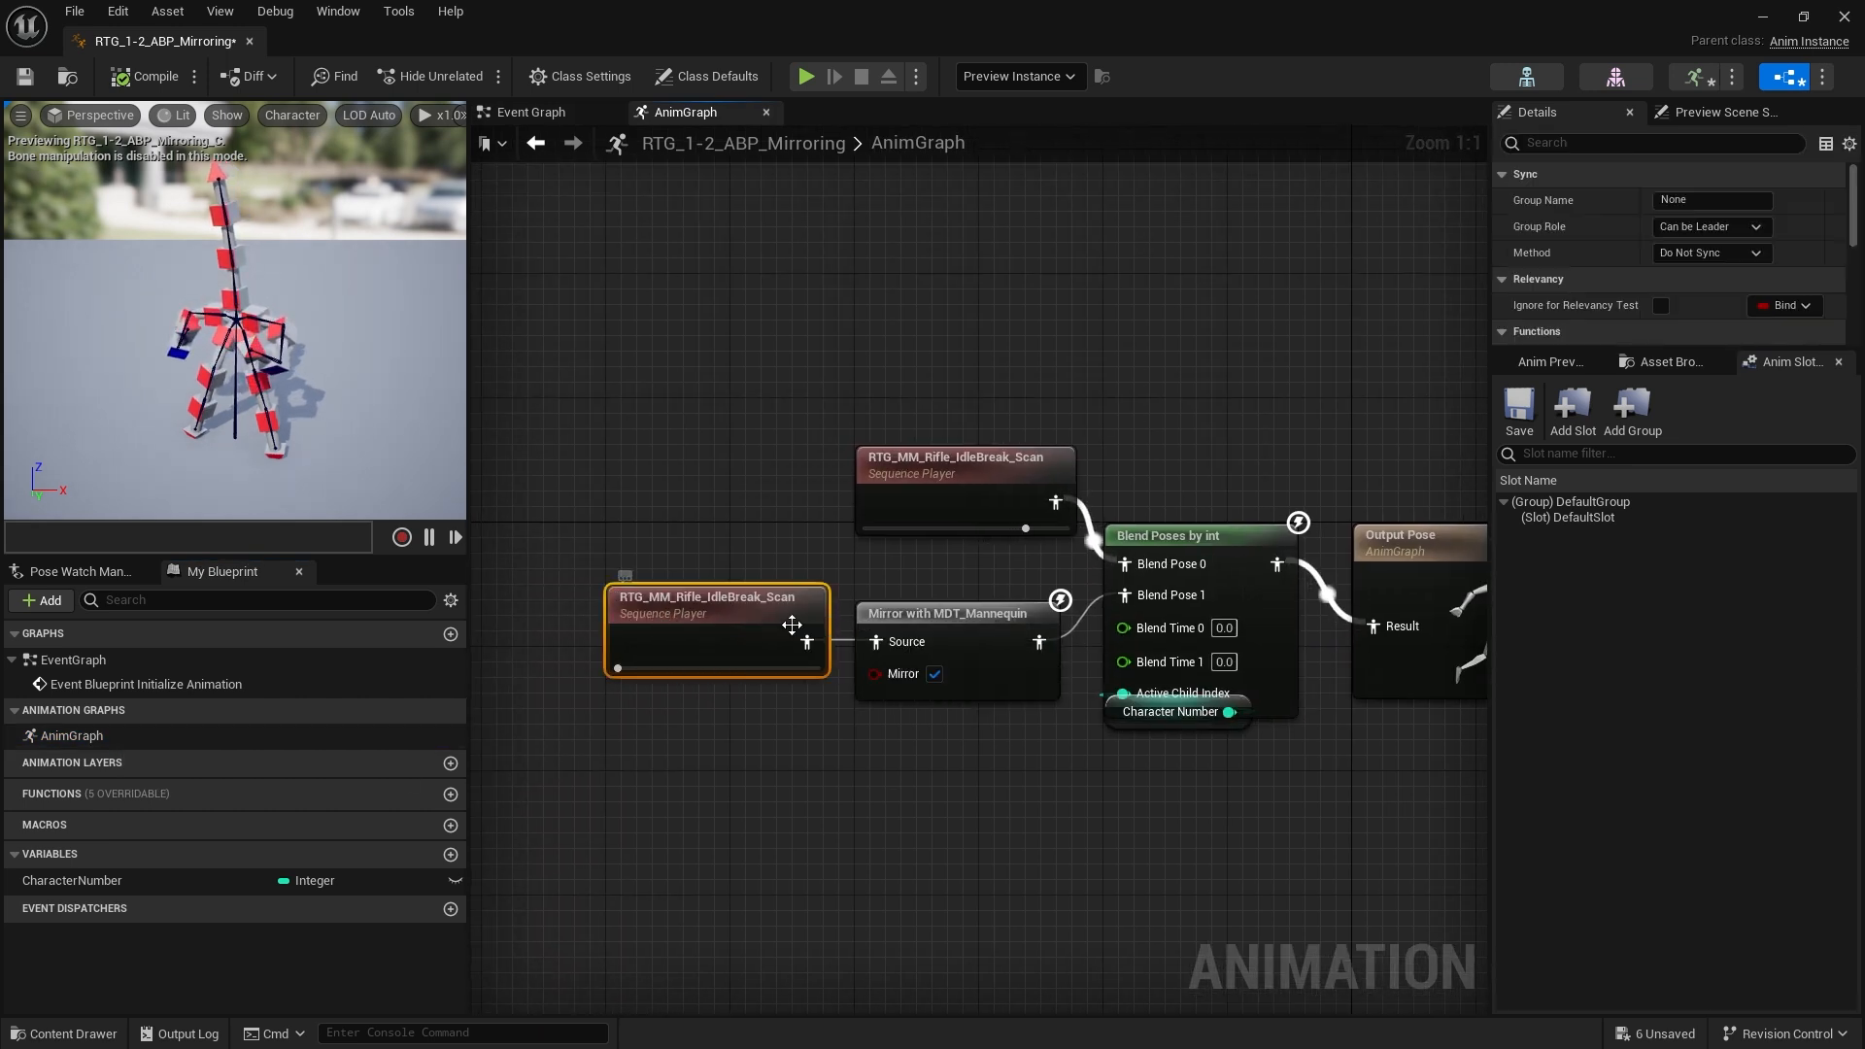
pyautogui.click(932, 495)
pyautogui.click(1209, 412)
pyautogui.moveTo(1226, 412); pyautogui.dragTo(1102, 383, button='right')
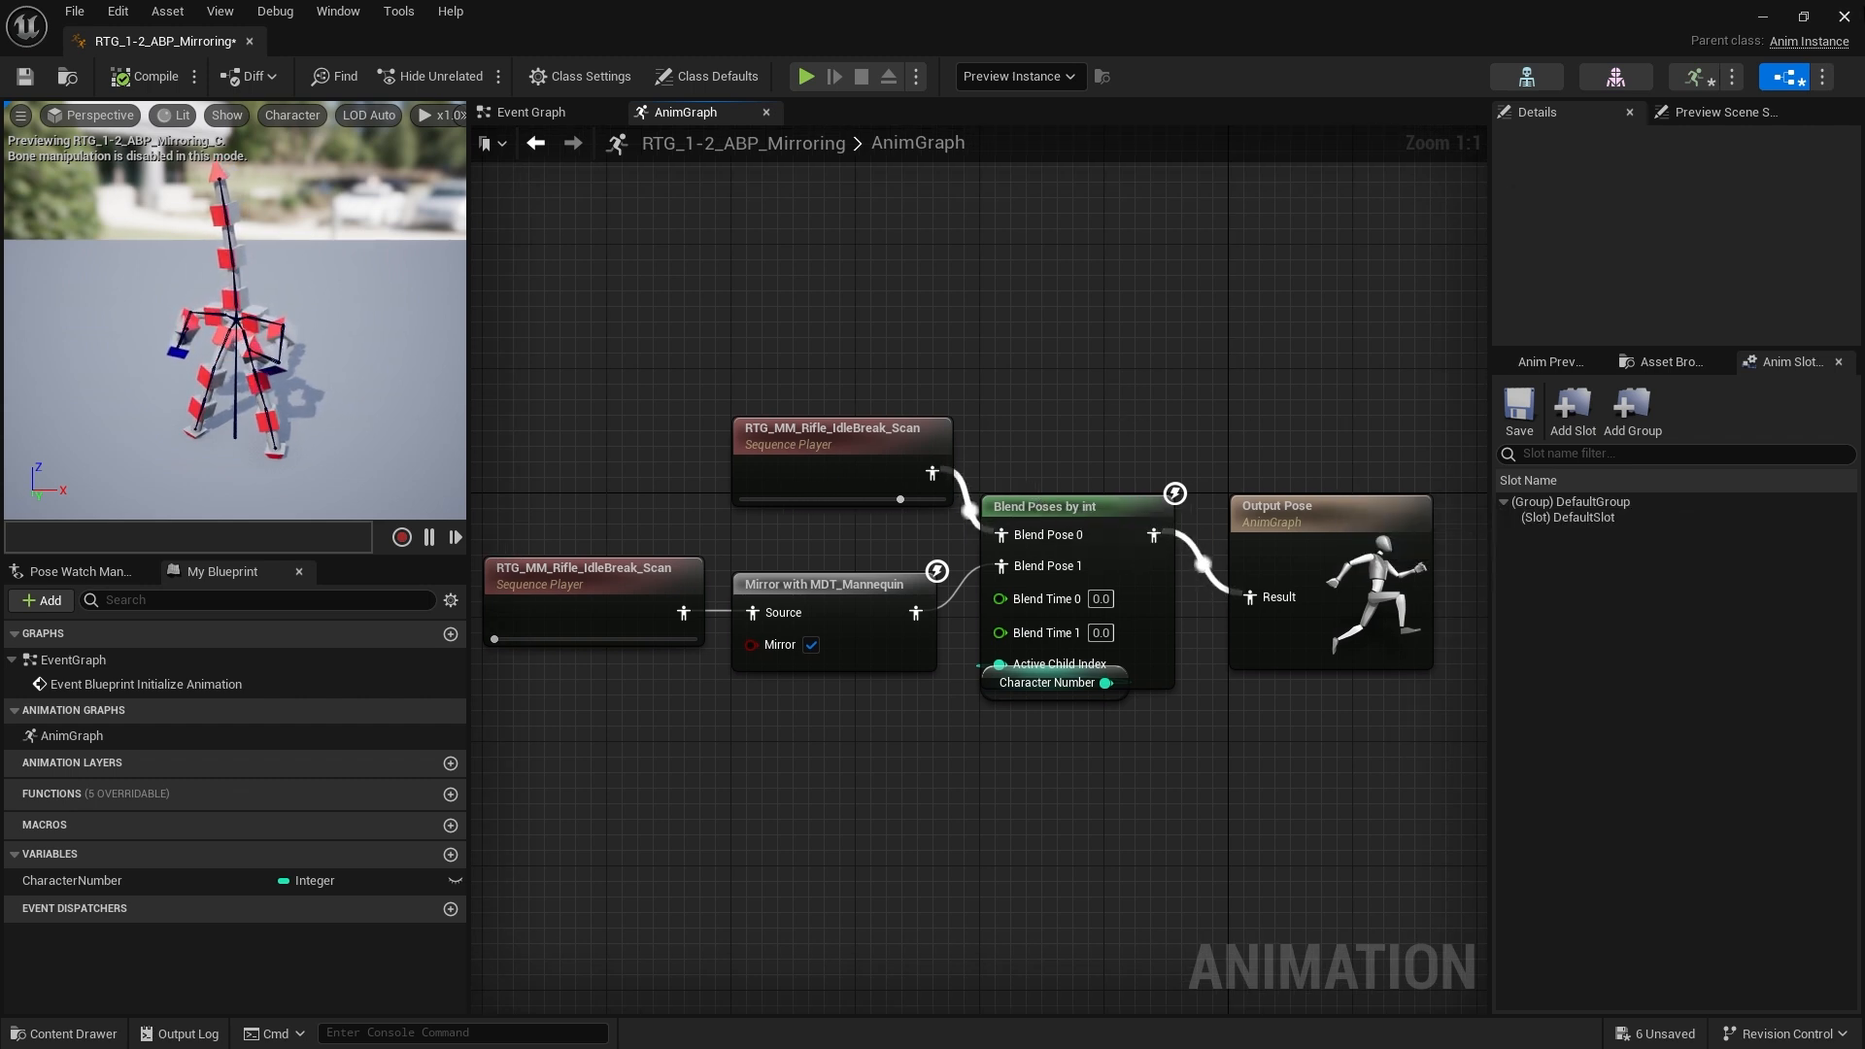
pyautogui.click(1843, 18)
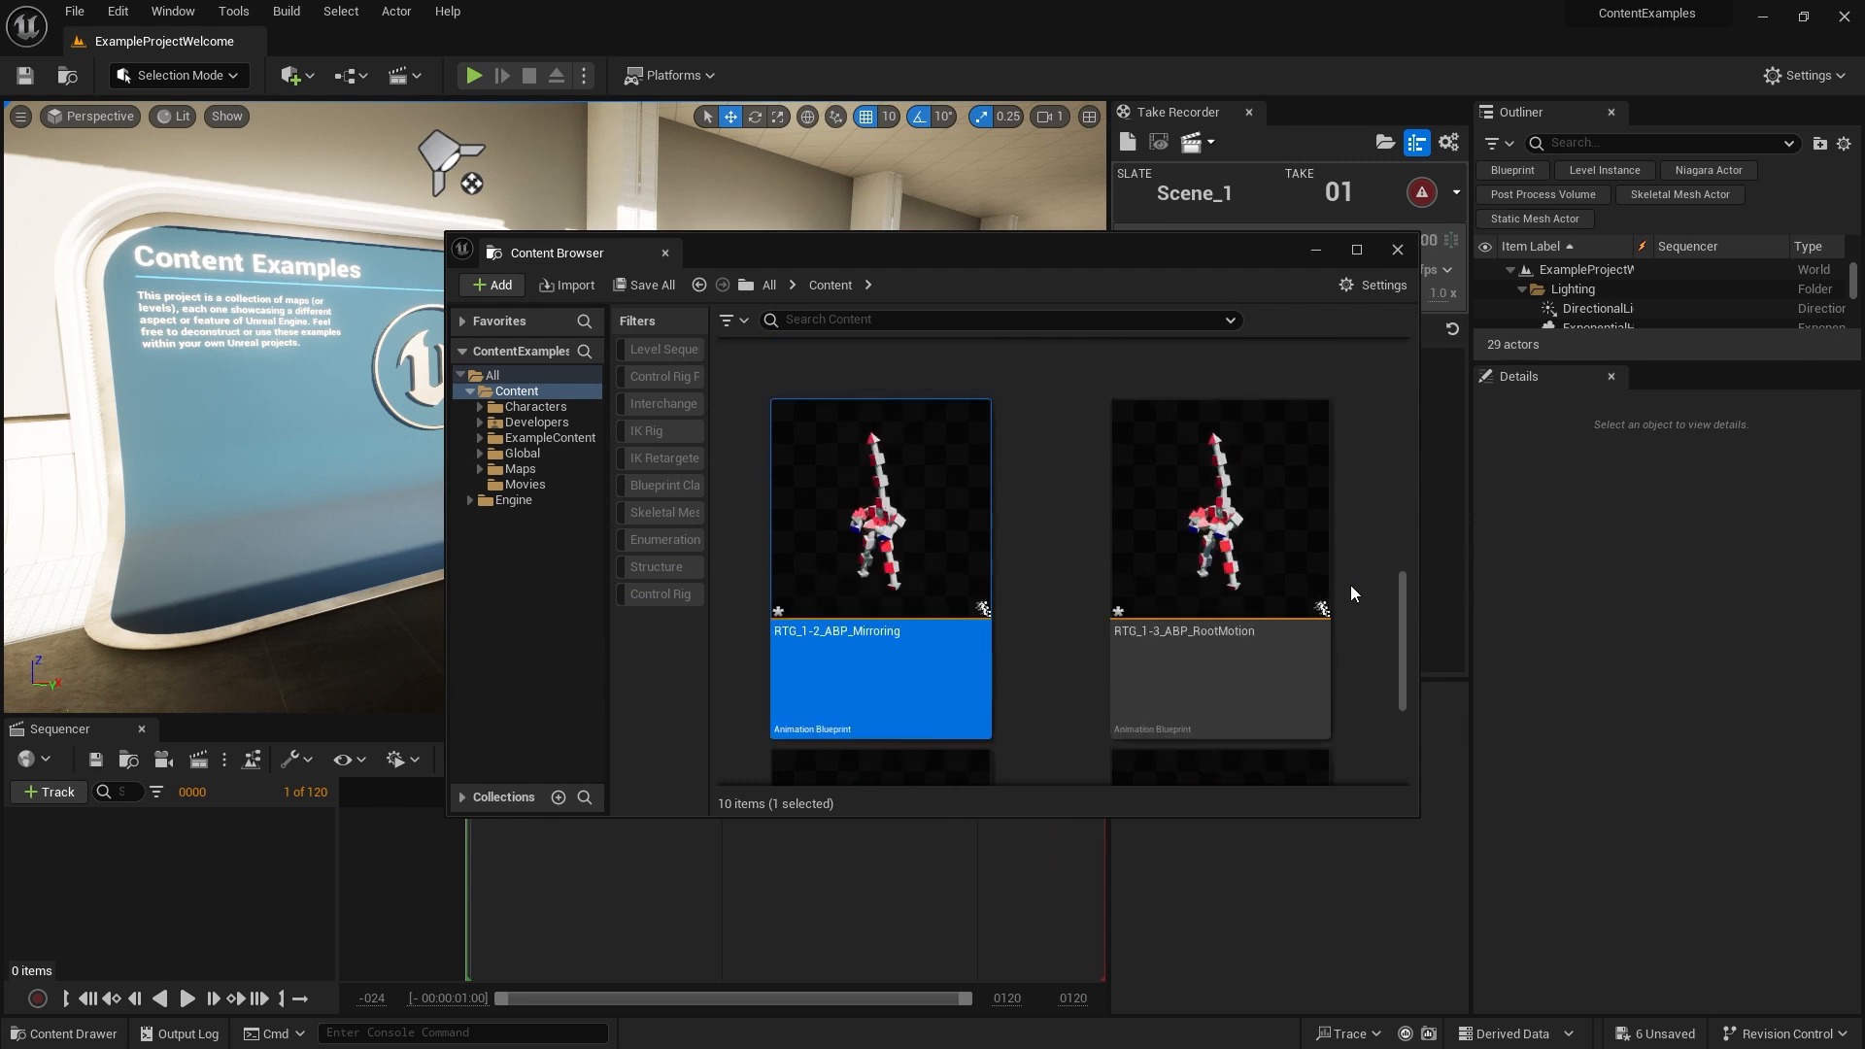
# Browse the retargeted assets in the Content folder and return to the RTG_Mannequin_Starfish retargeter
pyautogui.scroll(5, 1350, 585)
pyautogui.scroll(2, 1350, 585)
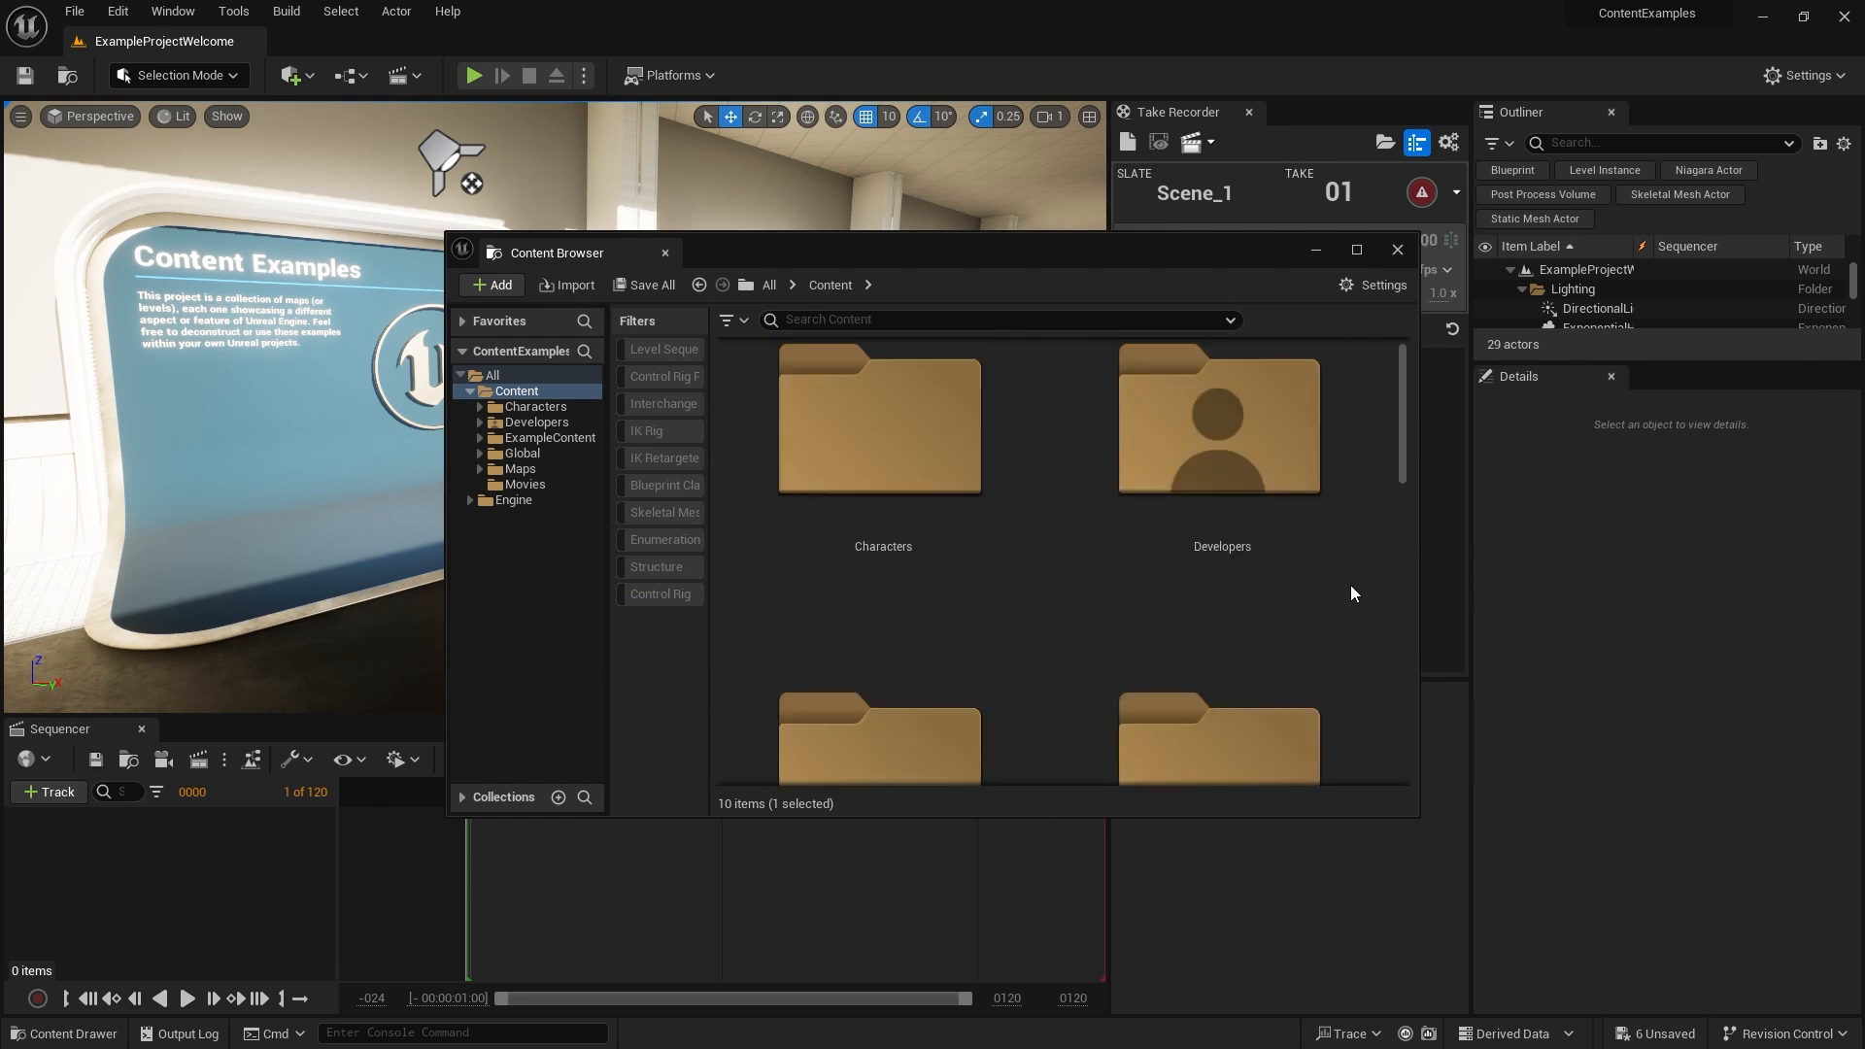
pyautogui.scroll(-5, 1350, 585)
pyautogui.scroll(-2, 1350, 585)
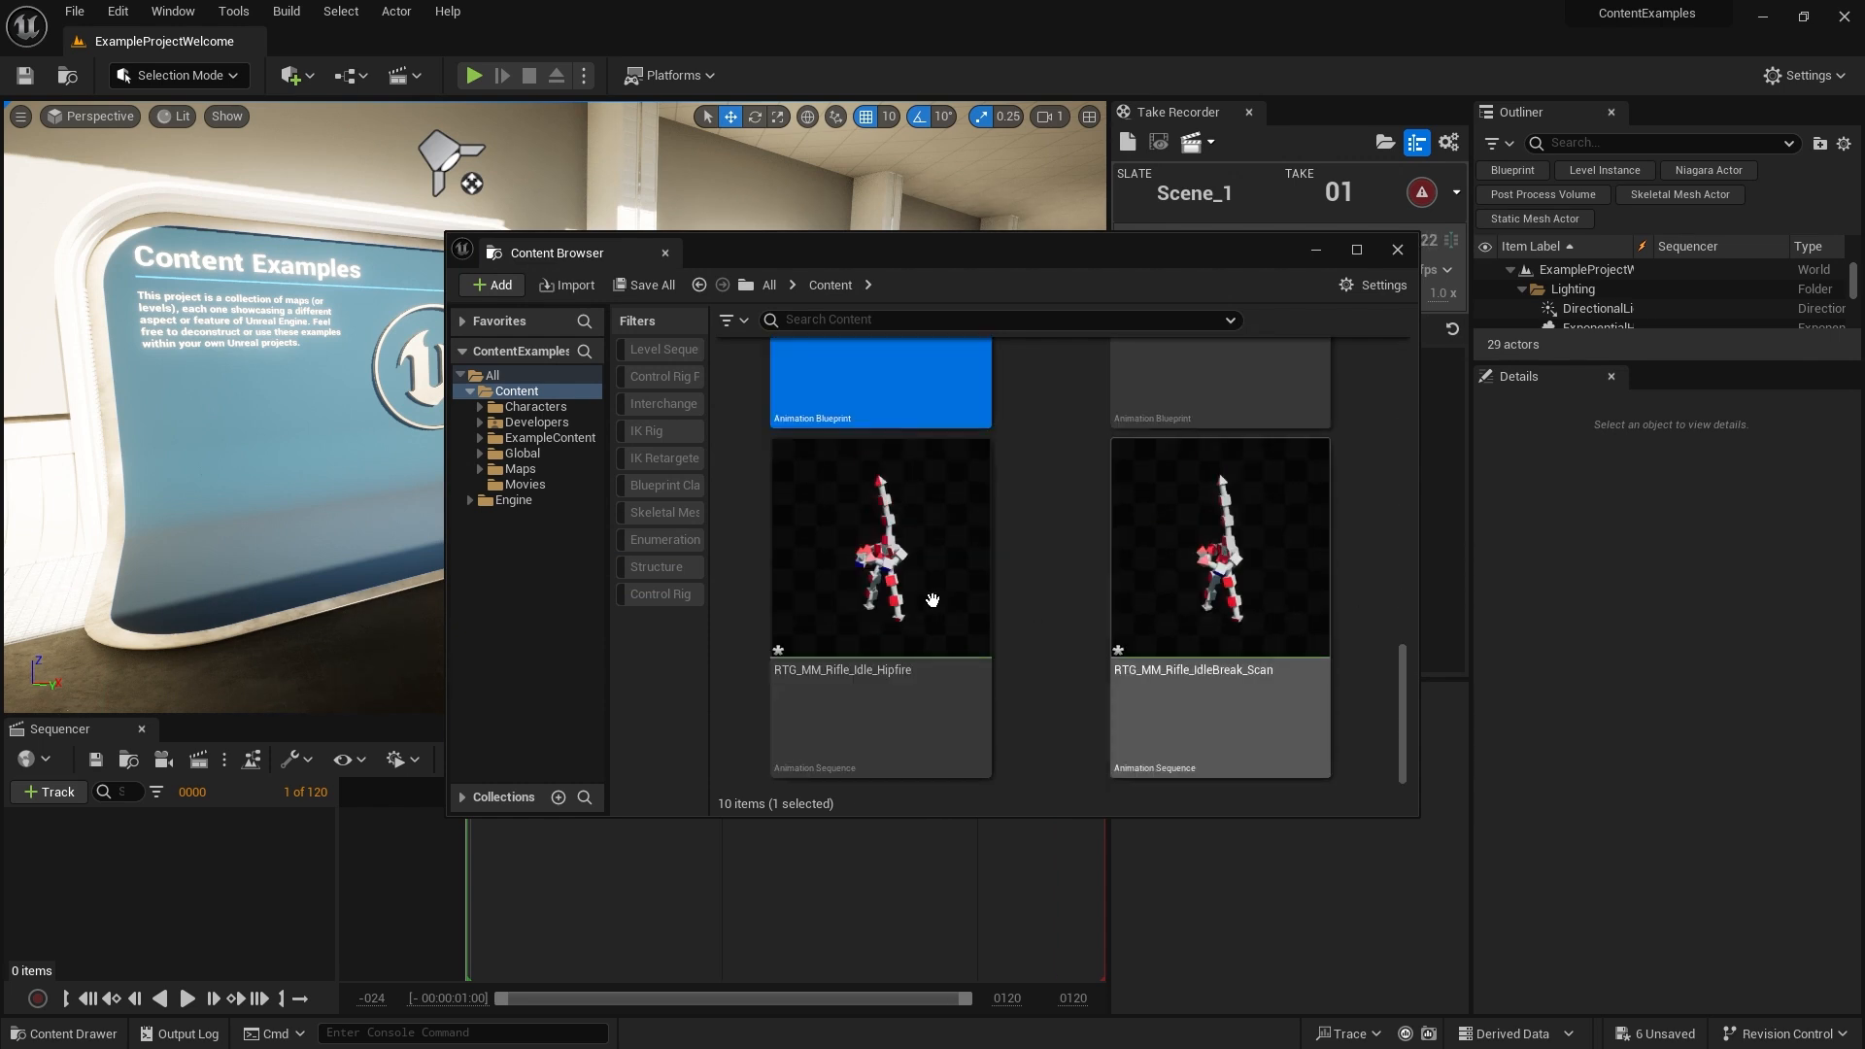
pyautogui.scroll(1, 1113, 608)
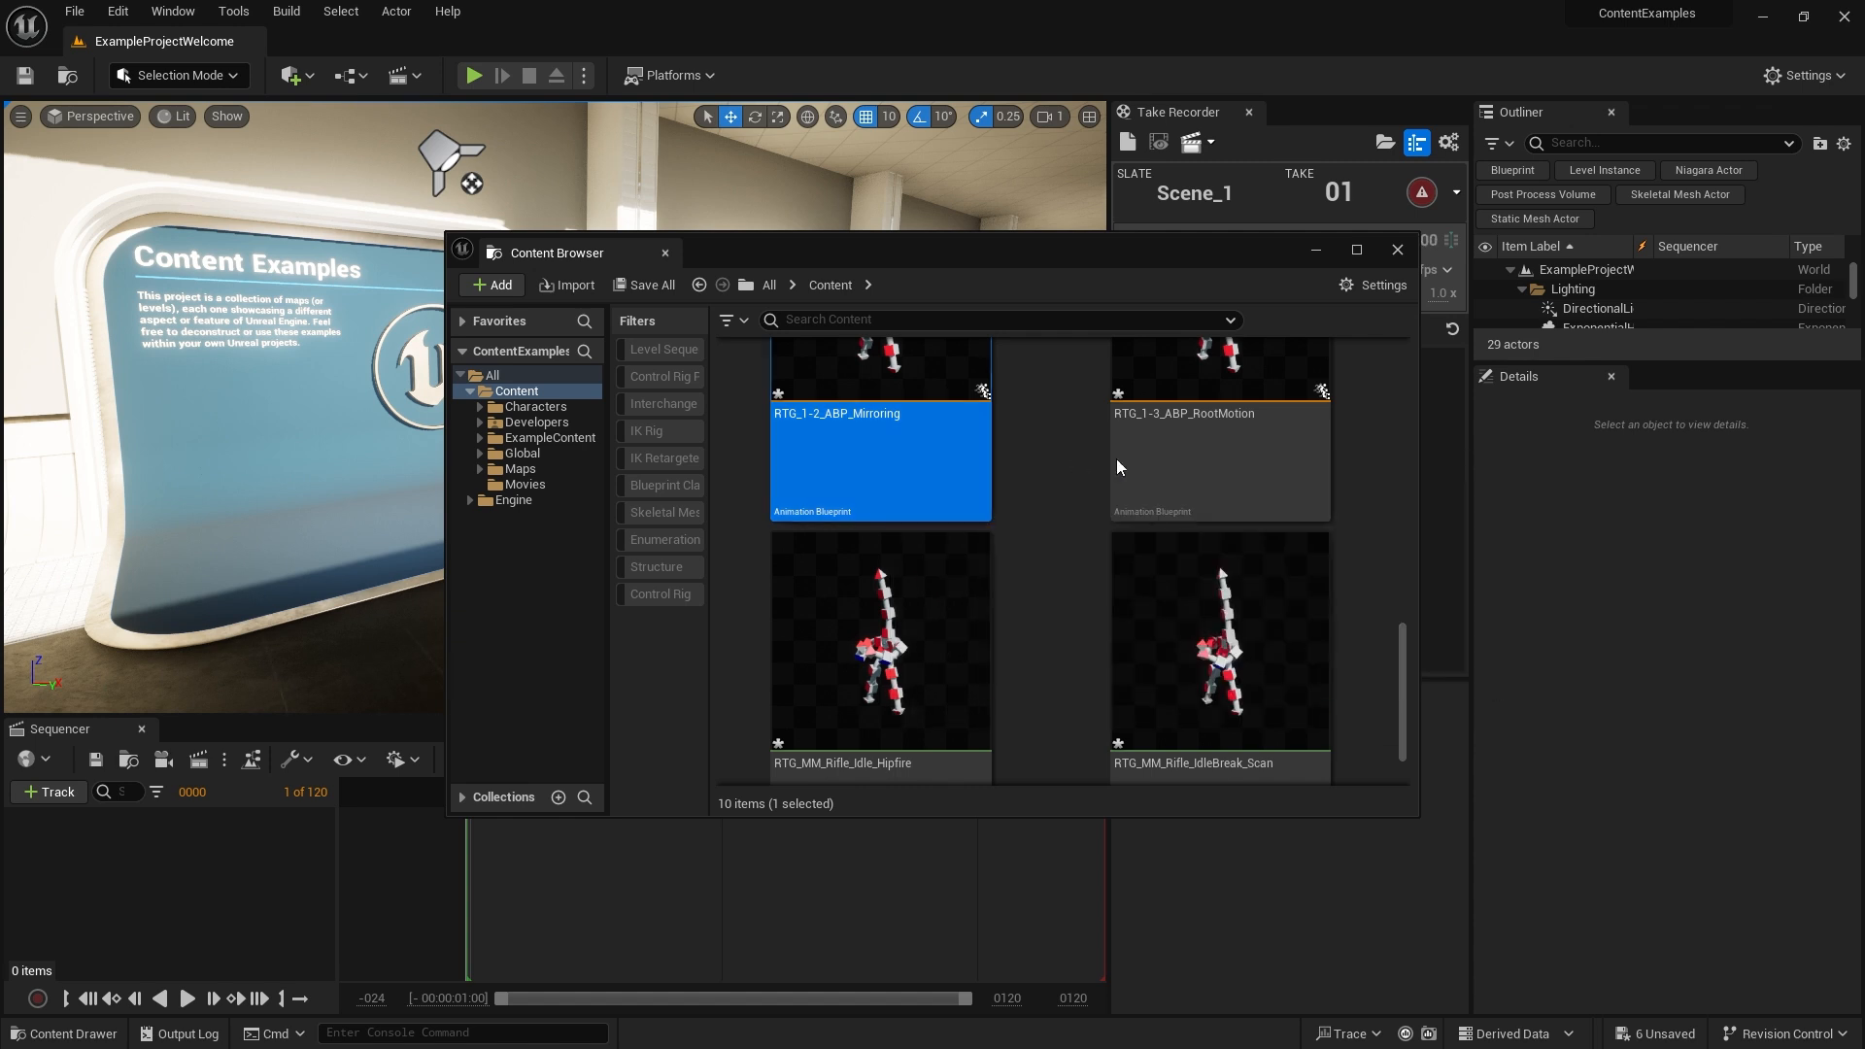
pyautogui.click(1196, 460)
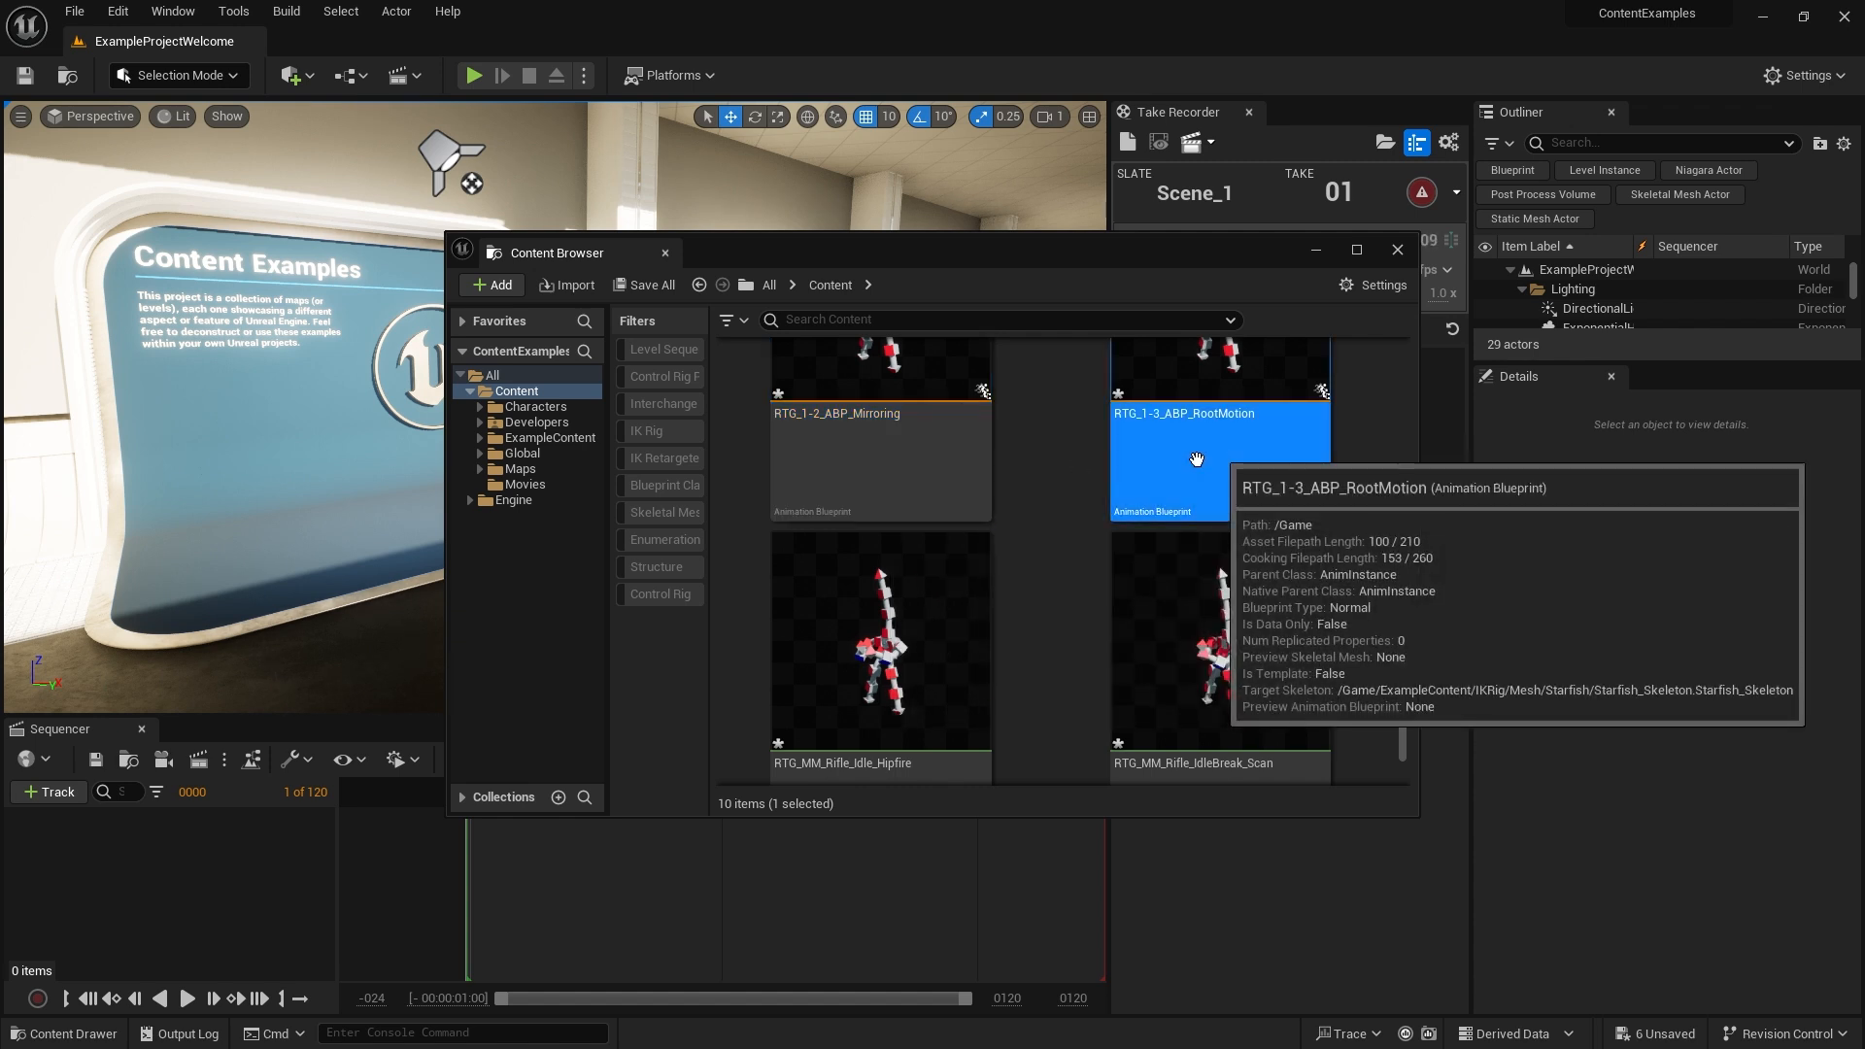
pyautogui.click(1016, 461)
pyautogui.click(968, 458)
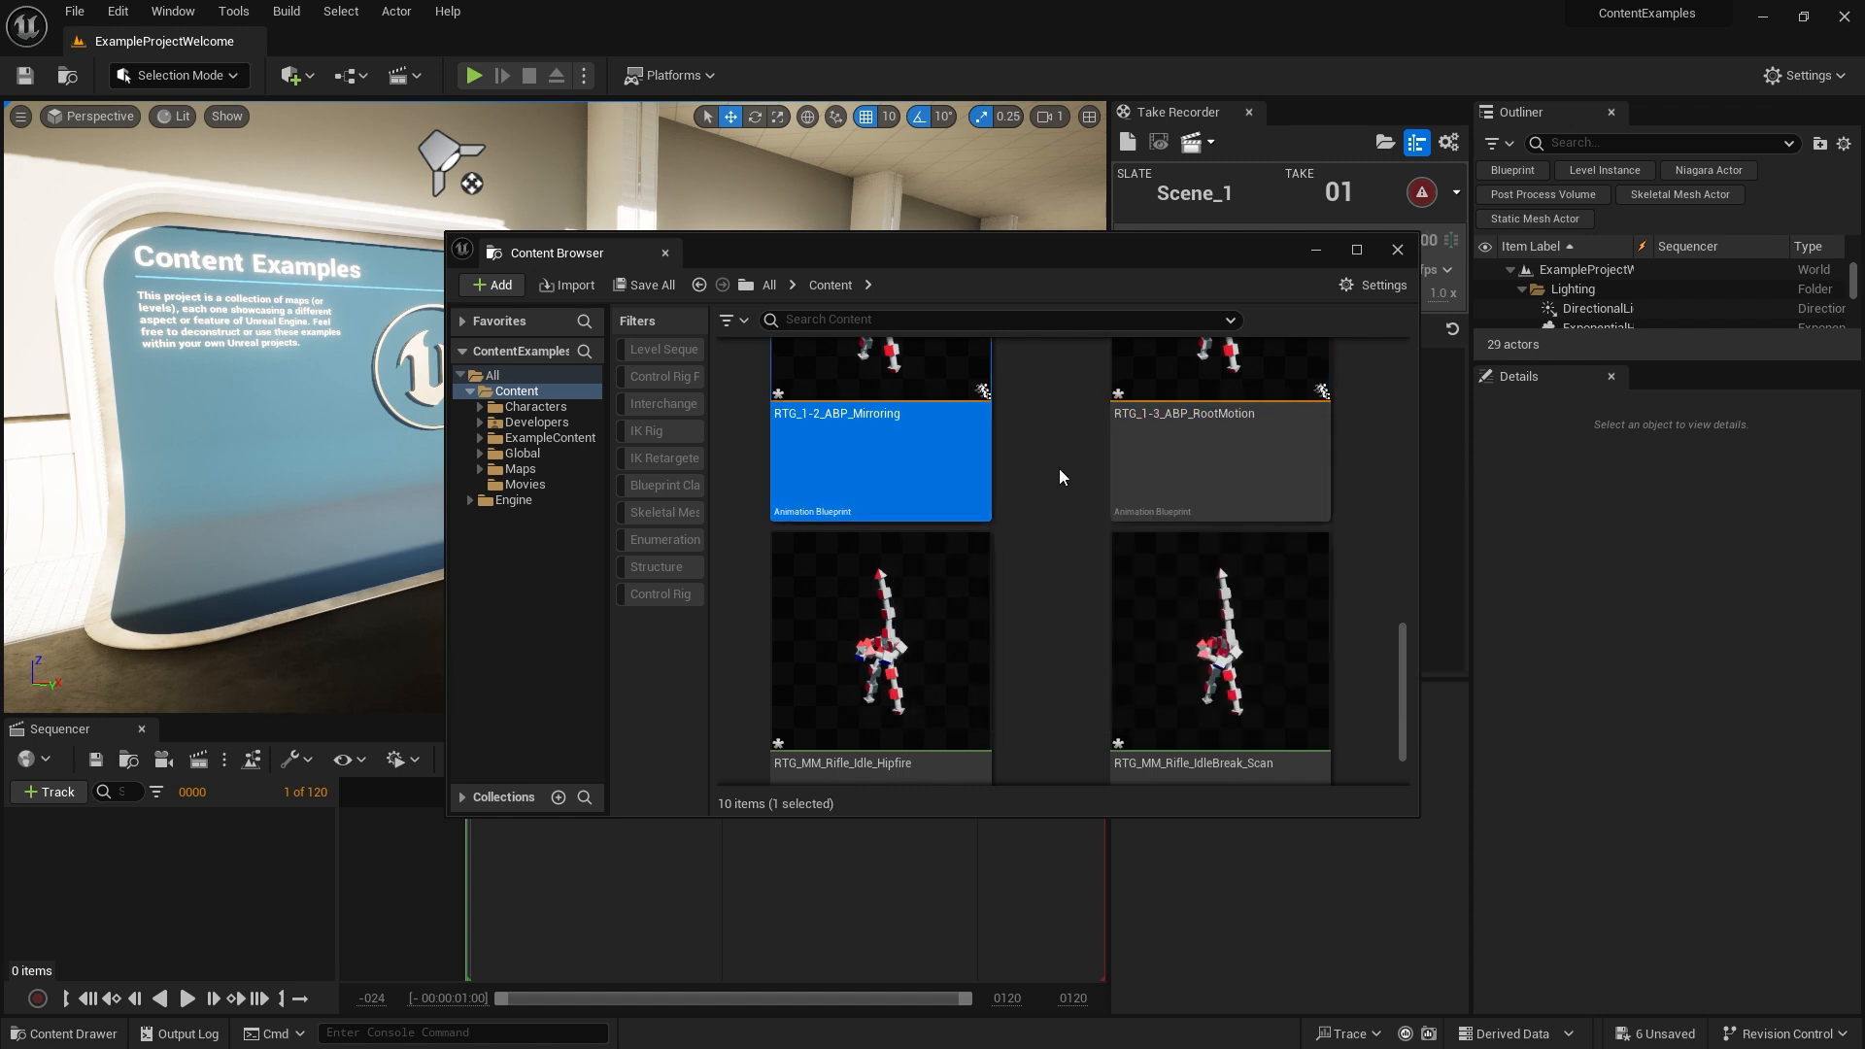
pyautogui.click(1059, 470)
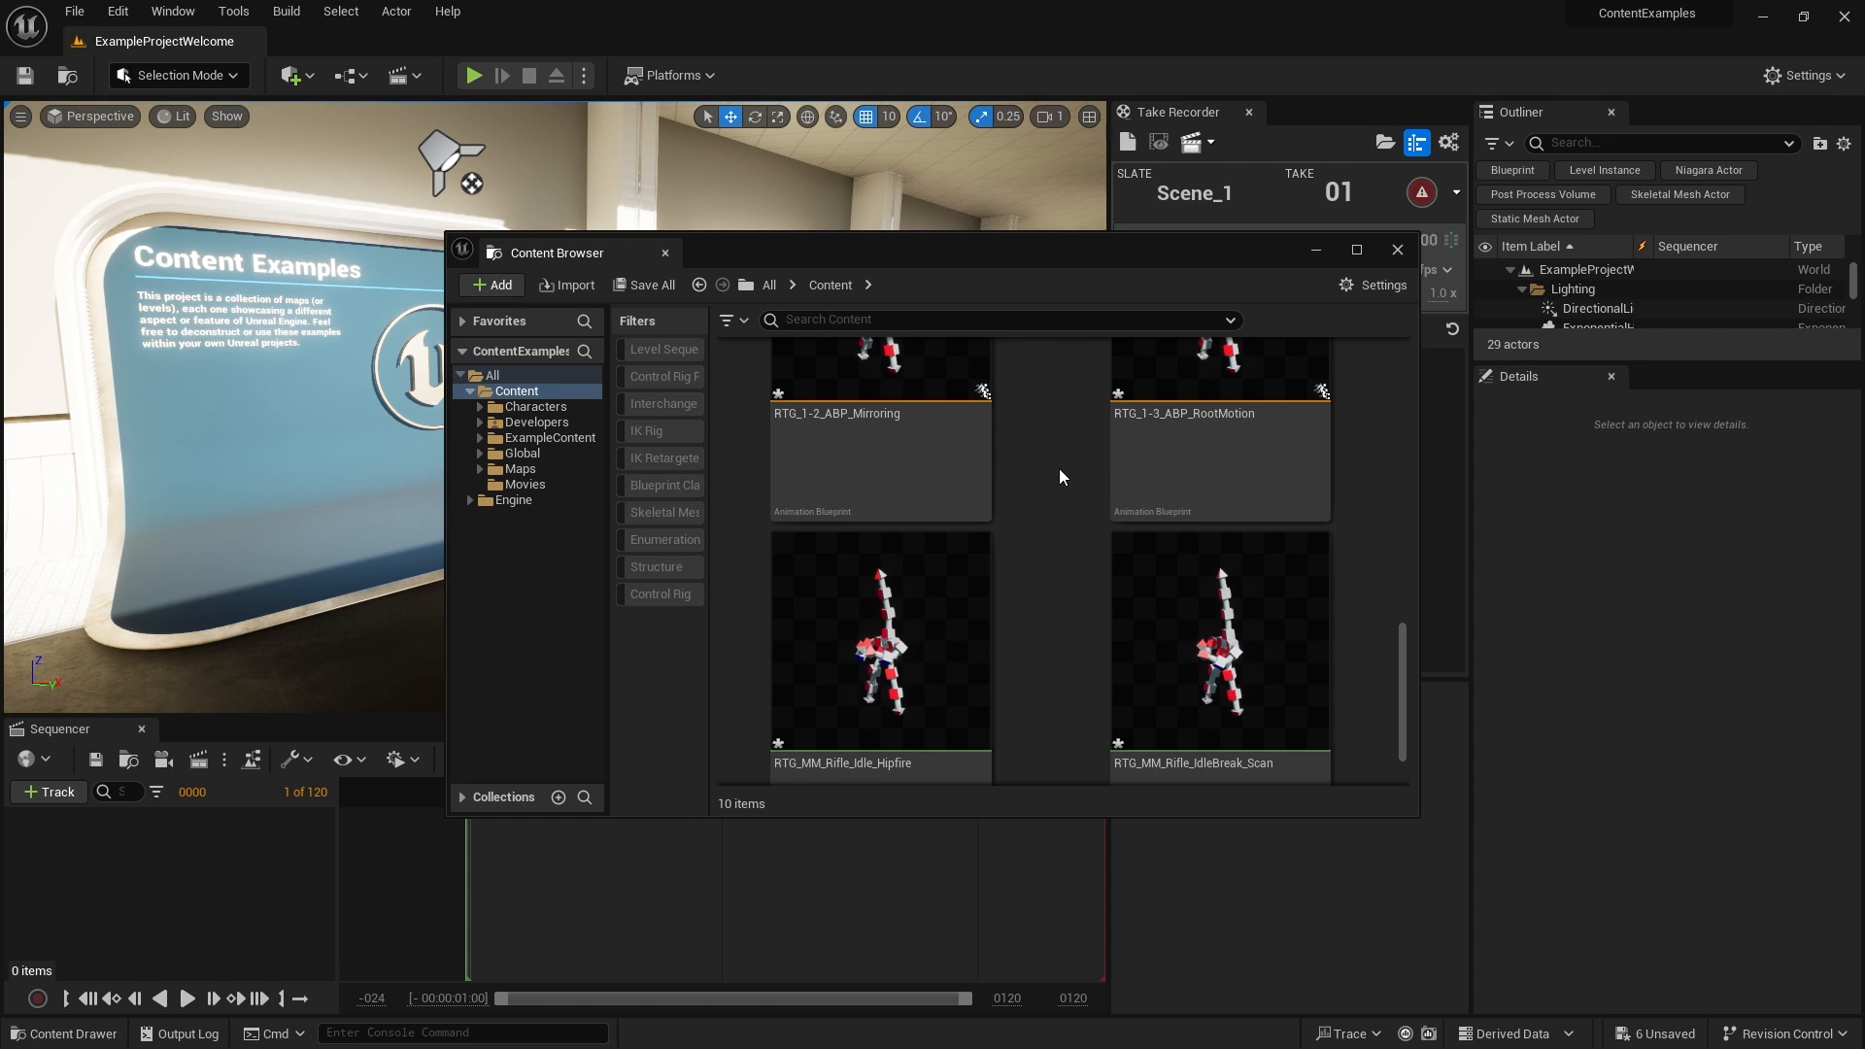
pyautogui.scroll(-1, 1053, 524)
pyautogui.click(935, 633)
pyautogui.keyDown('ctrl'); pyautogui.click(1202, 638); pyautogui.keyUp('ctrl')
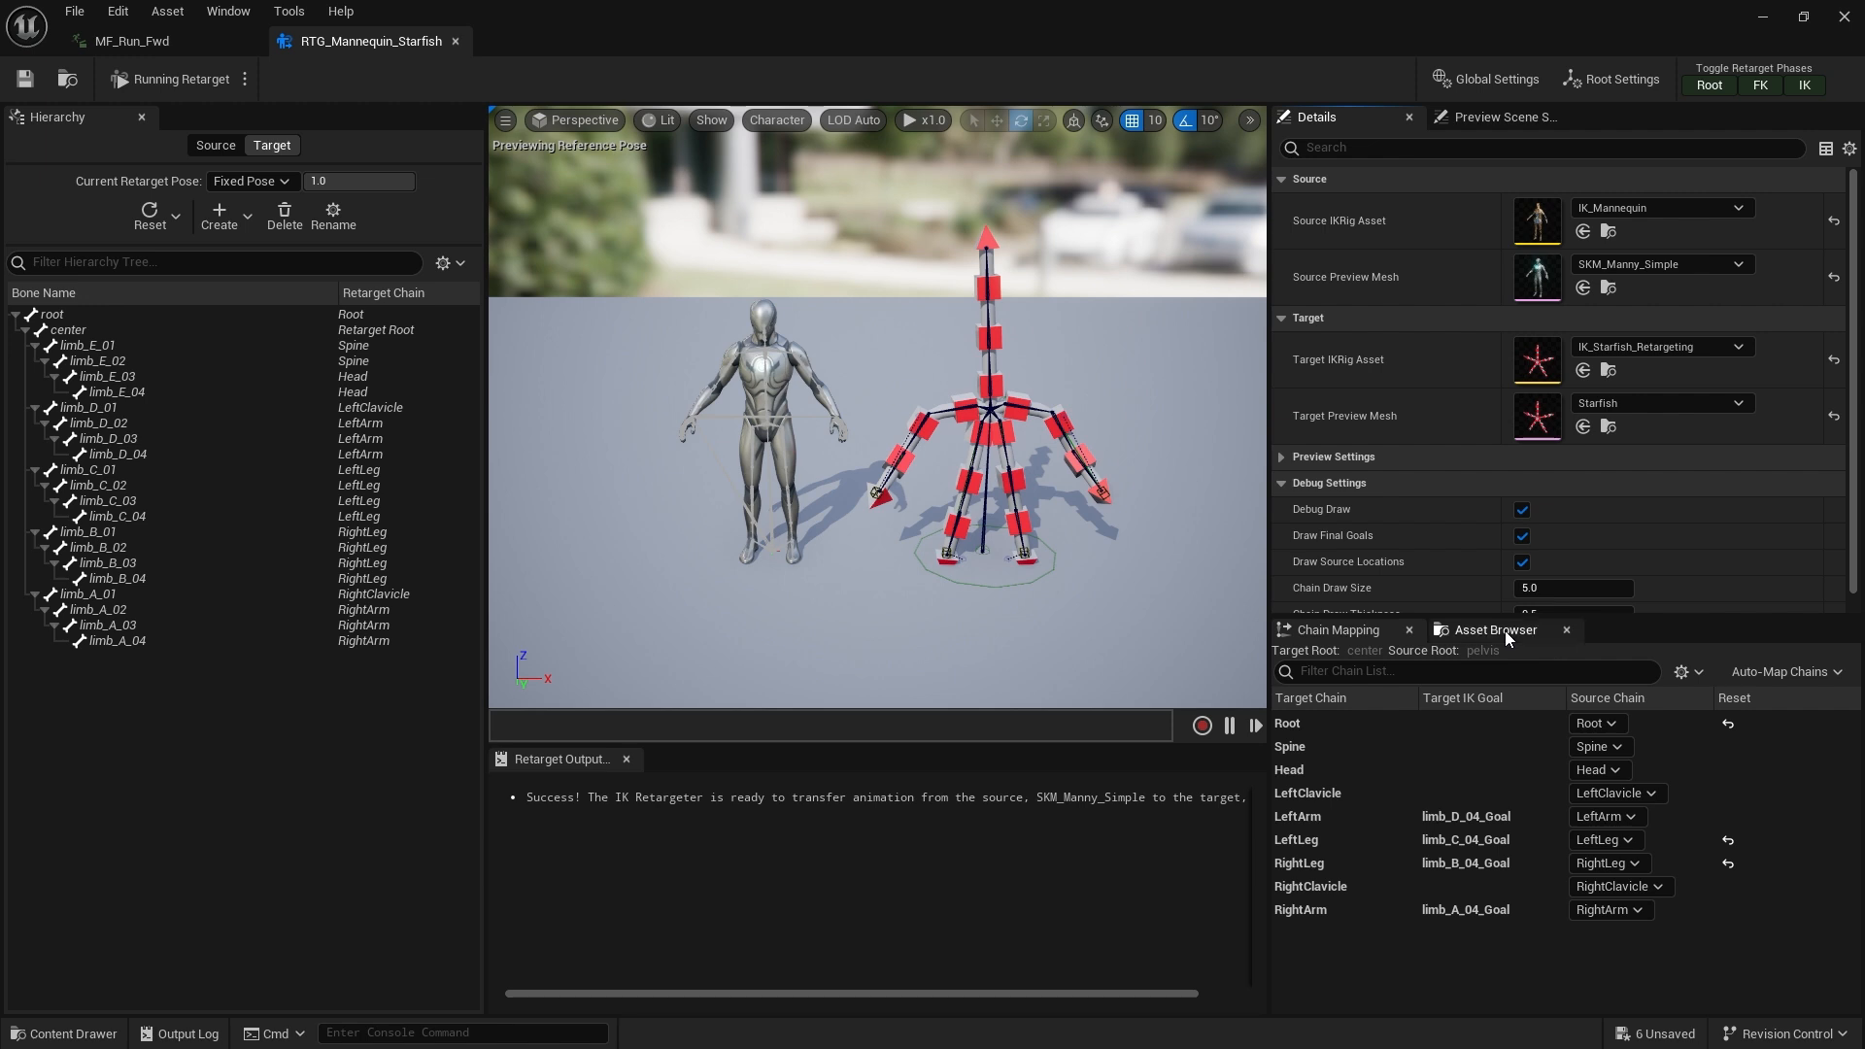
# Select the LeftLeg and RightLeg target chains together and enable Speed Planting for them
pyautogui.click(1395, 839)
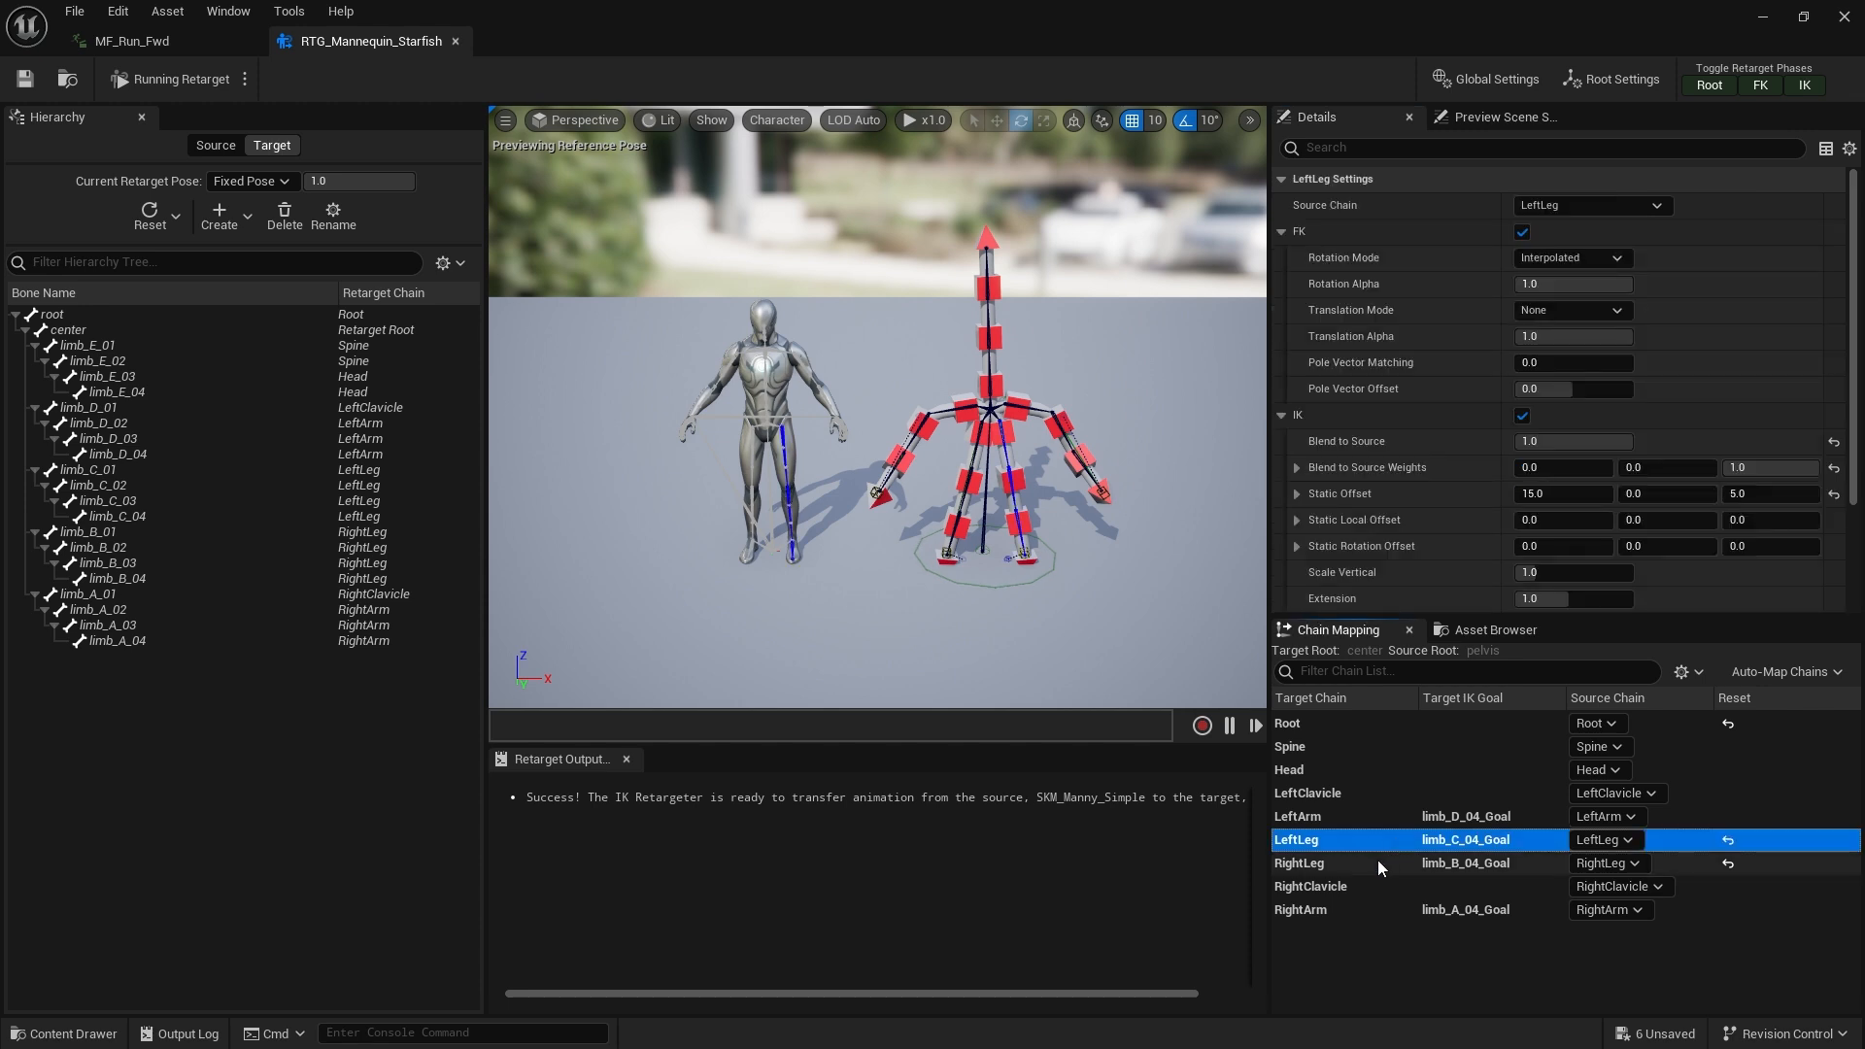
pyautogui.keyDown('shift'); pyautogui.click(1343, 863); pyautogui.keyUp('shift')
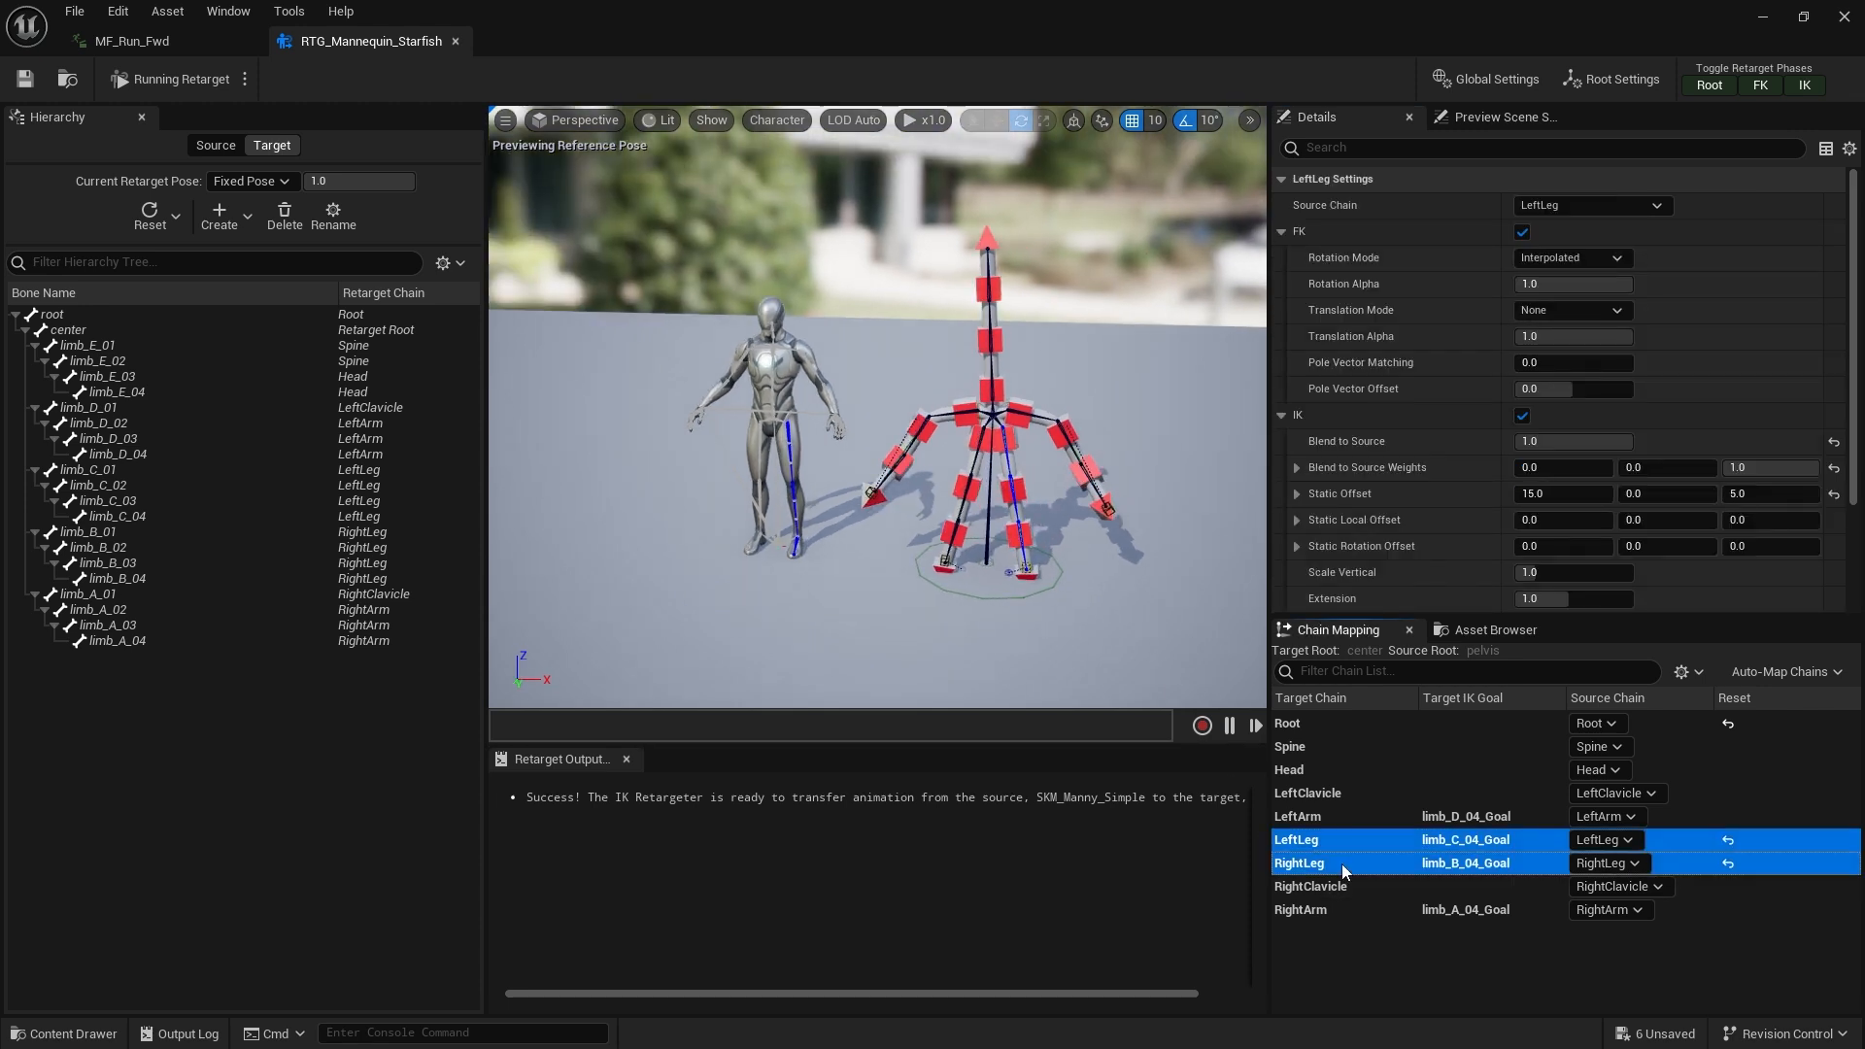
pyautogui.click(1280, 231)
pyautogui.click(1280, 257)
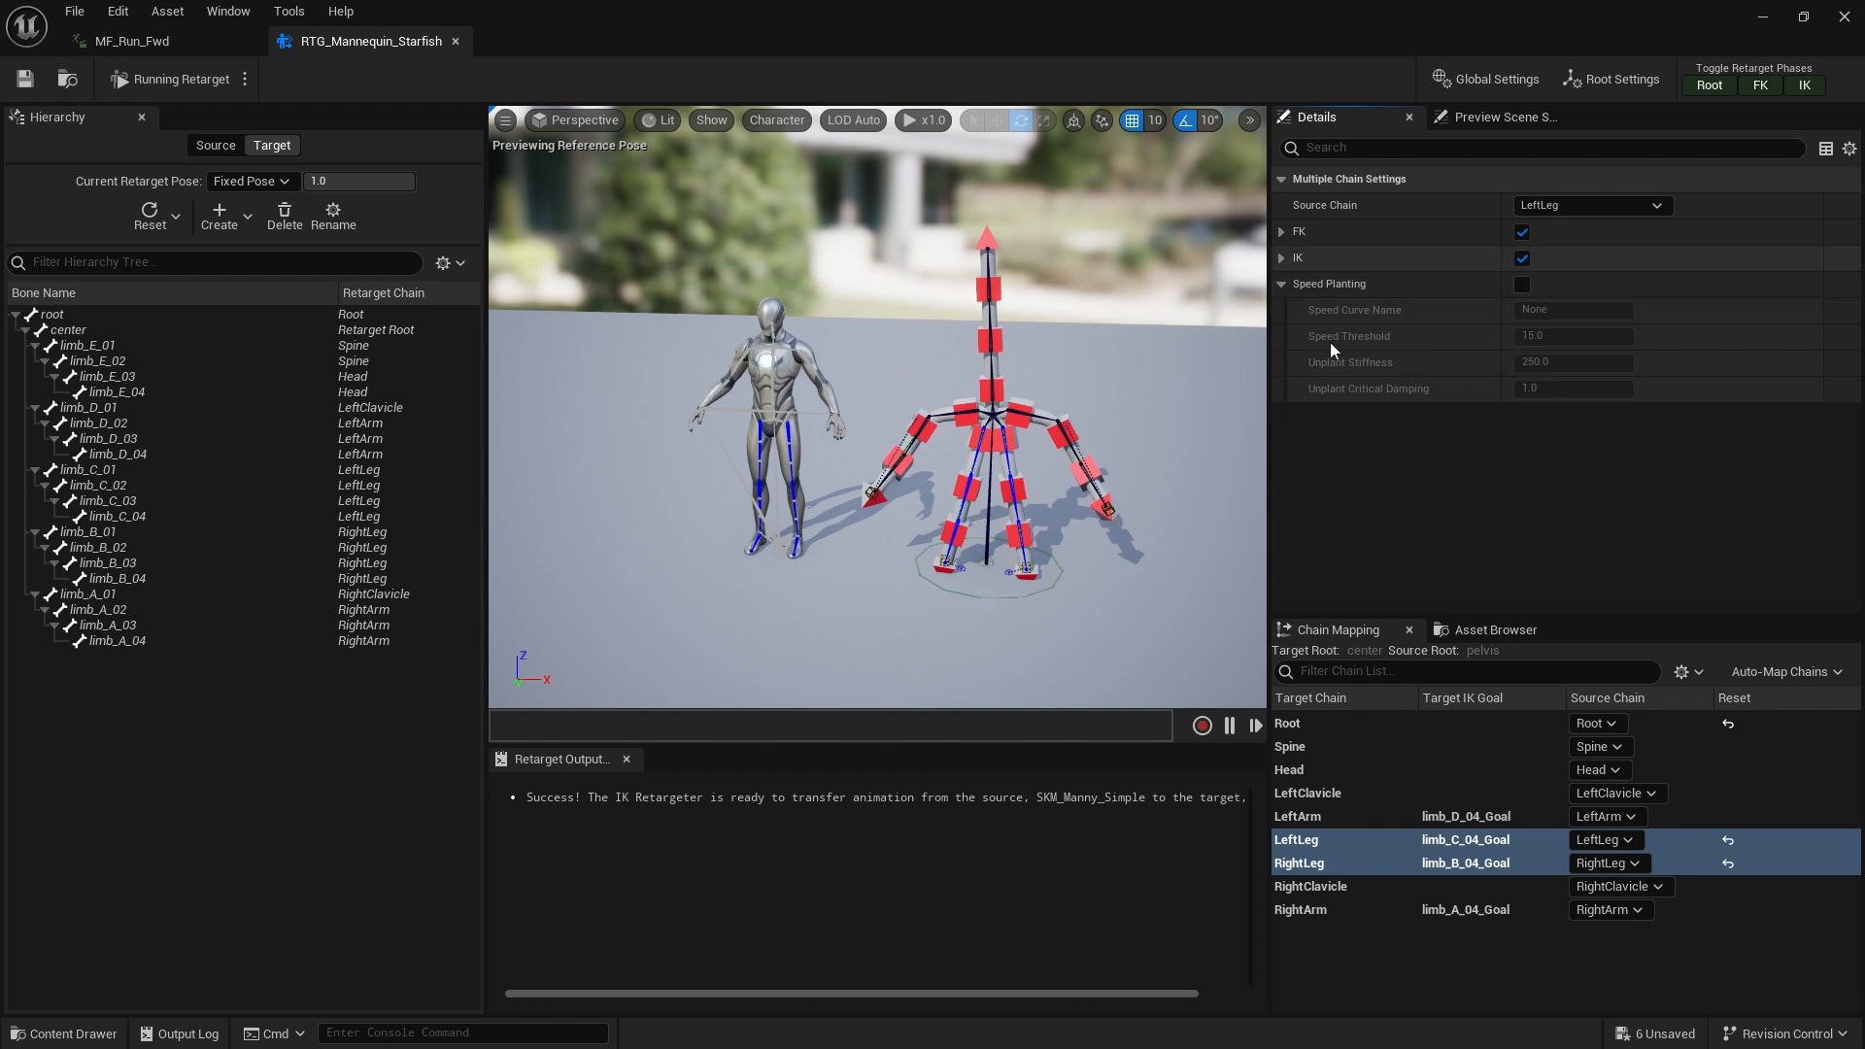
pyautogui.click(1521, 284)
pyautogui.click(1281, 257)
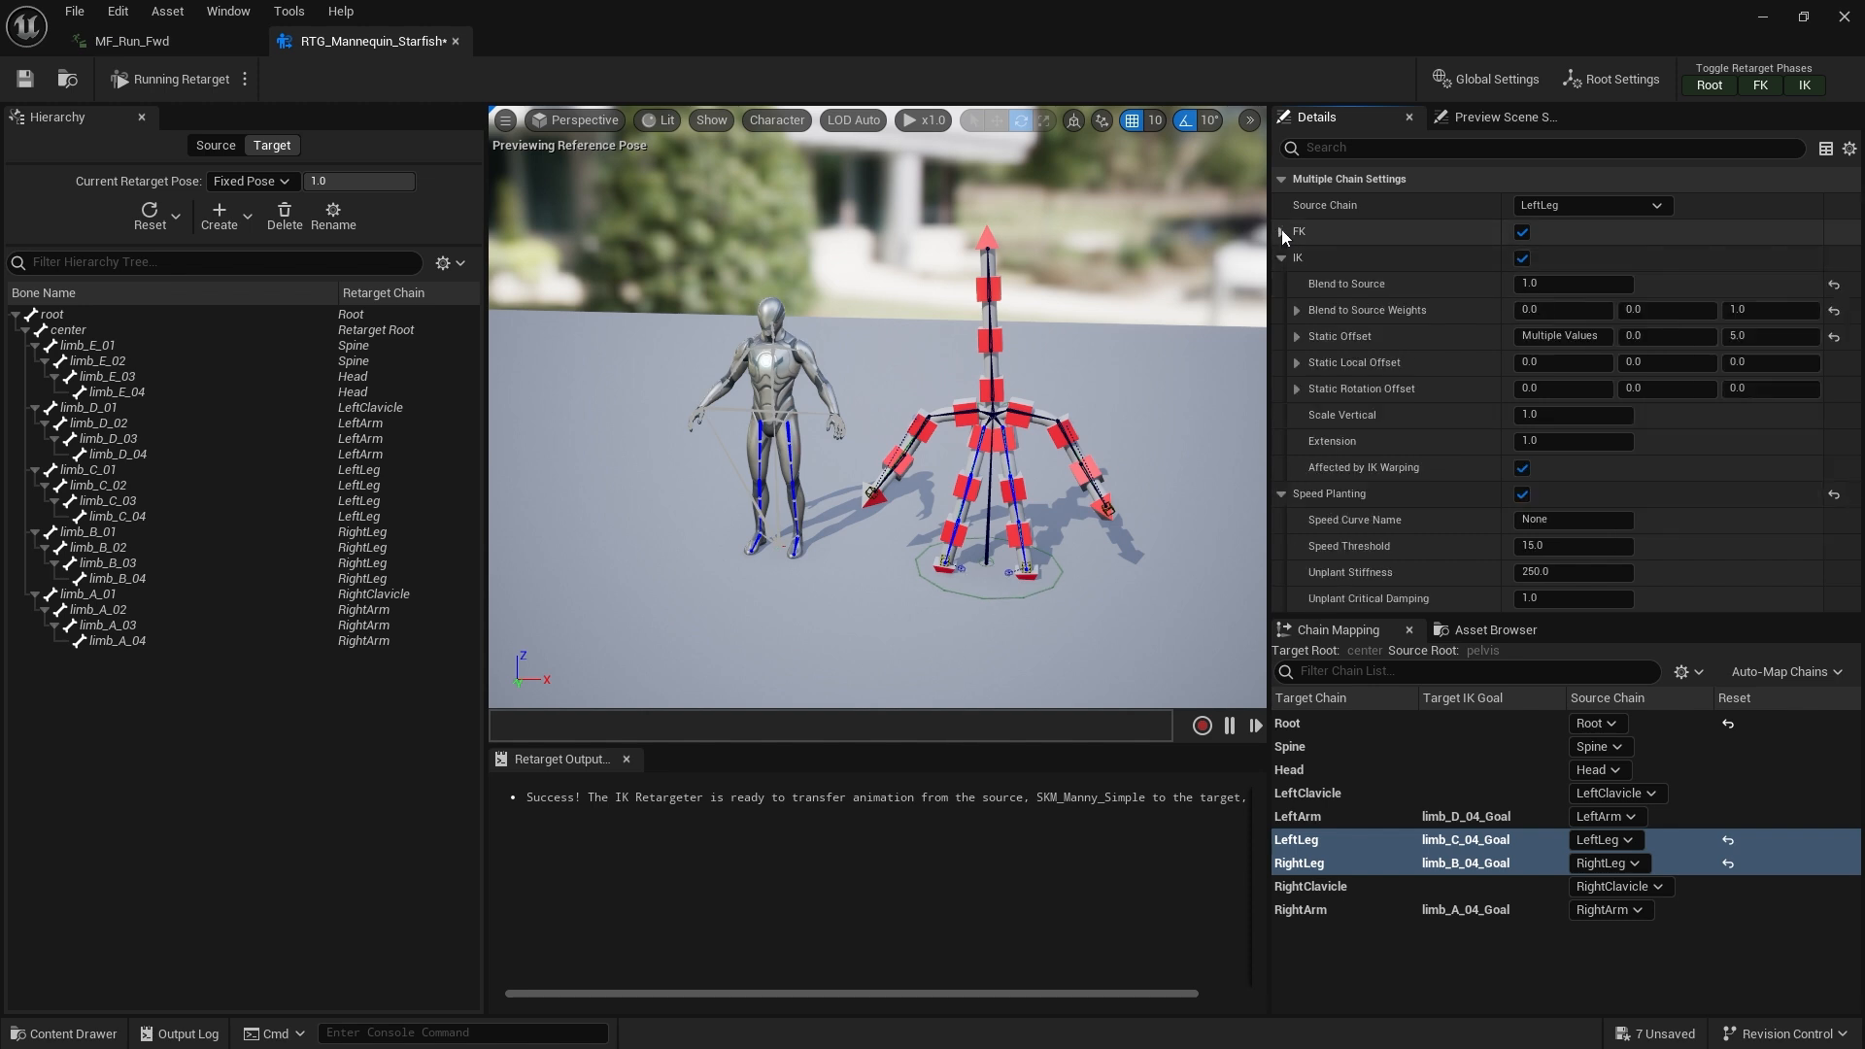
pyautogui.click(1281, 258)
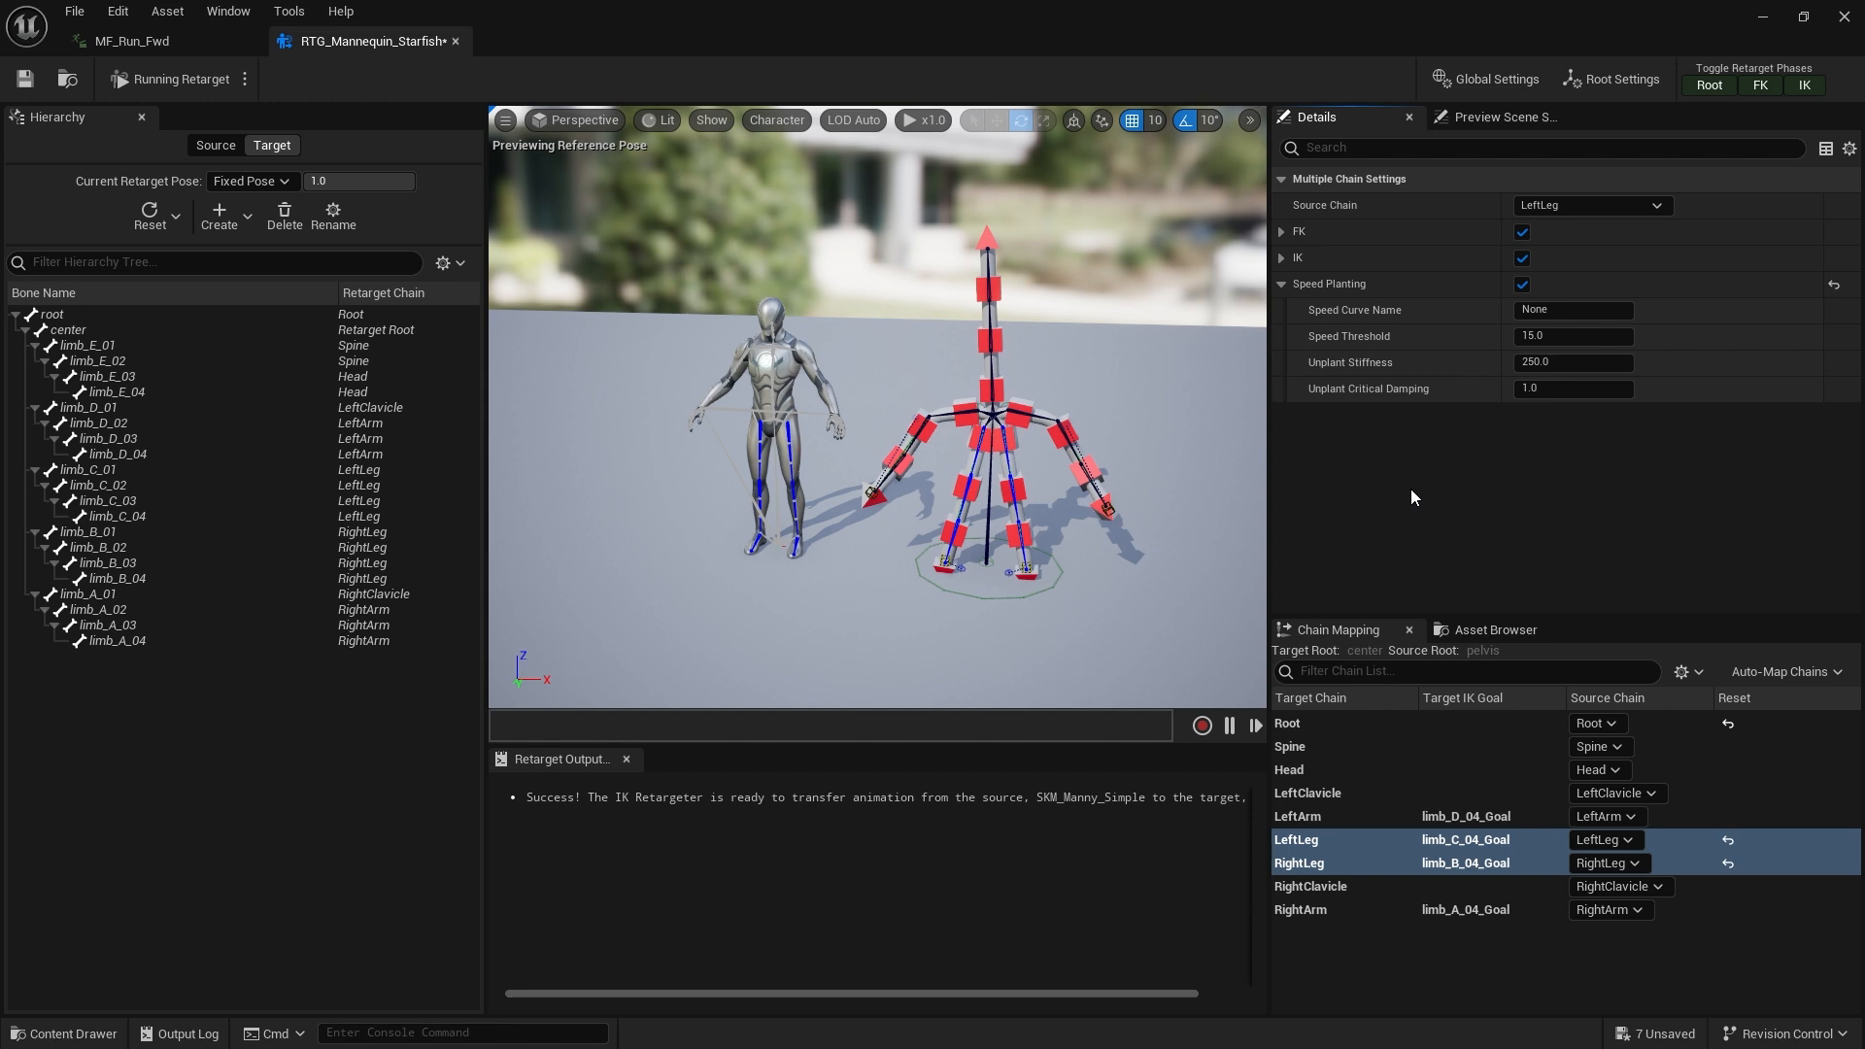
# Search the retargeter's asset browser for MF_ and preview the MF_Run_Fwd animation
pyautogui.click(1511, 629)
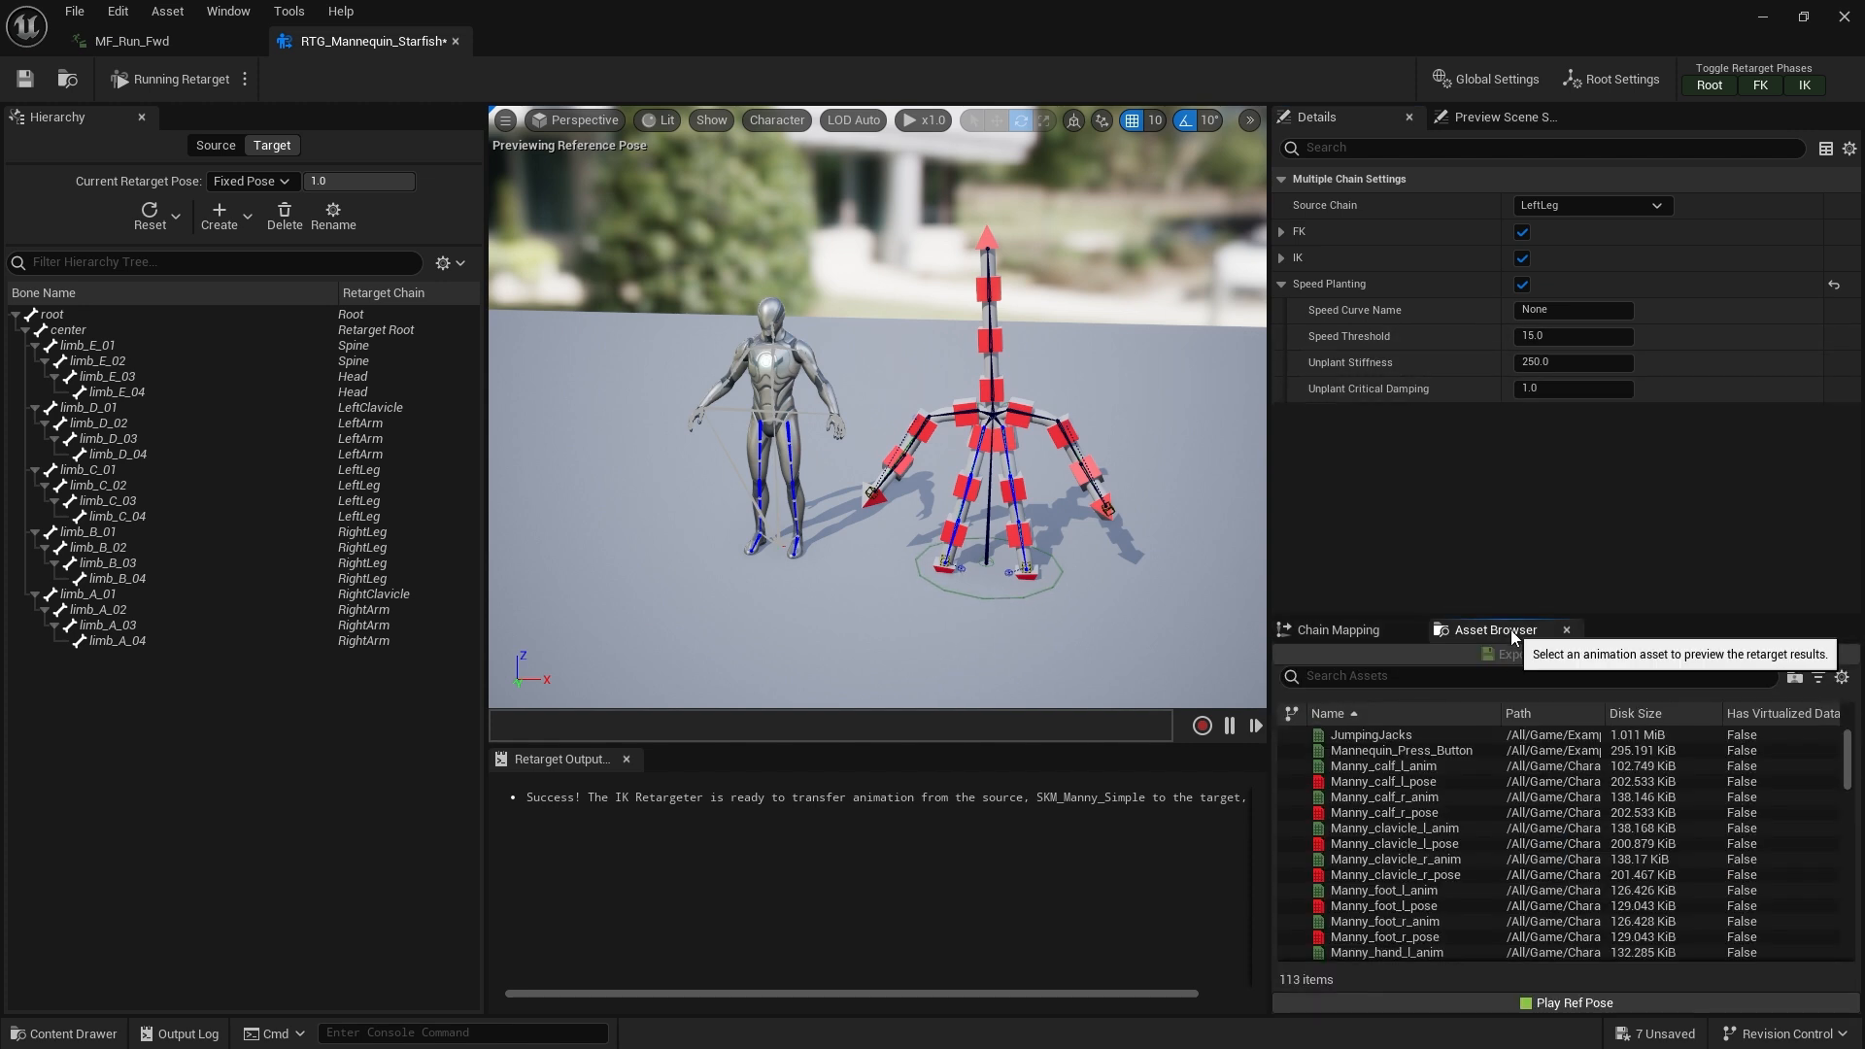
pyautogui.click(1416, 677)
pyautogui.write('MF_')
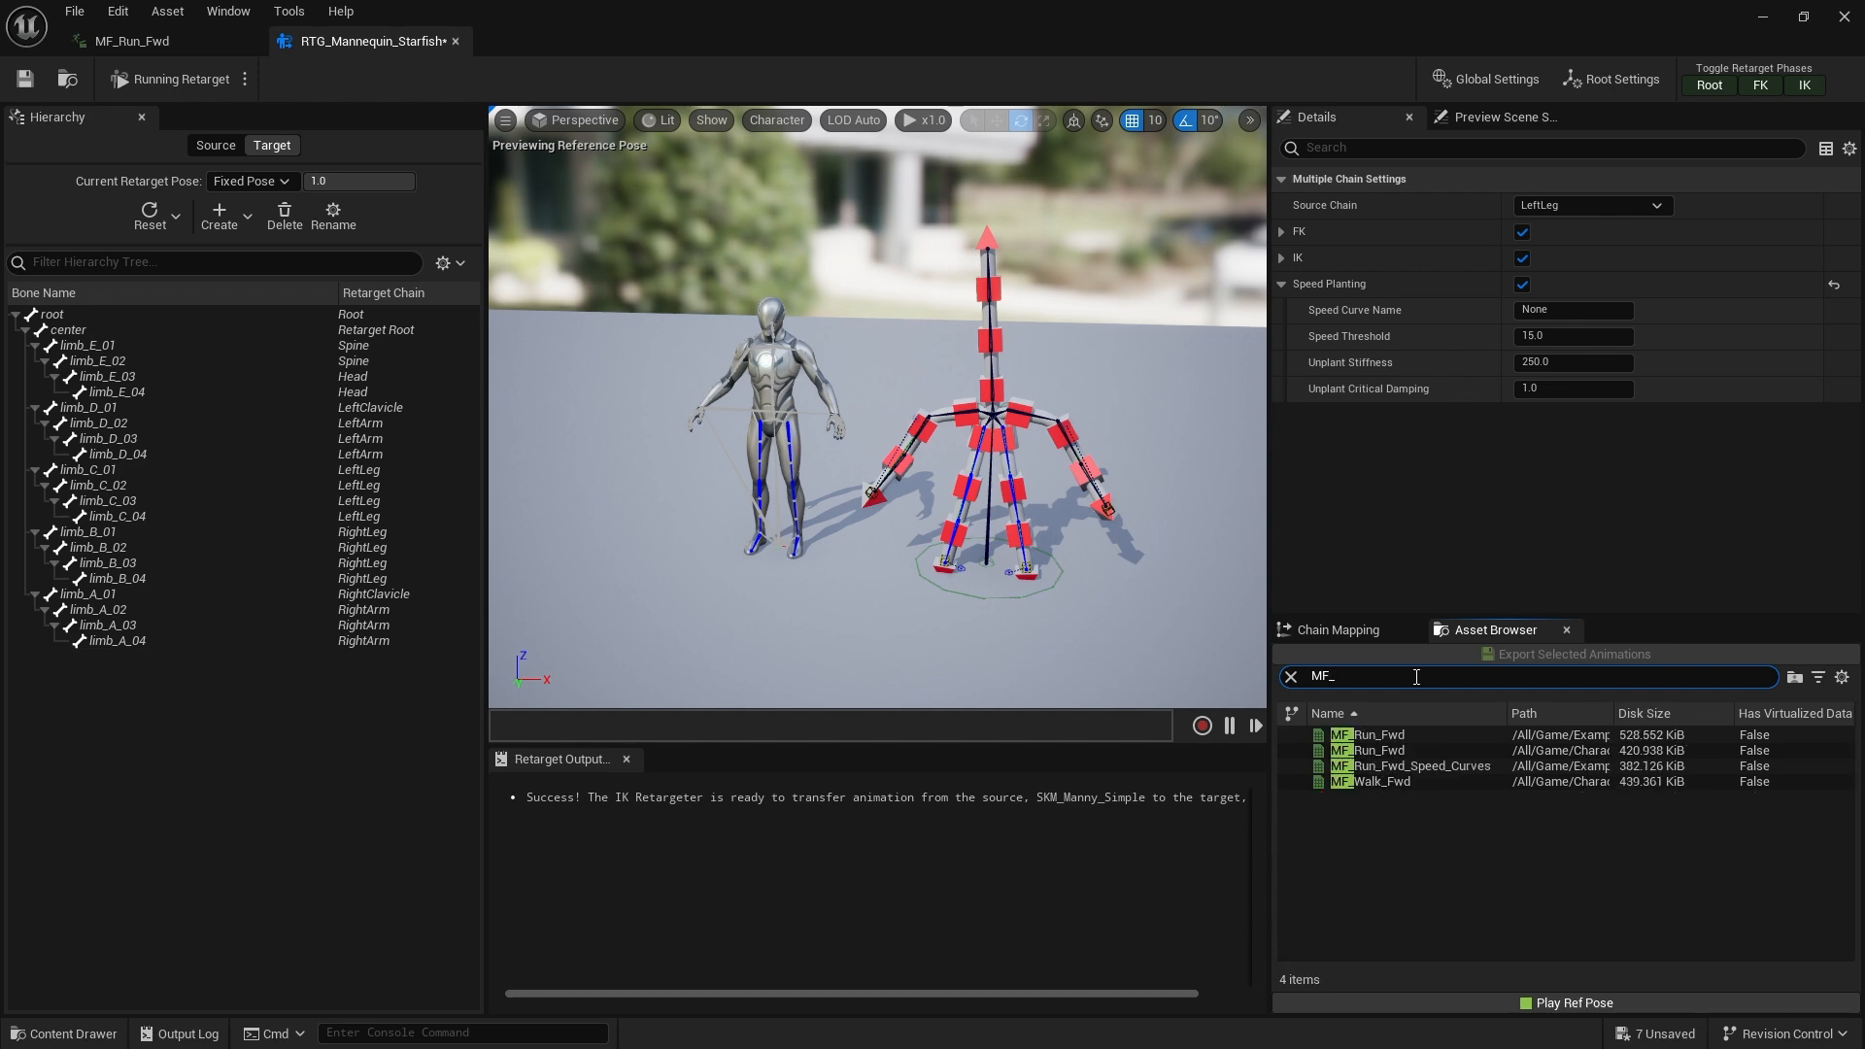
pyautogui.moveTo(1450, 754)
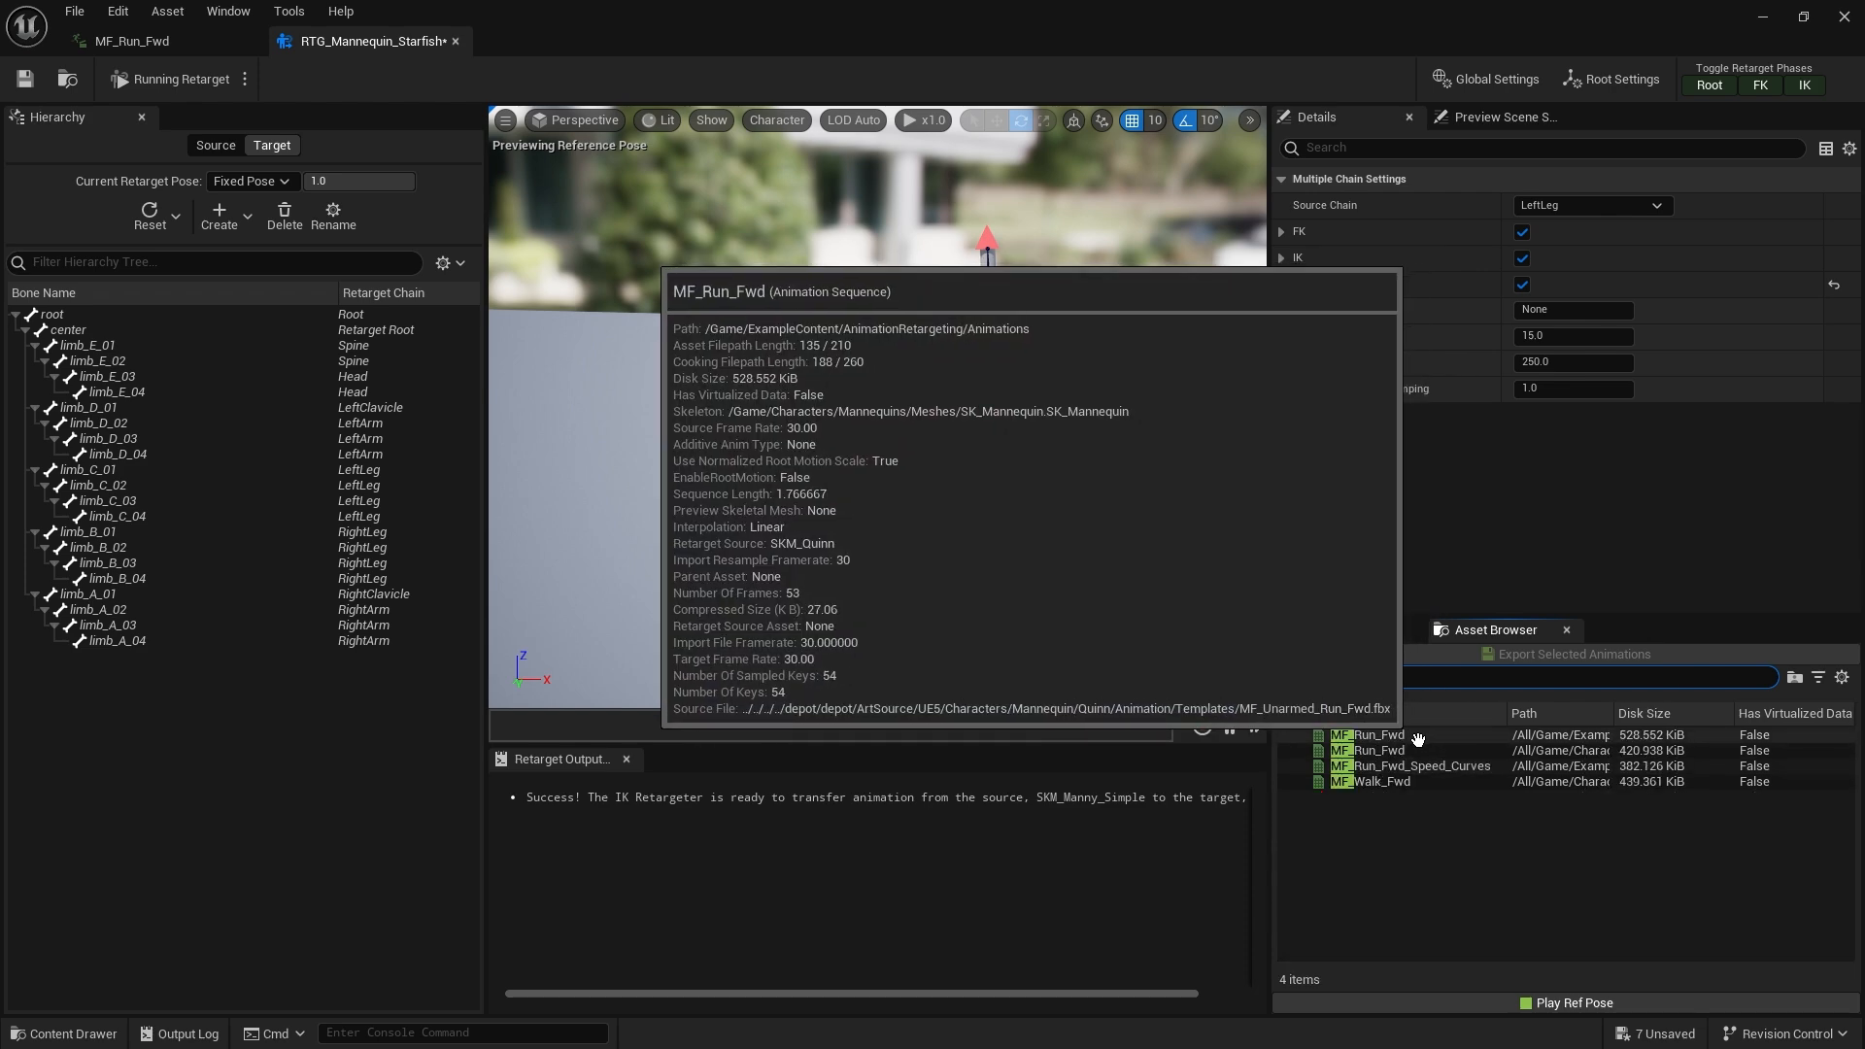
pyautogui.click(1418, 736)
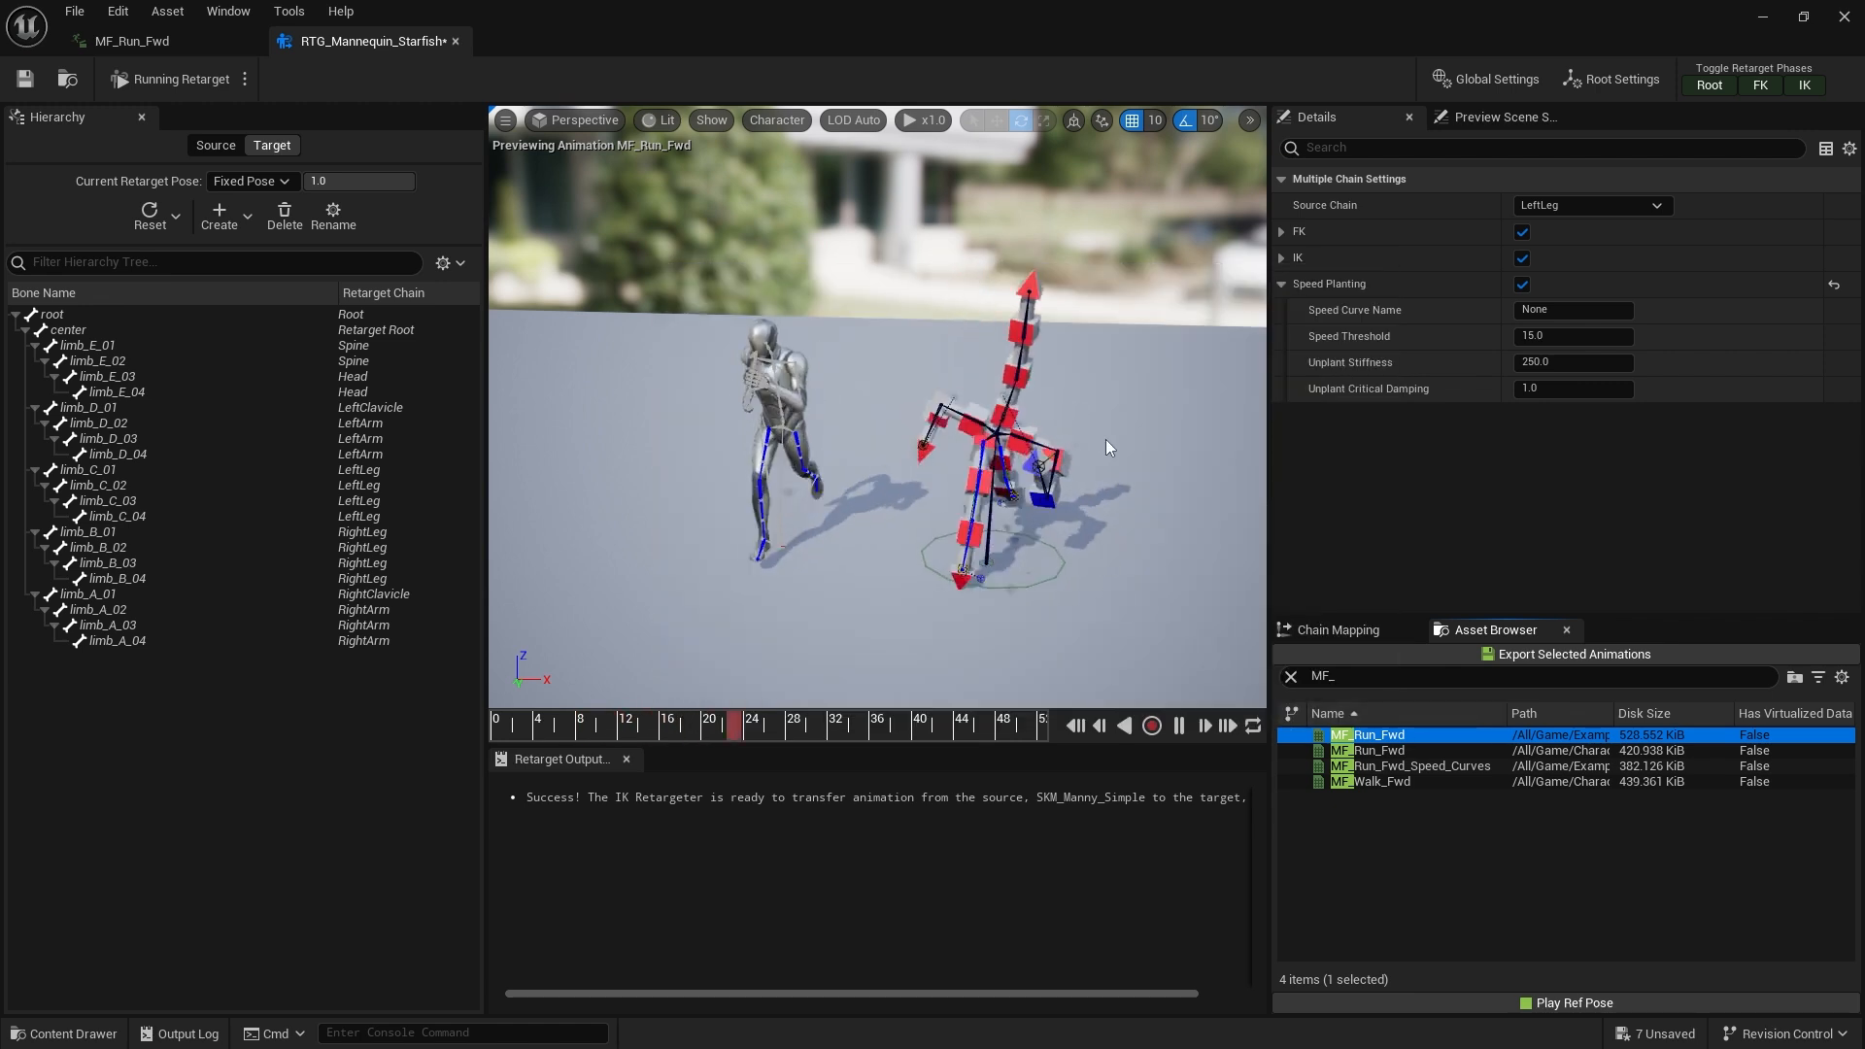
# Play, pause and scrub the retargeted MF_Run_Fwd preview while orbiting and zooming to examine the Starfish's foot planting
pyautogui.click(1178, 727)
pyautogui.moveTo(1007, 444); pyautogui.dragTo(976, 423, button='right')
pyautogui.moveTo(1119, 577); pyautogui.dragTo(1133, 694, button='middle')
pyautogui.scroll(4, 1120, 576)
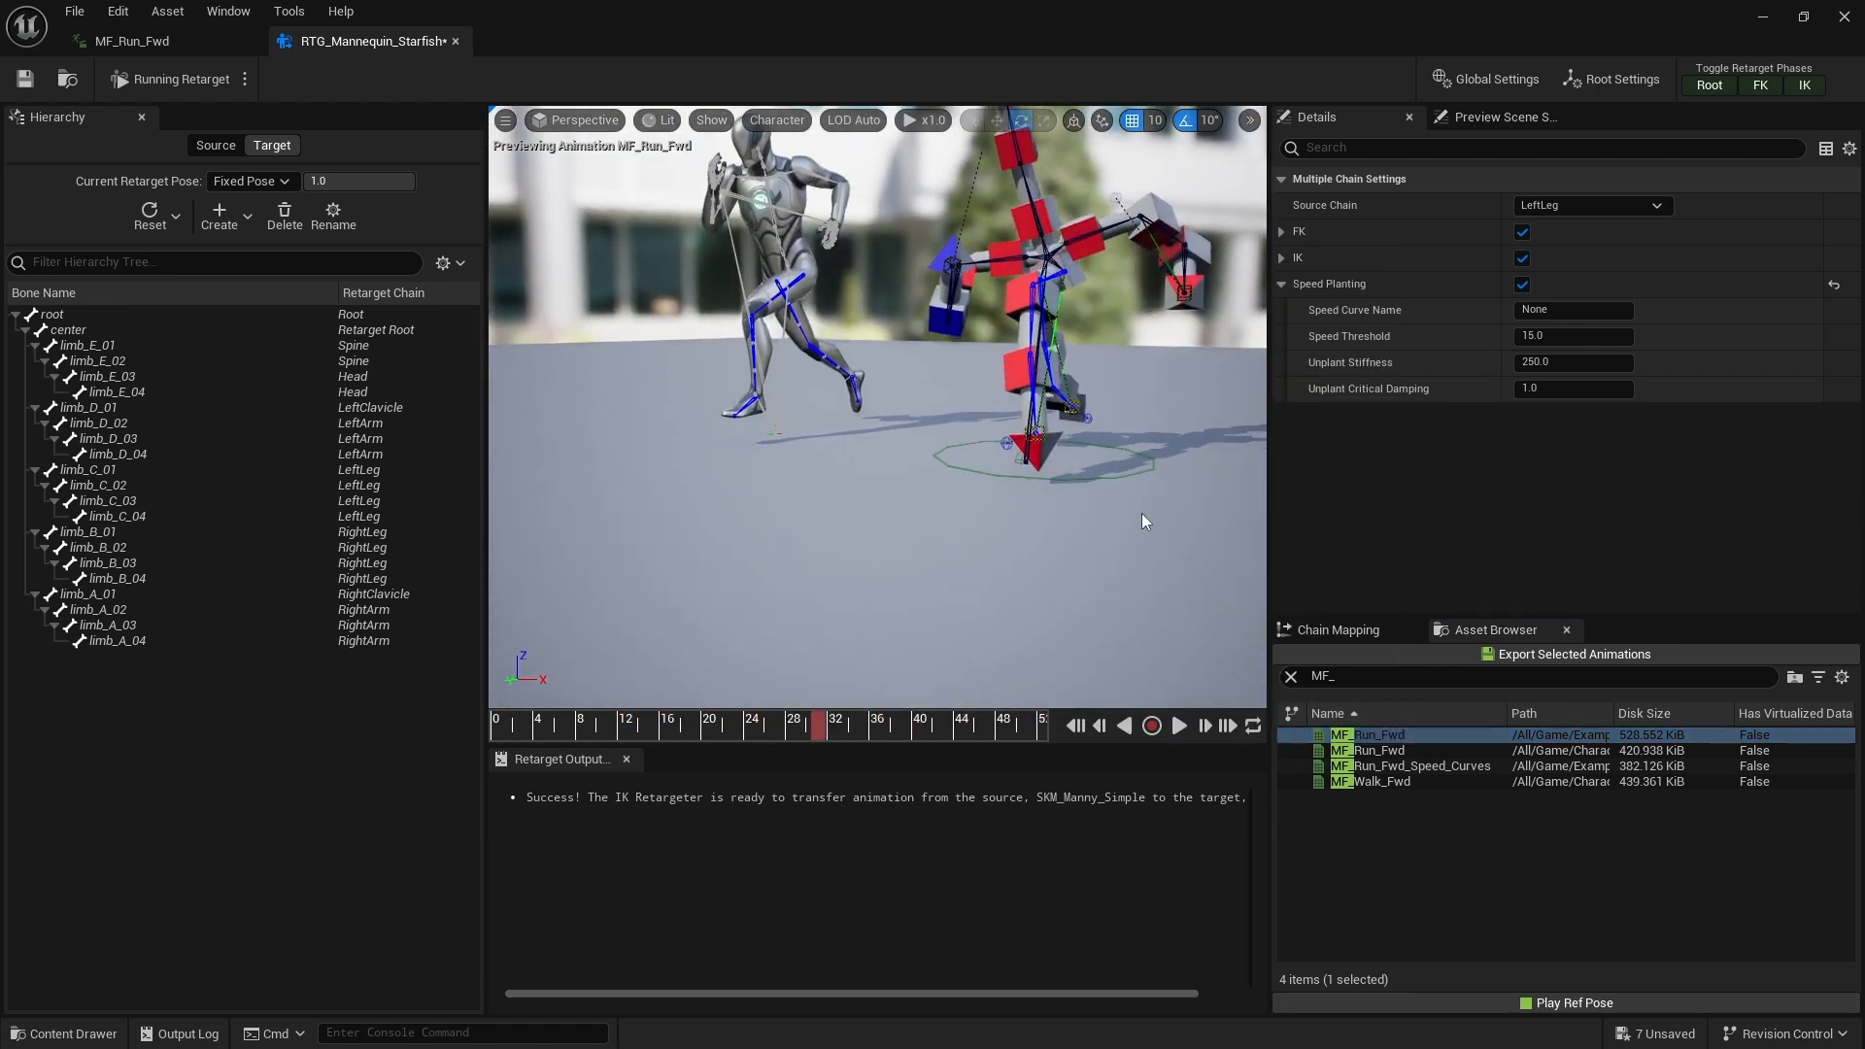
pyautogui.keyDown('alt'); pyautogui.moveTo(1145, 523); pyautogui.dragTo(889, 500); pyautogui.keyUp('alt')
pyautogui.scroll(1, 1169, 619)
pyautogui.click(1181, 727)
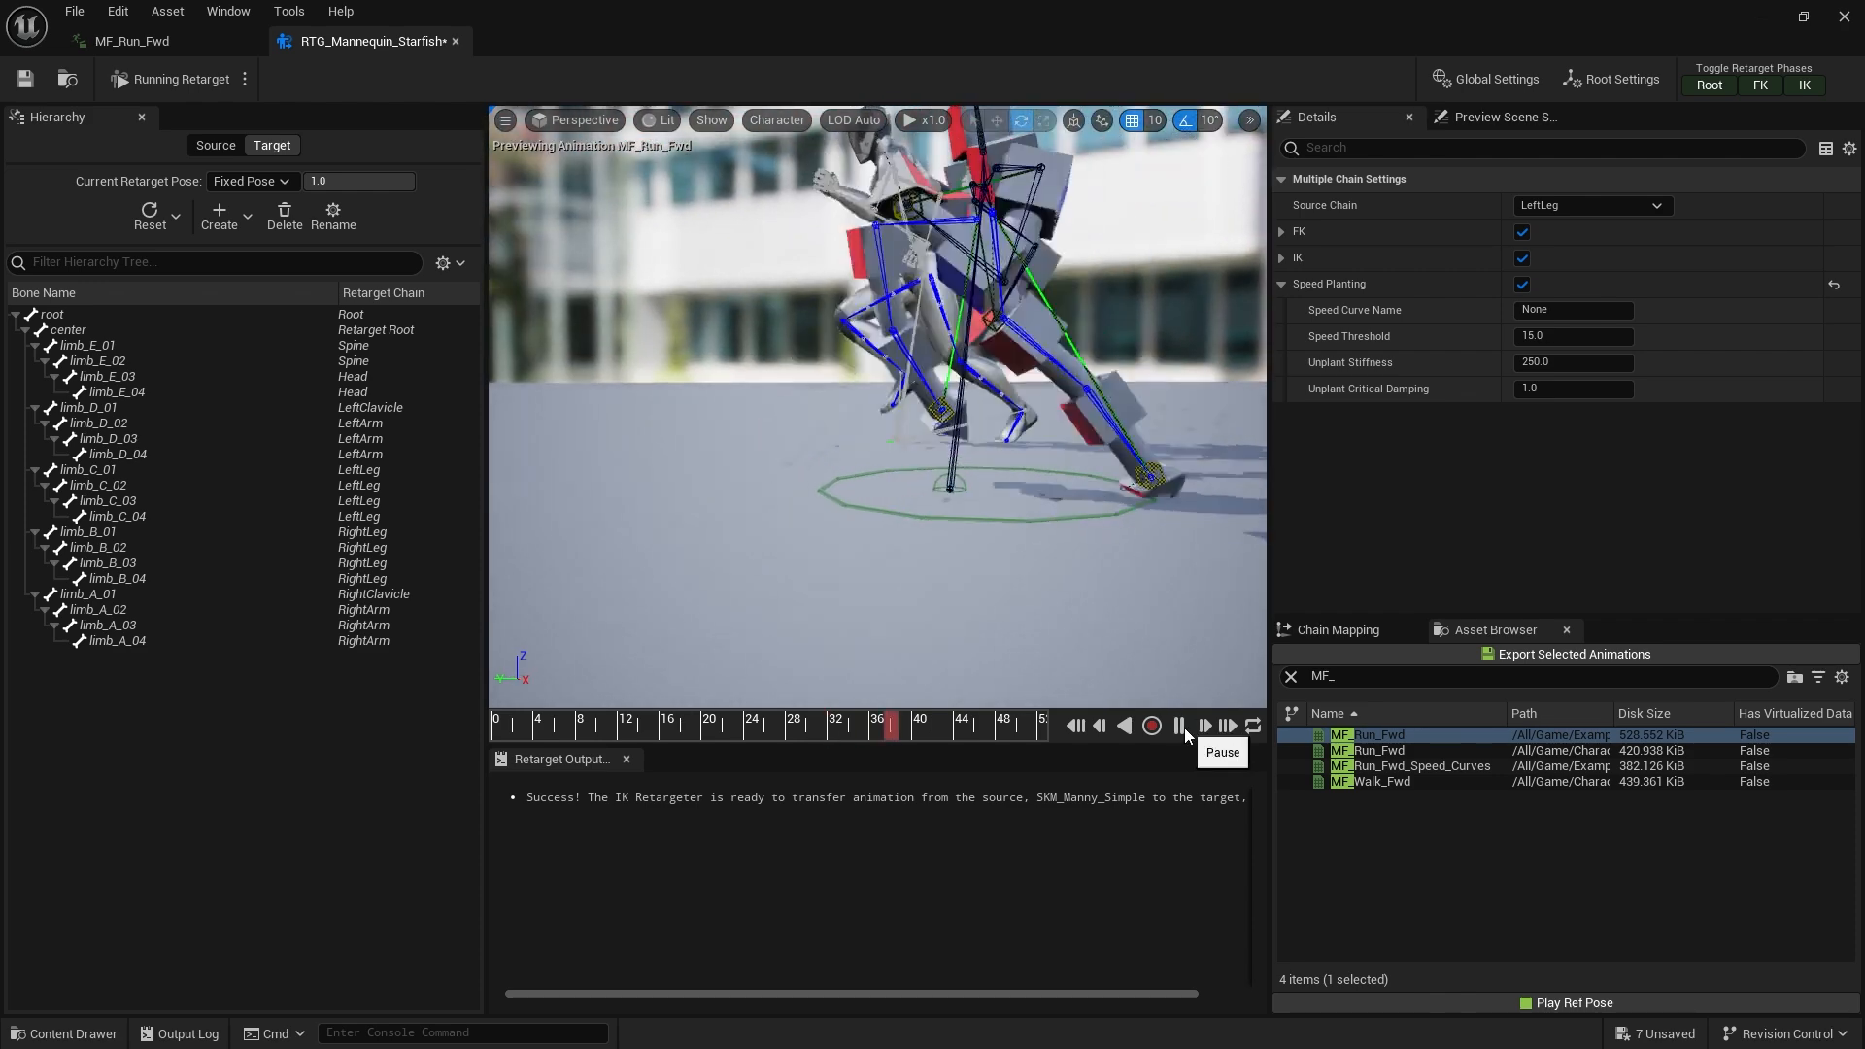
pyautogui.click(1181, 727)
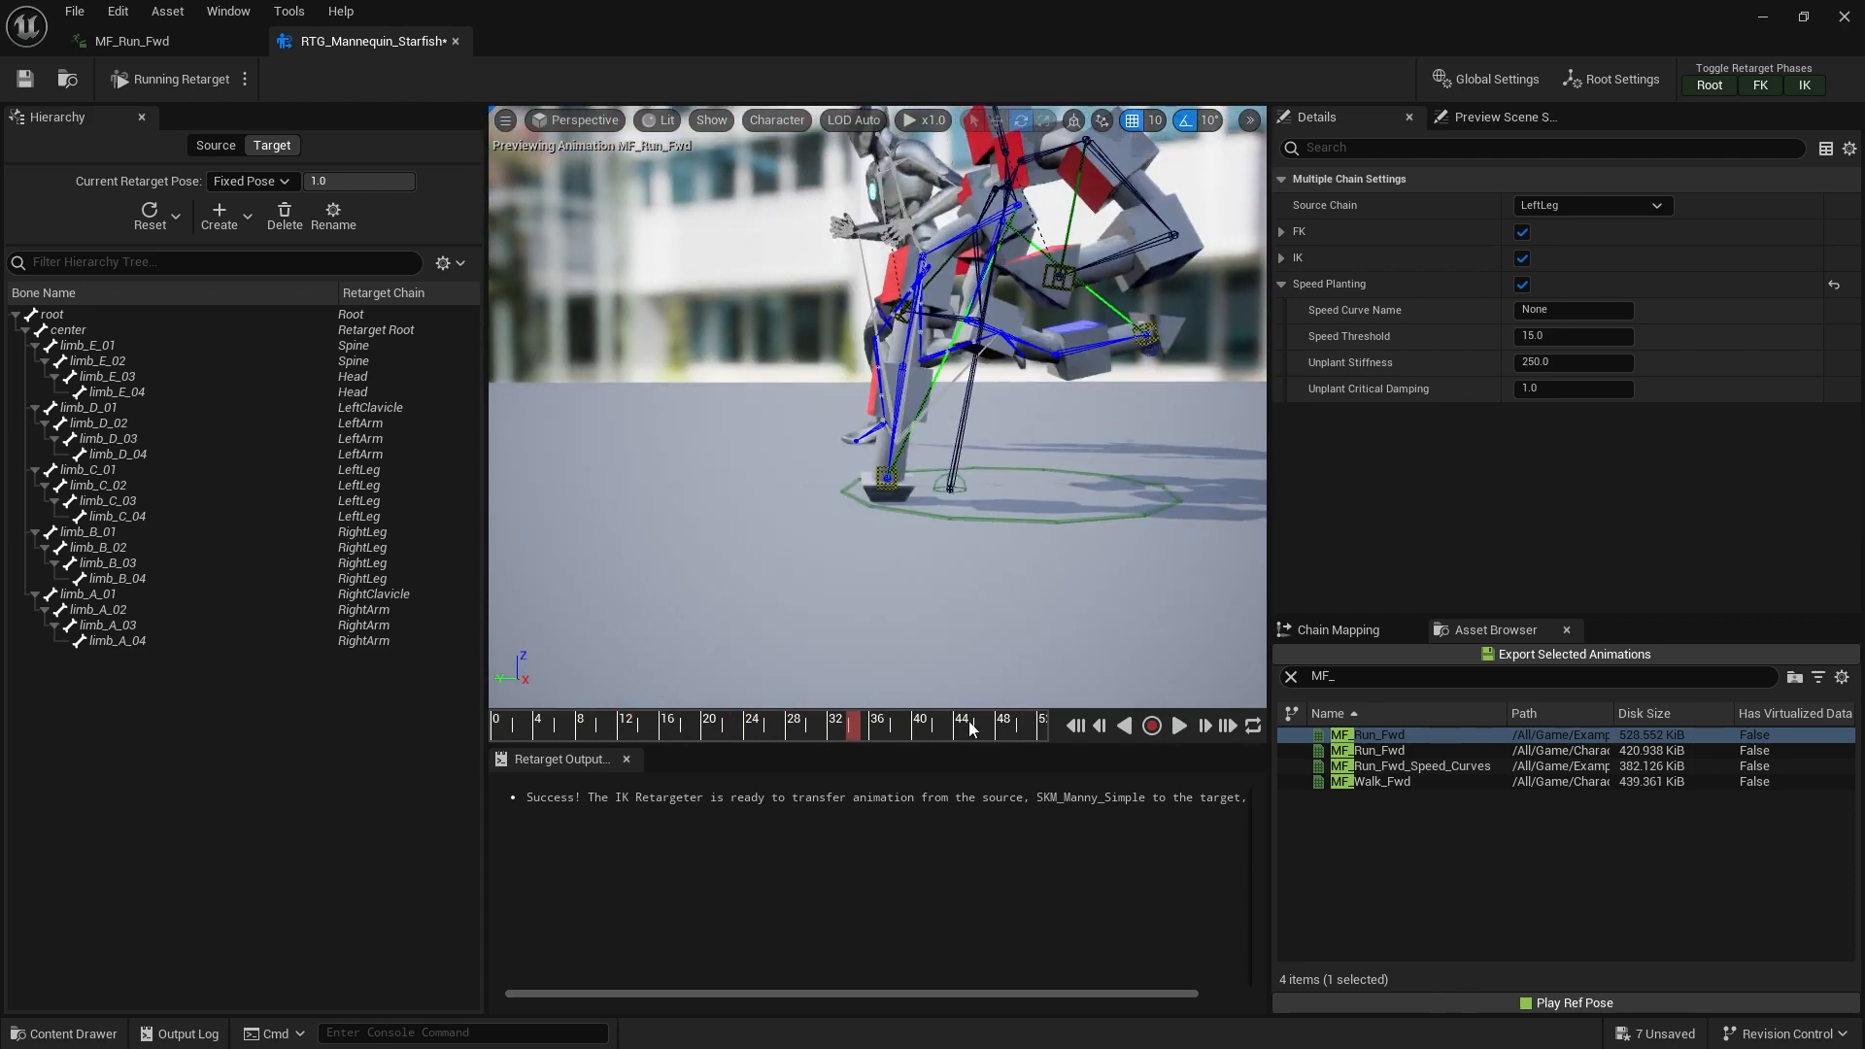
pyautogui.moveTo(864, 726); pyautogui.dragTo(804, 729)
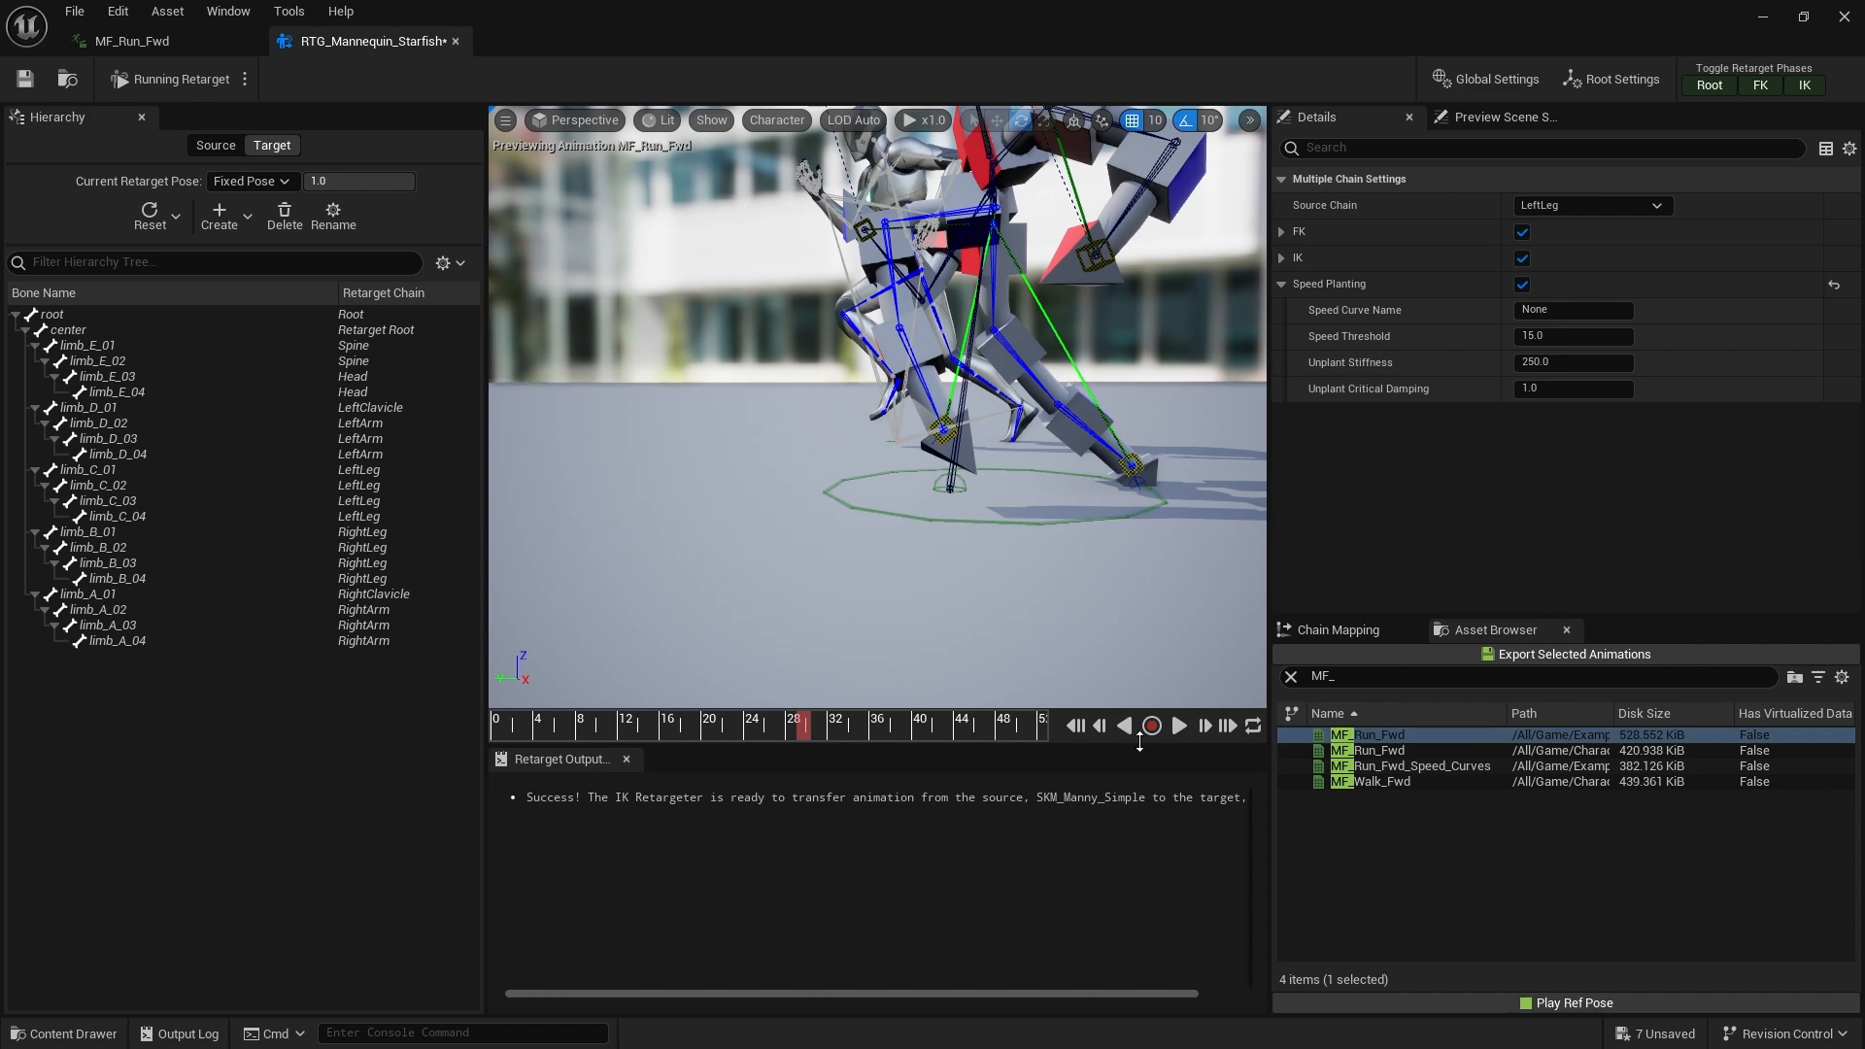
pyautogui.click(1179, 728)
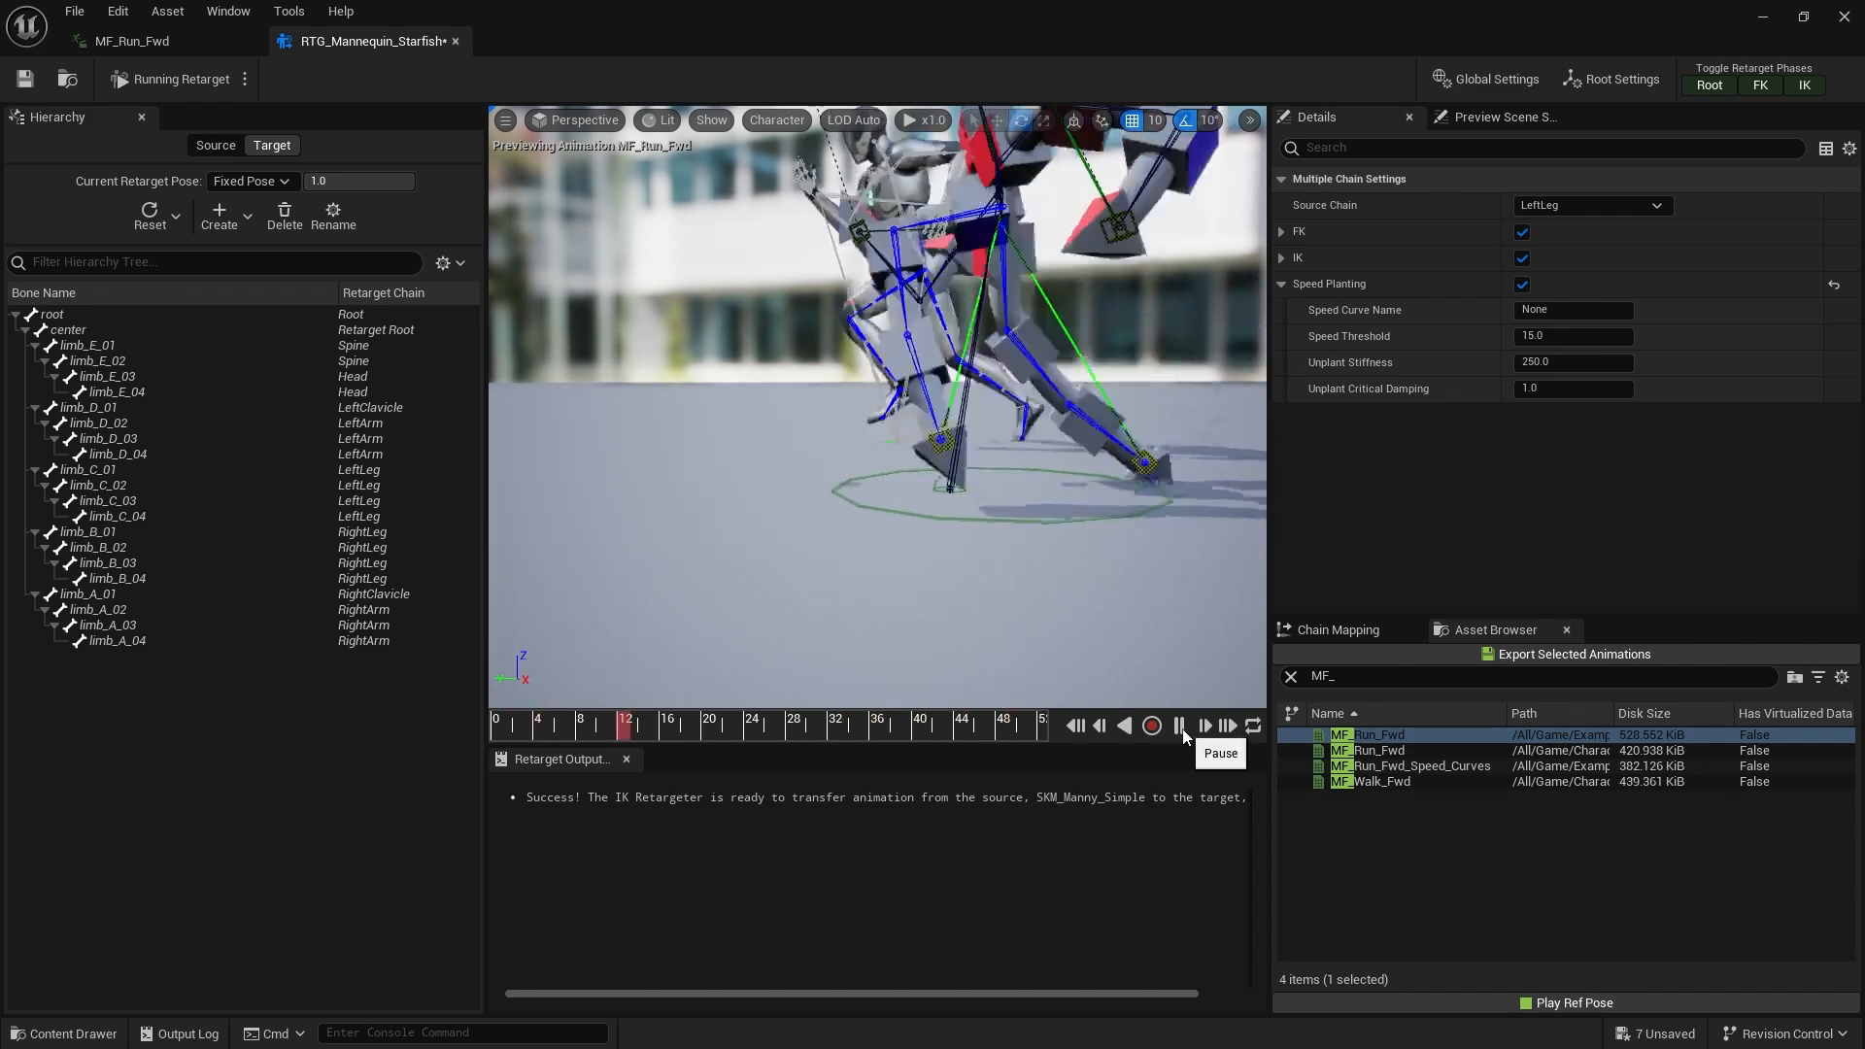
pyautogui.click(1179, 727)
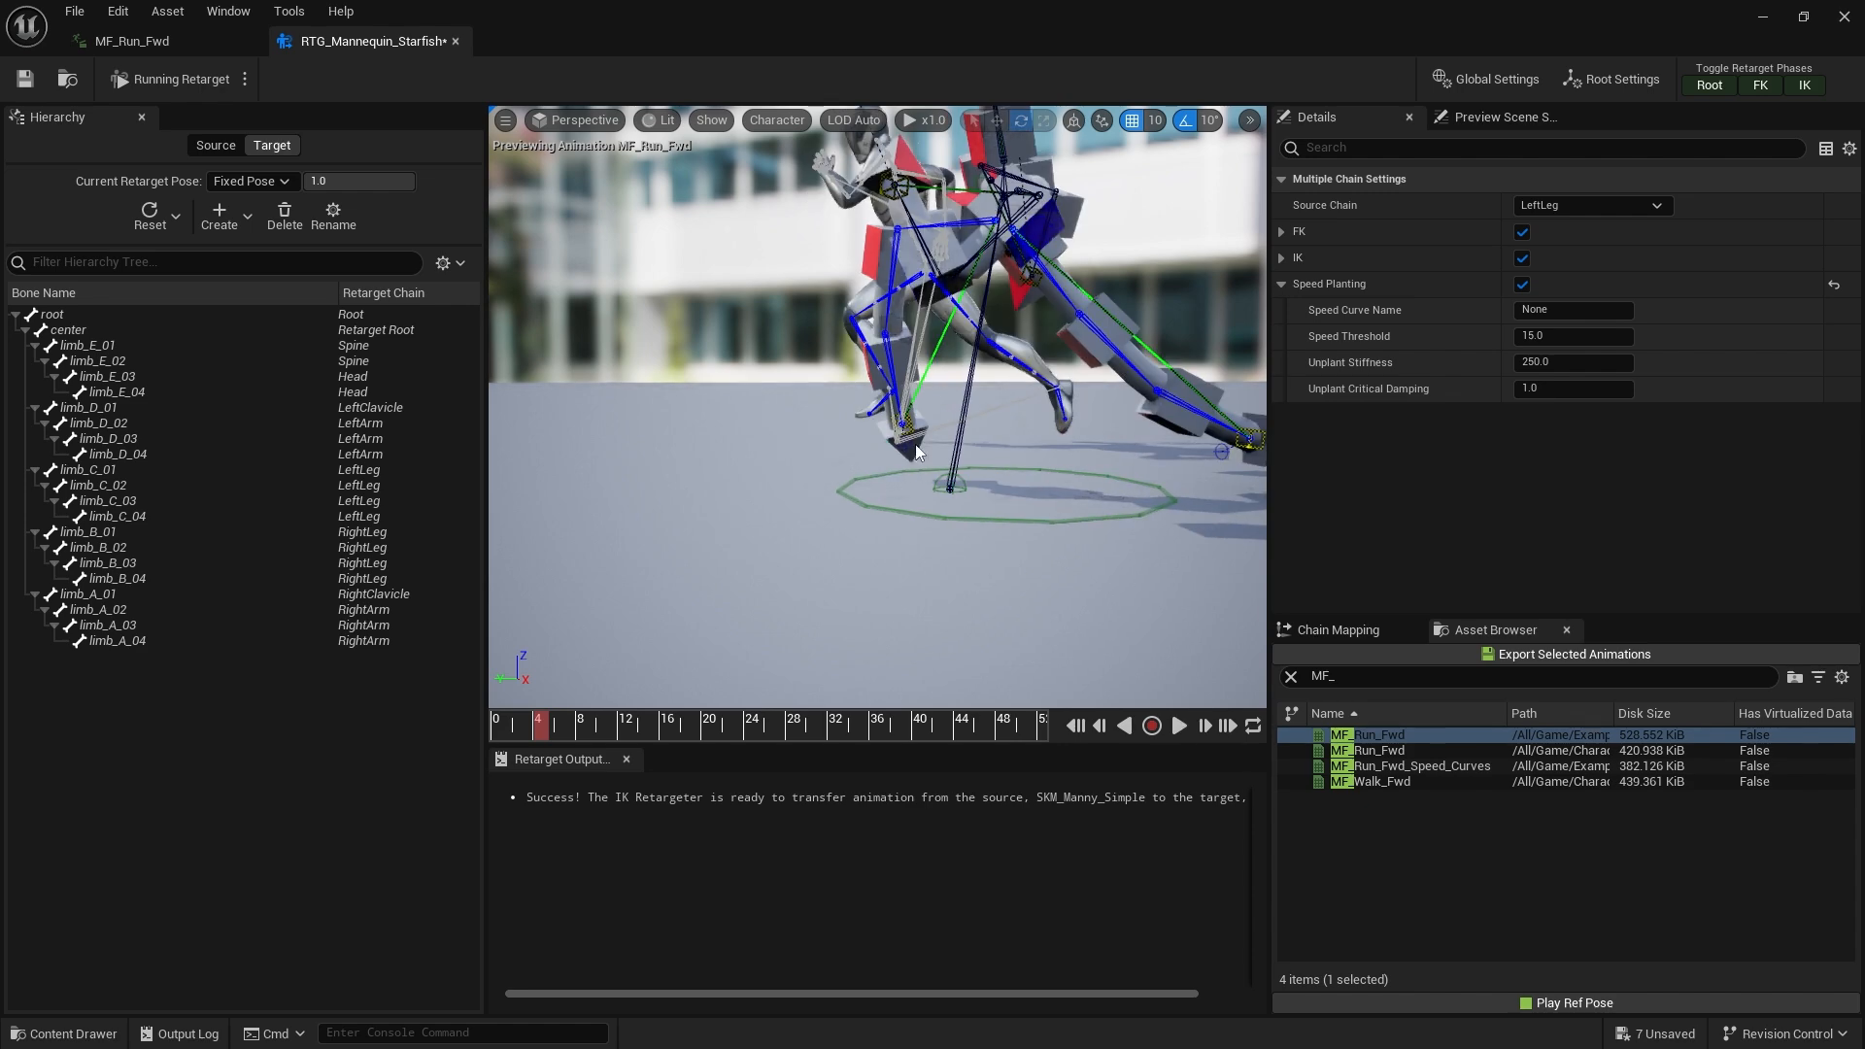
pyautogui.moveTo(705, 735); pyautogui.dragTo(564, 724)
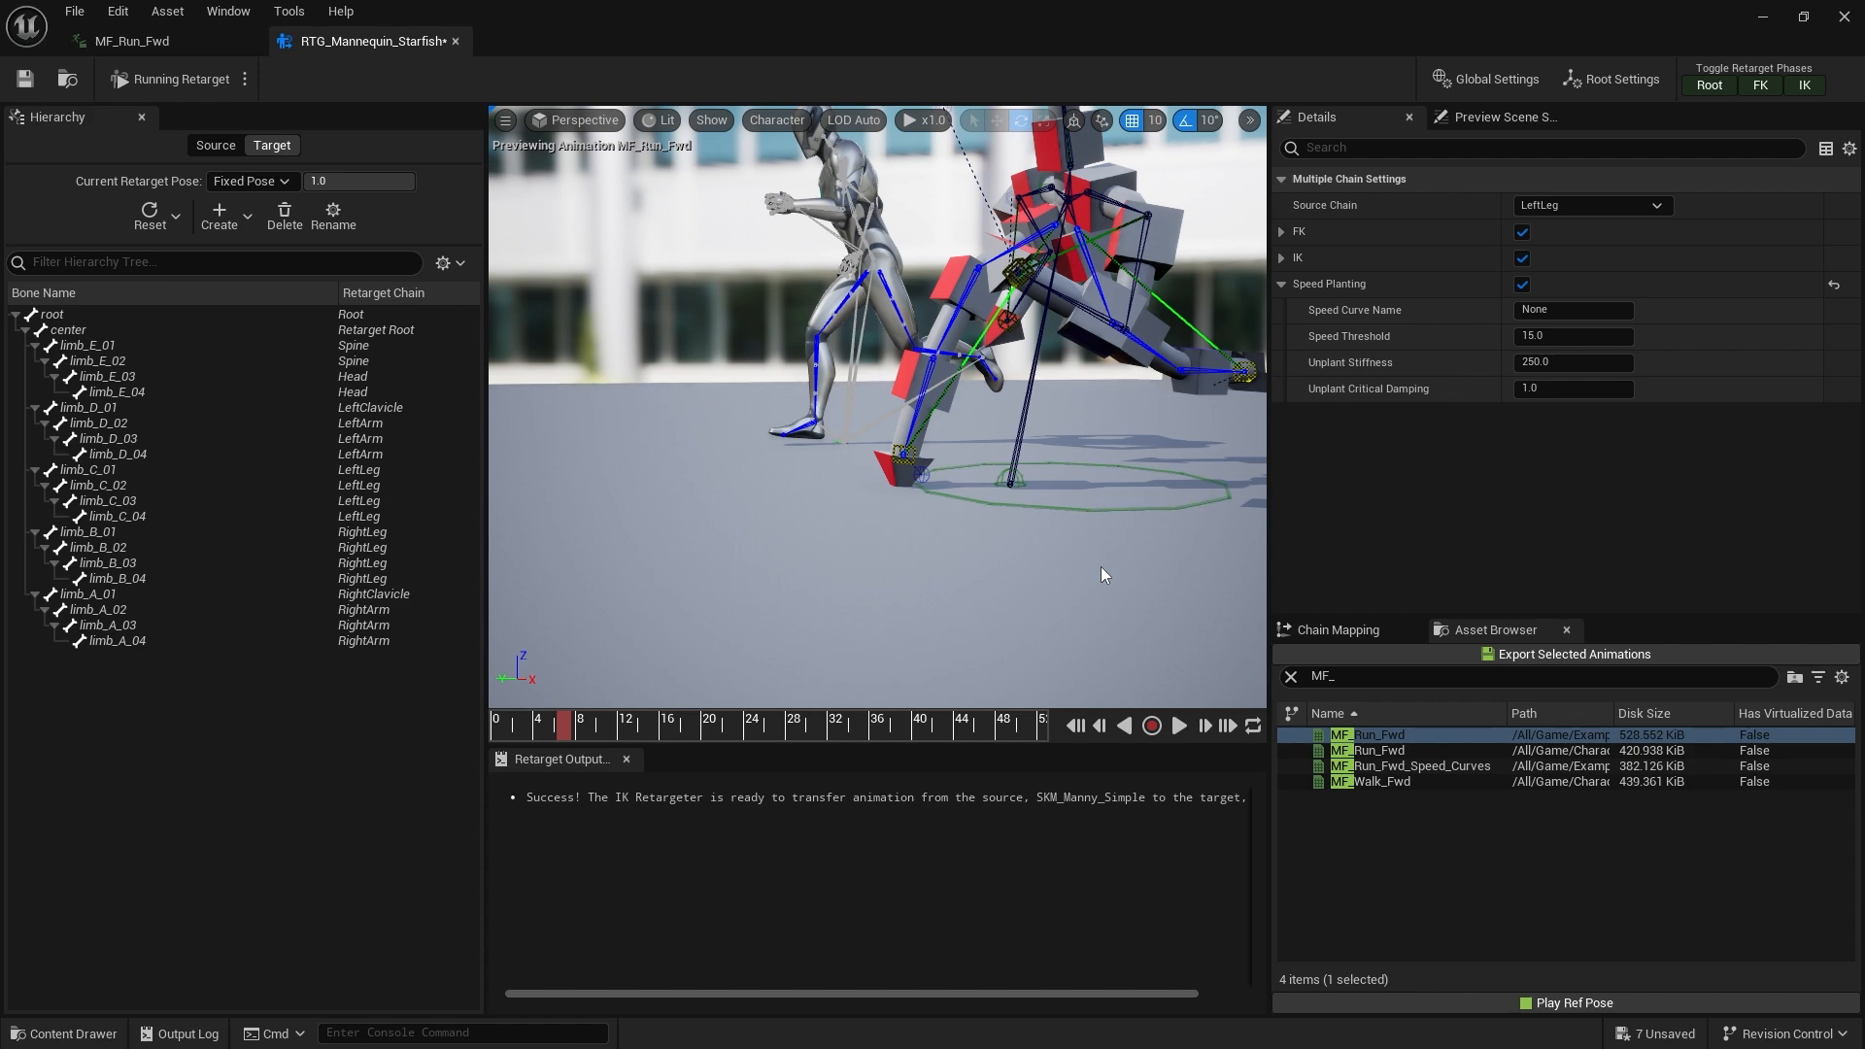
# Locate the MF_Run_Fwd source animation in the Content Browser and open it in the animation editor
pyautogui.click(1403, 735)
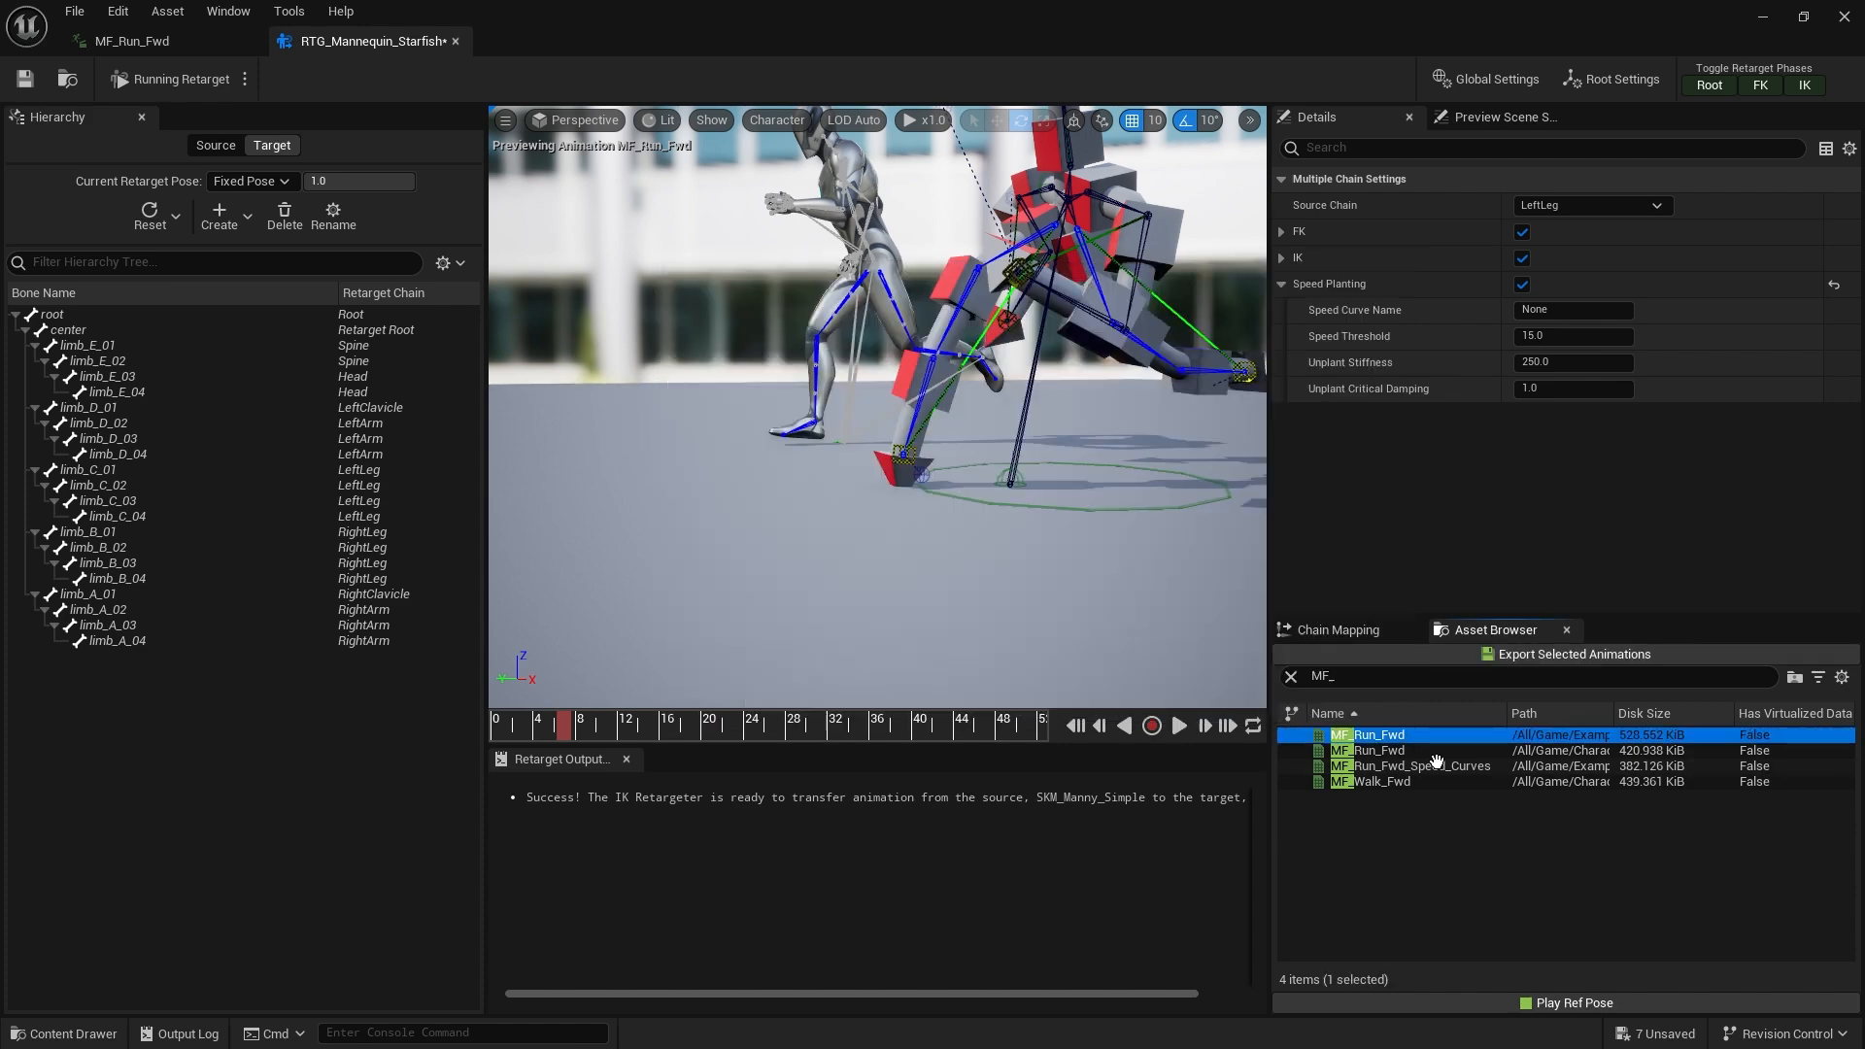
pyautogui.rightClick(1429, 739)
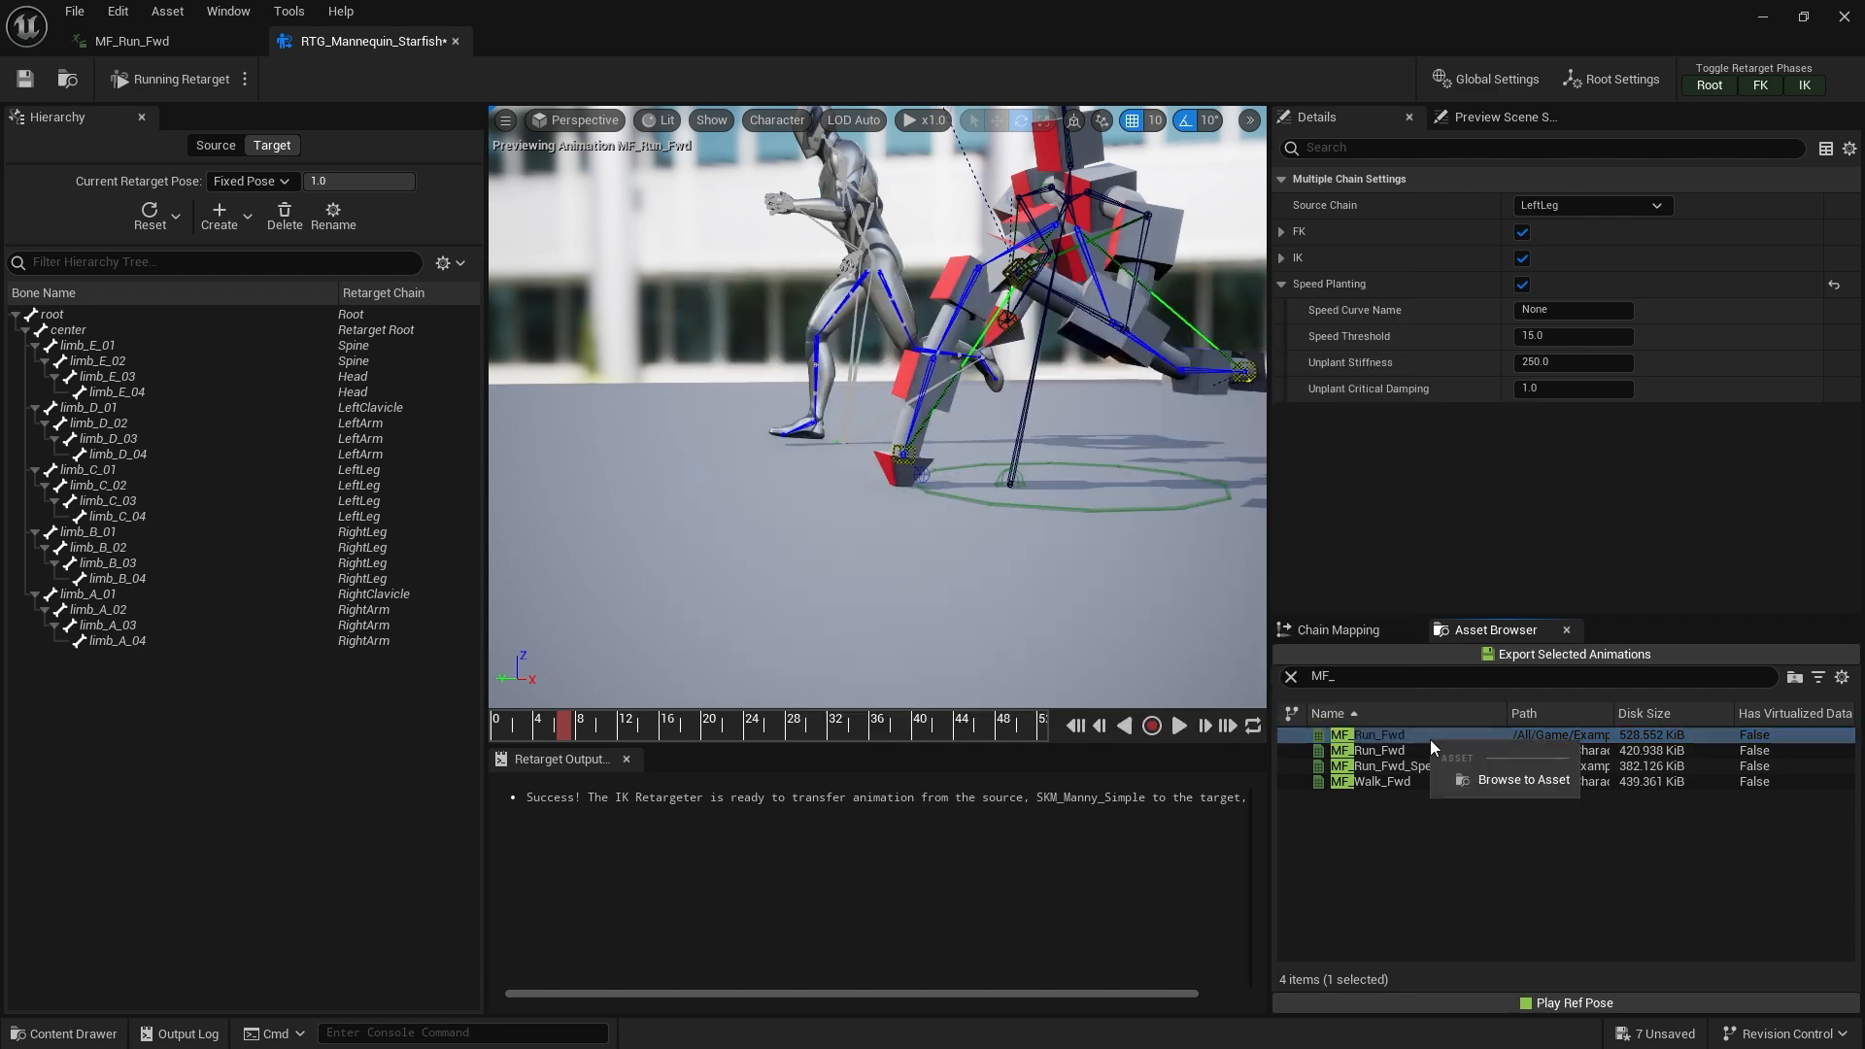
pyautogui.click(1507, 783)
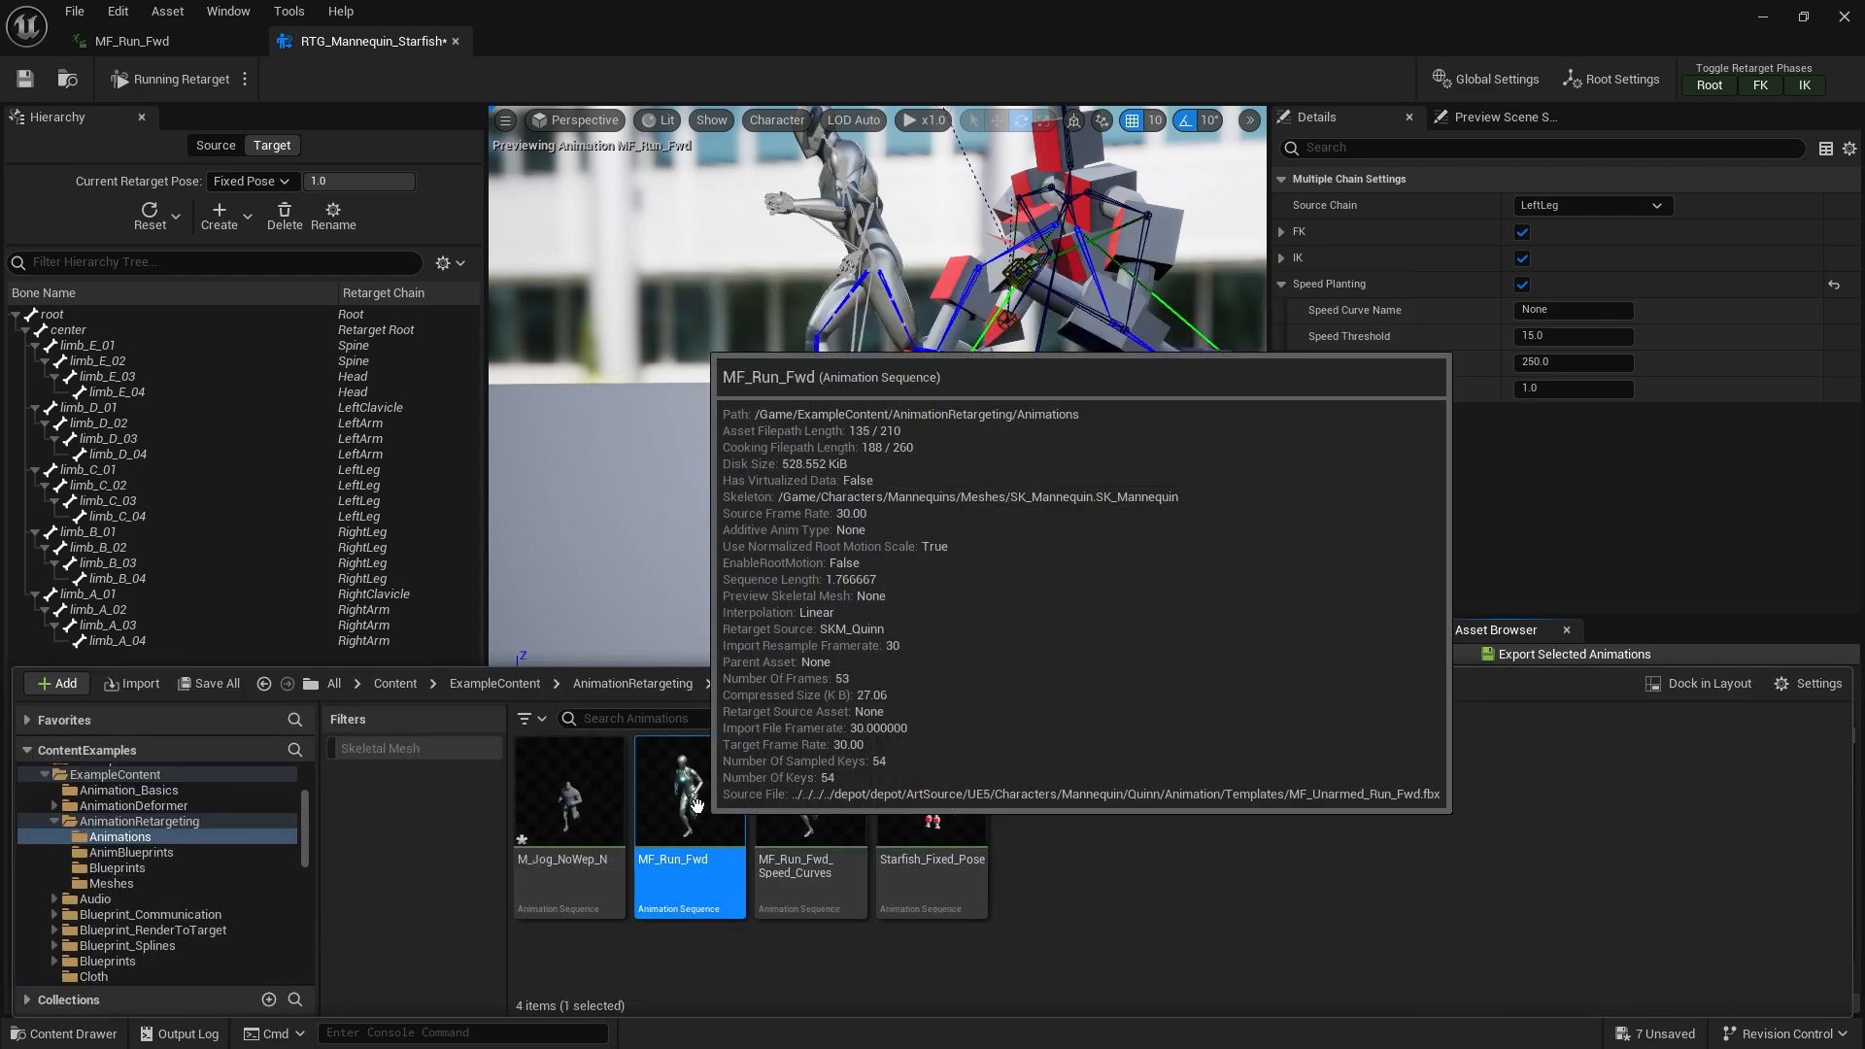
pyautogui.doubleClick(714, 833)
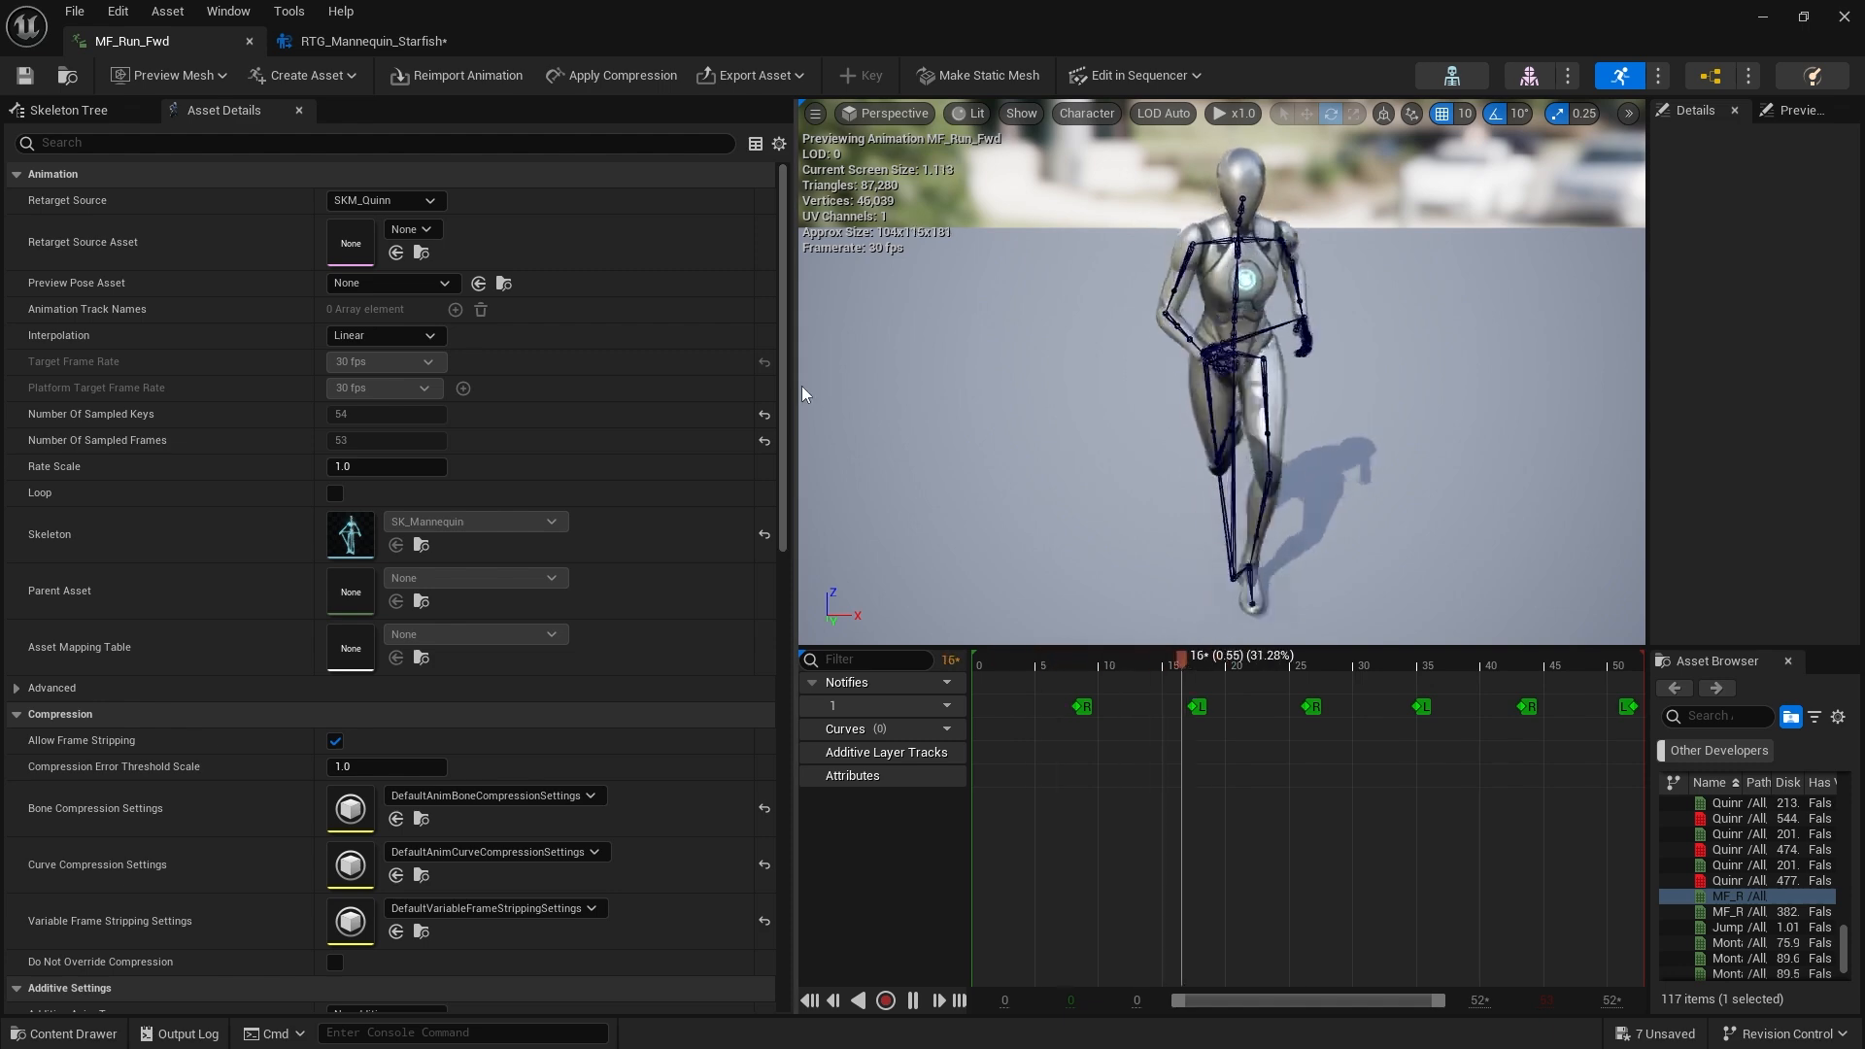
pyautogui.moveTo(799, 383); pyautogui.dragTo(604, 311)
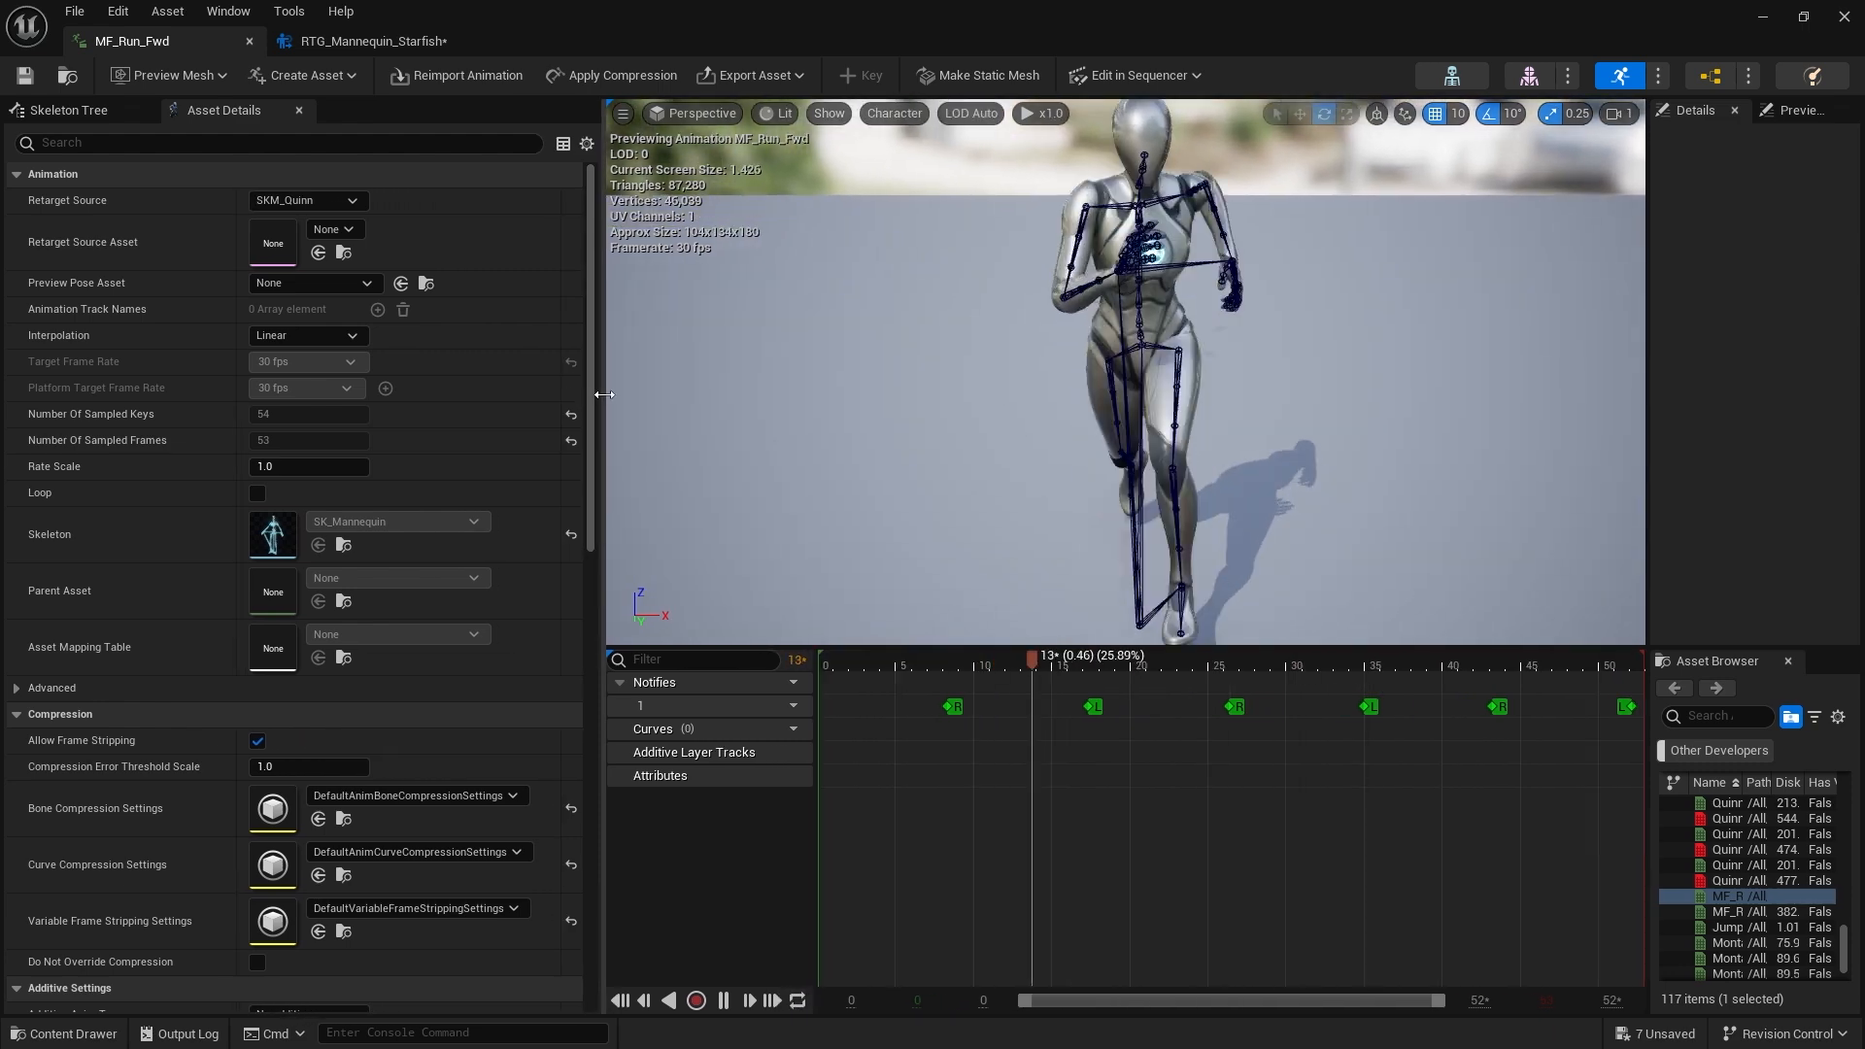
# Compare the retargeter preview with the MF_Run_Fwd animation, pausing and scrubbing its timeline to a foot contact
pyautogui.click(367, 40)
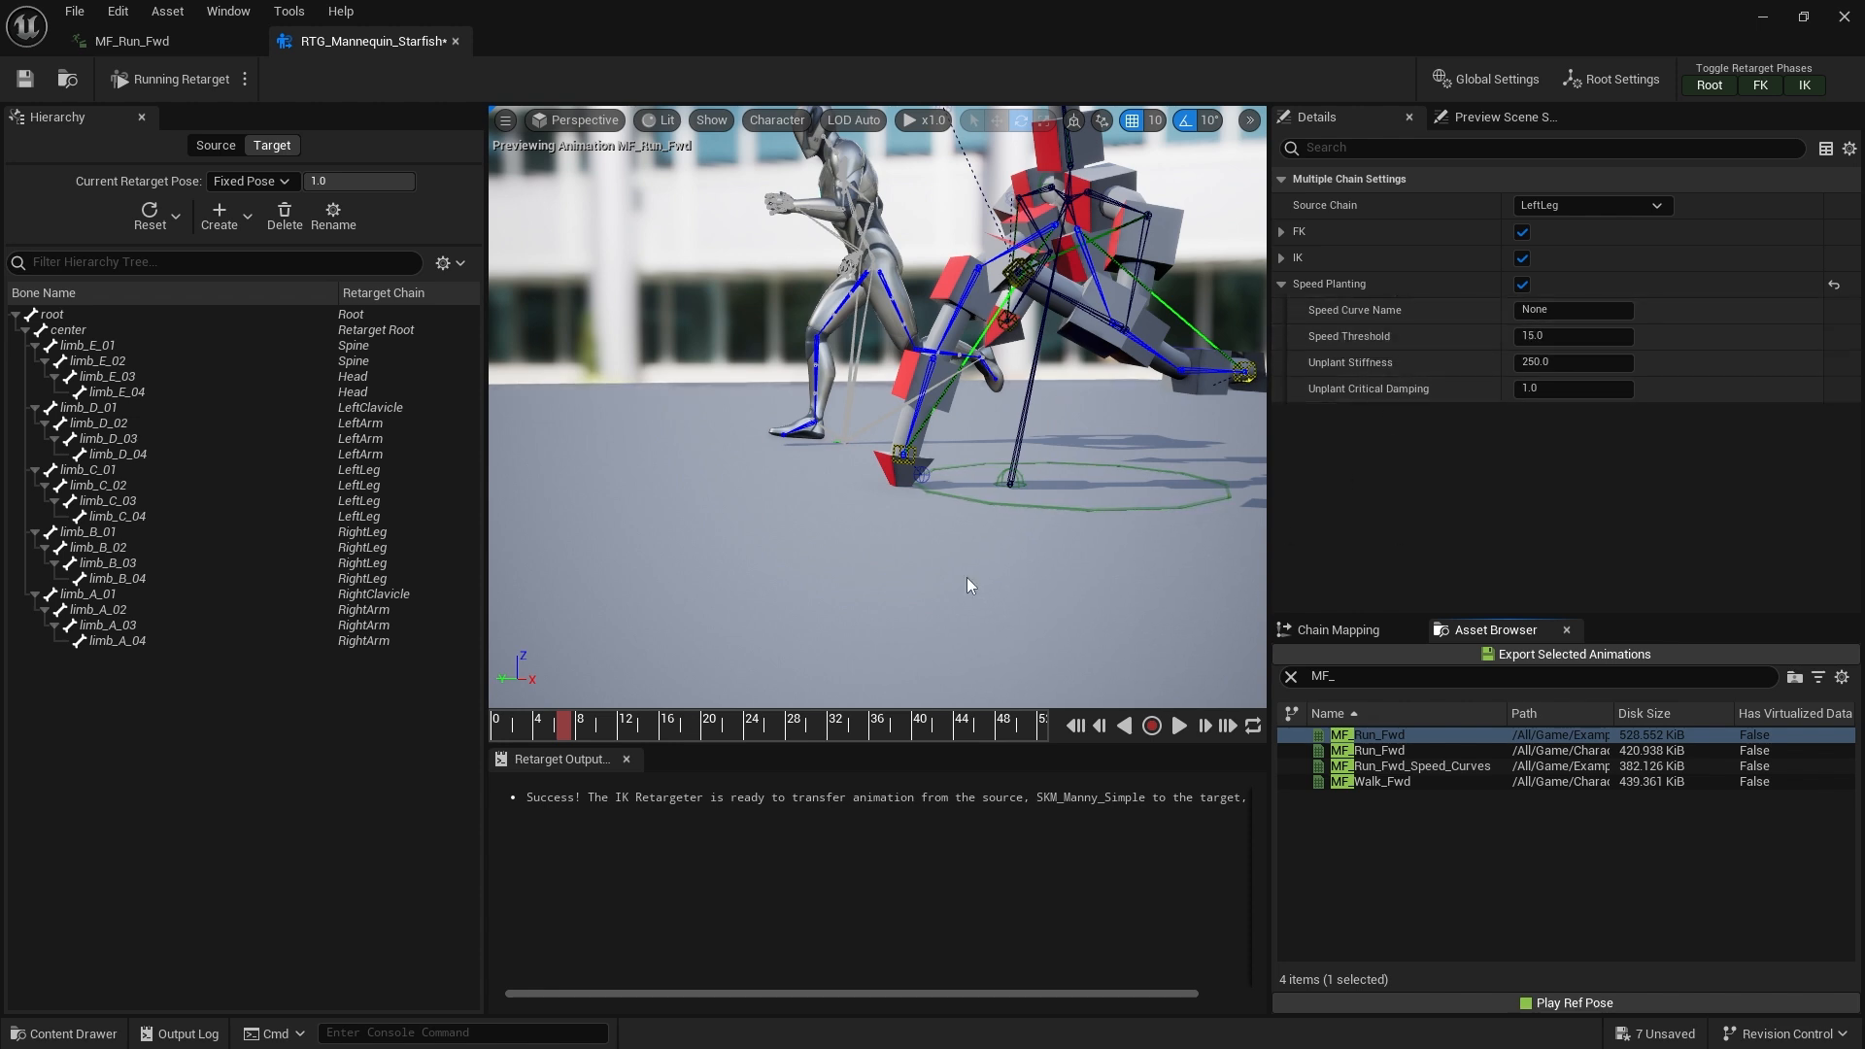
pyautogui.click(182, 45)
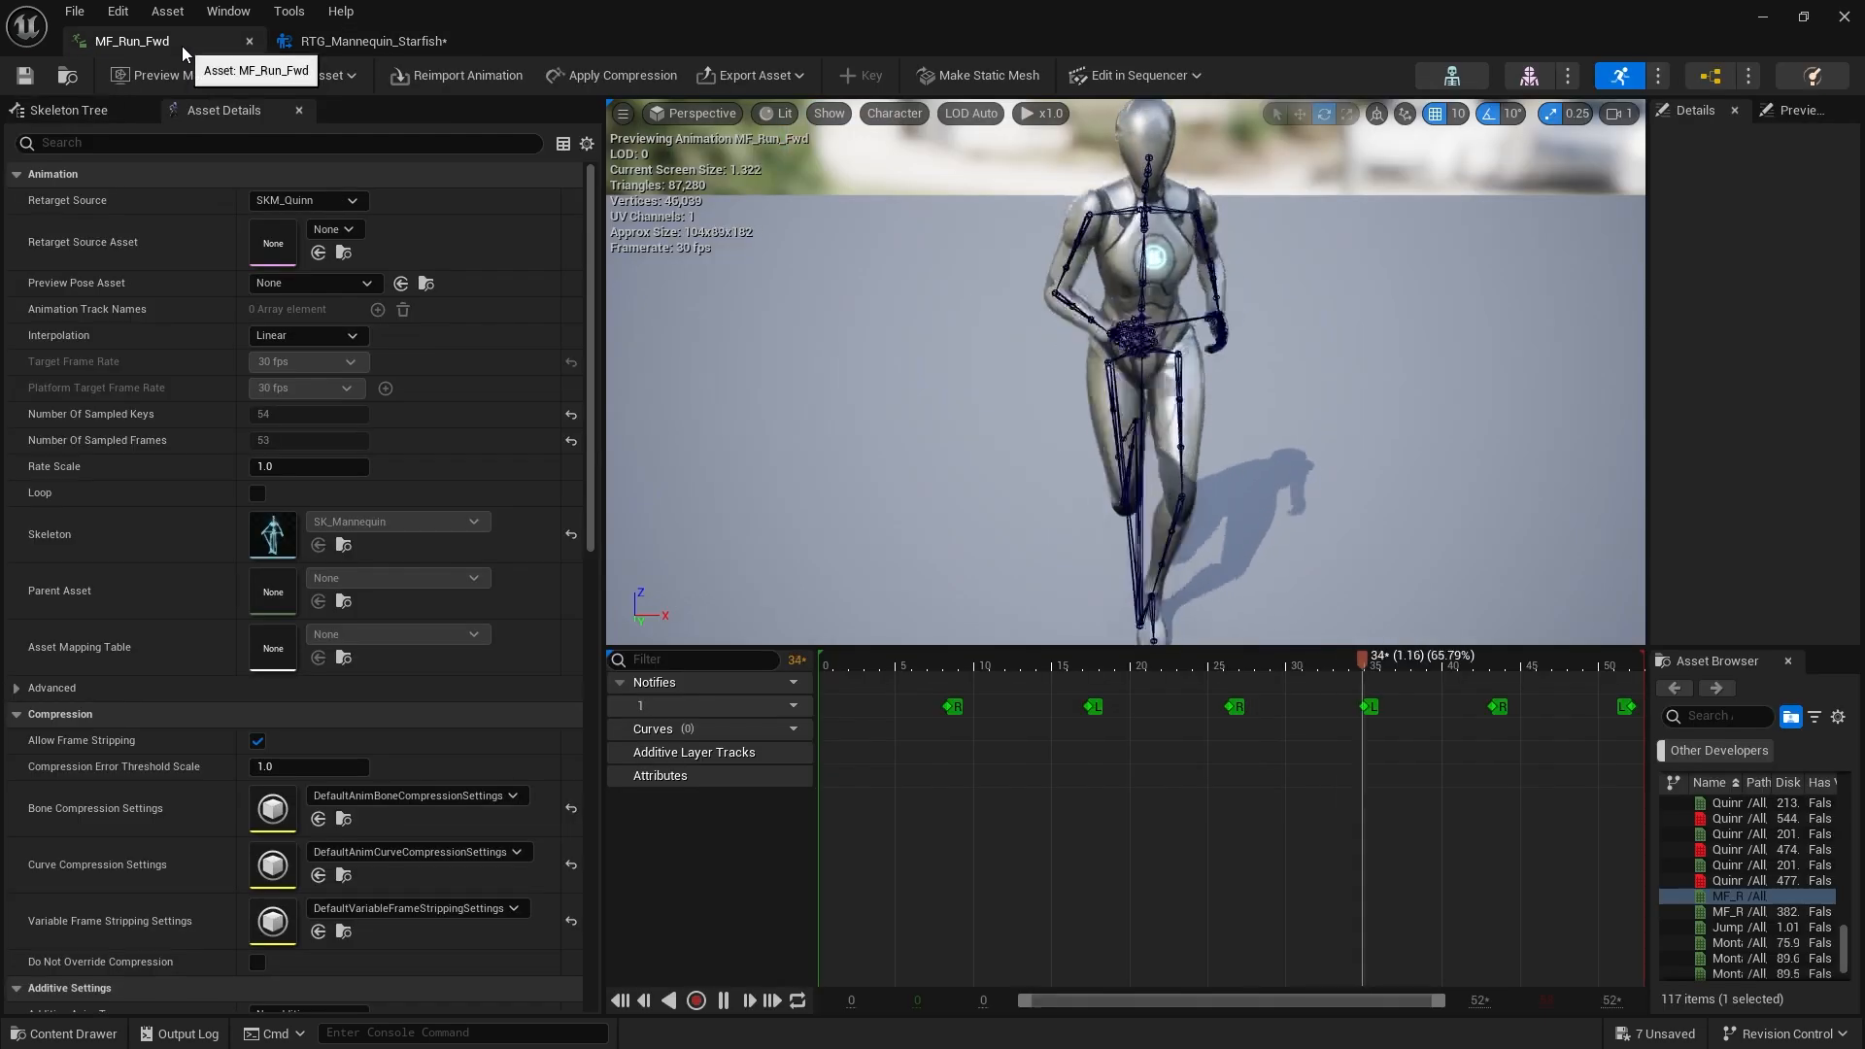
pyautogui.moveTo(1210, 441); pyautogui.dragTo(1171, 519)
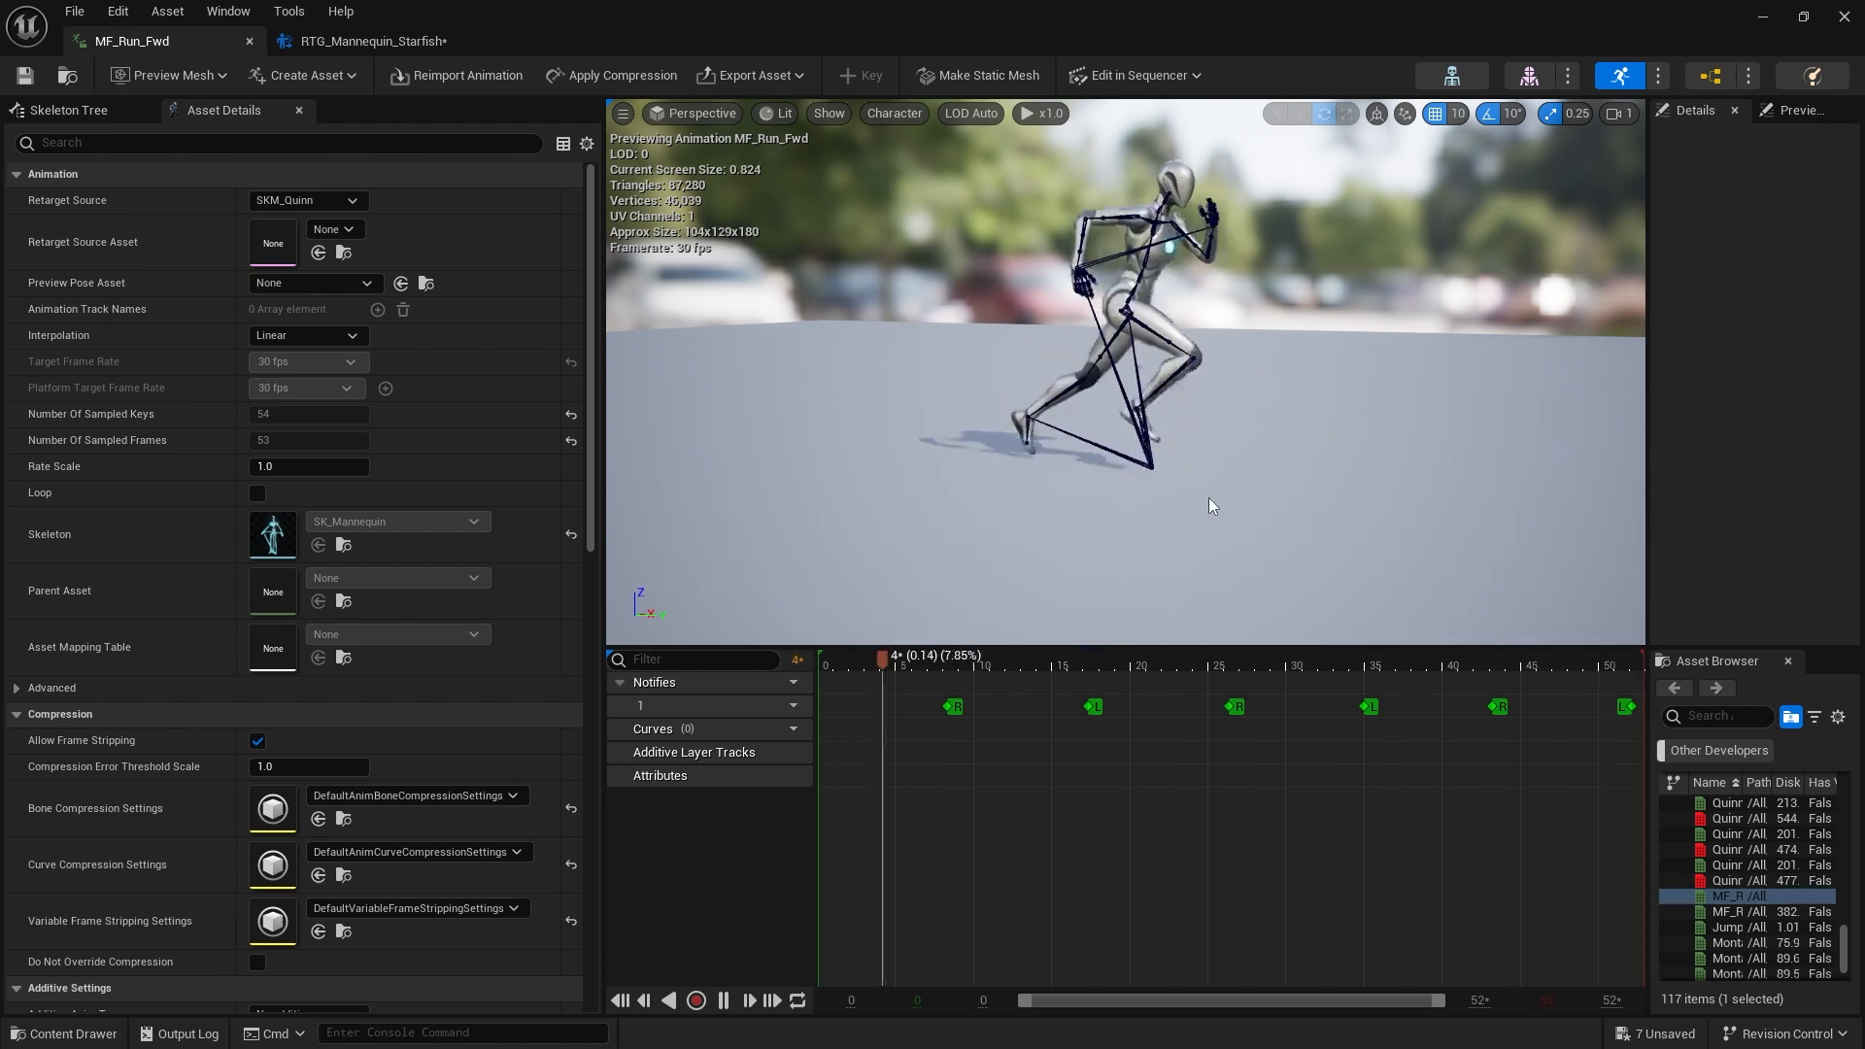
pyautogui.click(725, 1000)
pyautogui.click(1095, 667)
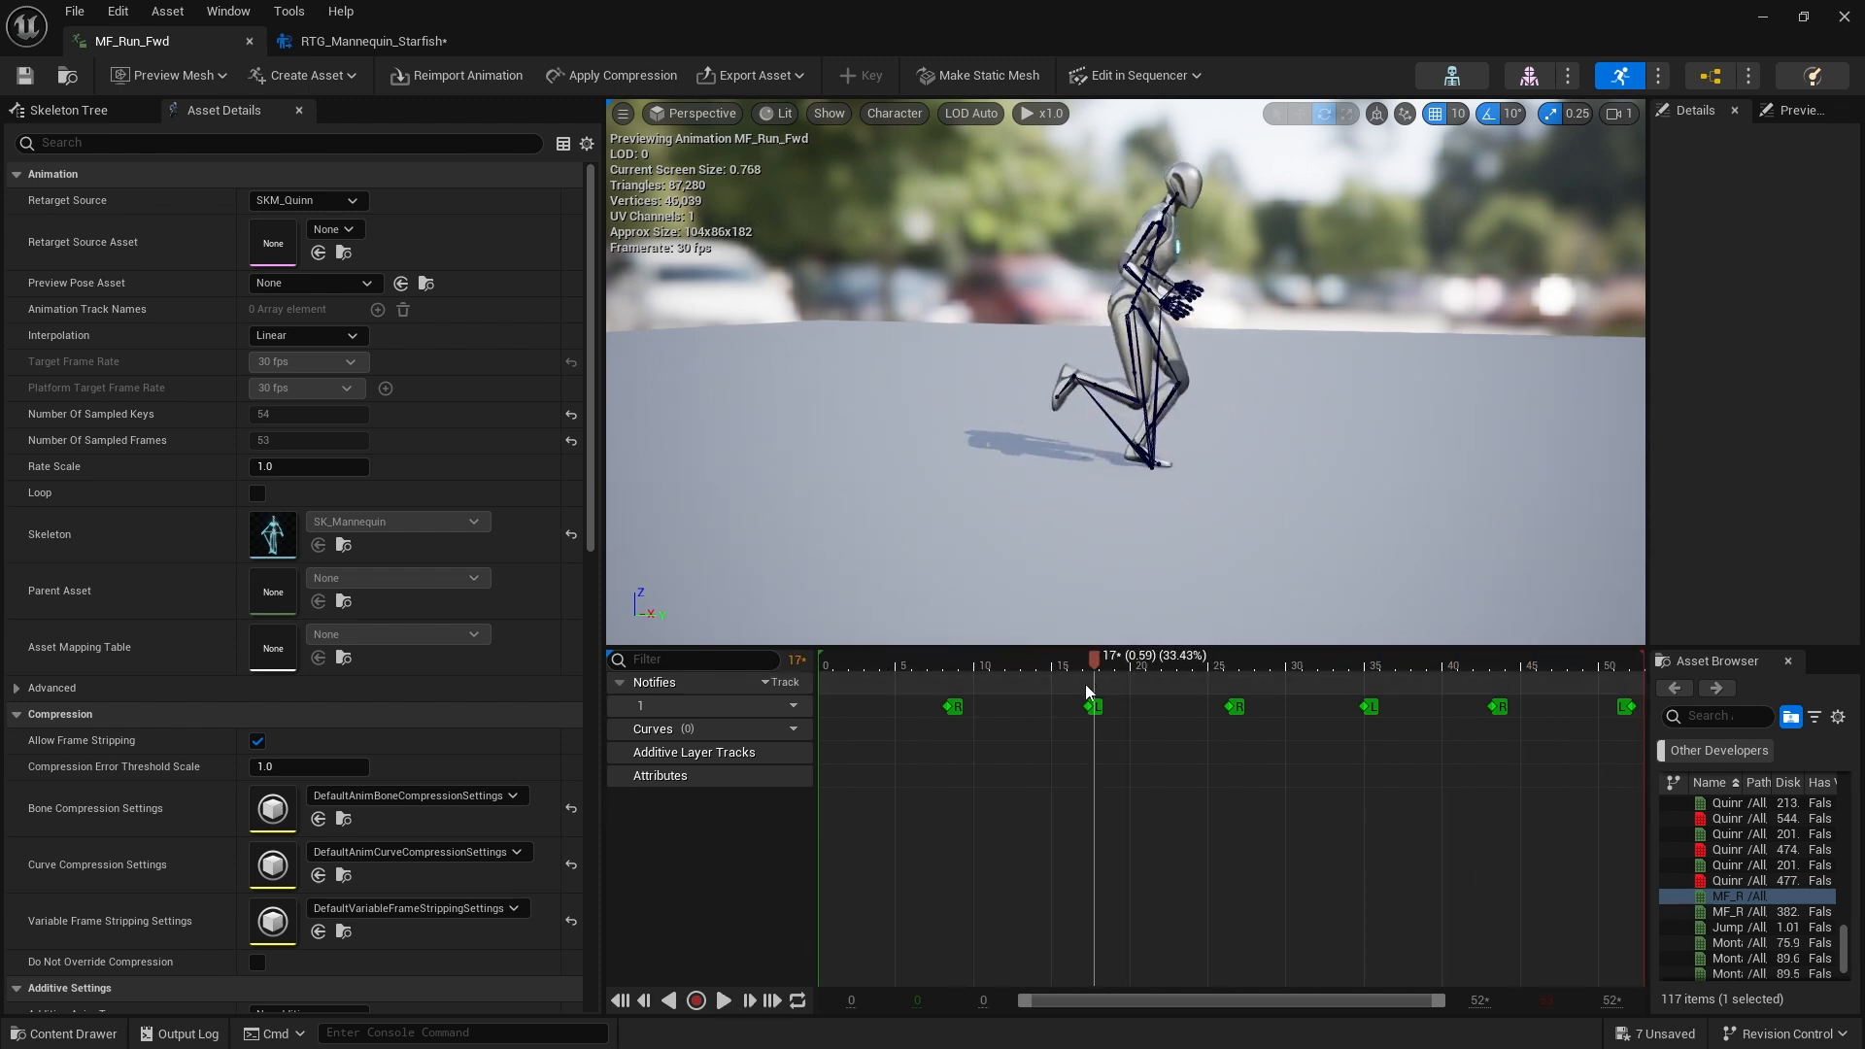
# Open the Animation Data Modifiers window for MF_Run_Fwd
pyautogui.click(229, 12)
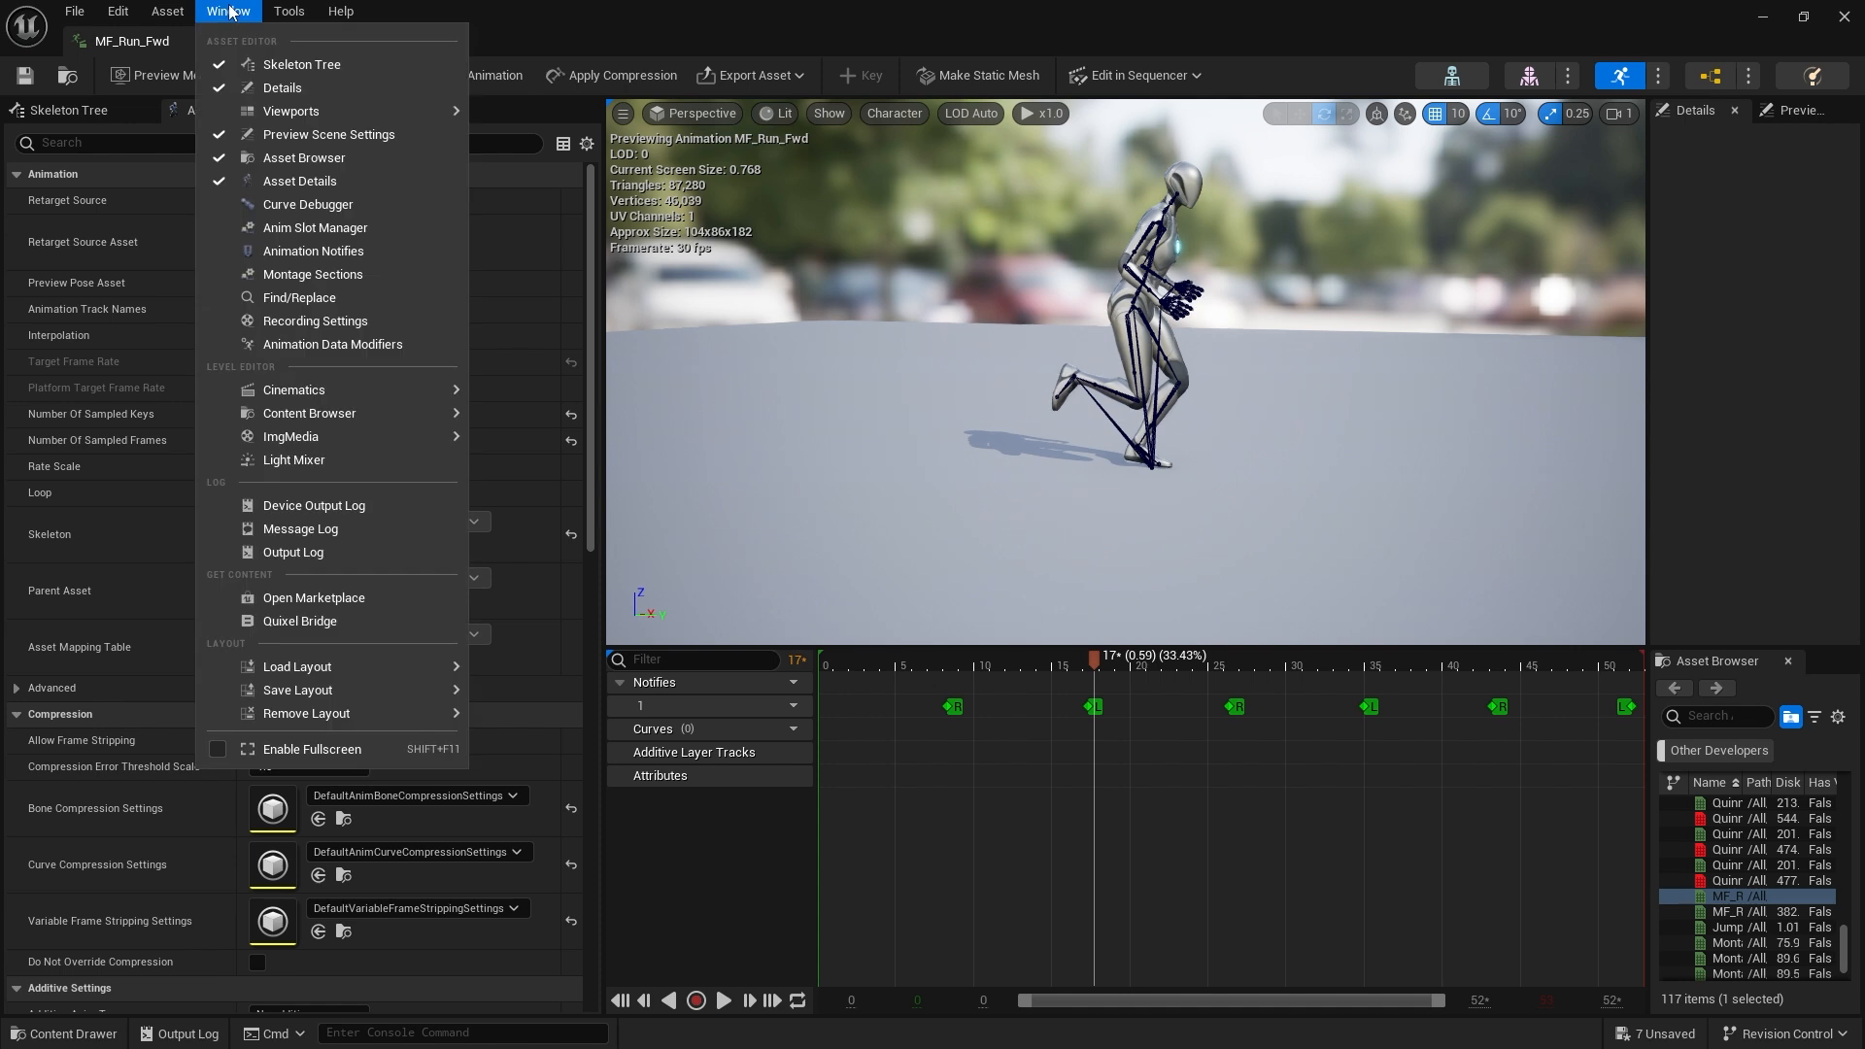
pyautogui.click(331, 344)
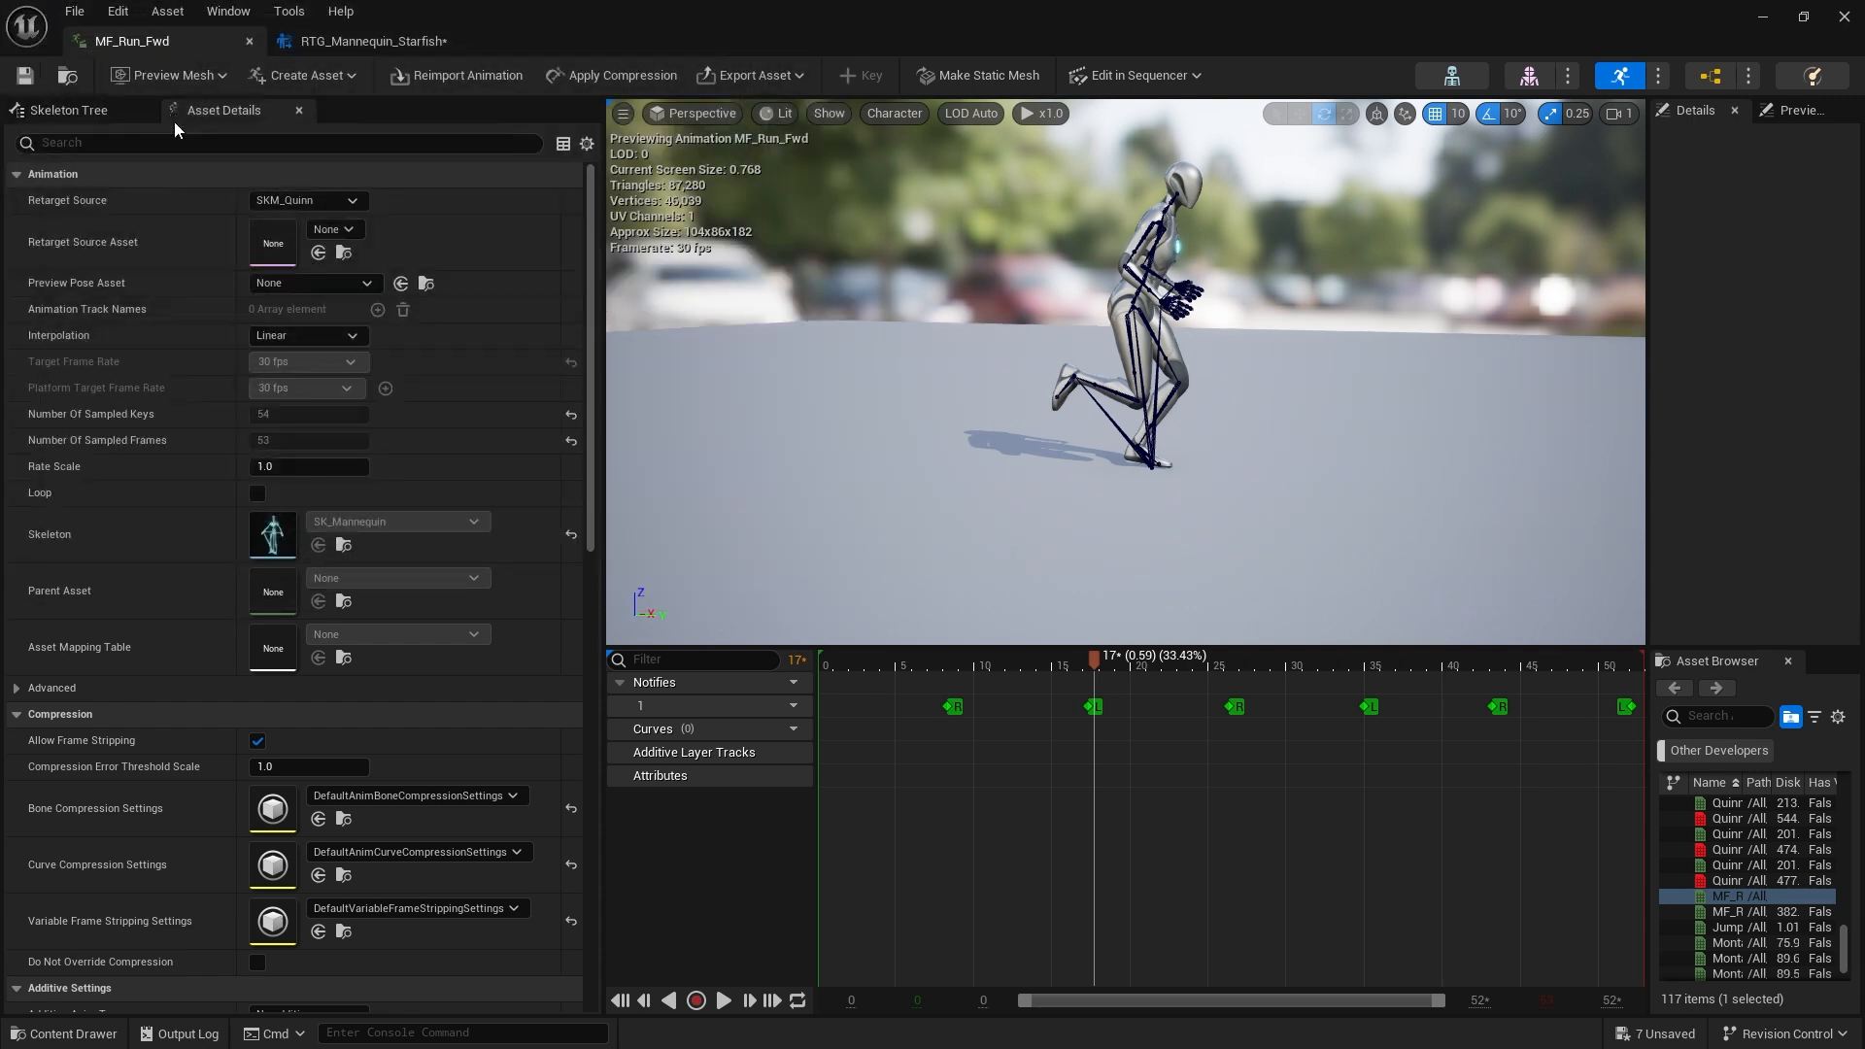
pyautogui.moveTo(941, 208); pyautogui.dragTo(872, 225)
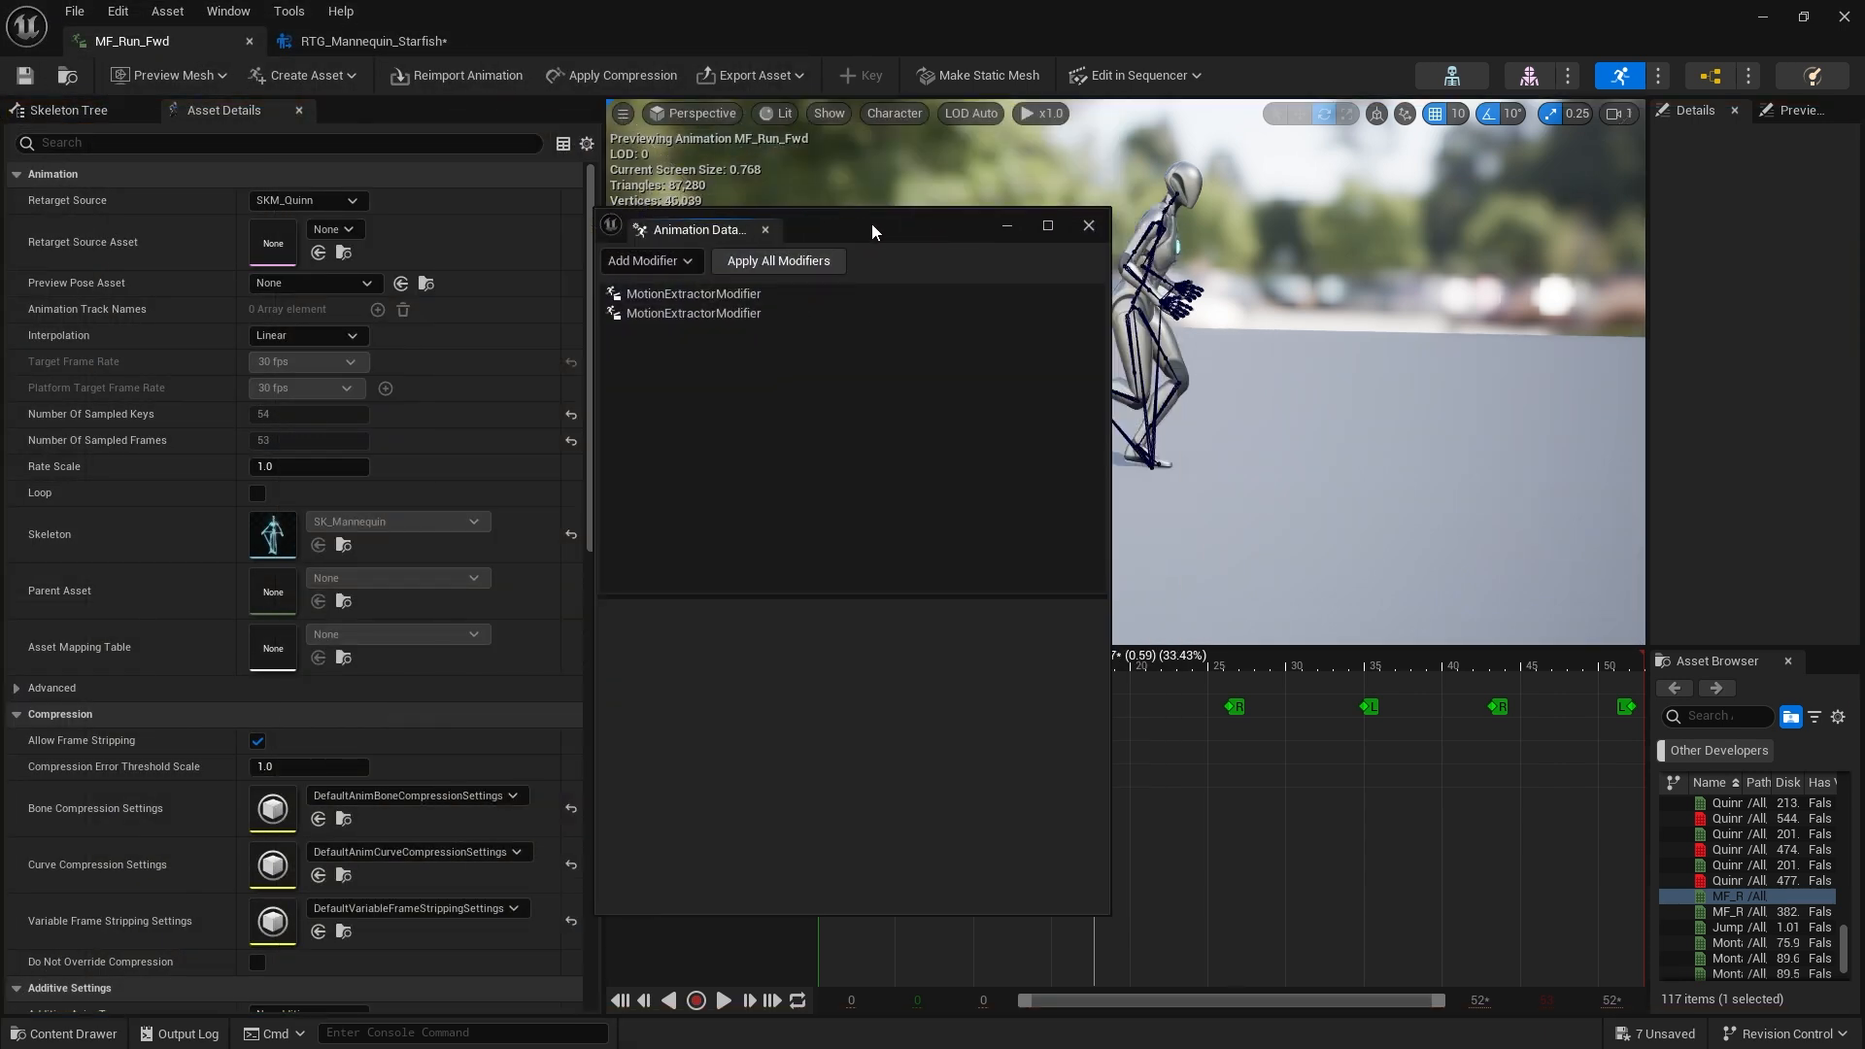
# Remove both existing MotionExtractorModifiers from the animation, reverting them before removal
pyautogui.click(741, 296)
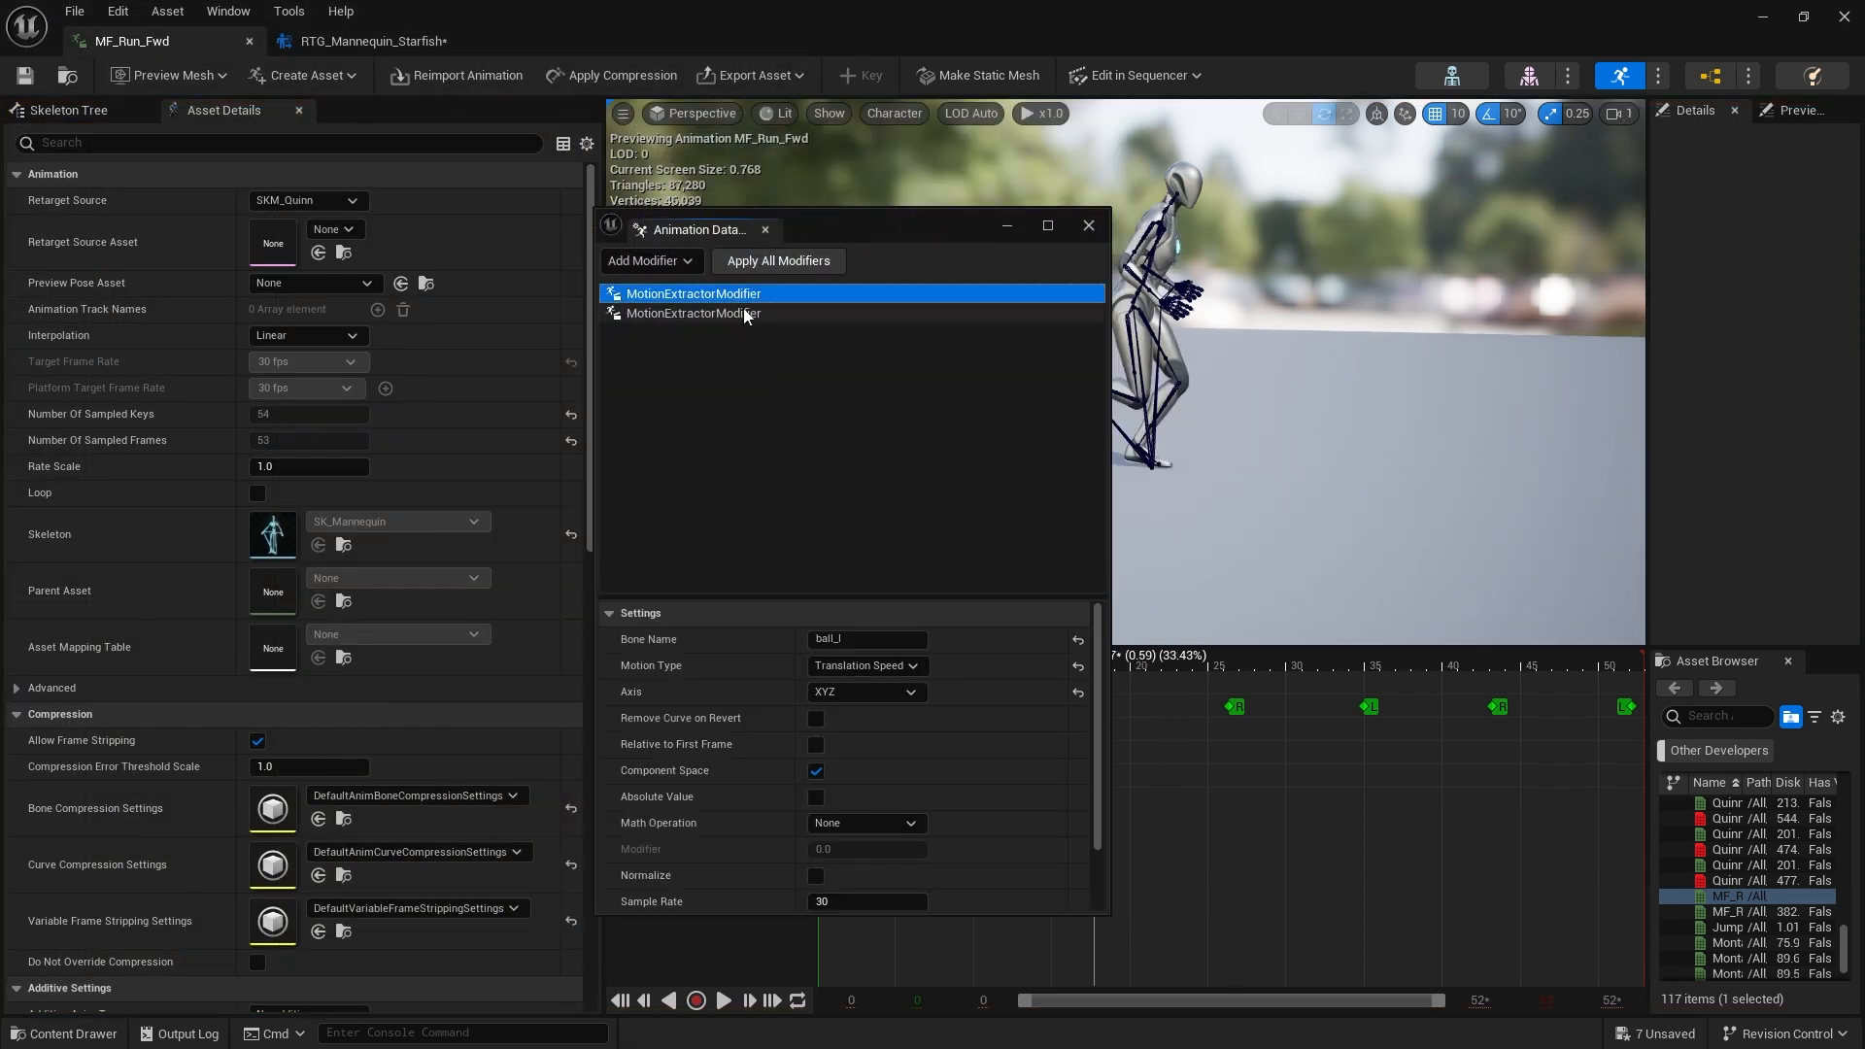
pyautogui.click(742, 307)
pyautogui.click(748, 295)
pyautogui.click(751, 311)
pyautogui.rightClick(752, 311)
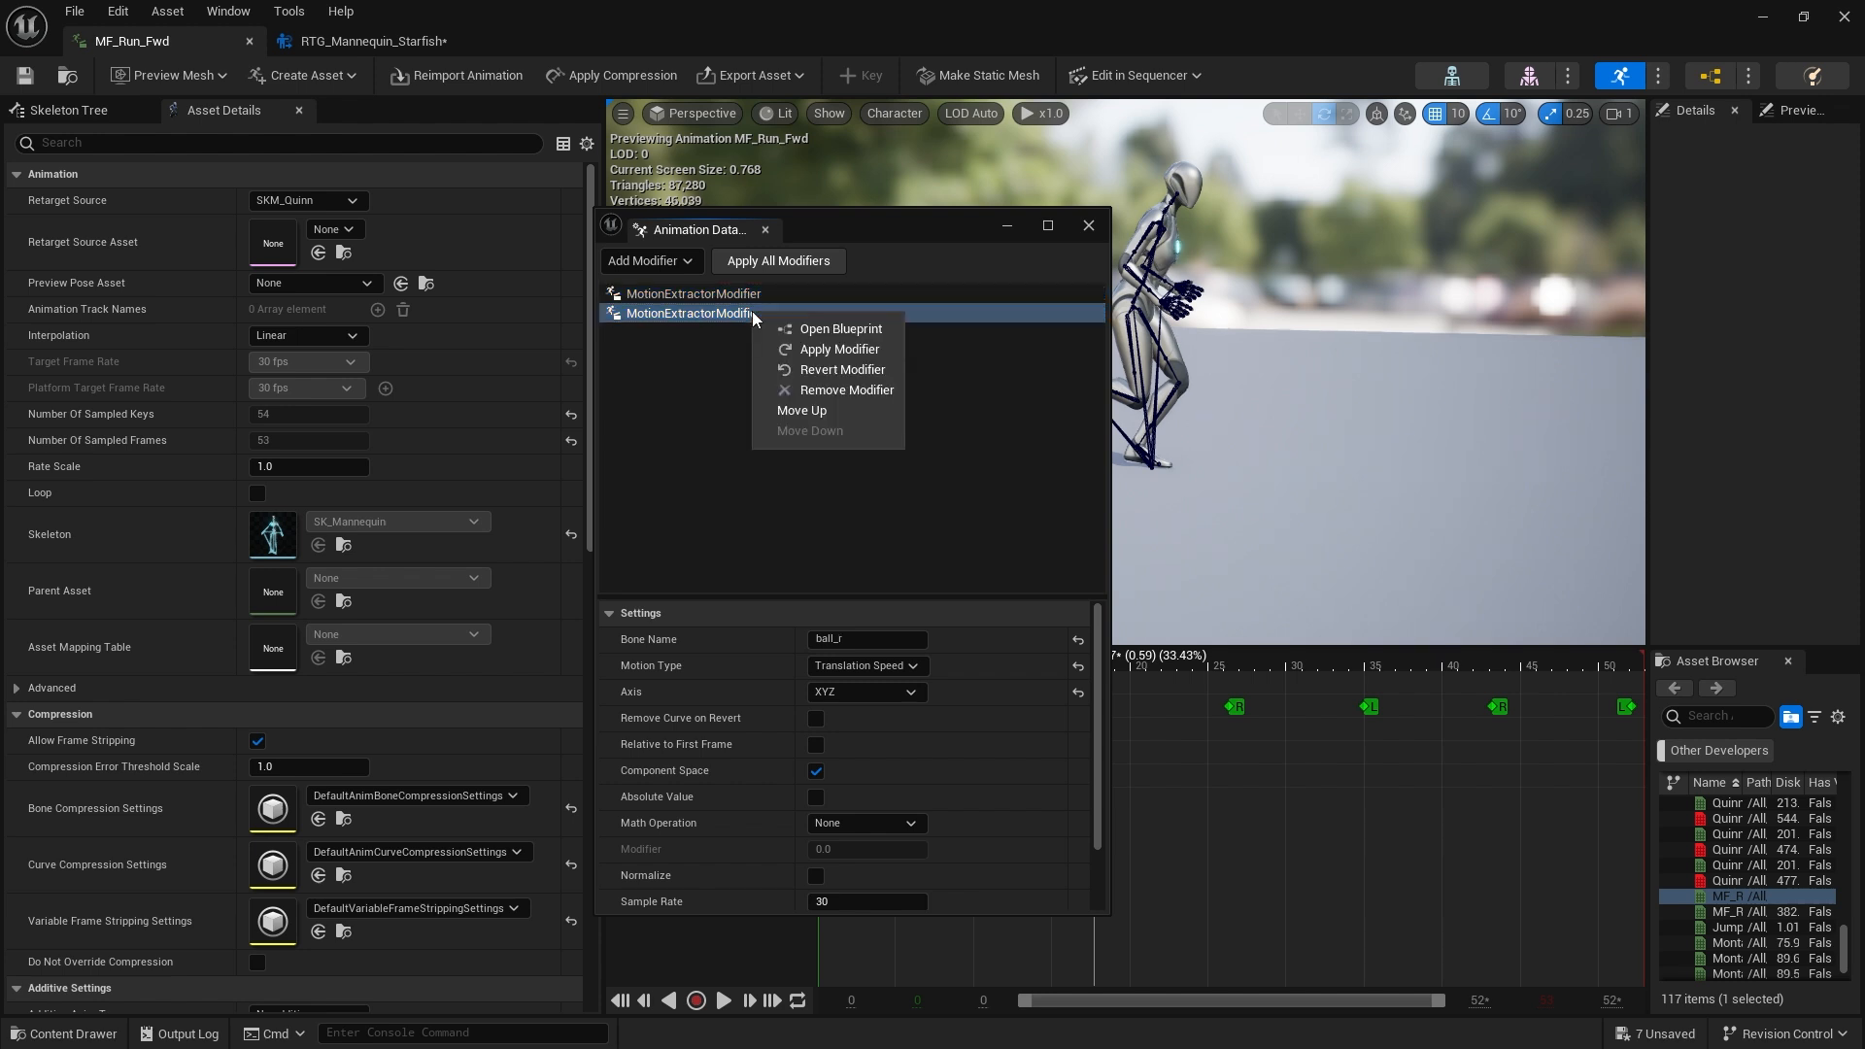
pyautogui.click(830, 392)
pyautogui.click(969, 552)
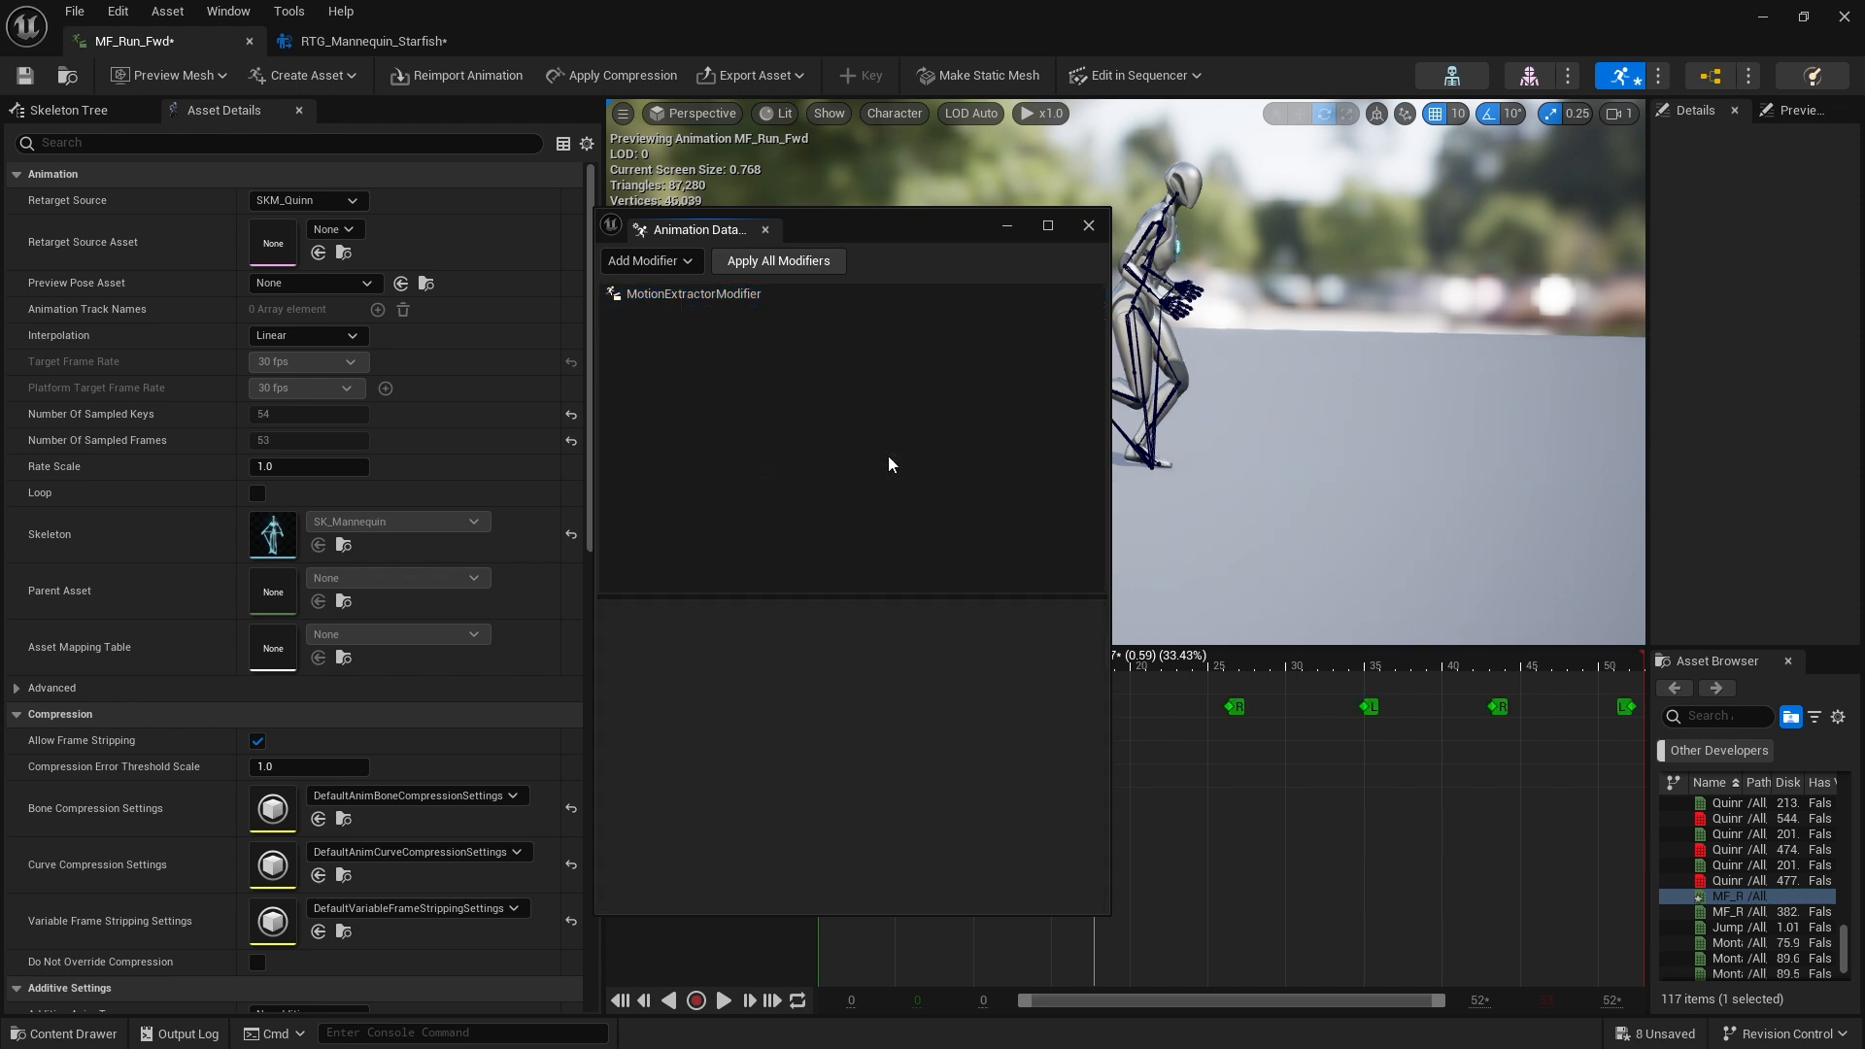
pyautogui.click(721, 291)
pyautogui.rightClick(721, 291)
pyautogui.click(786, 369)
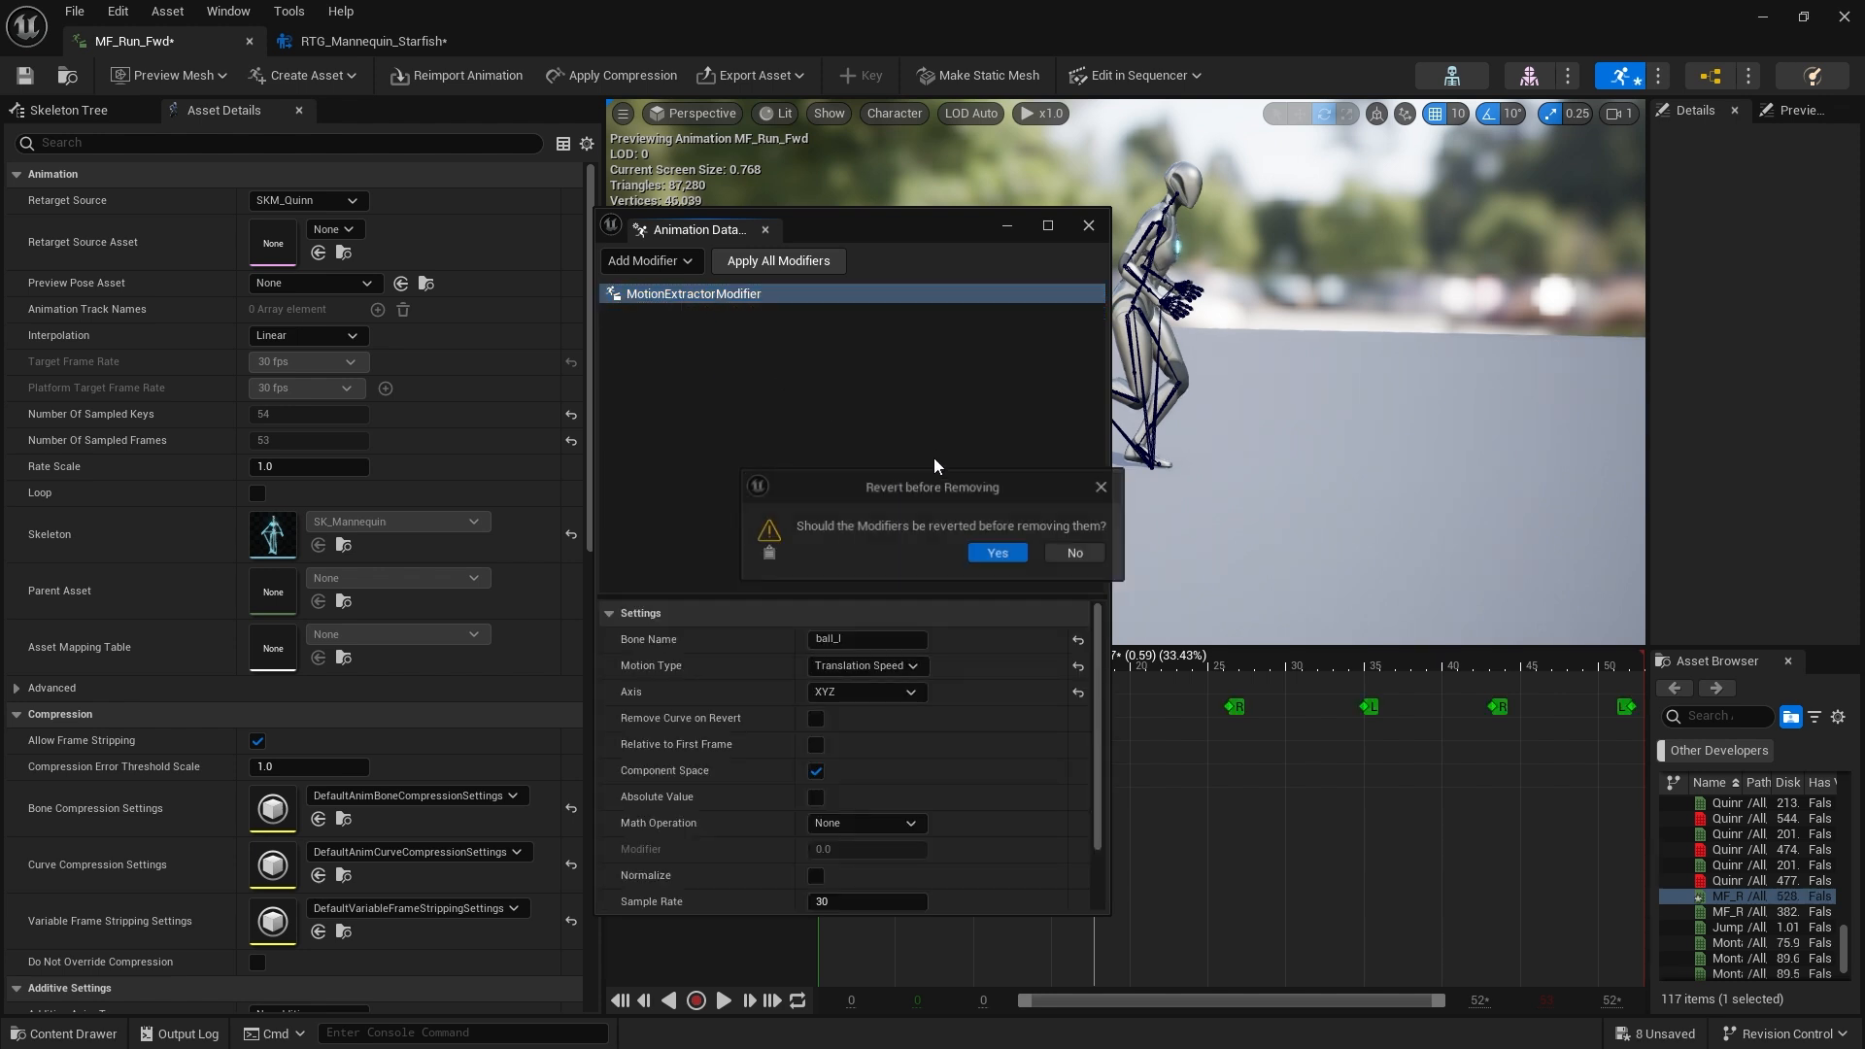
pyautogui.click(989, 556)
# Add a MotionExtractorModifier with bone ball_l, Motion Type Translation Speed and Axis XYZ
pyautogui.click(670, 262)
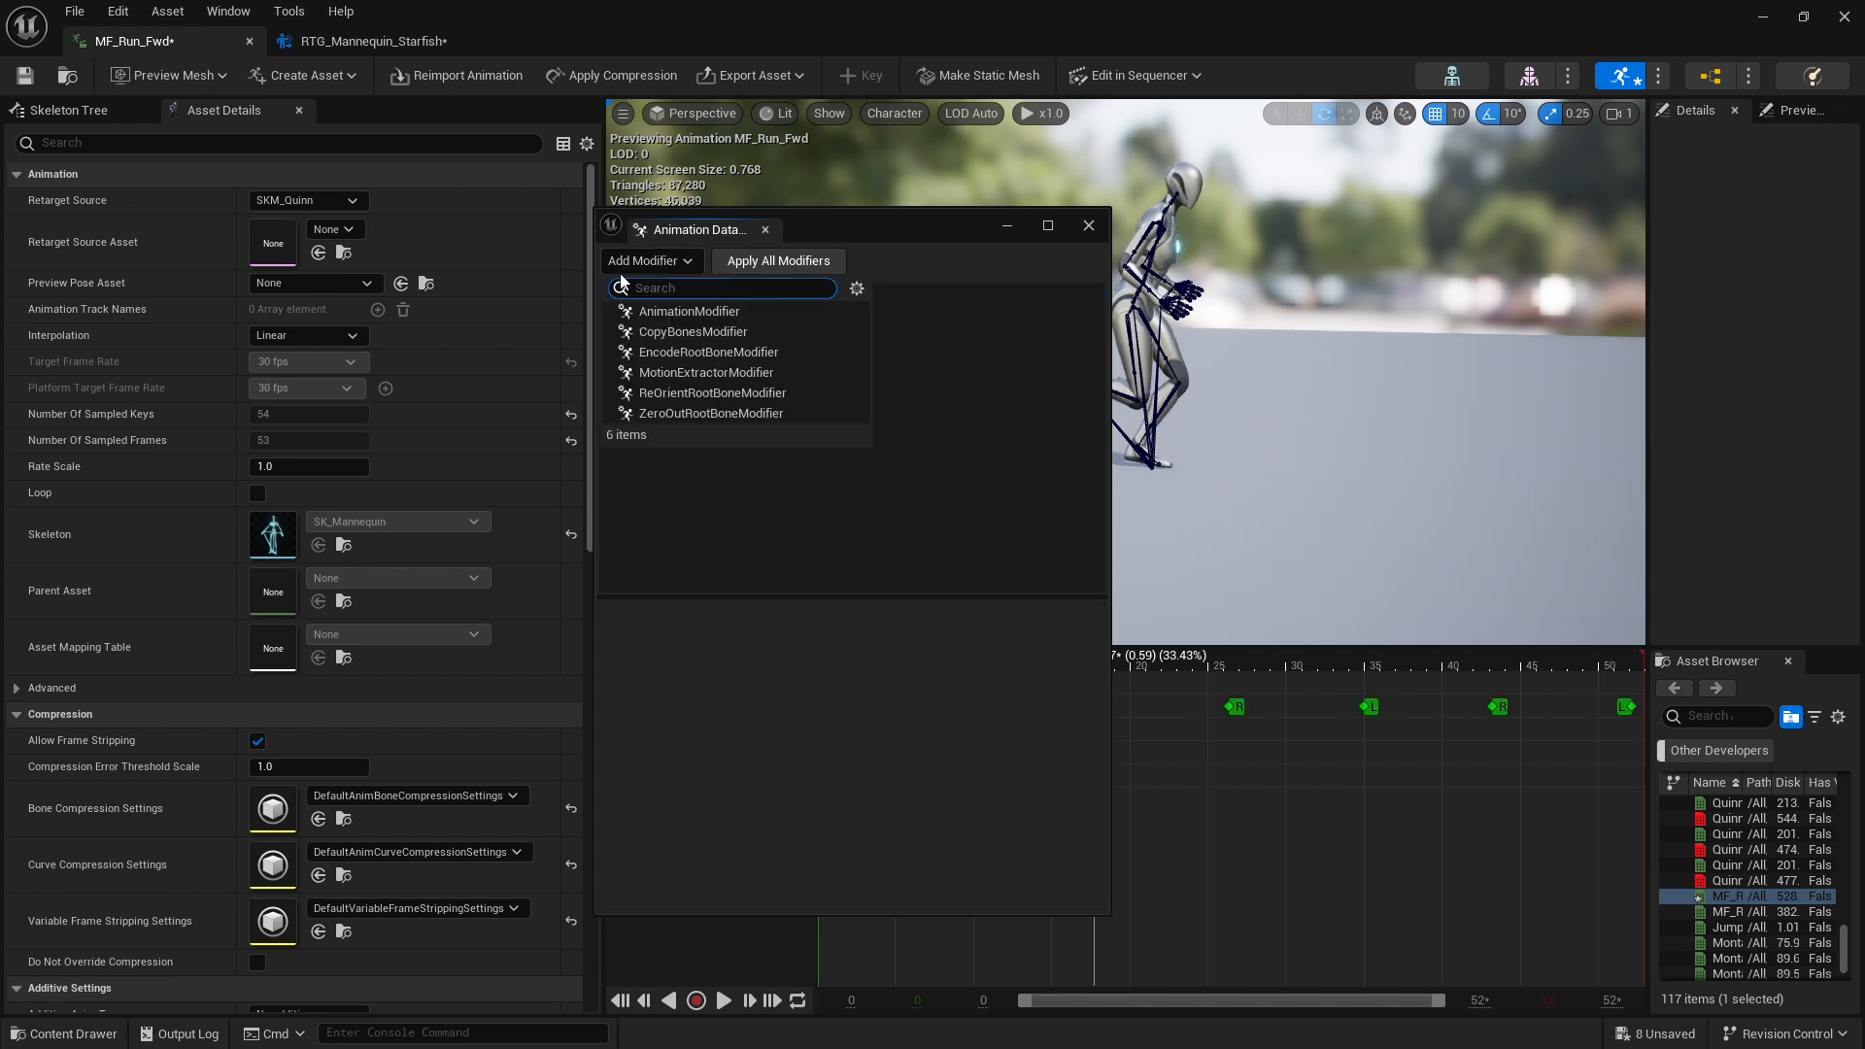
pyautogui.click(726, 373)
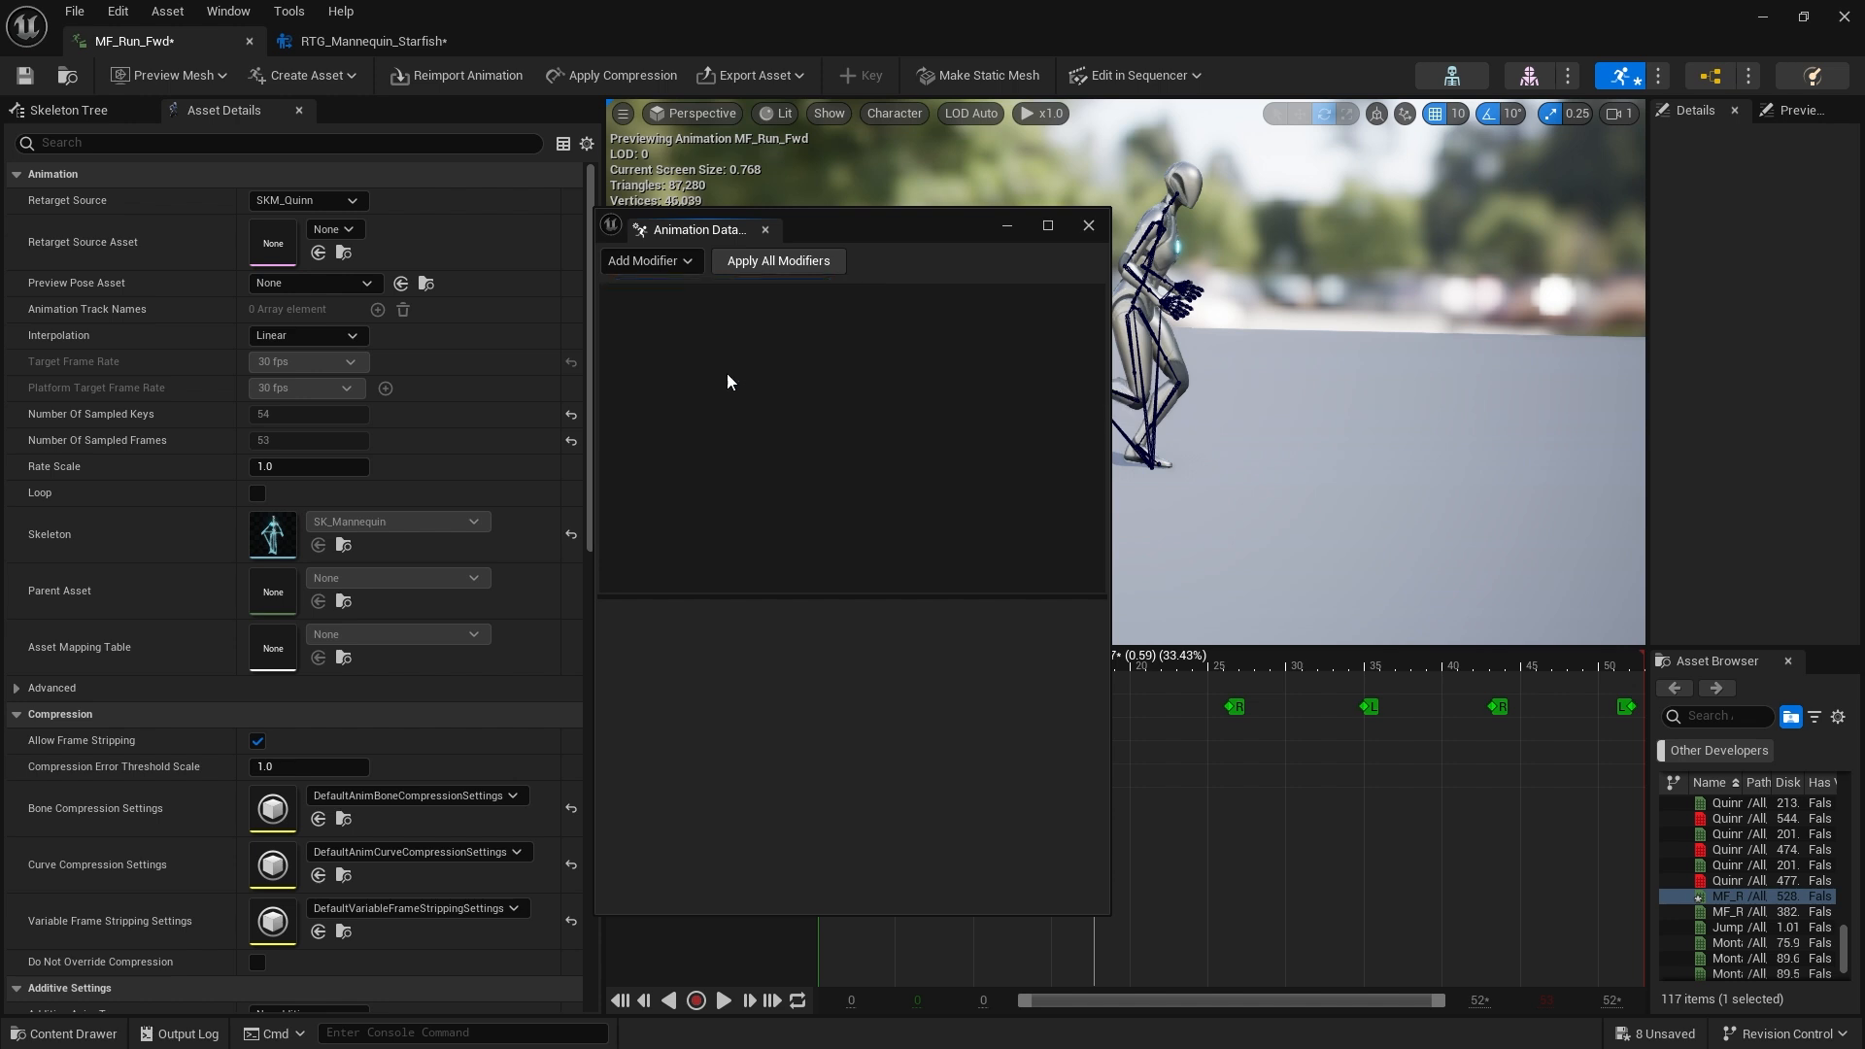
pyautogui.click(744, 294)
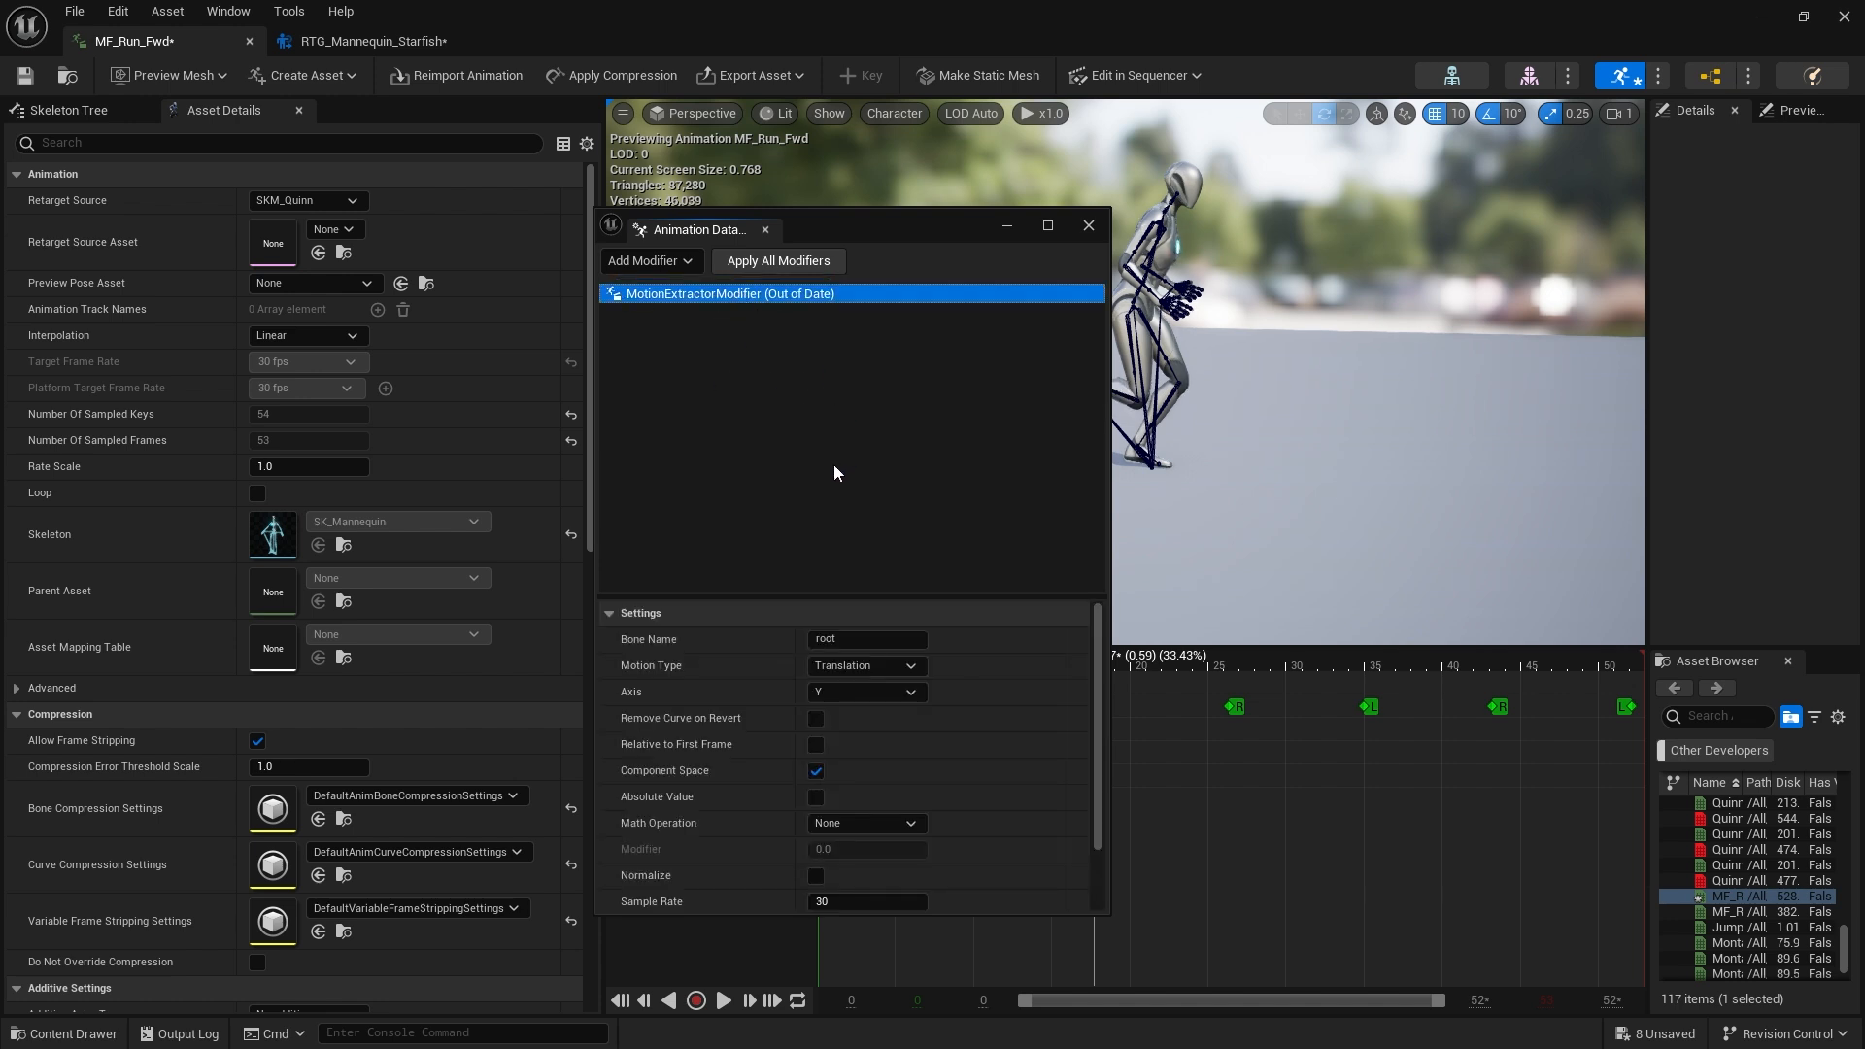
pyautogui.click(858, 640)
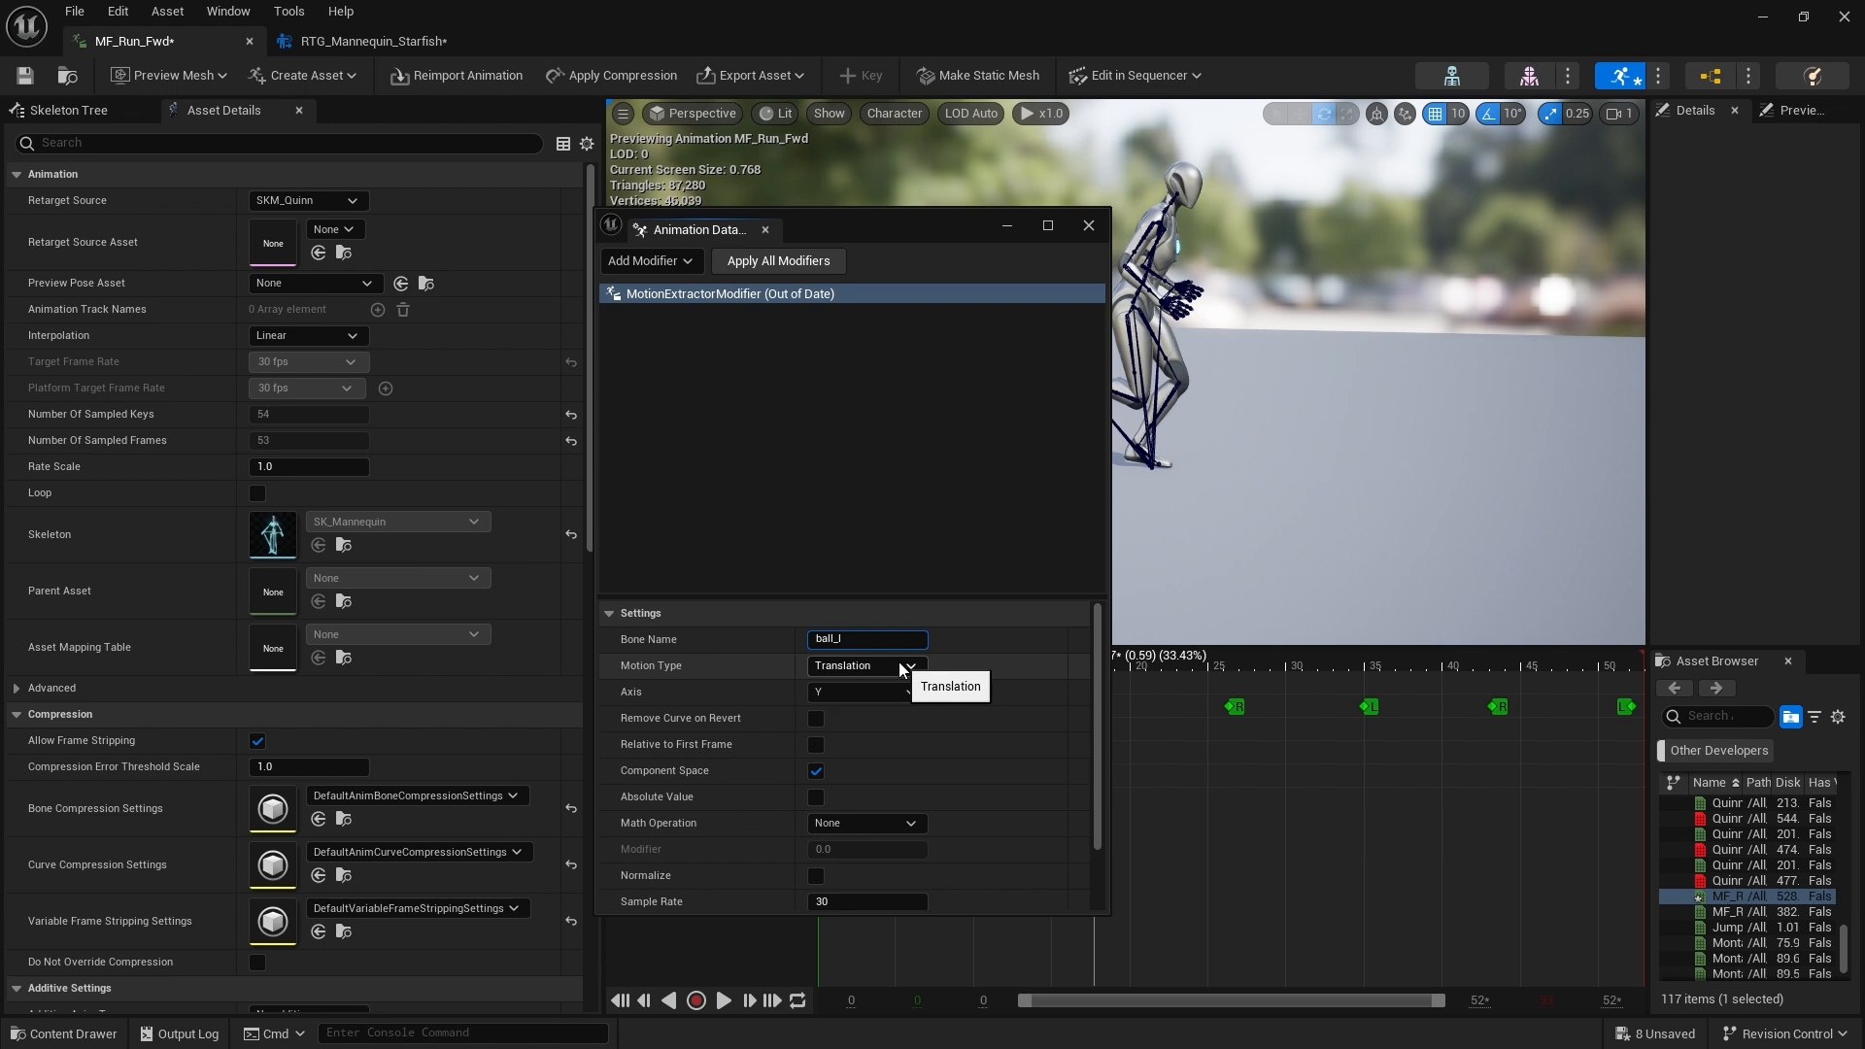
pyautogui.click(900, 669)
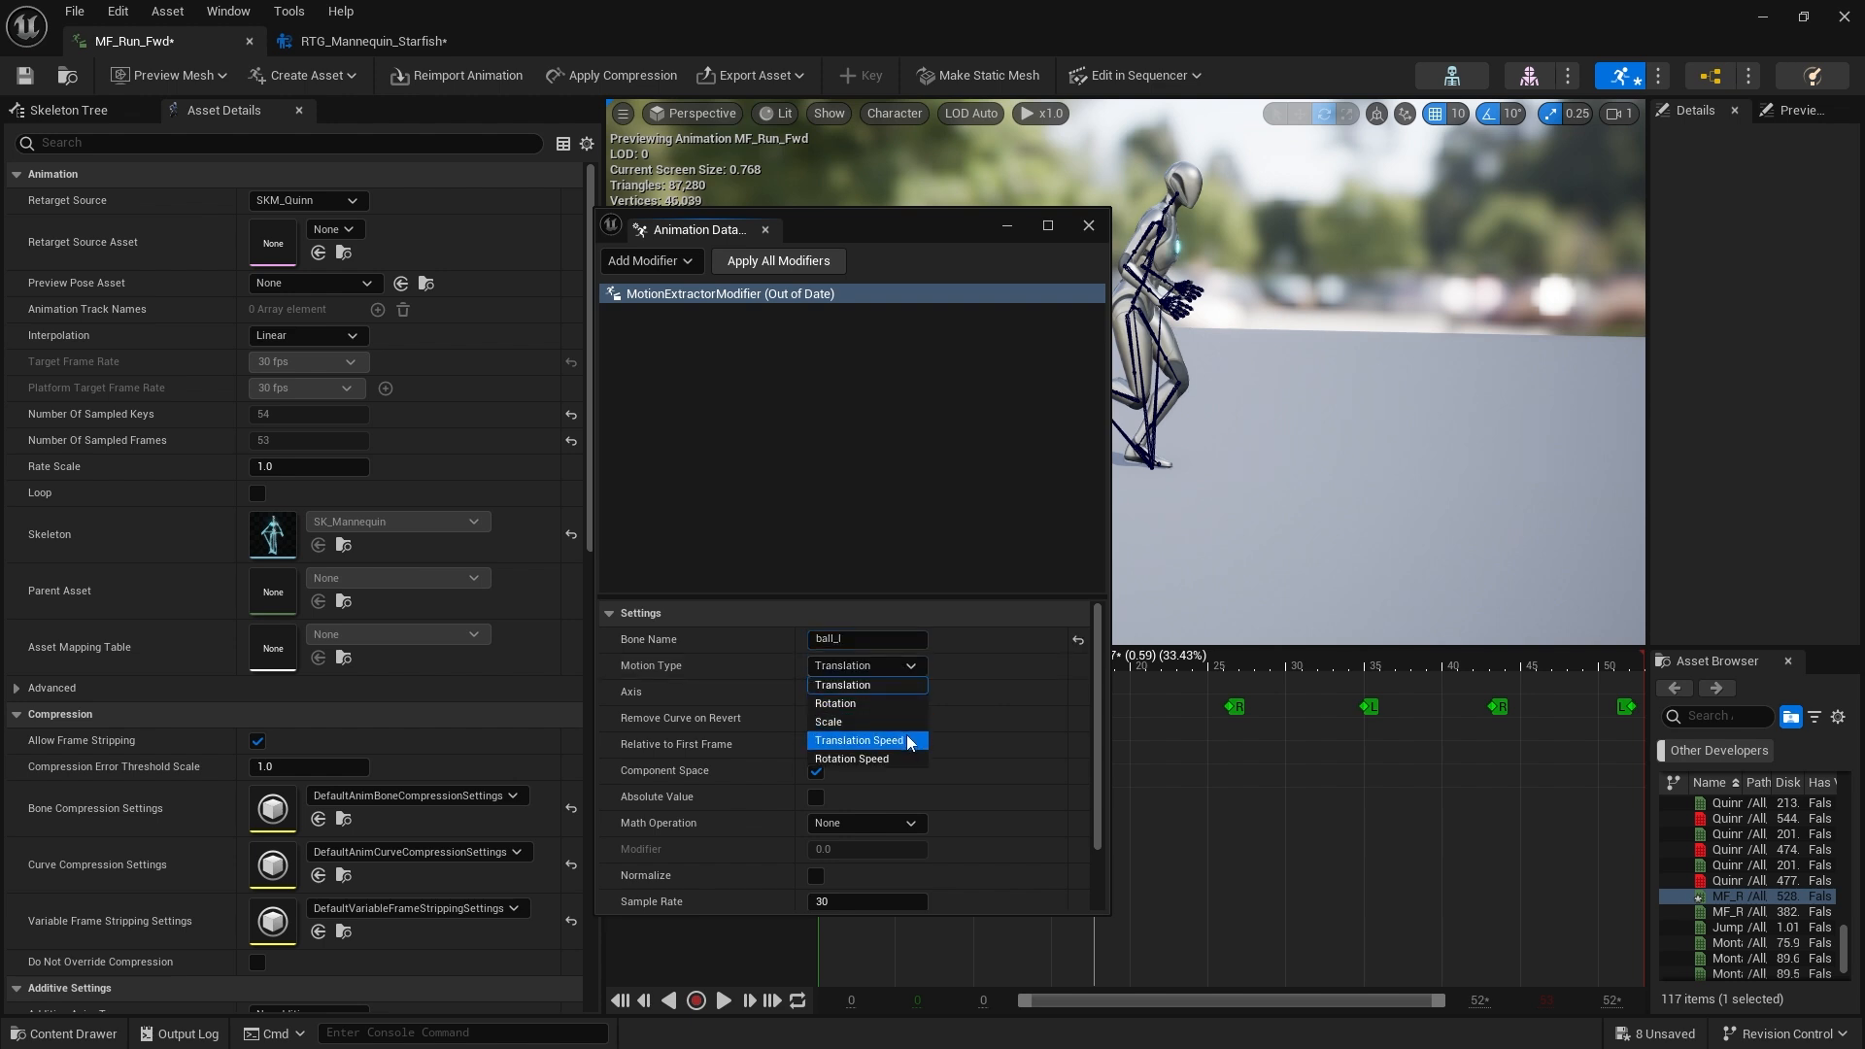
pyautogui.click(906, 740)
pyautogui.click(900, 693)
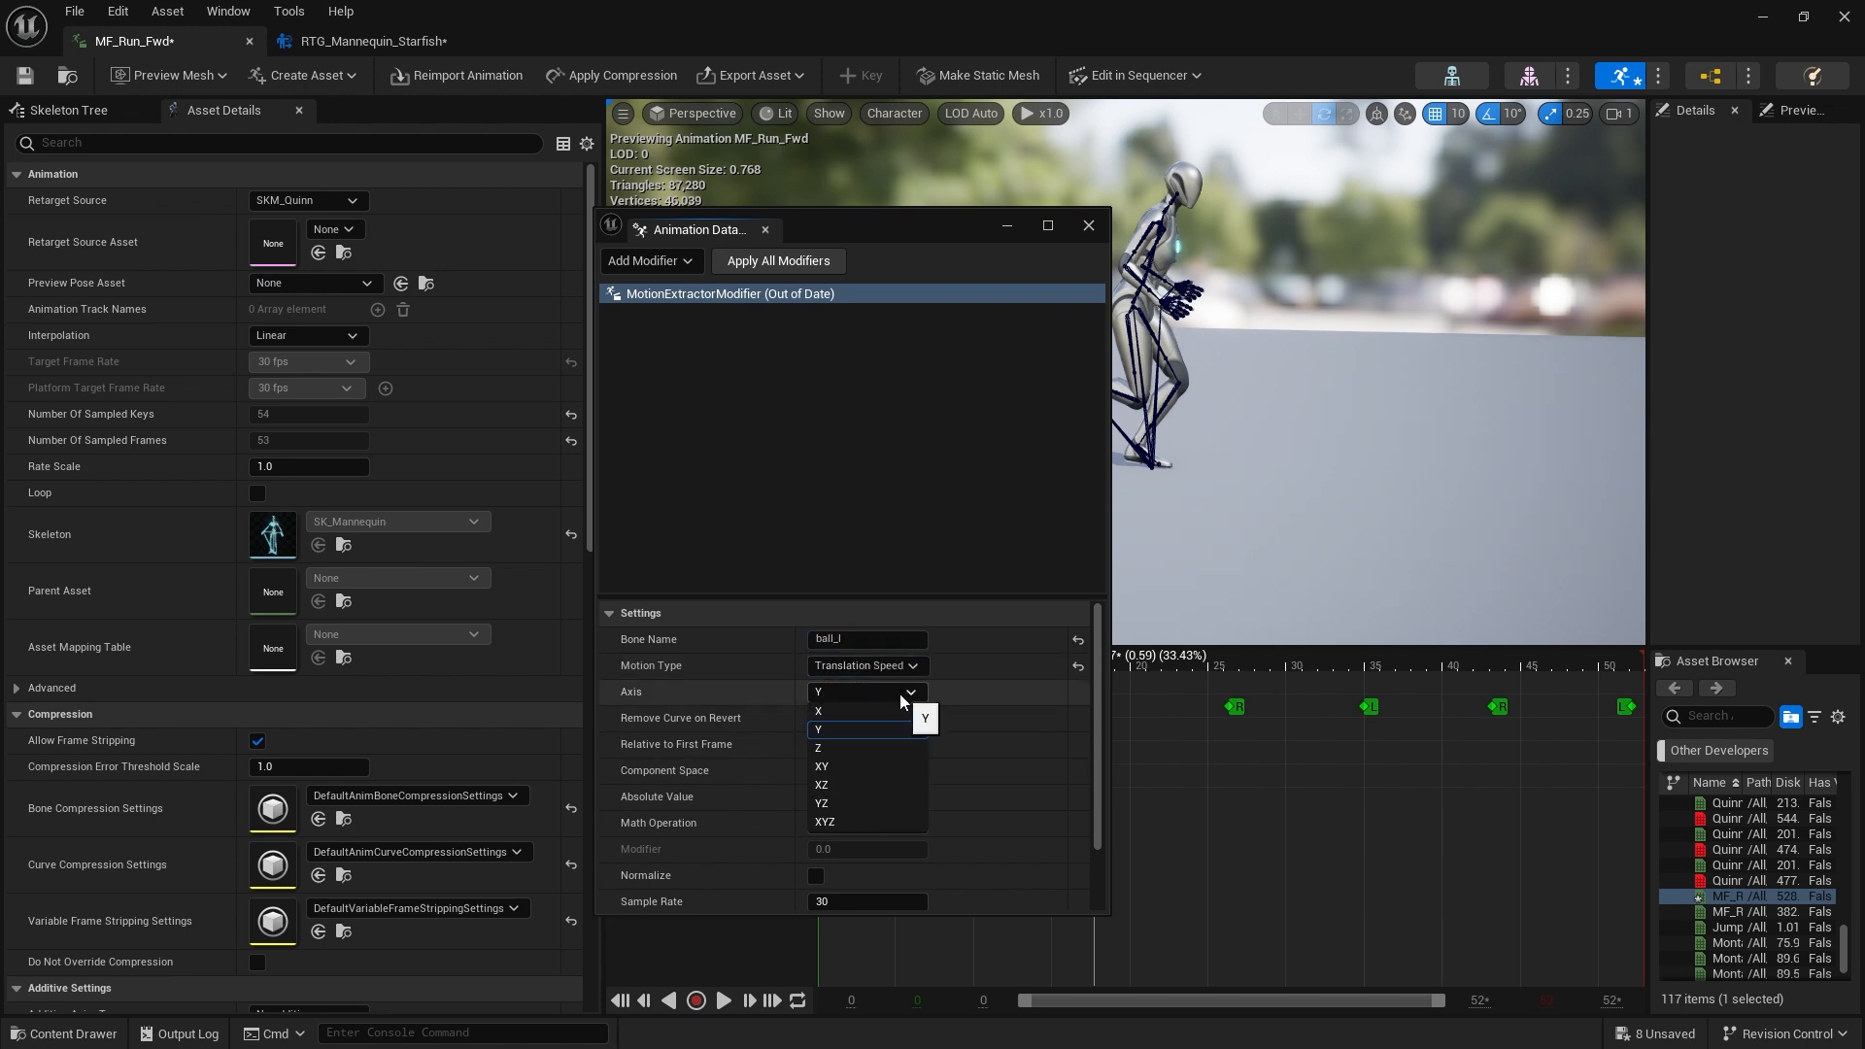
pyautogui.click(866, 822)
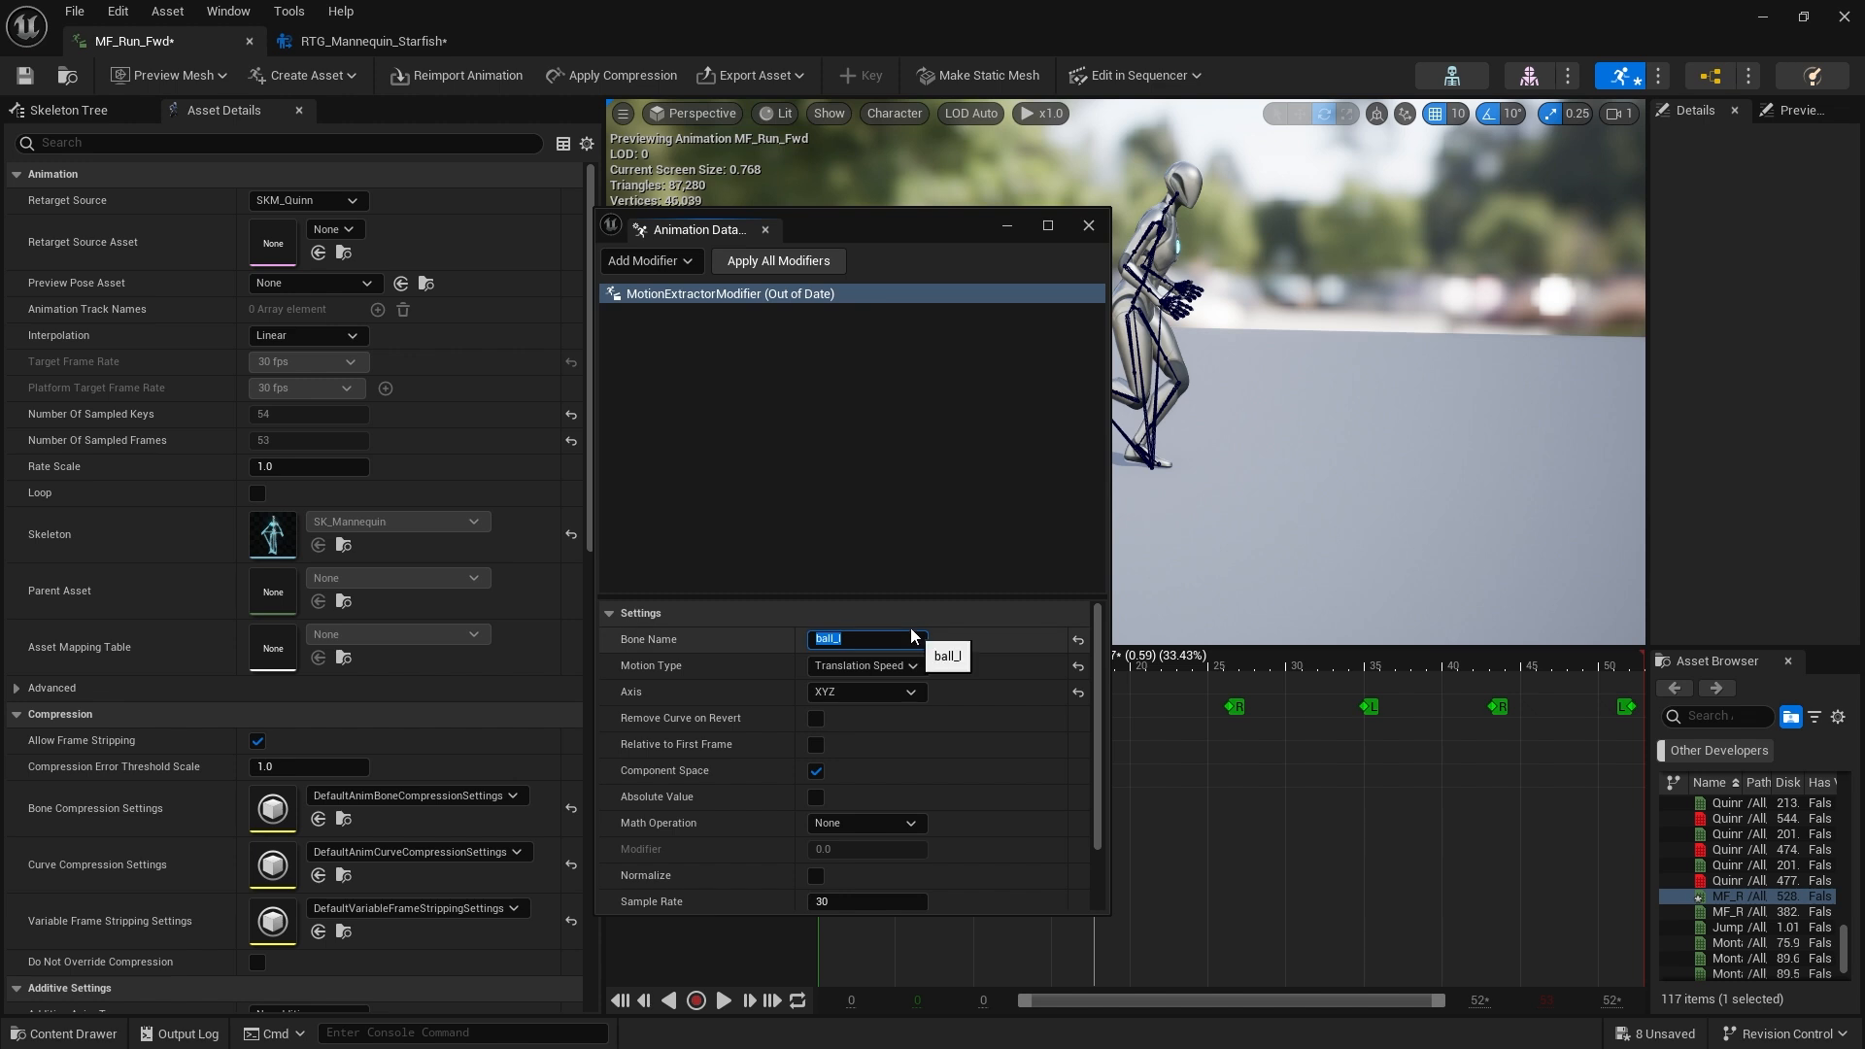
# Add a second MotionExtractorModifier with bone ball_r, Motion Type Translation Speed and Axis XYZ
pyautogui.click(649, 261)
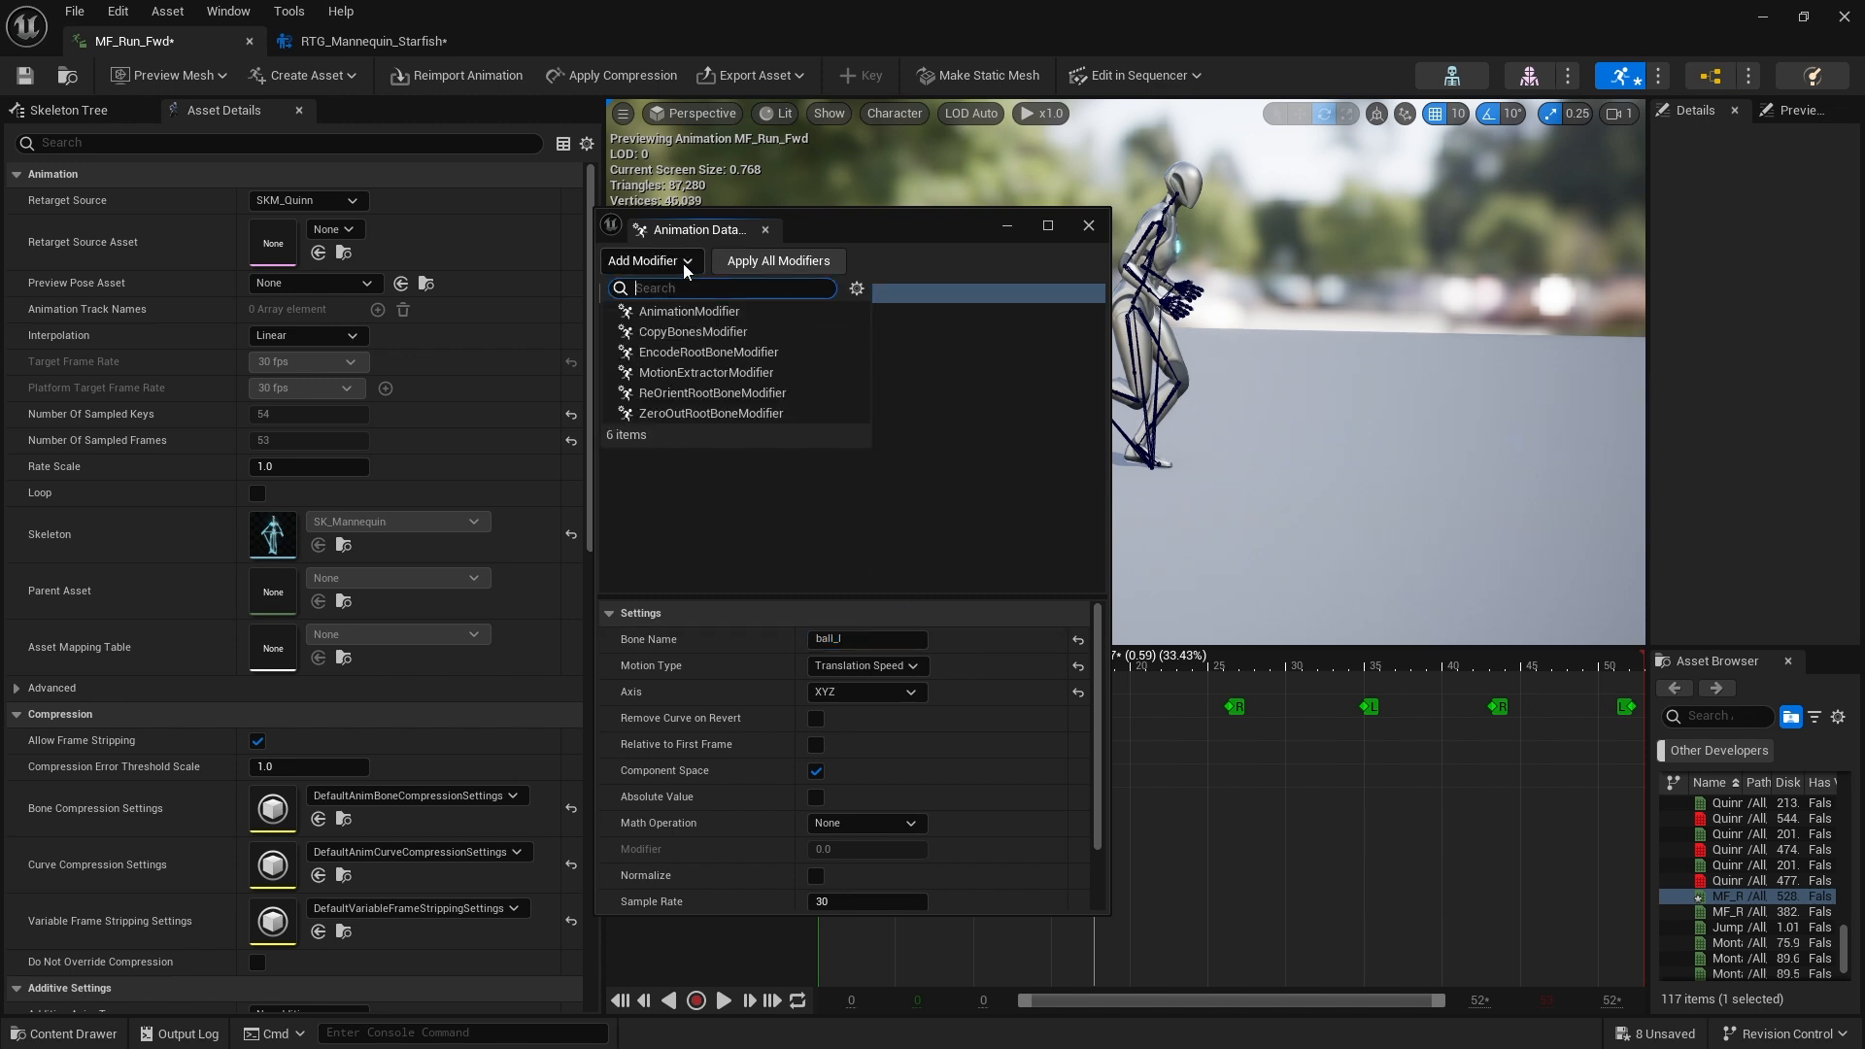
pyautogui.click(723, 369)
pyautogui.click(767, 313)
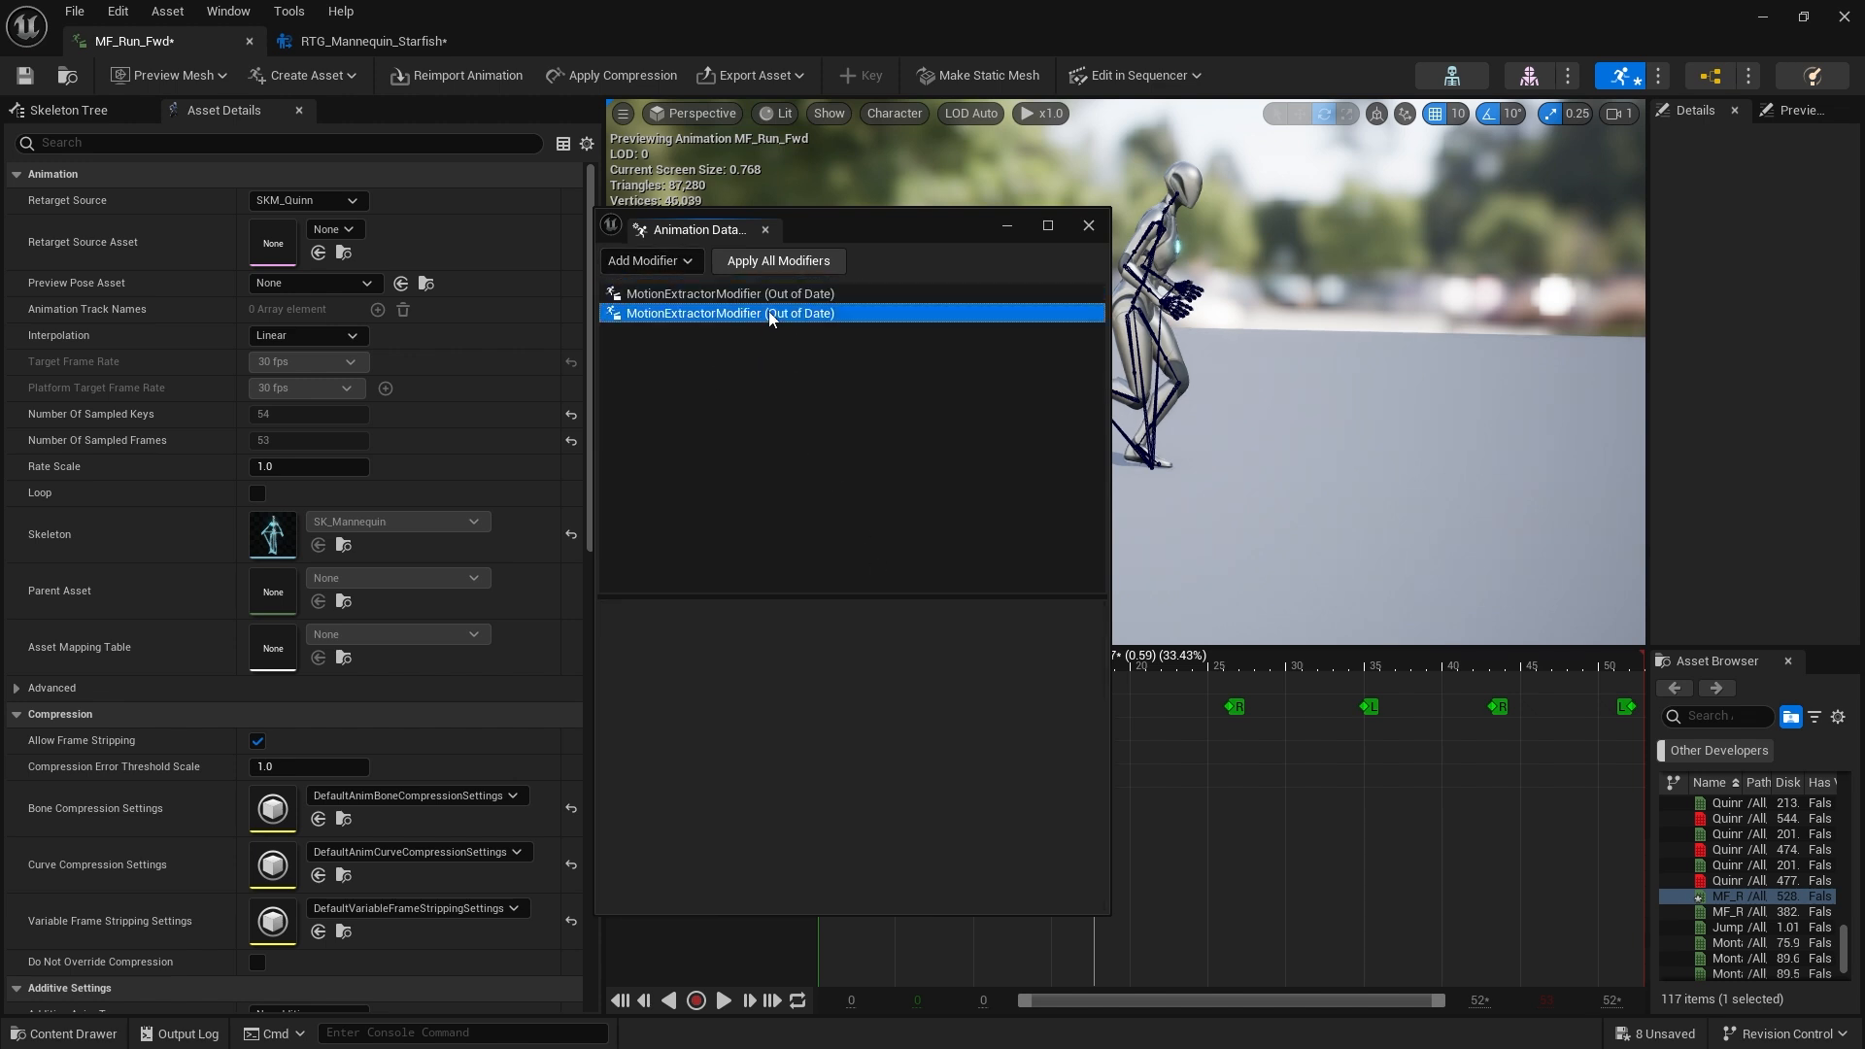
pyautogui.click(885, 639)
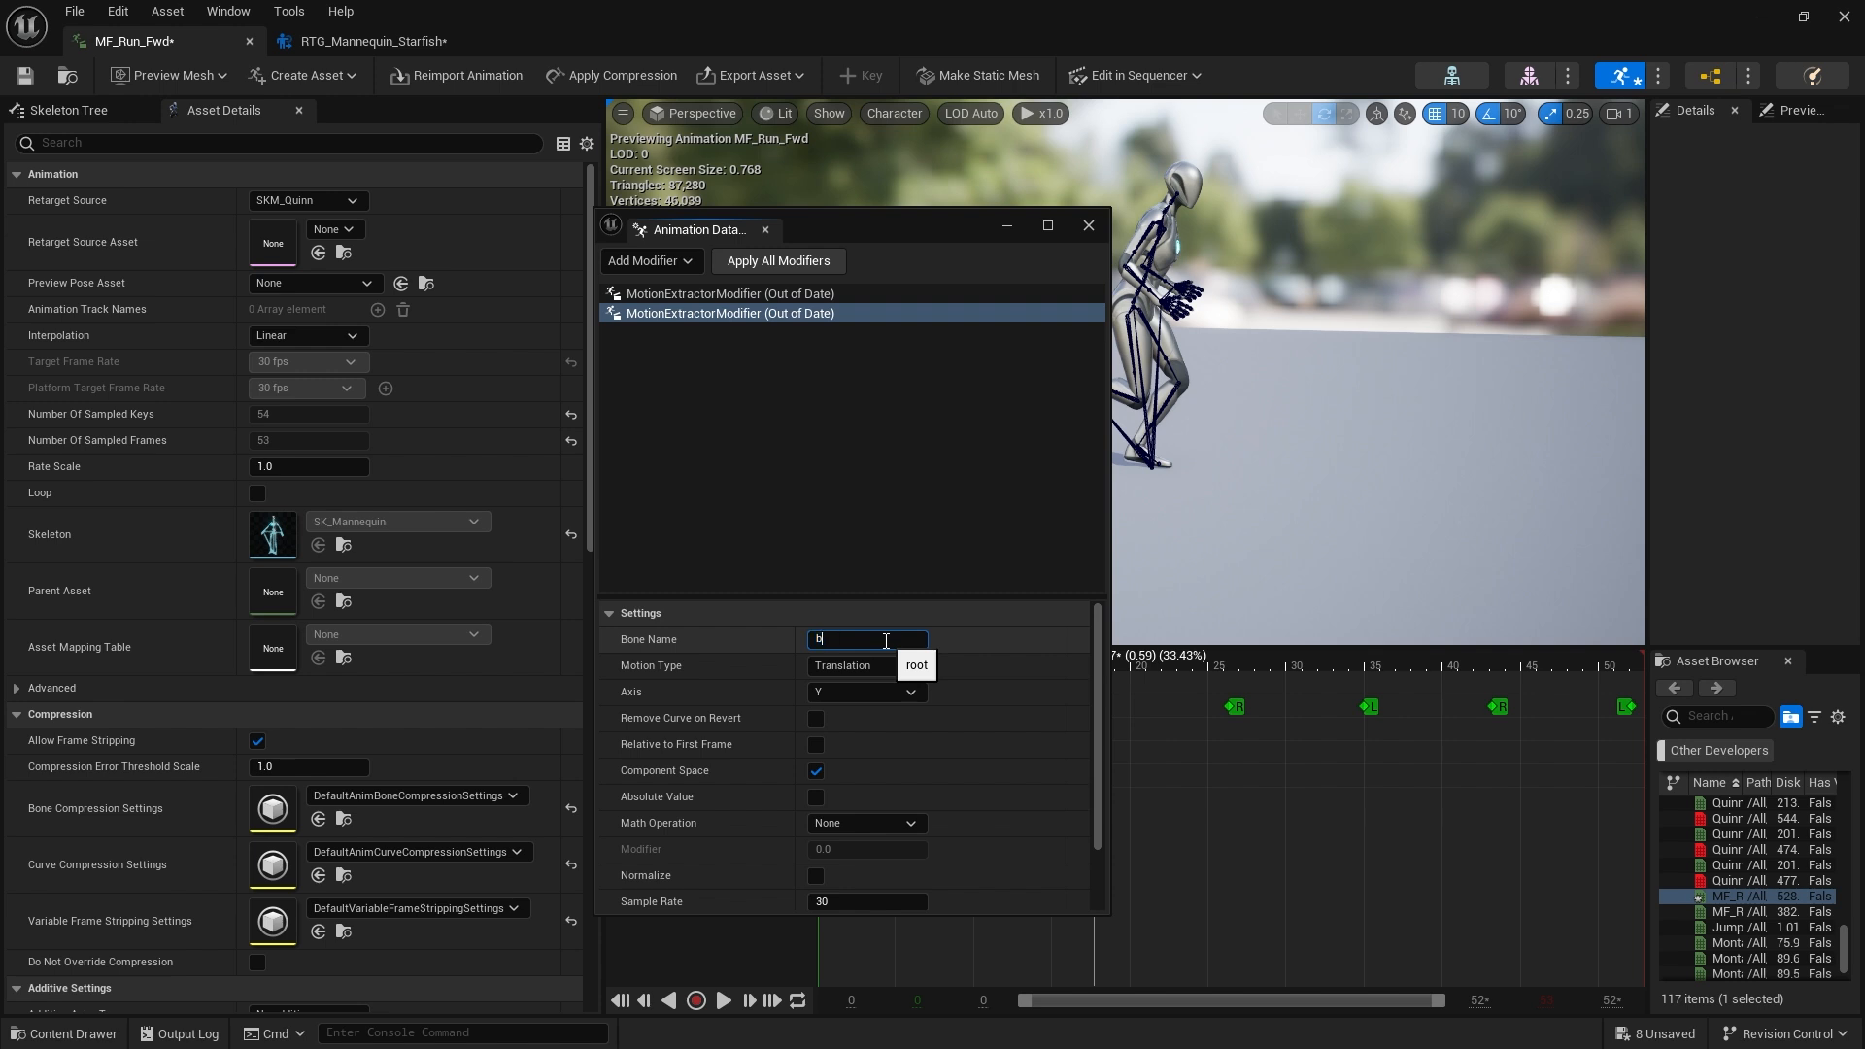
pyautogui.write('ball_r')
pyautogui.press('Return')
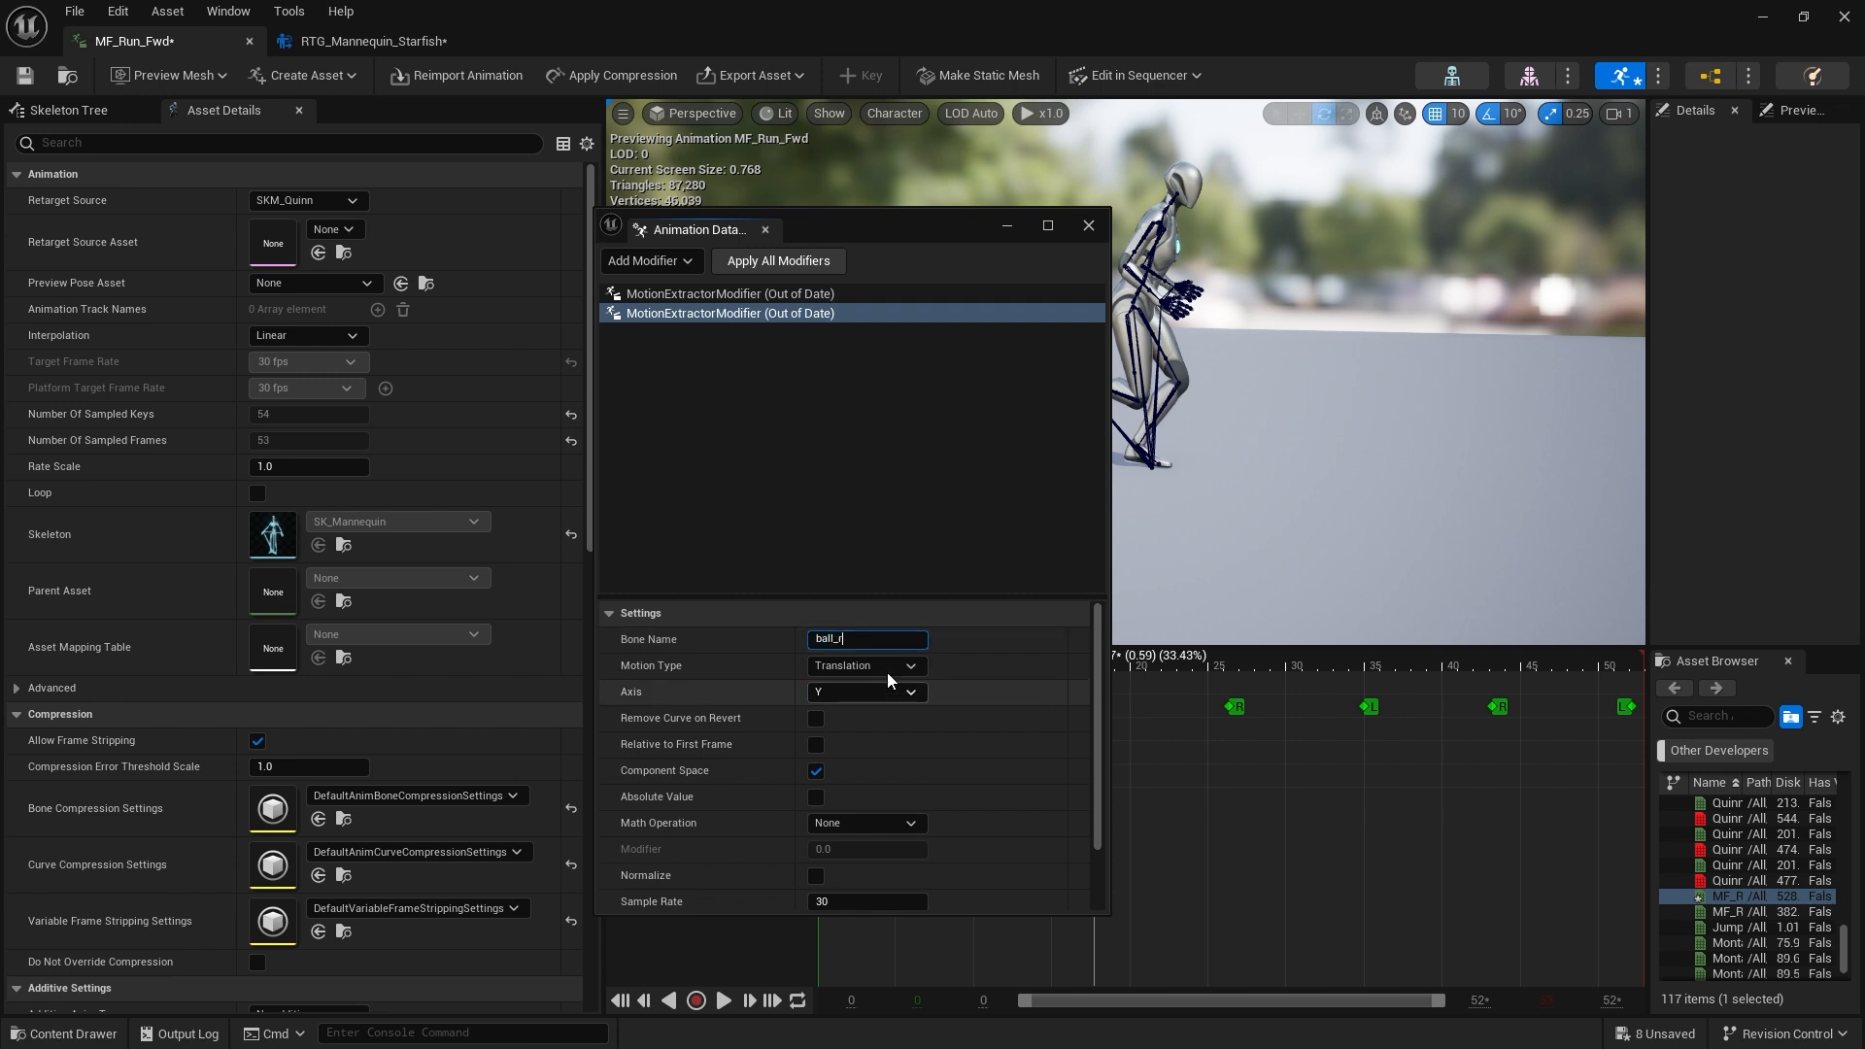
pyautogui.click(880, 665)
pyautogui.click(905, 735)
pyautogui.click(878, 695)
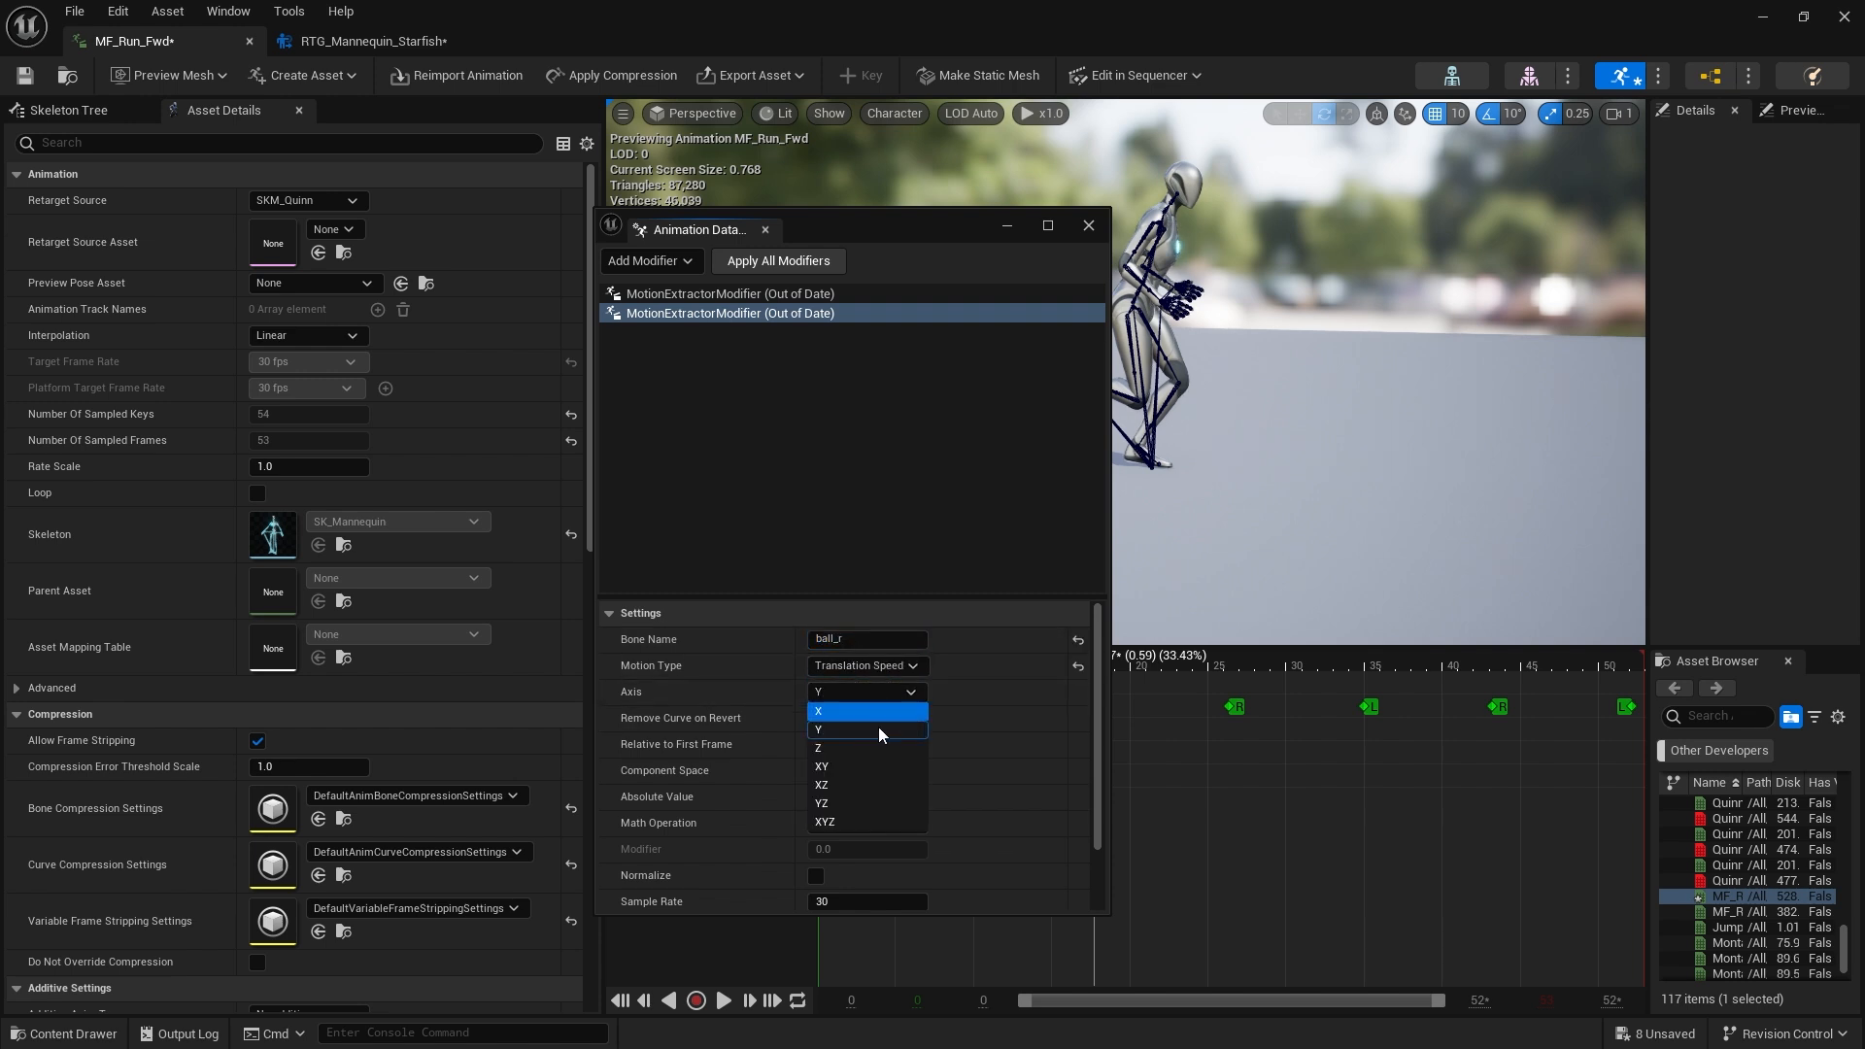
pyautogui.click(843, 822)
pyautogui.click(868, 516)
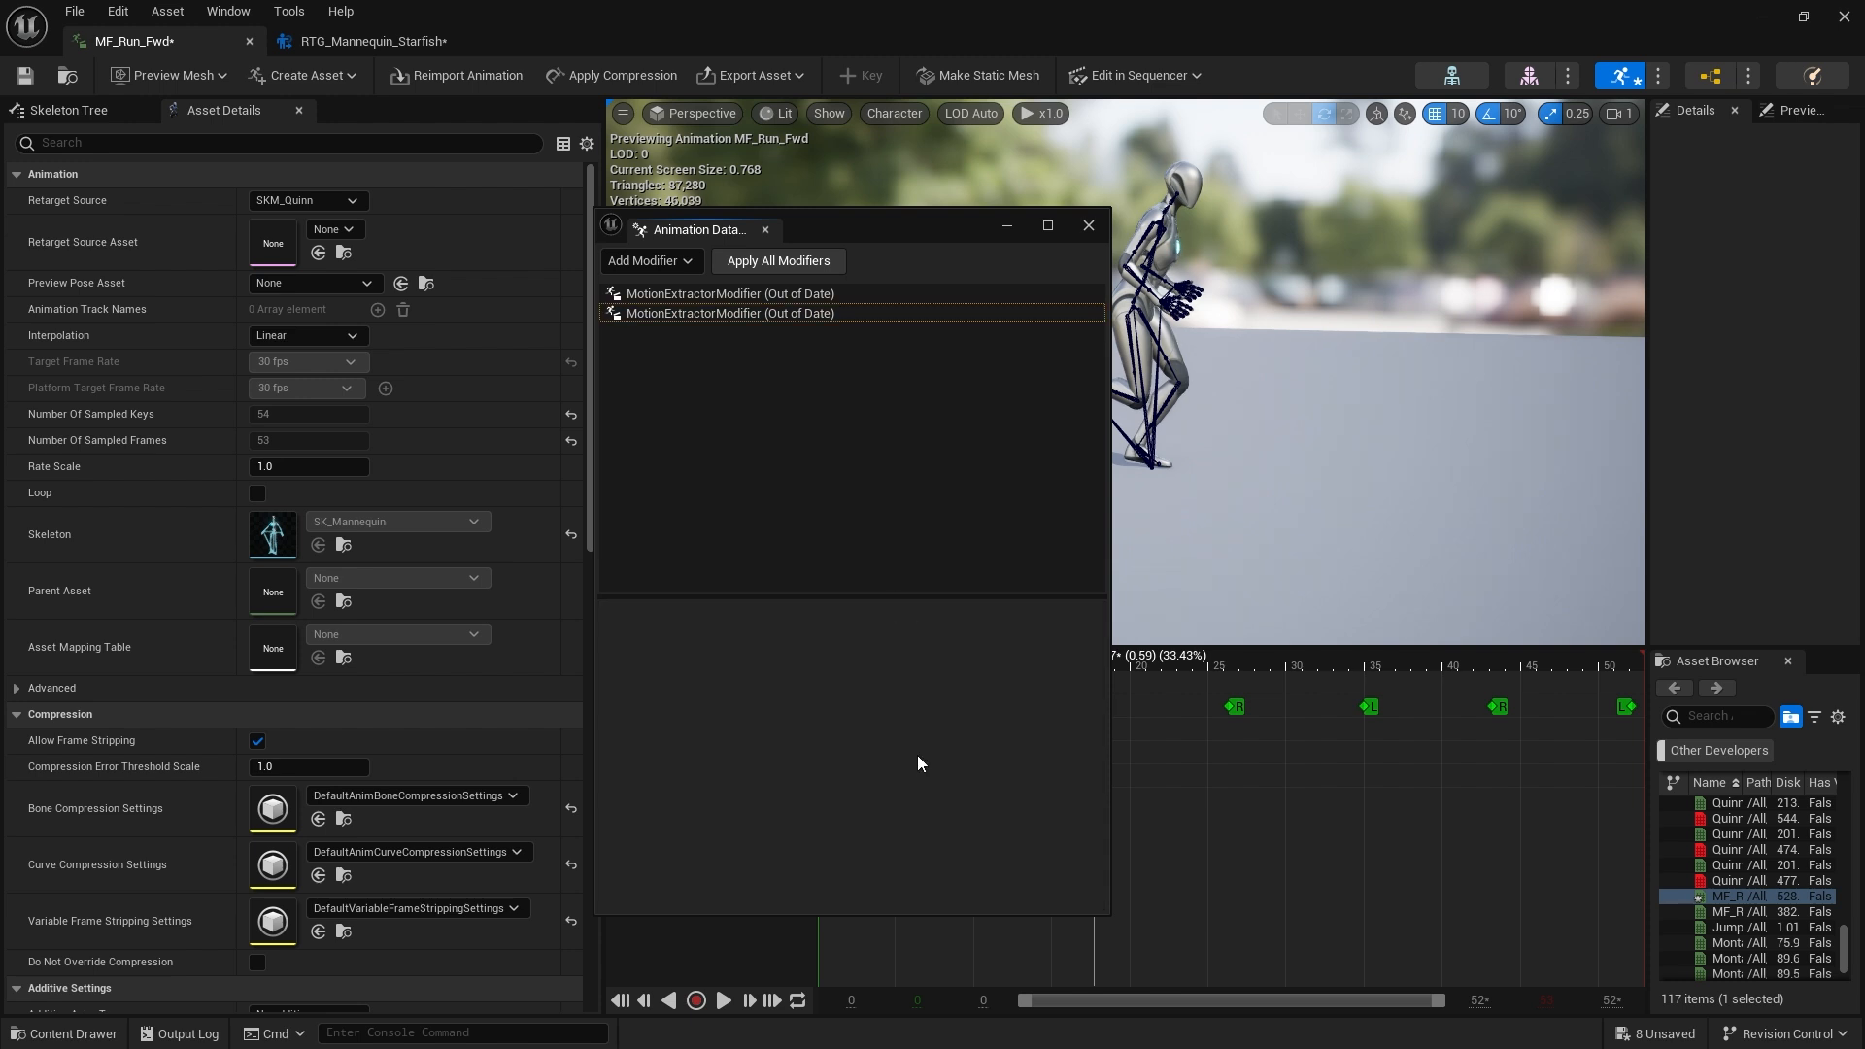
# Apply all modifiers to generate the foot translation speed curves, then move and enlarge the modifiers window
pyautogui.click(800, 313)
pyautogui.click(802, 297)
pyautogui.click(812, 312)
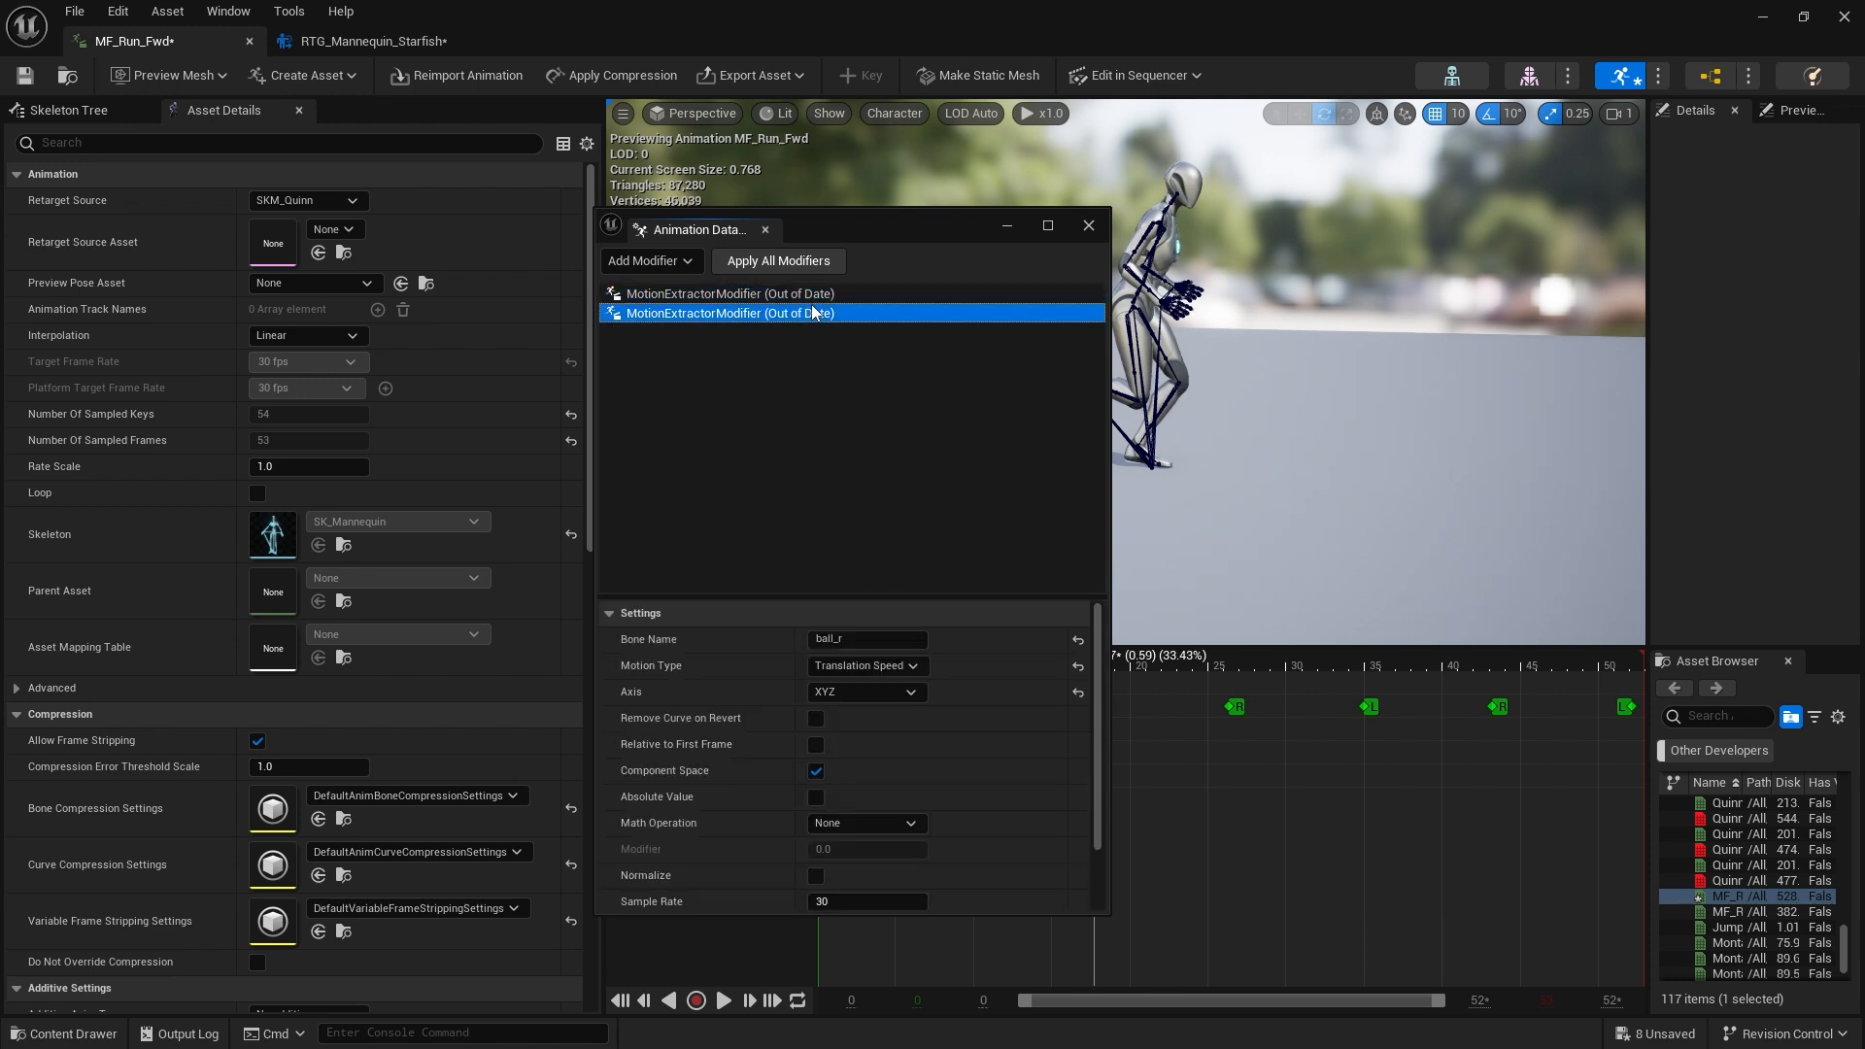
pyautogui.click(816, 262)
pyautogui.moveTo(845, 220); pyautogui.dragTo(325, 234)
pyautogui.moveTo(1095, 660); pyautogui.dragTo(814, 756)
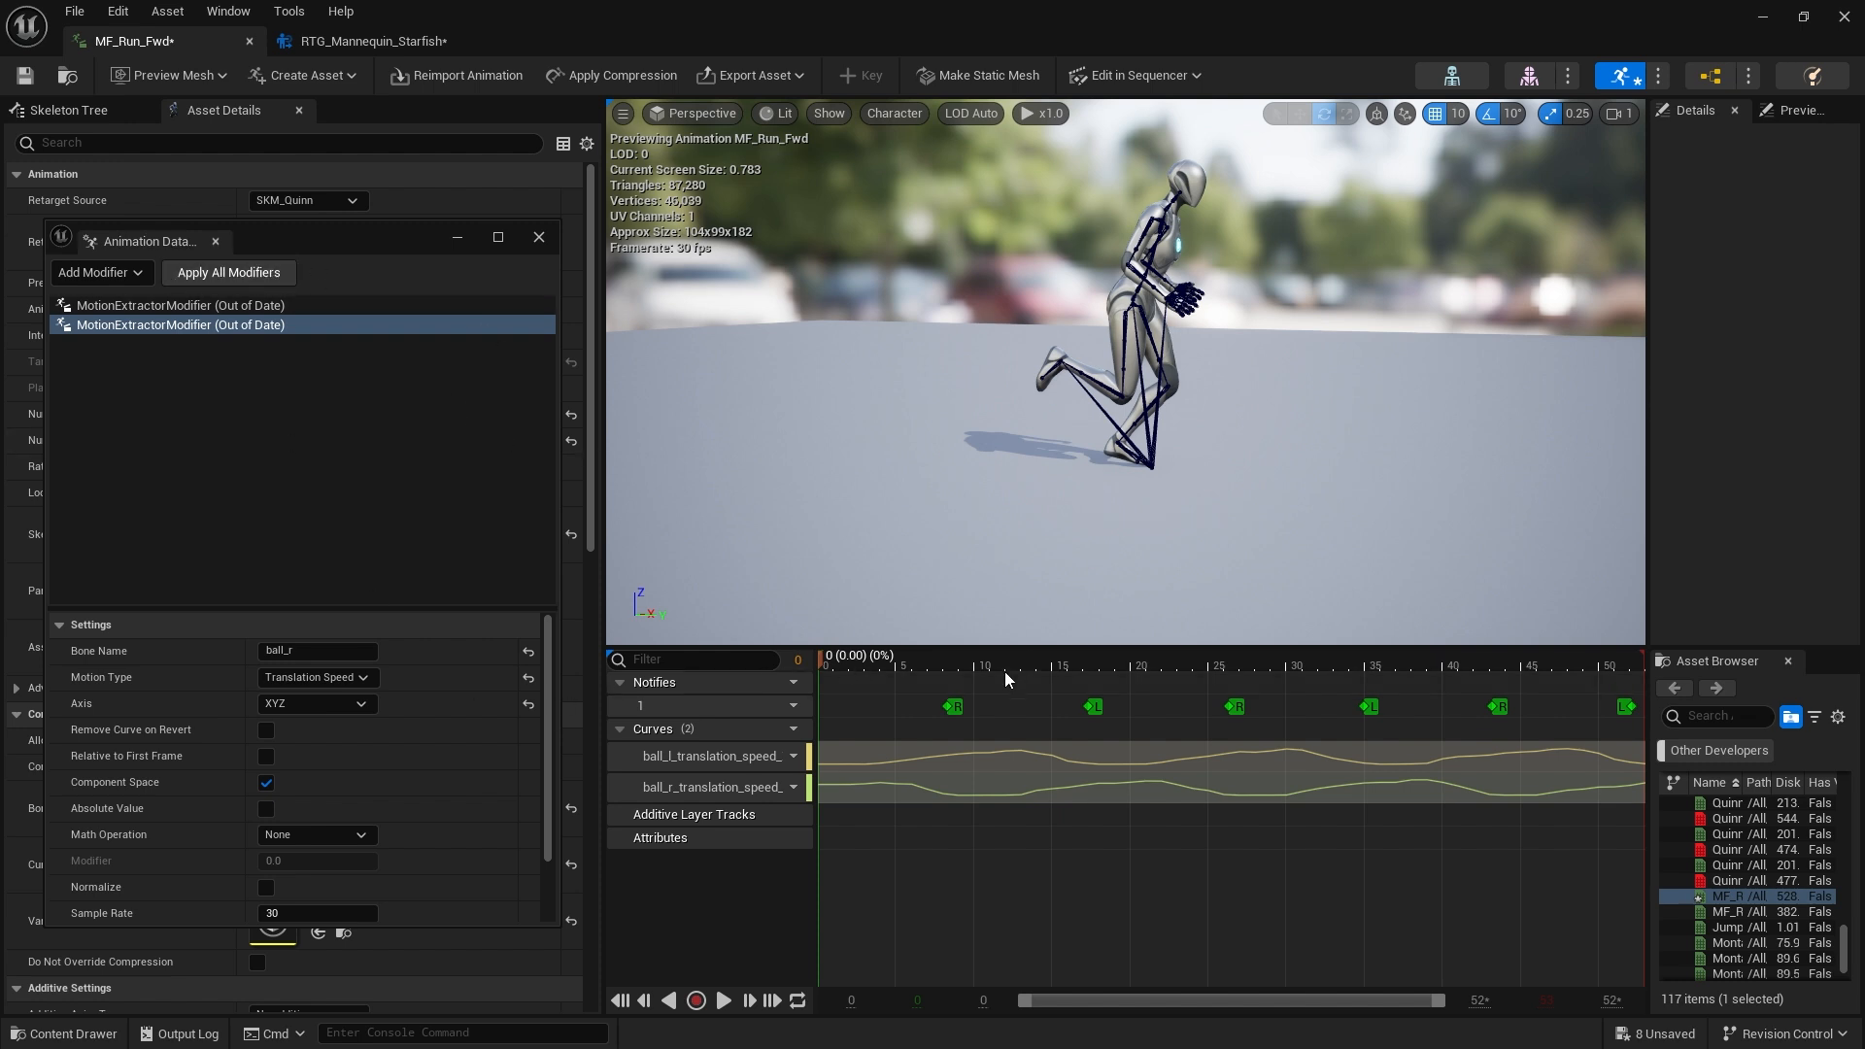
# Create a new animation curve named foot_l_speed
pyautogui.moveTo(883, 661); pyautogui.dragTo(806, 678)
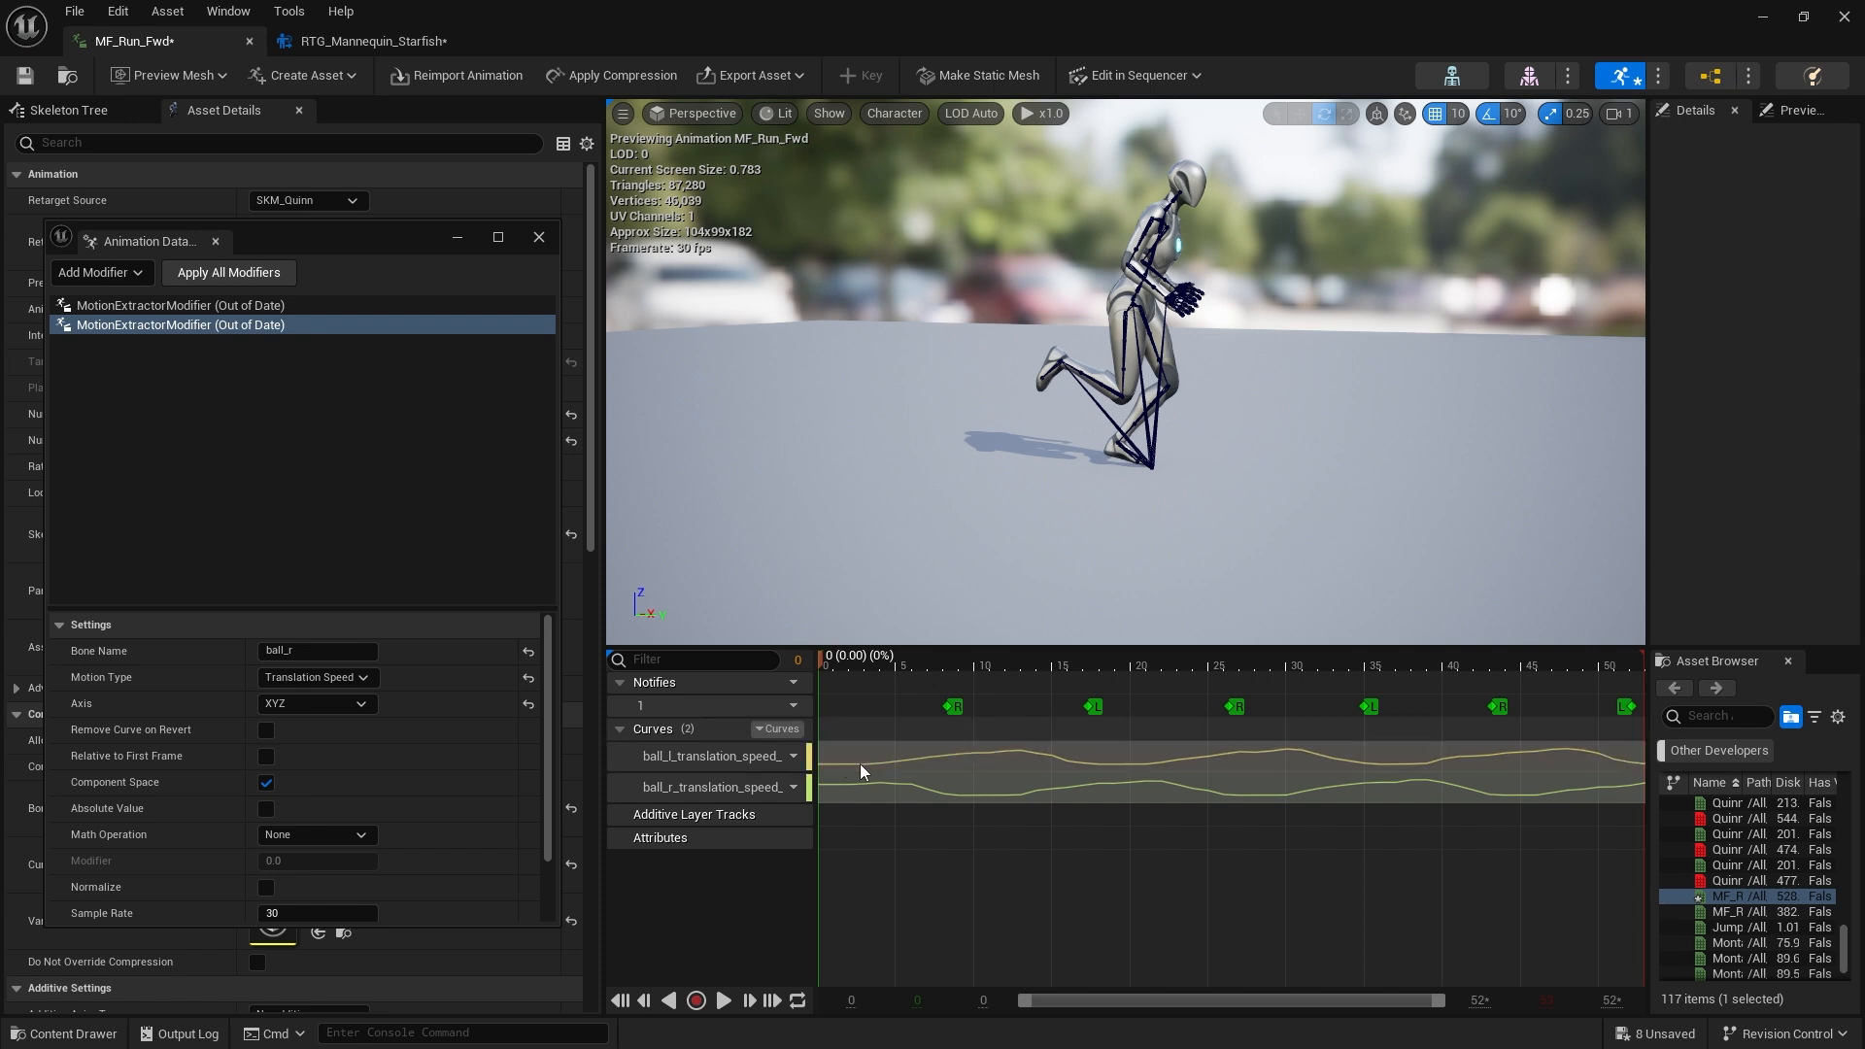
pyautogui.click(796, 728)
pyautogui.moveTo(851, 779)
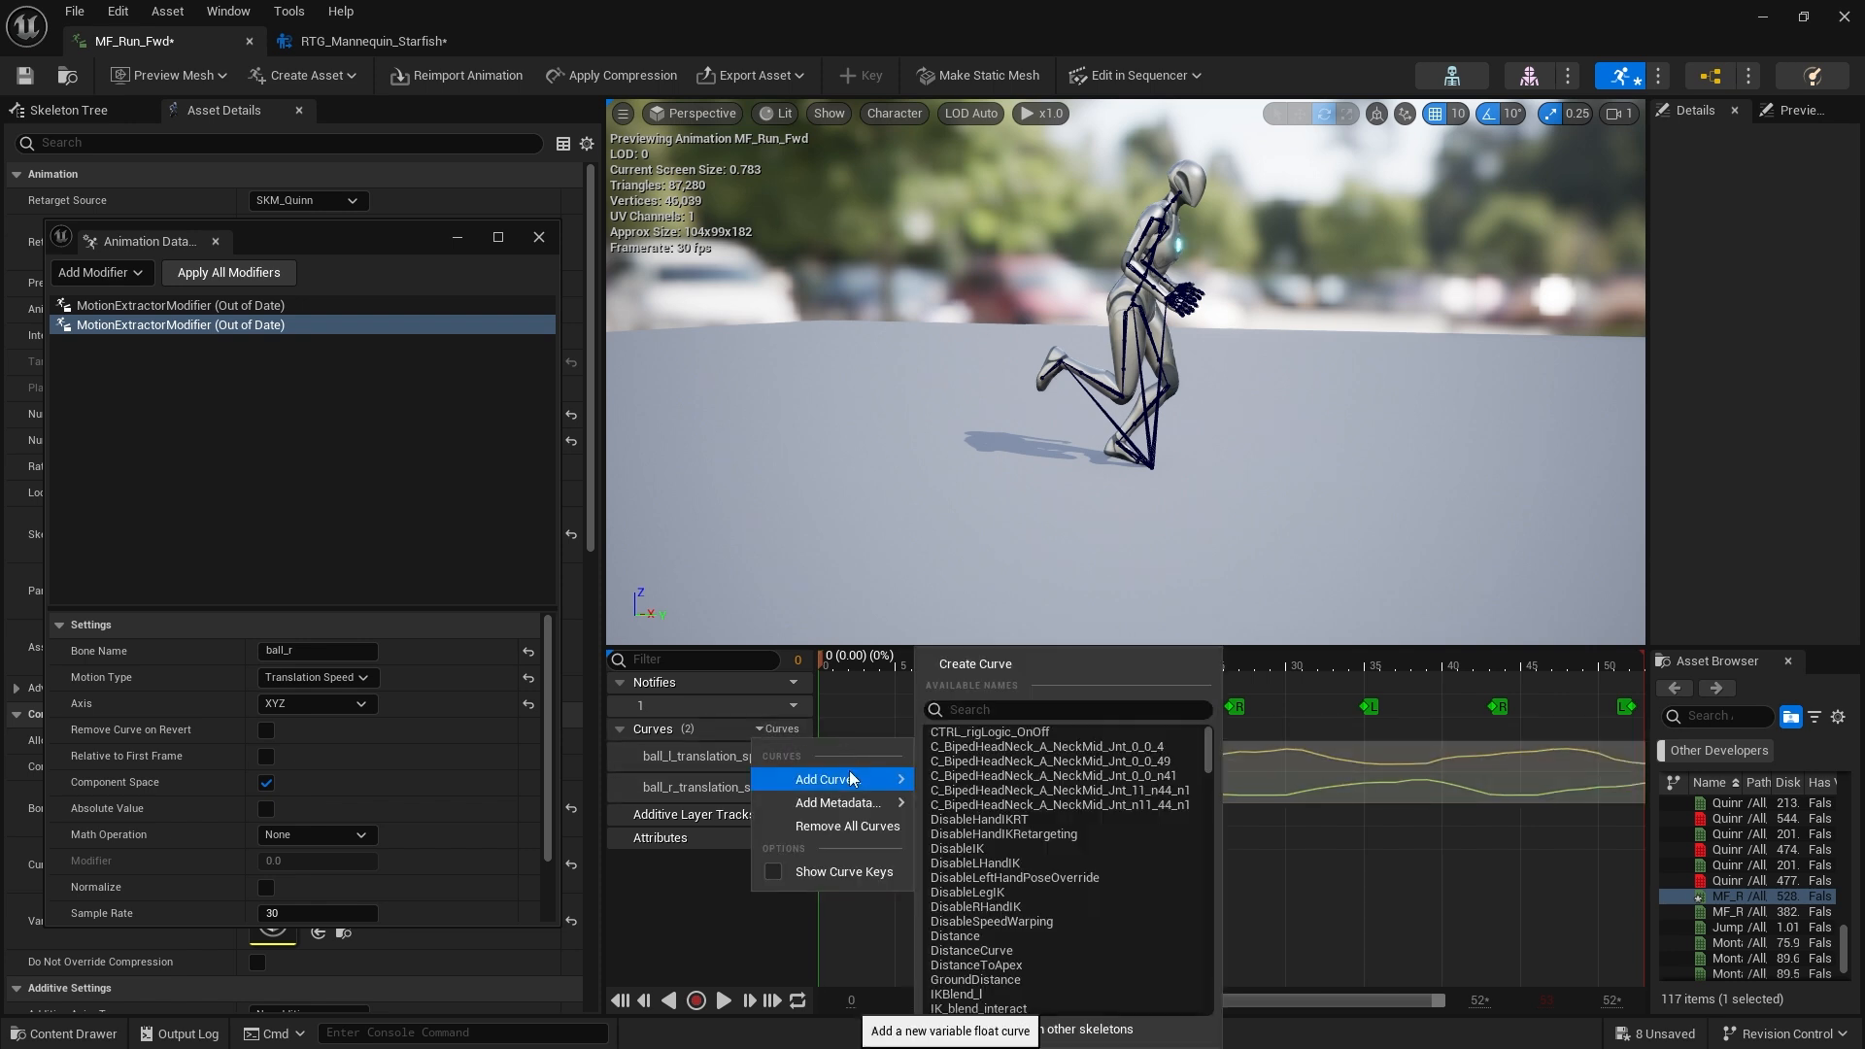
pyautogui.click(952, 663)
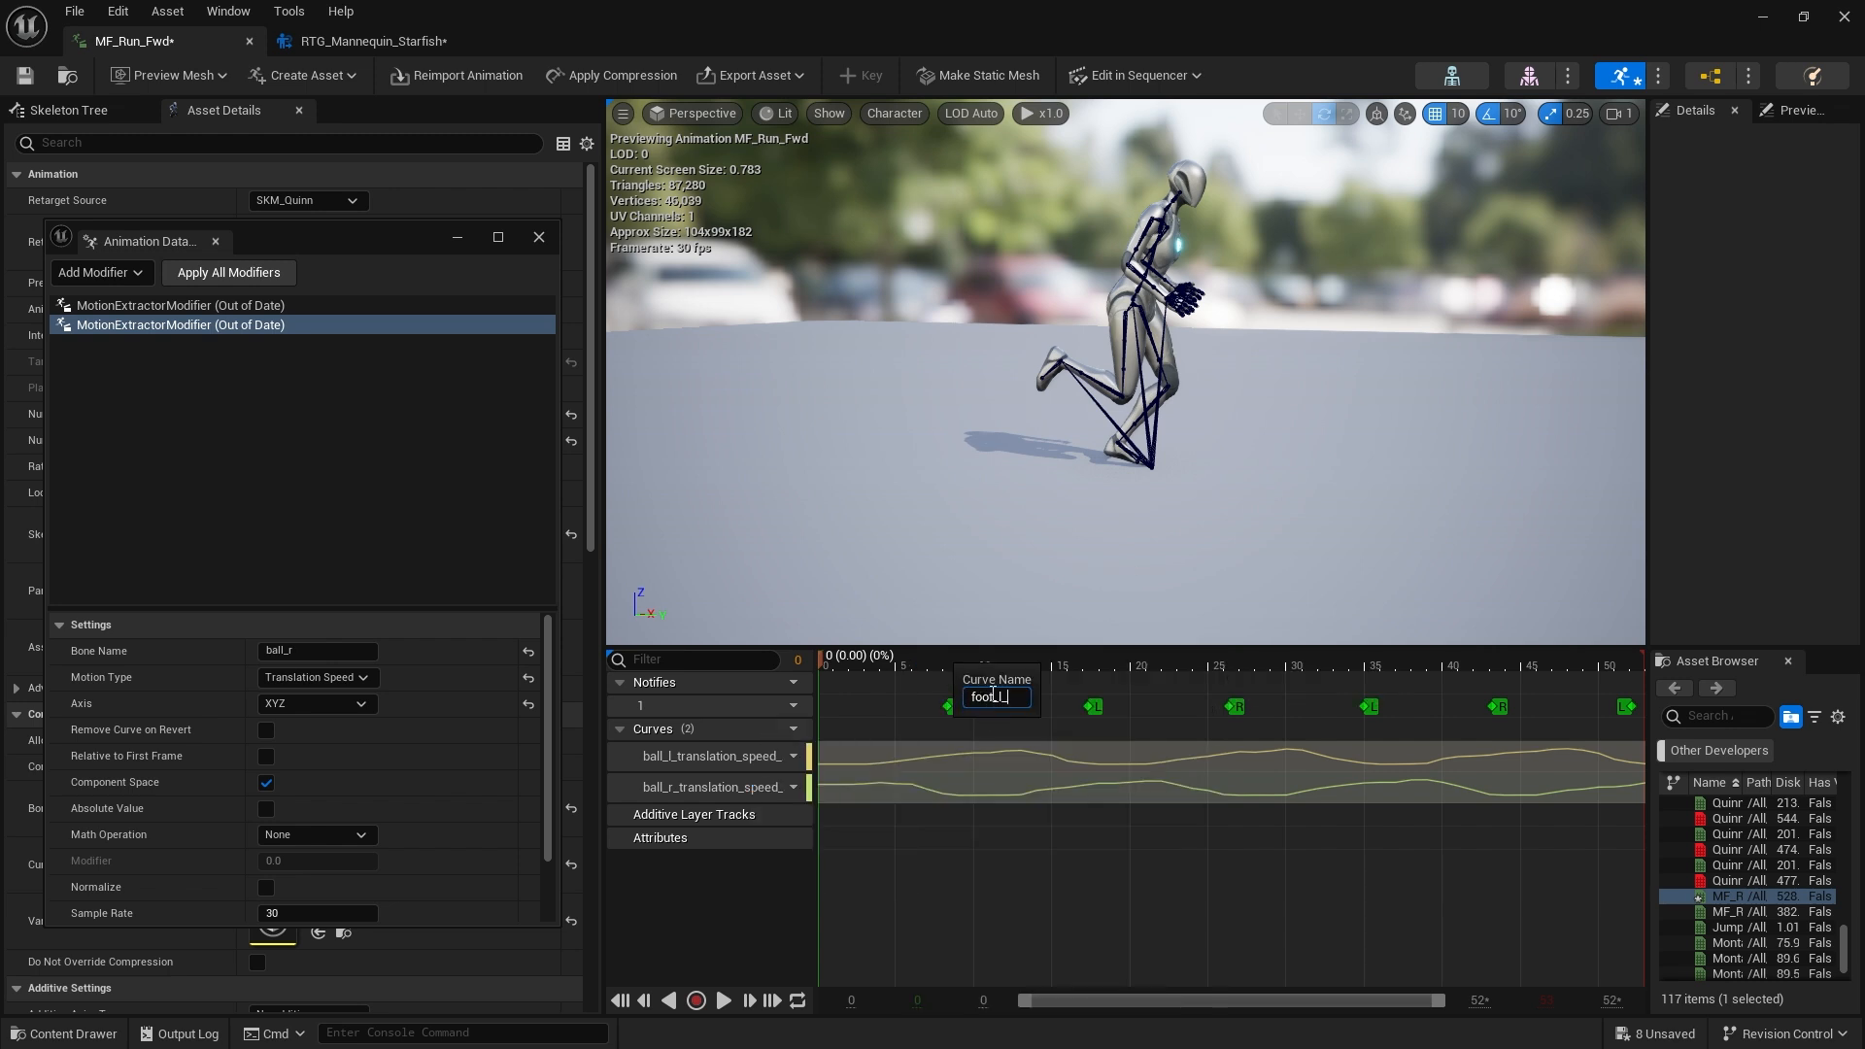
pyautogui.write('foot_l_speed')
pyautogui.press('Return')
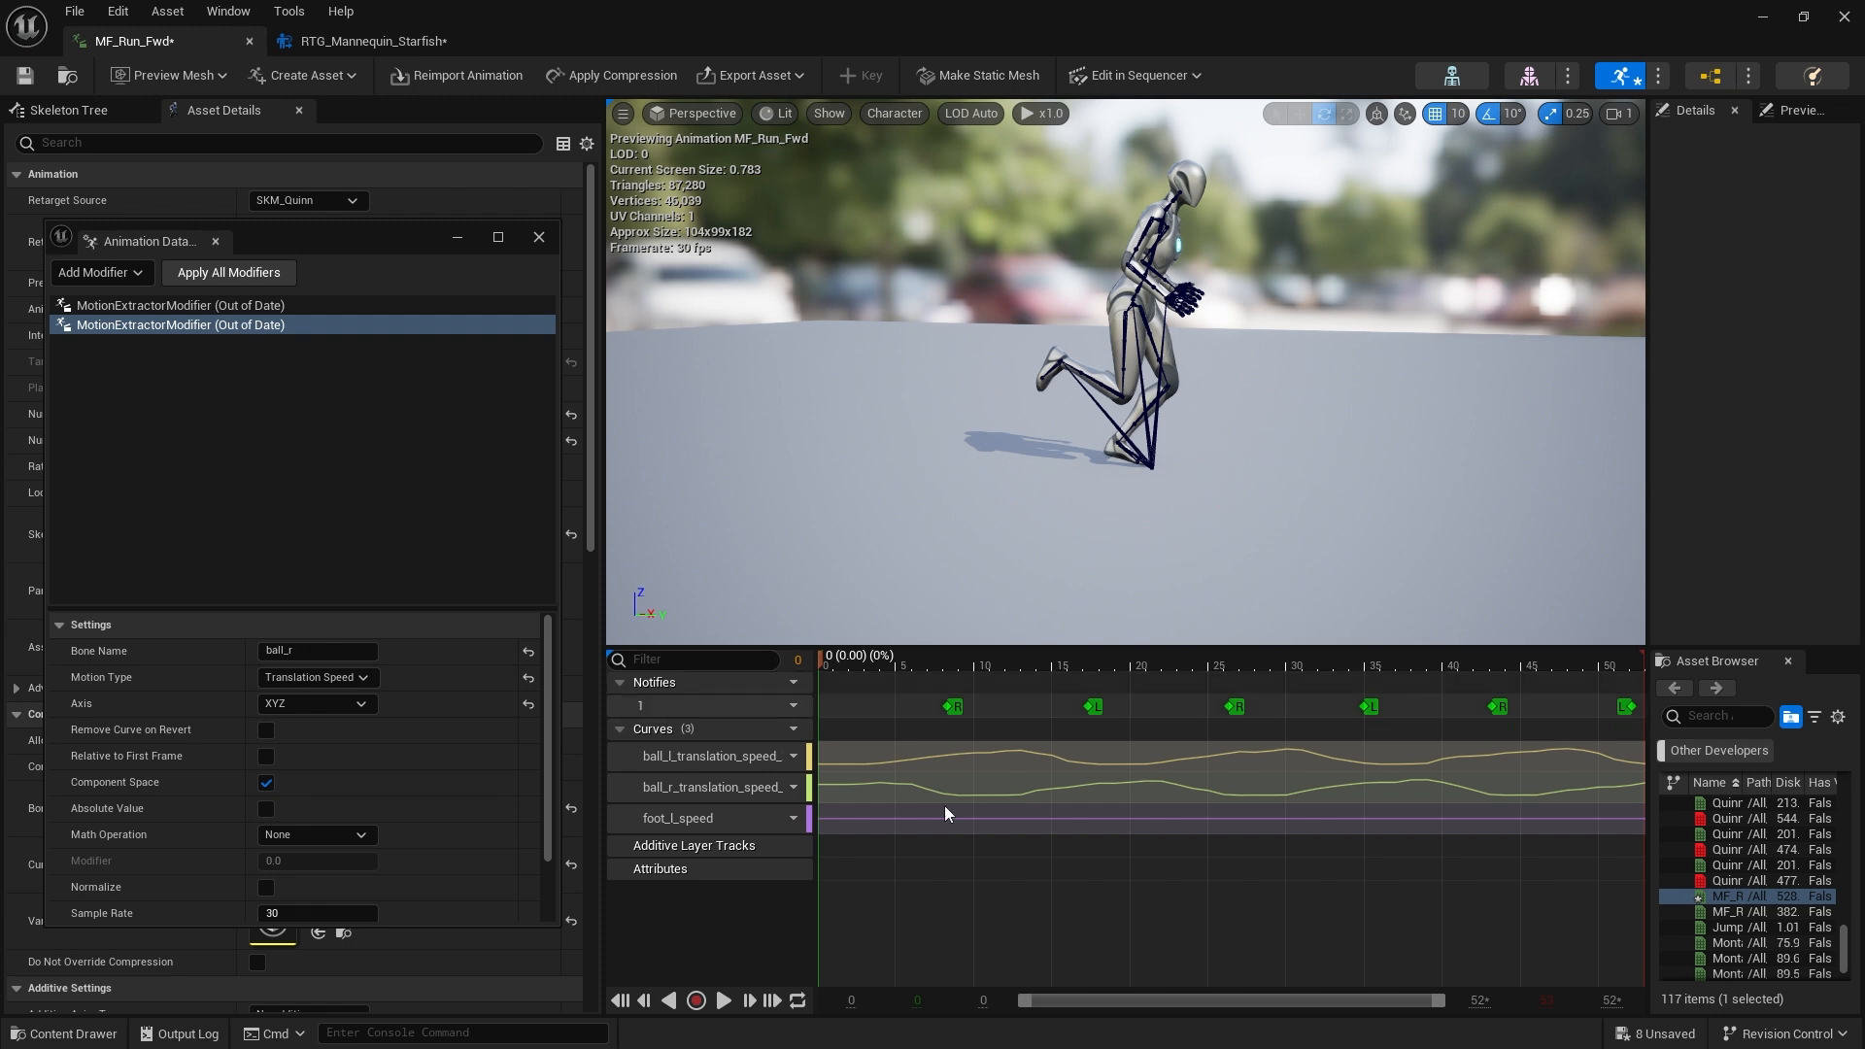
# Edit foot_l_speed in the Curve Editor, adding keys and raising the key at 0.333 s to 0.25
pyautogui.rightClick(882, 819)
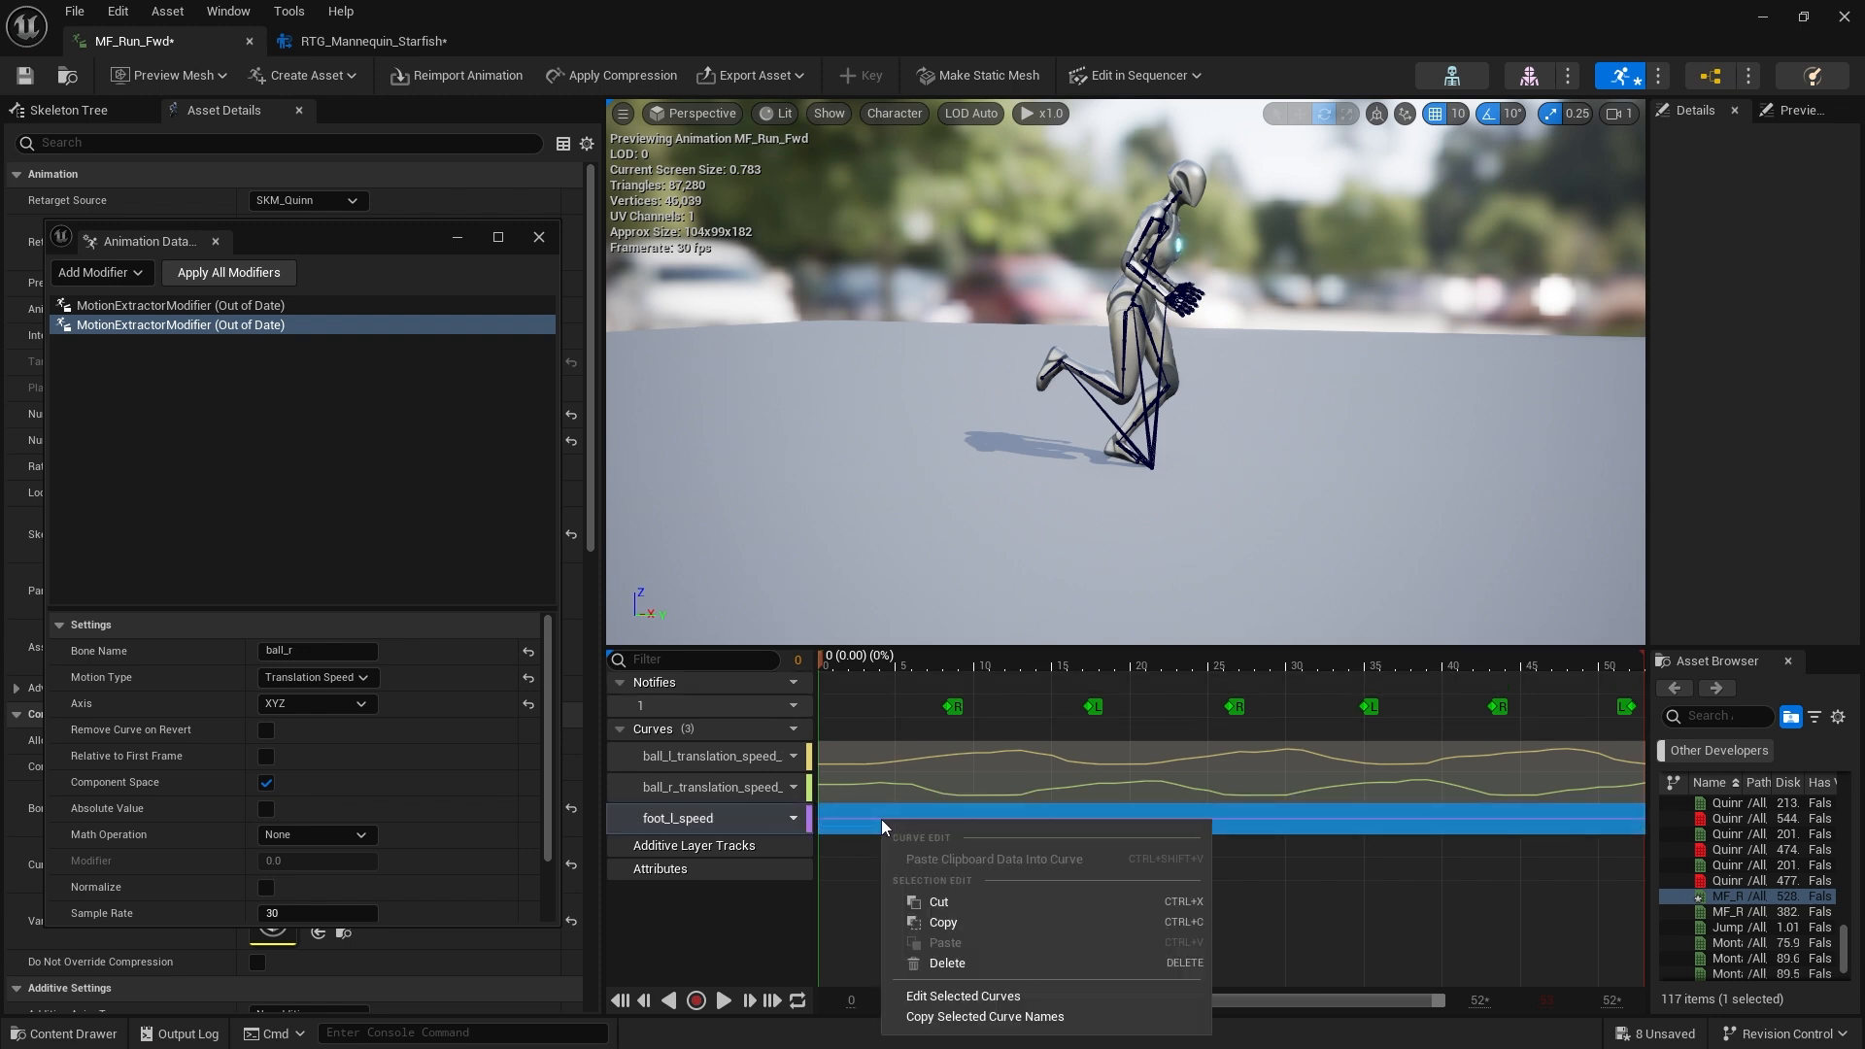
pyautogui.click(970, 1001)
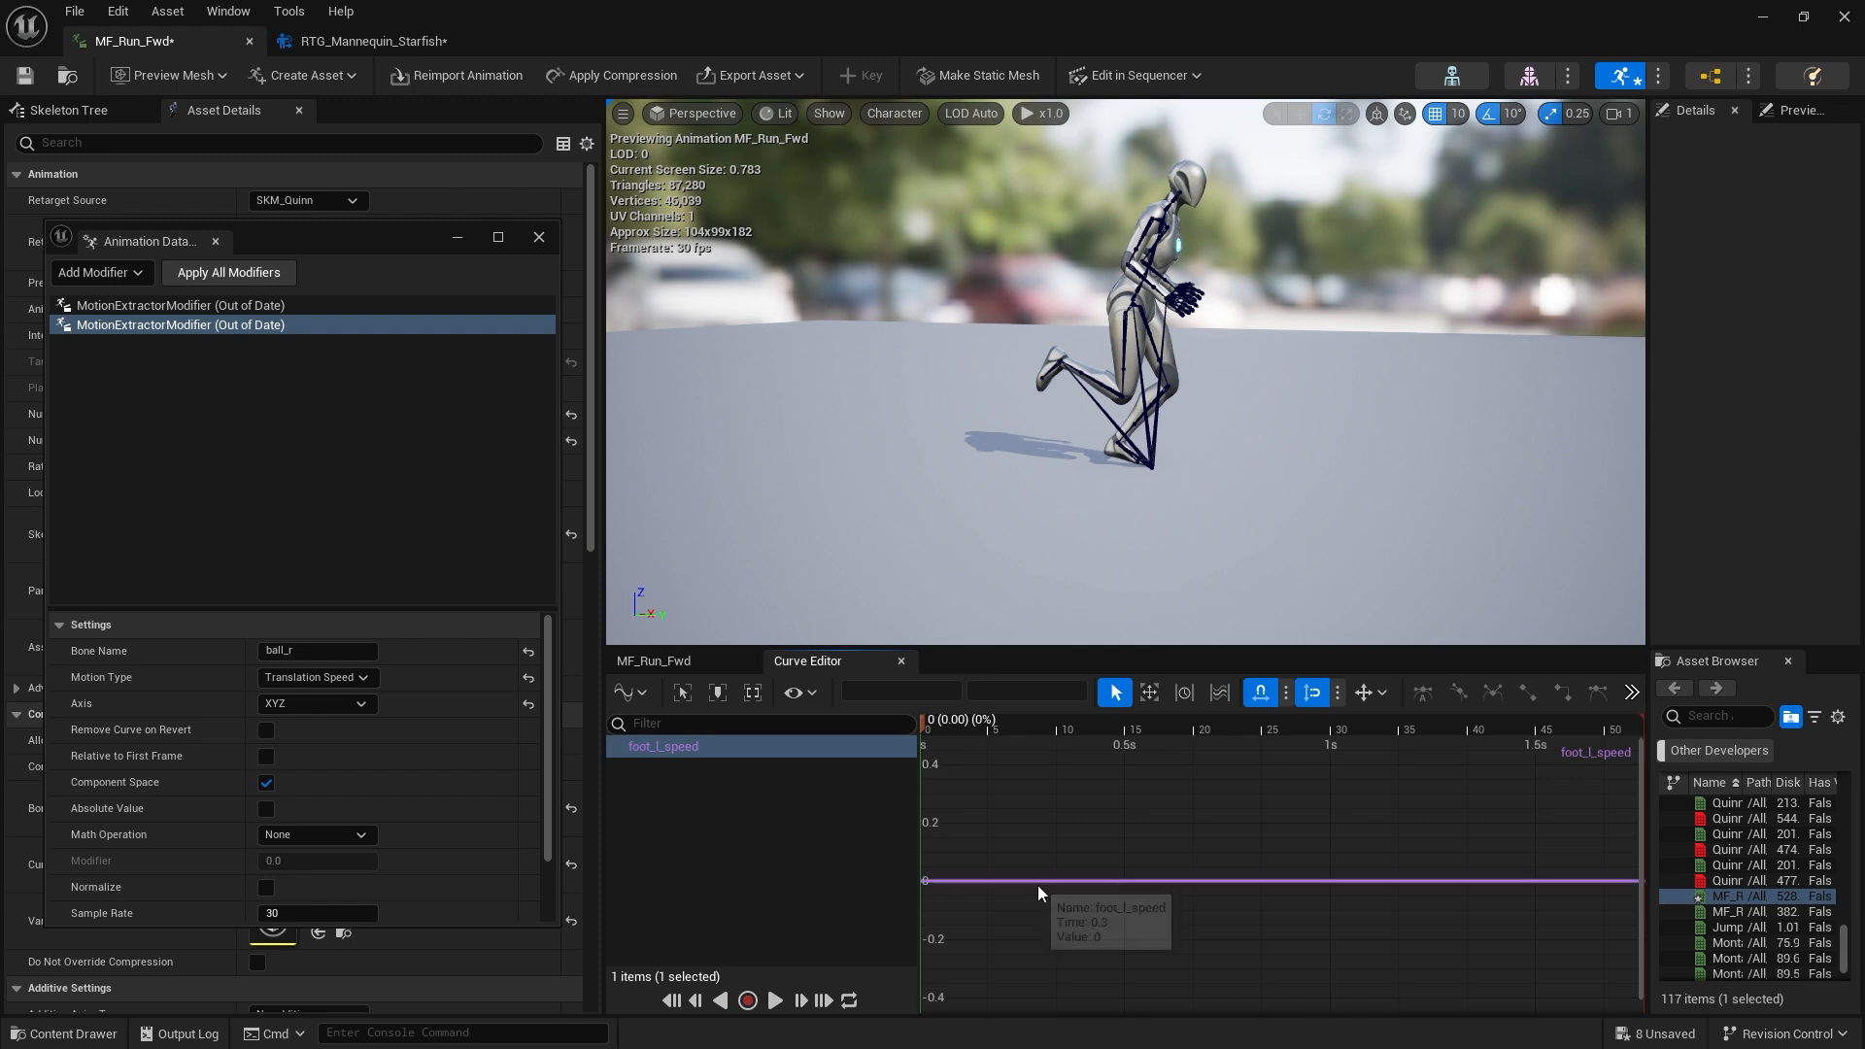
pyautogui.moveTo(1261, 727); pyautogui.dragTo(1040, 744)
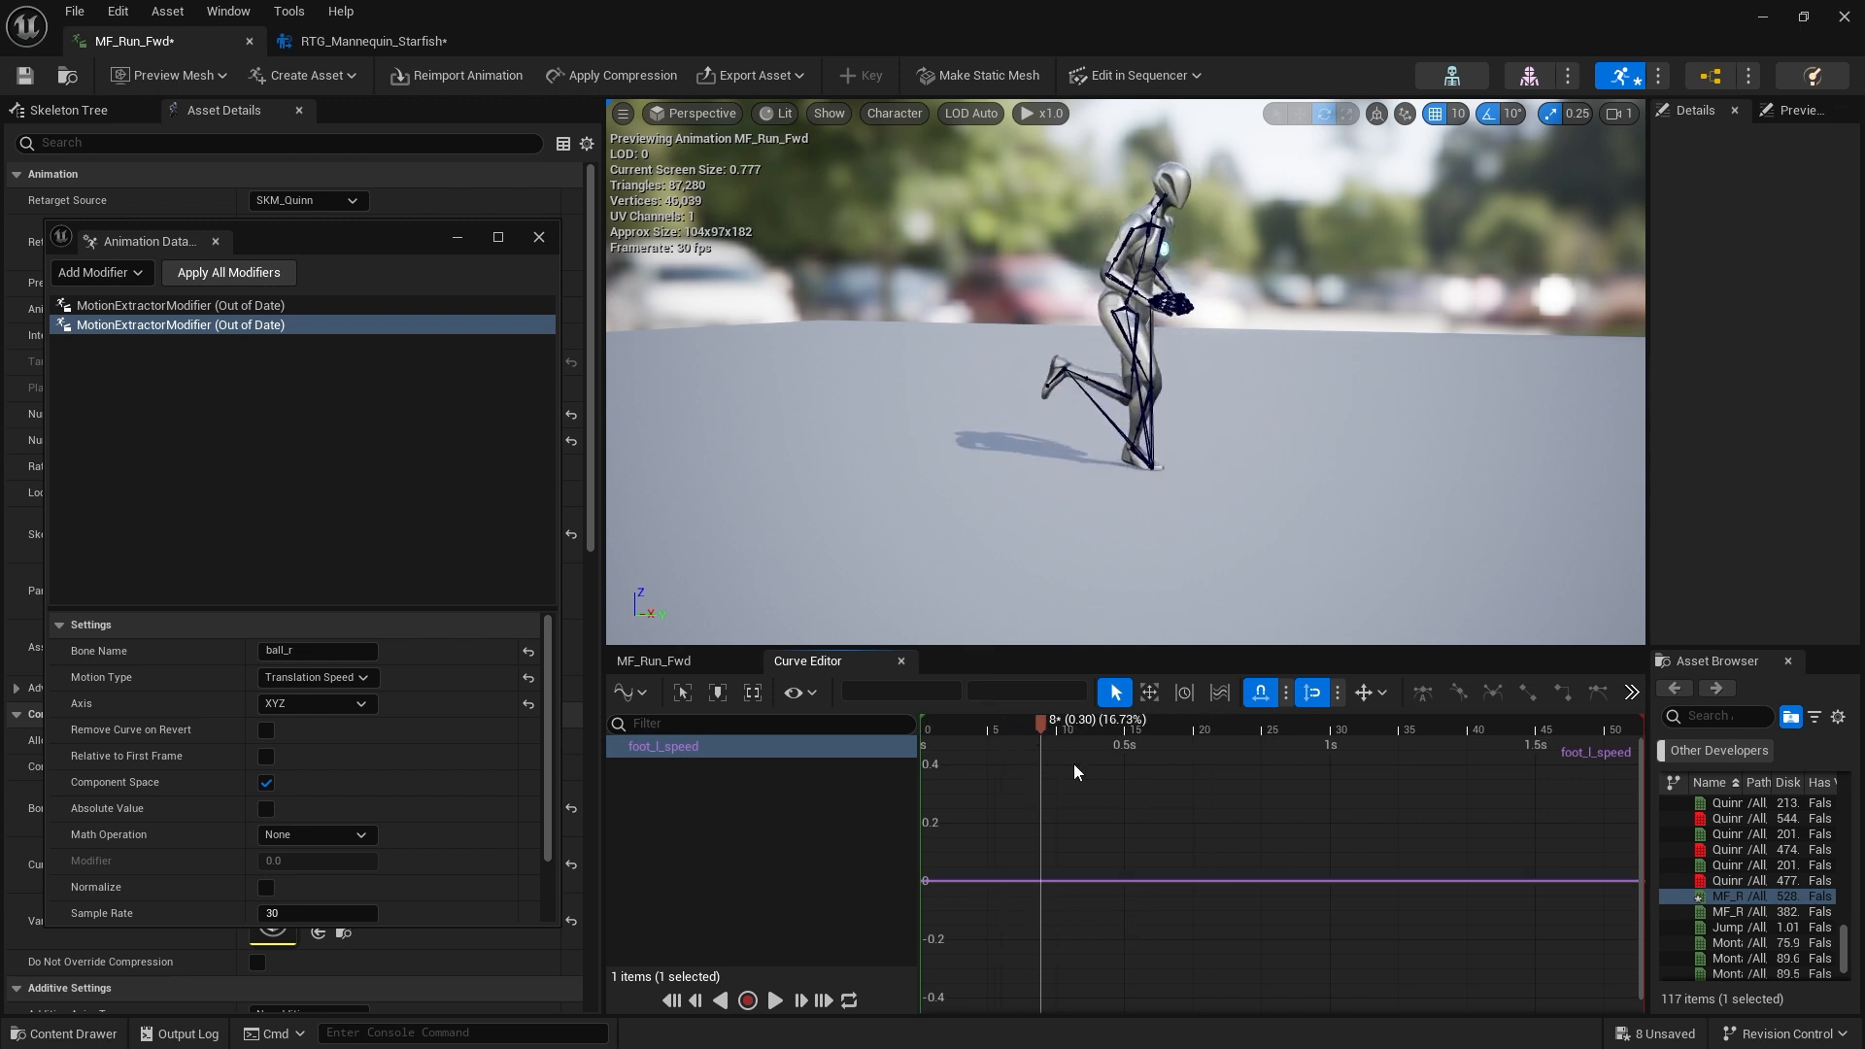
pyautogui.rightClick(1063, 880)
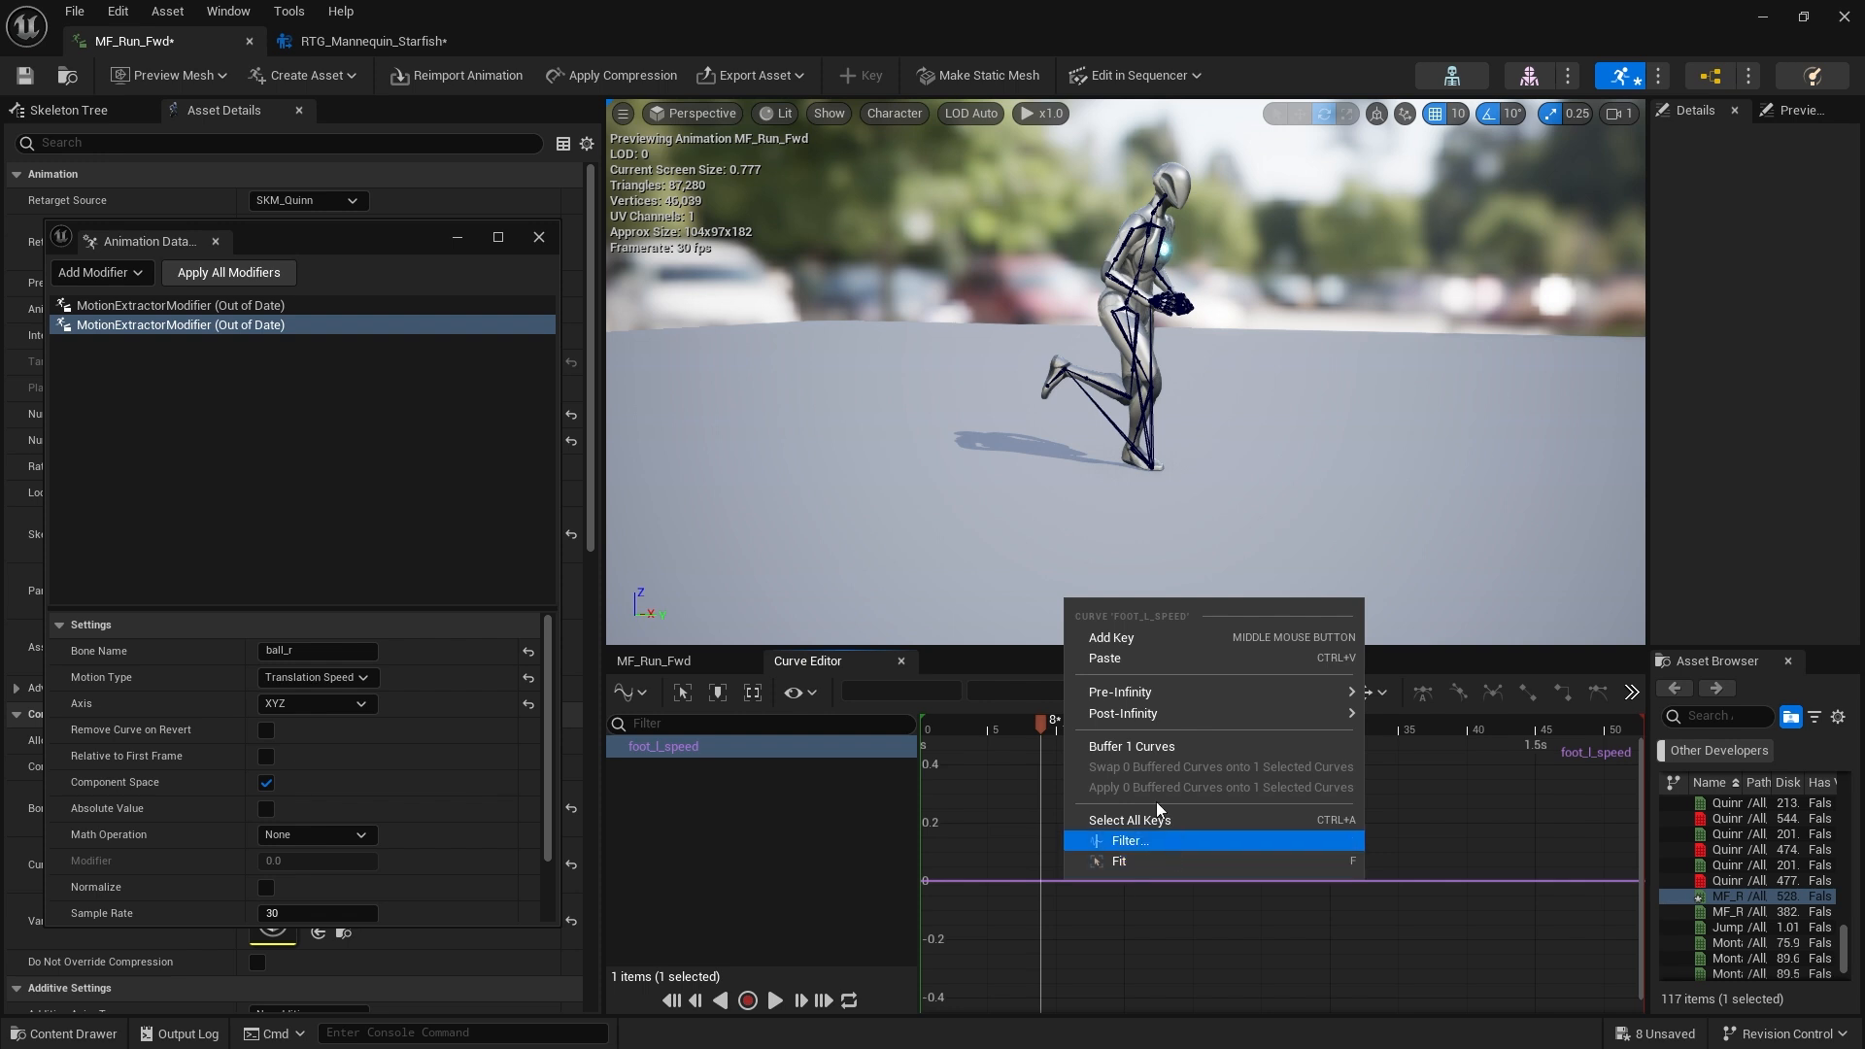
pyautogui.click(1116, 638)
pyautogui.moveTo(1058, 878)
pyautogui.mouseDown()
pyautogui.moveTo(1063, 831)
pyautogui.moveTo(1059, 885)
pyautogui.mouseUp()
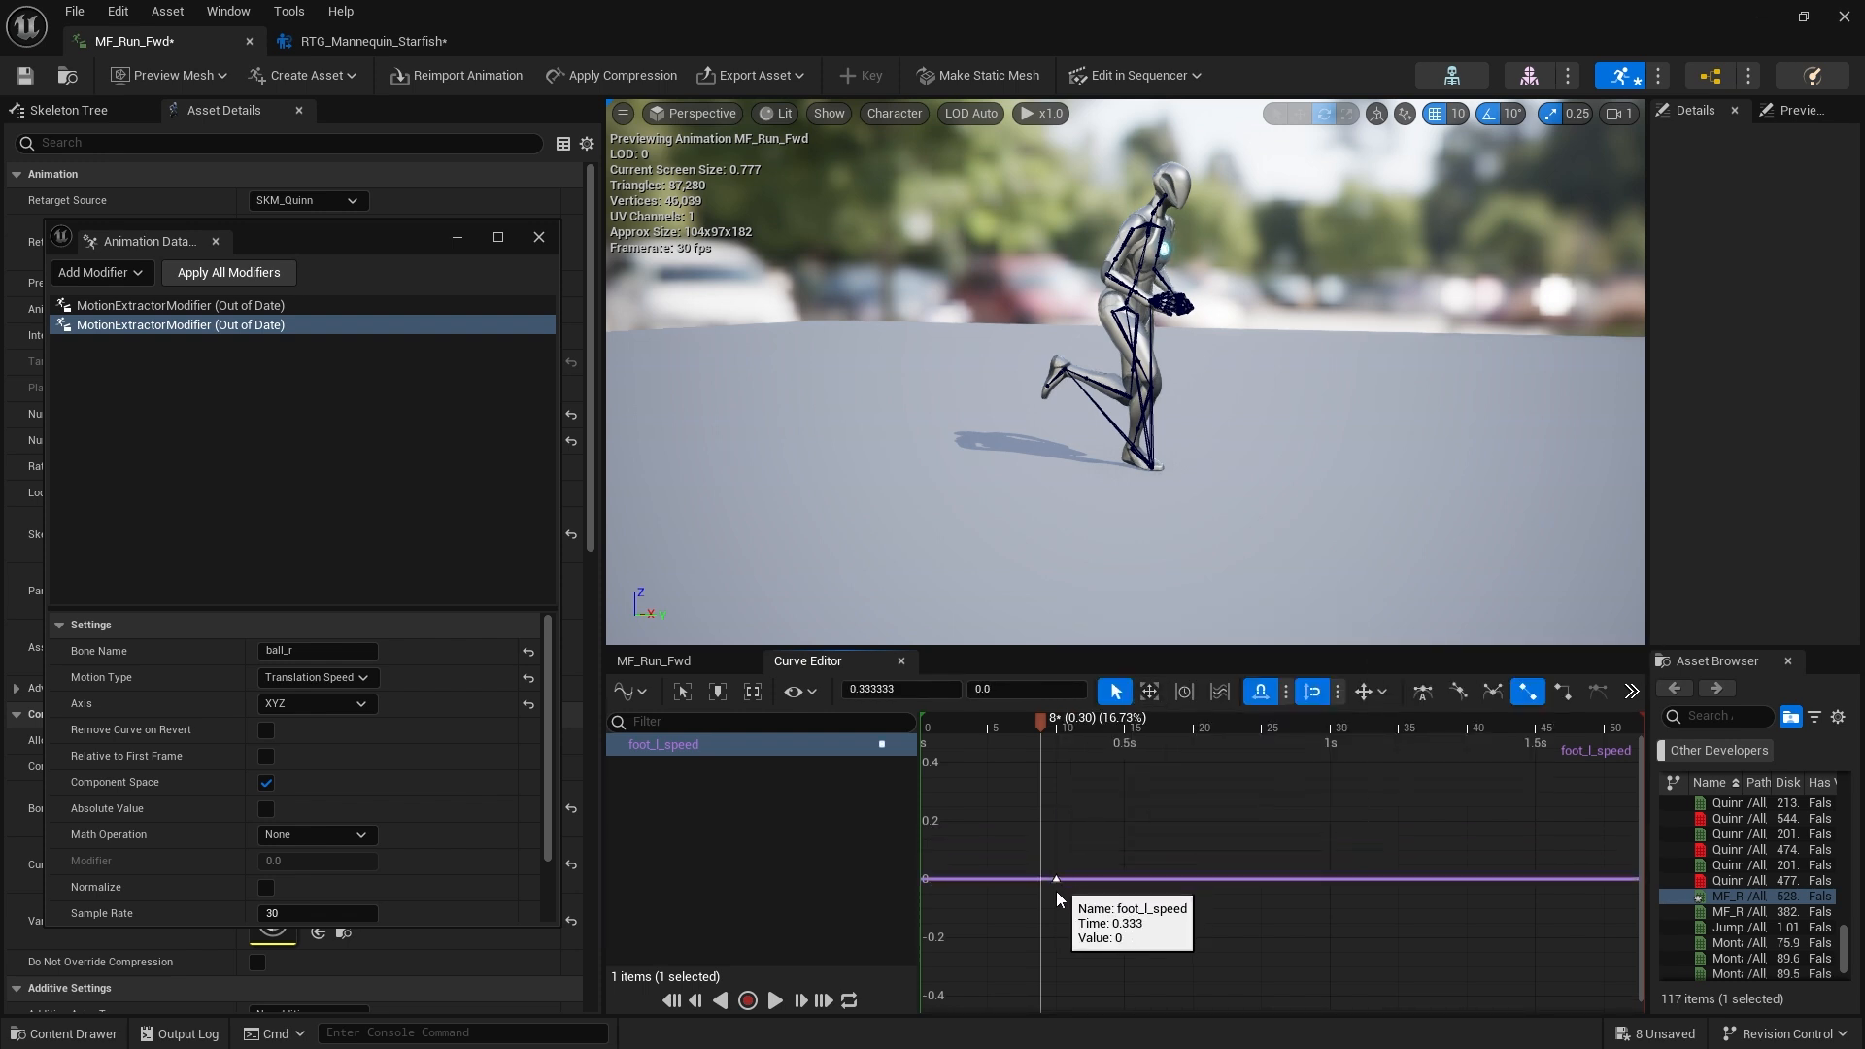
pyautogui.middleClick(961, 878)
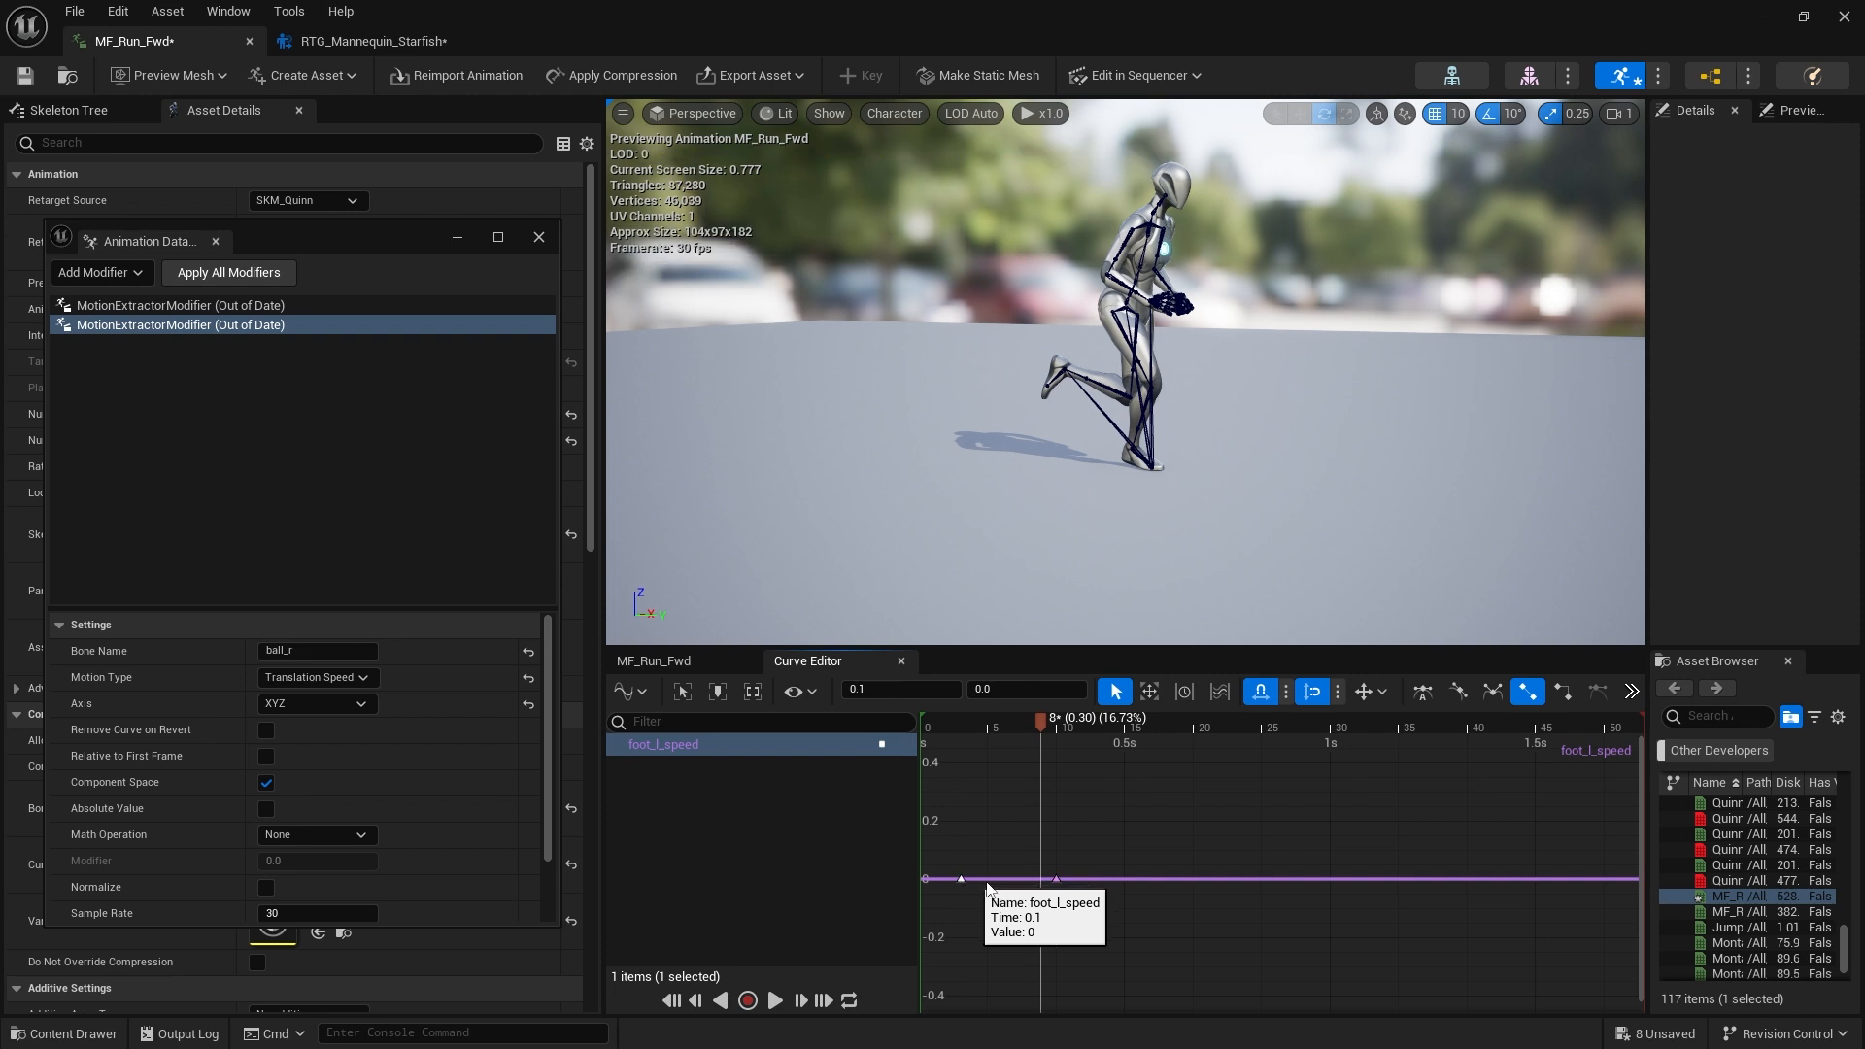
pyautogui.moveTo(1057, 877); pyautogui.dragTo(1058, 806)
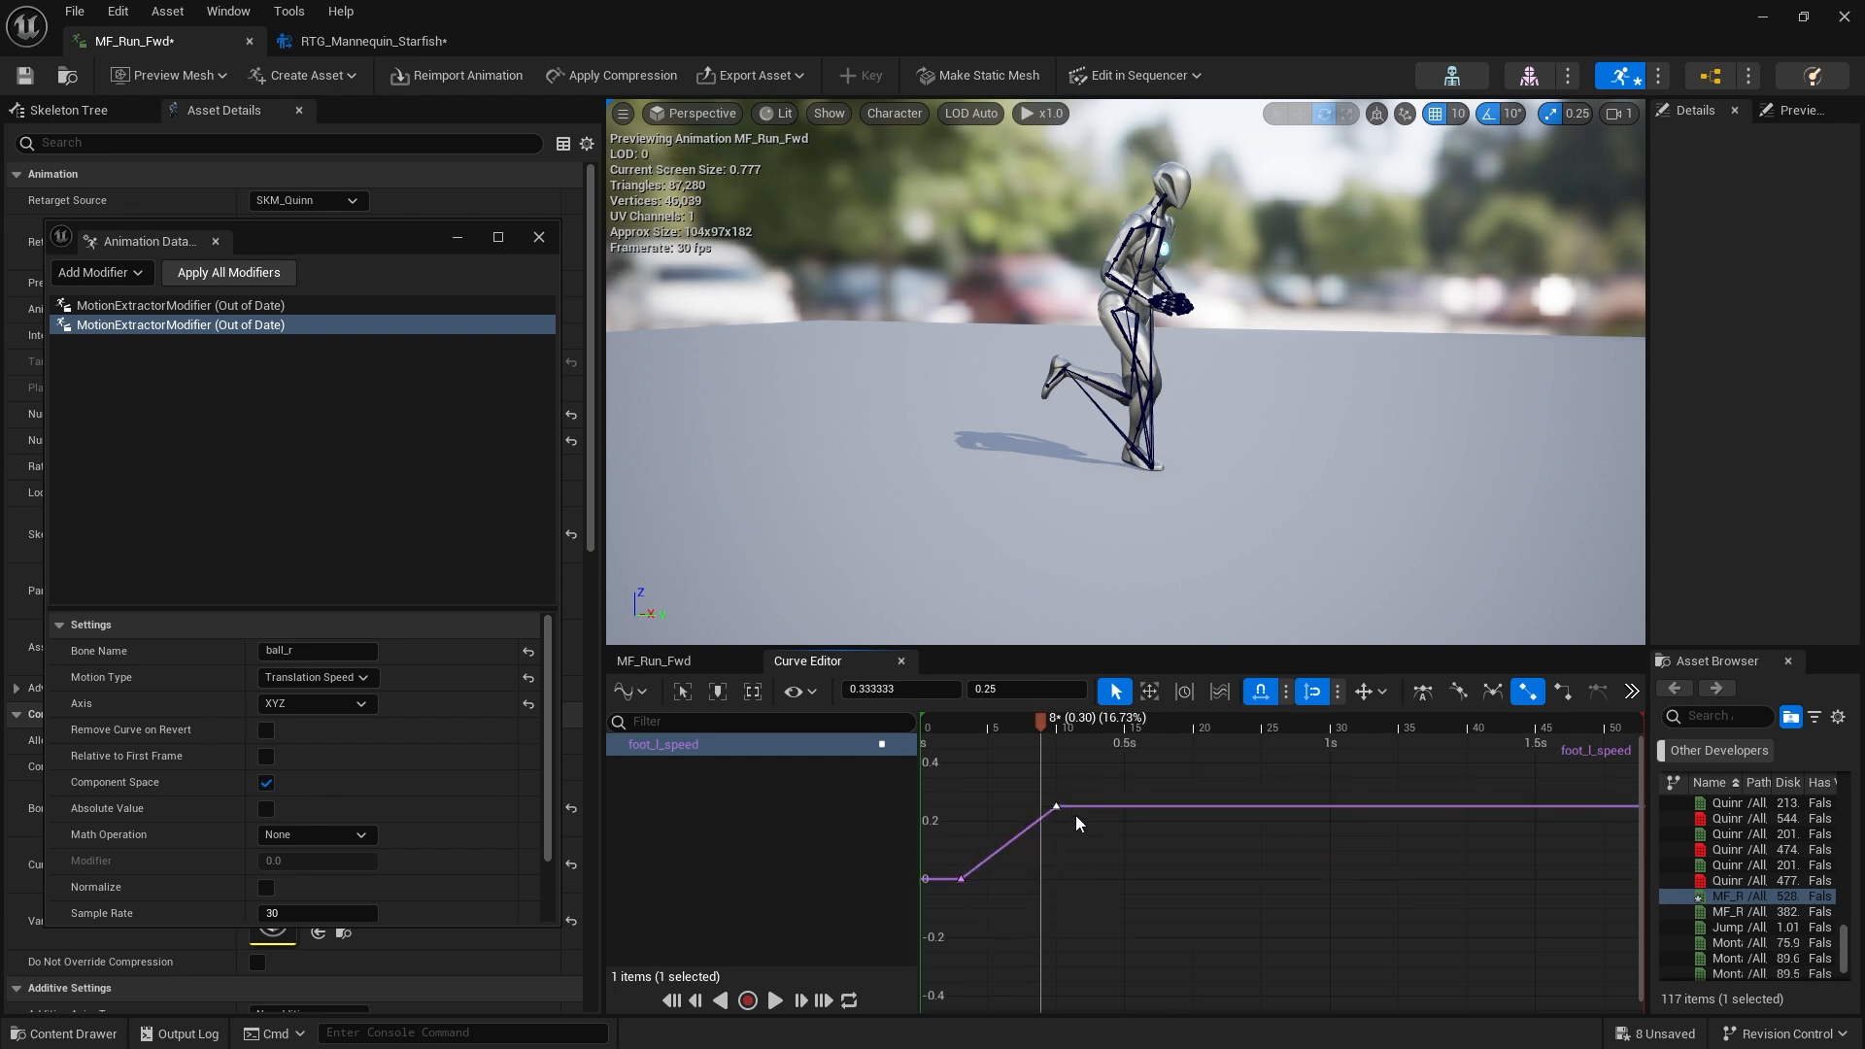
# Return to the MF_Run_Fwd timeline, scrub through it and remove the foot_l_speed curve
pyautogui.click(683, 660)
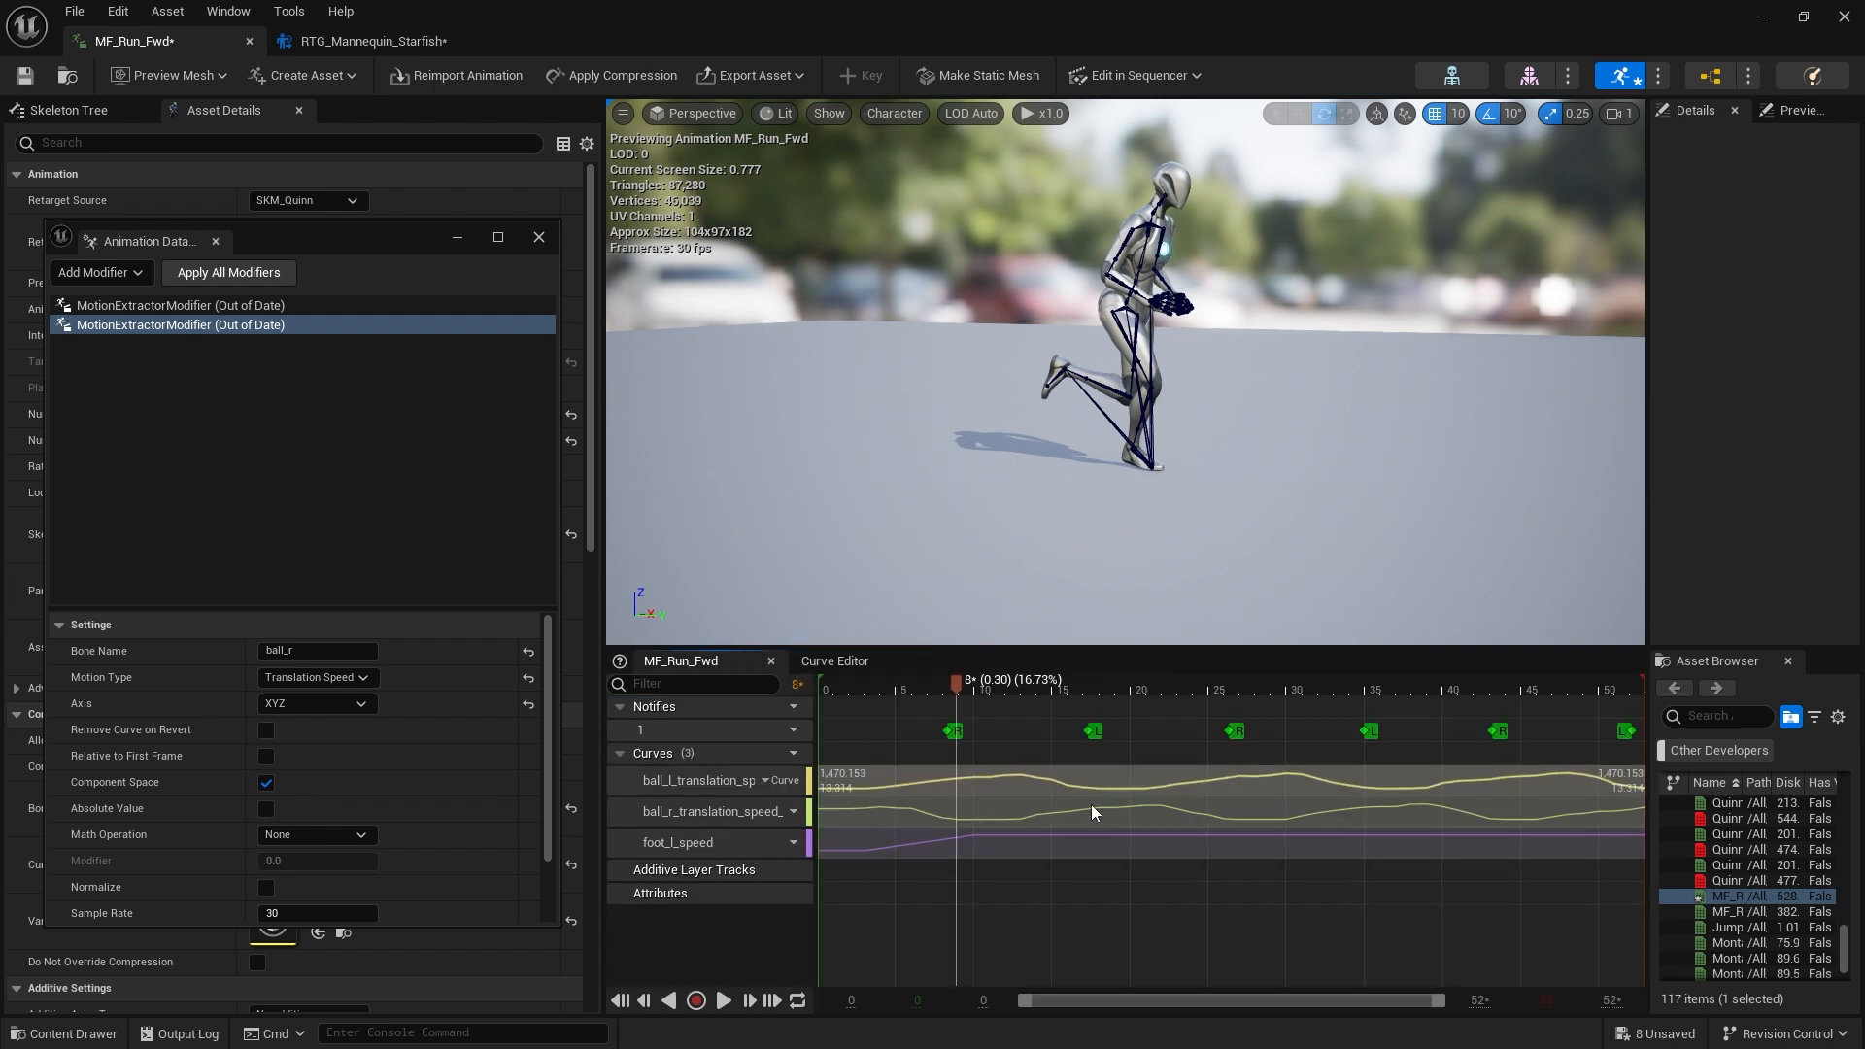
pyautogui.moveTo(956, 695); pyautogui.dragTo(1383, 695)
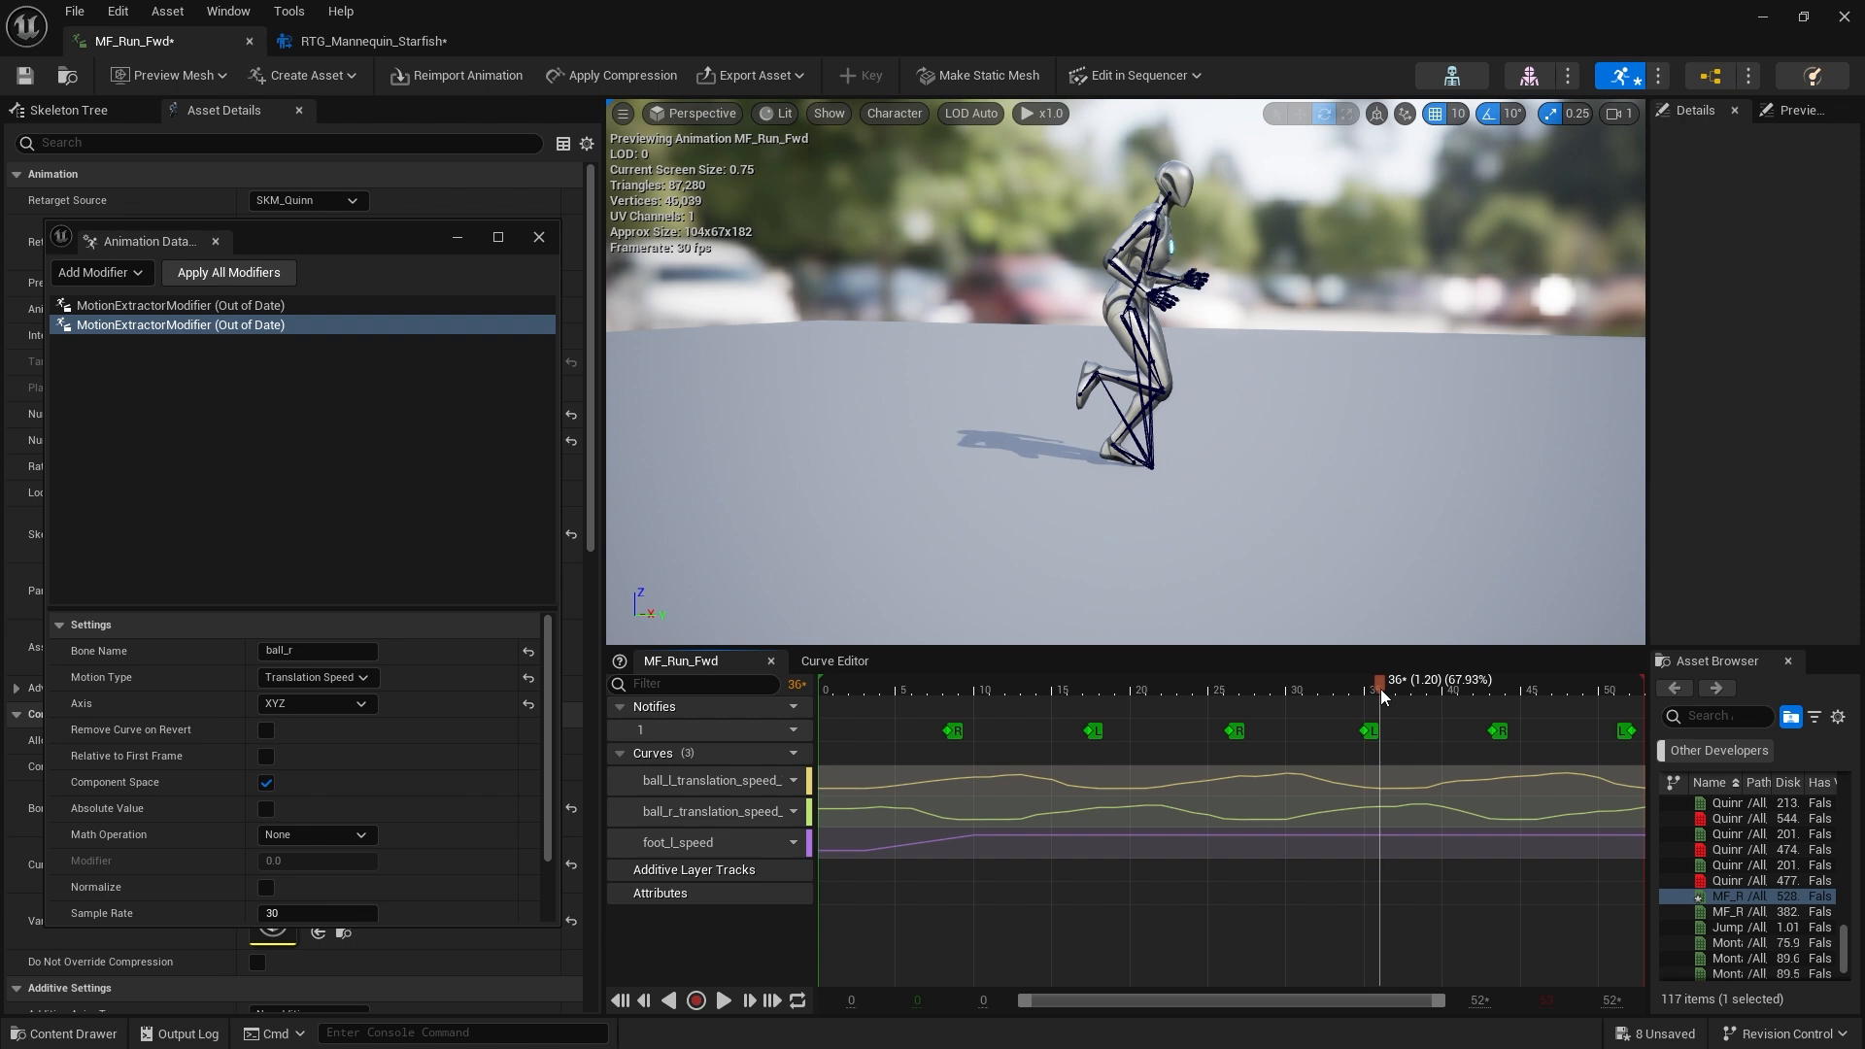
pyautogui.moveTo(1379, 690); pyautogui.dragTo(1011, 772)
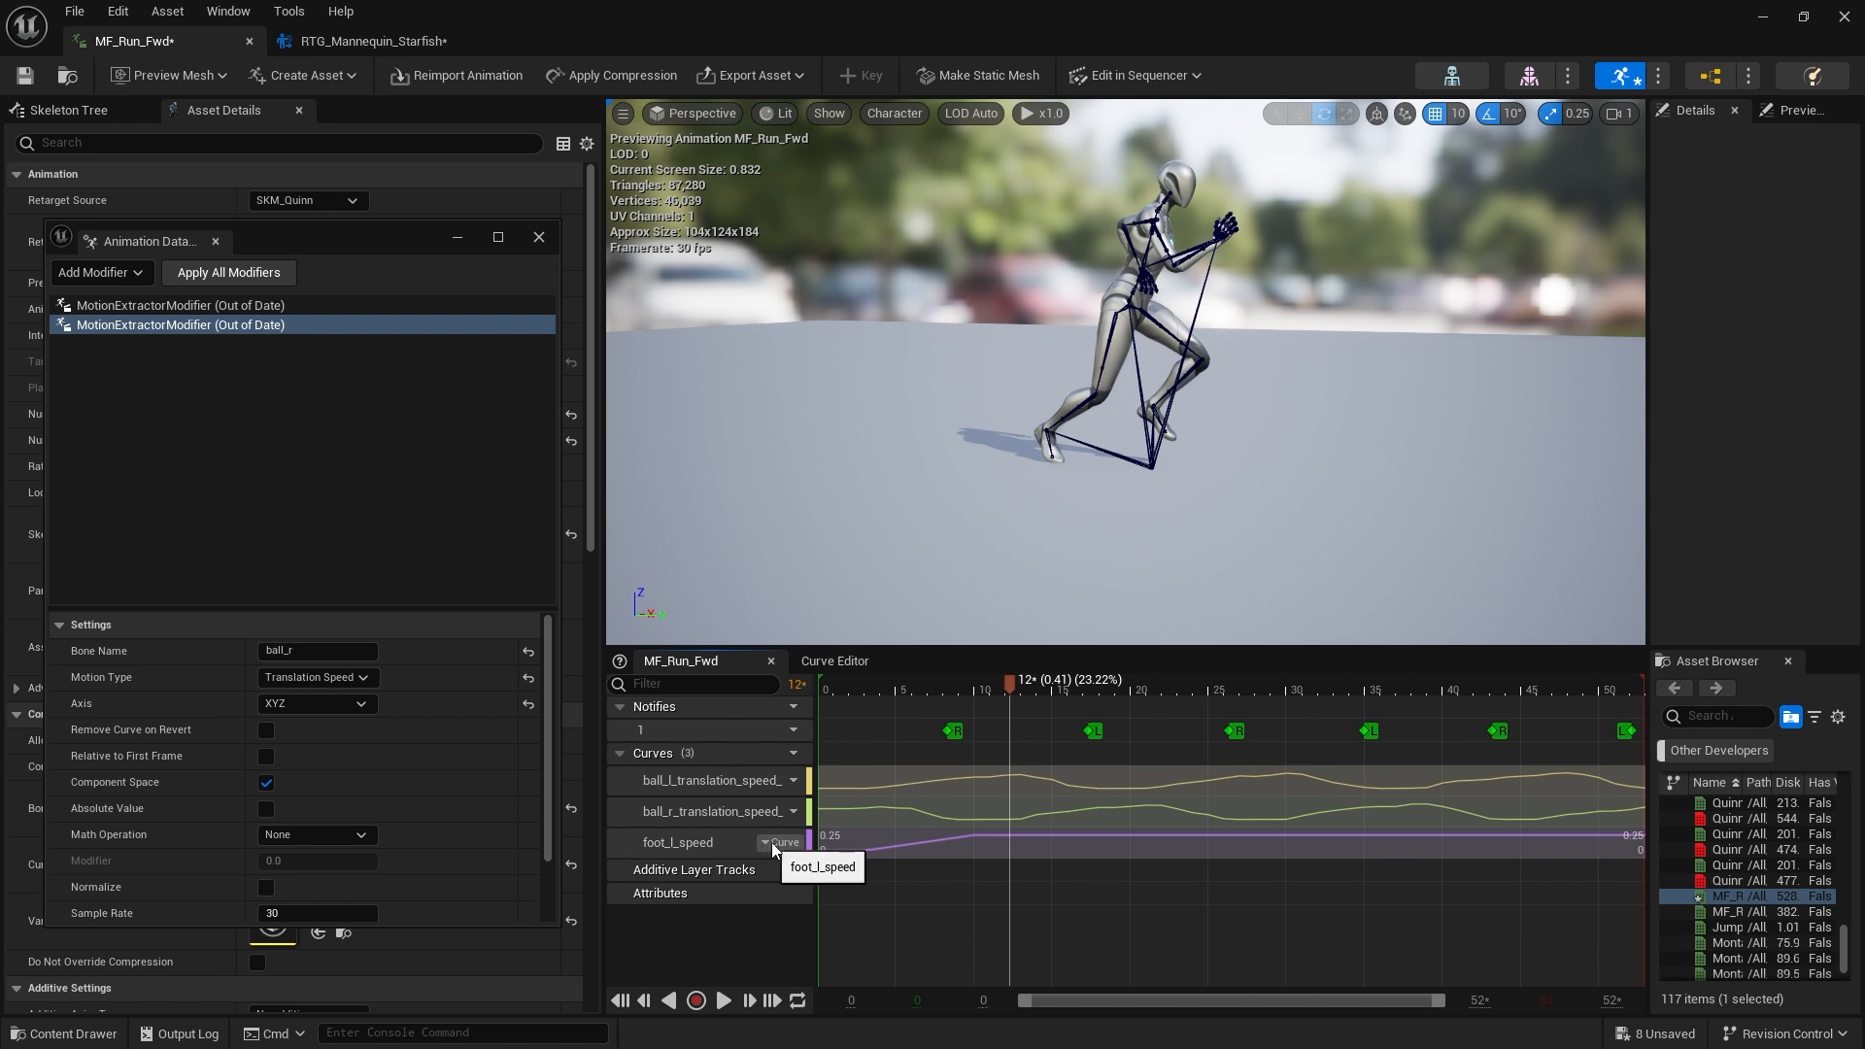
pyautogui.click(764, 842)
pyautogui.click(822, 932)
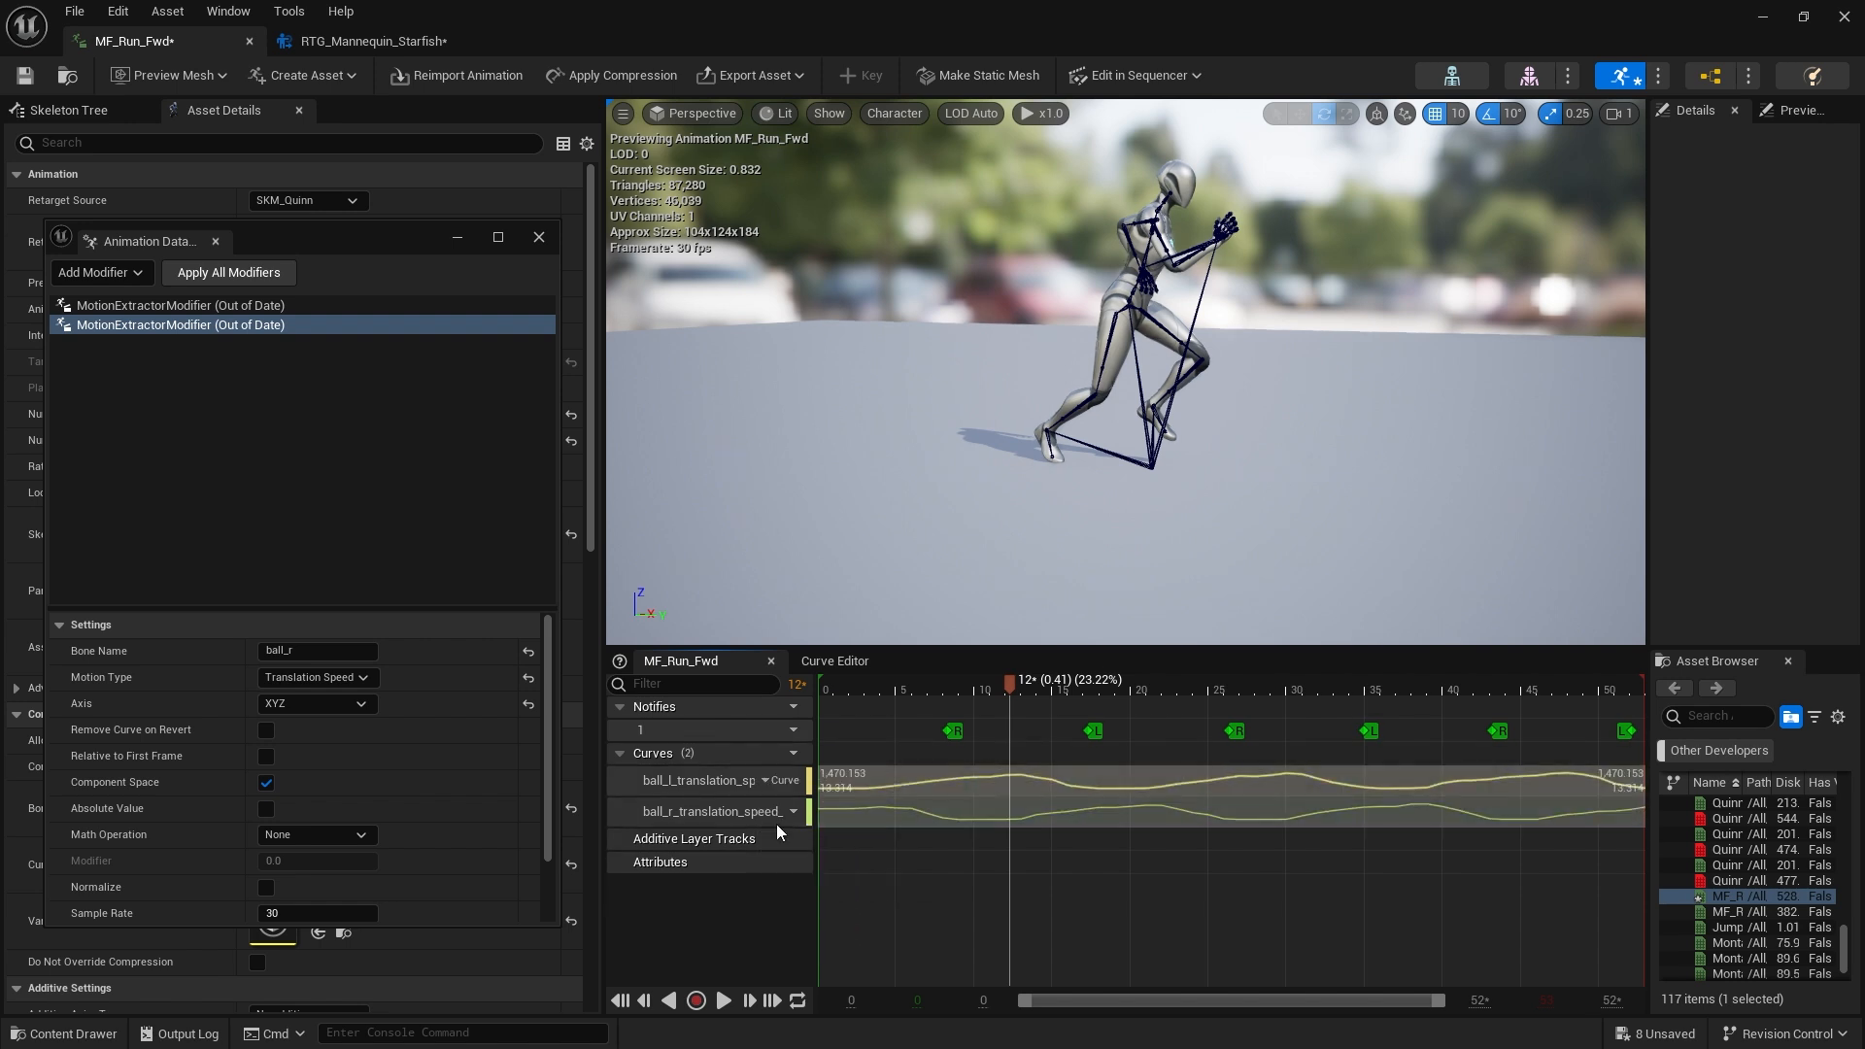
# Close the modifiers window, switch to the Starfish retargeter and select the LeftLeg chain to show its speed planting settings
pyautogui.click(216, 241)
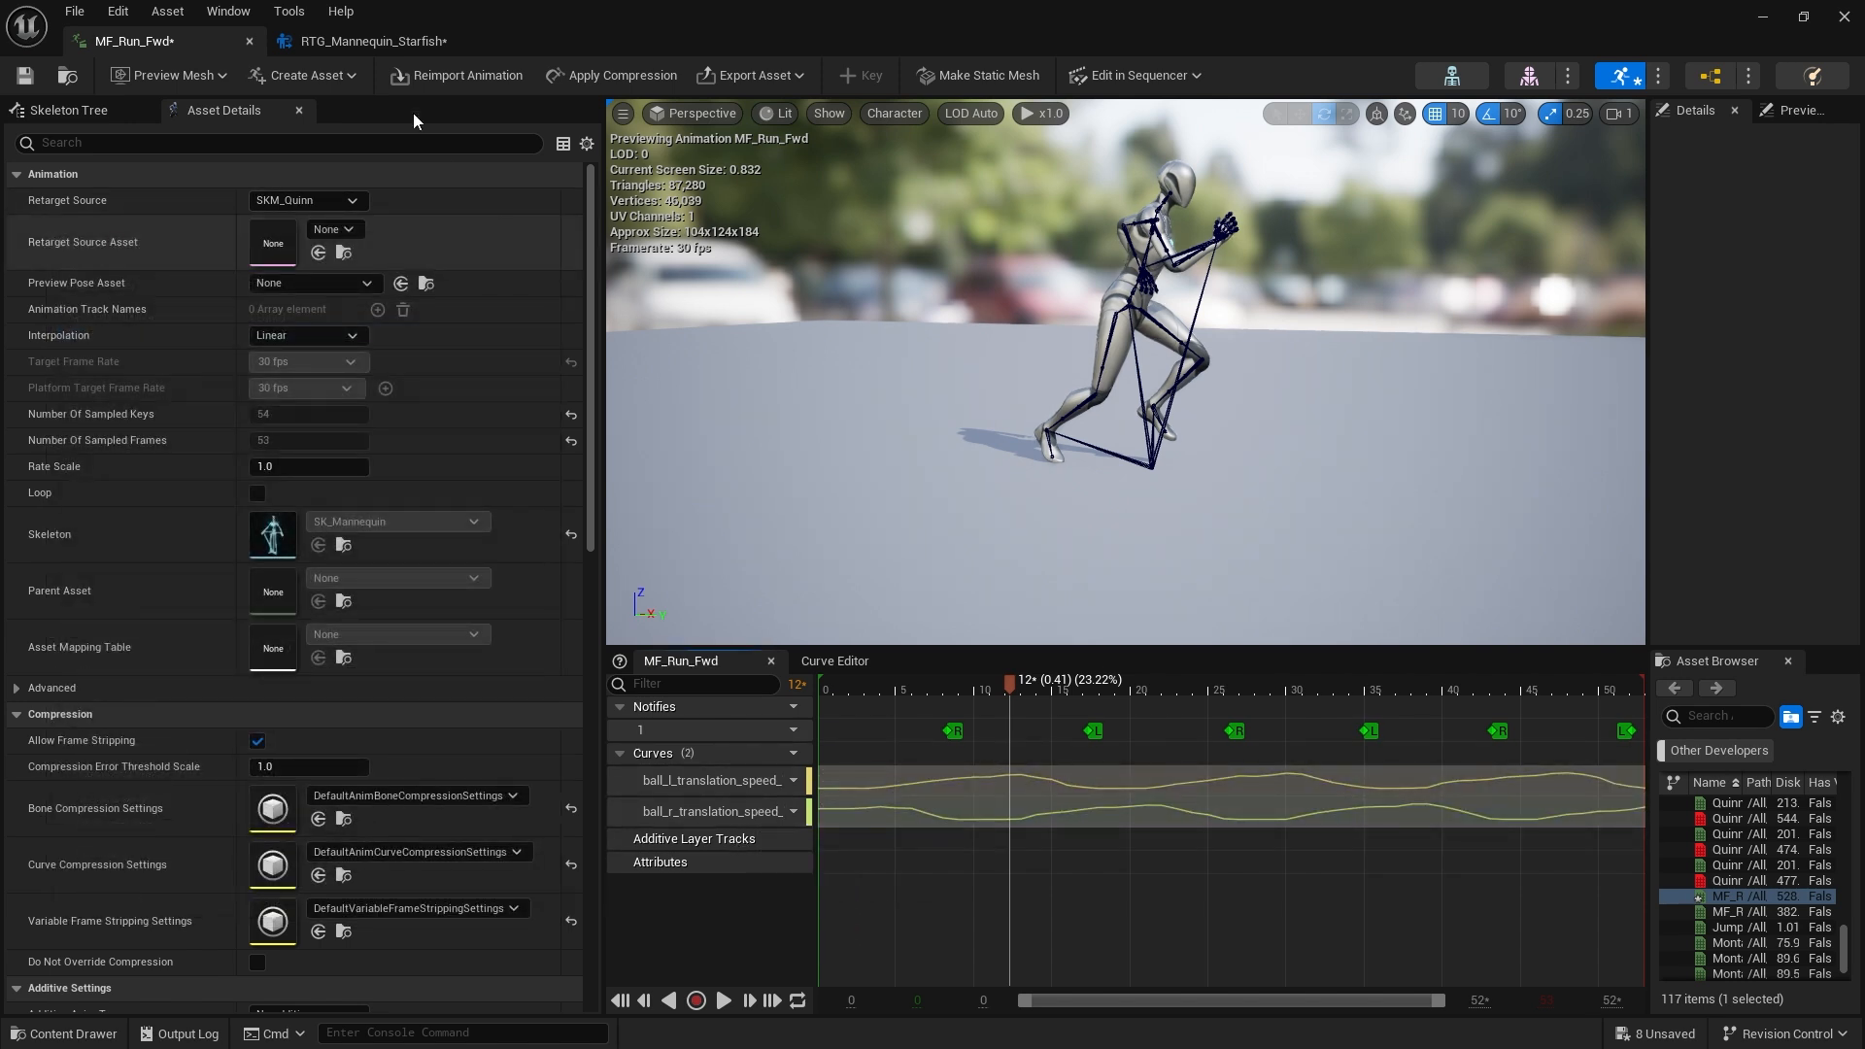
pyautogui.click(378, 41)
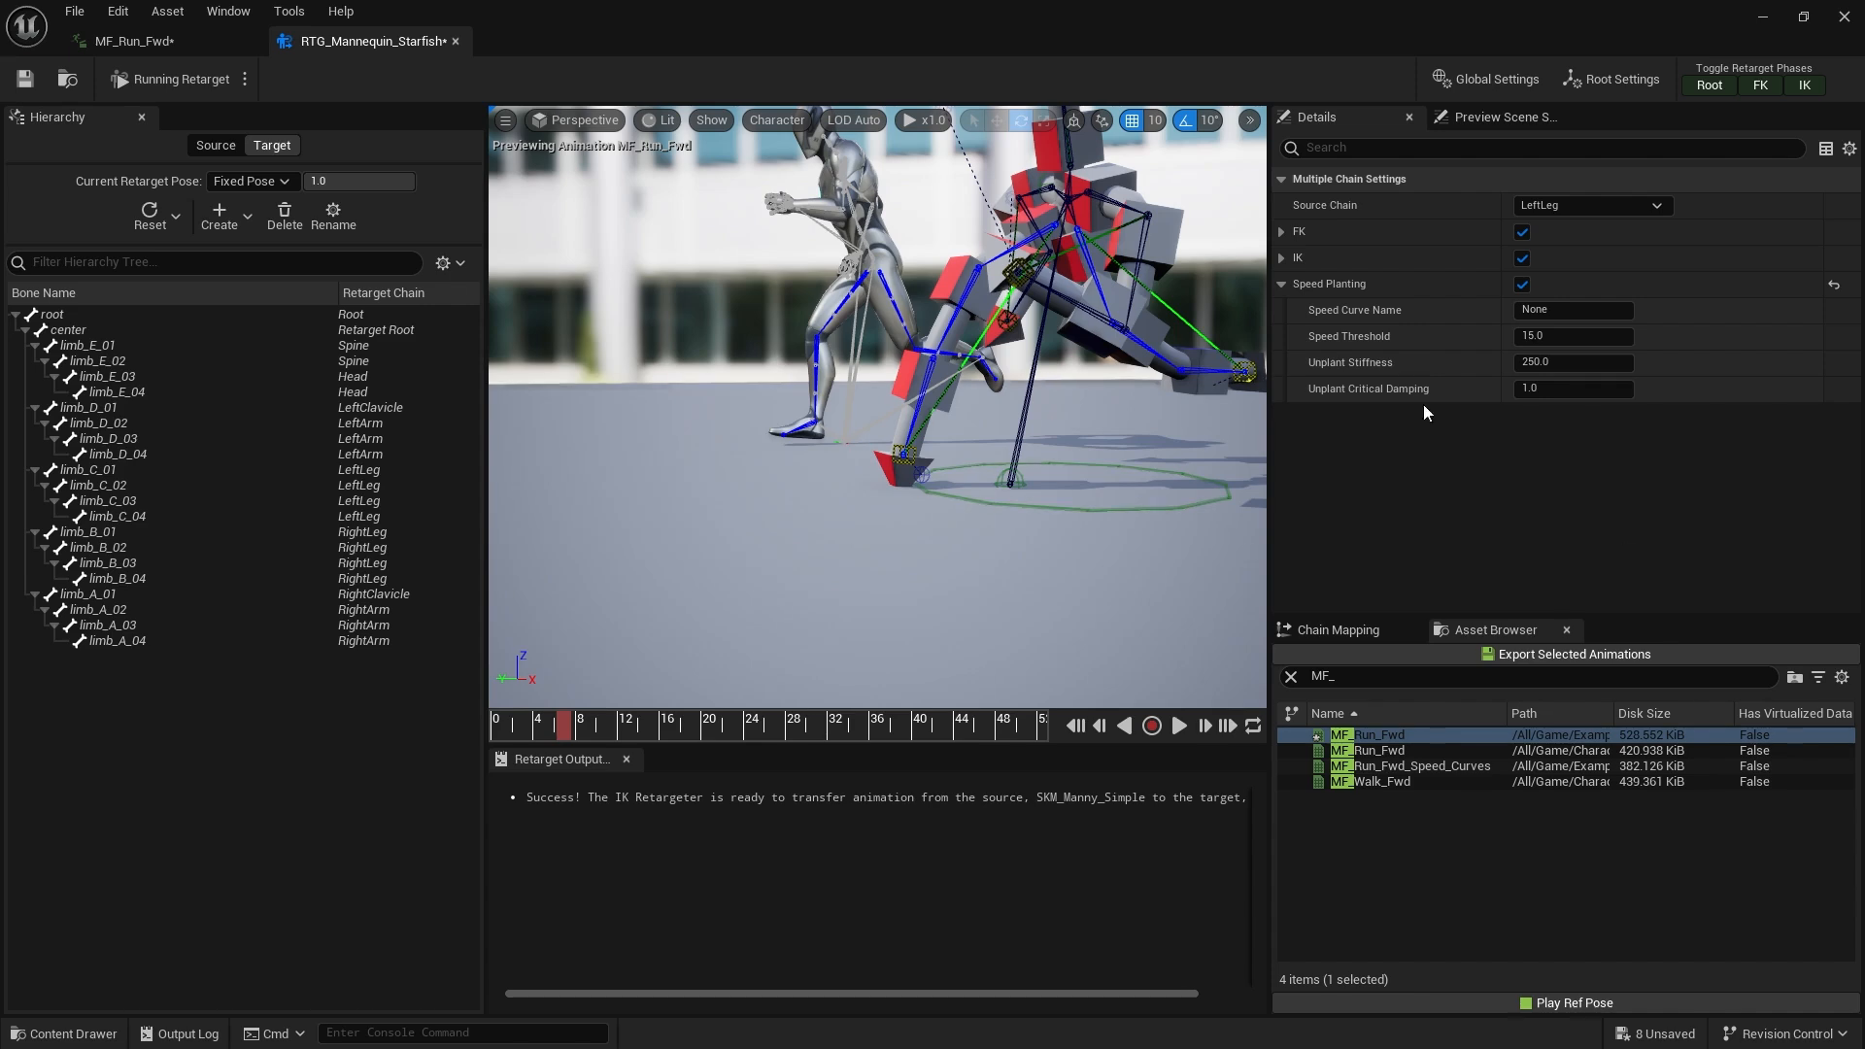
pyautogui.click(1340, 631)
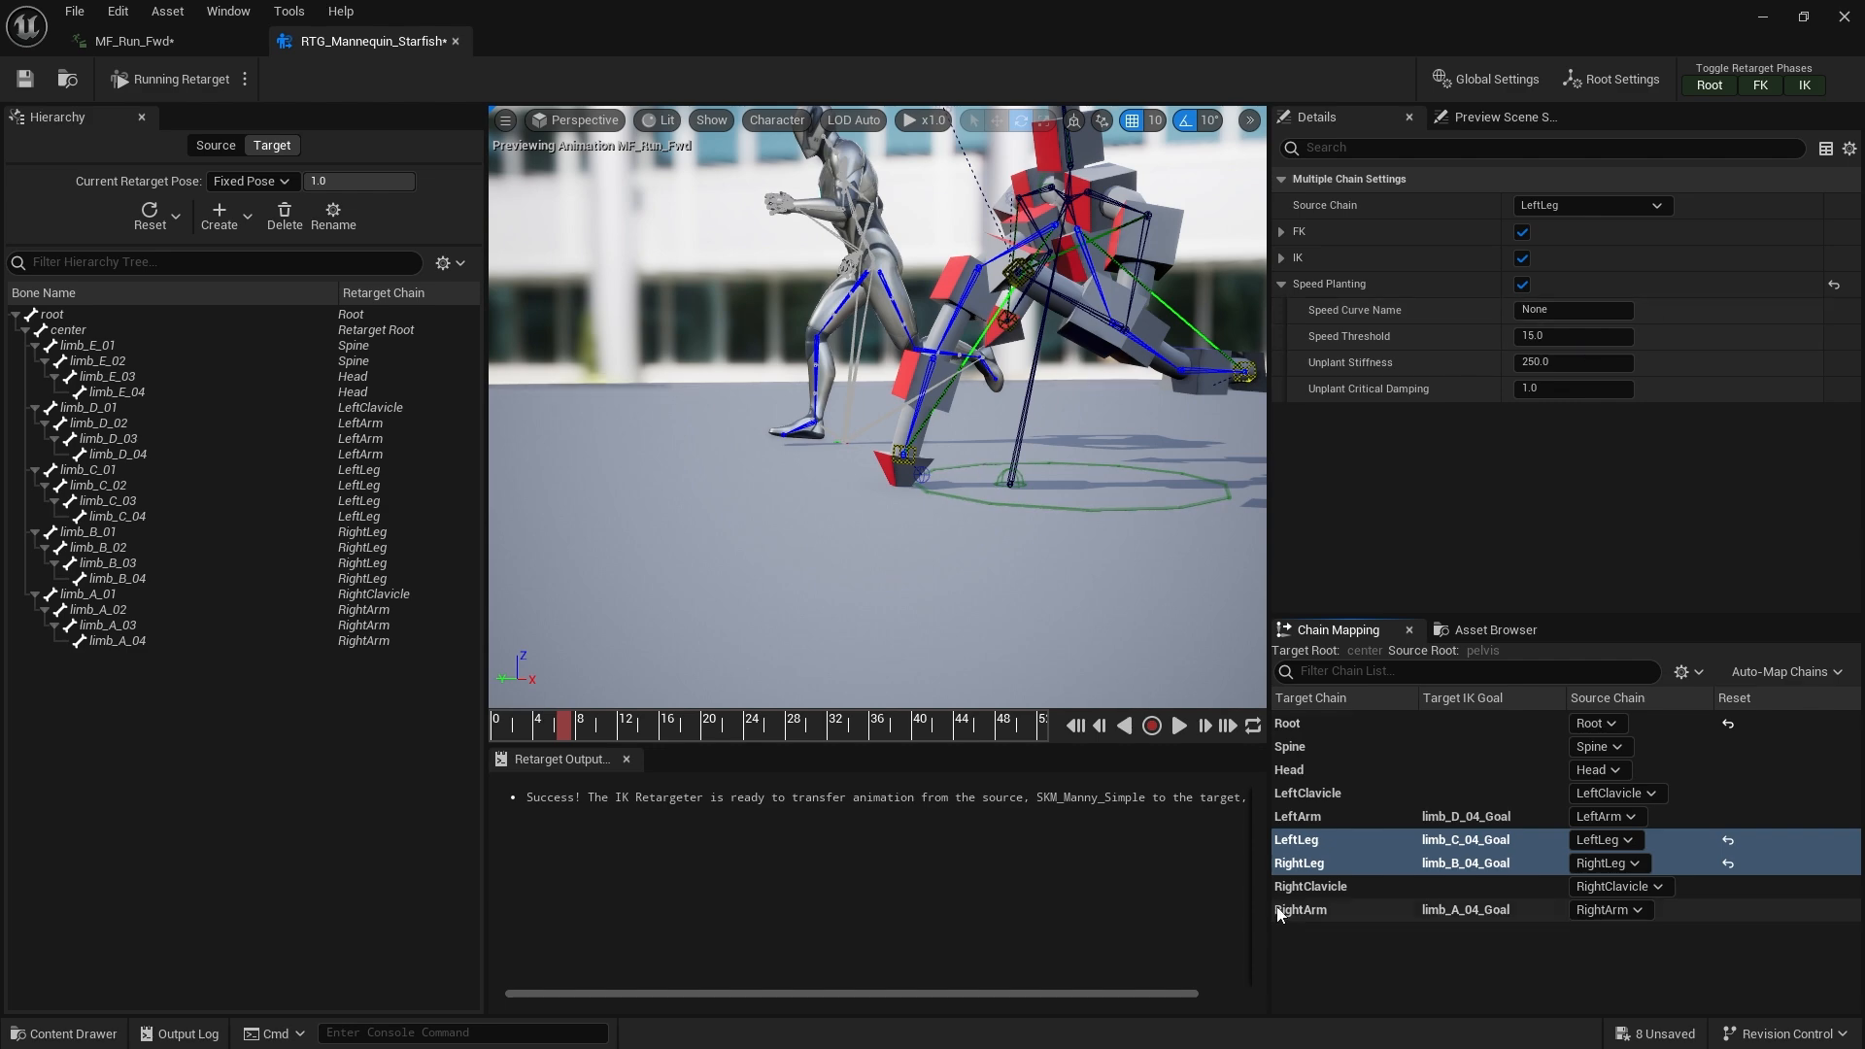
pyautogui.click(1350, 841)
pyautogui.scroll(-5, 1395, 441)
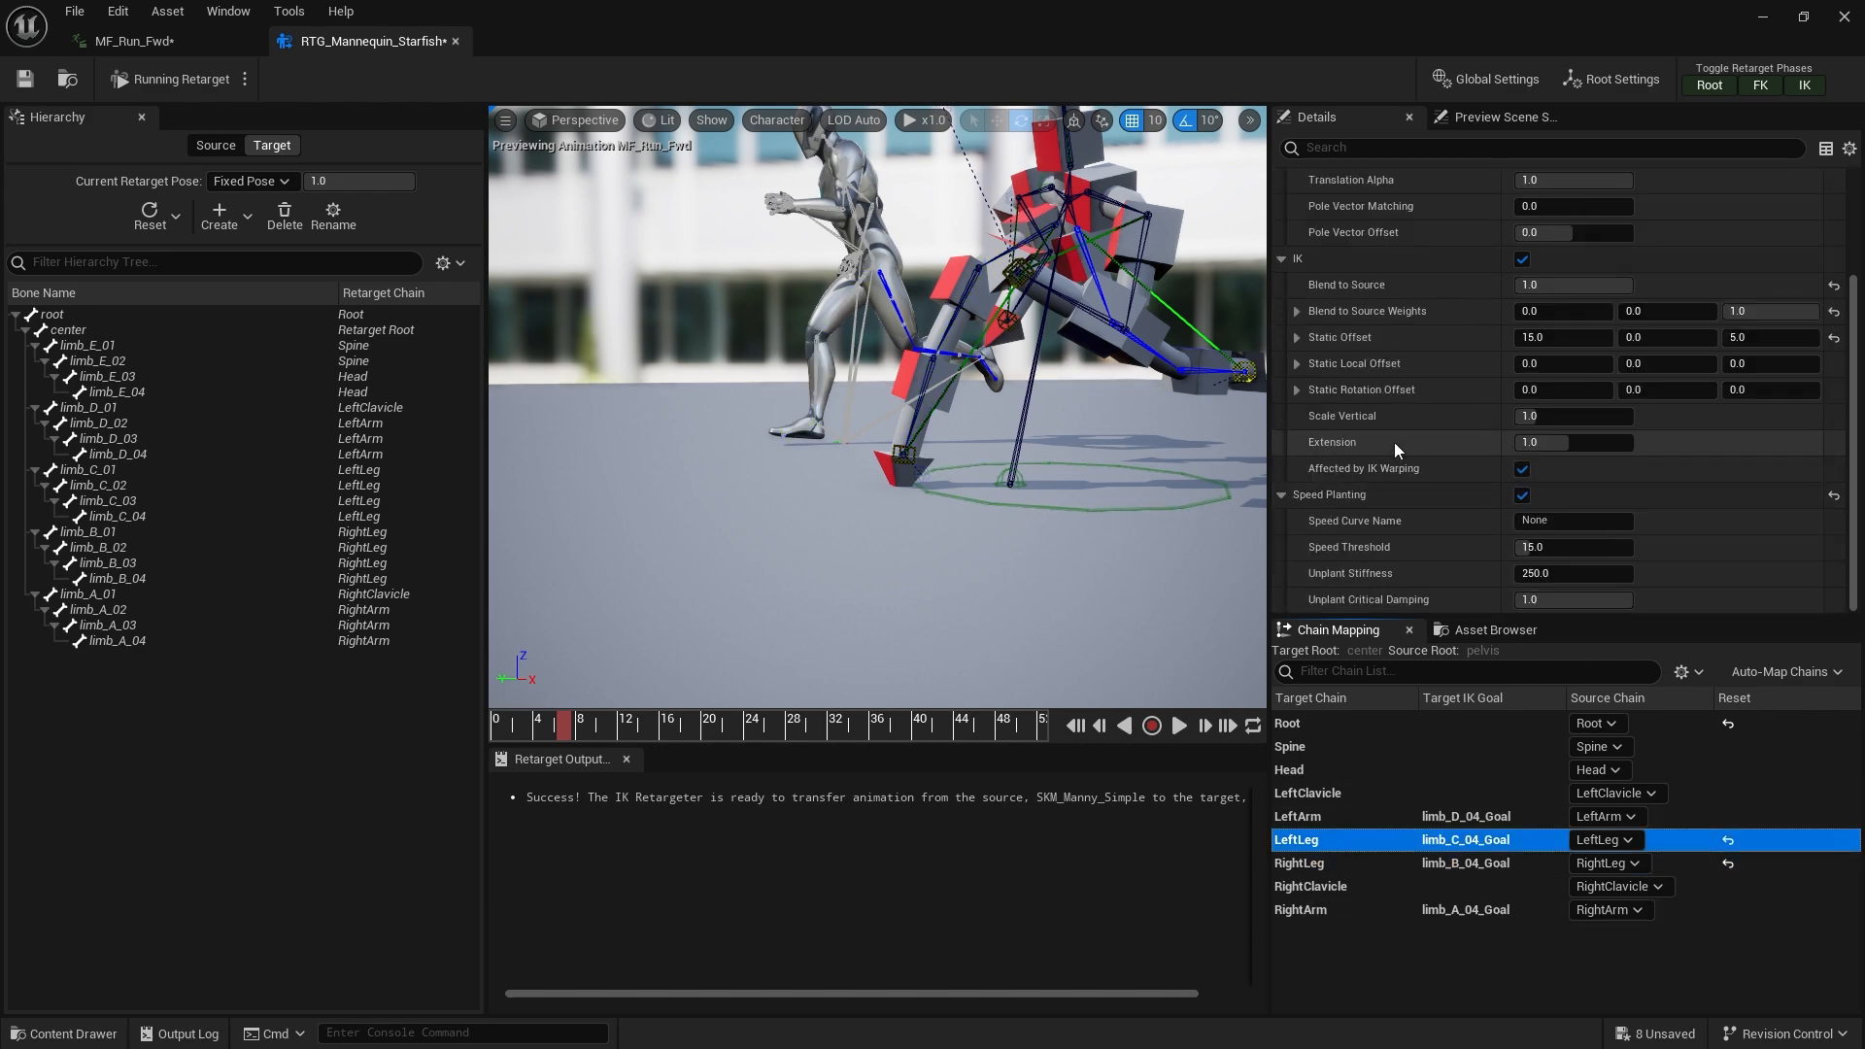
# Copy the name of the ball_l_translation_speed_XYZ curve in MF_Run_Fwd
pyautogui.click(141, 46)
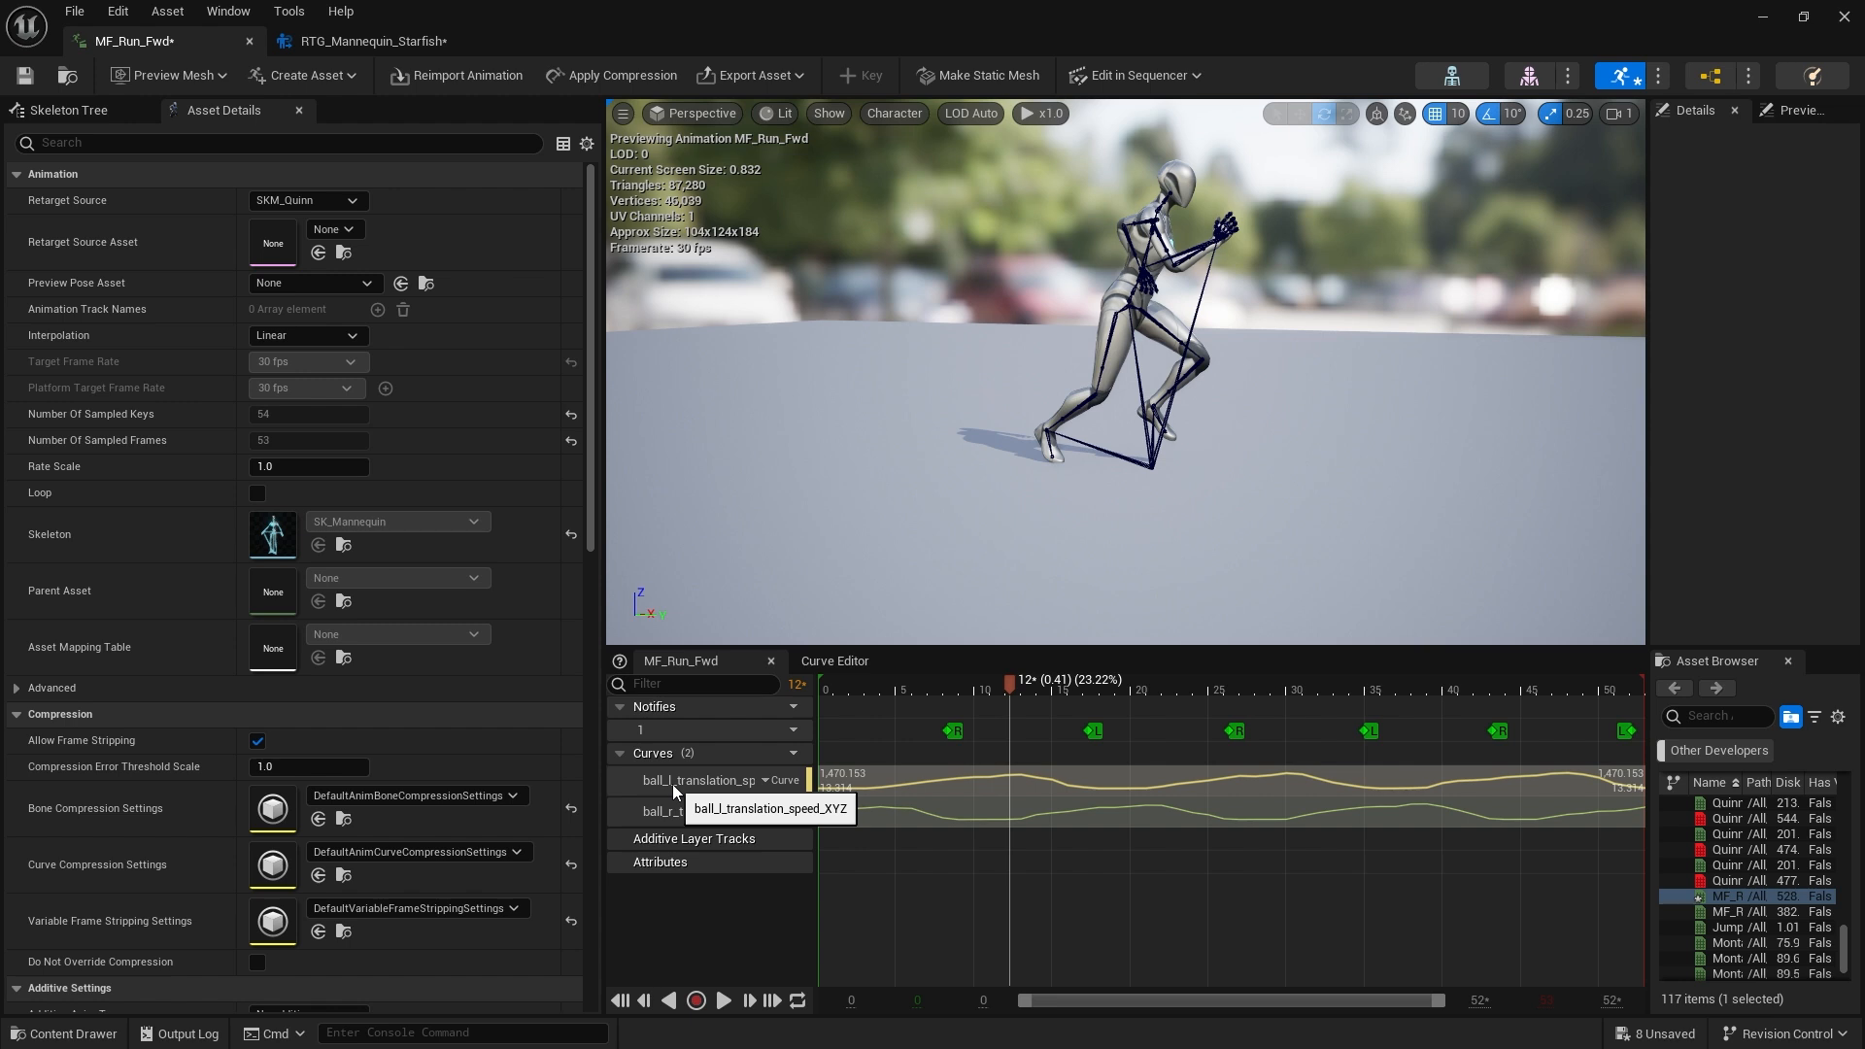
pyautogui.click(765, 778)
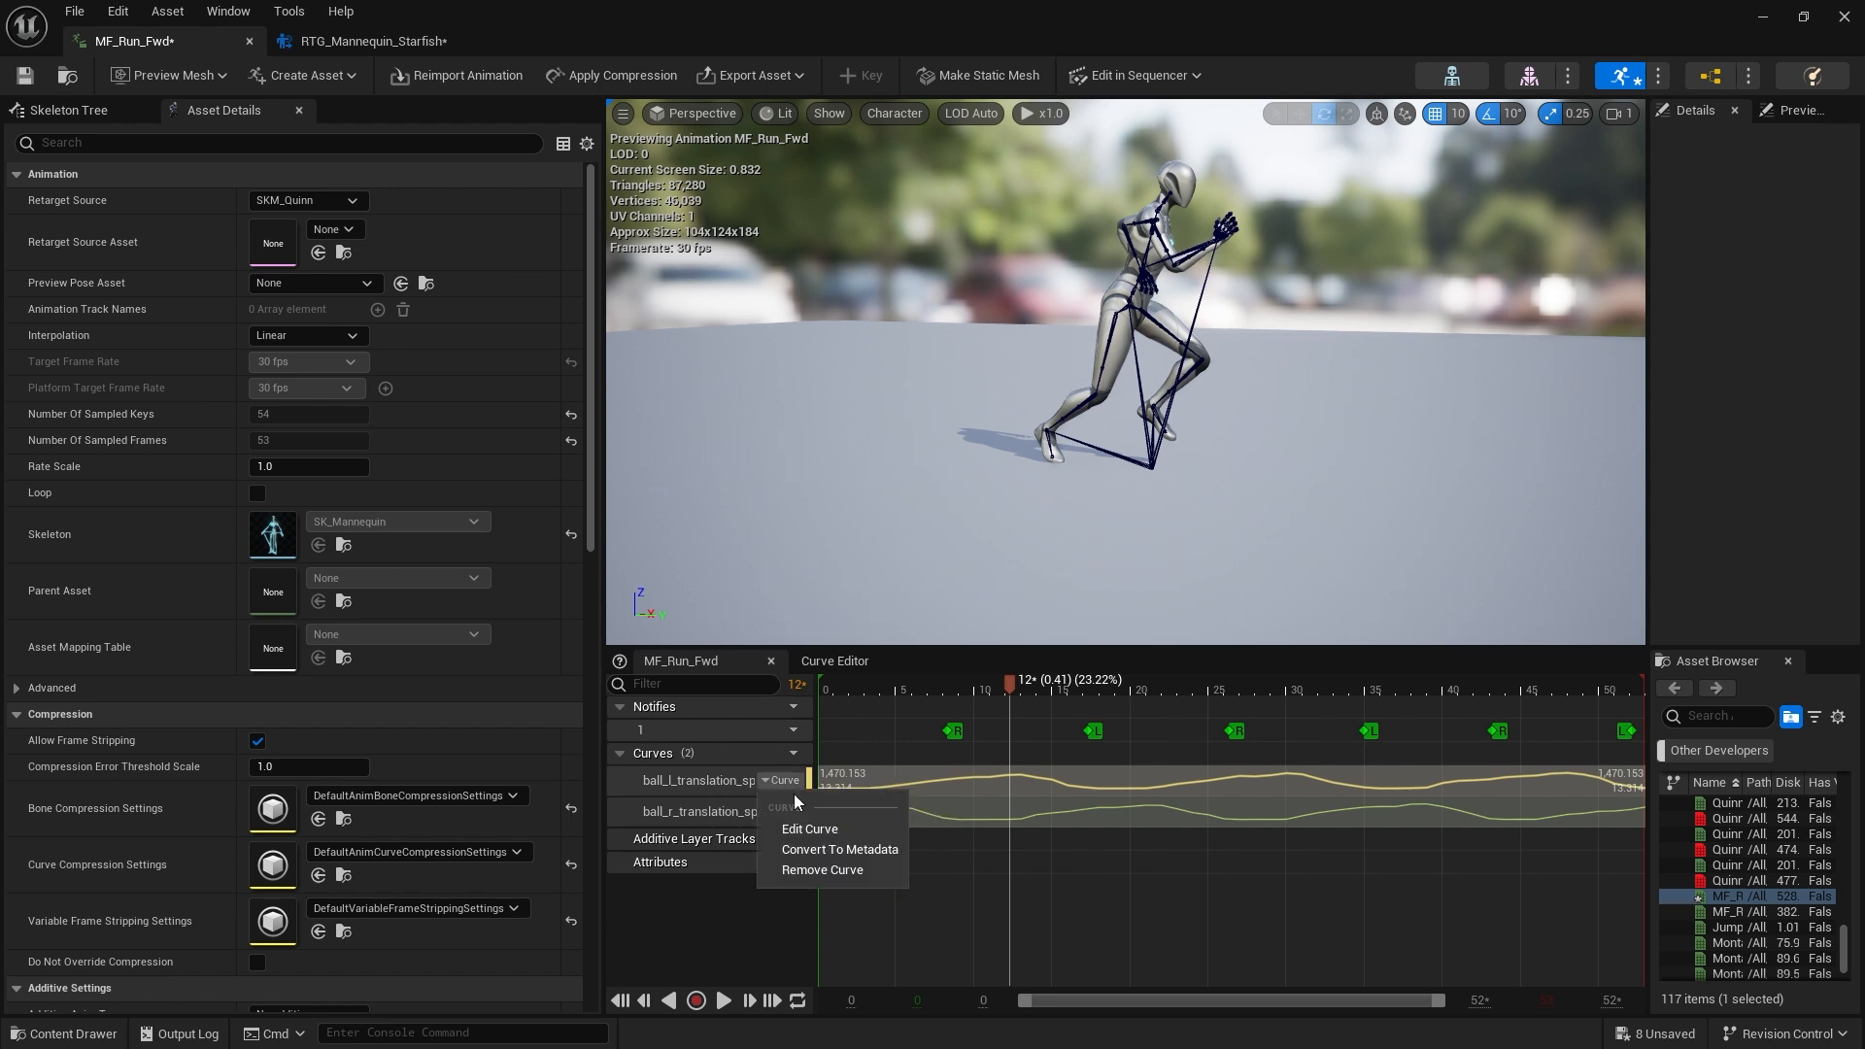
pyautogui.click(686, 779)
pyautogui.rightClick(689, 782)
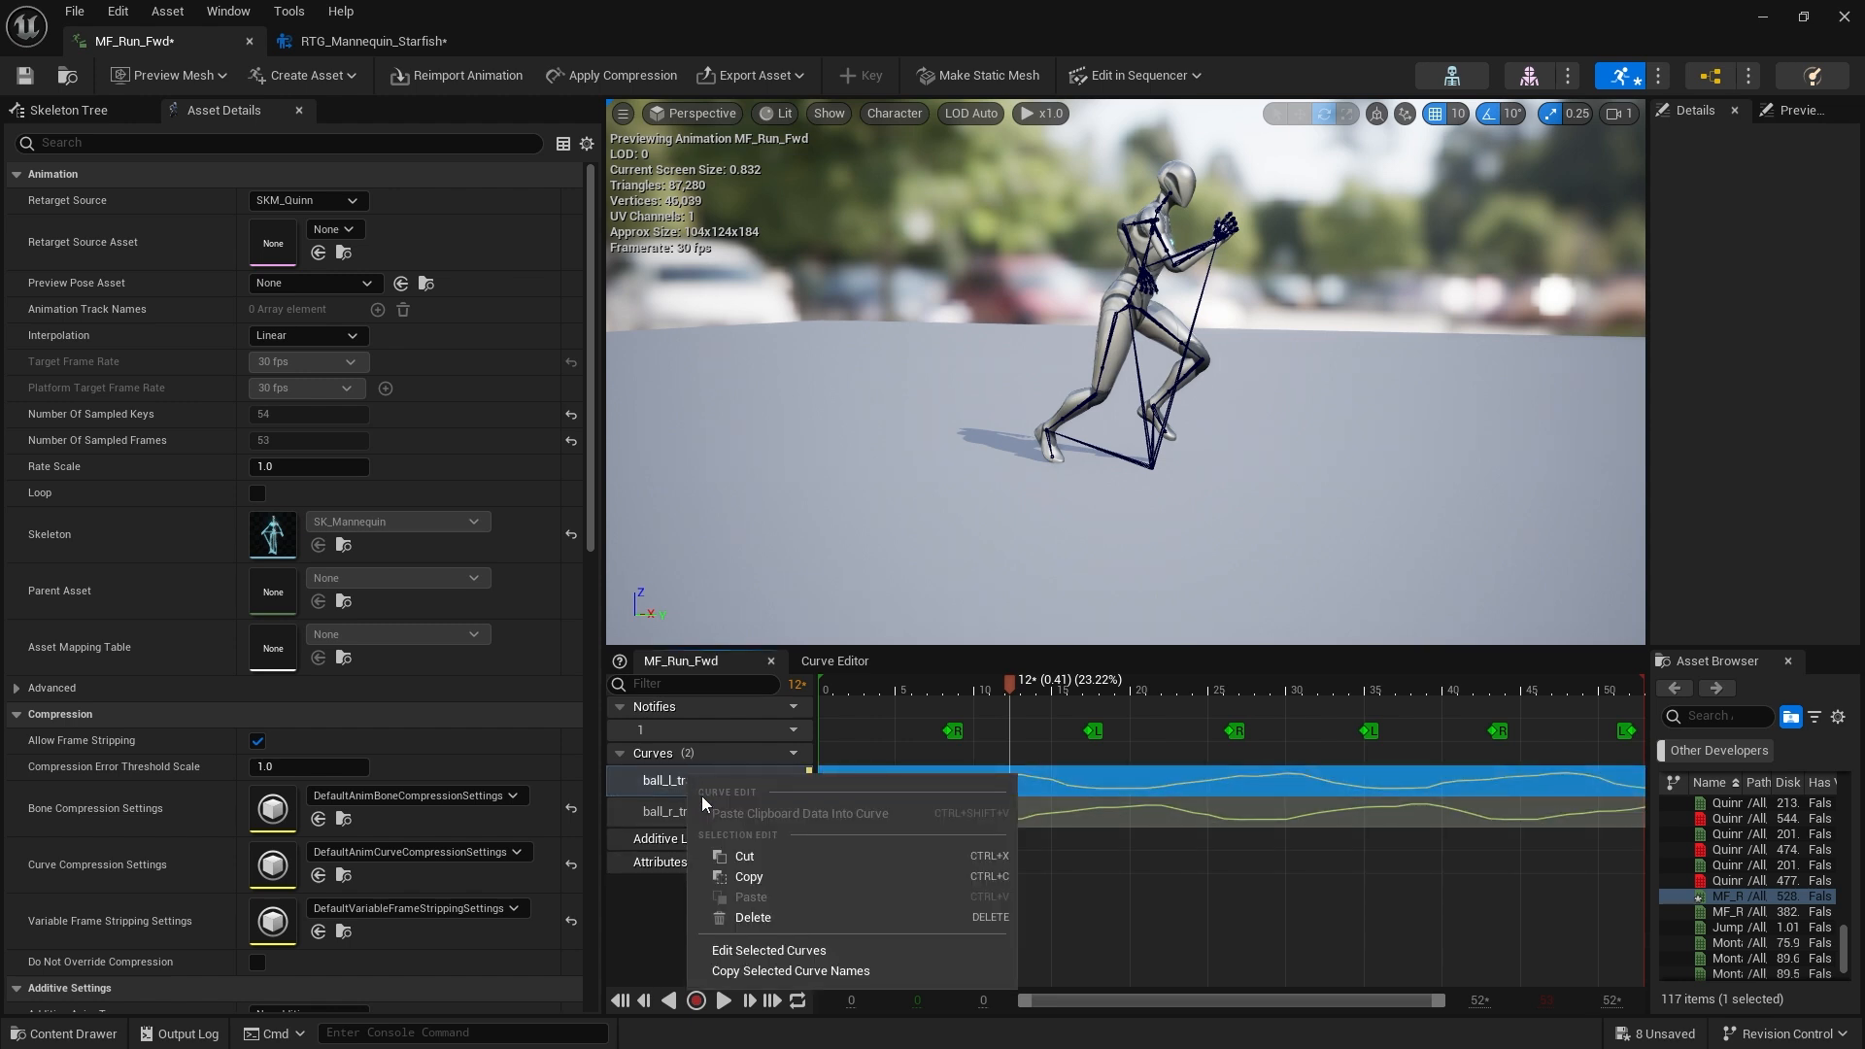
pyautogui.click(769, 971)
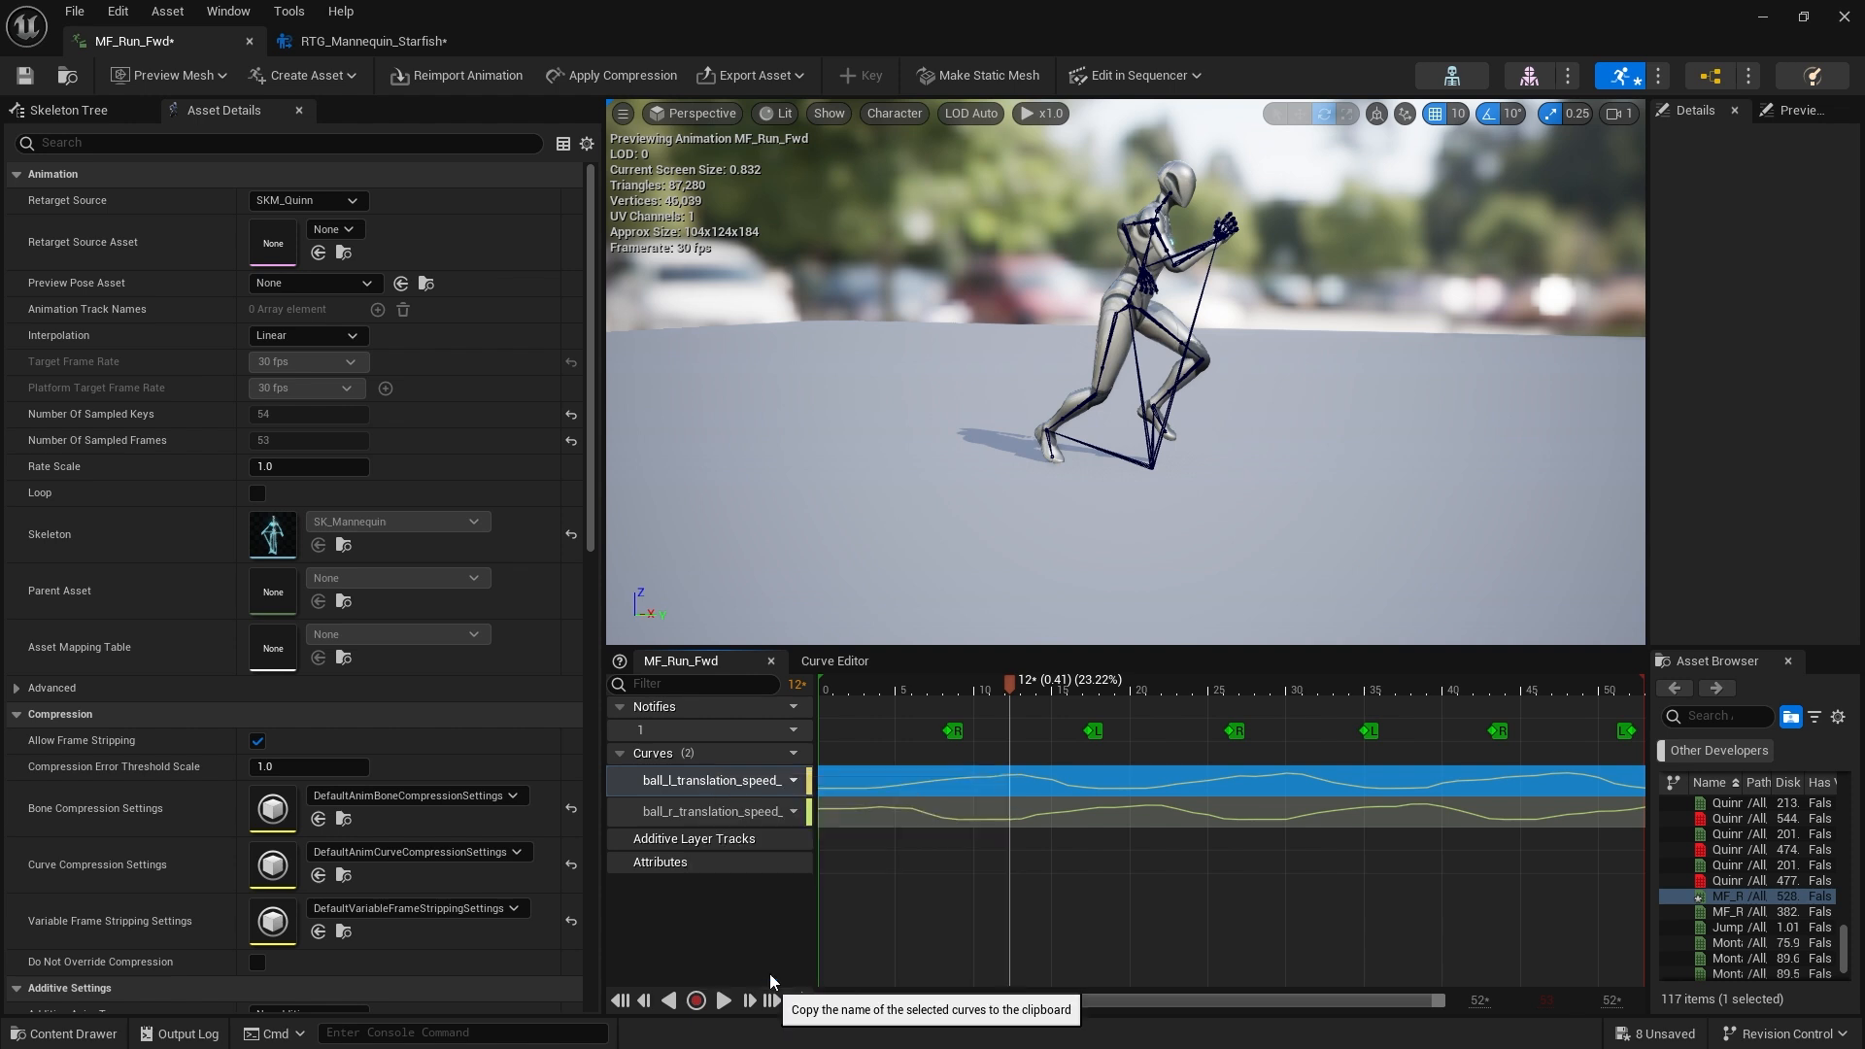
# Set the LeftLeg chain's Speed Curve Name to ball_l_translation_speed_XYZ in the Starfish retargeter
pyautogui.click(369, 40)
pyautogui.click(1544, 521)
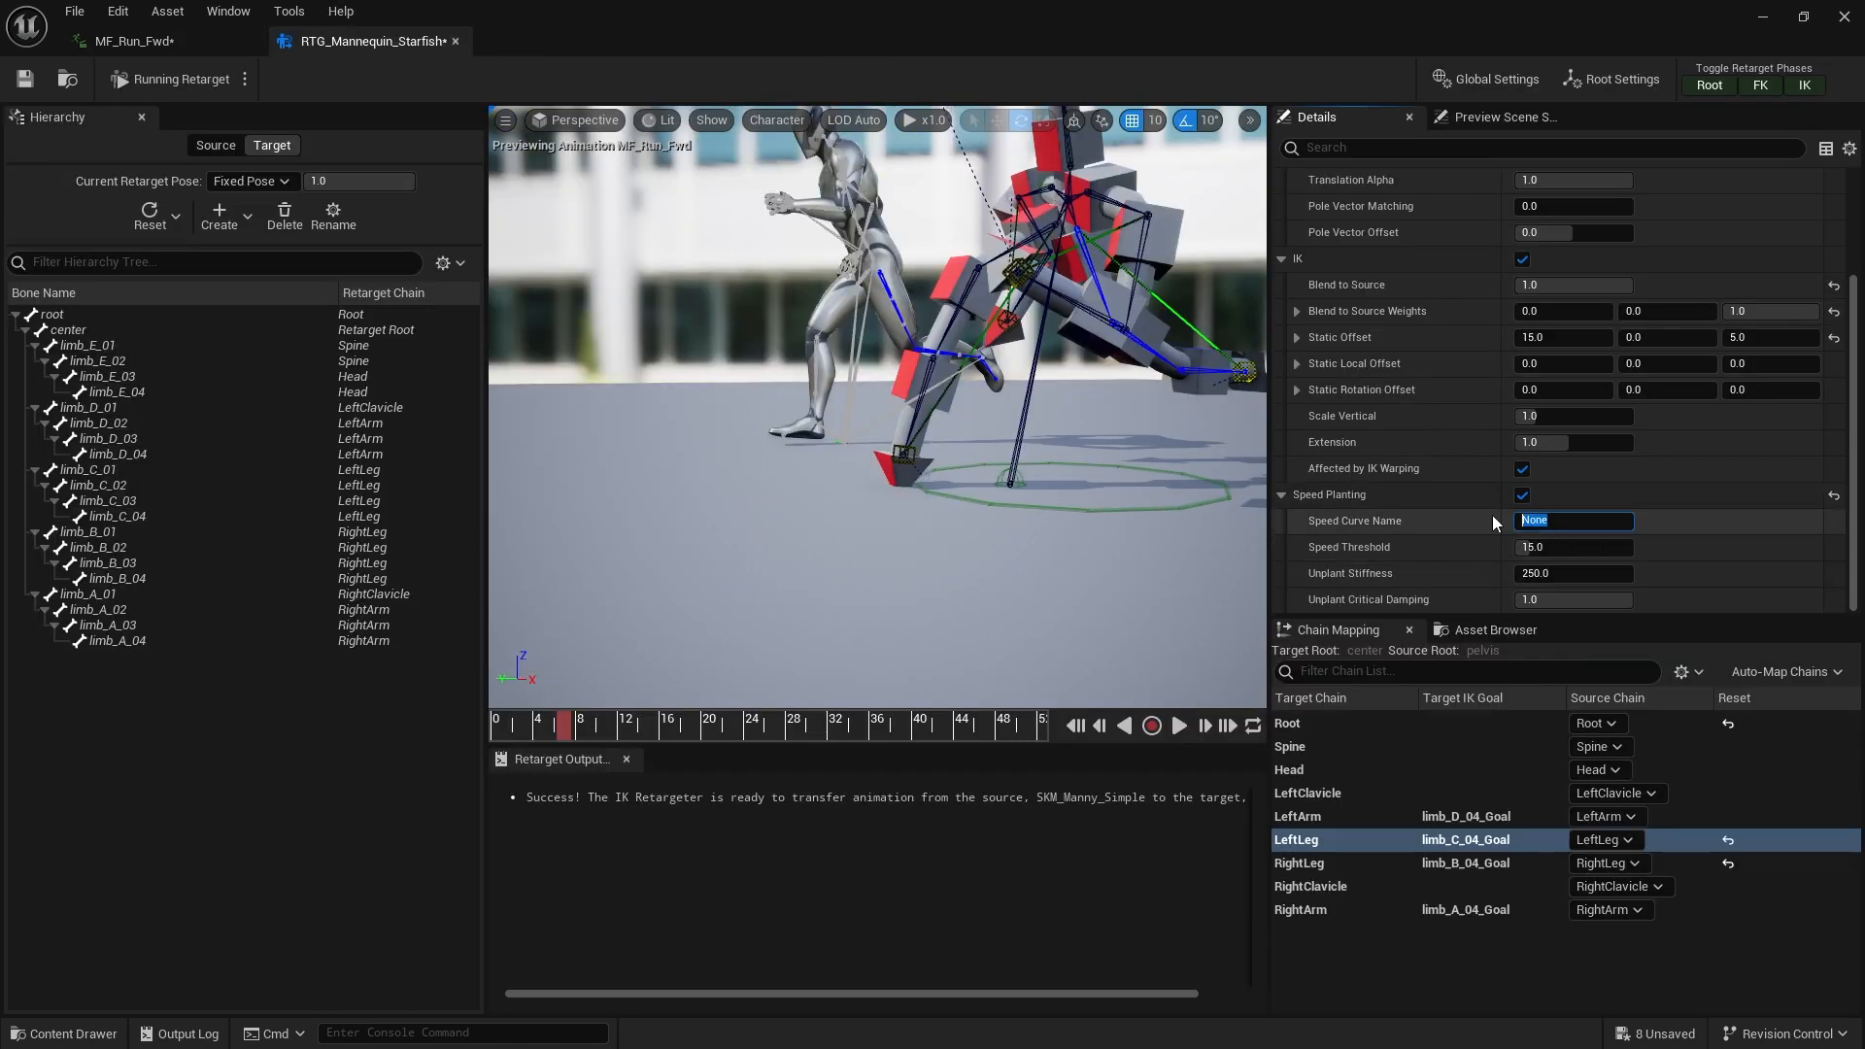
pyautogui.rightClick(1547, 522)
pyautogui.click(1625, 631)
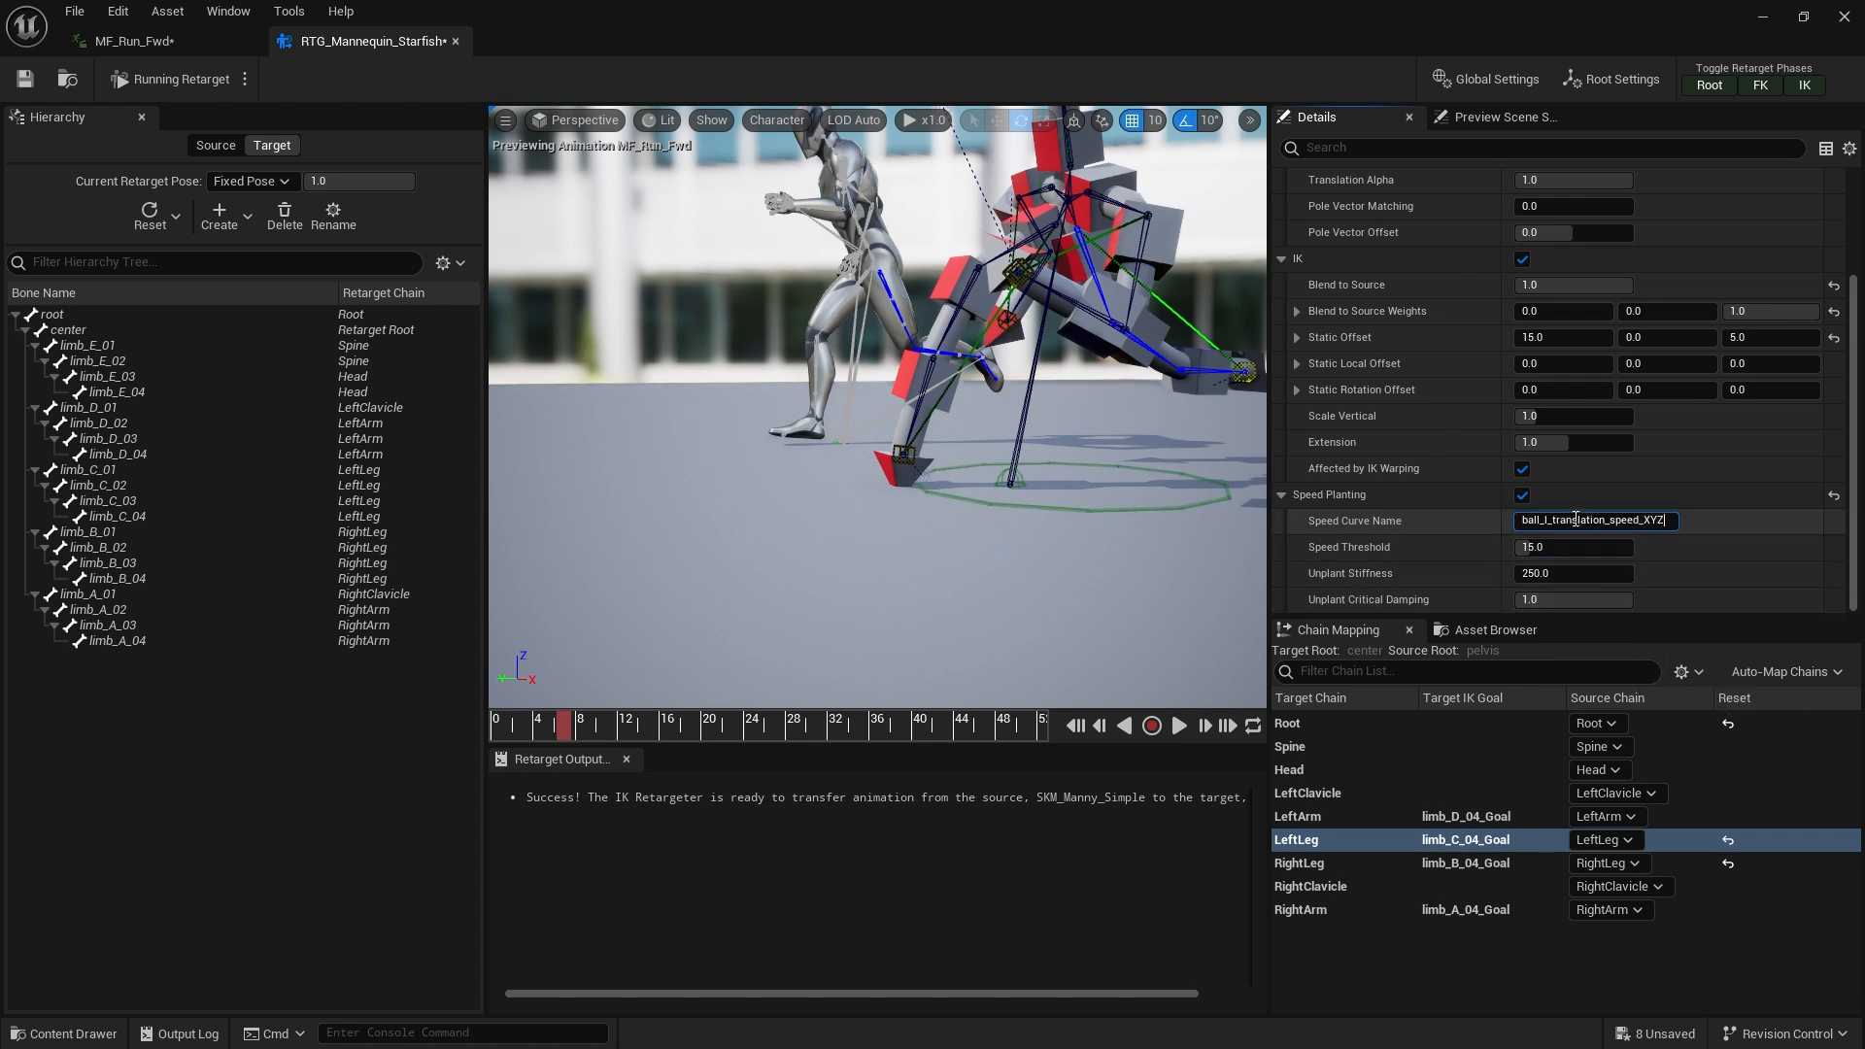
pyautogui.hotkey('ctrl', 'a')
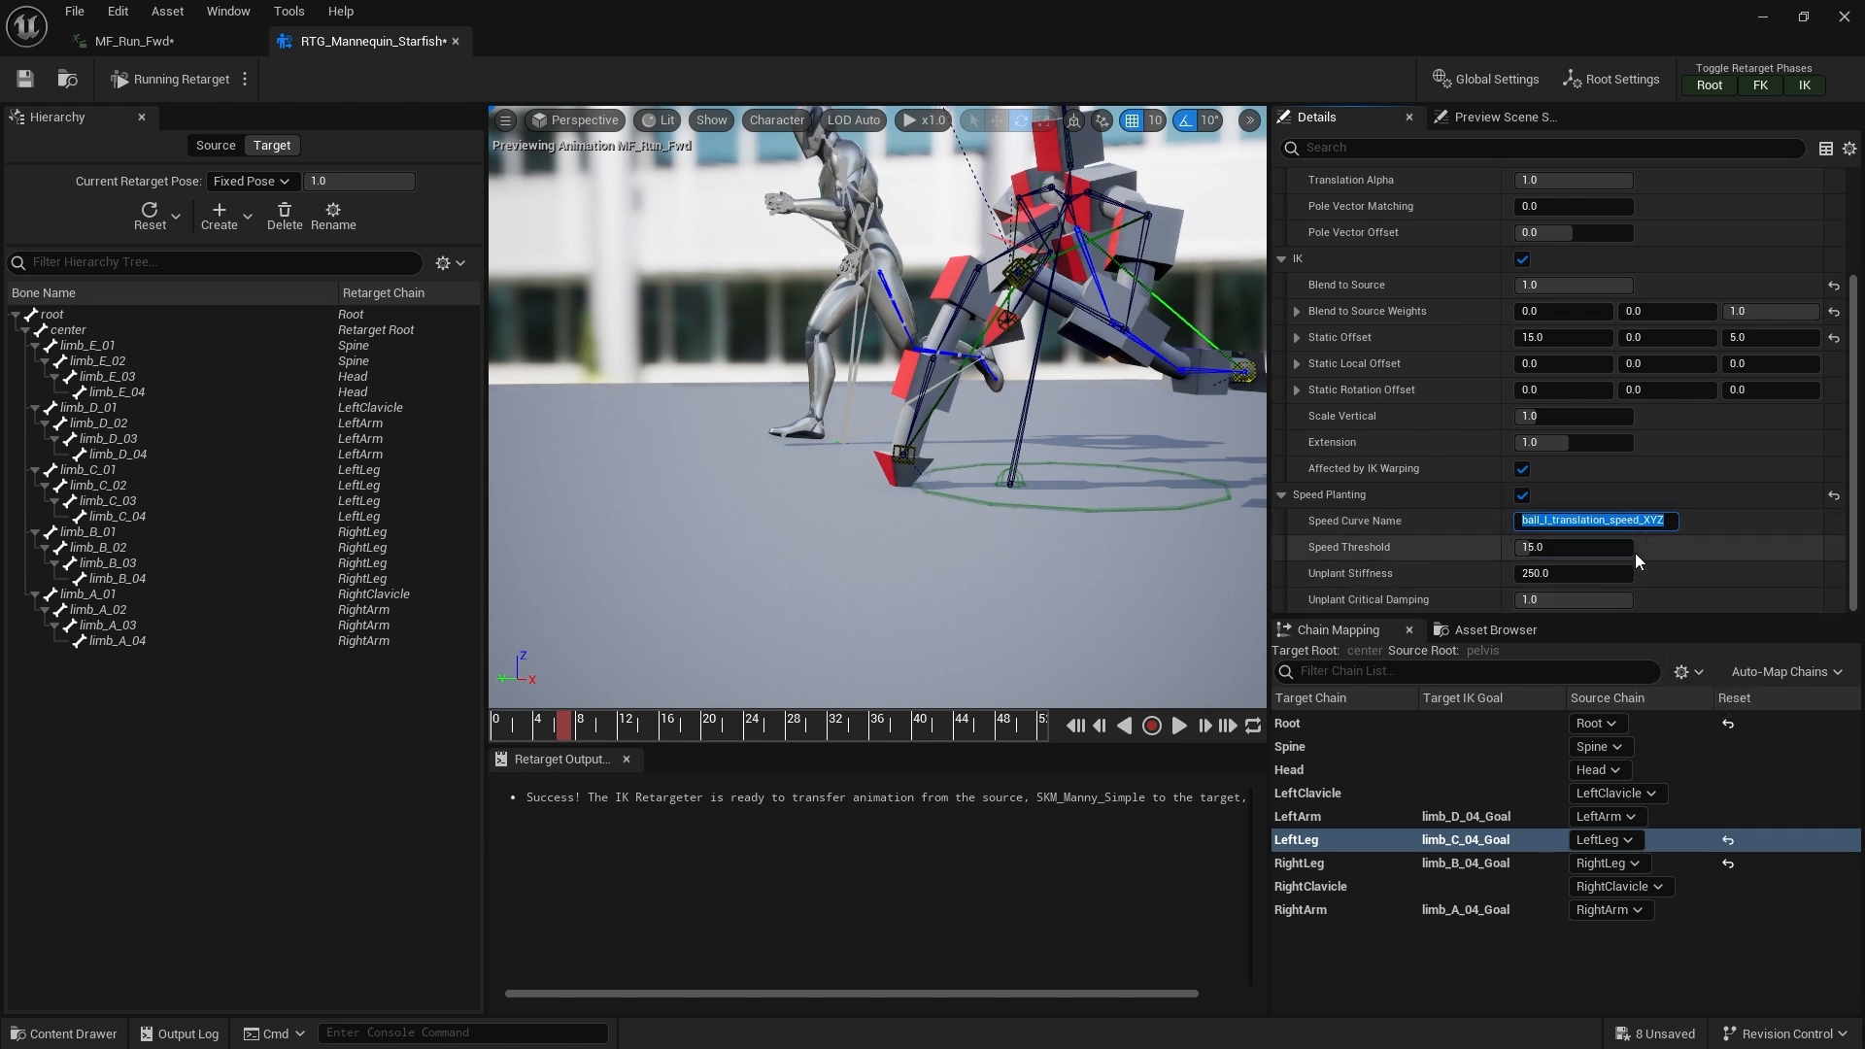
# Set the RightLeg chain's Speed Curve Name to ball_r_translation_speed_XYZ and play the retarget preview
pyautogui.click(1355, 860)
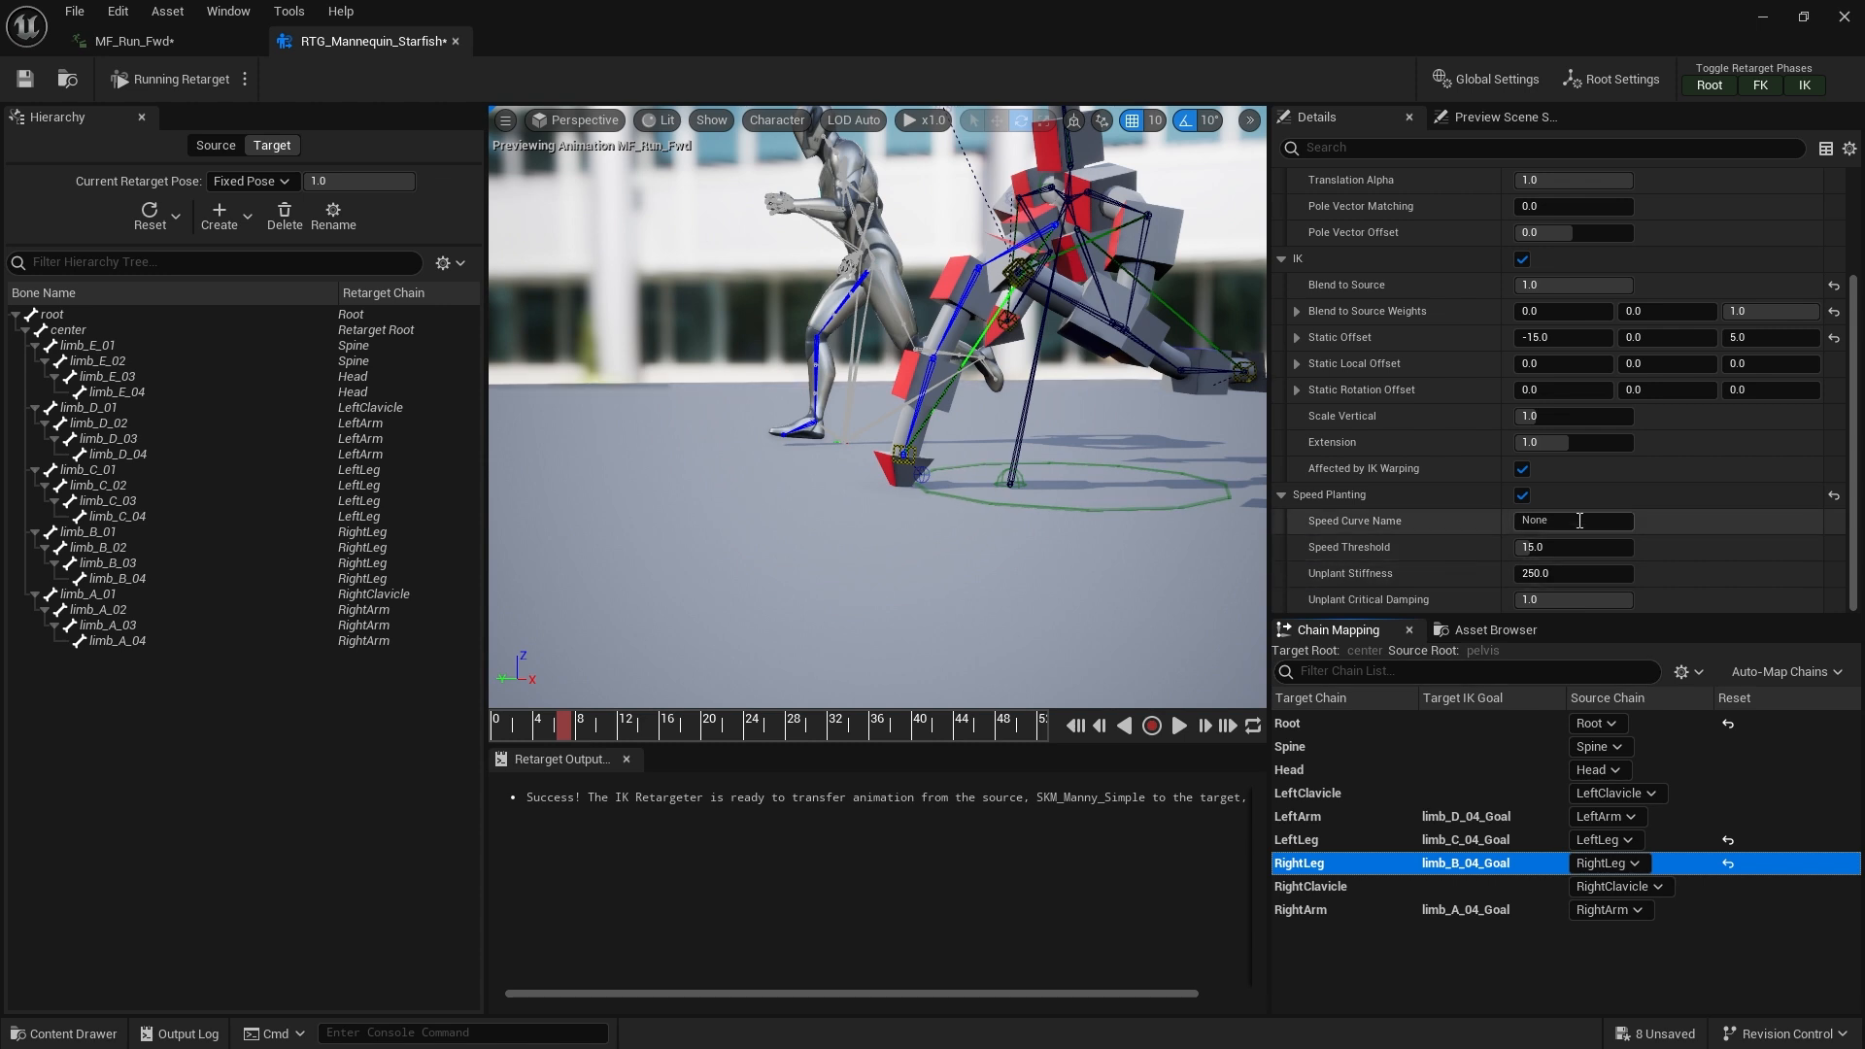
pyautogui.click(1579, 523)
pyautogui.hotkey('ctrl', 'v')
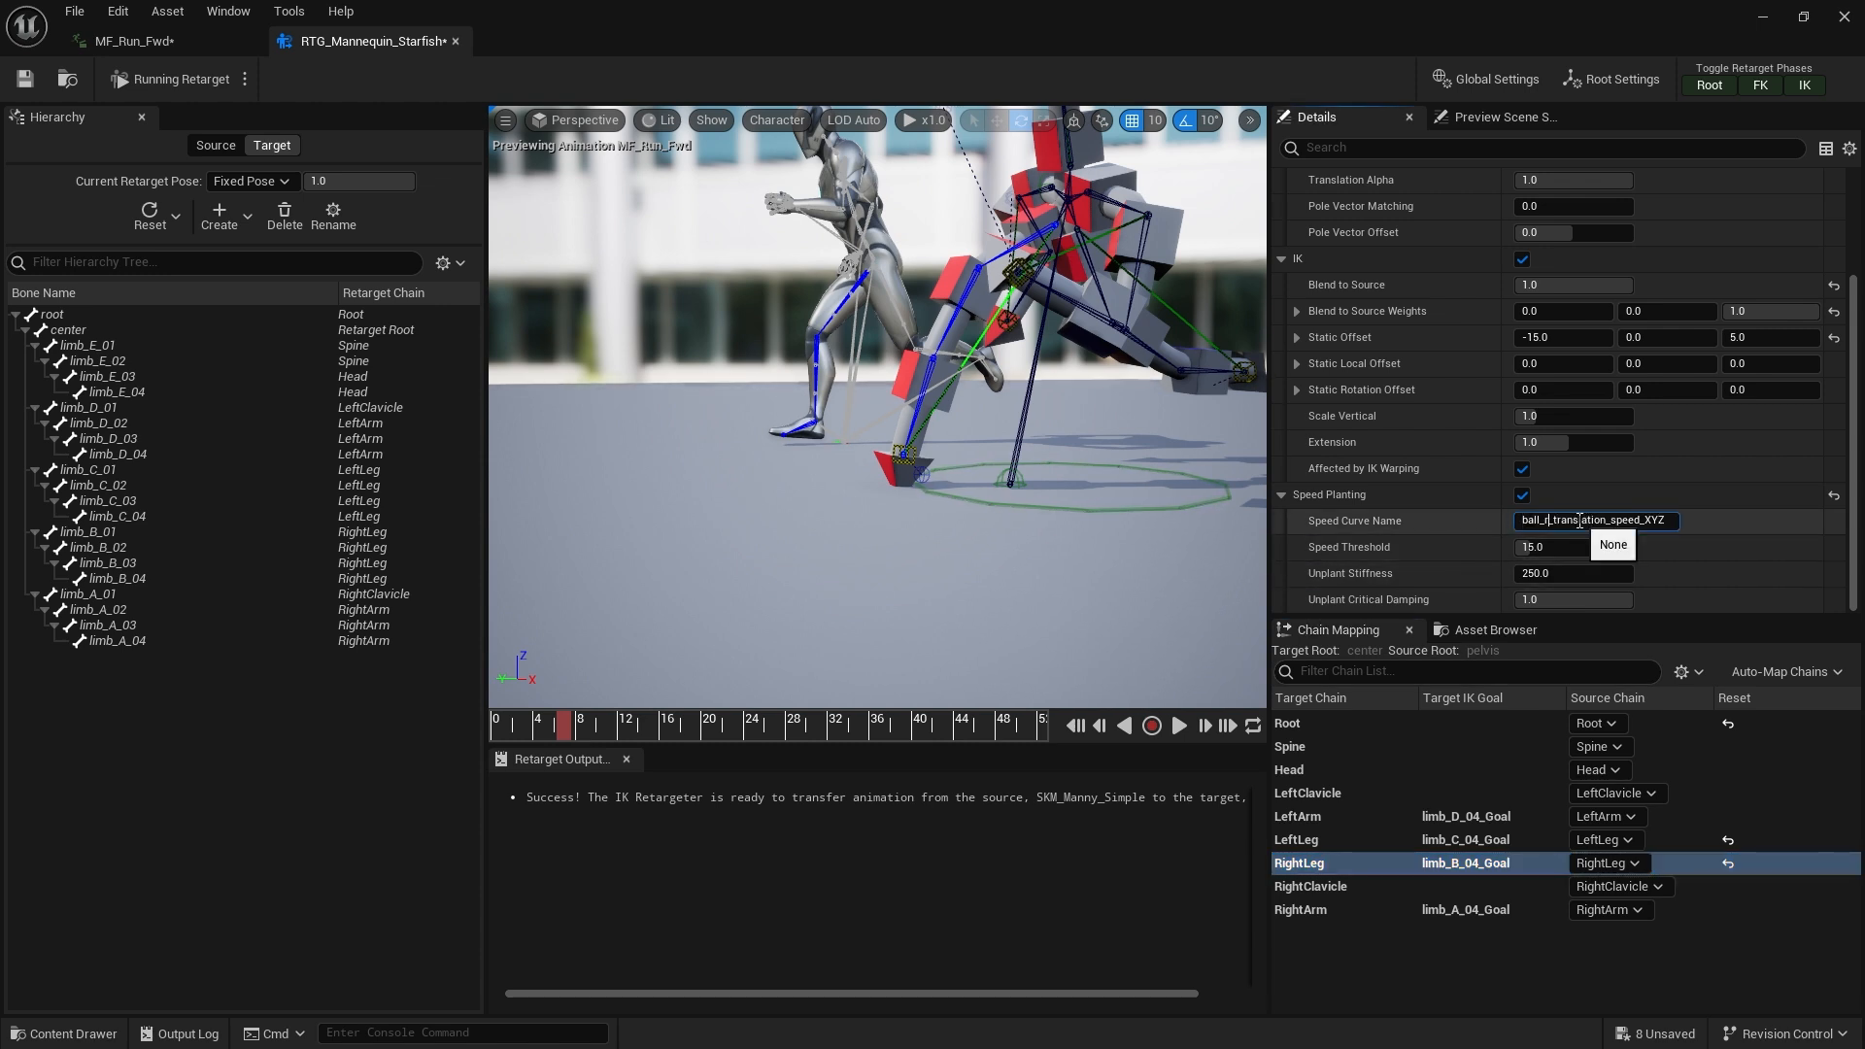
pyautogui.press('Return')
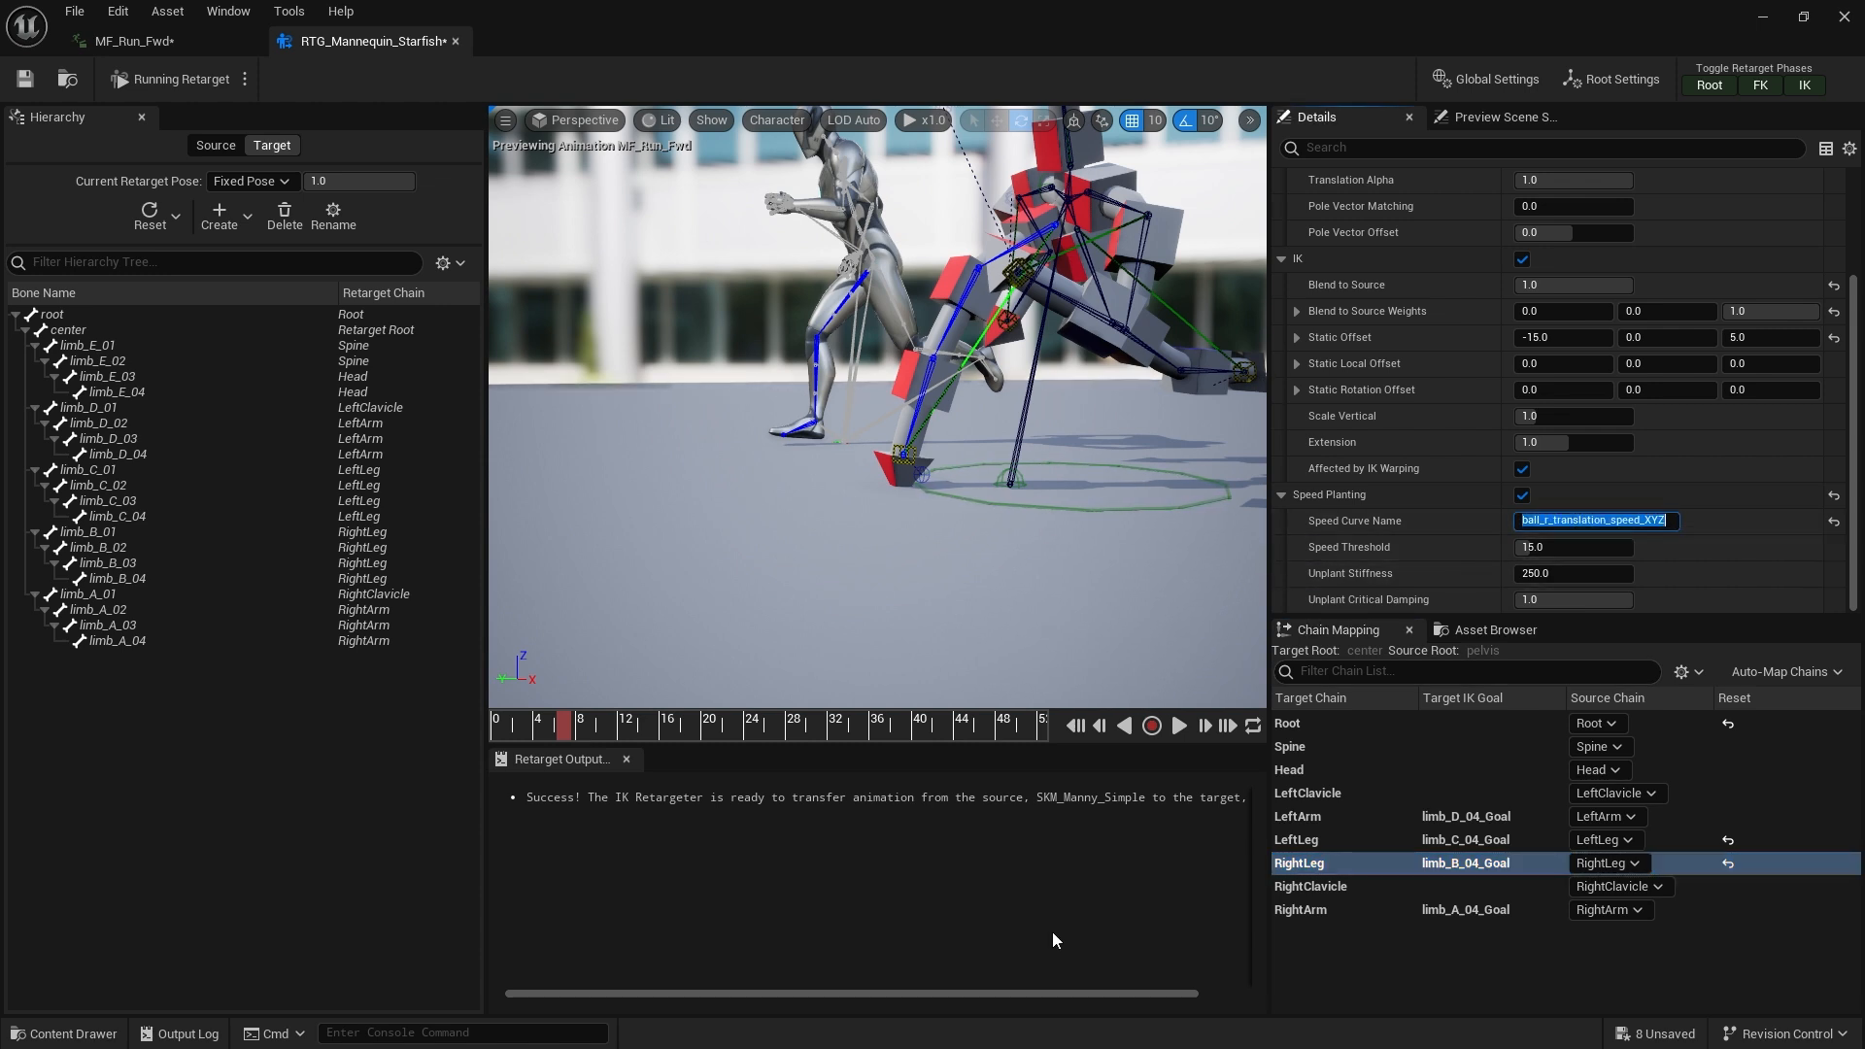
pyautogui.click(1177, 728)
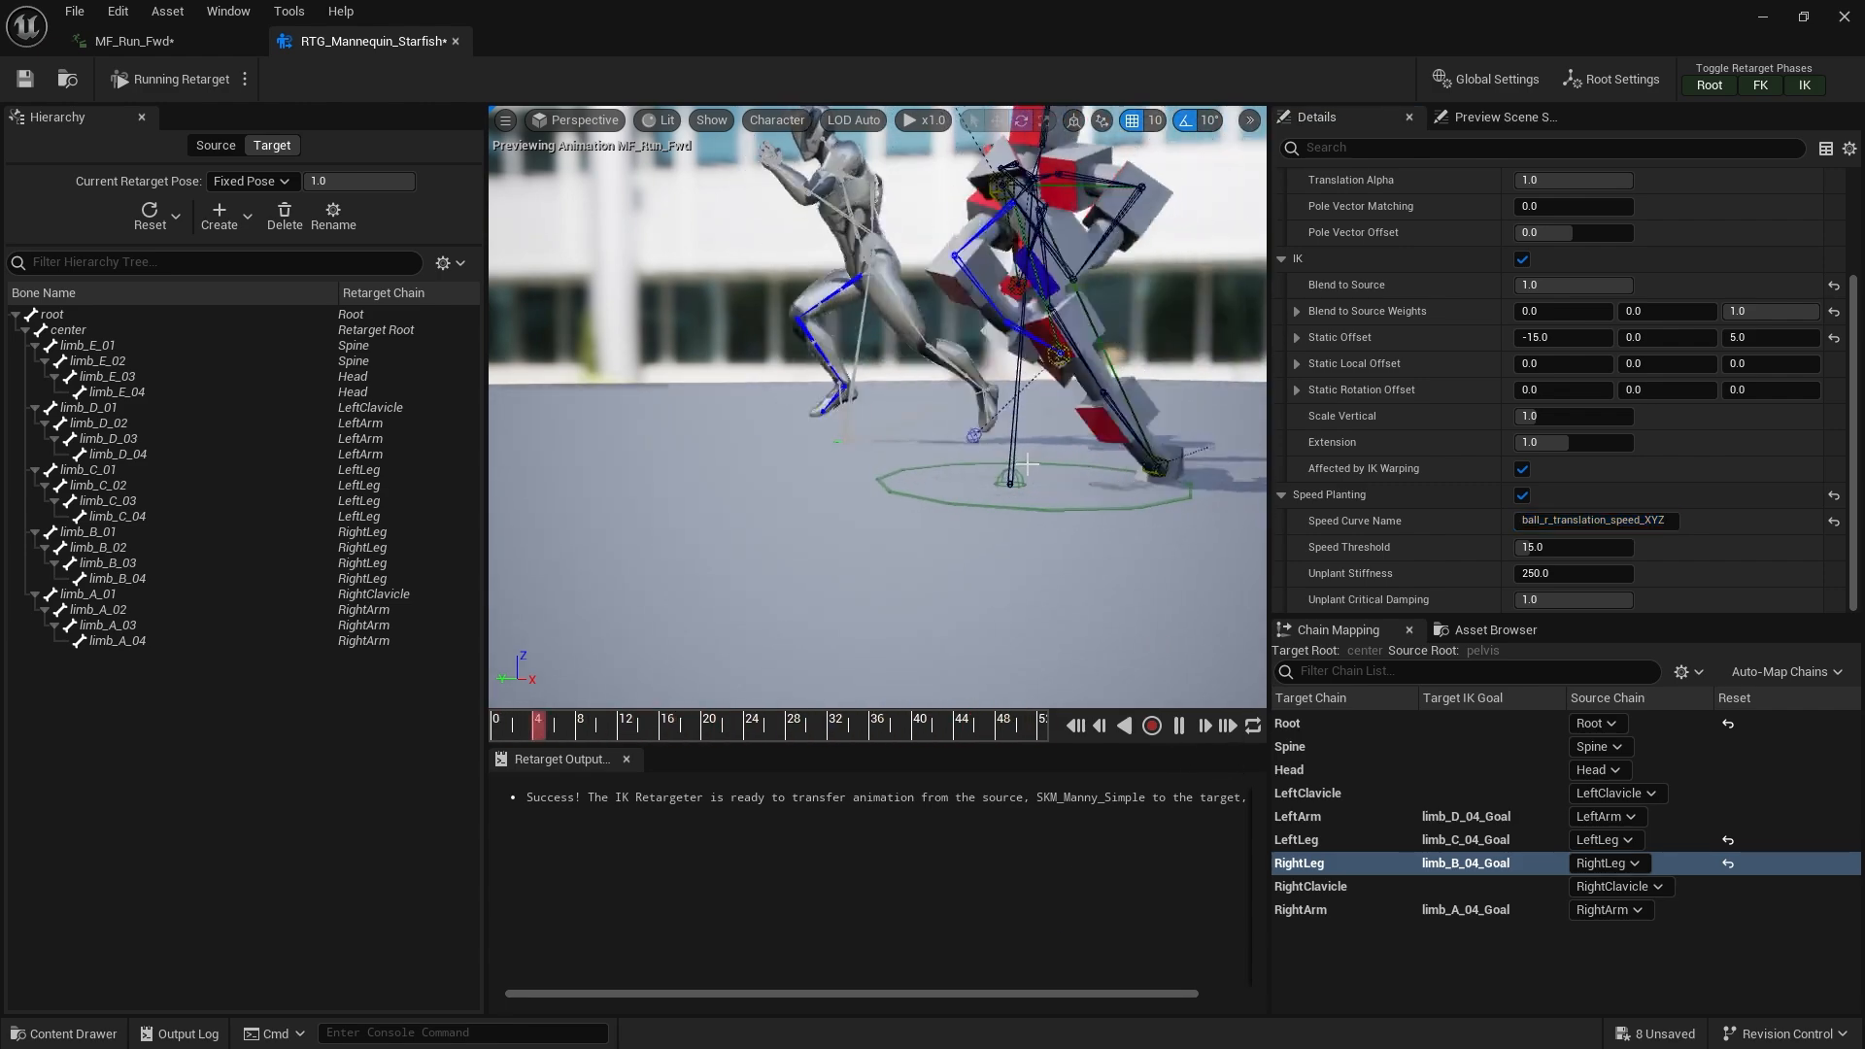
# Try a Speed Threshold of 100 for the RightLeg chain, then reset it to default
pyautogui.moveTo(1559, 548); pyautogui.dragTo(1592, 548)
pyautogui.write('100')
pyautogui.press('Return')
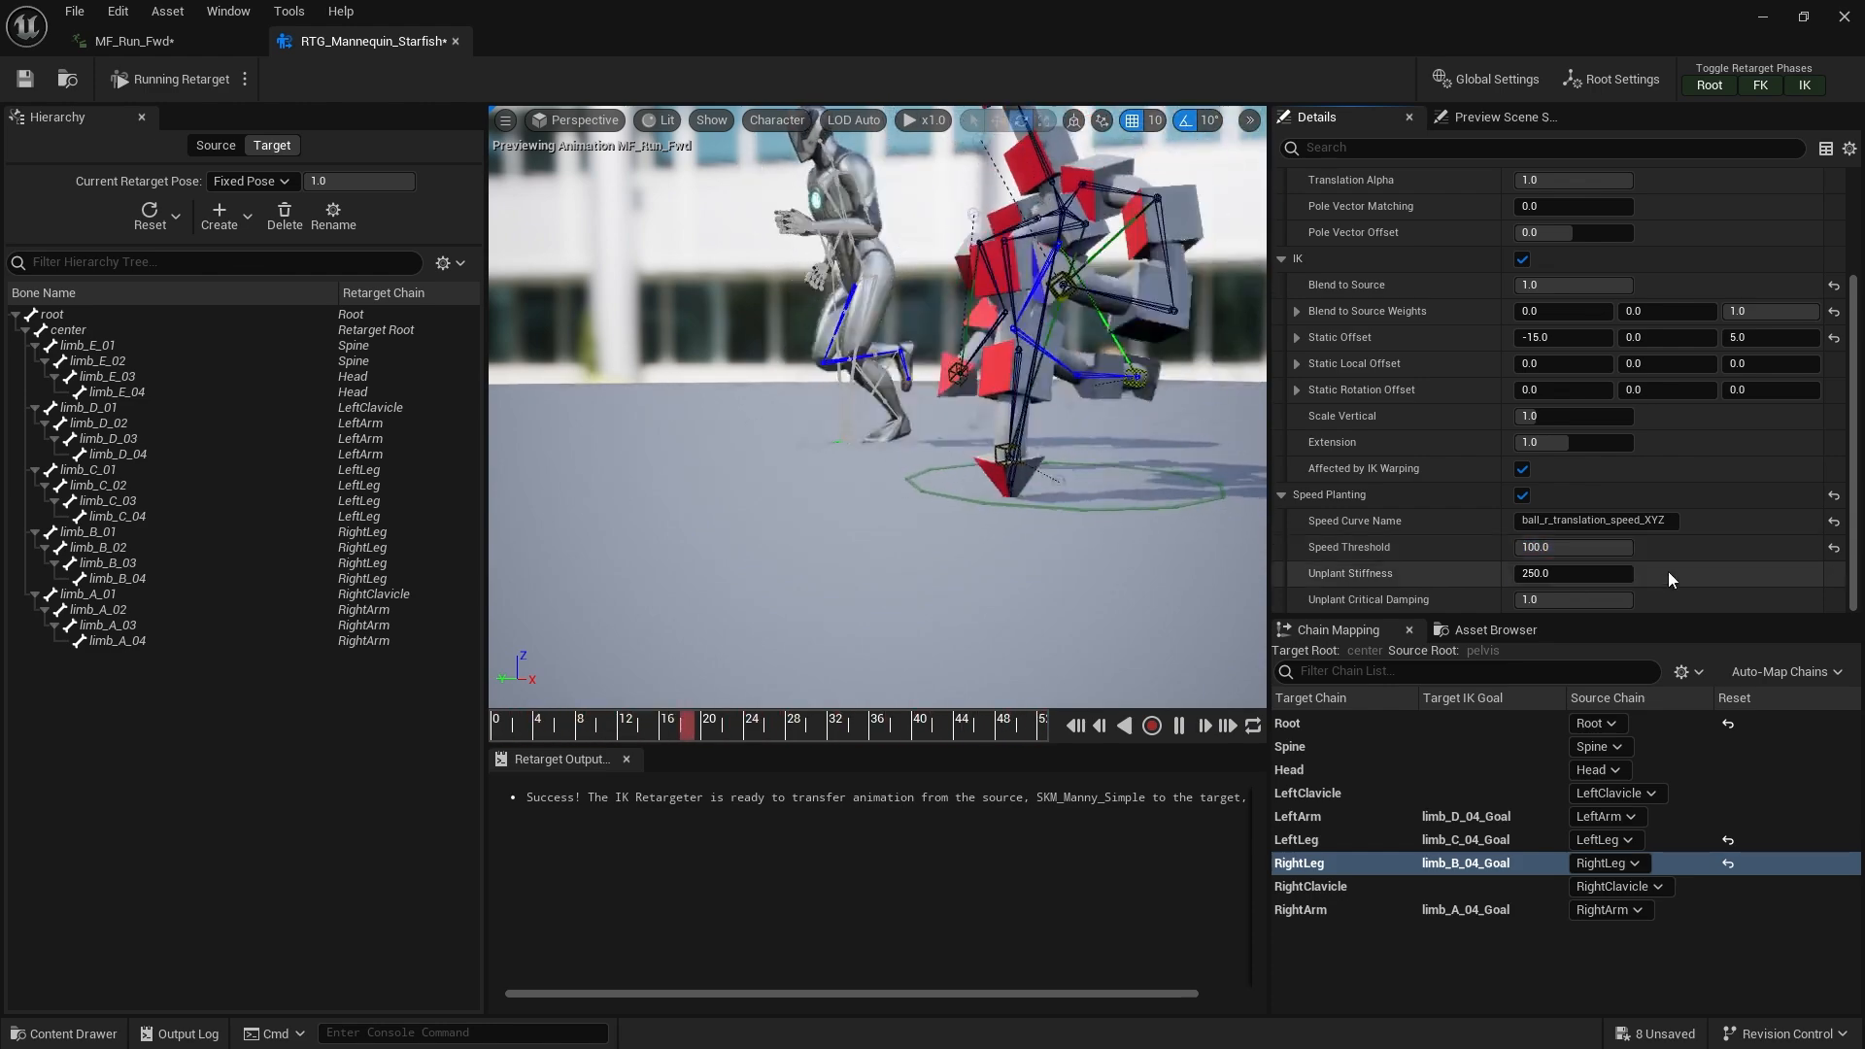
pyautogui.click(1832, 549)
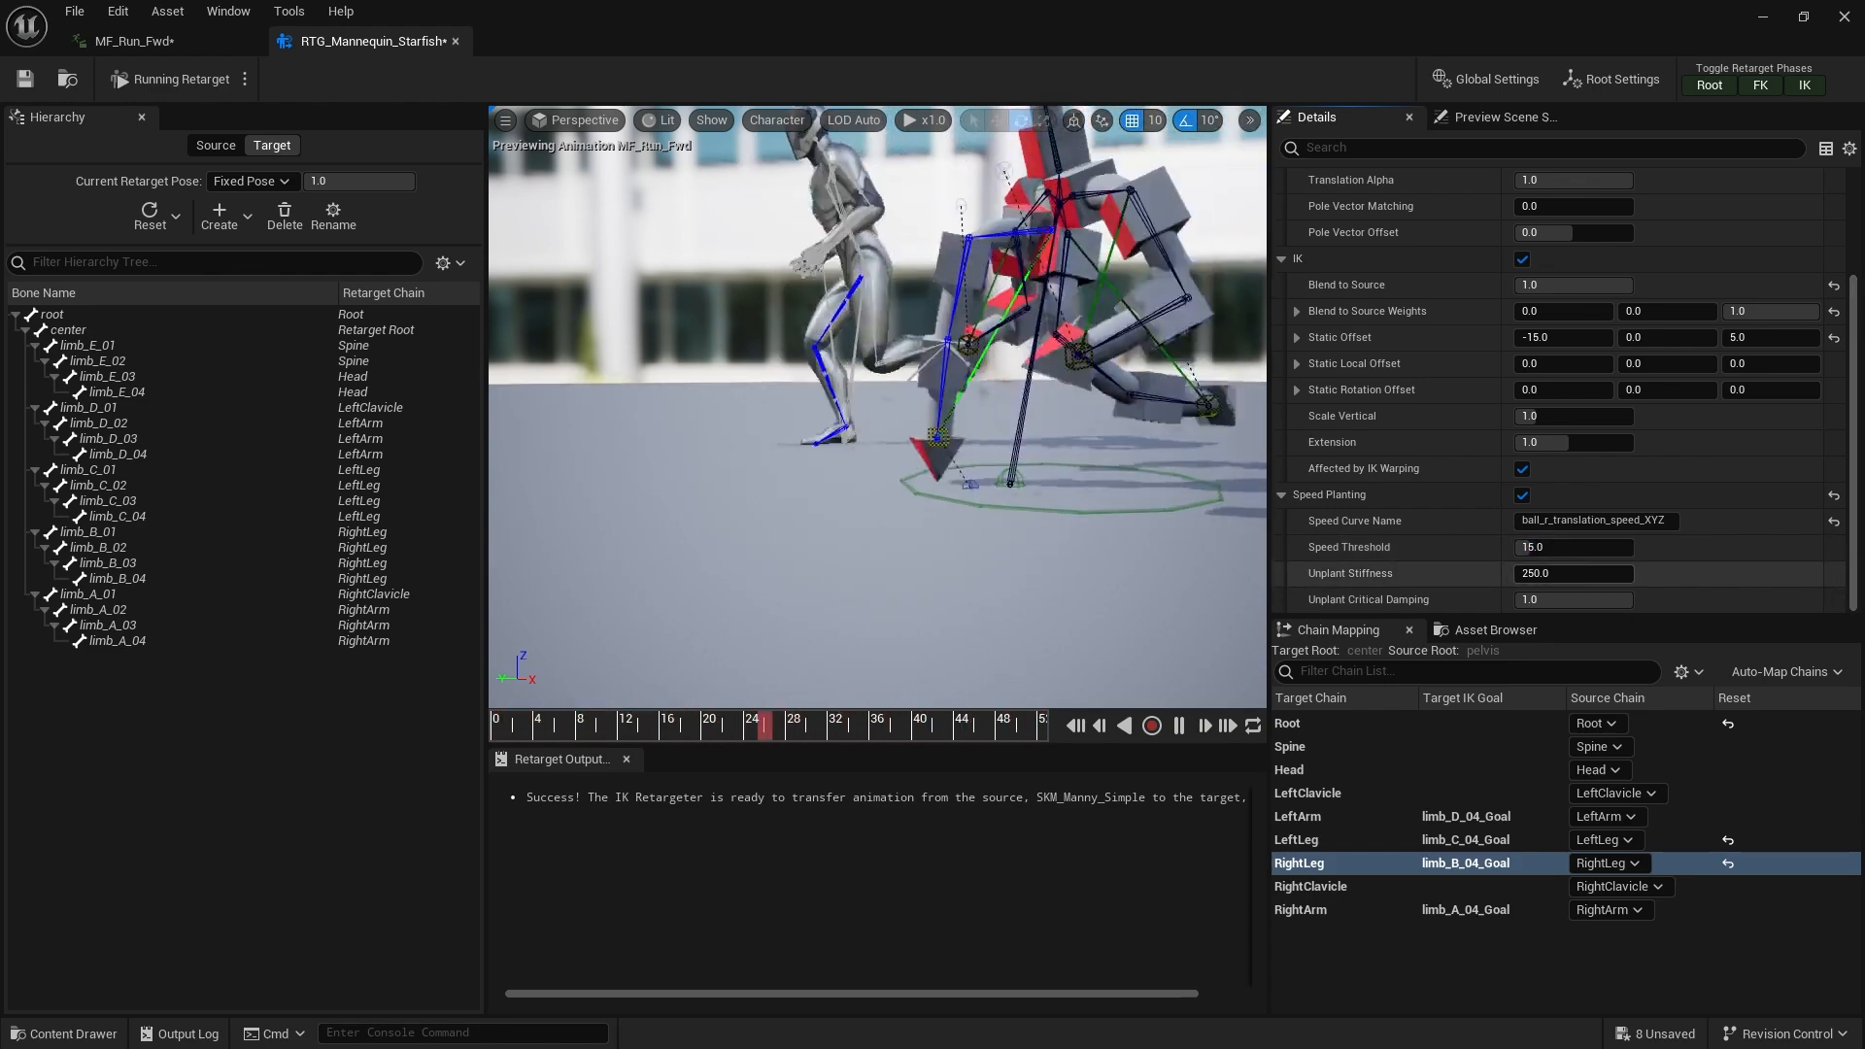
# Try an Unplant Critical Damping of 0 for the RightLeg chain, then reset it to default
pyautogui.moveTo(1571, 577); pyautogui.dragTo(1515, 601)
pyautogui.click(1833, 575)
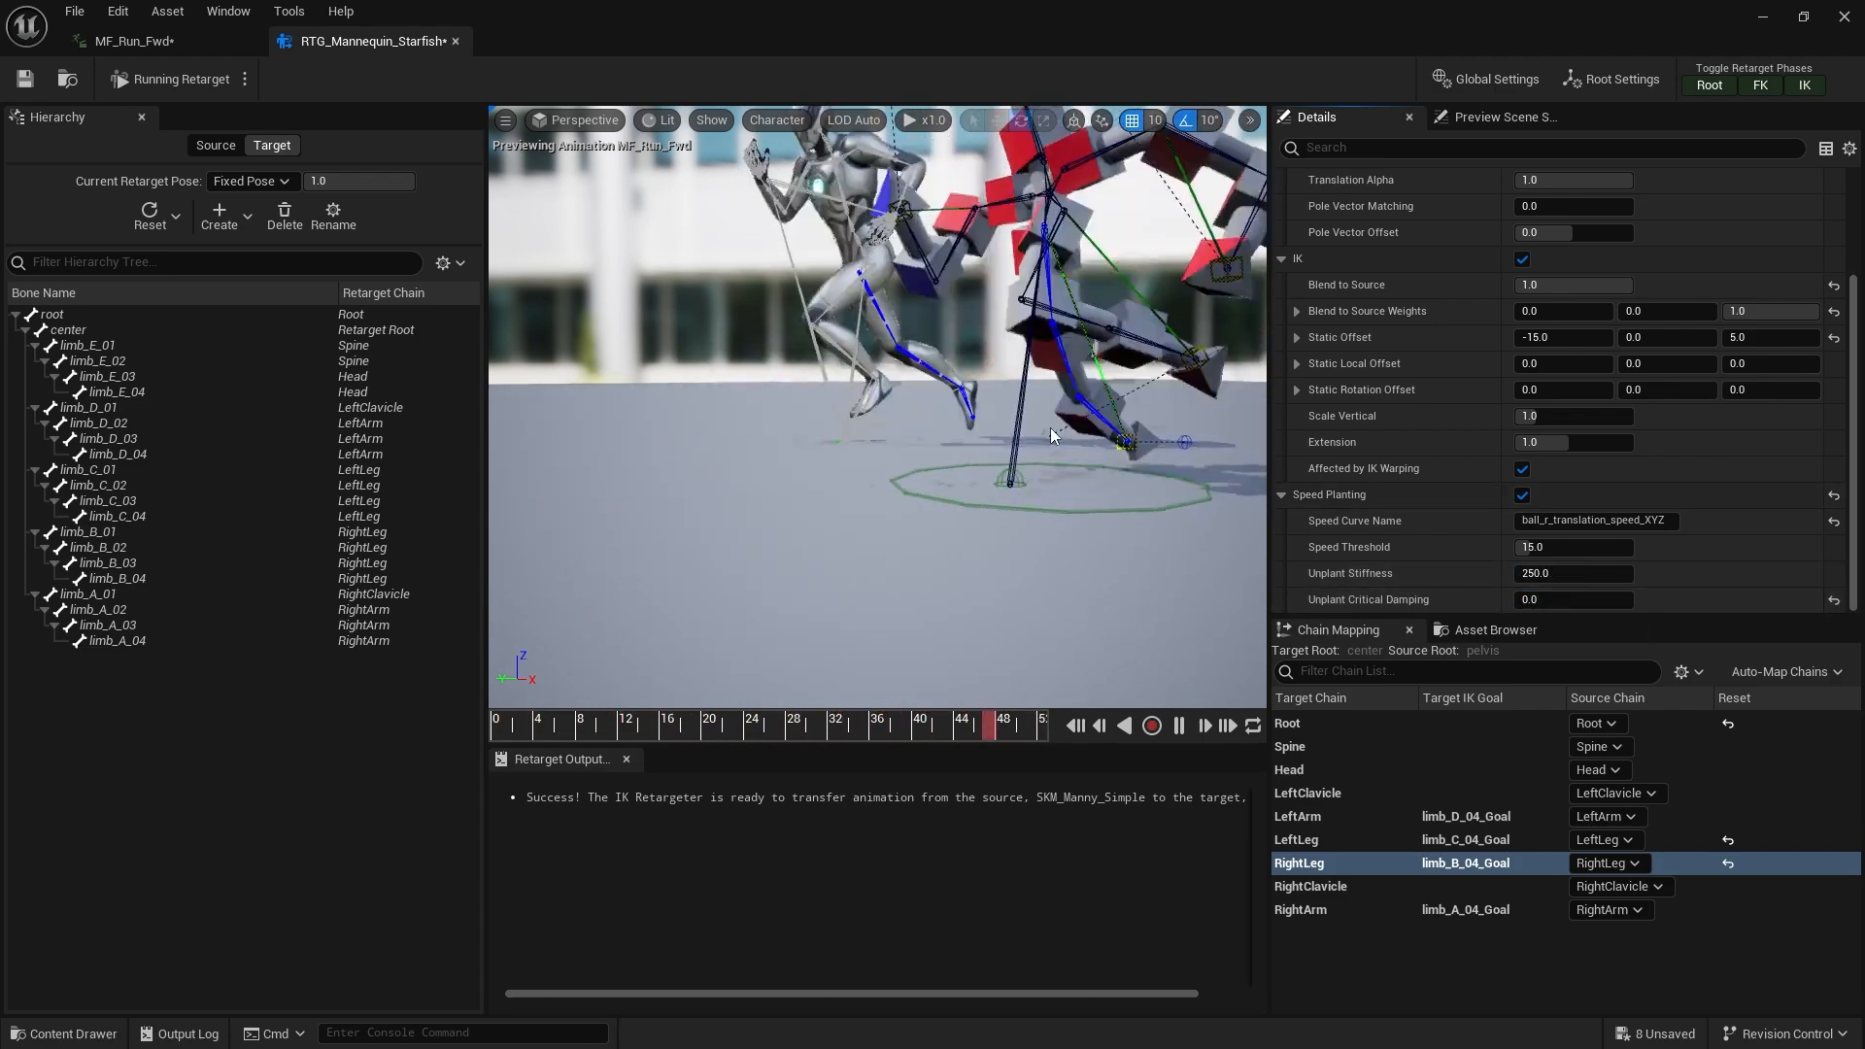
pyautogui.click(1832, 601)
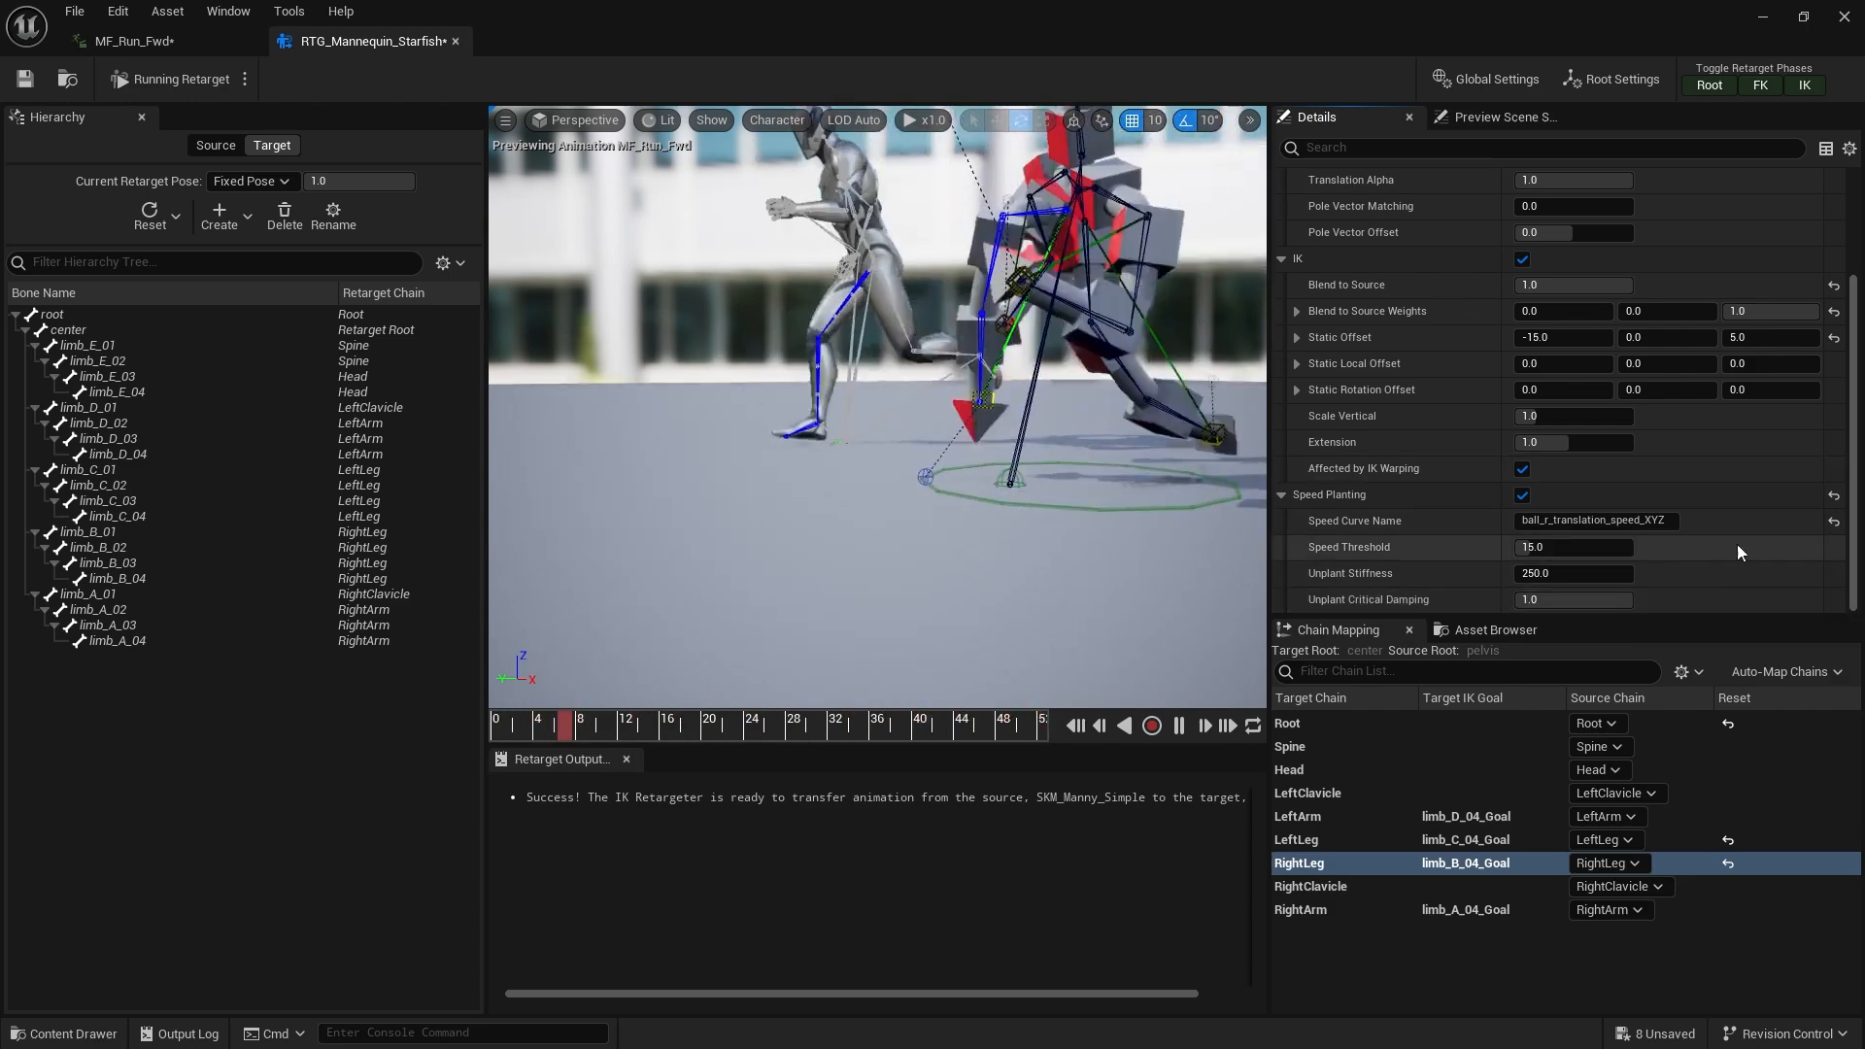
# Play the AnimationRetargeting level and fly past the retargeting example displays, then stop playing
pyautogui.scroll(3, 948, 481)
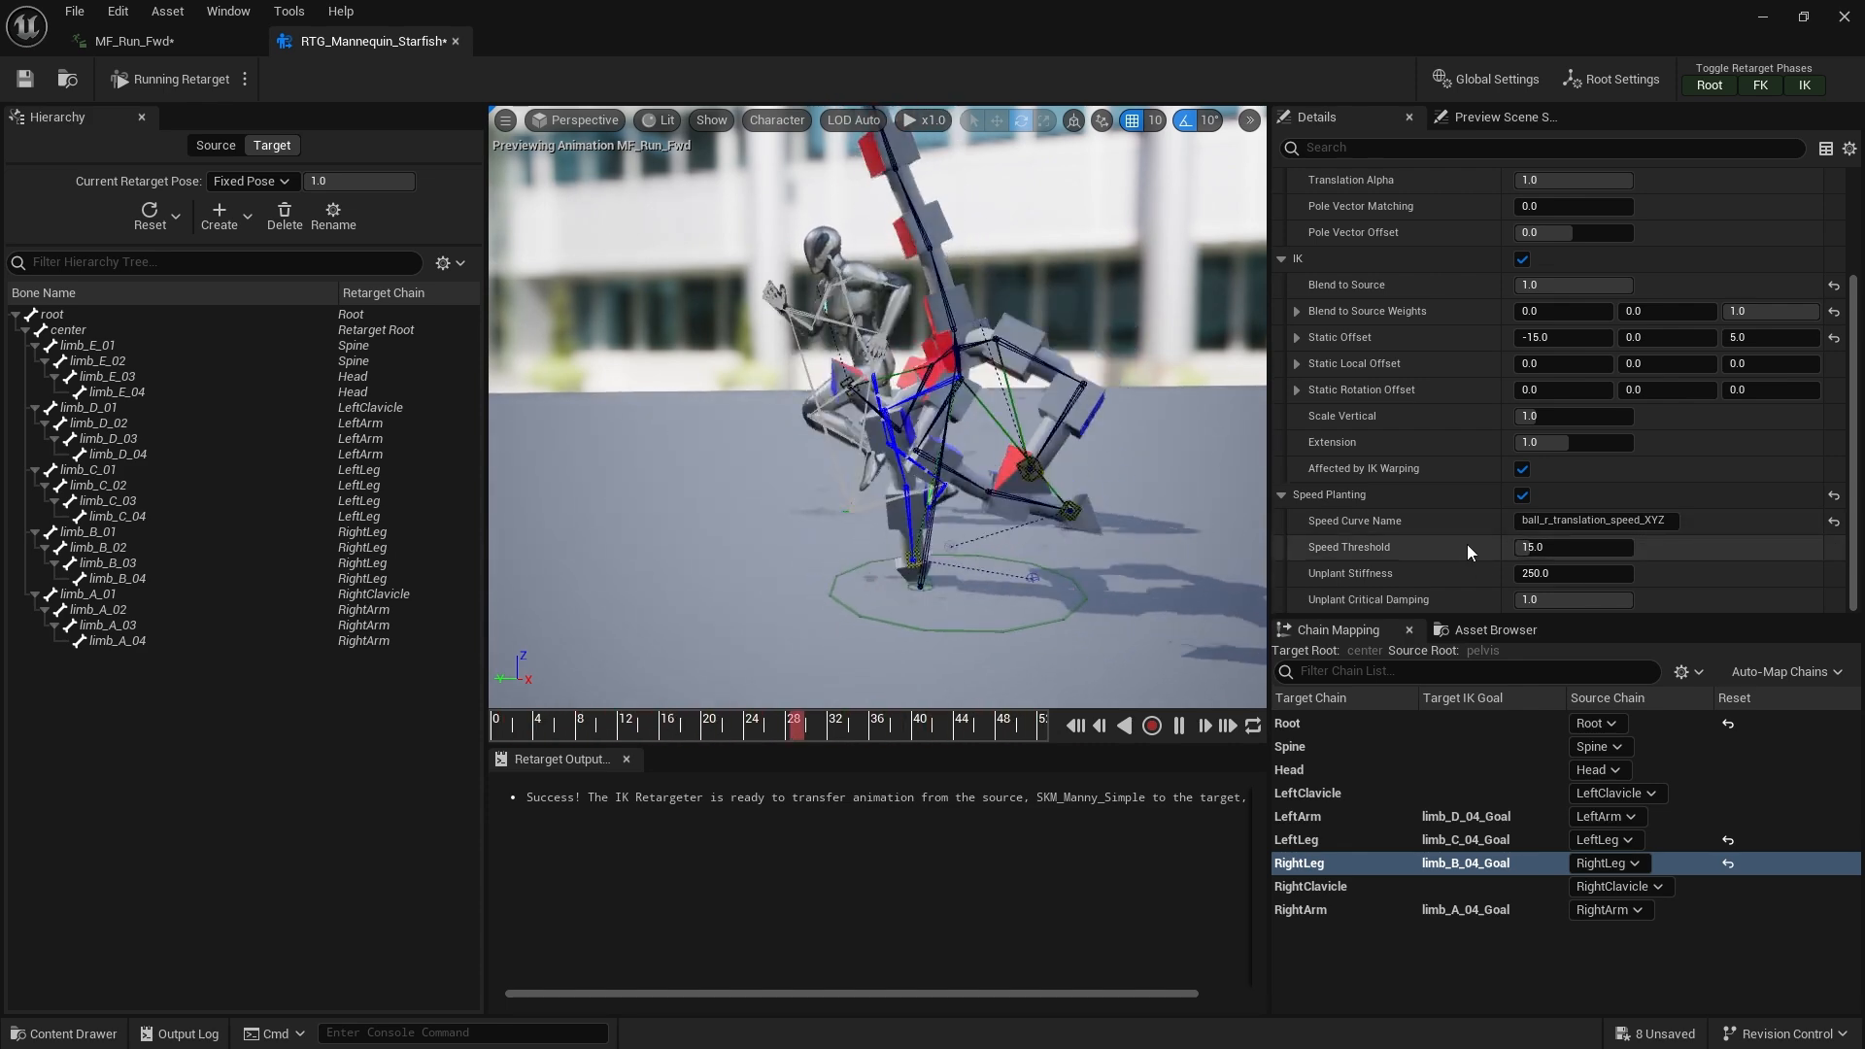
pyautogui.click(212, 42)
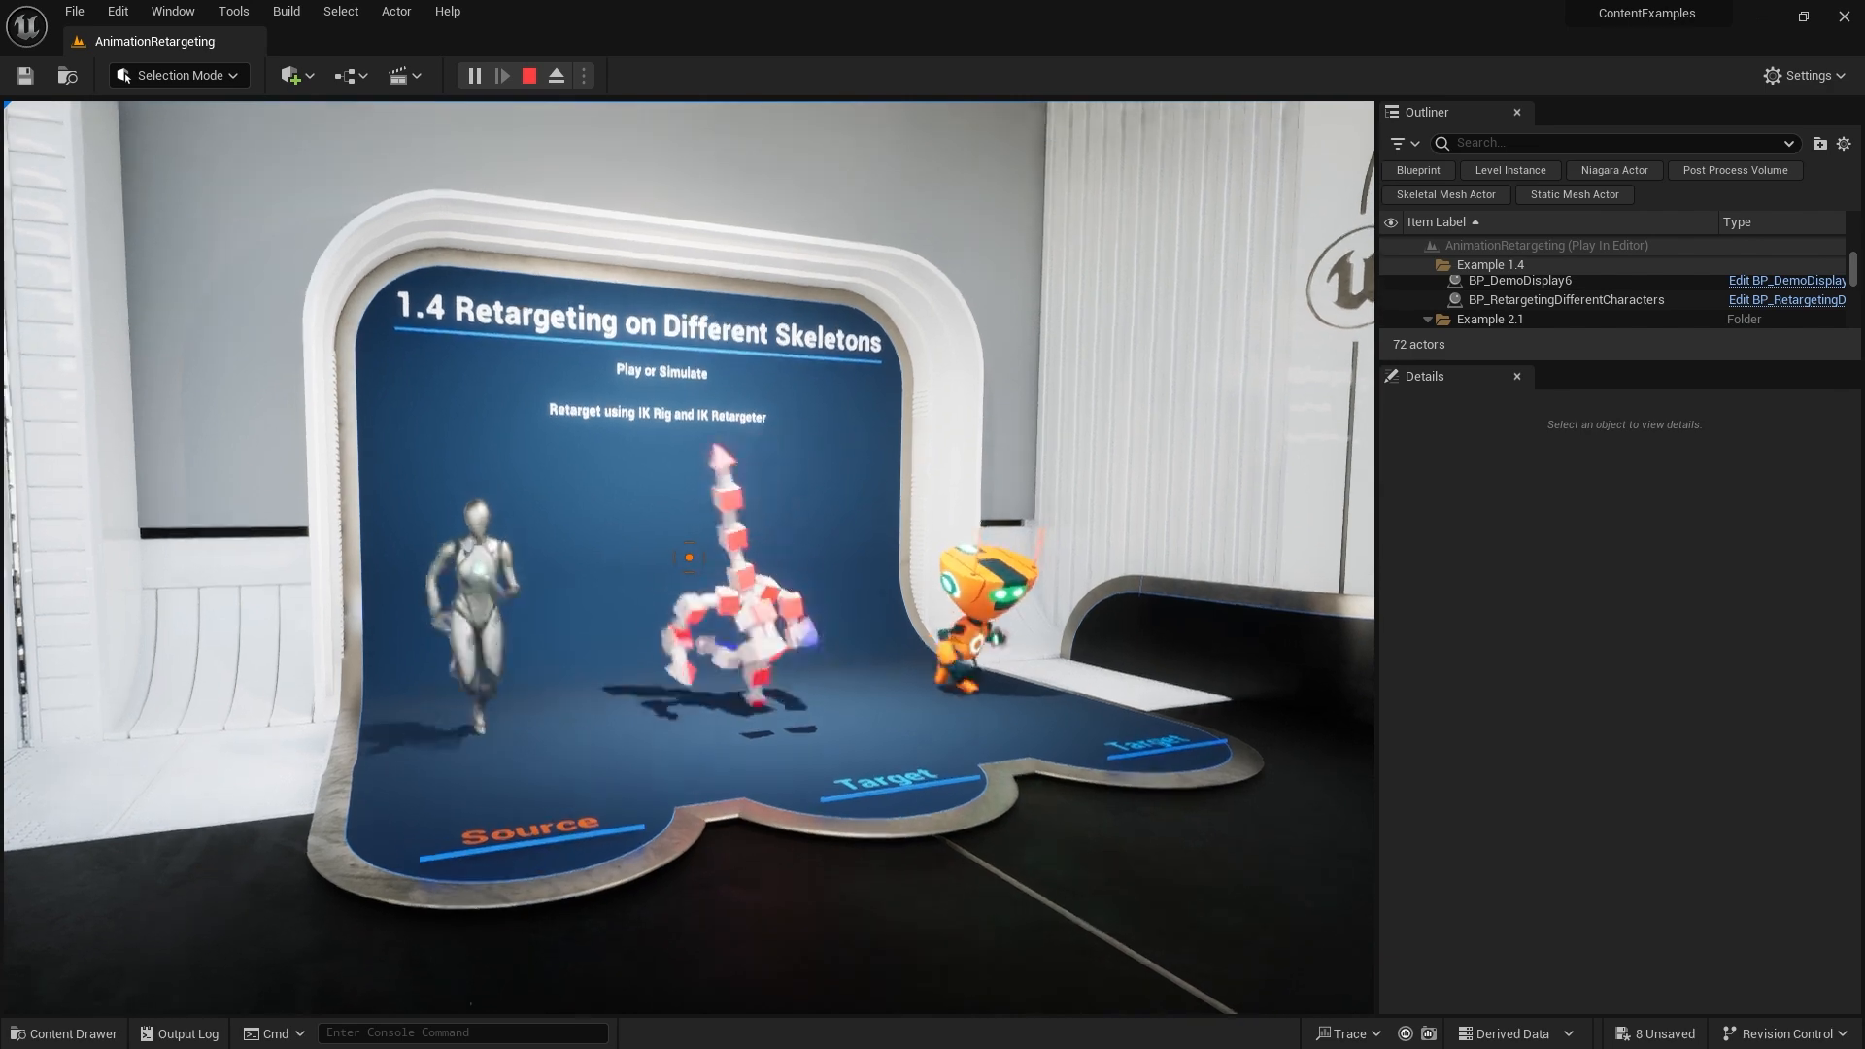
pyautogui.press('s')
pyautogui.press('w')
pyautogui.press('s')
pyautogui.press('w')
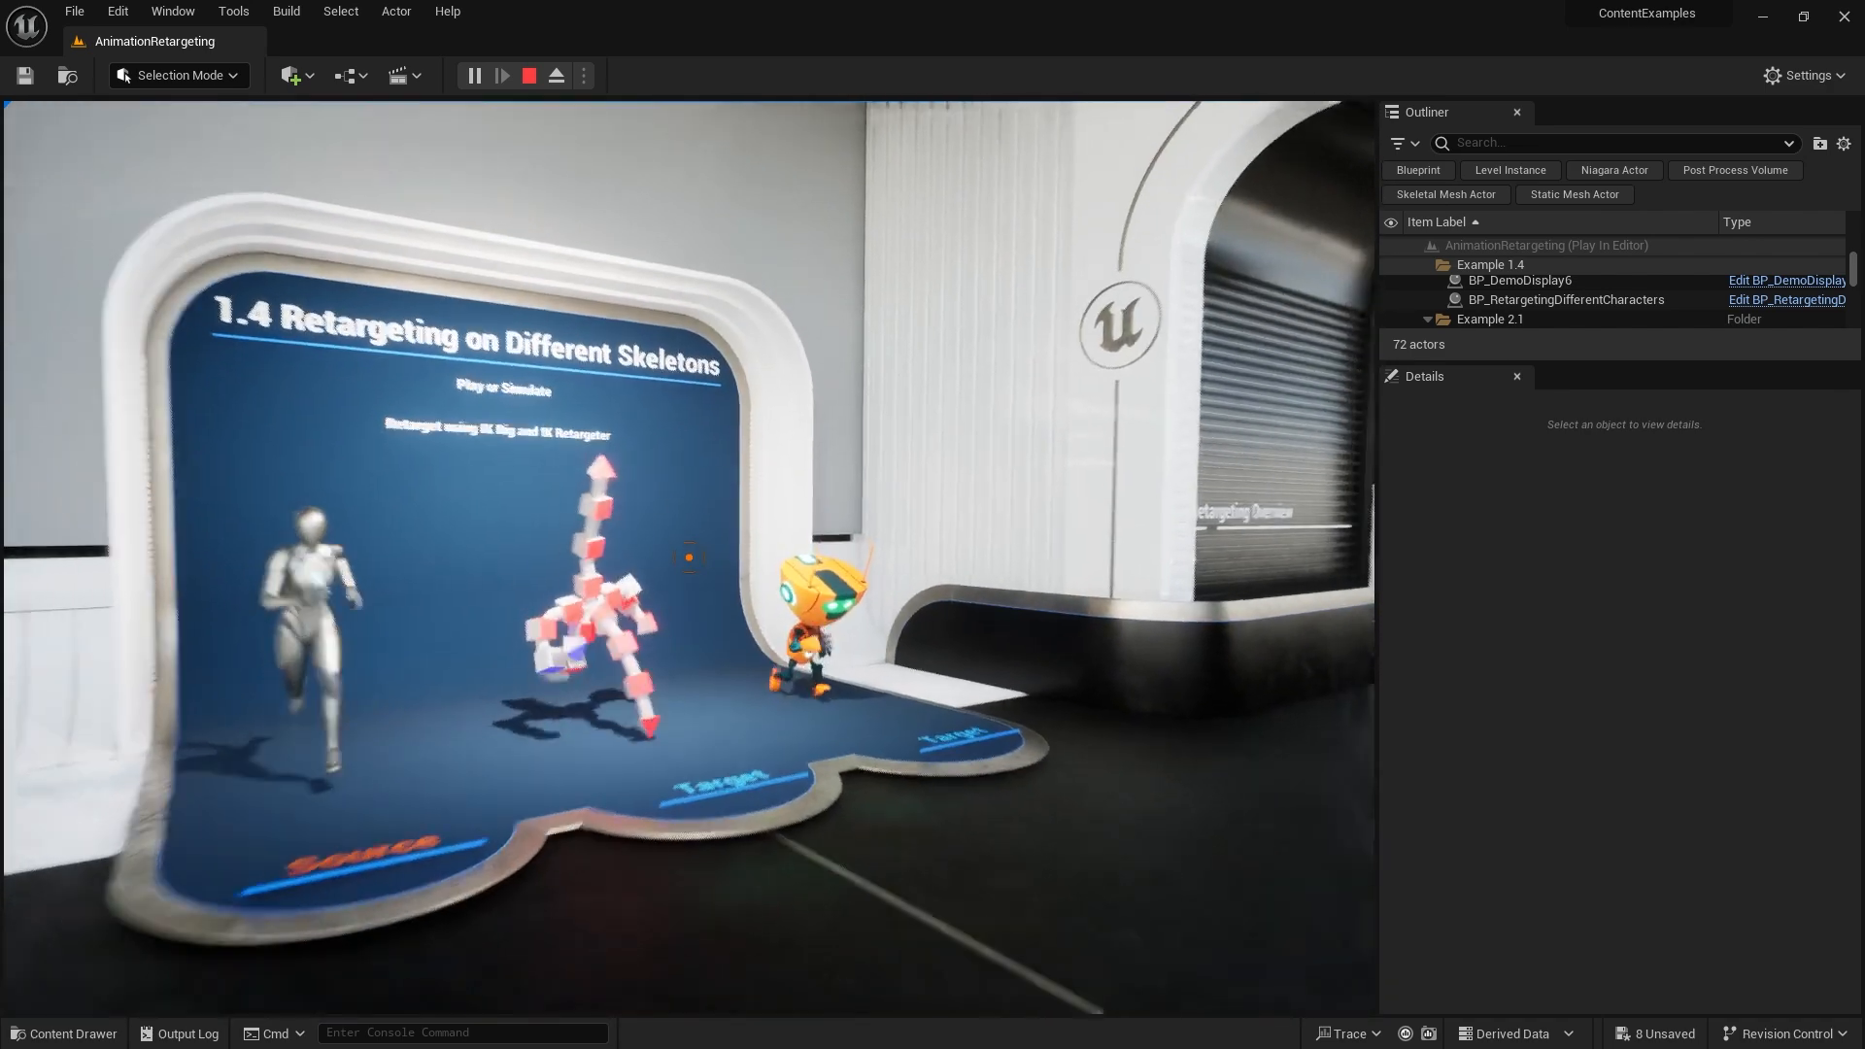
pyautogui.press('s')
pyautogui.press('w')
pyautogui.press('s')
pyautogui.press('w')
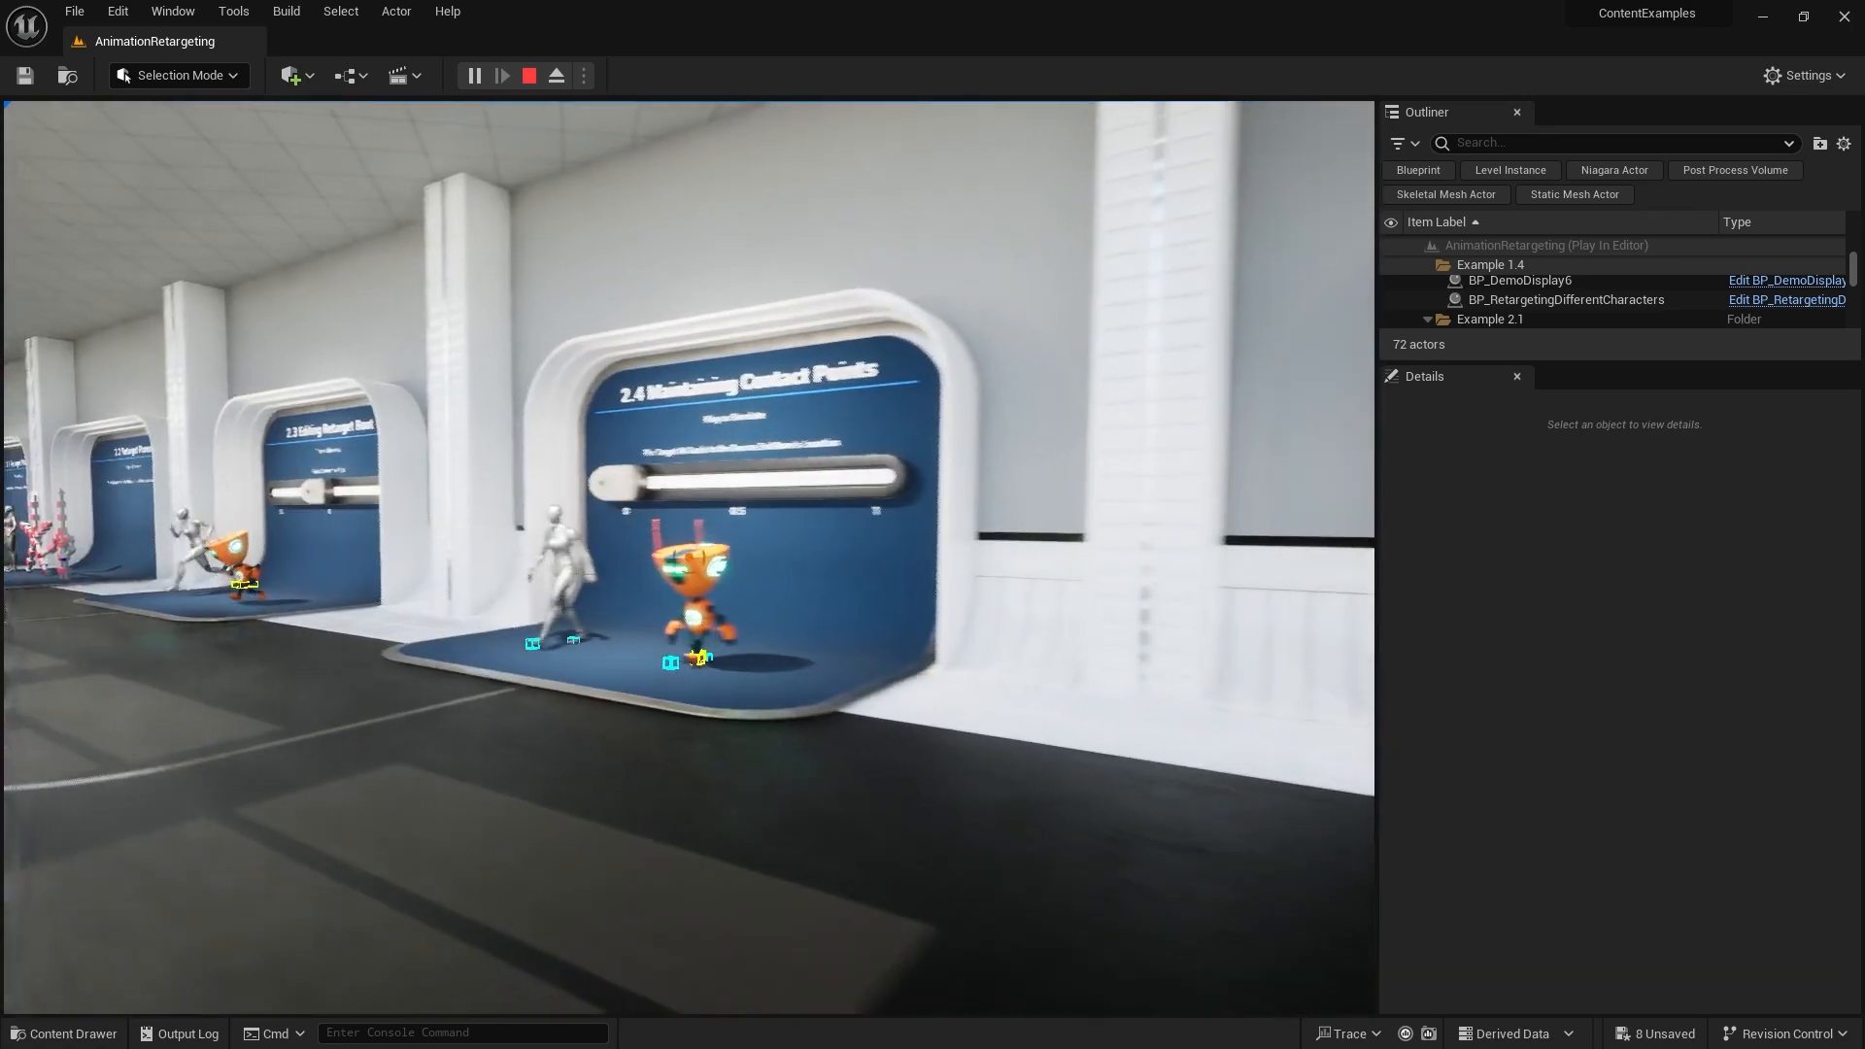
pyautogui.press('a')
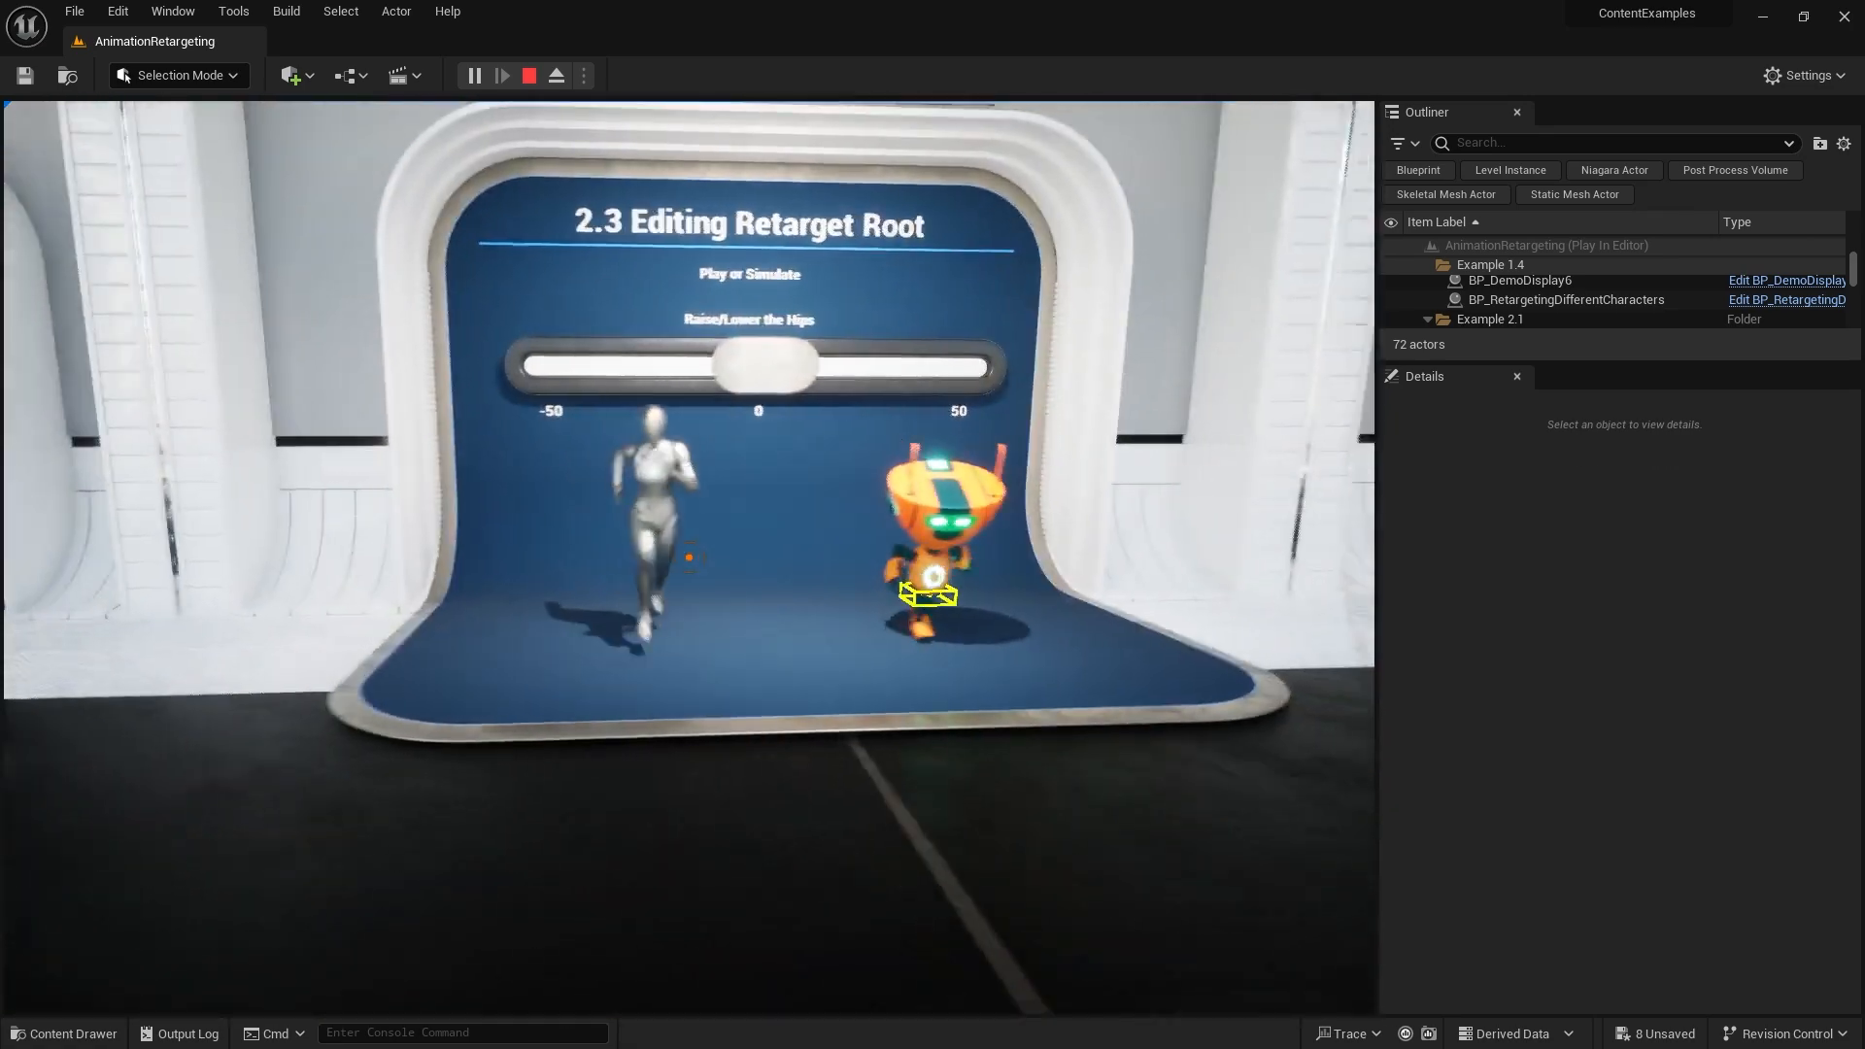
pyautogui.press('a')
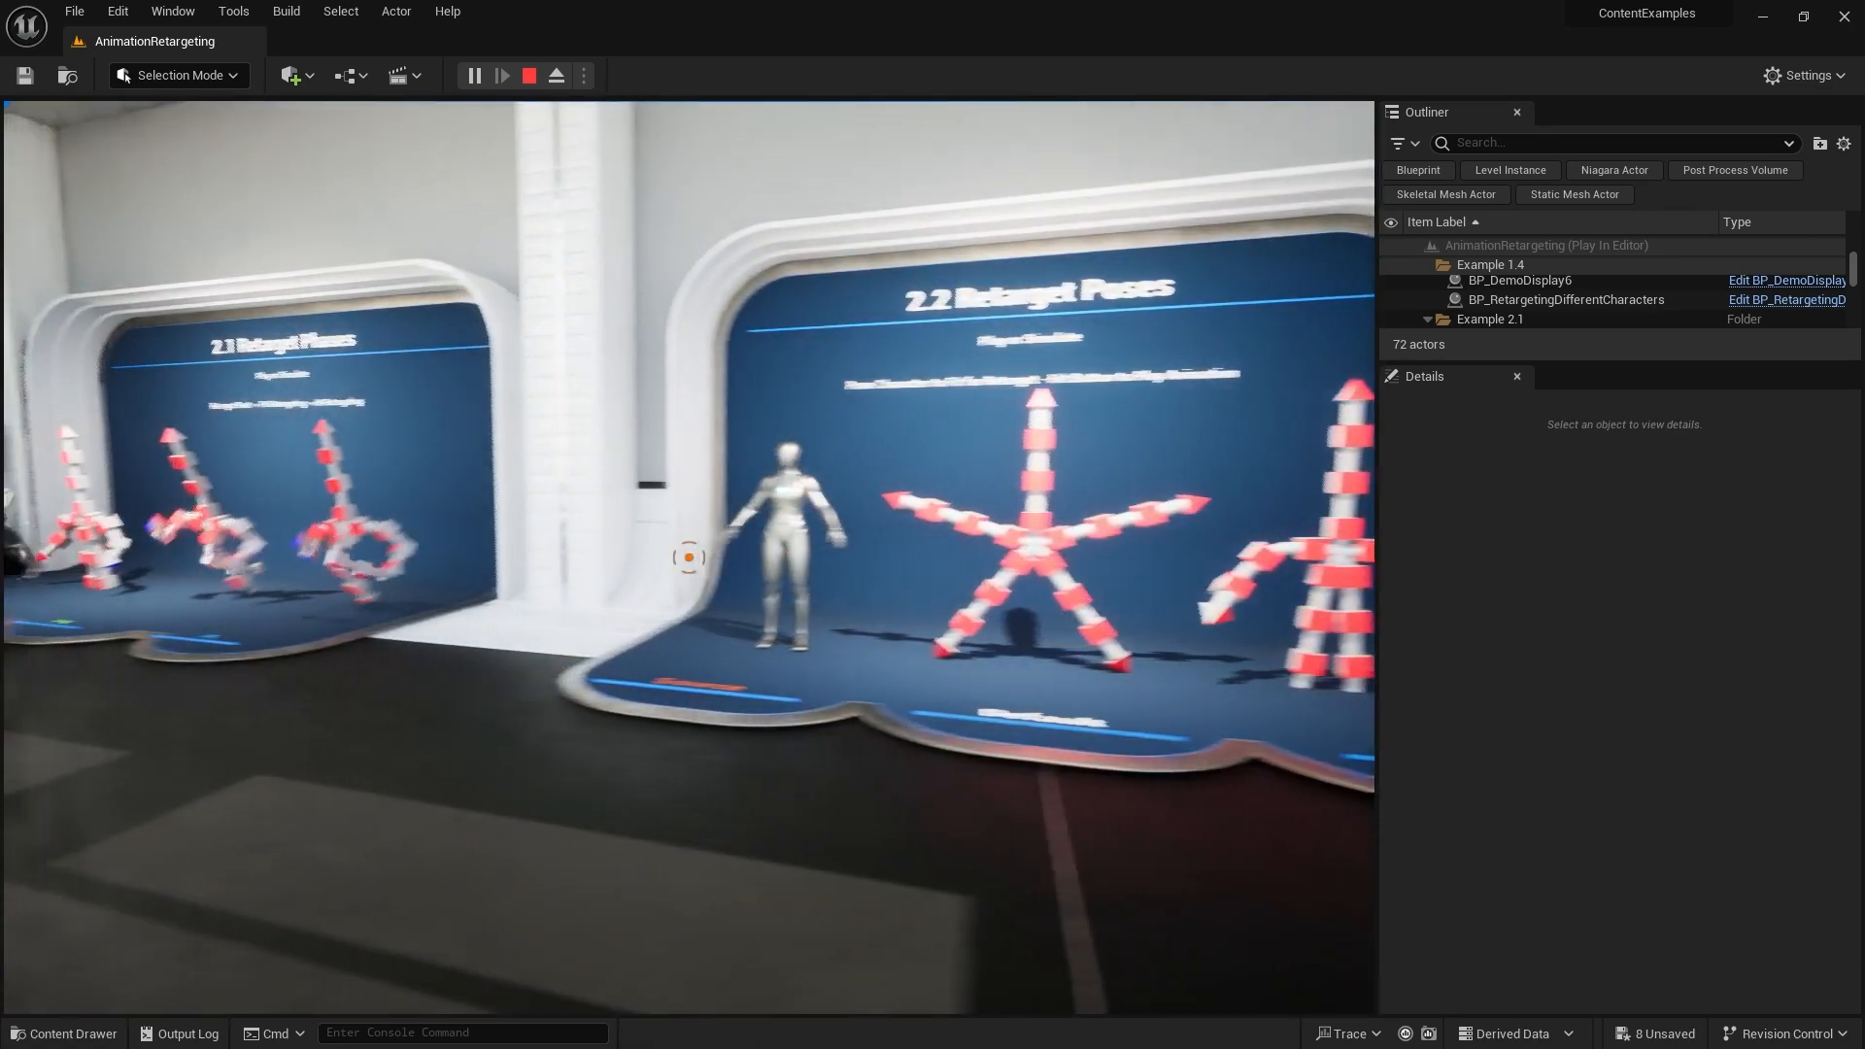
pyautogui.press('a')
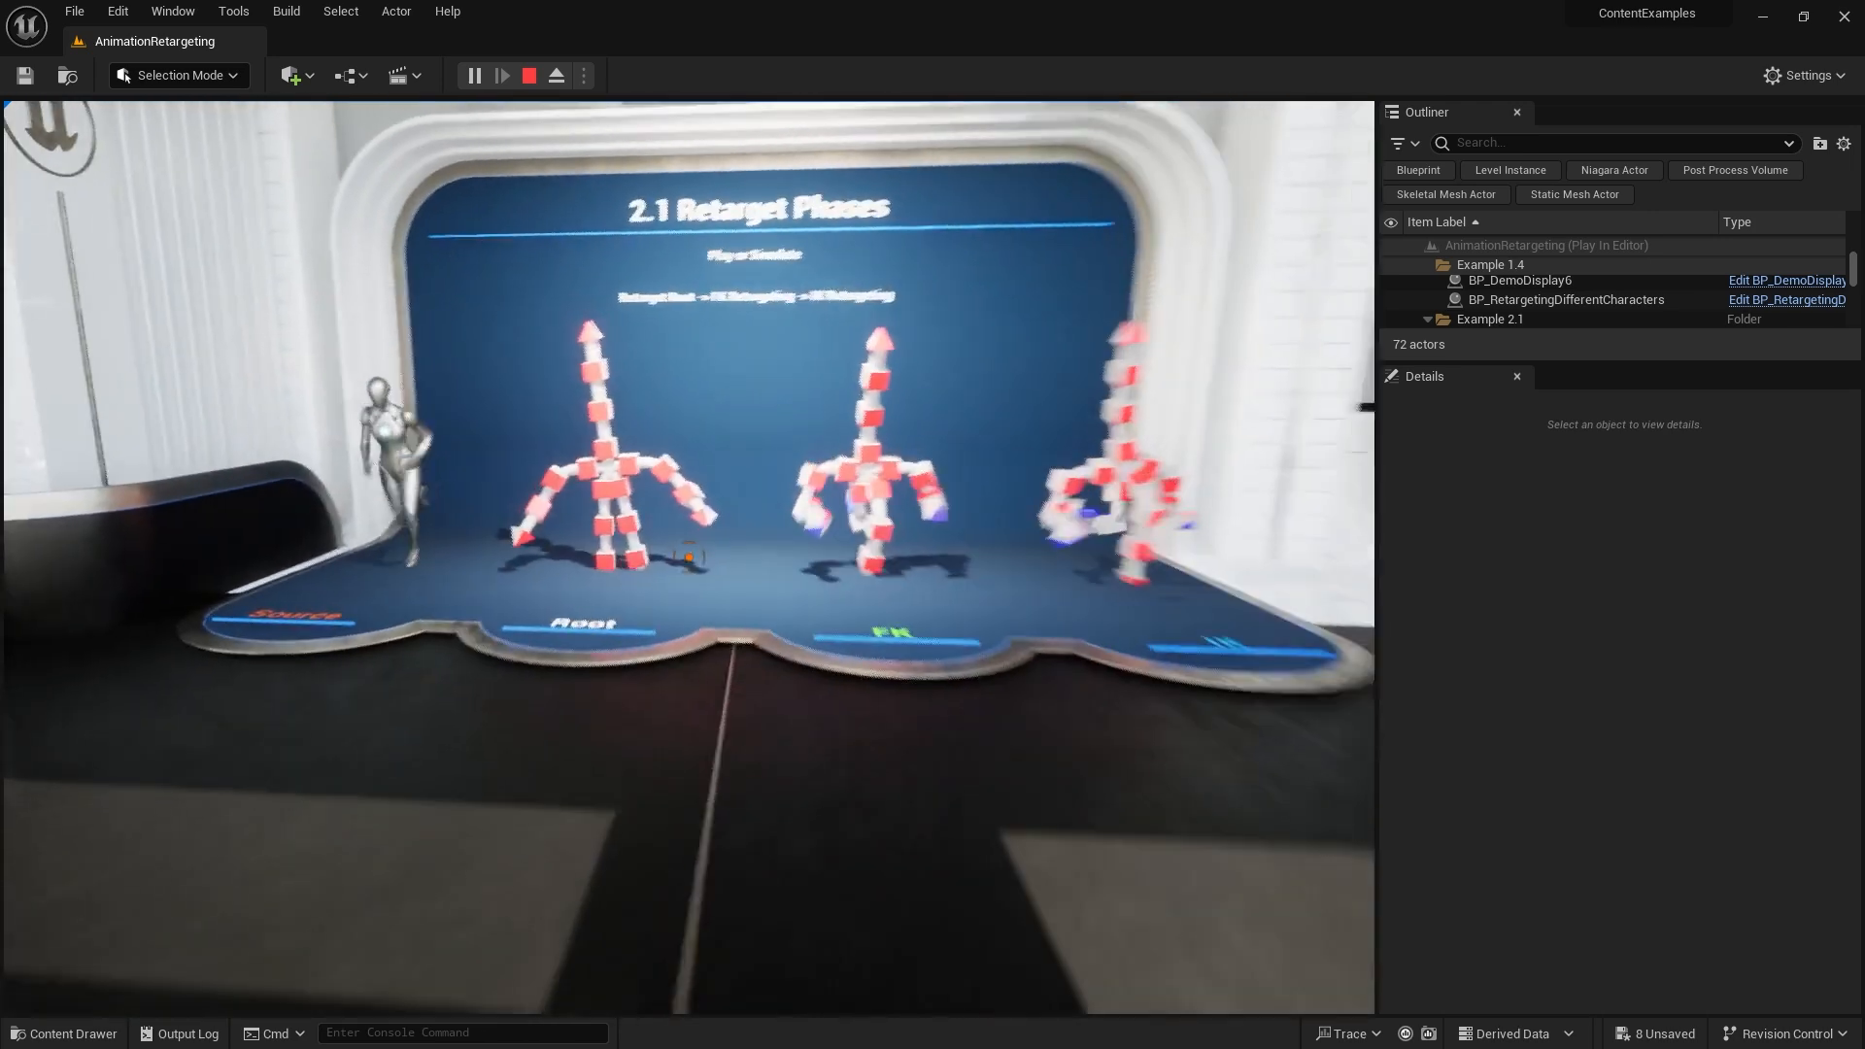
pyautogui.press('w')
pyautogui.press('s')
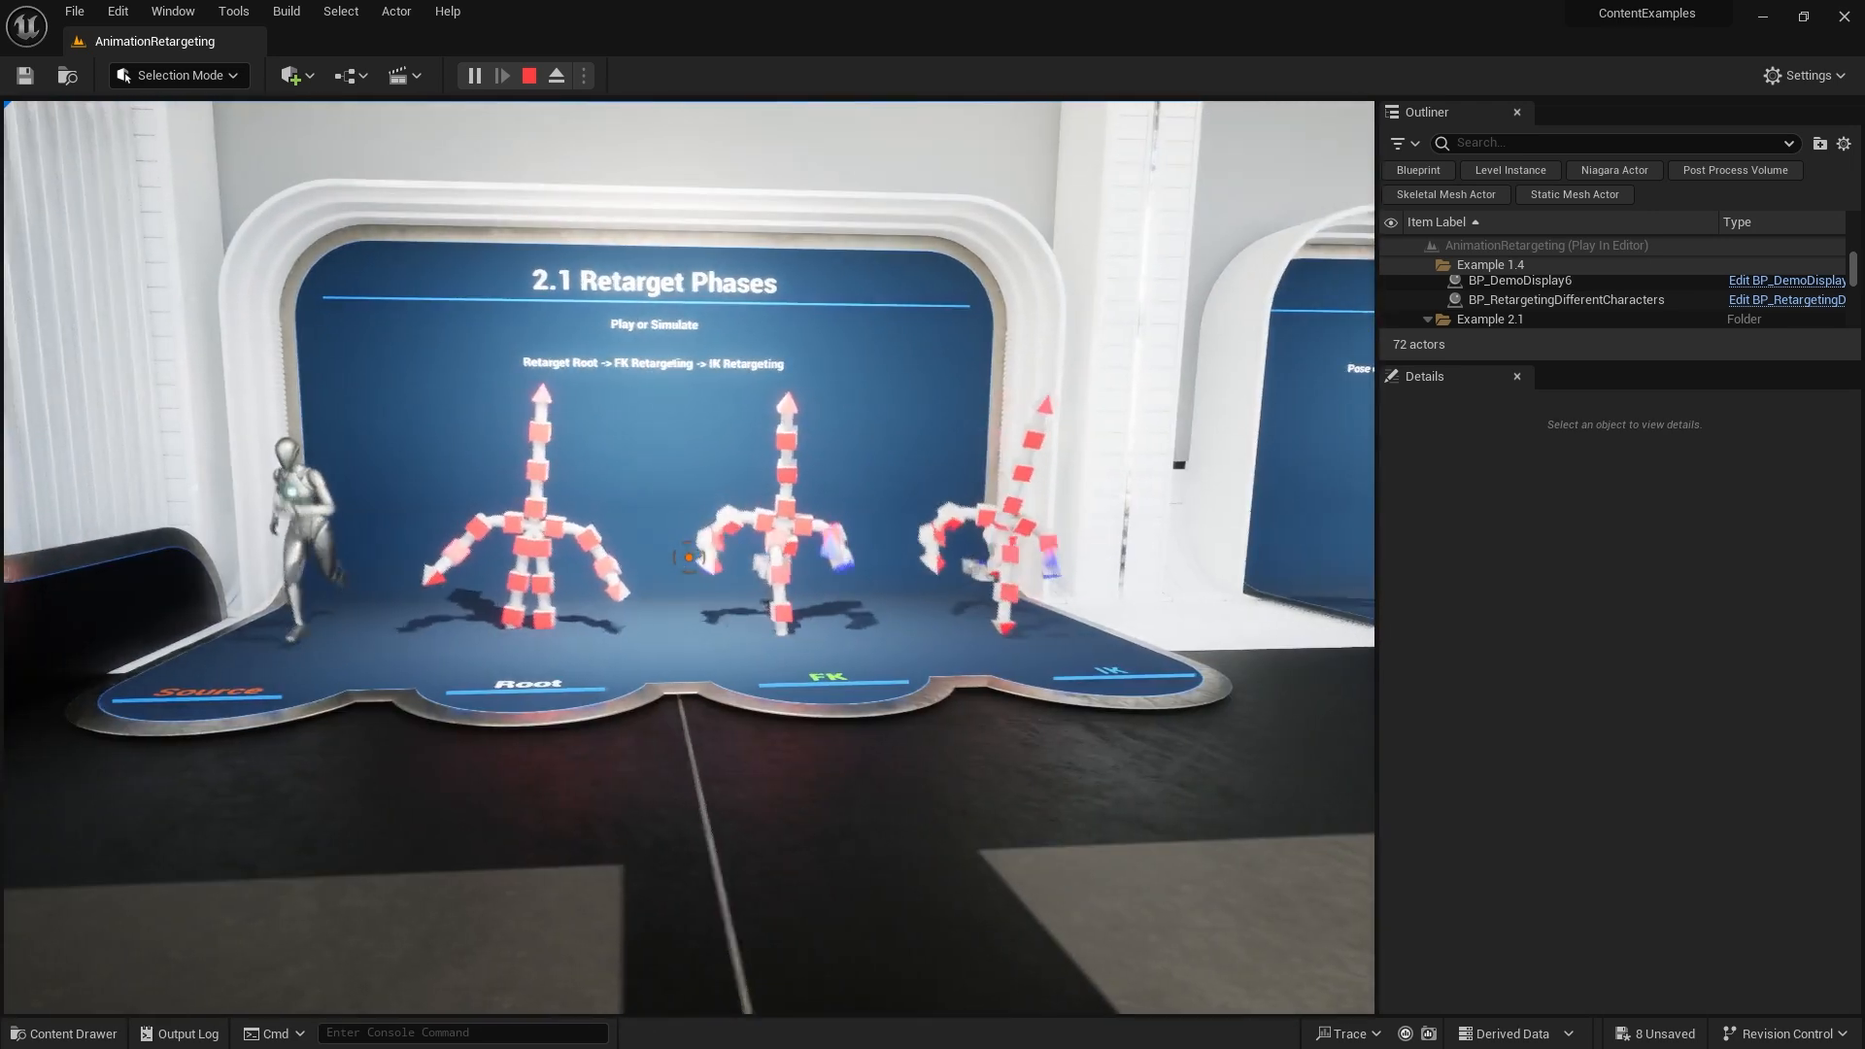
pyautogui.press('a')
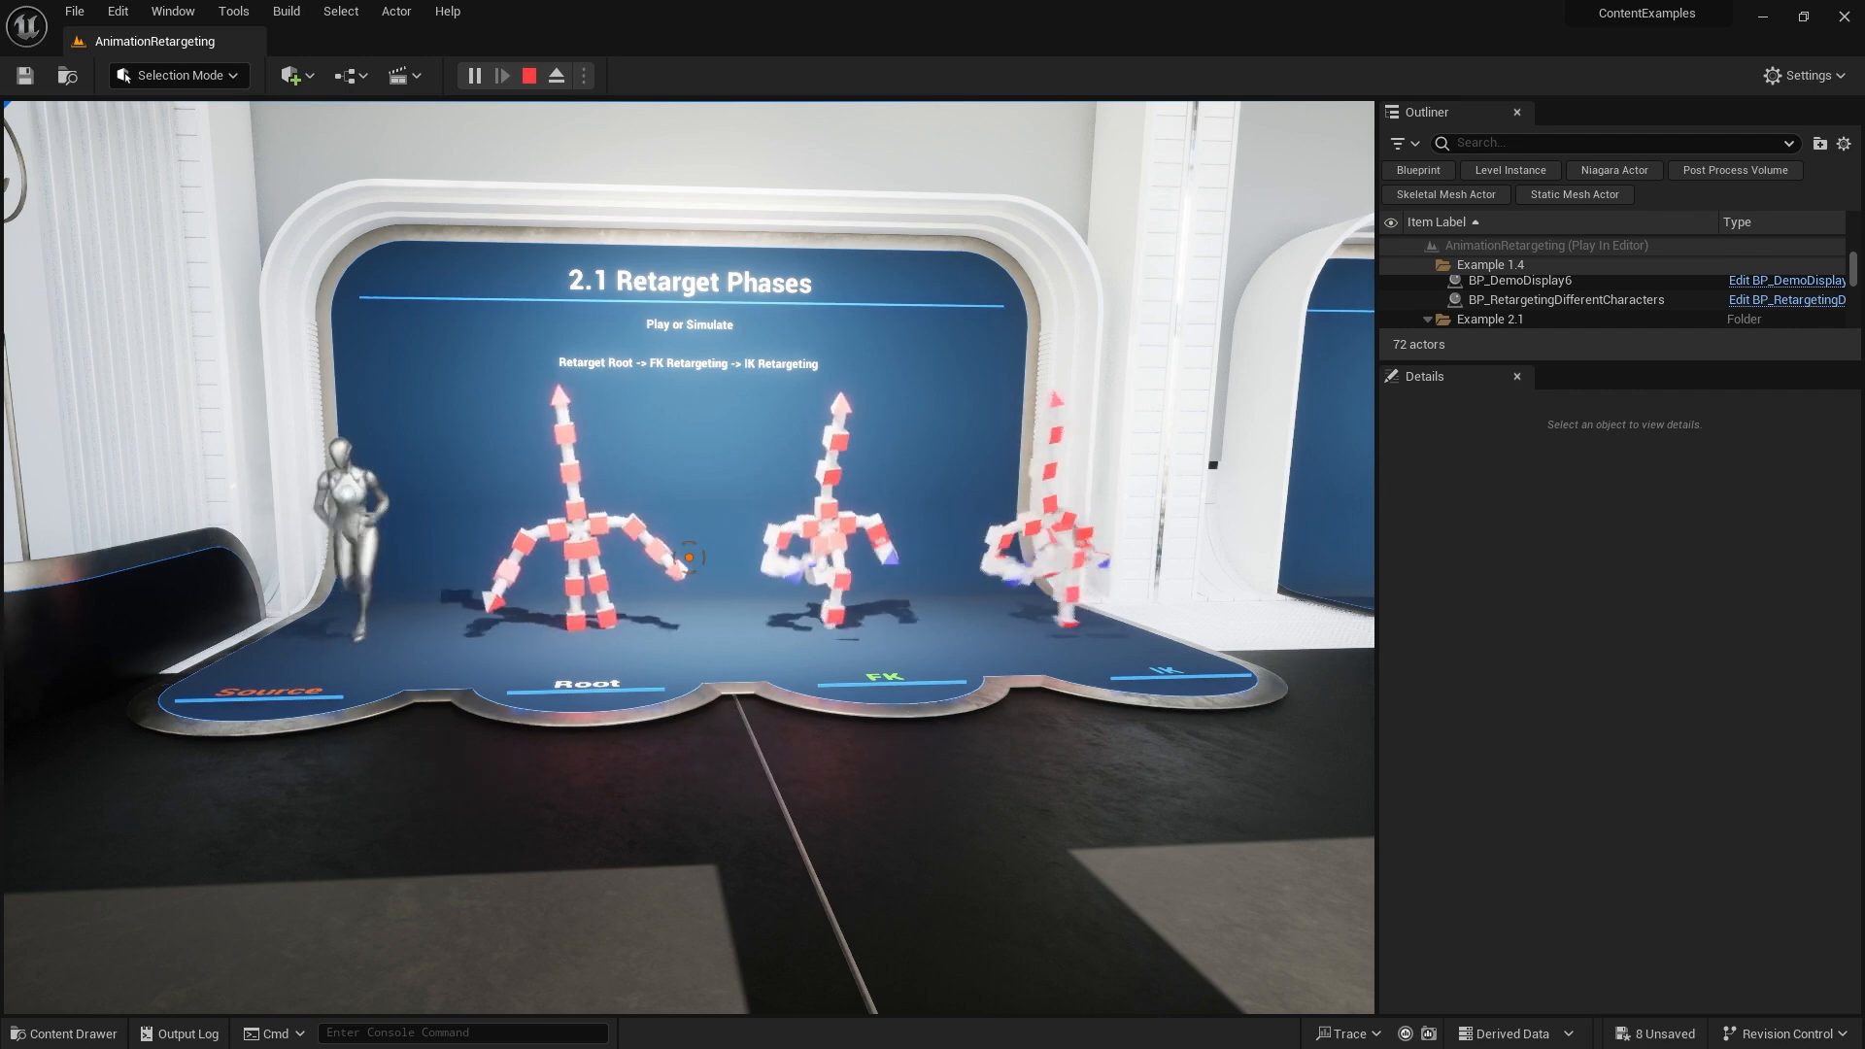
pyautogui.press('a')
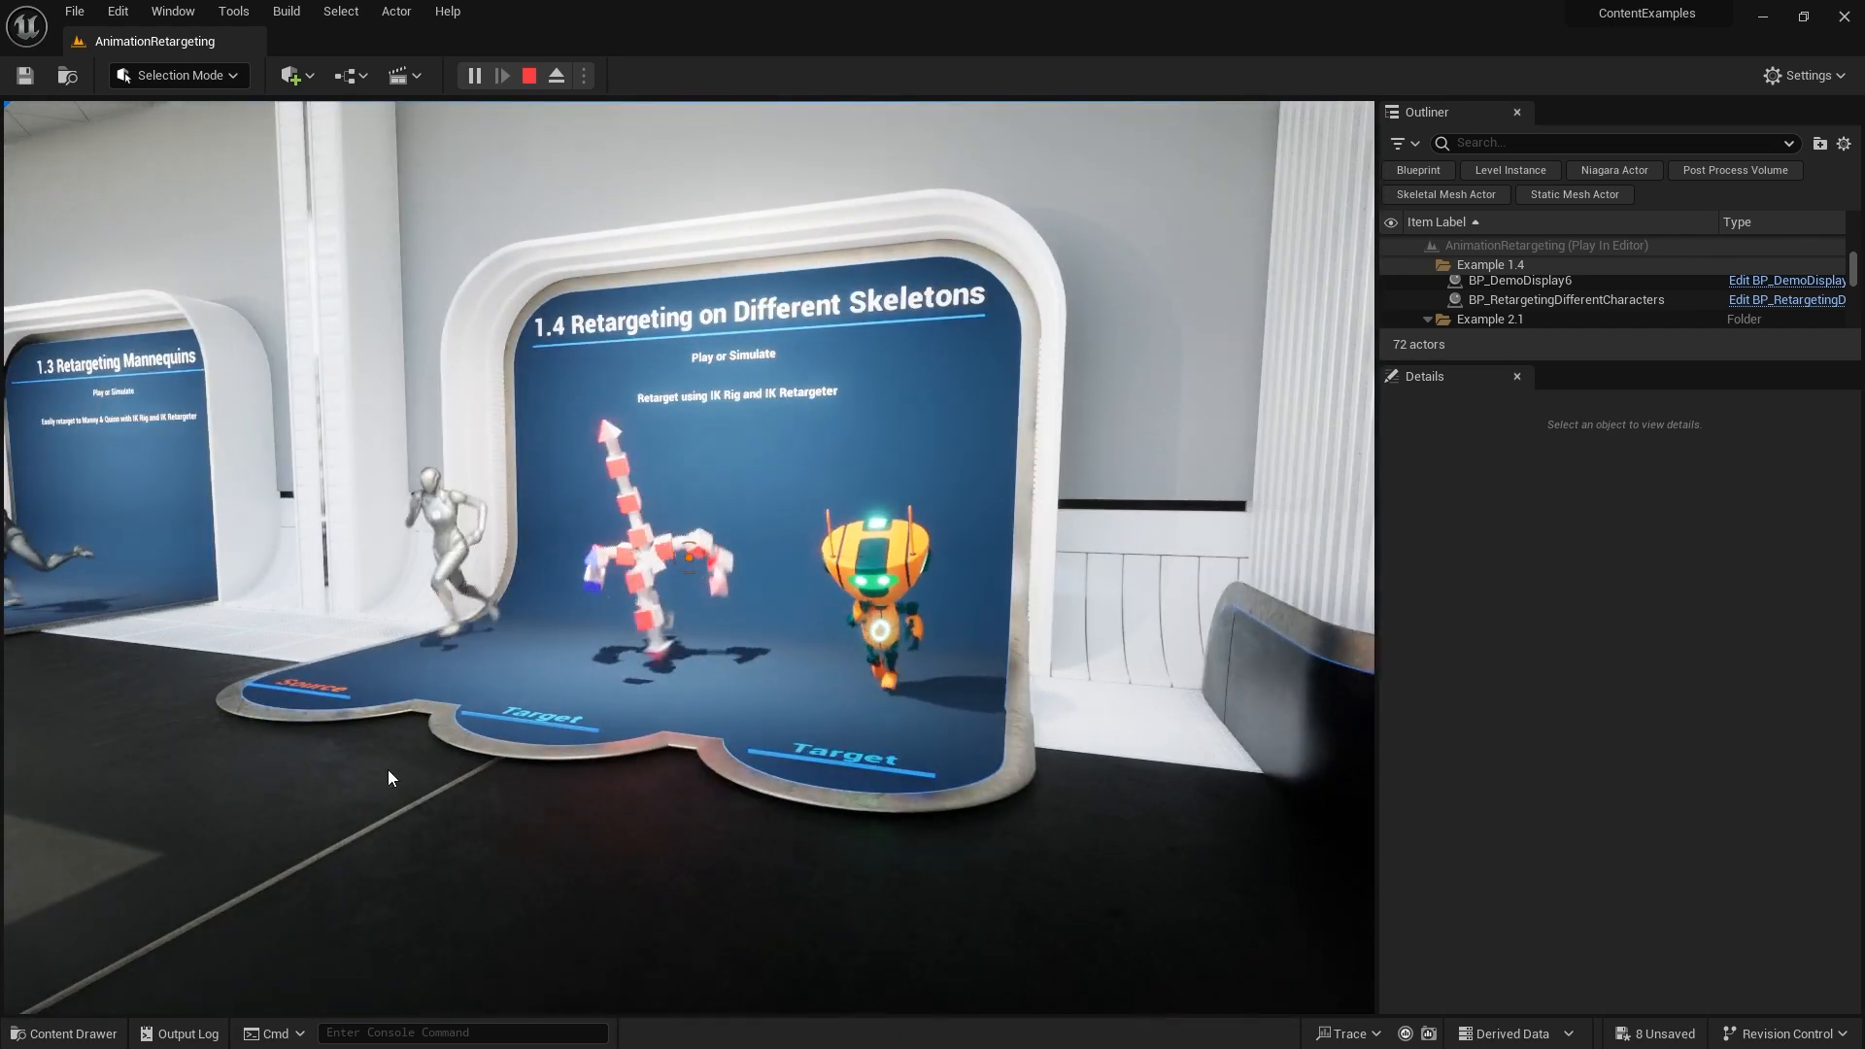
pyautogui.press('Escape')
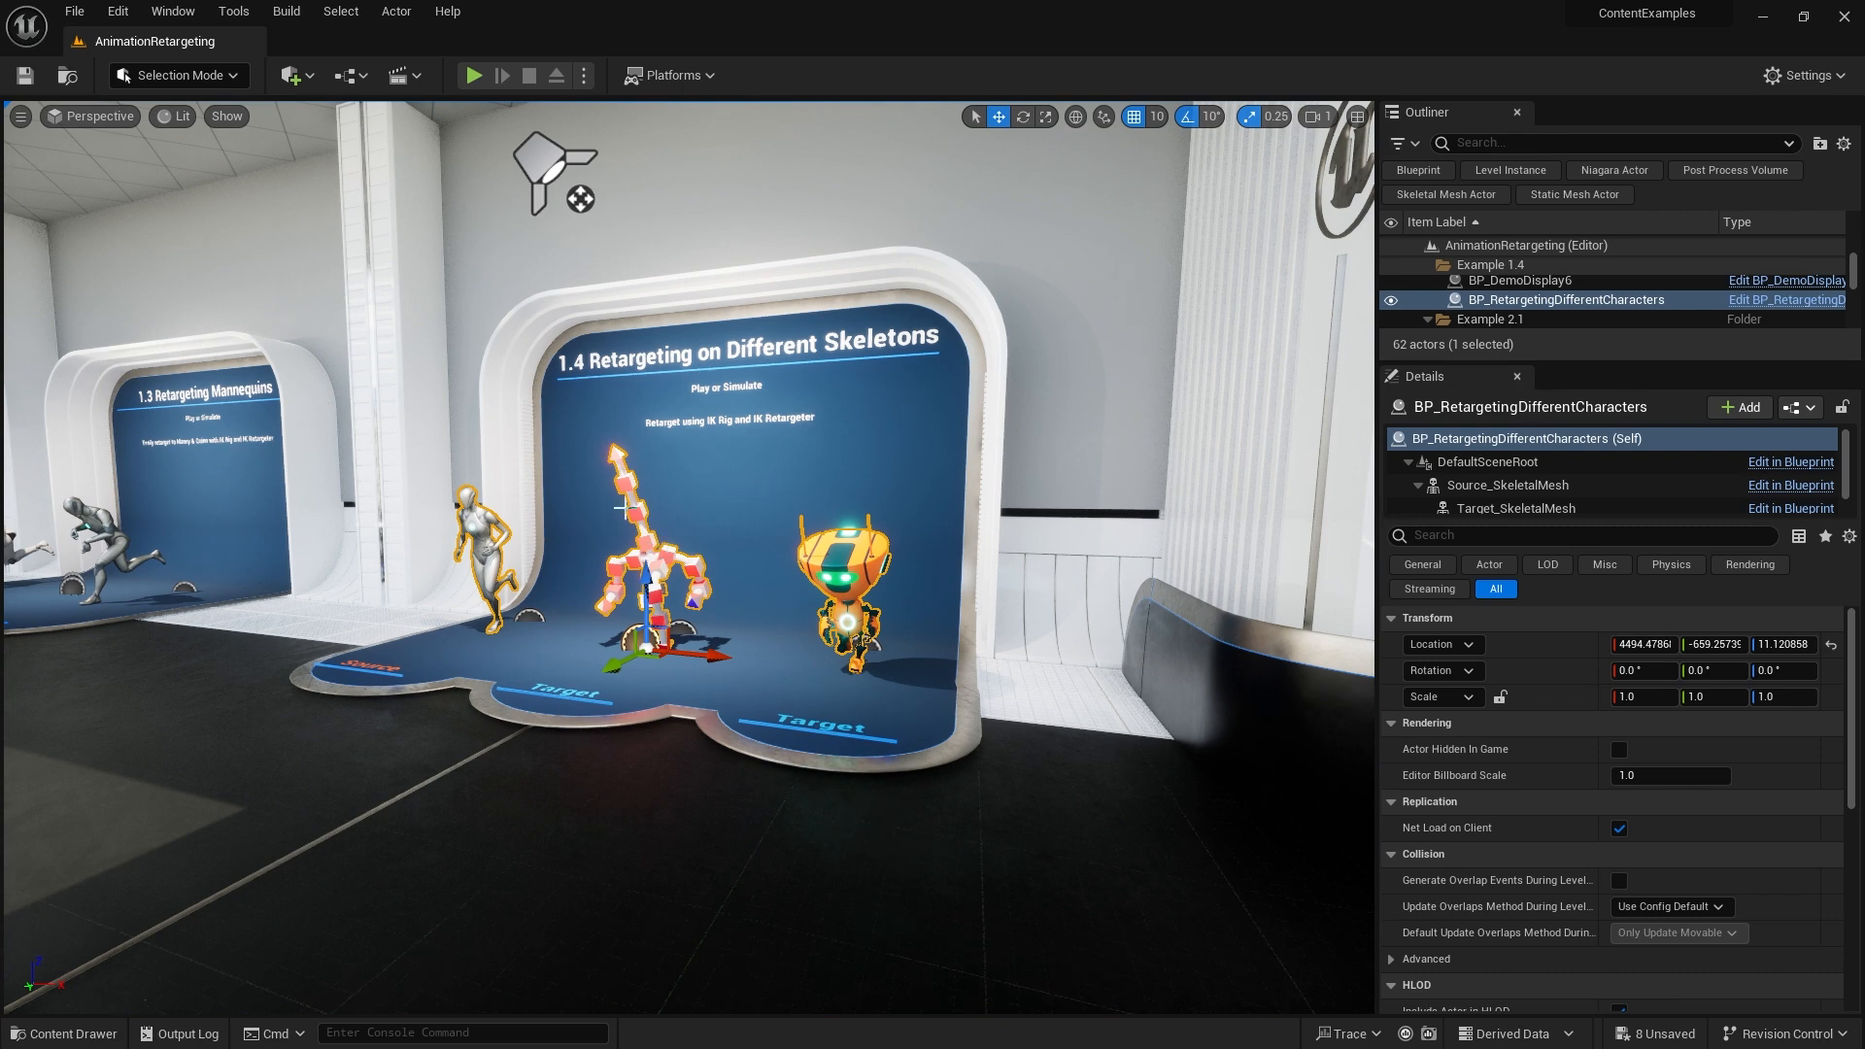
# Open BP_RetargetingDifferentCharacters and inspect its Source_SkeletalMesh and two target skeletal mesh components
pyautogui.click(1789, 462)
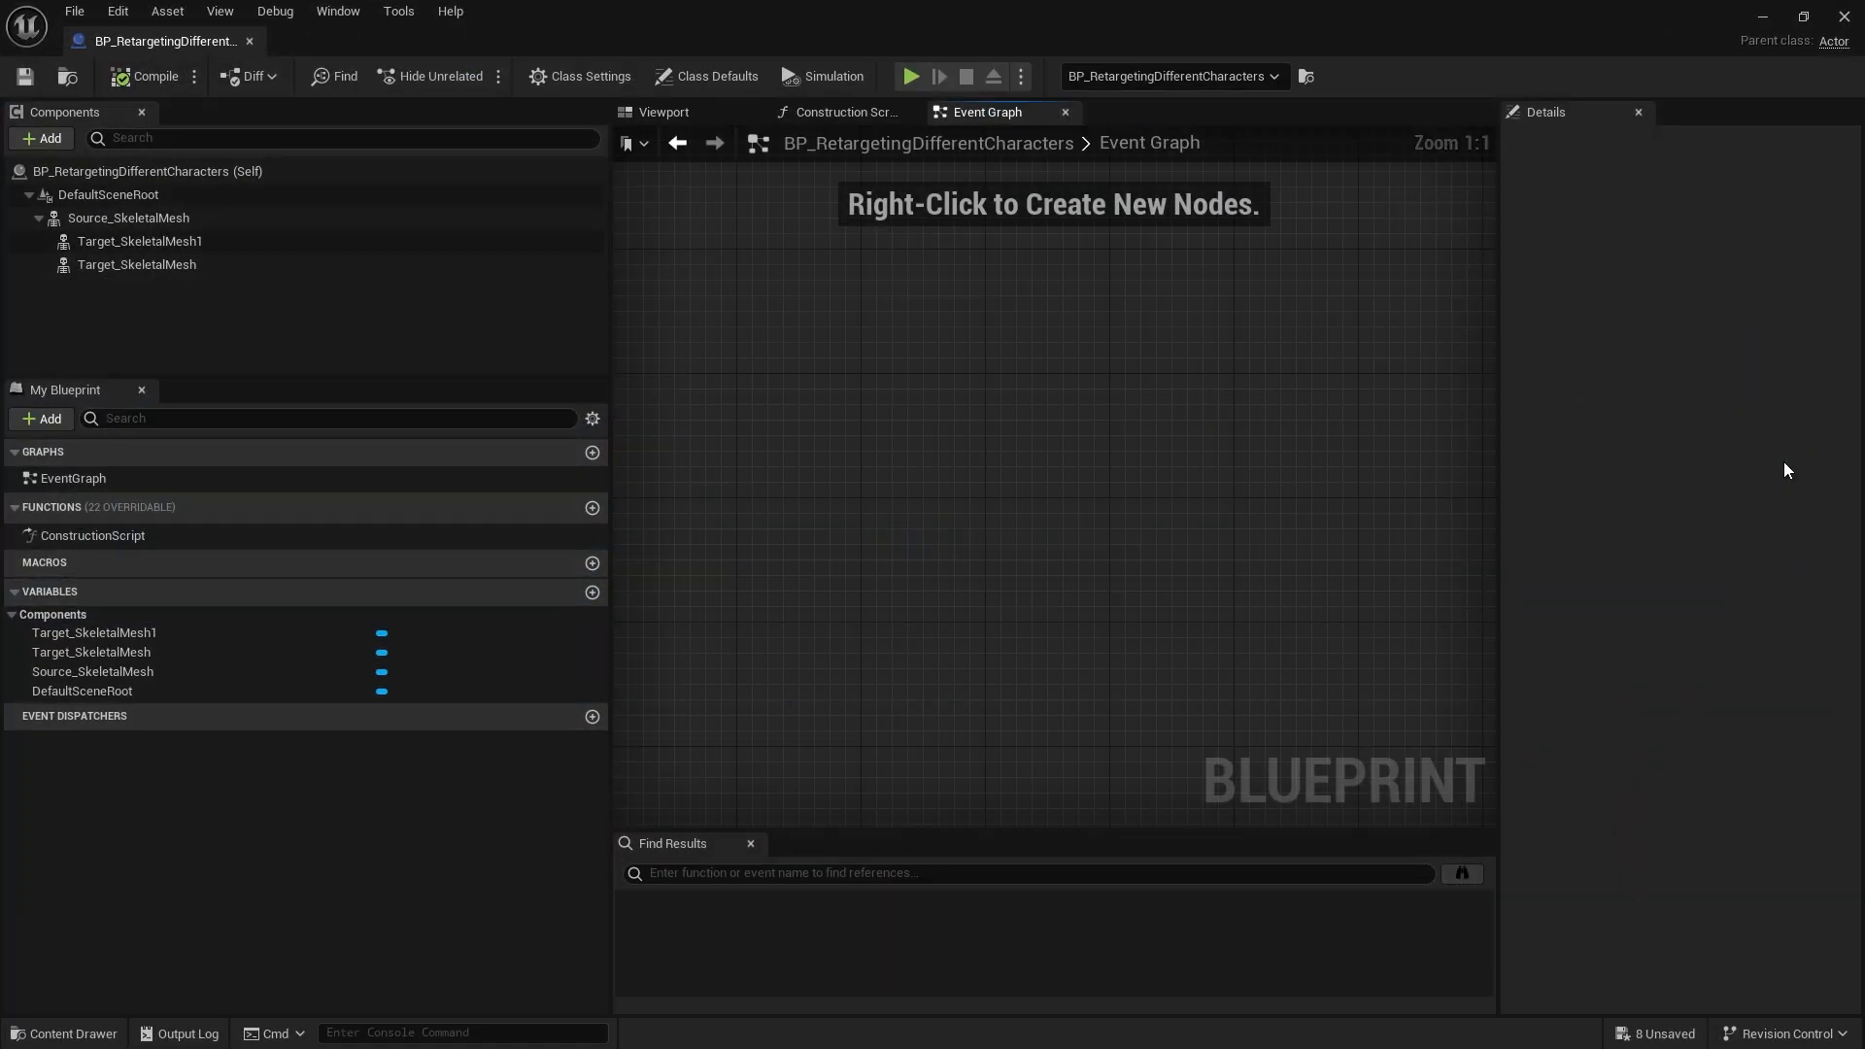
pyautogui.click(662, 112)
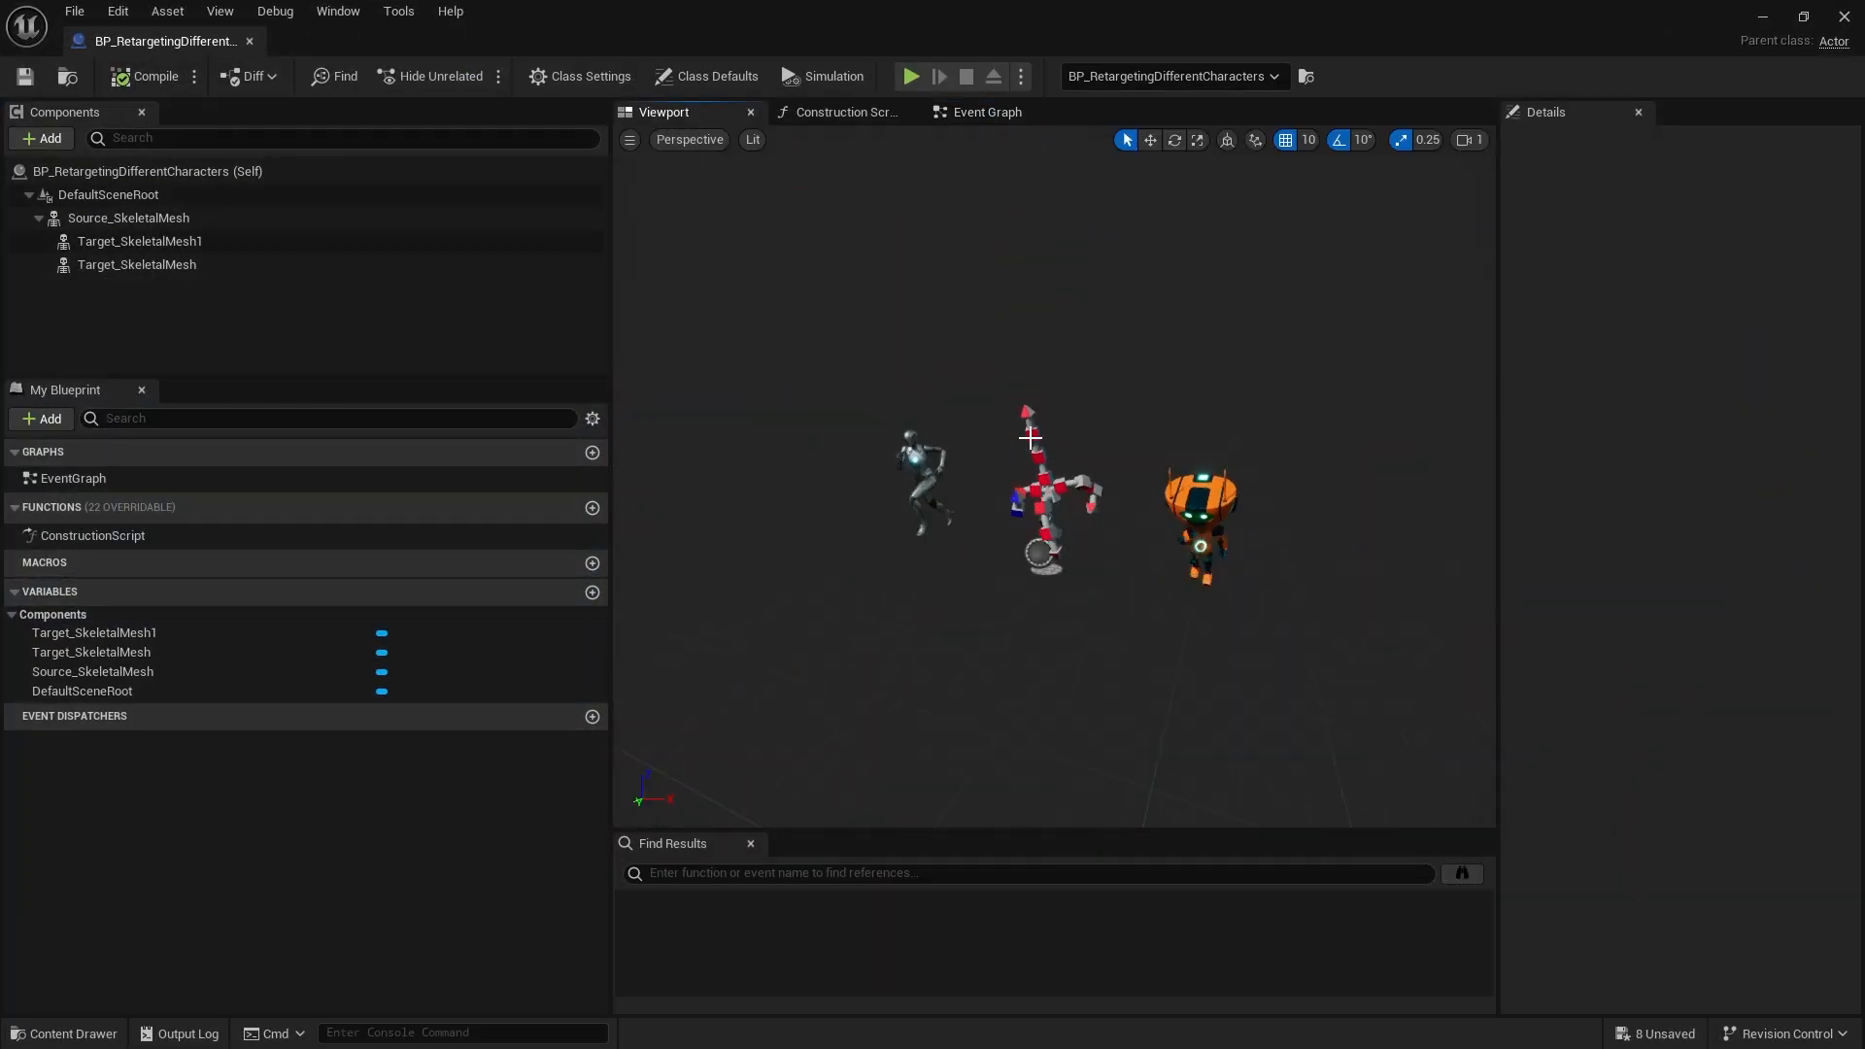
pyautogui.click(175, 218)
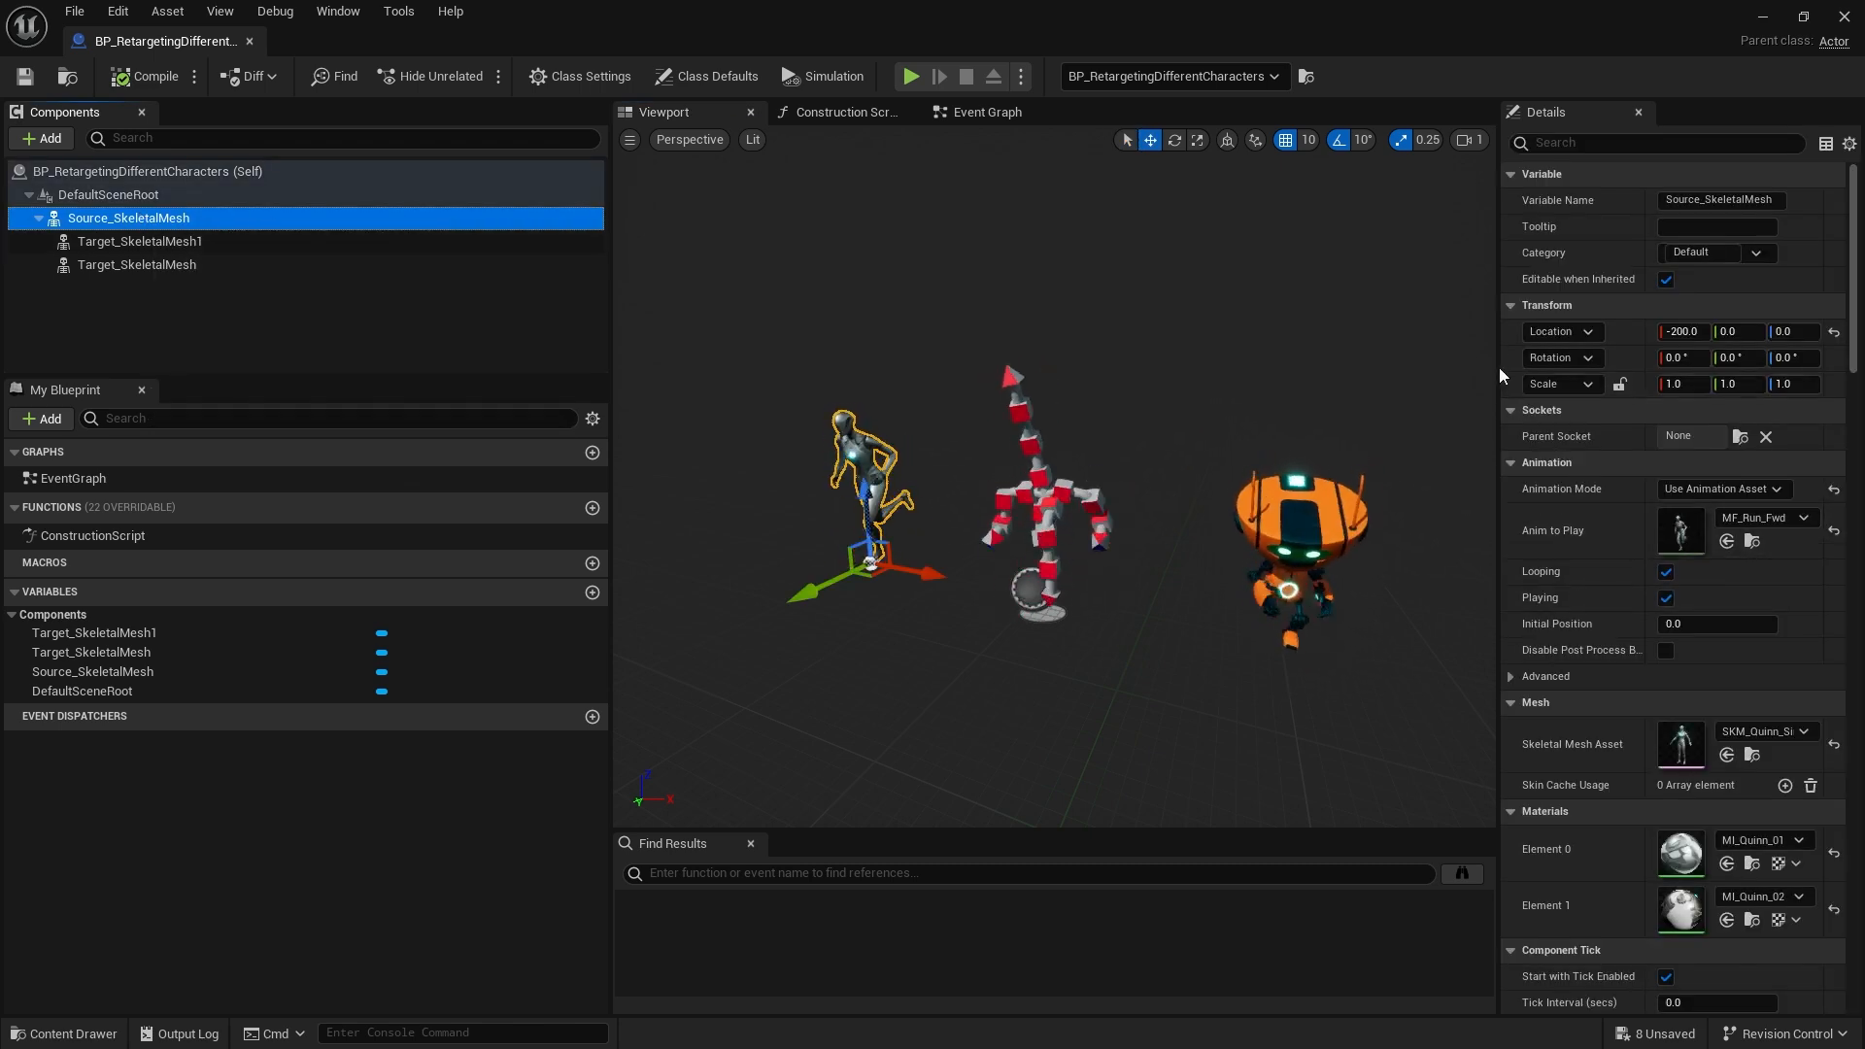
pyautogui.moveTo(1496, 342); pyautogui.dragTo(1338, 343)
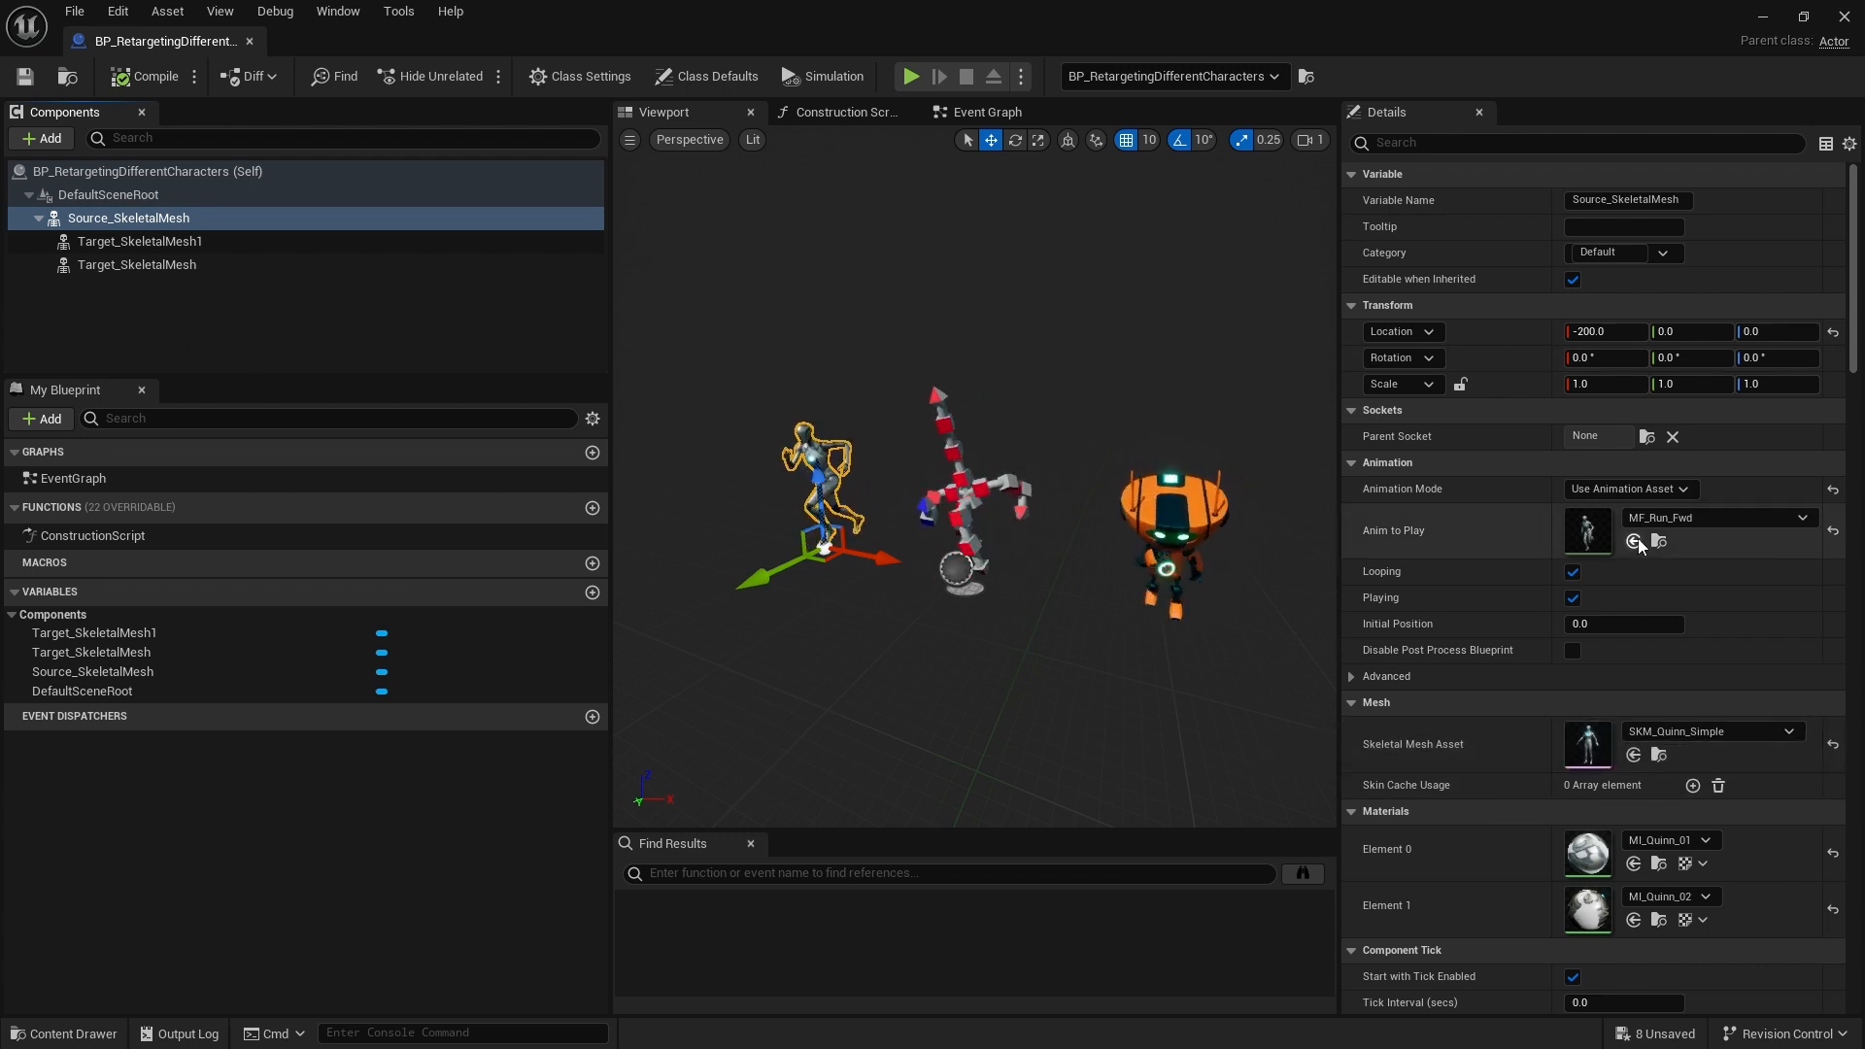
pyautogui.click(178, 242)
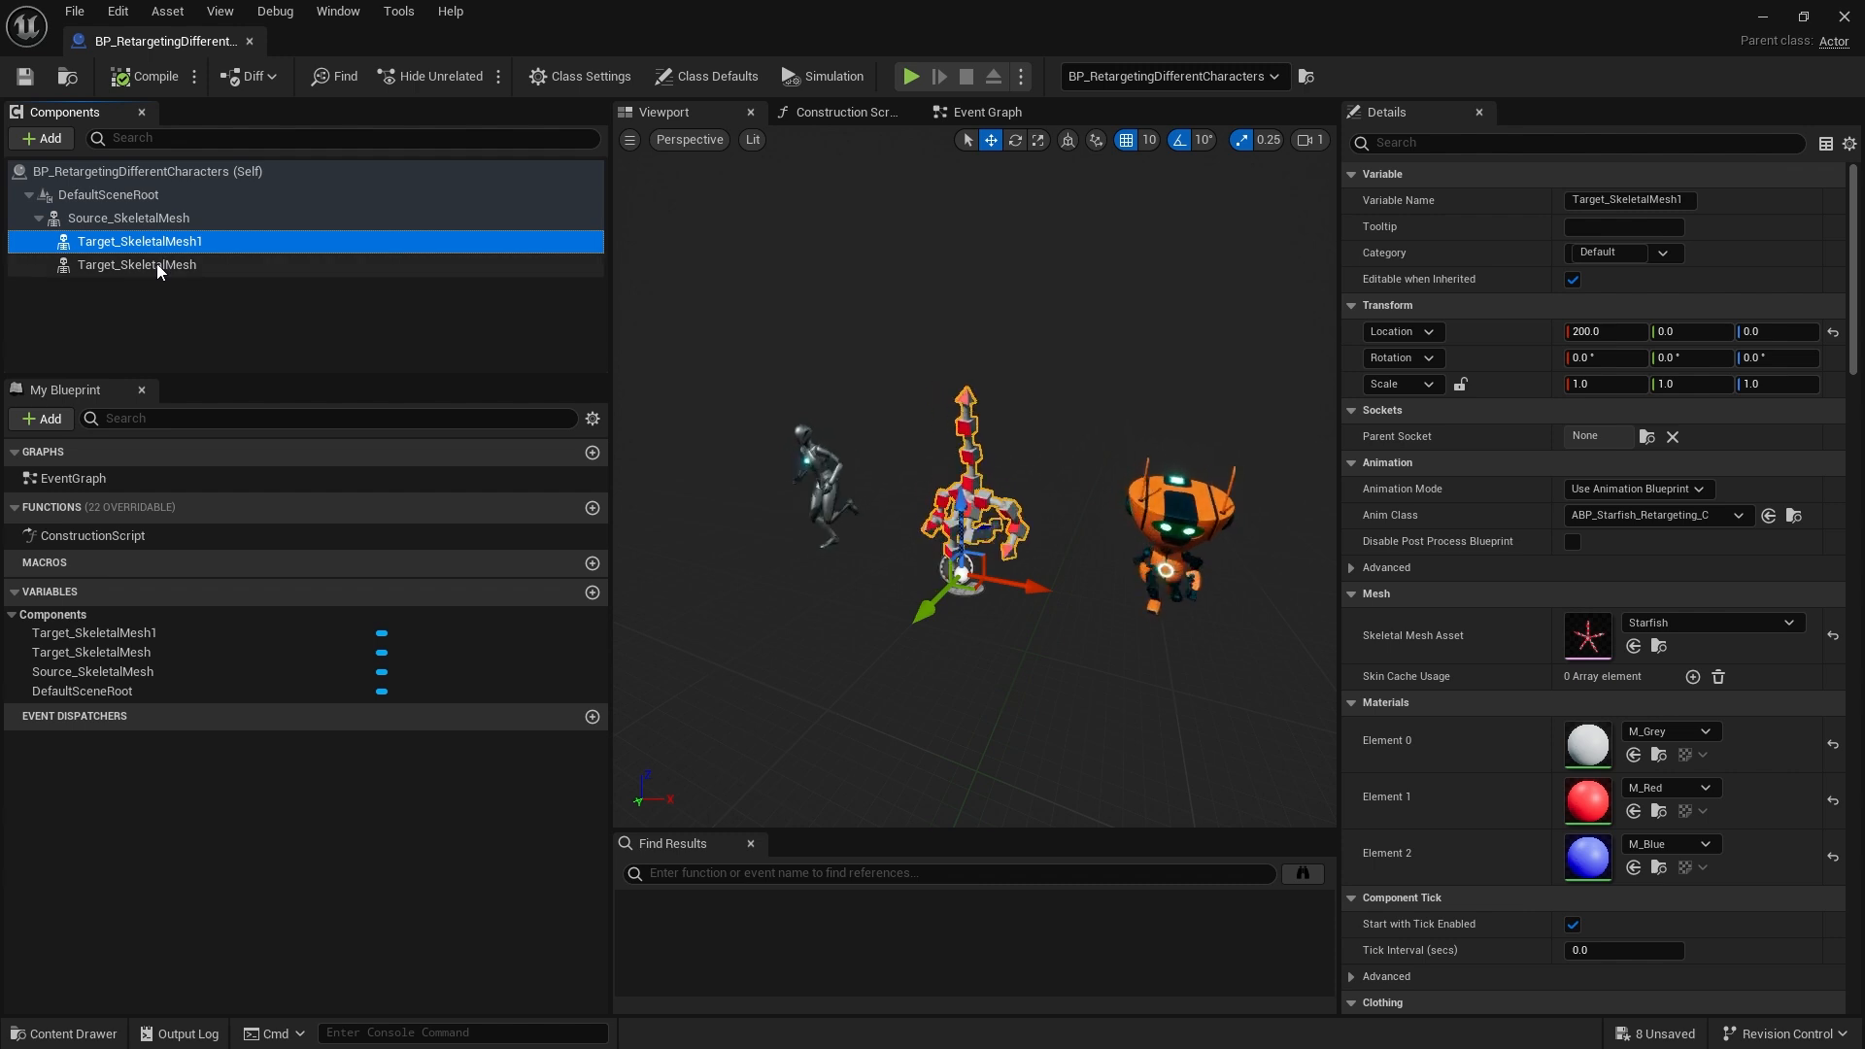
pyautogui.click(155, 264)
pyautogui.click(161, 241)
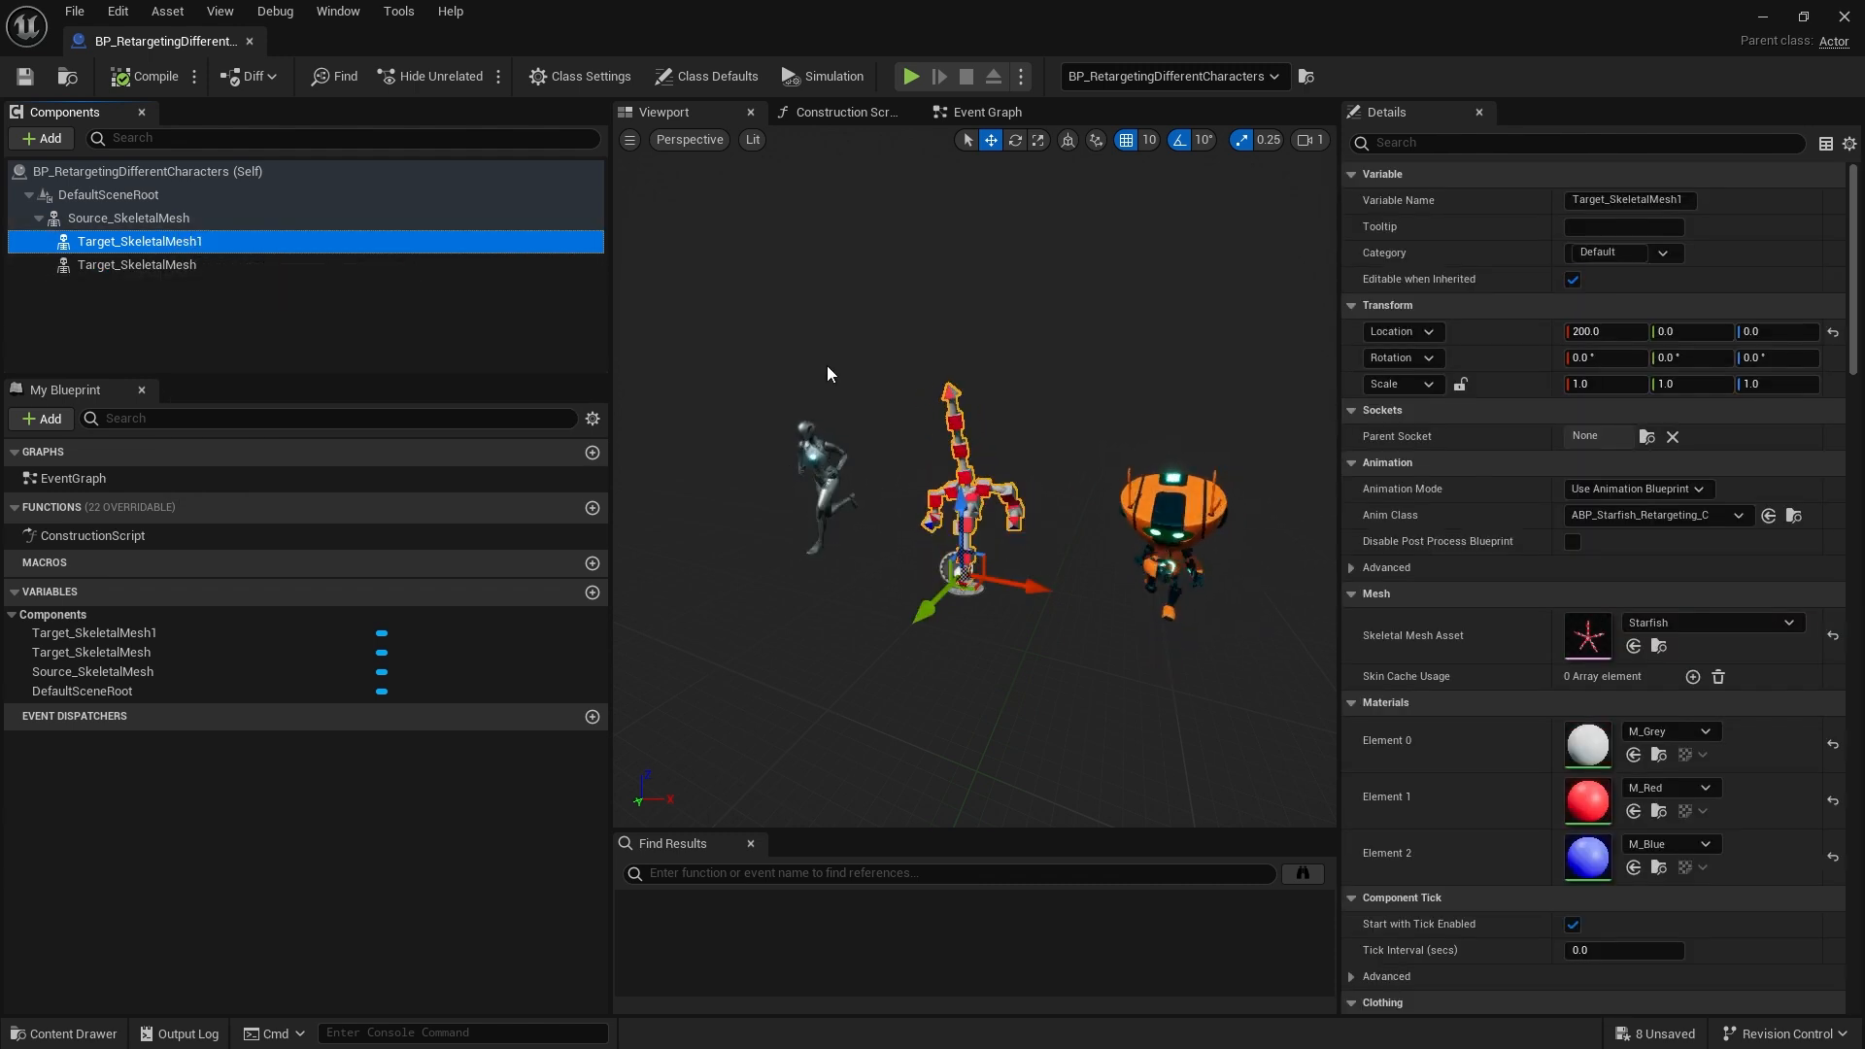
pyautogui.click(195, 265)
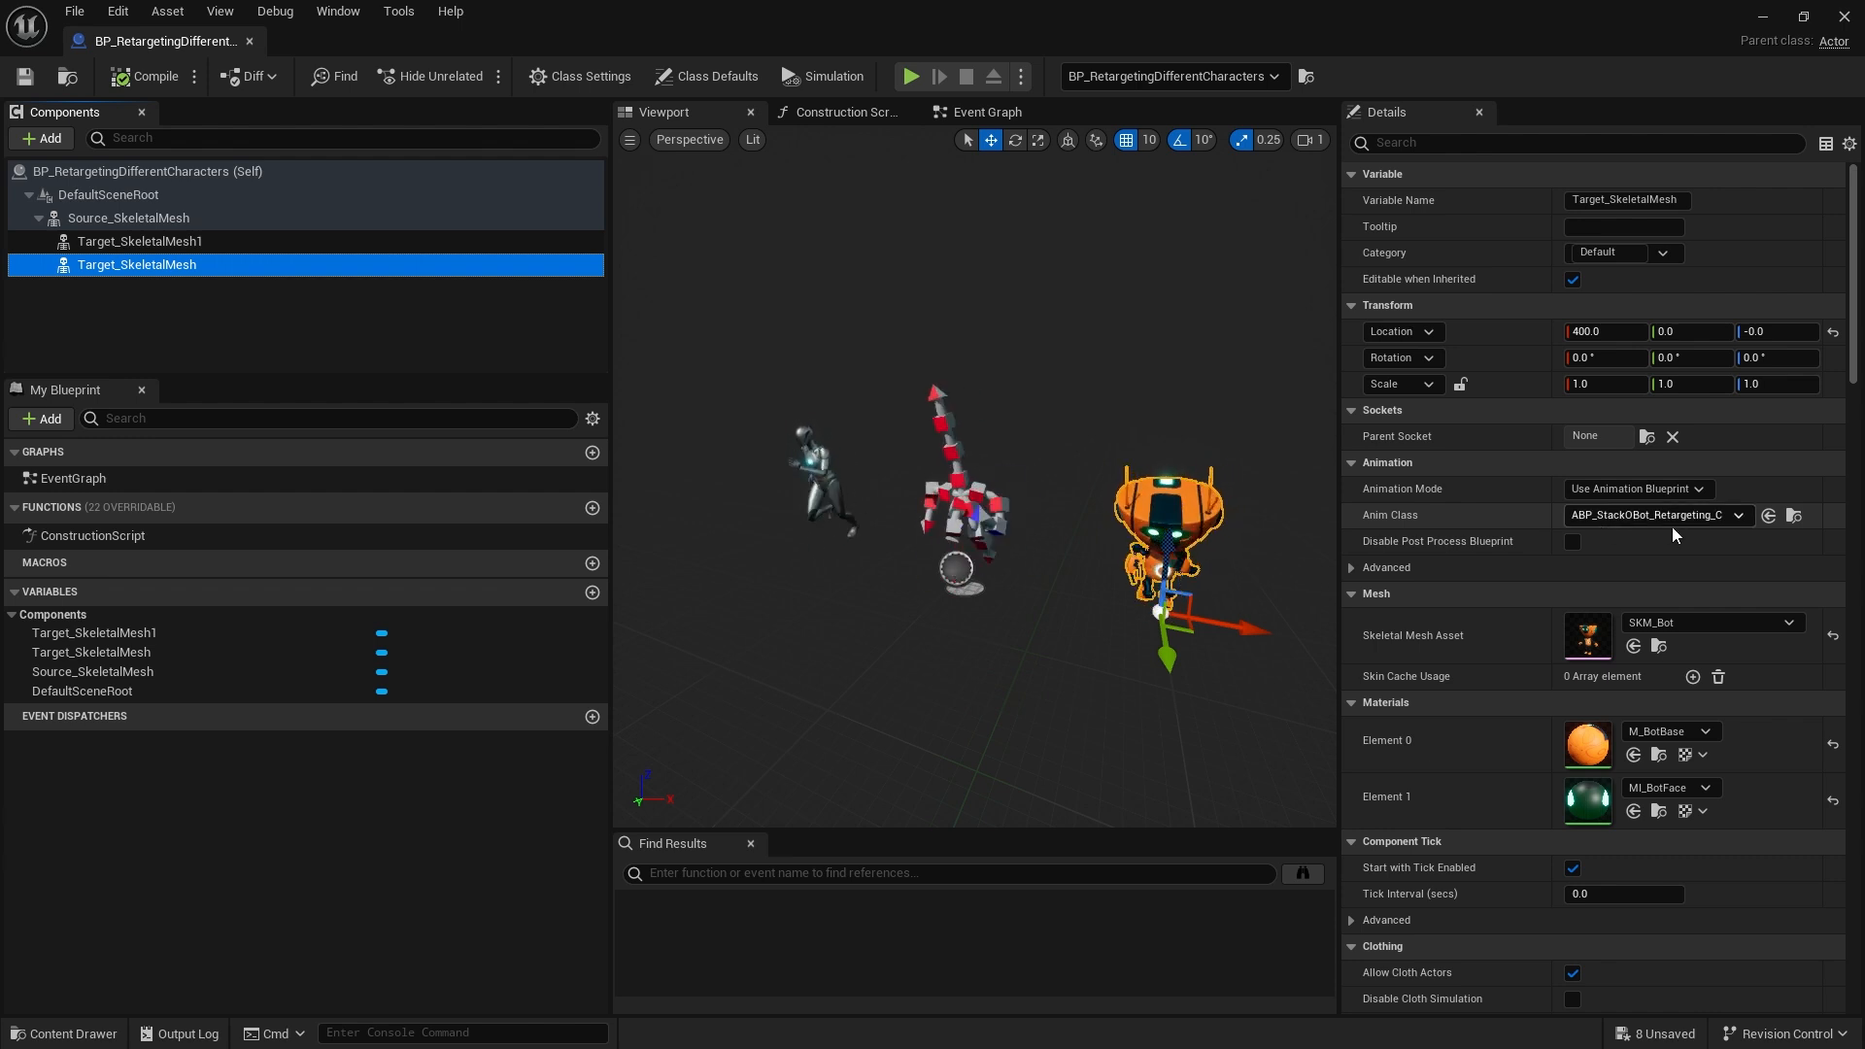
pyautogui.click(243, 240)
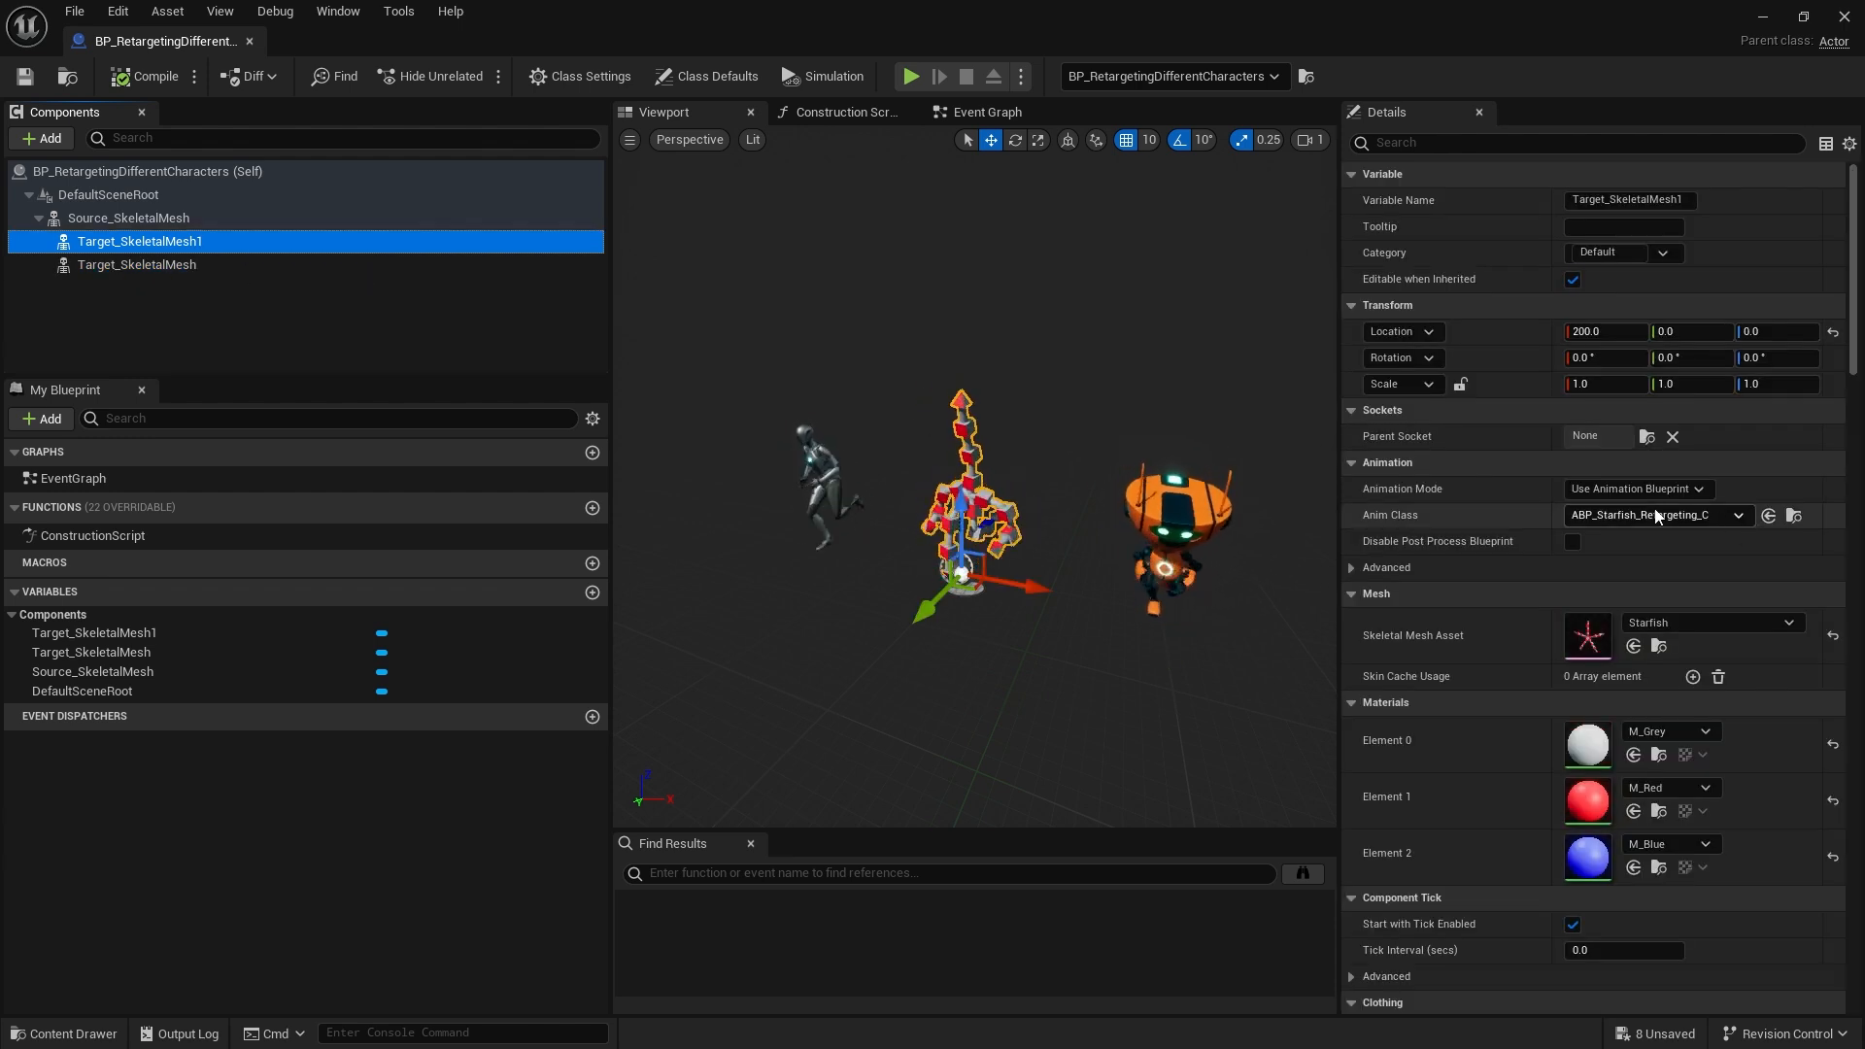
# Open ABP_Starfish_Retargeting's AnimGraph and add a new Retarget Pose From Mesh node below the existing one
pyautogui.click(1793, 516)
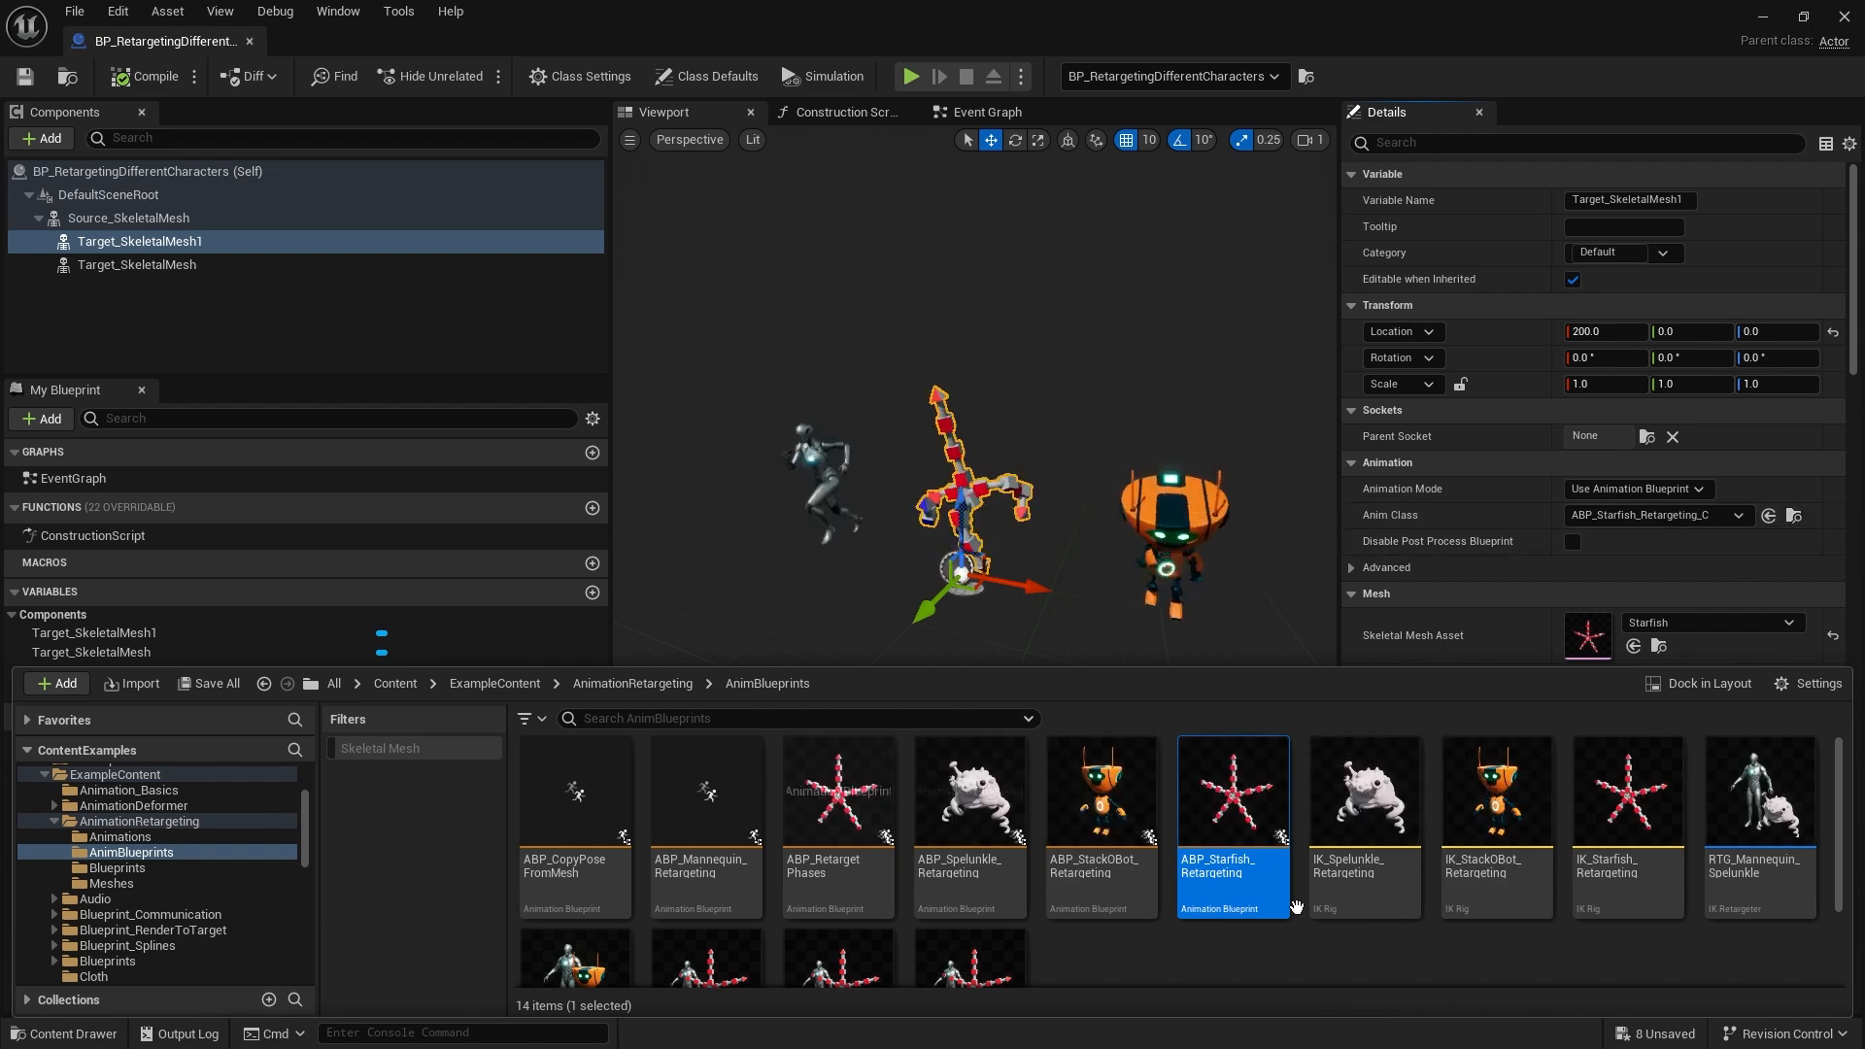
pyautogui.doubleClick(1235, 864)
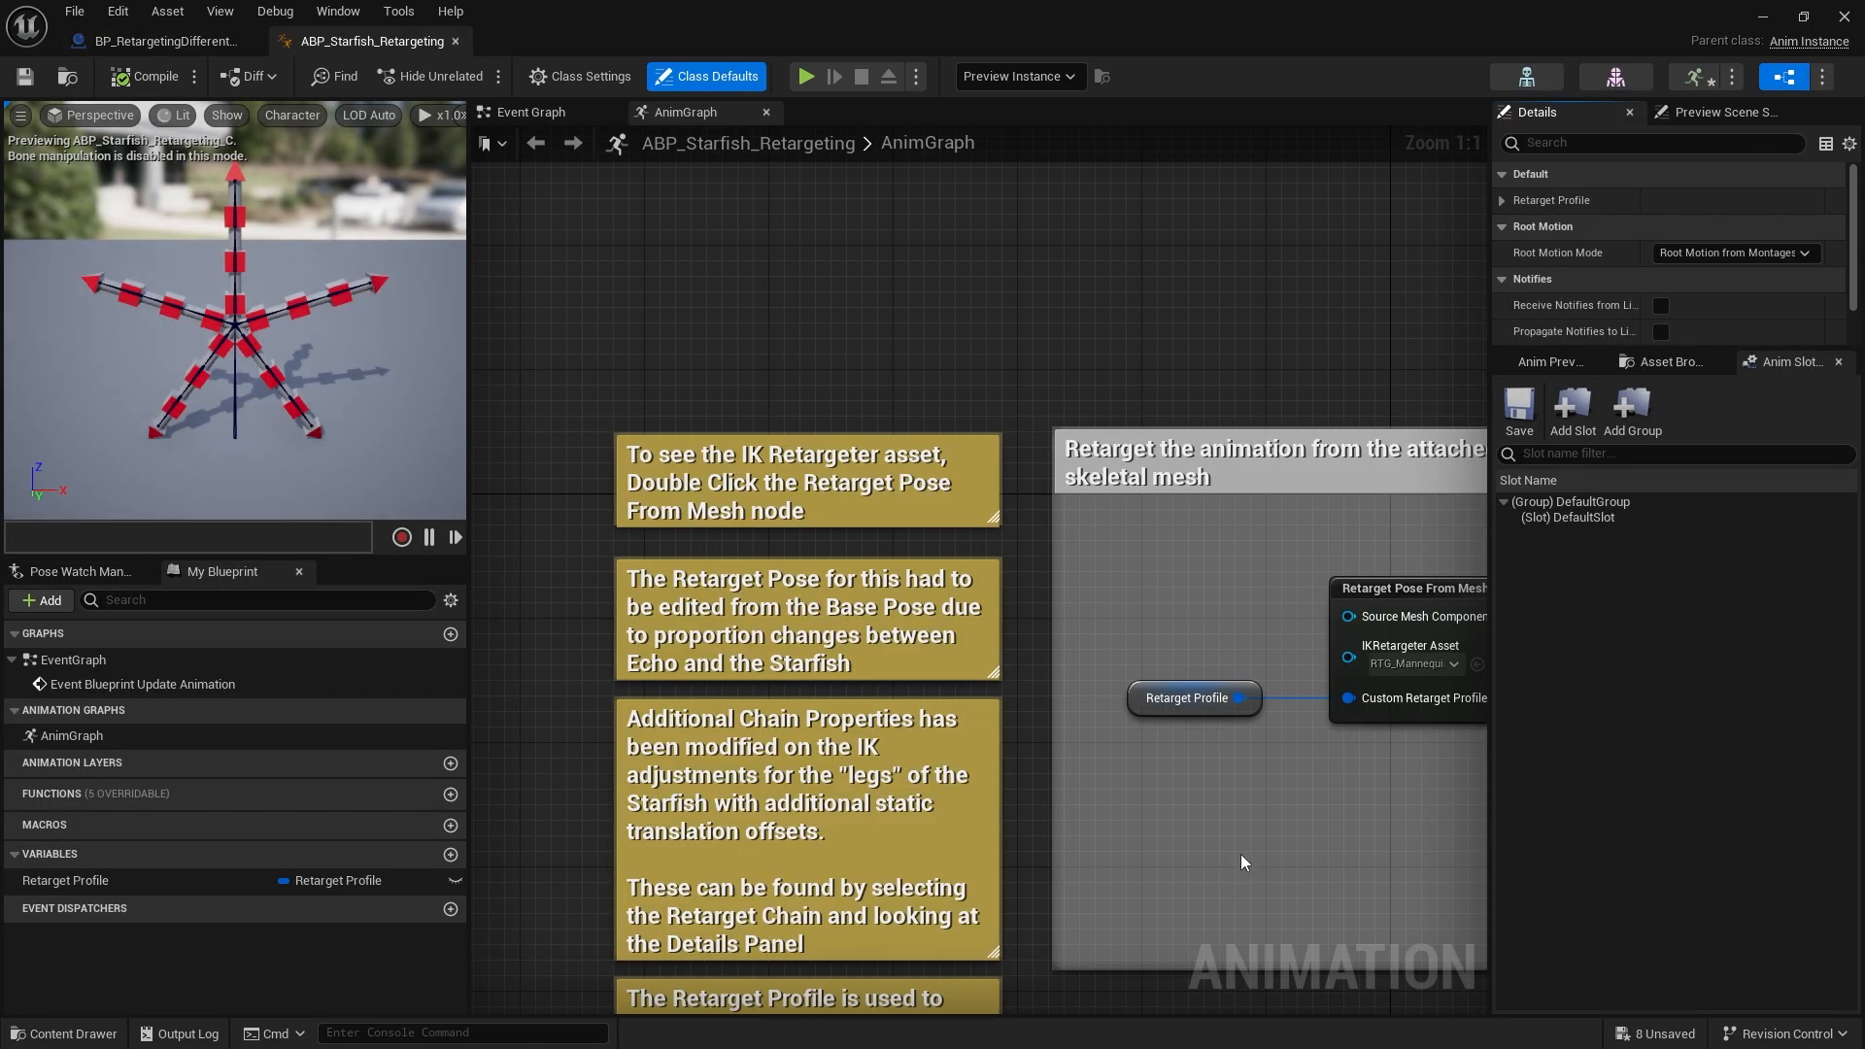
pyautogui.scroll(-3, 942, 766)
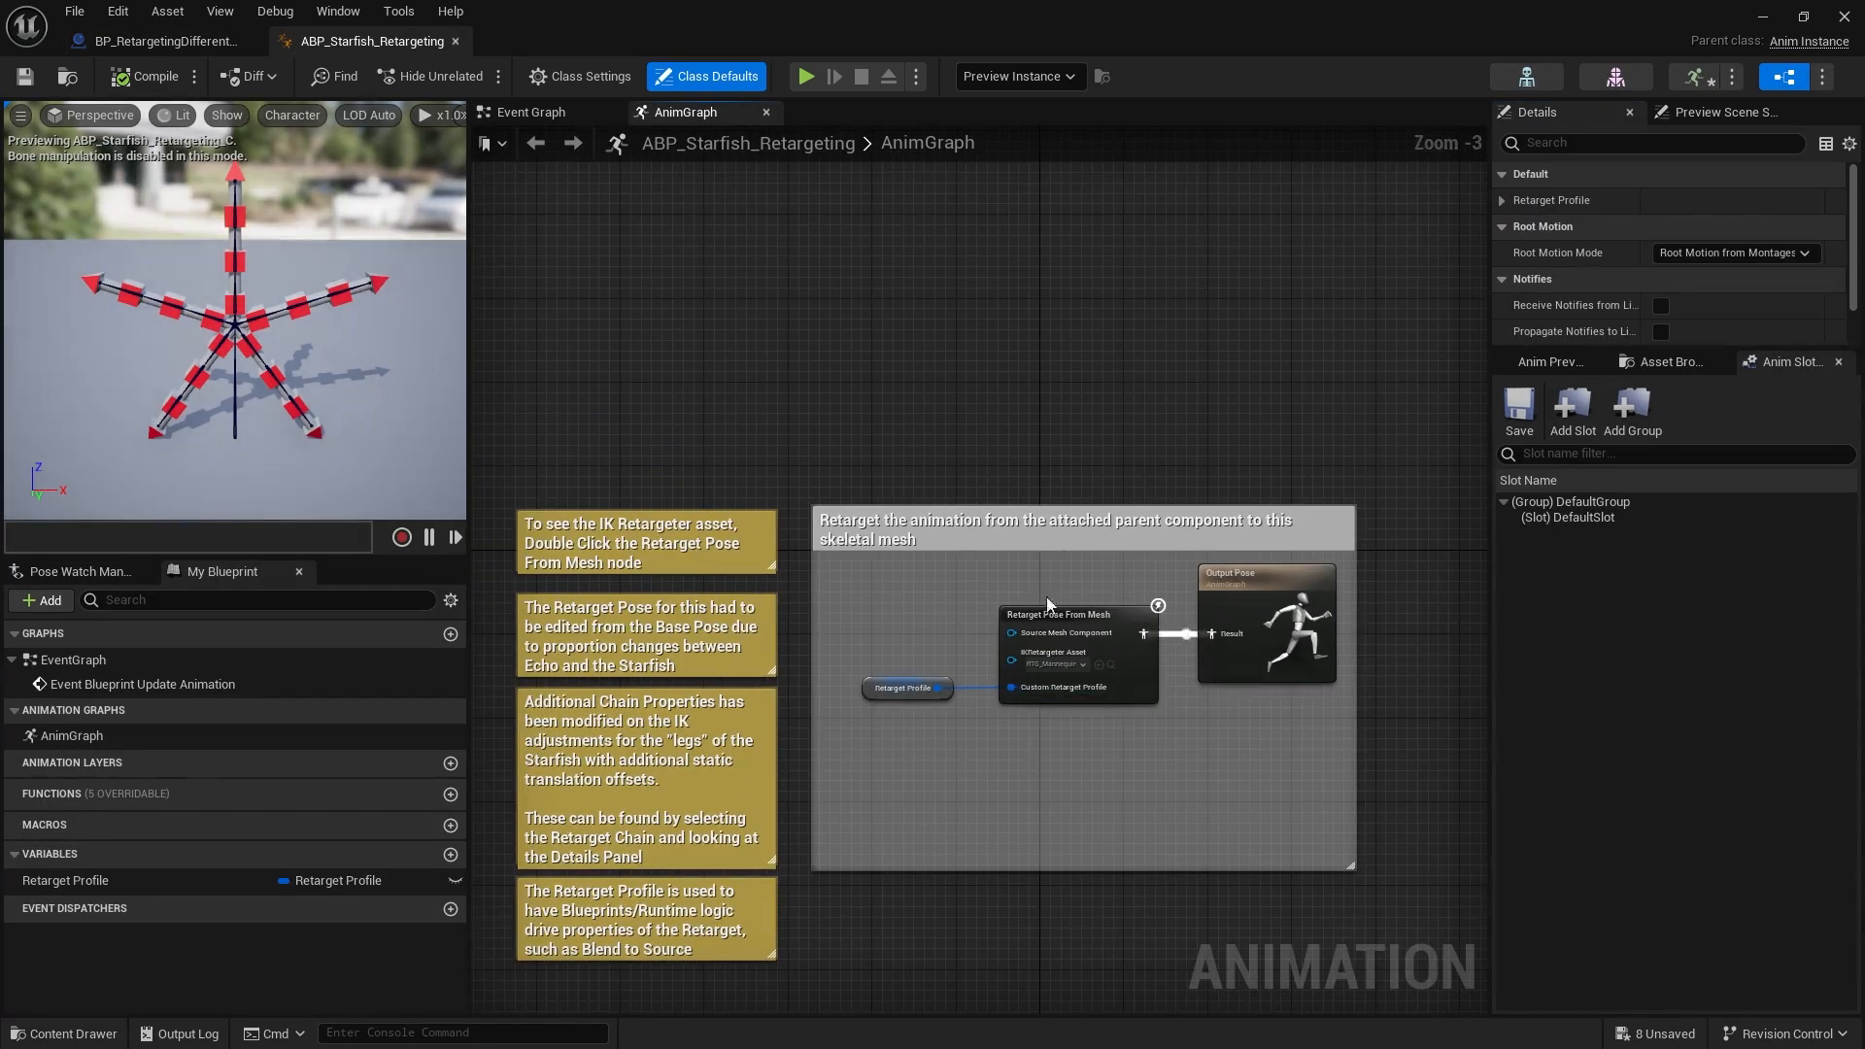
pyautogui.scroll(2, 1097, 616)
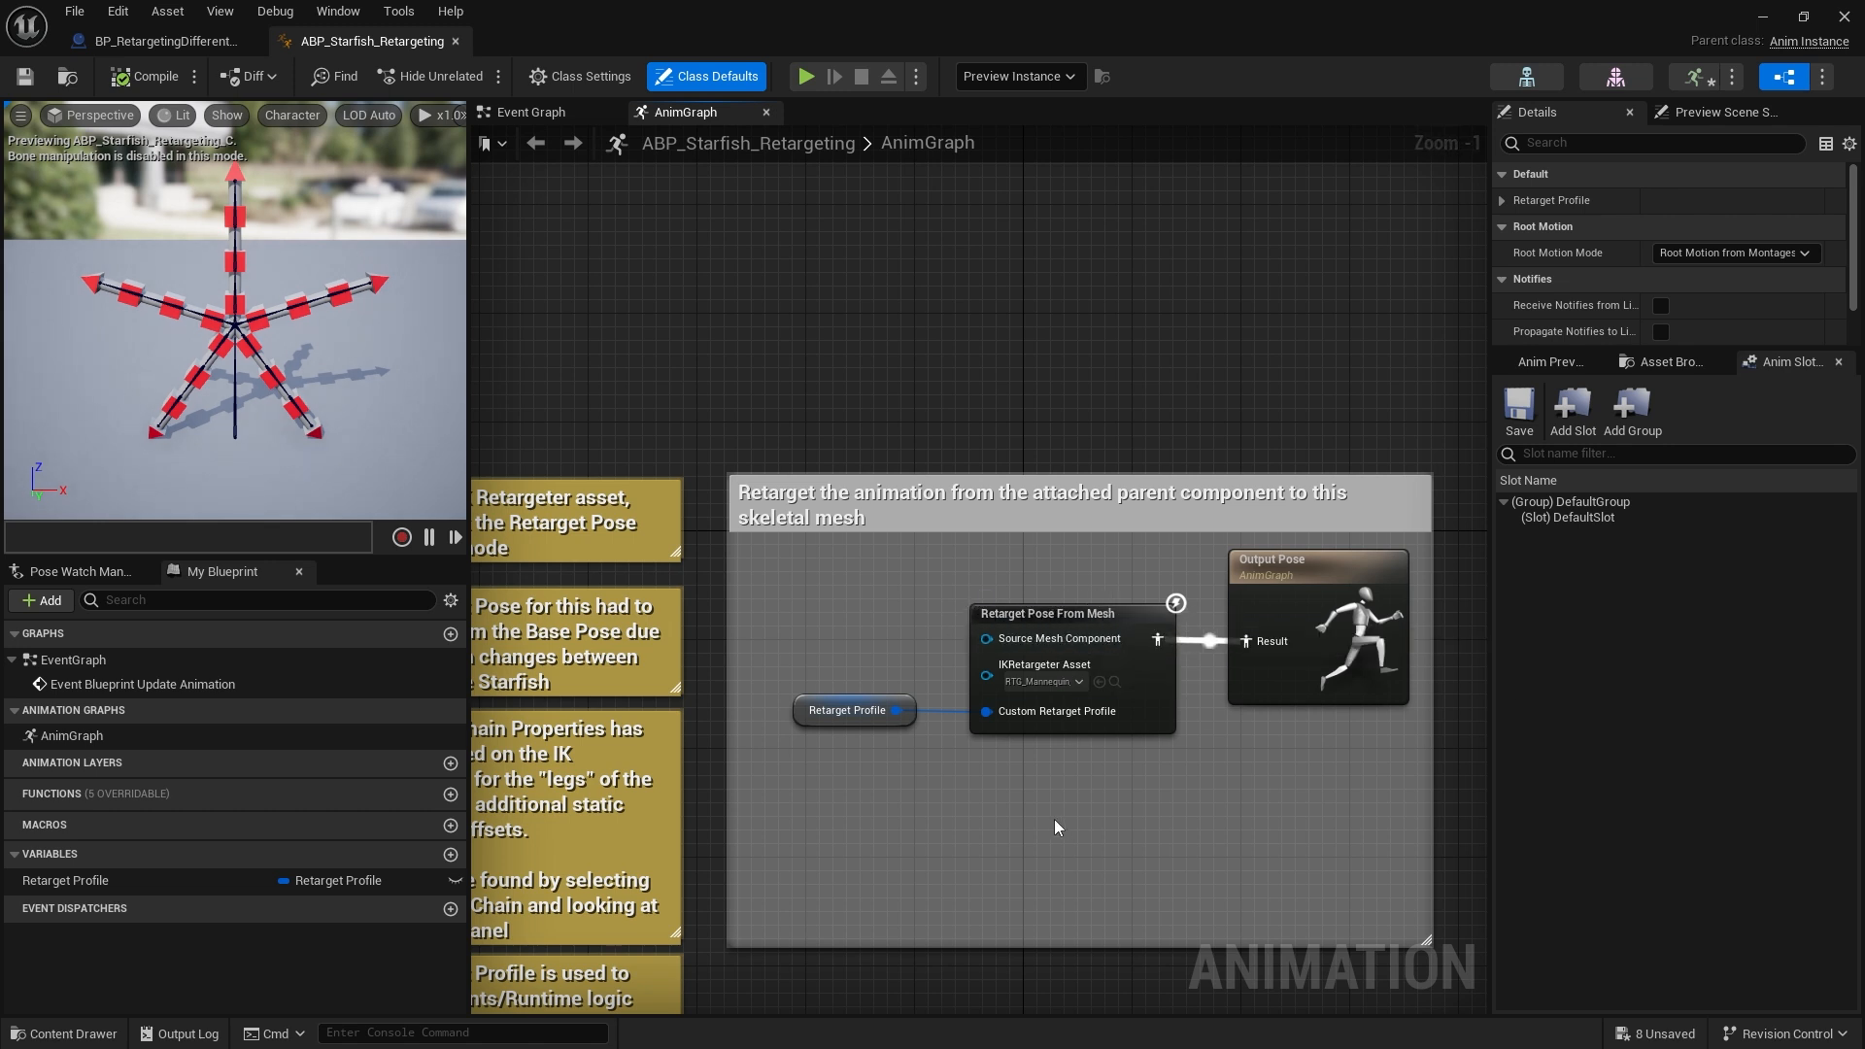
pyautogui.moveTo(1057, 819); pyautogui.dragTo(1132, 752, button='right')
pyautogui.scroll(-2, 1133, 752)
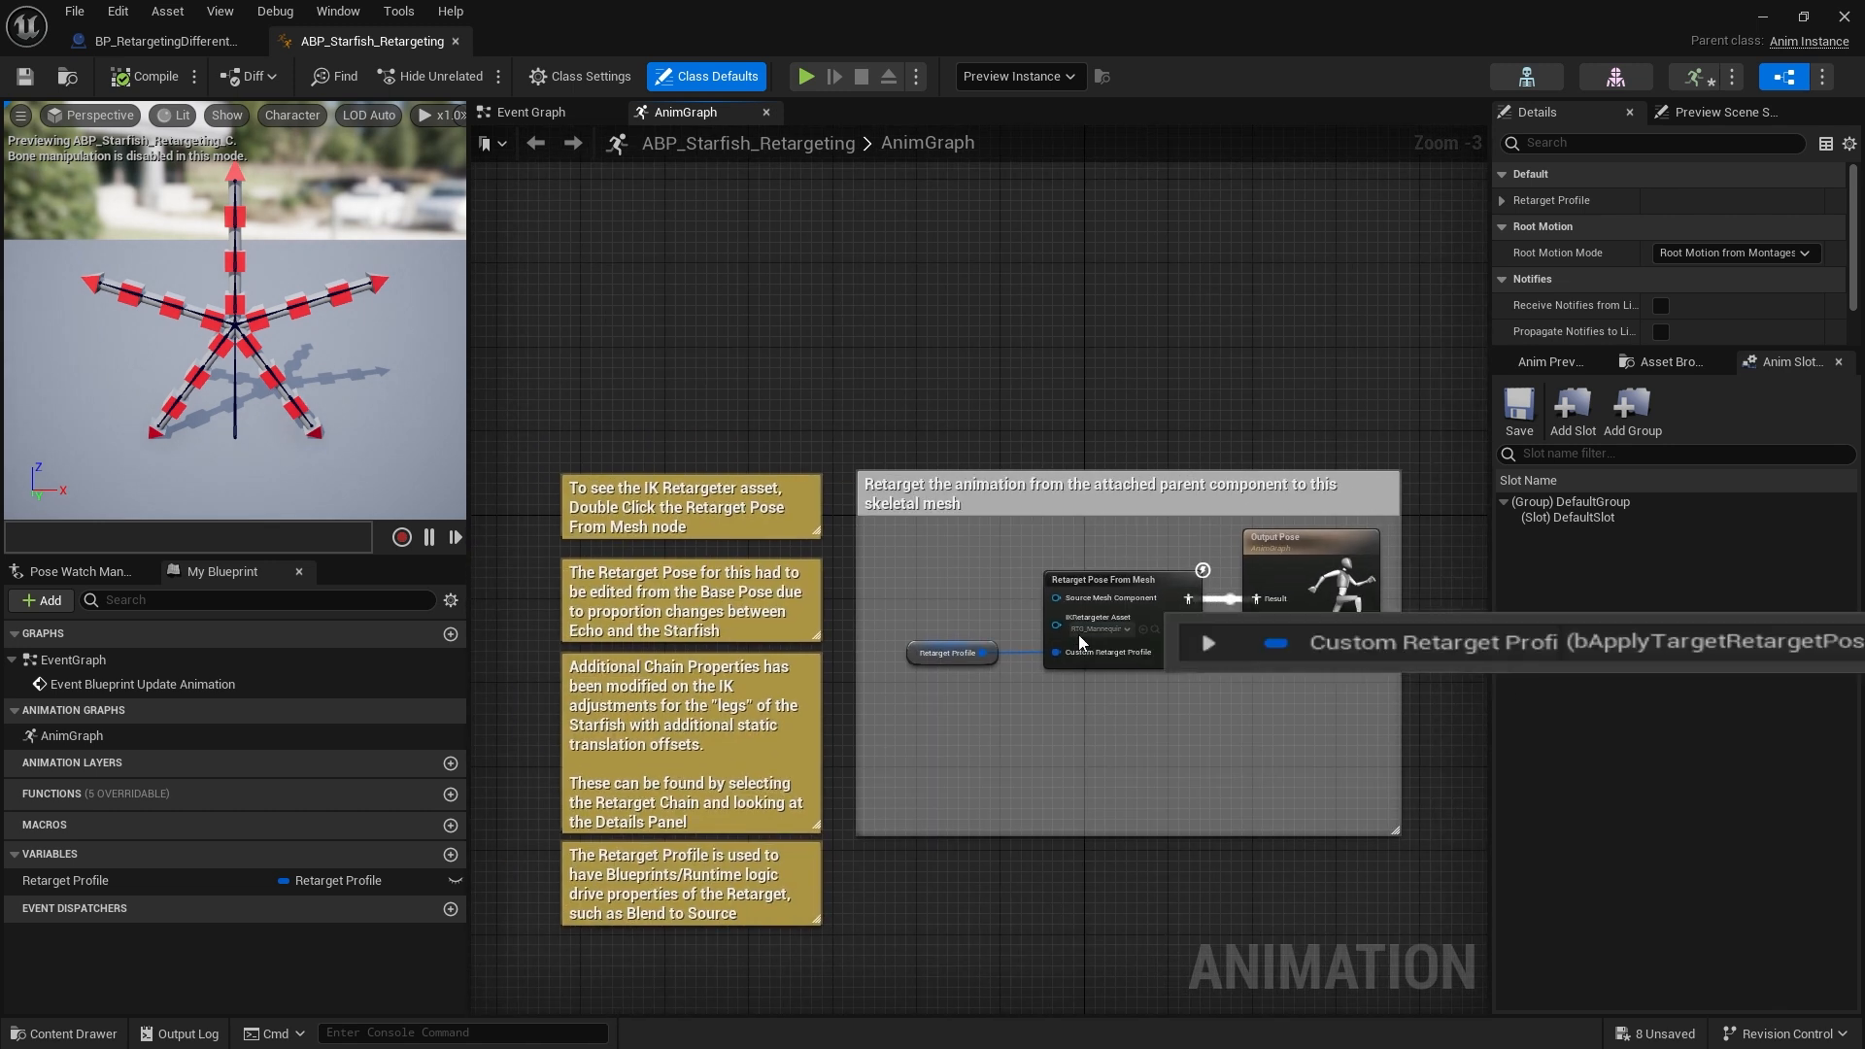
pyautogui.moveTo(926, 748); pyautogui.dragTo(897, 436, button='right')
pyautogui.rightClick(926, 748)
pyautogui.write('reta')
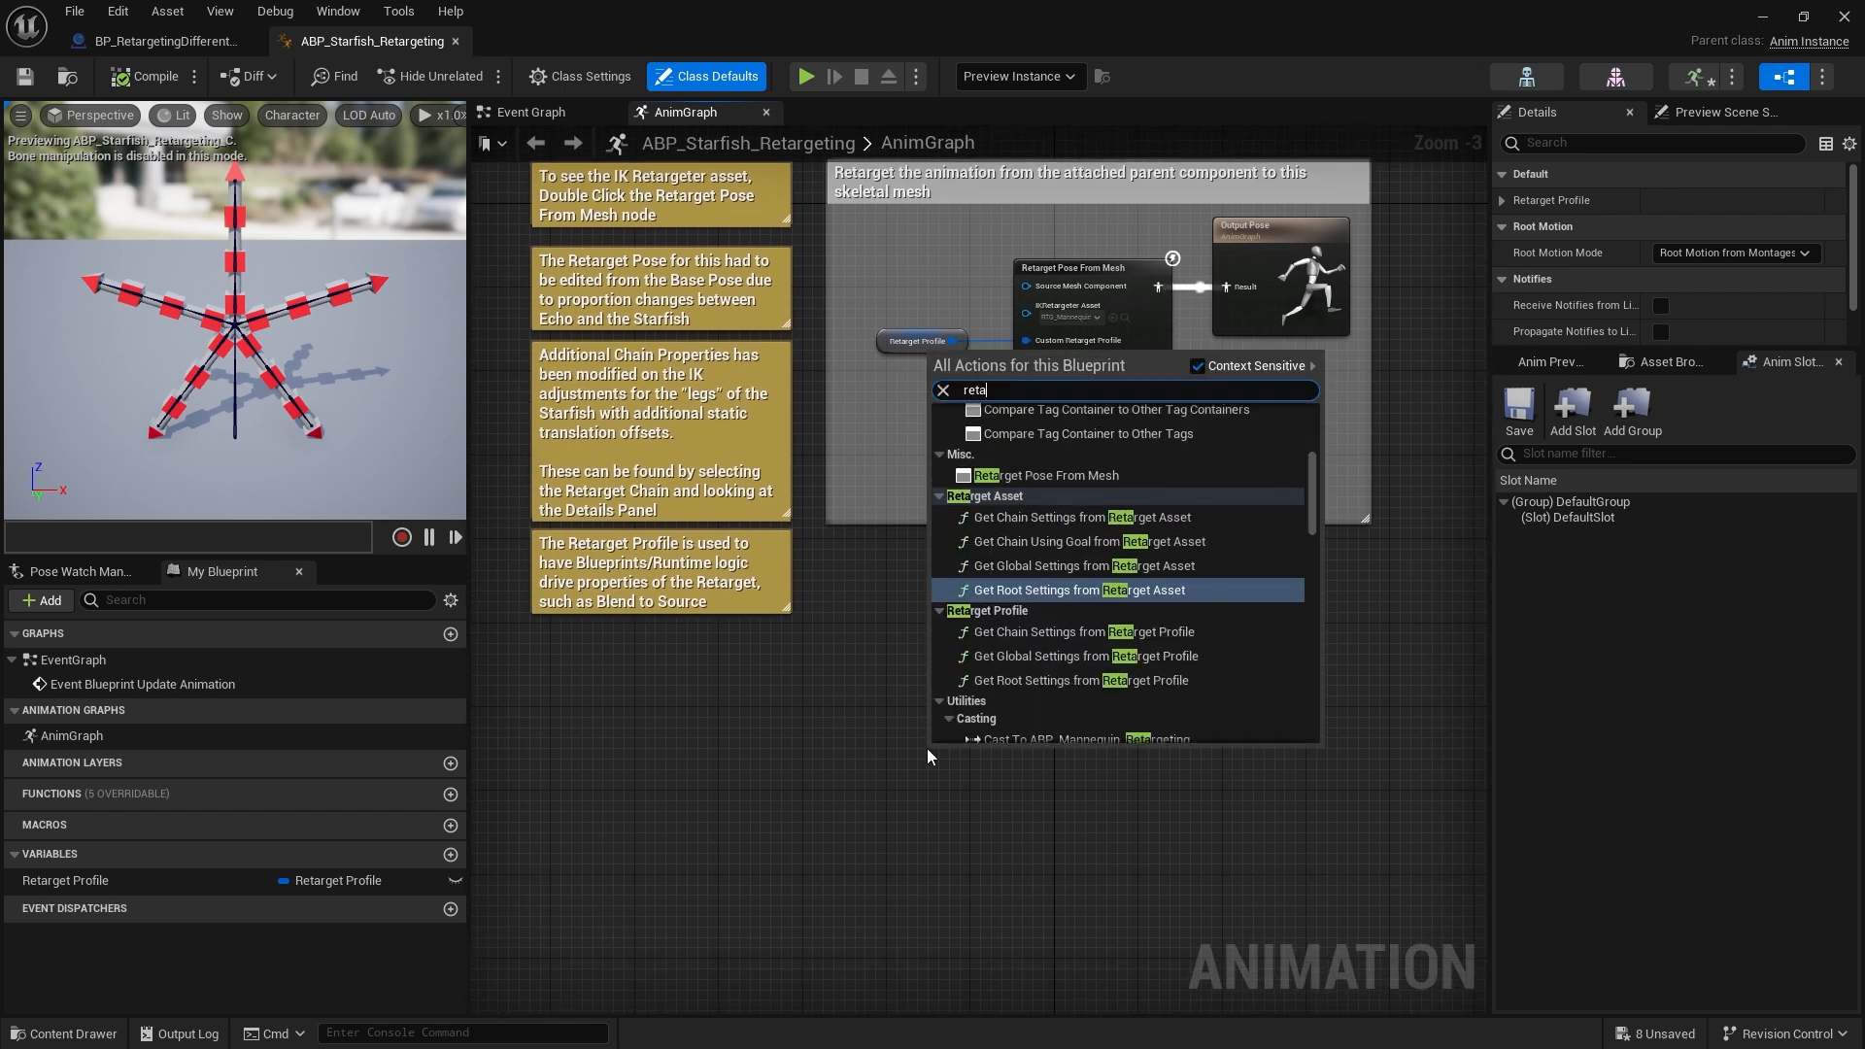
pyautogui.write('rget pose from')
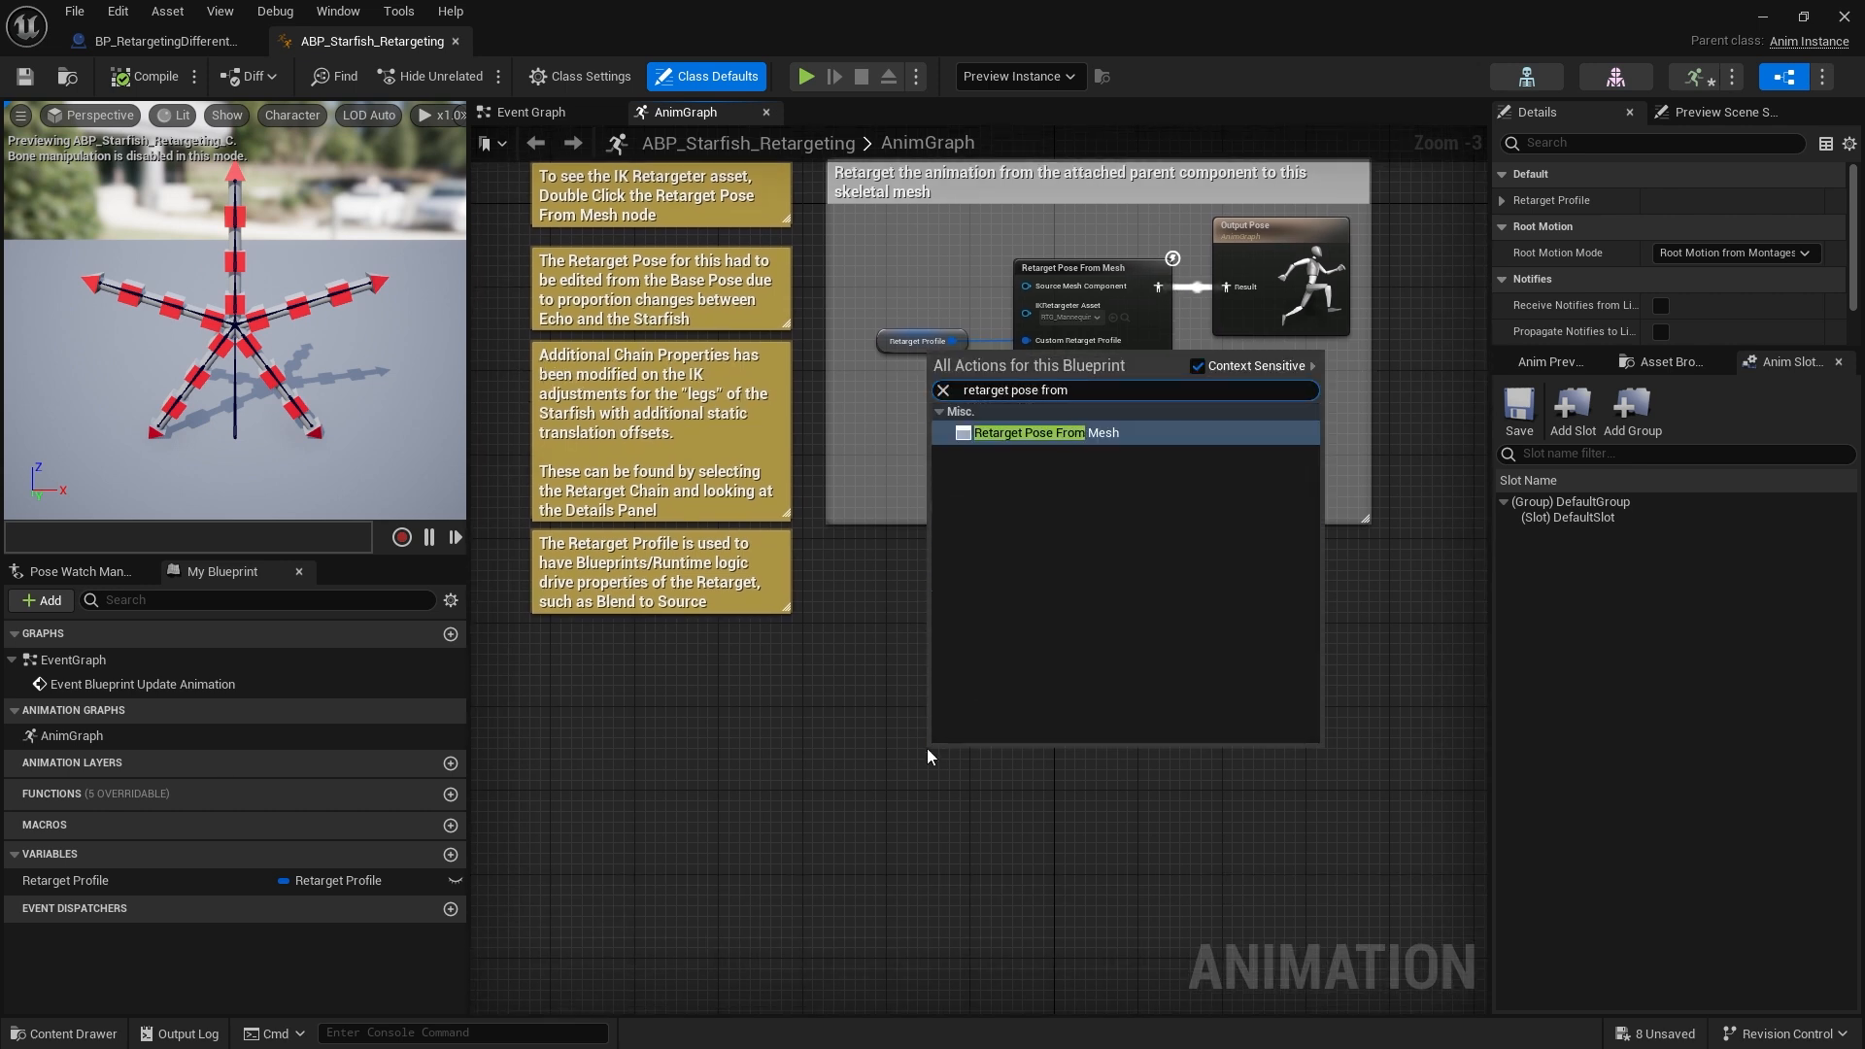
pyautogui.press('Return')
pyautogui.click(991, 743)
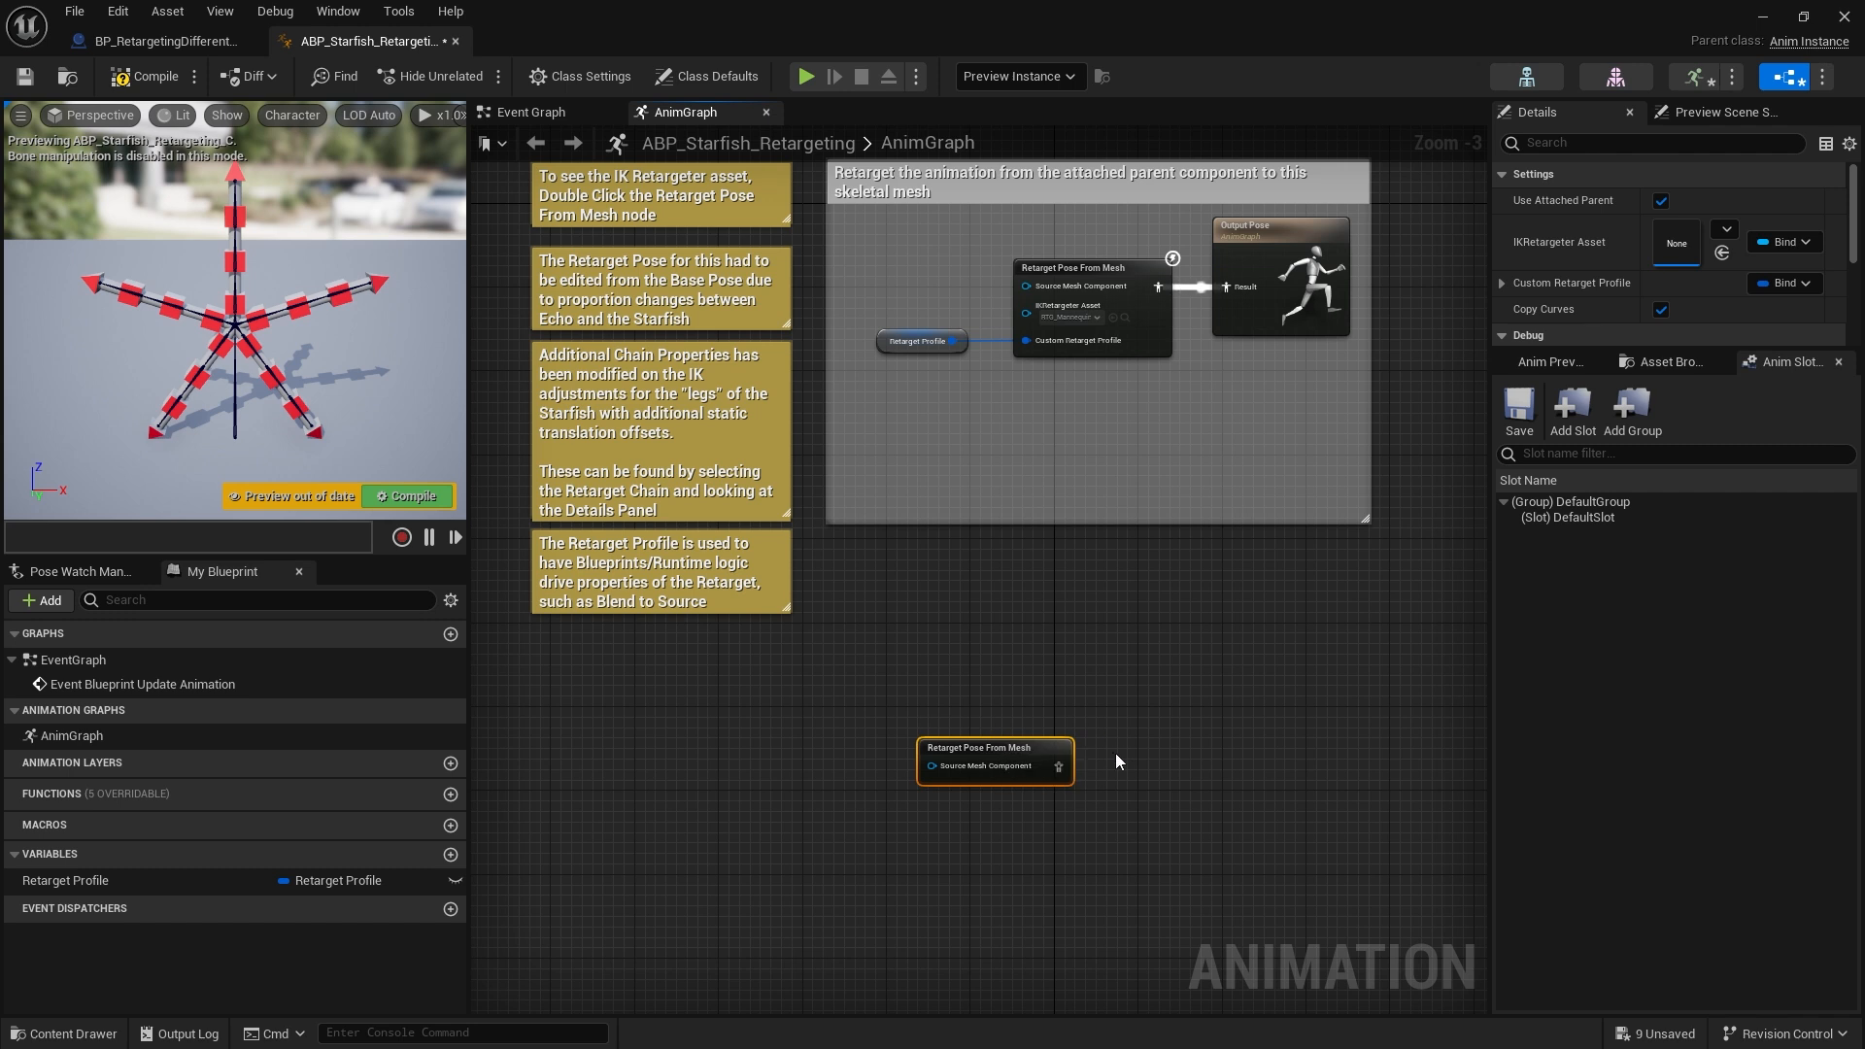
# Rearrange the editor panels to enlarge the Details panel for the new Retarget Pose From Mesh node
pyautogui.scroll(3, 1115, 754)
pyautogui.moveTo(1124, 780); pyautogui.dragTo(1099, 567, button='right')
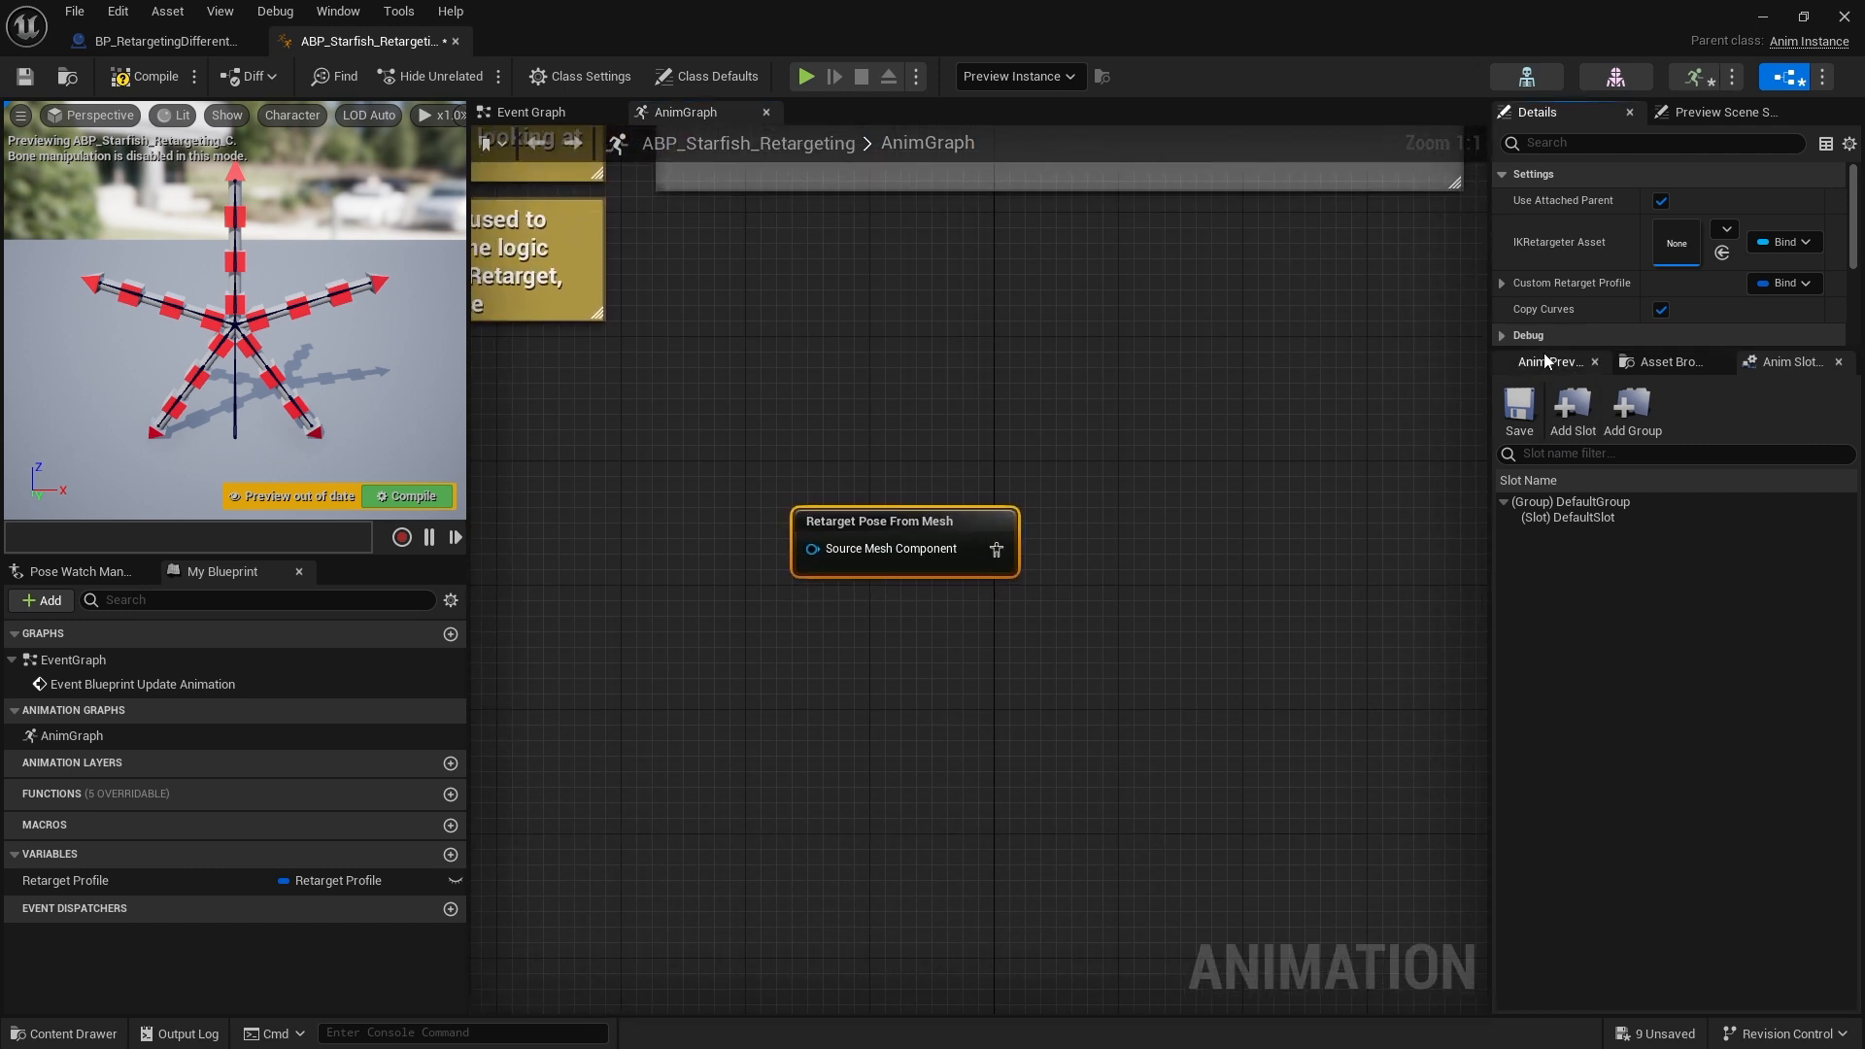
pyautogui.click(1548, 361)
pyautogui.moveTo(1631, 355); pyautogui.dragTo(1631, 715)
pyautogui.moveTo(1488, 170); pyautogui.dragTo(1313, 170)
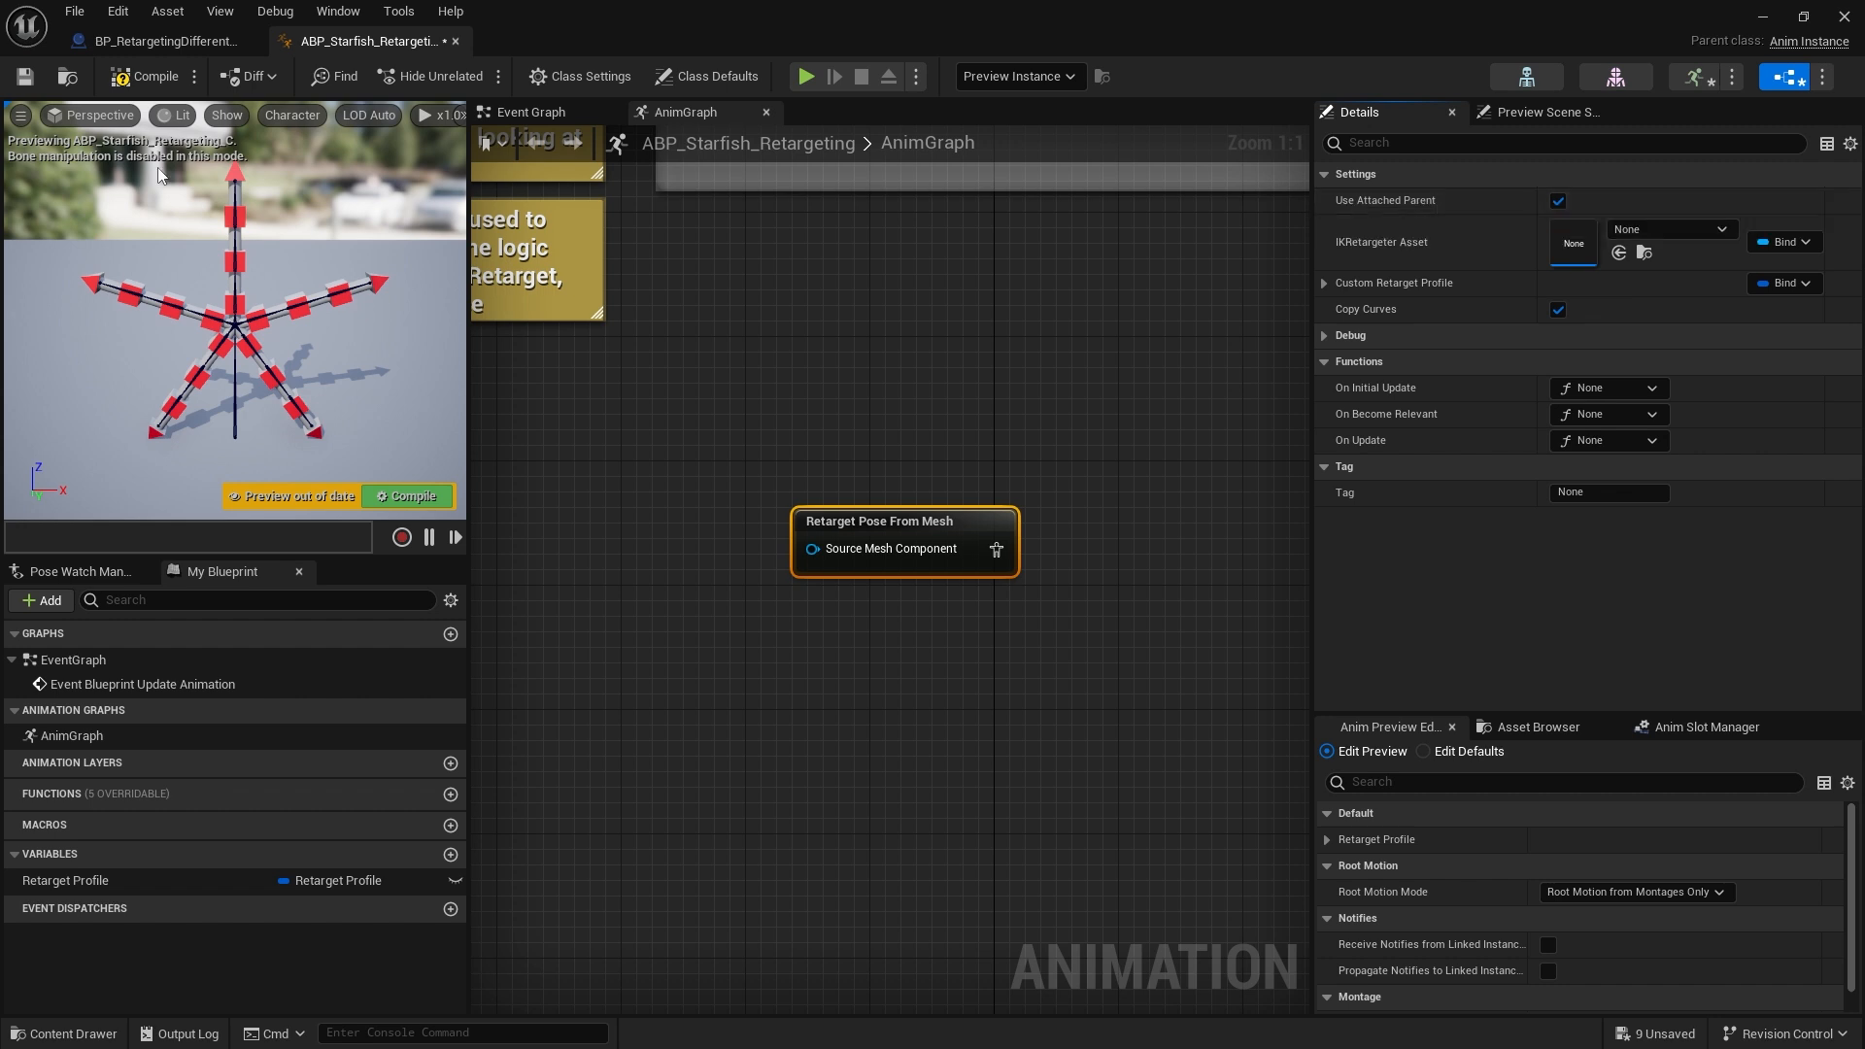
# Check the Source_SkeletalMesh component in the character blueprint, then return to the anim blueprint
pyautogui.click(160, 41)
pyautogui.click(97, 218)
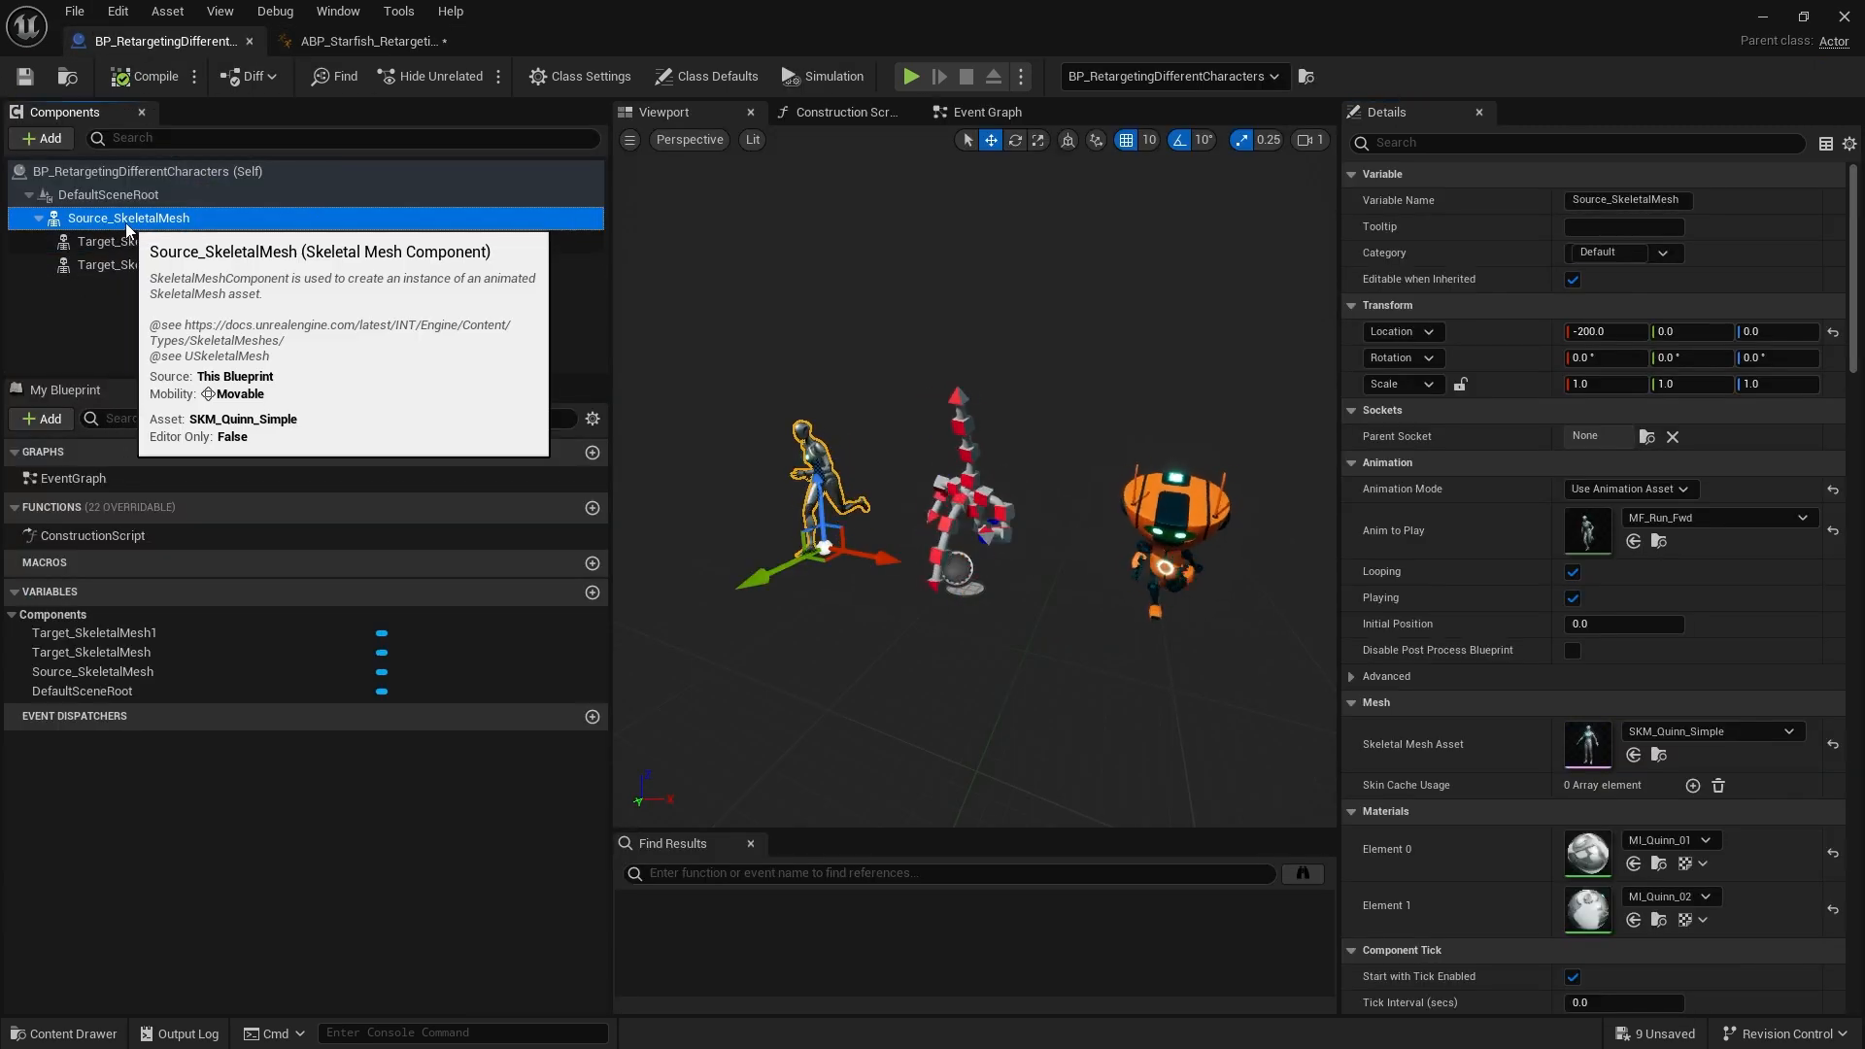
pyautogui.click(340, 41)
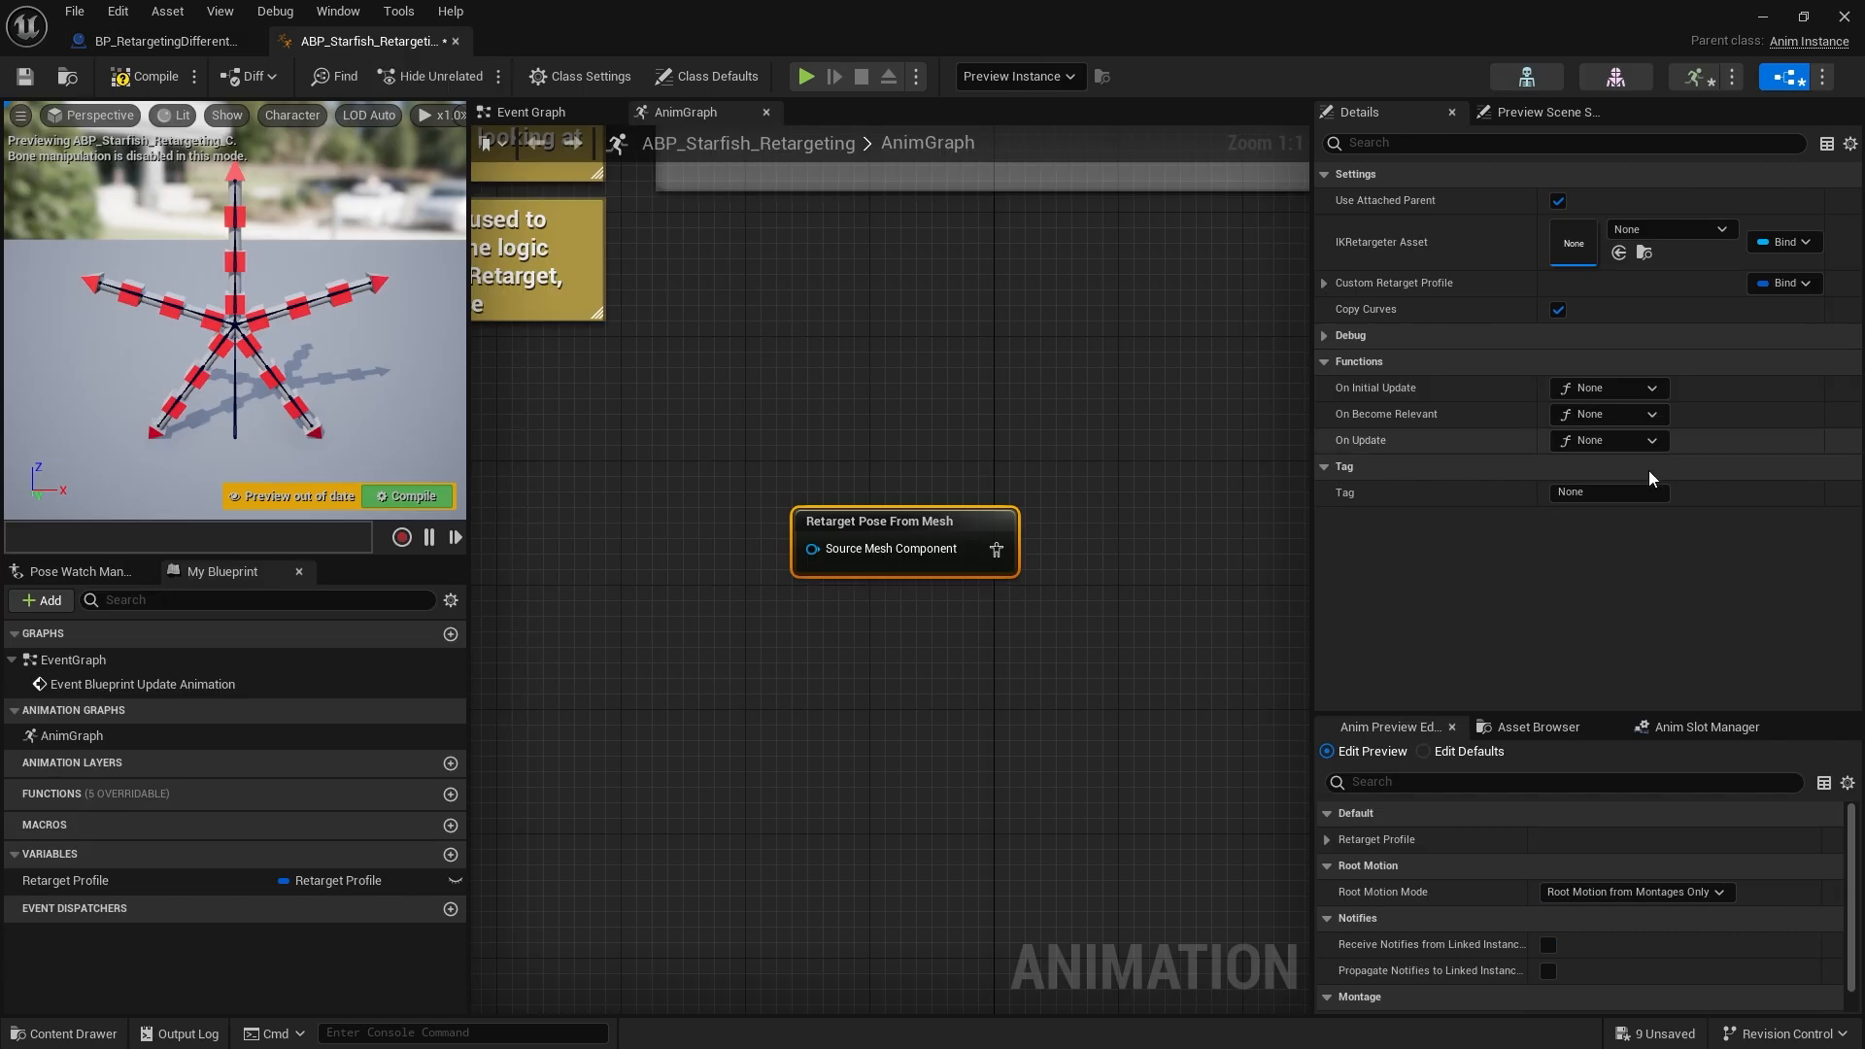
# Compare the new Retarget Pose From Mesh node's settings with those of the existing node in the graph
pyautogui.moveTo(812, 544); pyautogui.dragTo(656, 563)
pyautogui.click(818, 482)
pyautogui.click(854, 529)
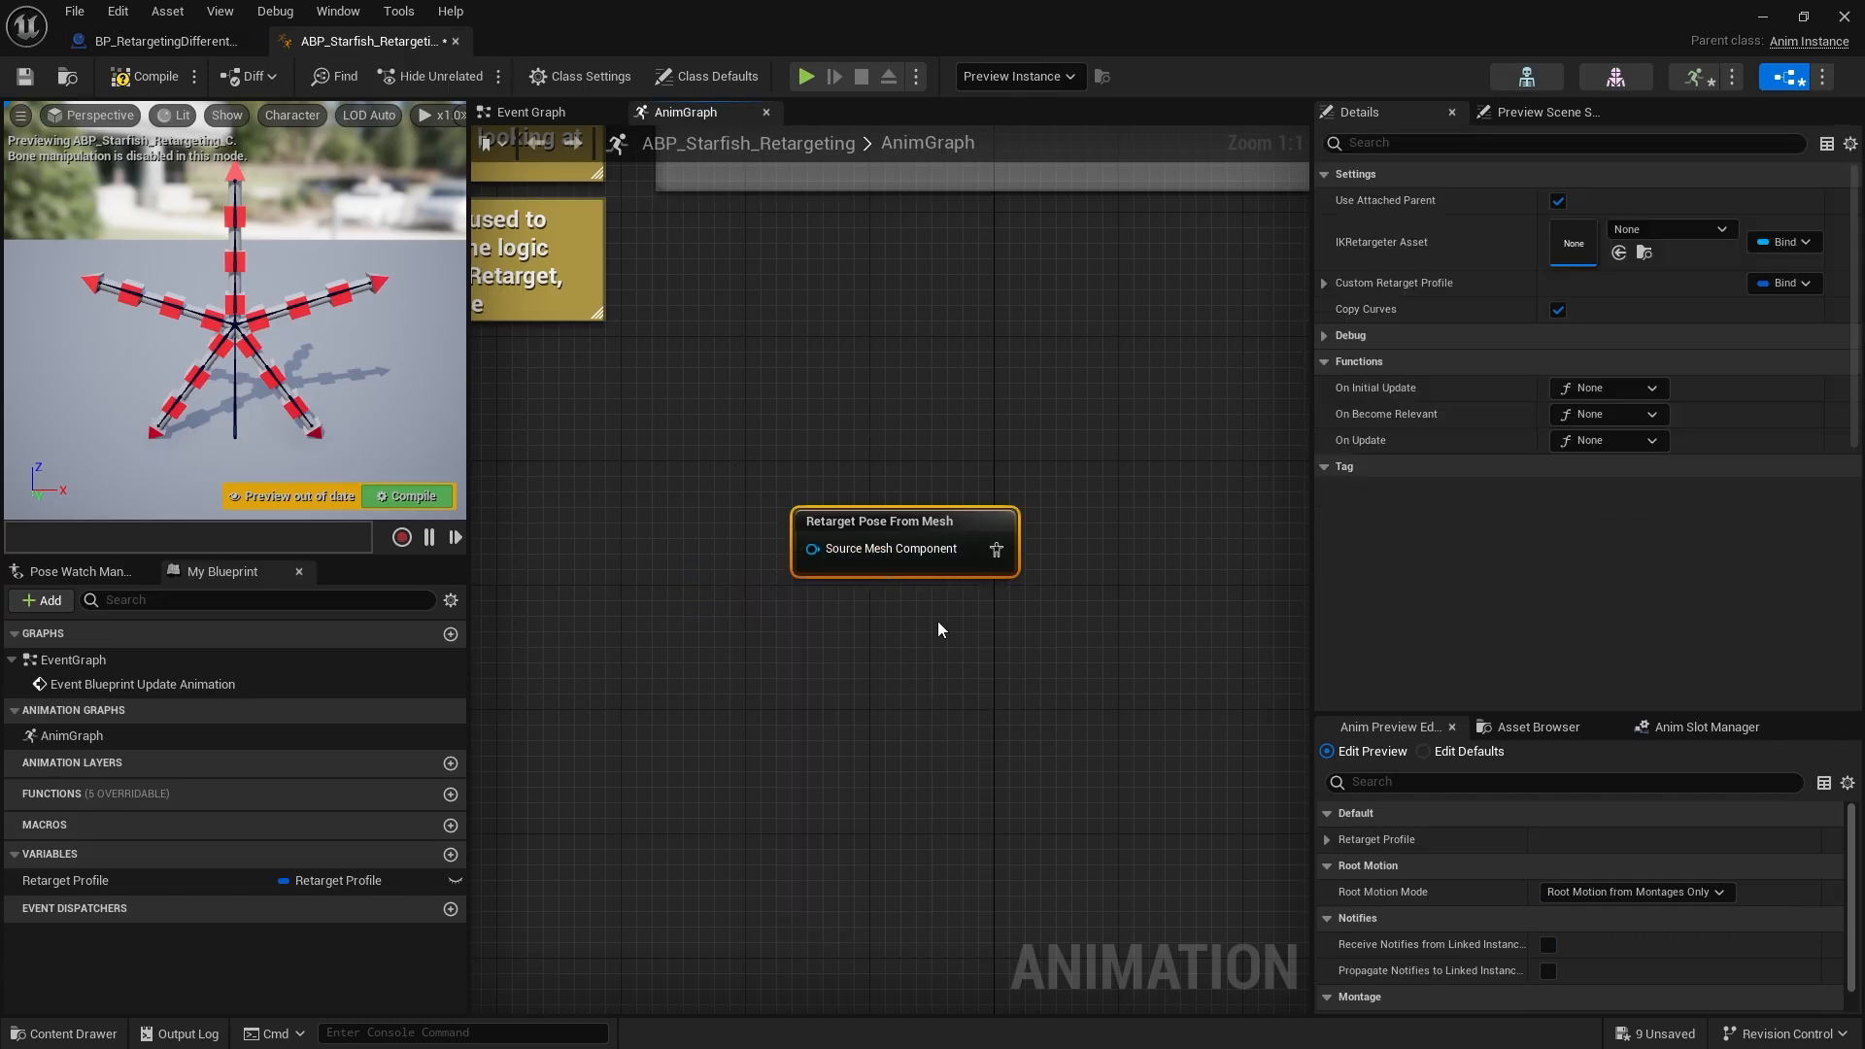
pyautogui.click(1558, 202)
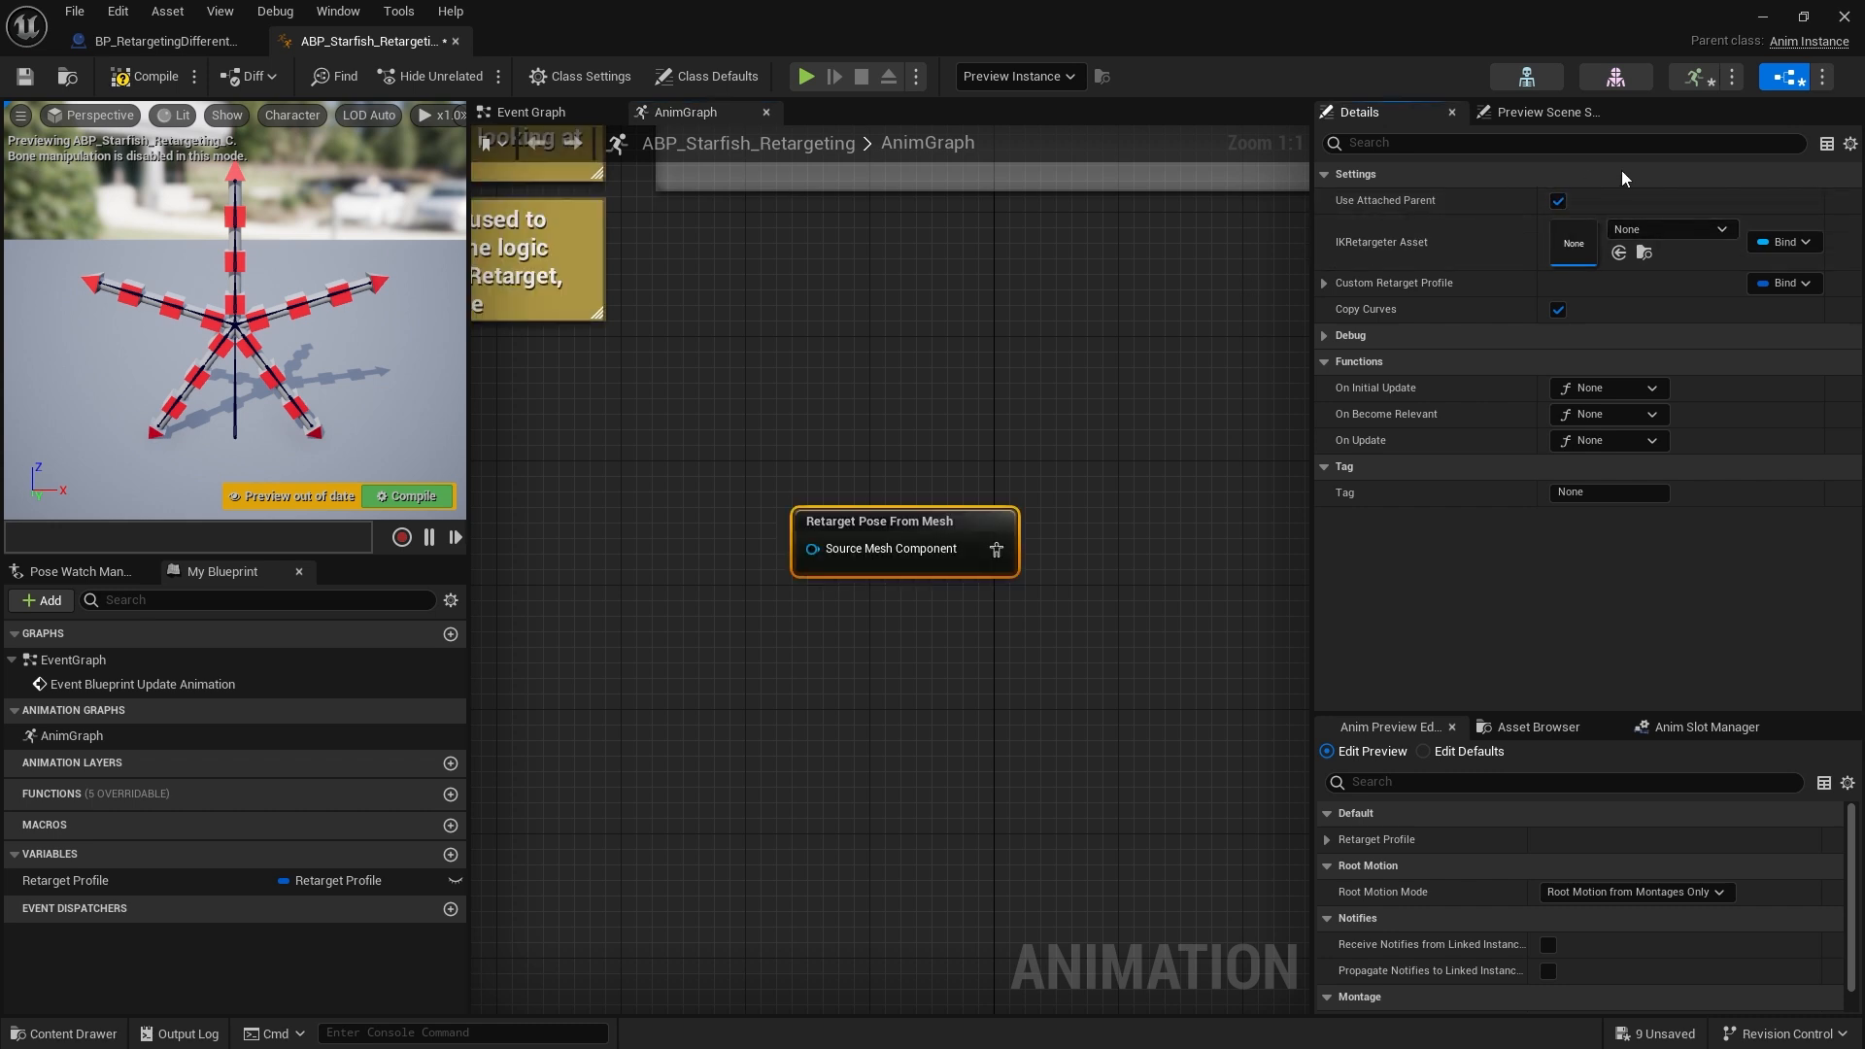
pyautogui.moveTo(1402, 251)
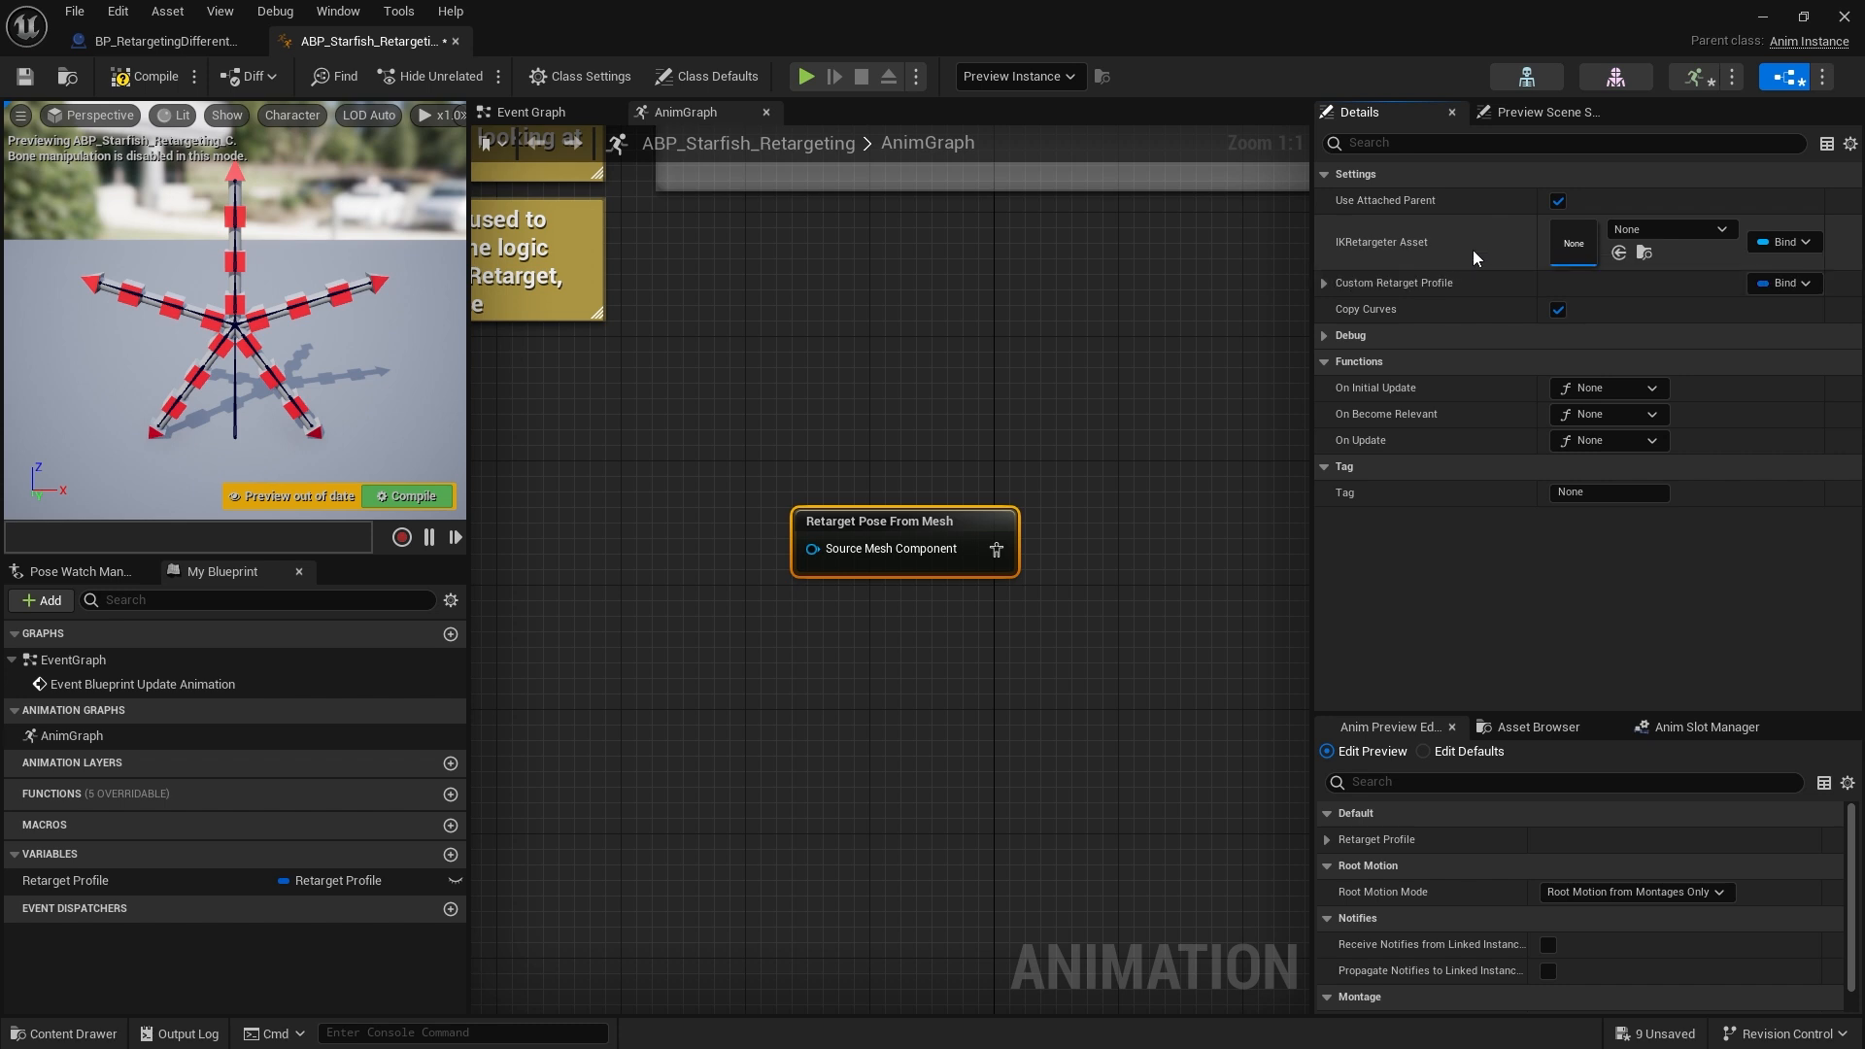
pyautogui.moveTo(1113, 398); pyautogui.dragTo(1077, 709, button='right')
pyautogui.moveTo(977, 412); pyautogui.dragTo(896, 587, button='right')
pyautogui.click(1010, 374)
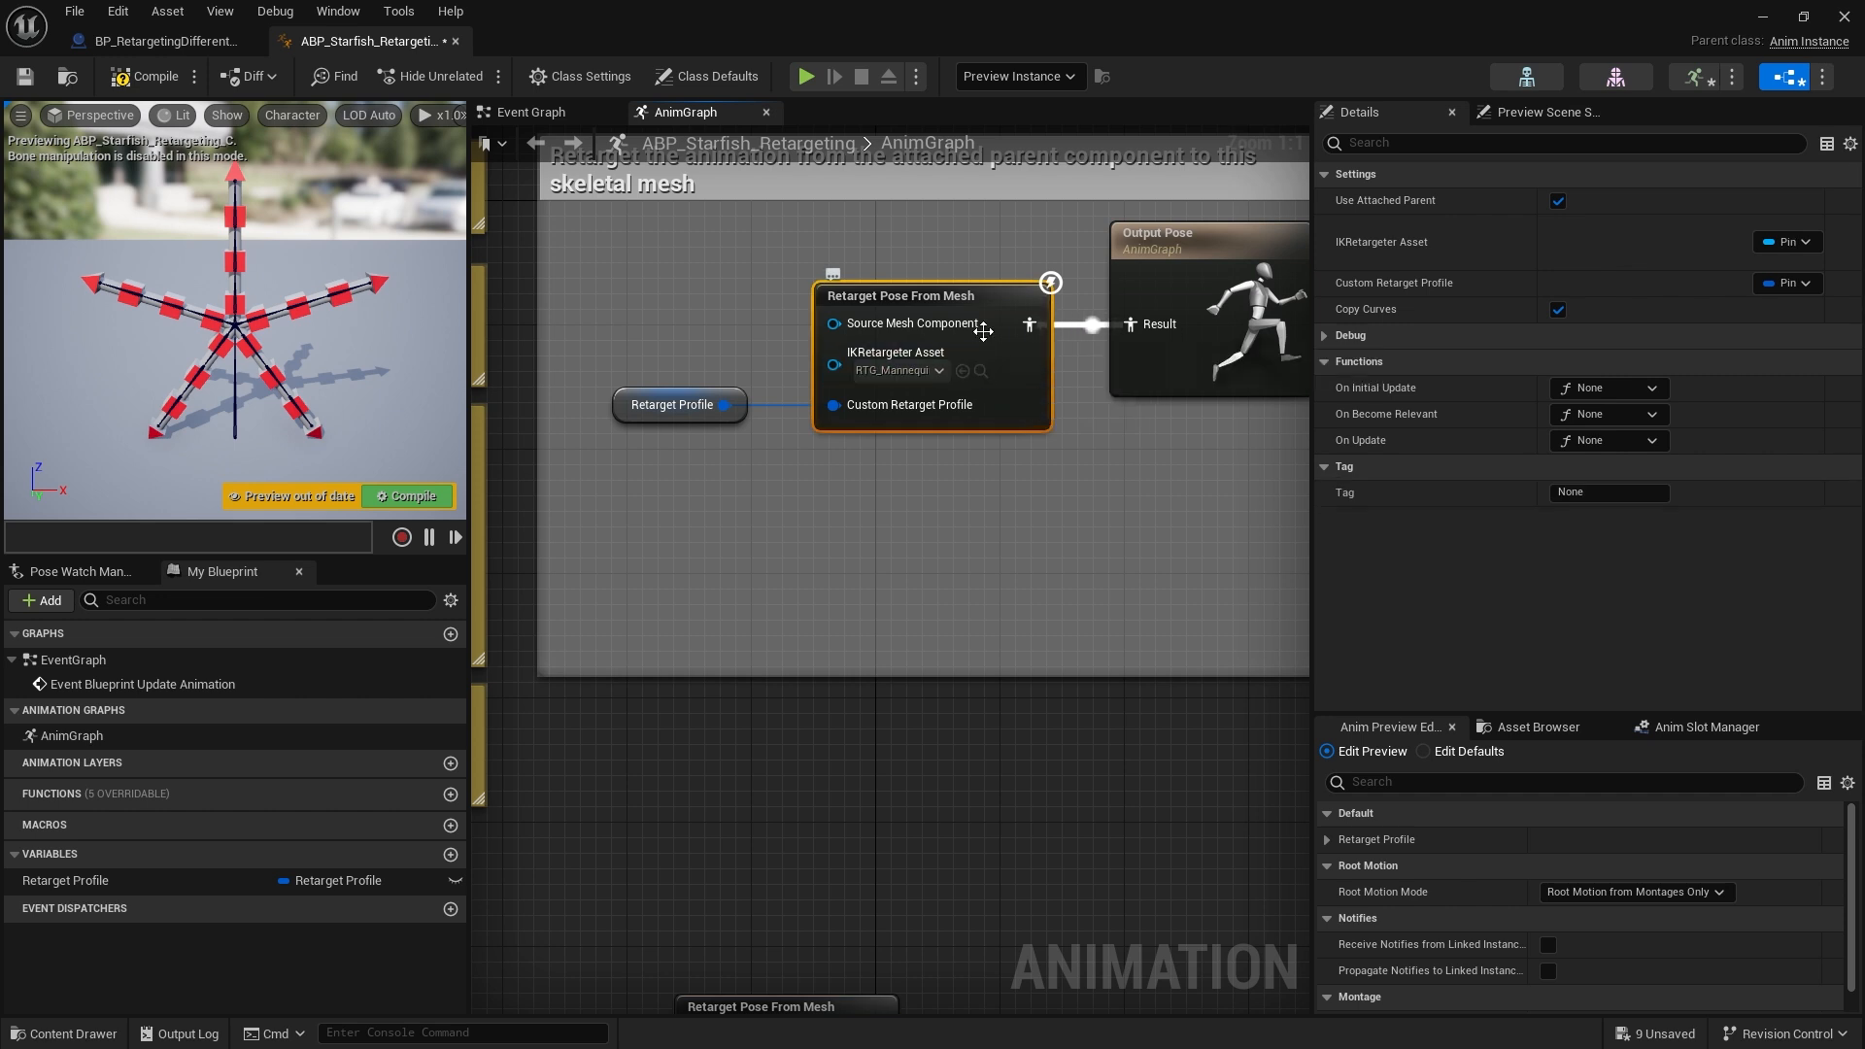
pyautogui.click(896, 370)
pyautogui.moveTo(1033, 684); pyautogui.dragTo(1064, 368, button='right')
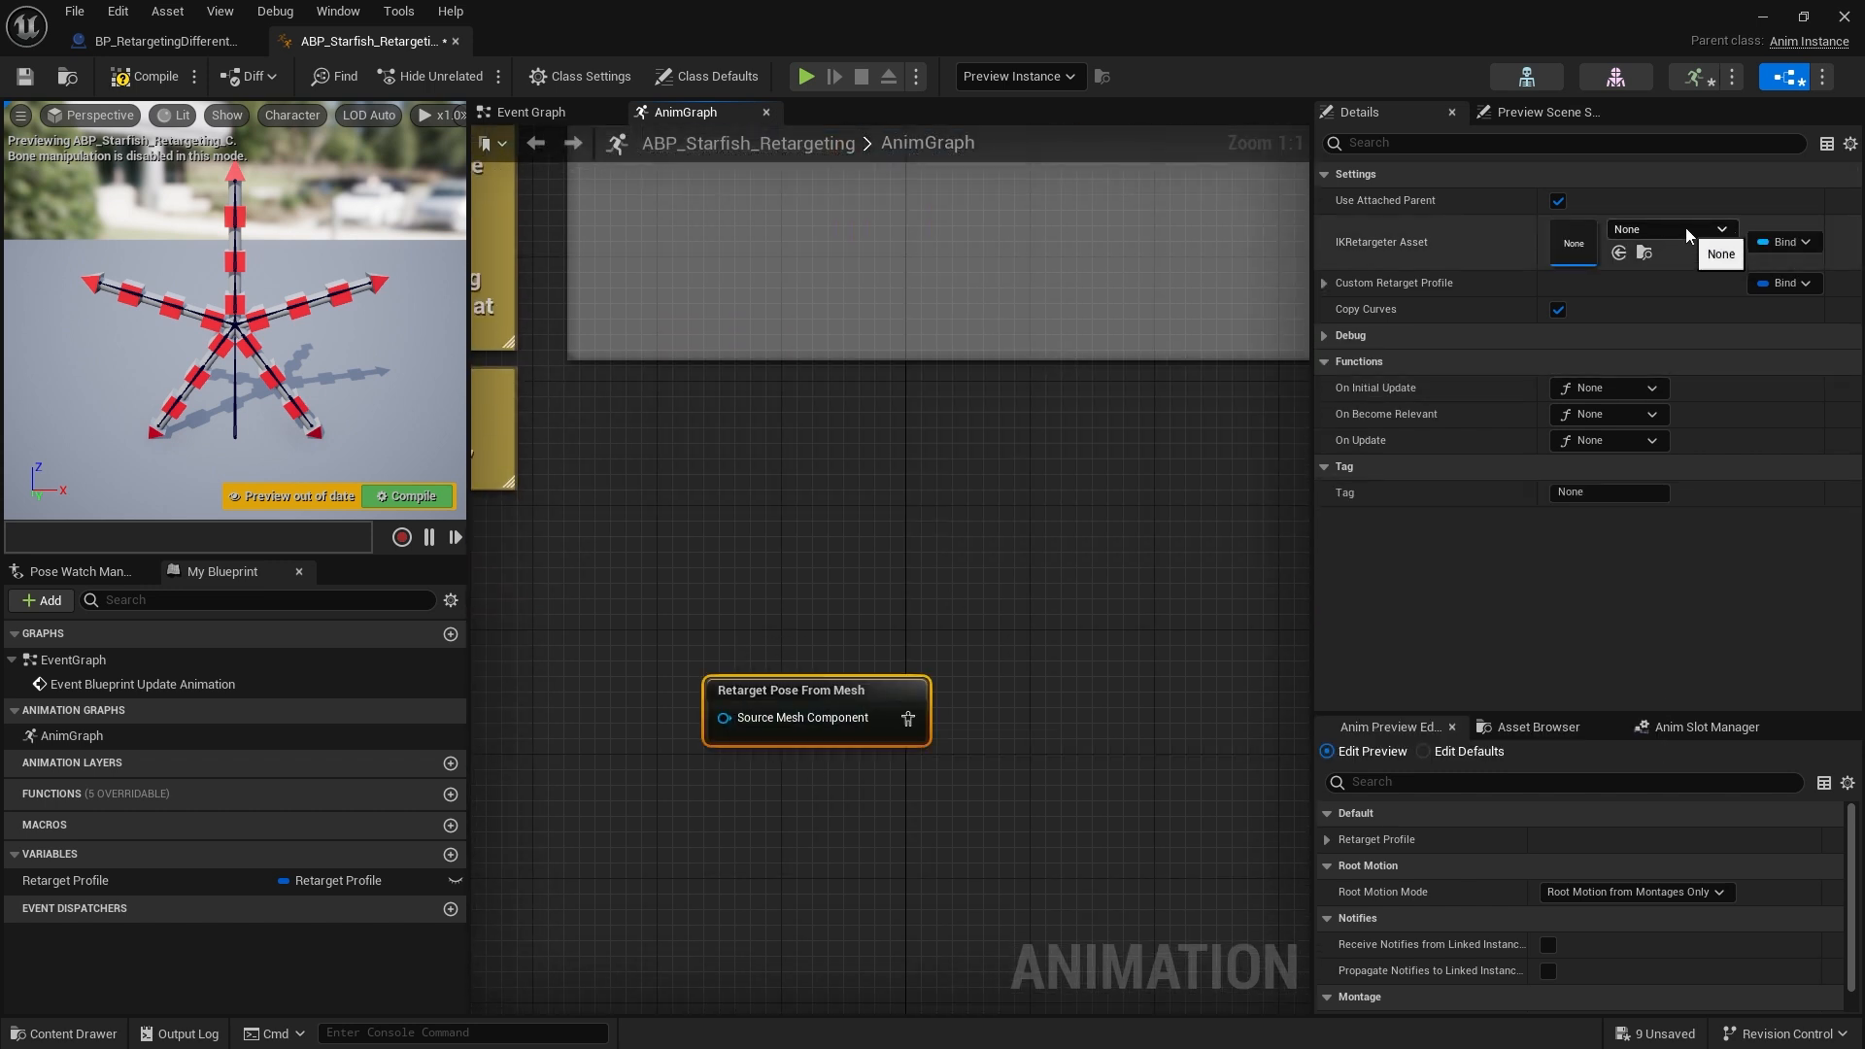
# Assign RTG_Mannequin_Starfish as the new node's IKRetargeter Asset and expose that property as a pin
pyautogui.click(1686, 229)
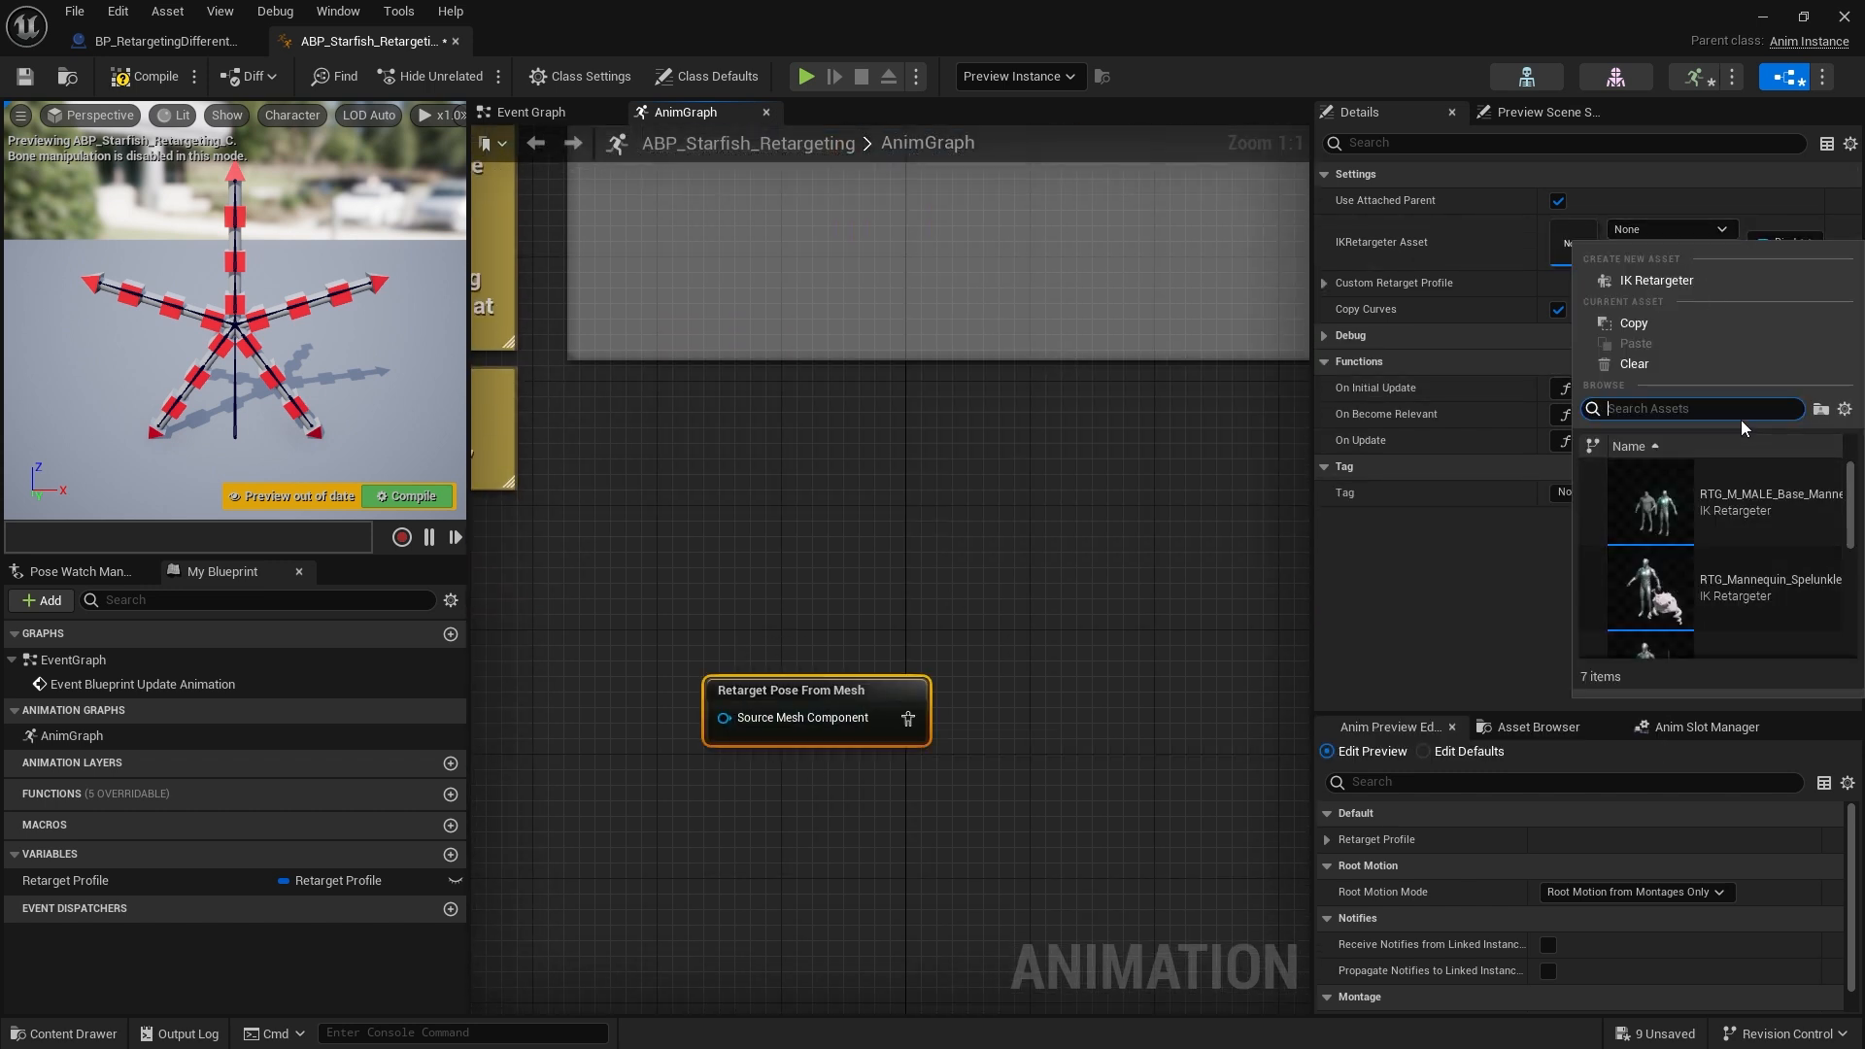
pyautogui.write('starf')
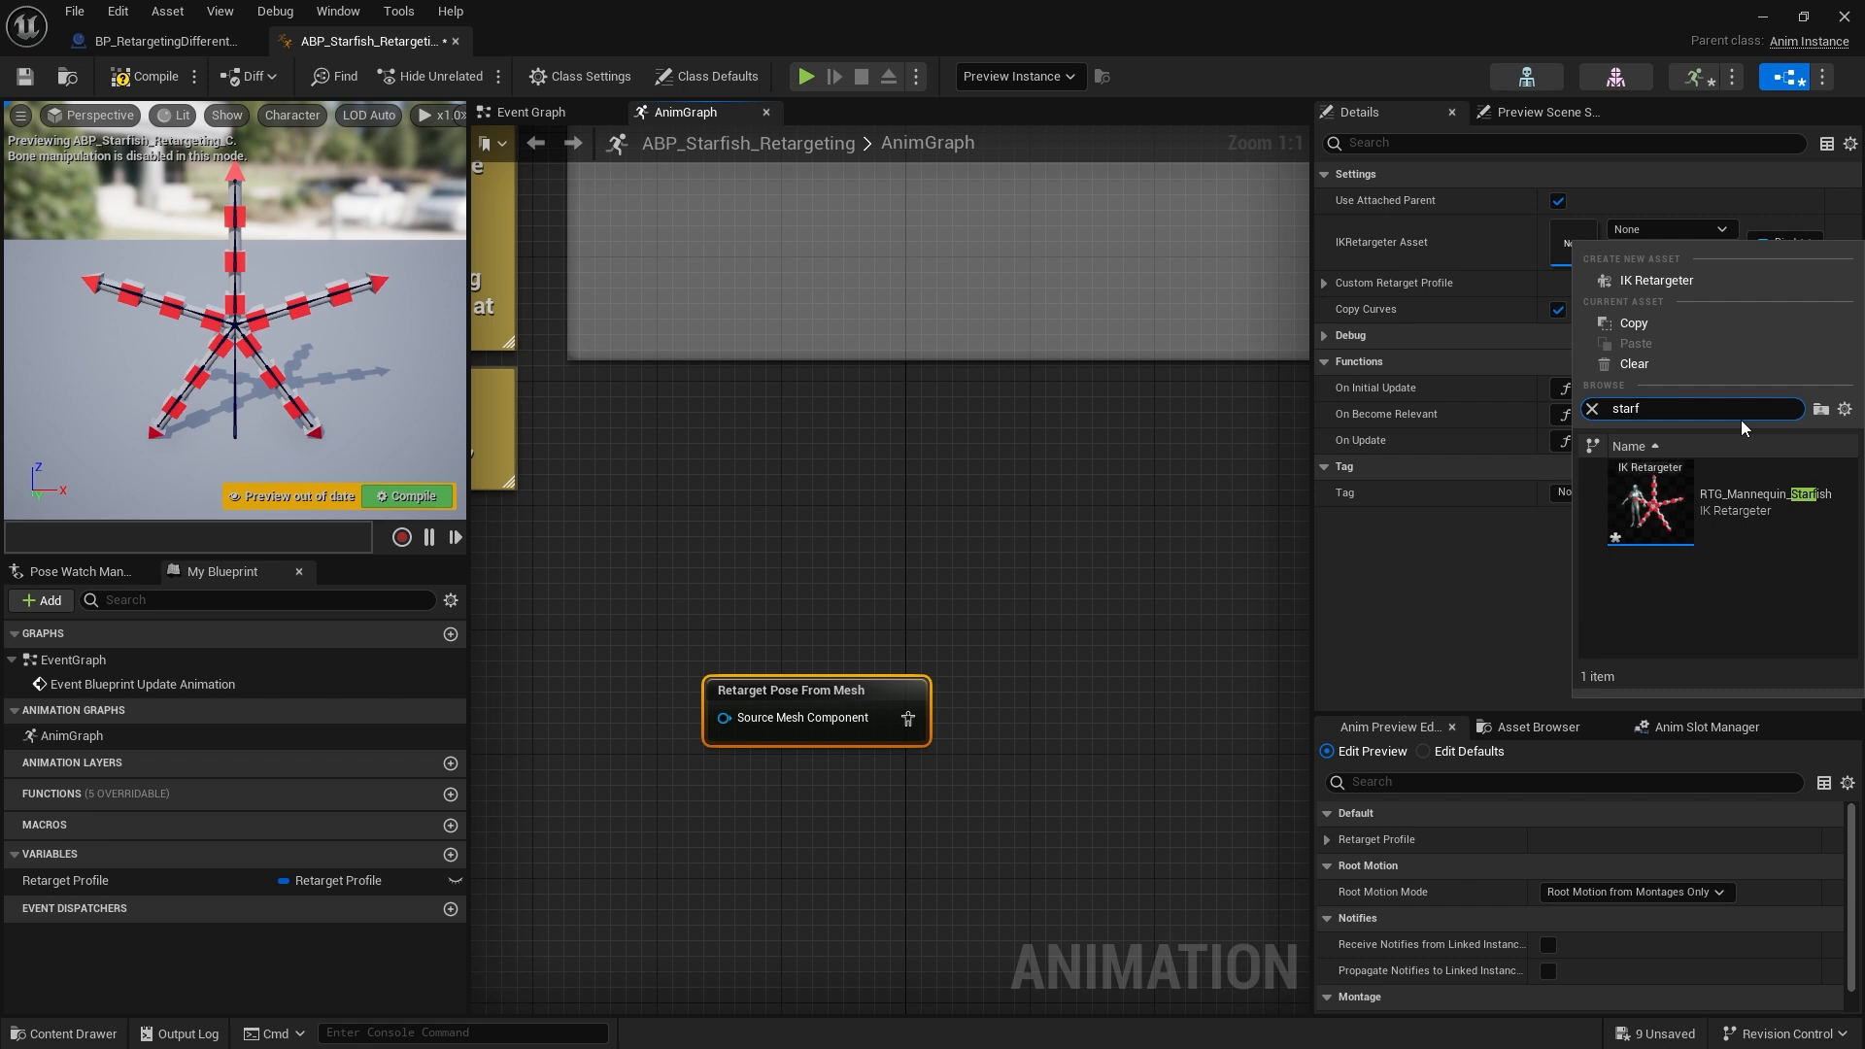
pyautogui.click(1714, 525)
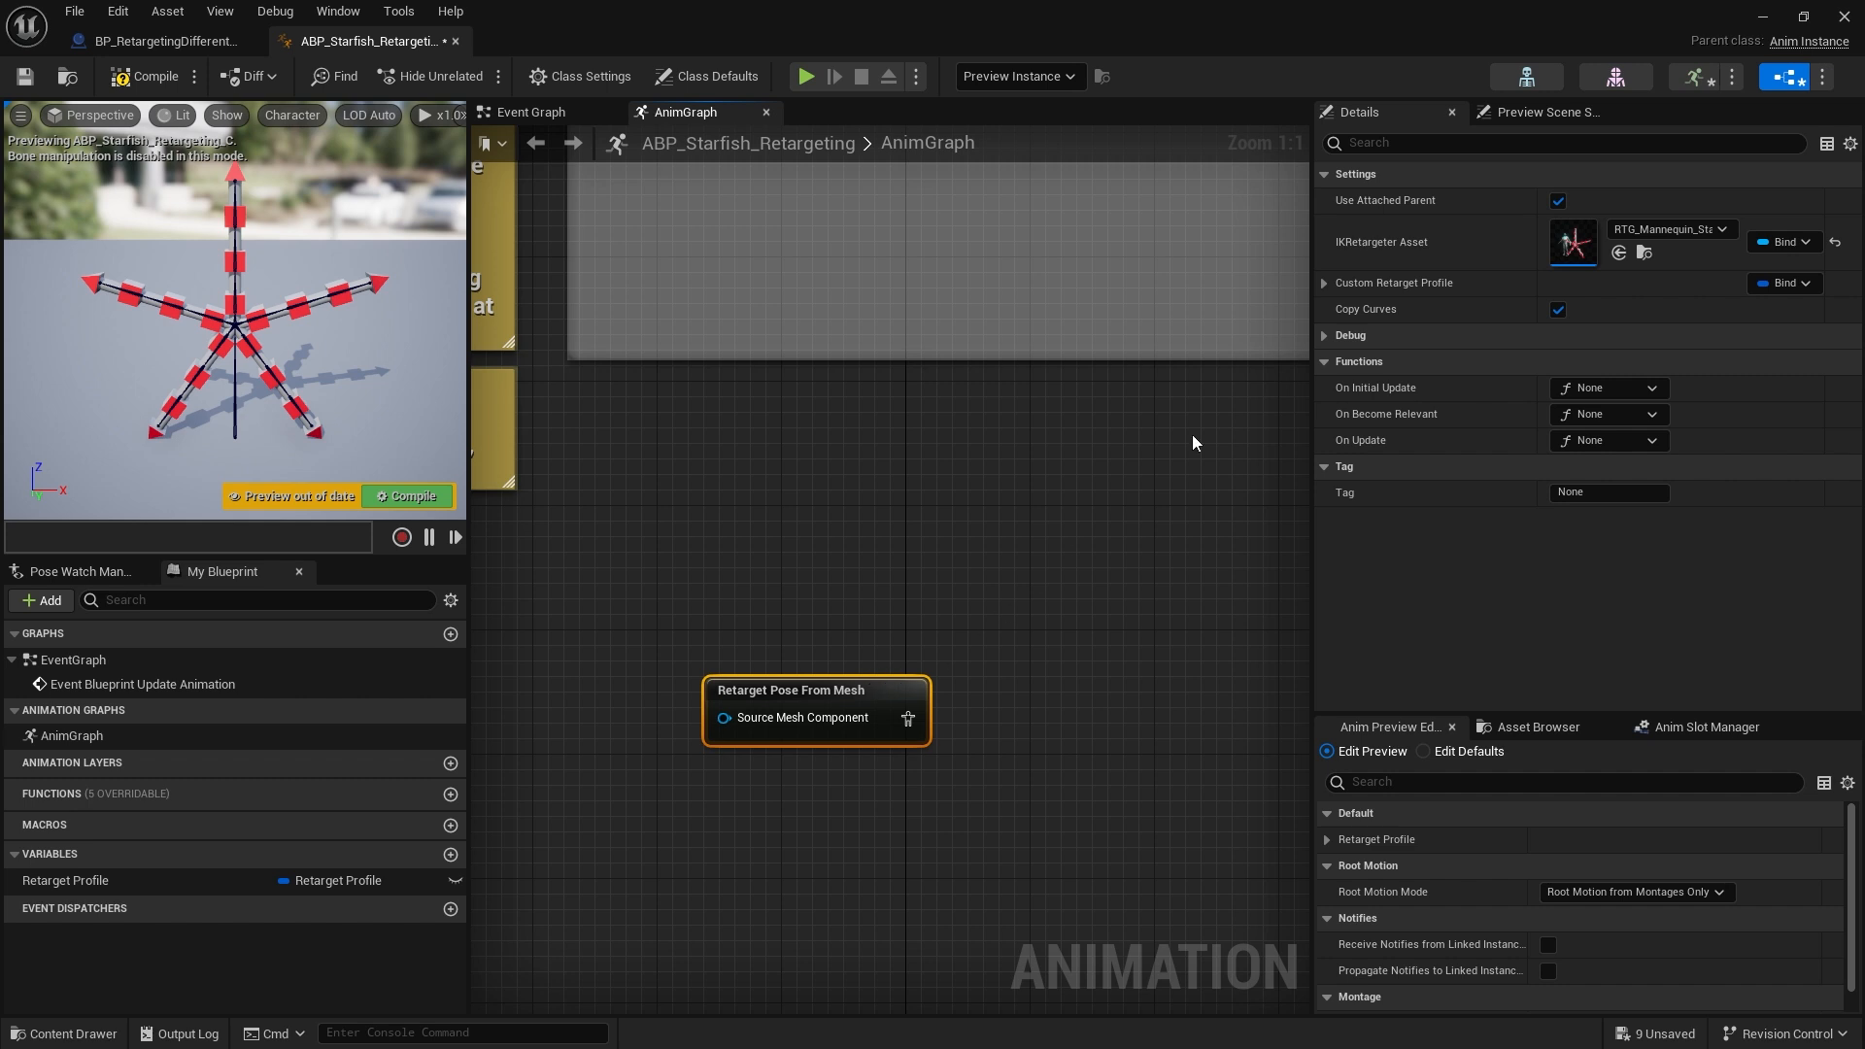
pyautogui.click(1795, 244)
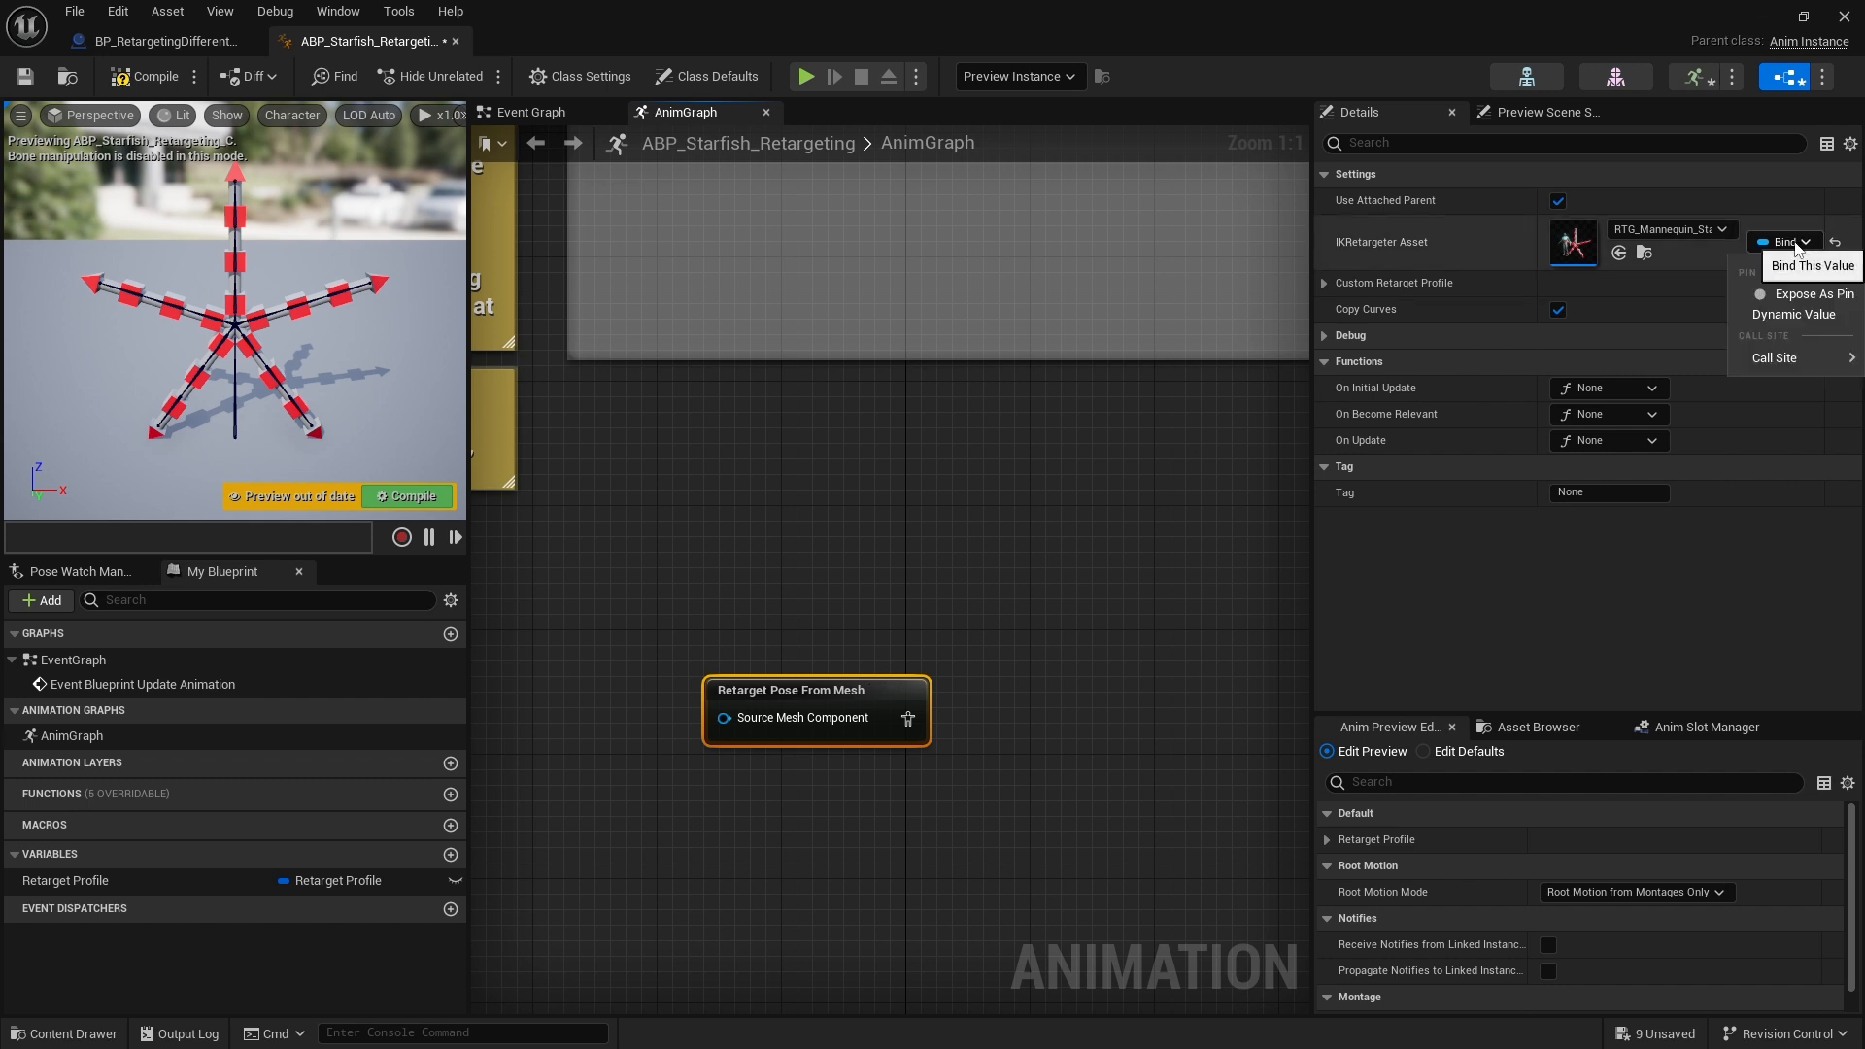
pyautogui.click(1811, 297)
# Reselect the new Retarget Pose From Mesh node and review its Copy Curves setting
pyautogui.moveTo(684, 766); pyautogui.dragTo(779, 692, button='right')
pyautogui.moveTo(818, 684); pyautogui.dragTo(687, 713)
pyautogui.click(678, 779)
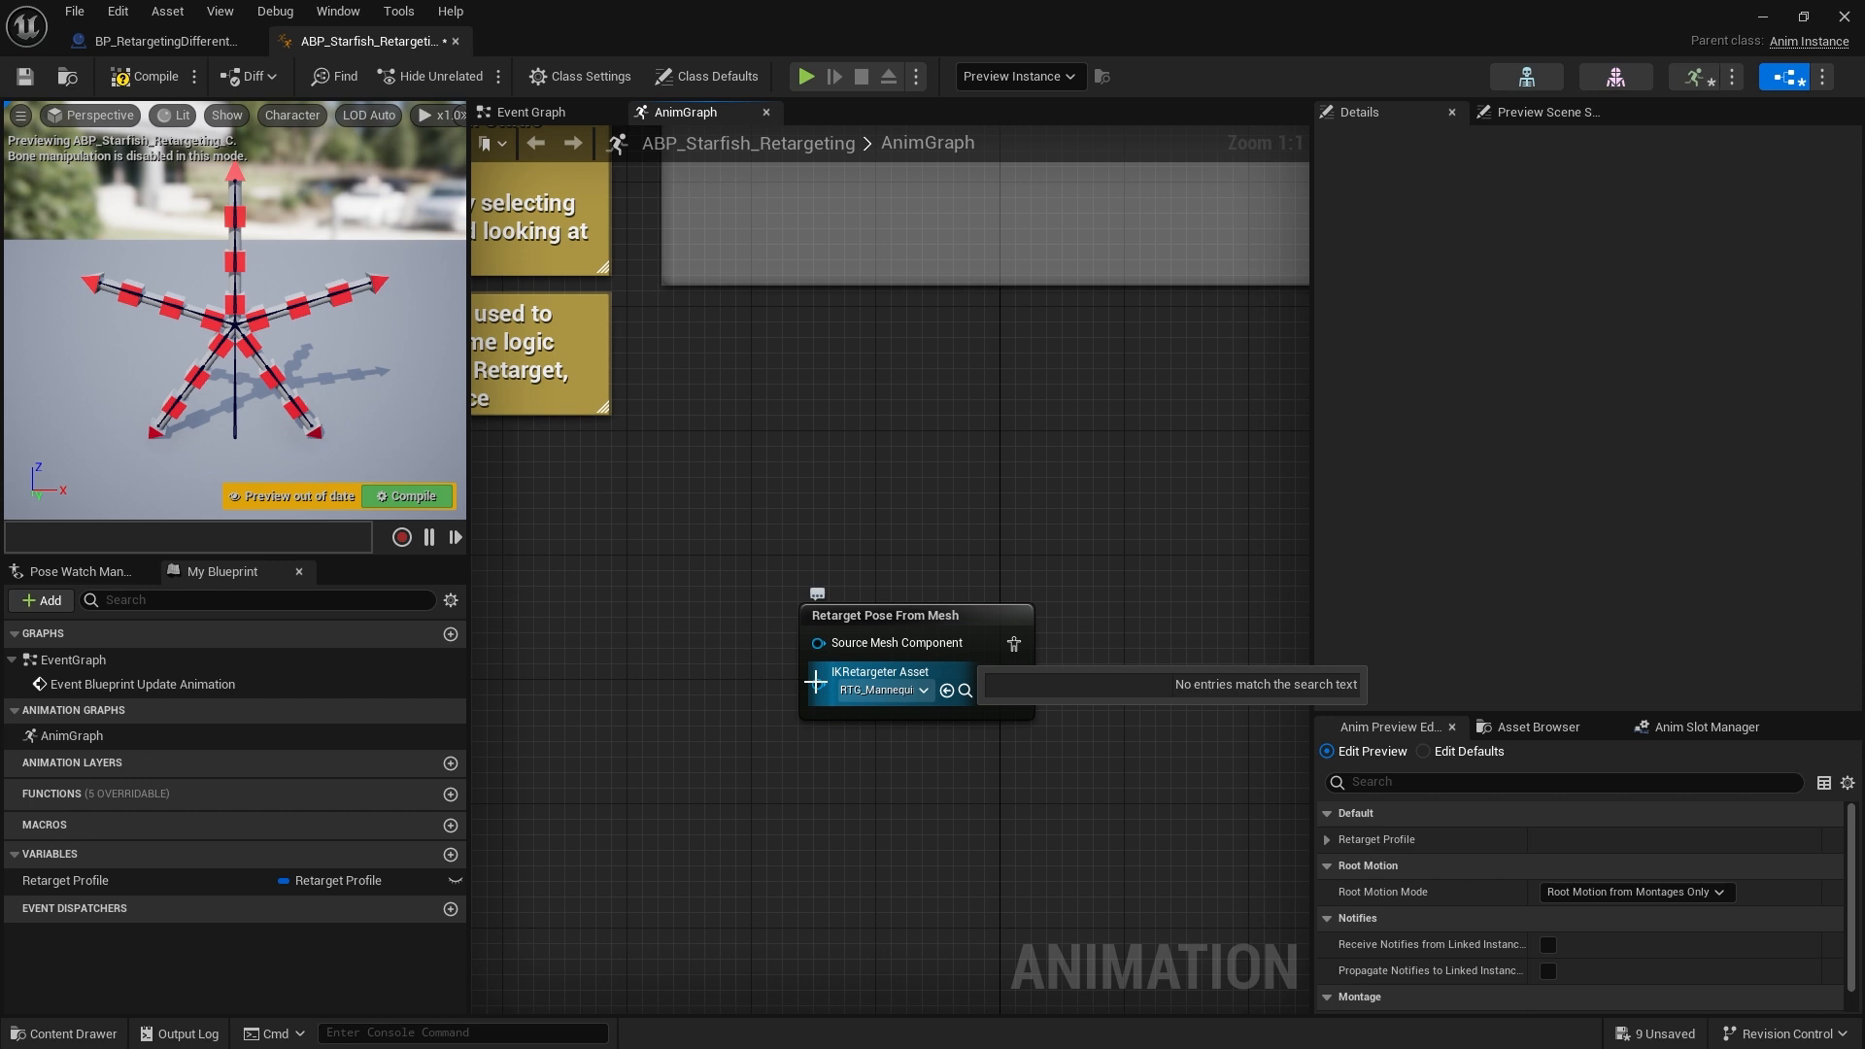
pyautogui.click(1012, 620)
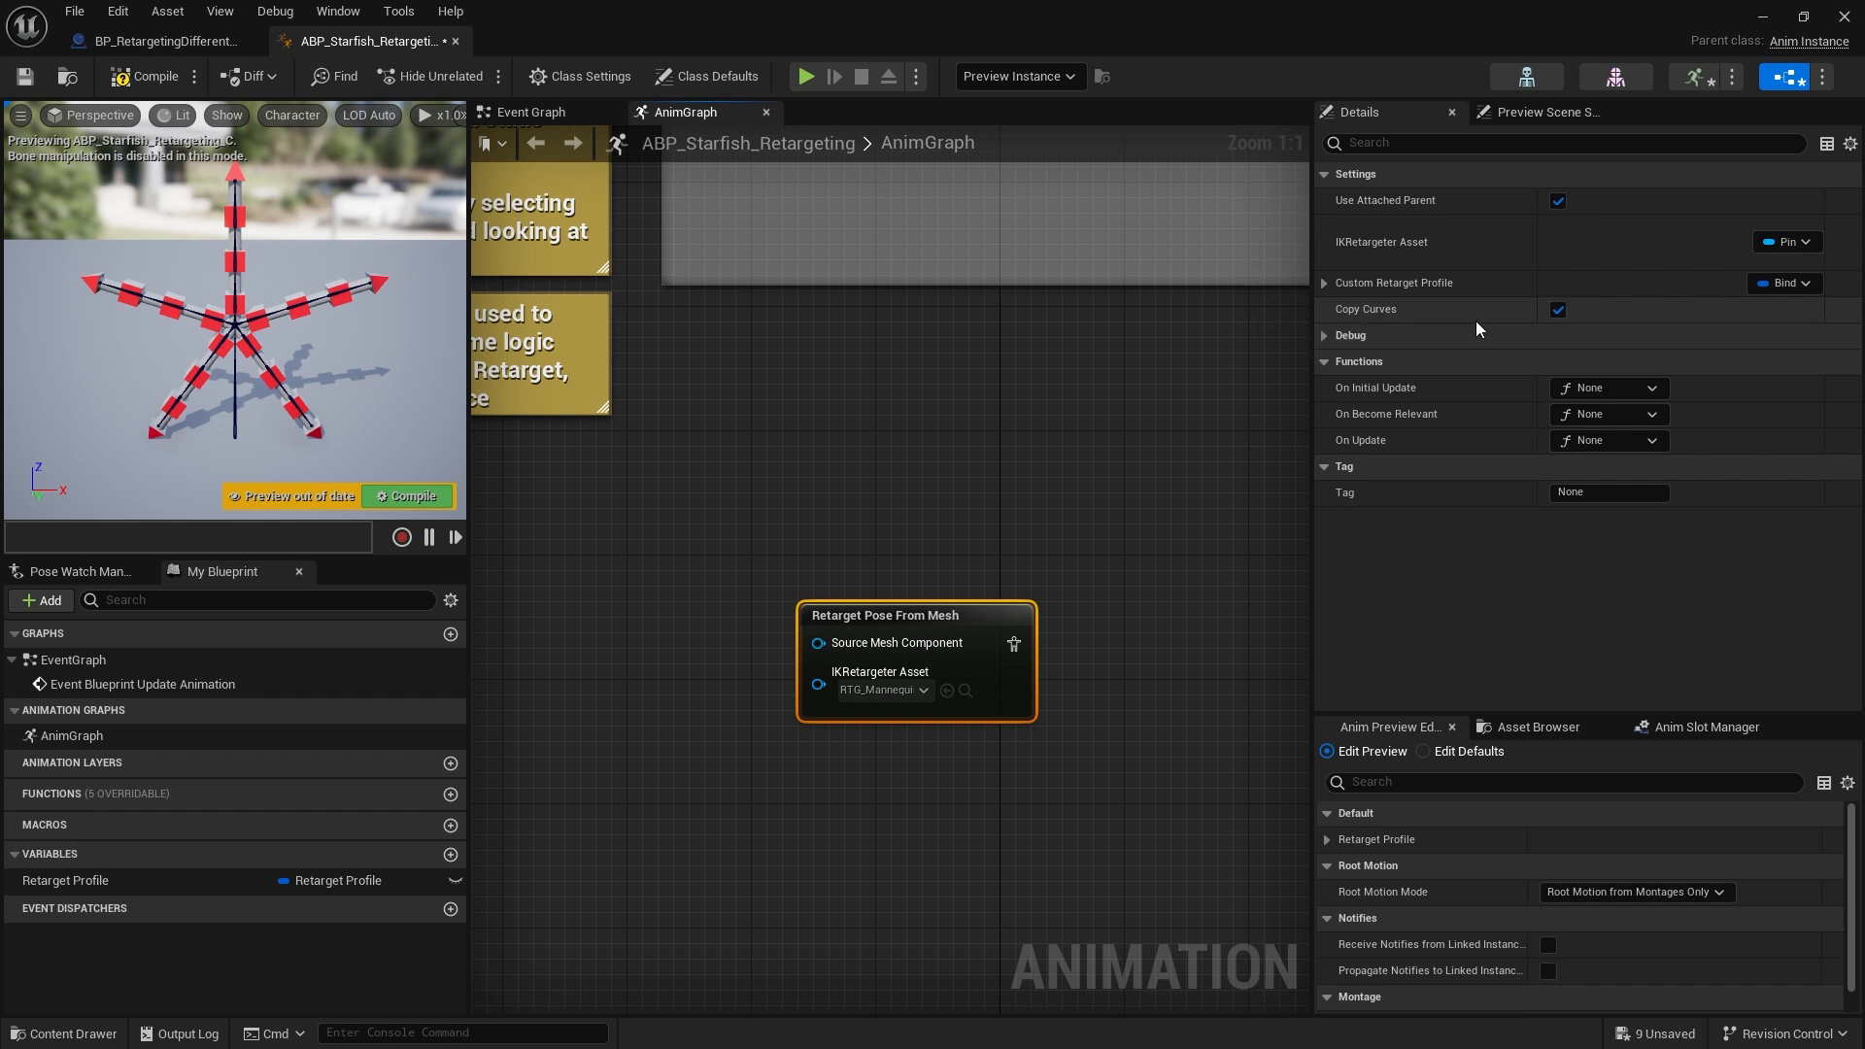
pyautogui.click(1559, 311)
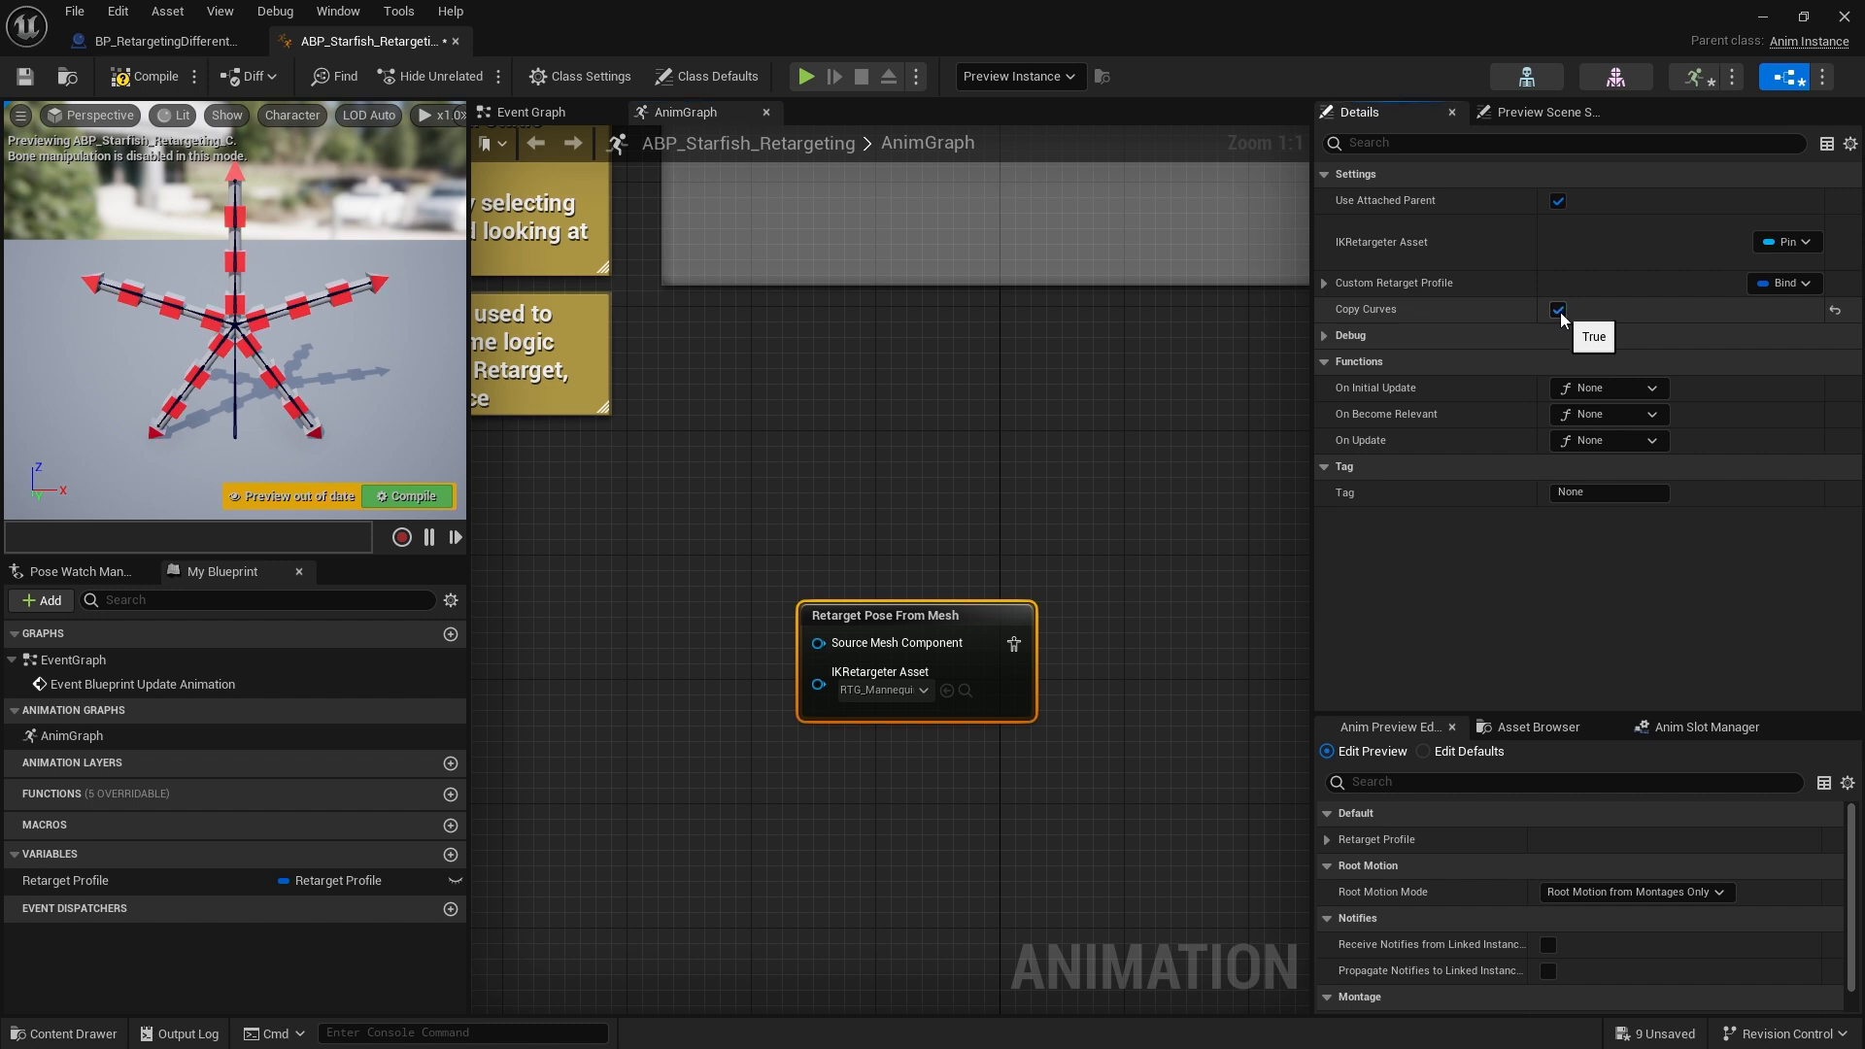
# Try wiring the new node's pose output to the Output Pose, then reconnect the original node instead
pyautogui.click(1179, 579)
pyautogui.moveTo(1179, 579); pyautogui.dragTo(1058, 673, button='right')
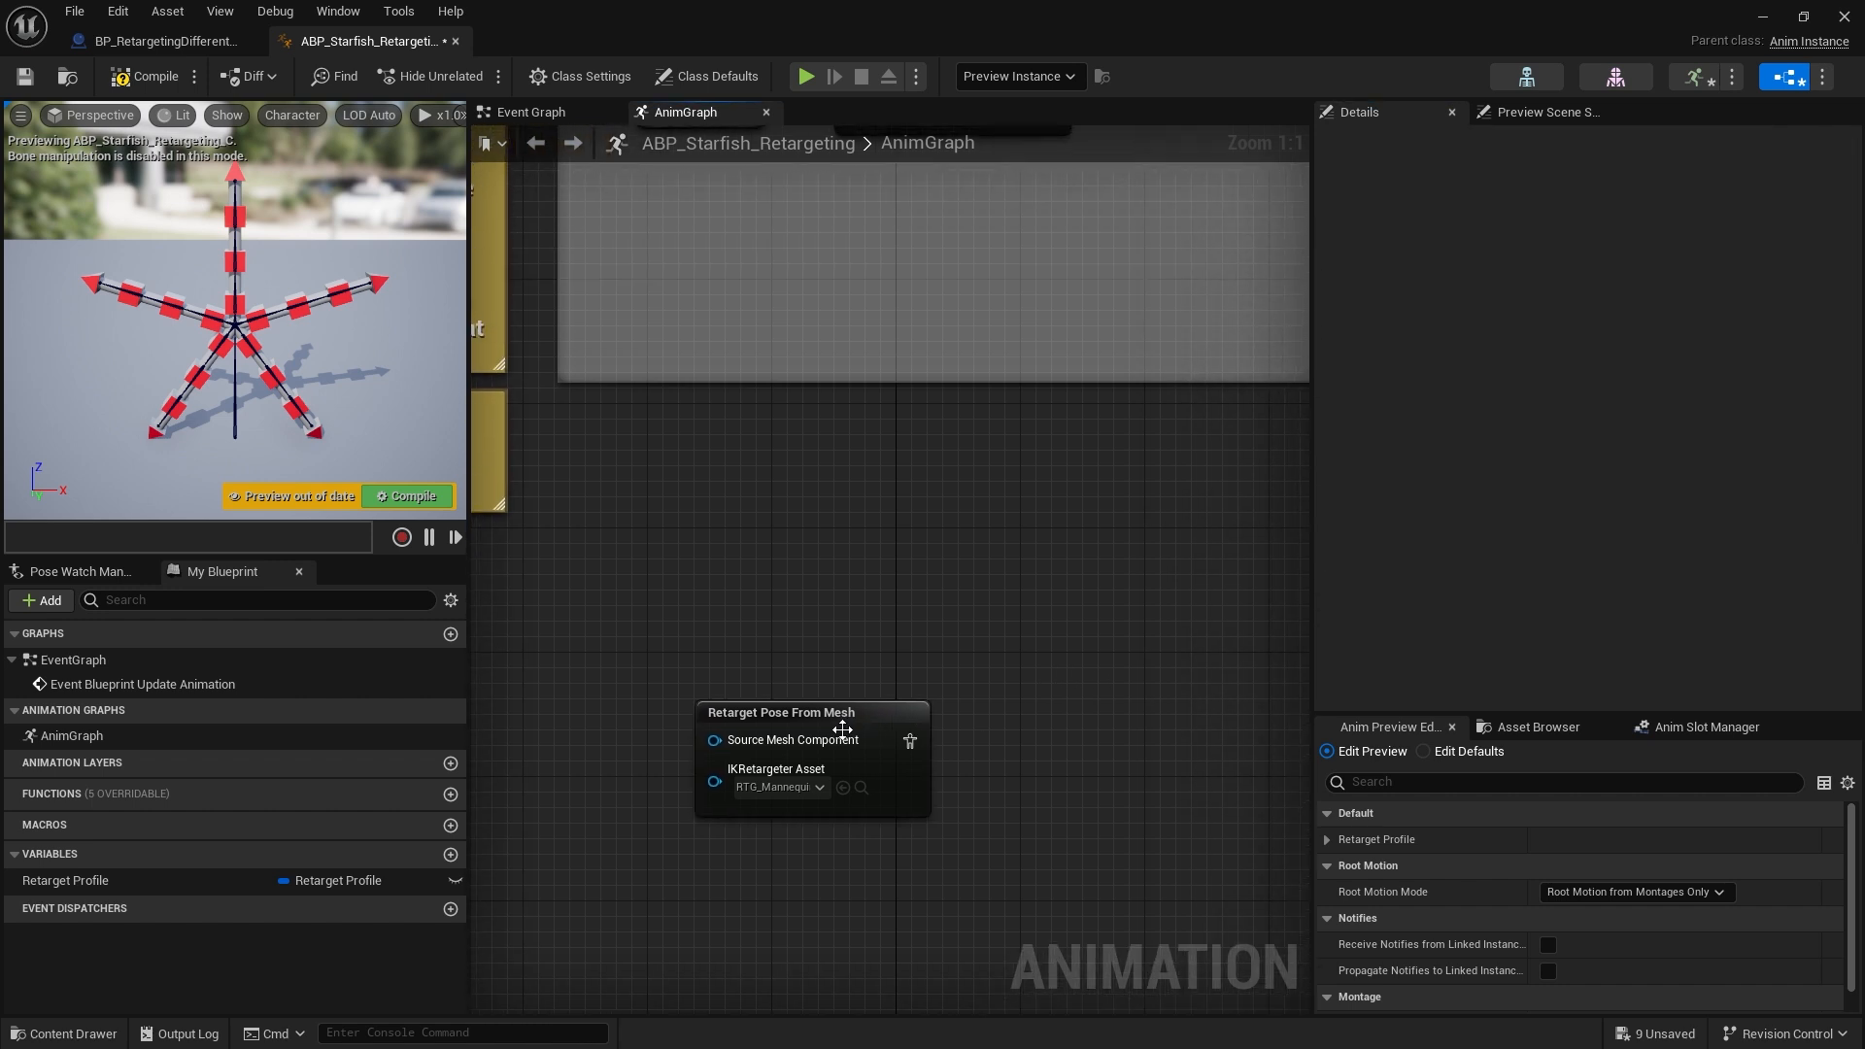
pyautogui.moveTo(842, 729); pyautogui.dragTo(871, 666)
pyautogui.moveTo(1110, 646); pyautogui.dragTo(959, 721, button='right')
pyautogui.scroll(-2, 947, 728)
pyautogui.moveTo(826, 755); pyautogui.dragTo(1010, 271)
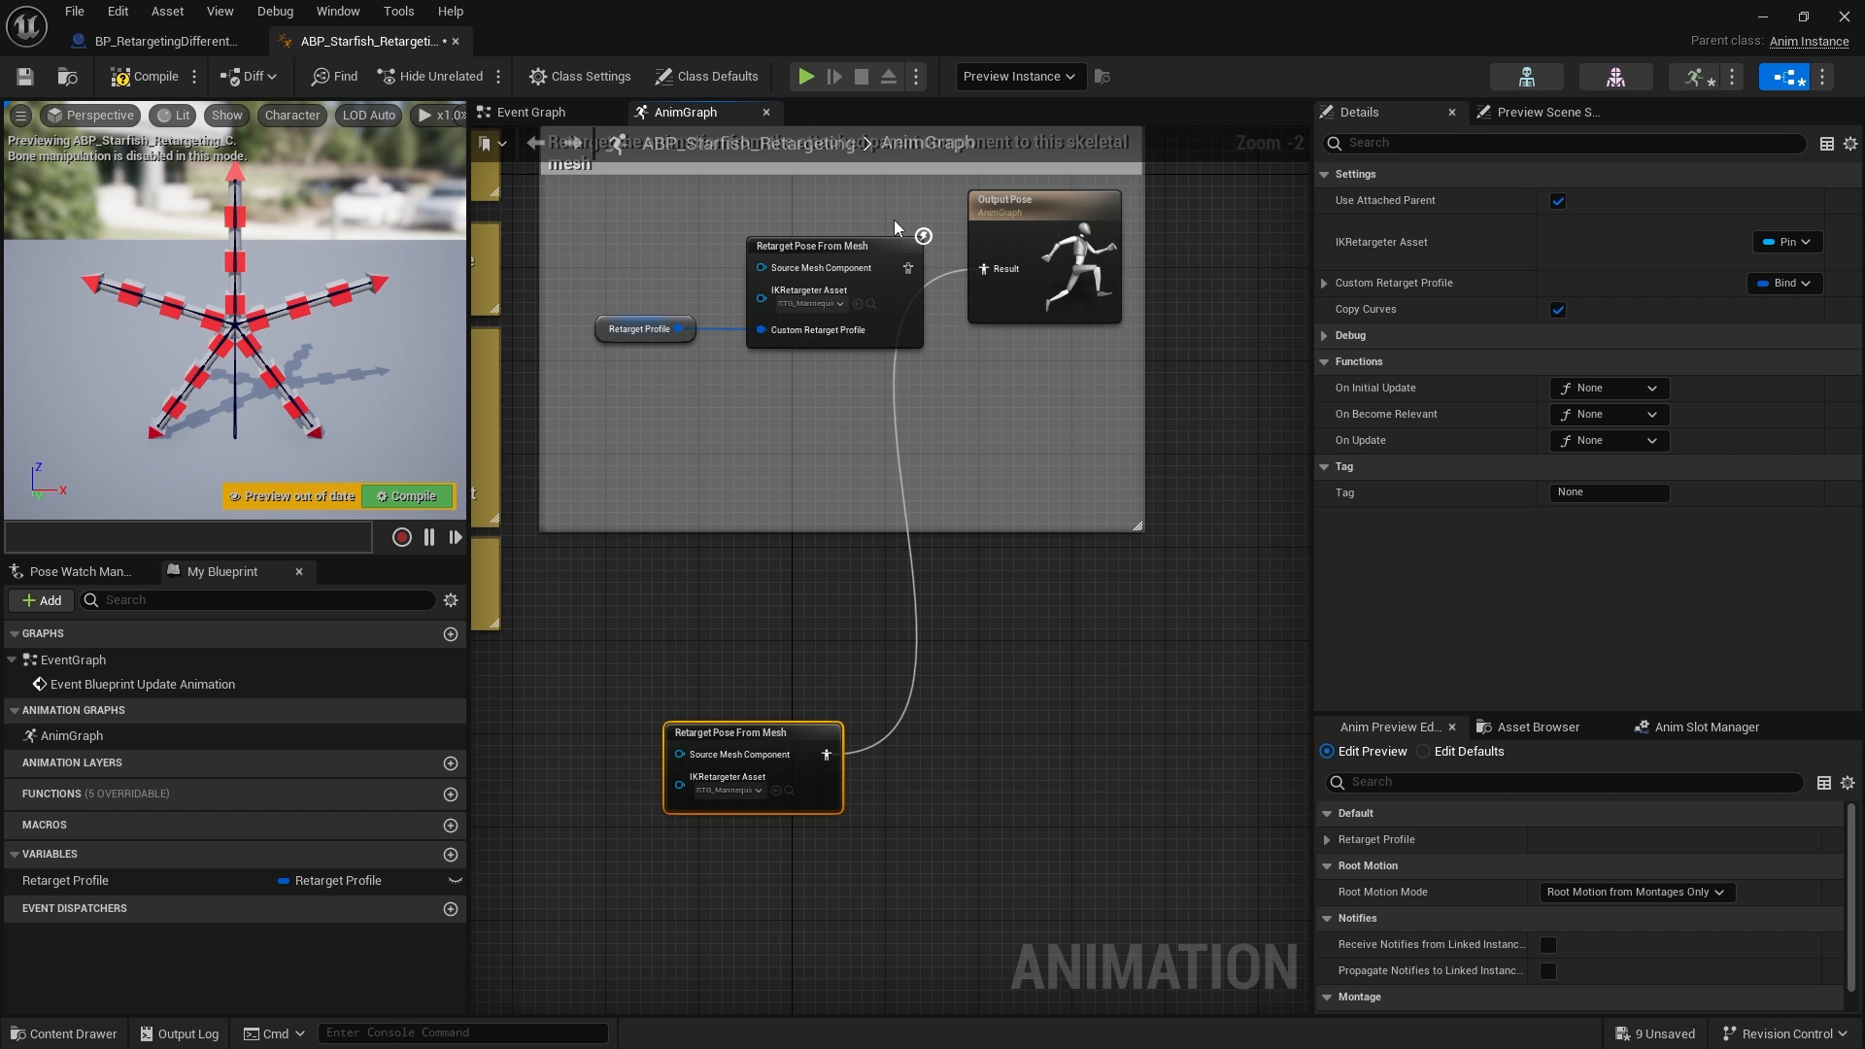
pyautogui.moveTo(908, 268); pyautogui.dragTo(993, 268)
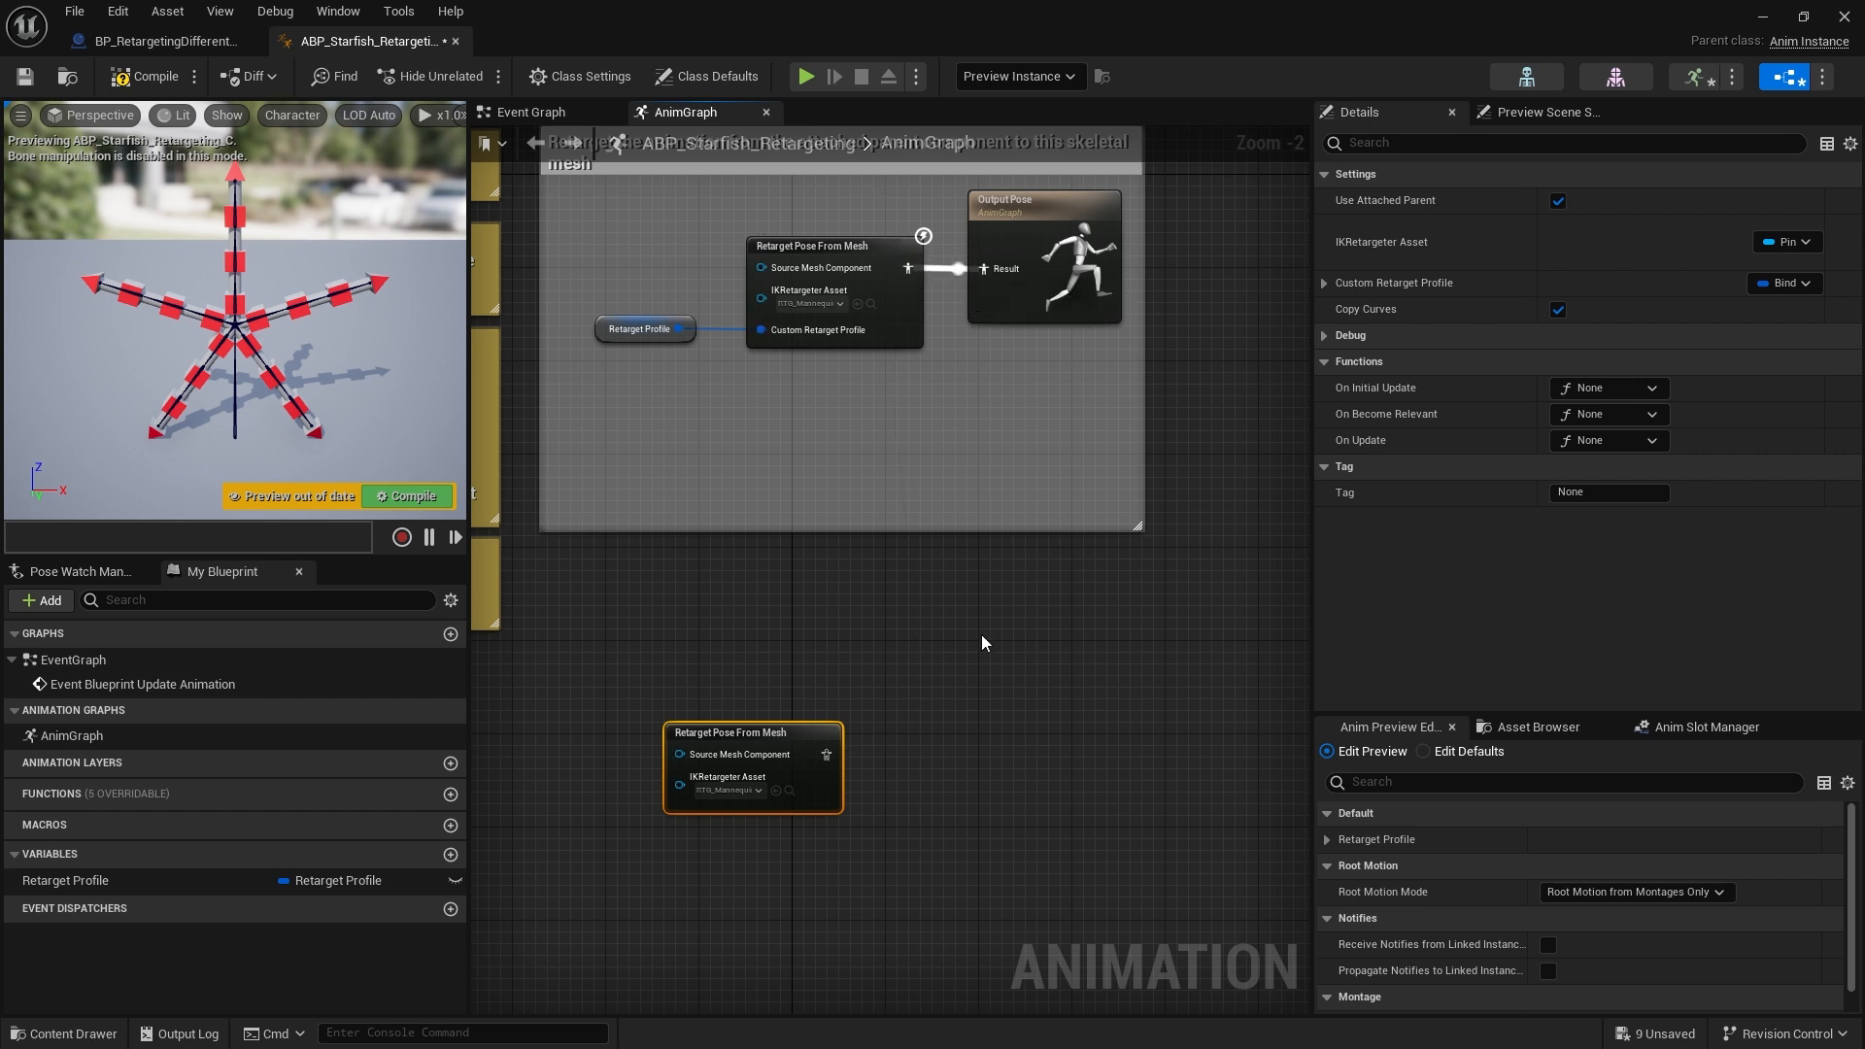
pyautogui.moveTo(794, 743); pyautogui.dragTo(781, 766)
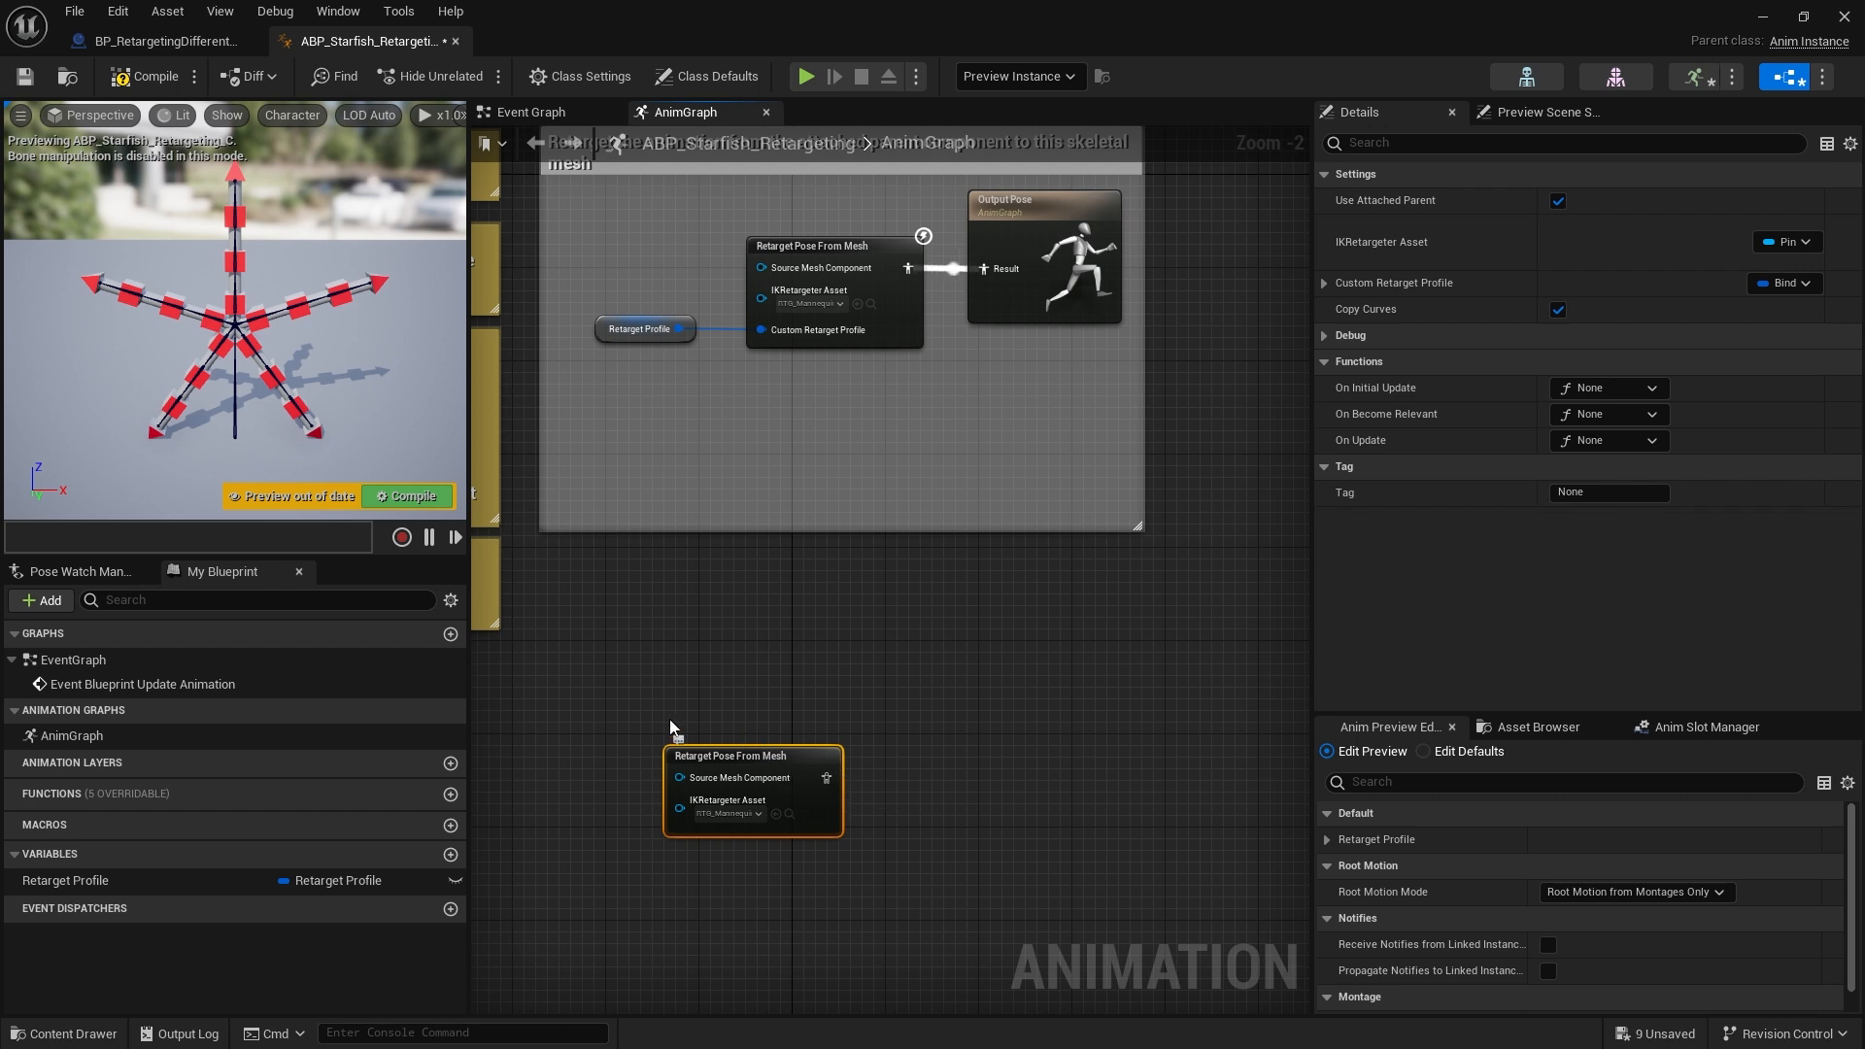
pyautogui.moveTo(880, 714); pyautogui.dragTo(895, 577, button='right')
pyautogui.moveTo(788, 620); pyautogui.dragTo(790, 678)
pyautogui.click(903, 661)
pyautogui.scroll(1, 903, 665)
pyautogui.scroll(1, 903, 673)
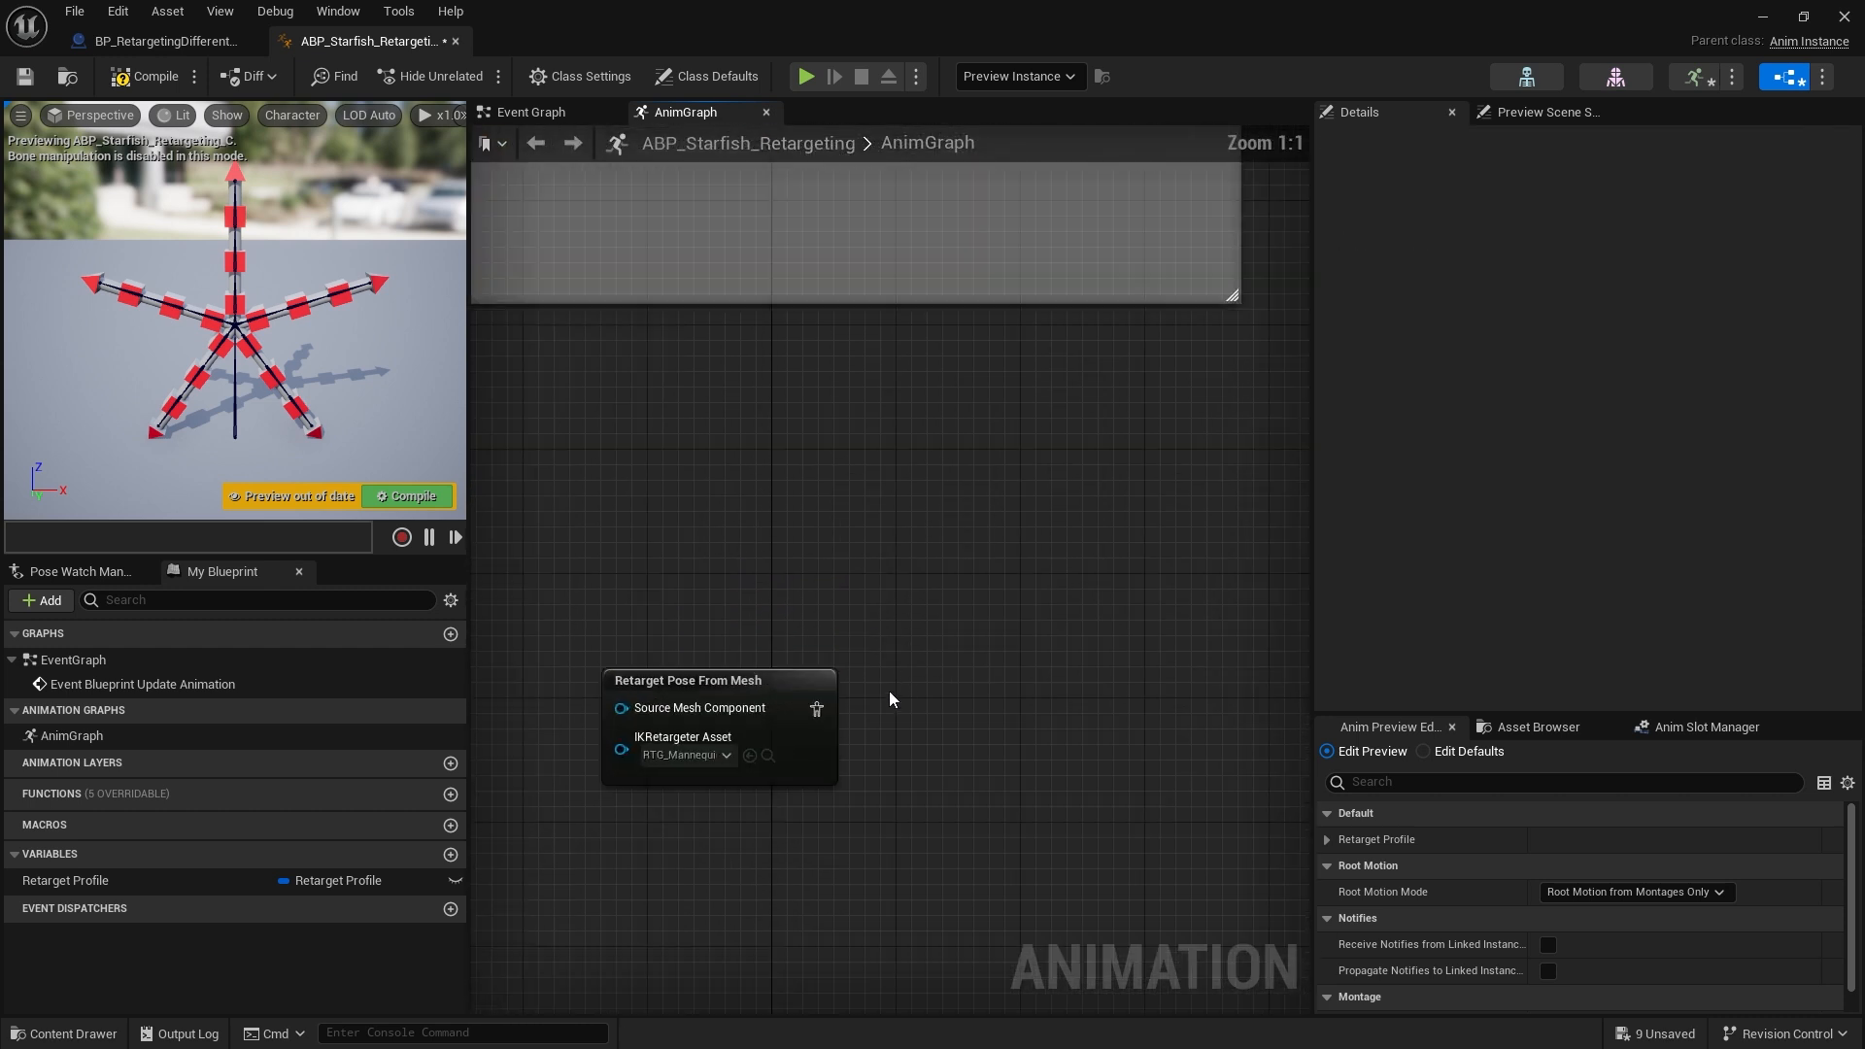
pyautogui.moveTo(889, 690); pyautogui.dragTo(907, 594, button='right')
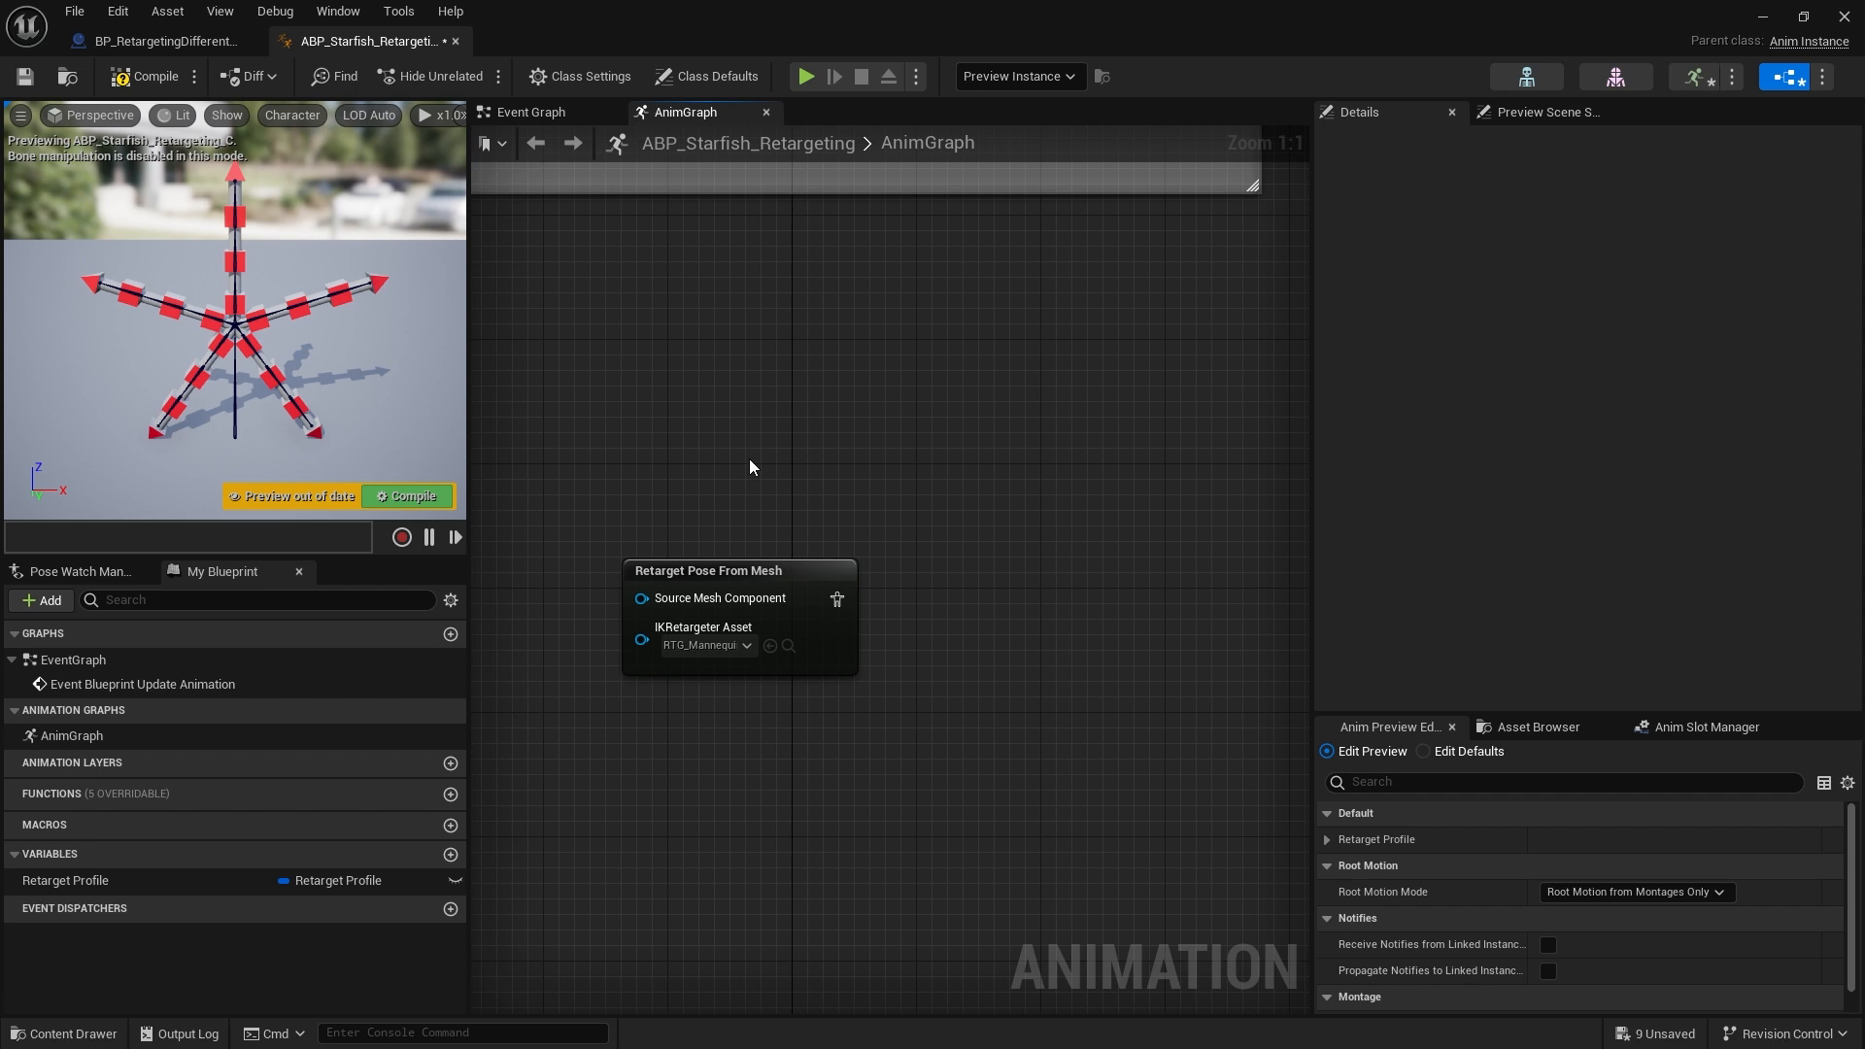
# Check the Animation Mode options of Source_SkeletalMesh in the character blueprint, then return to the anim blueprint
pyautogui.click(160, 41)
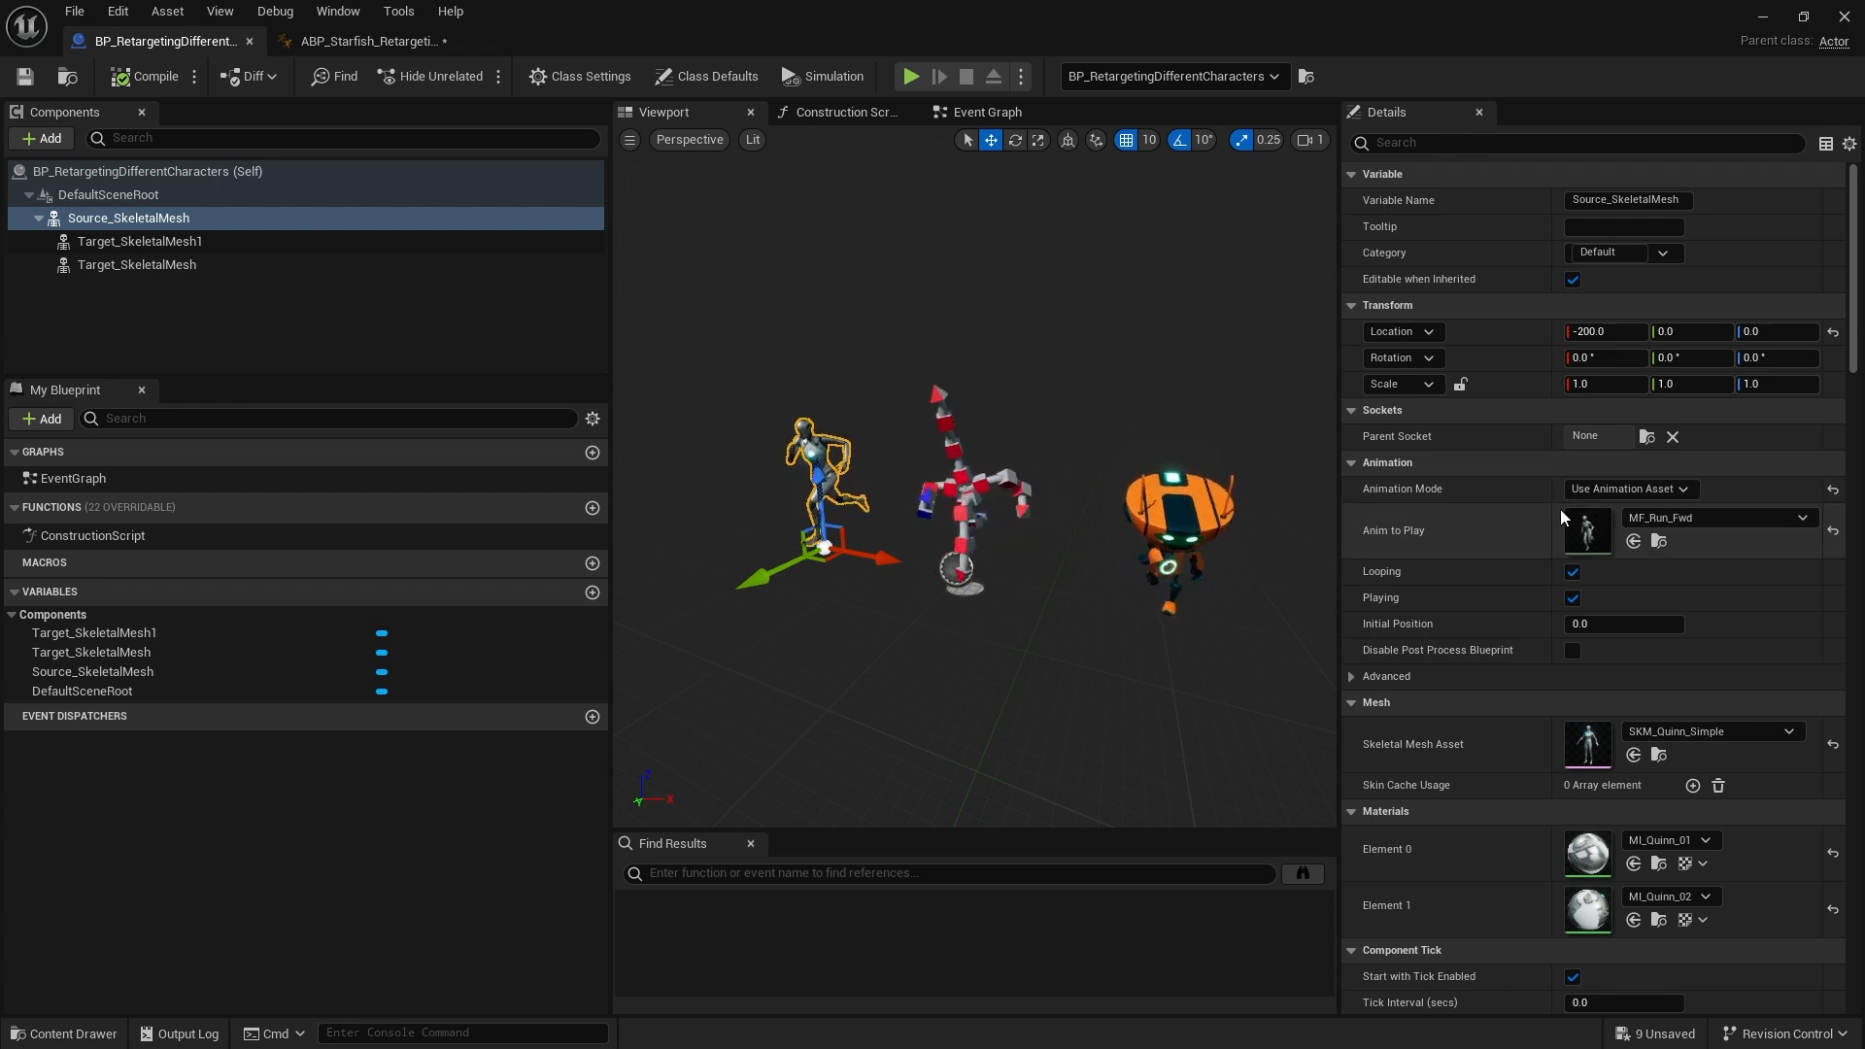
pyautogui.click(1641, 488)
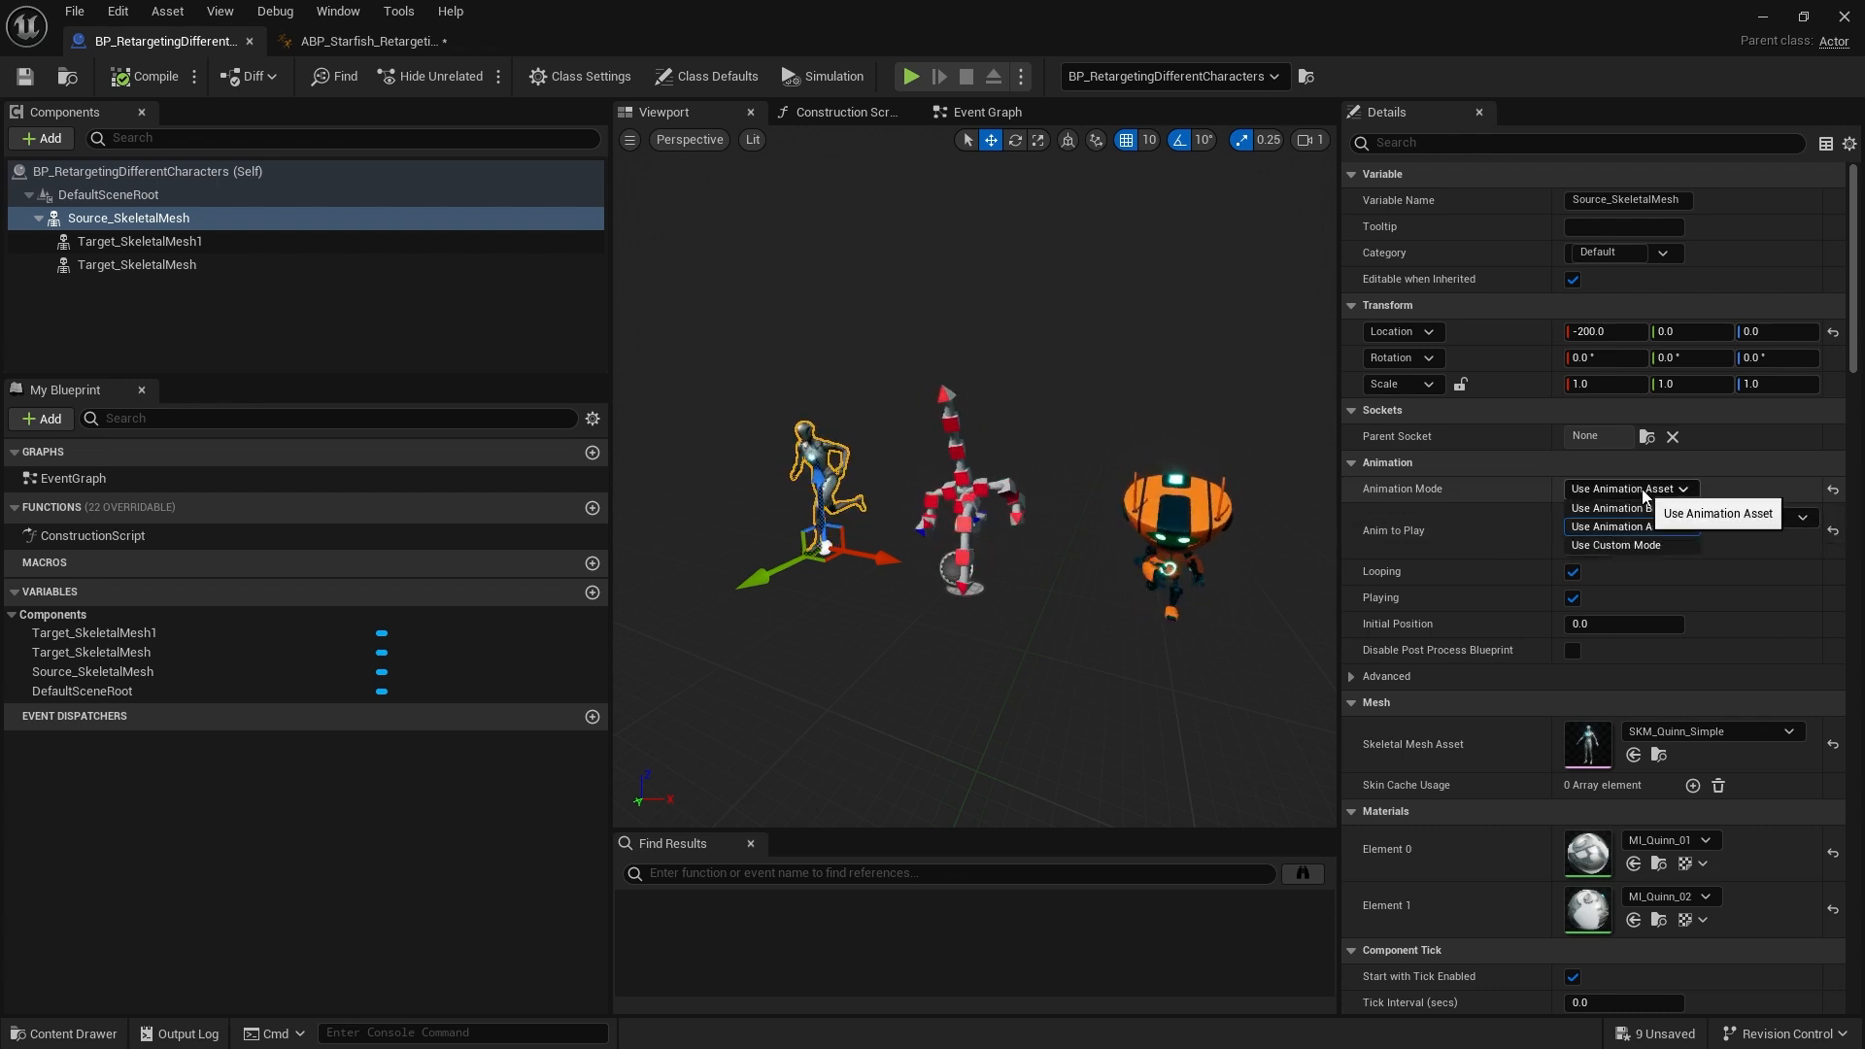
pyautogui.click(1743, 480)
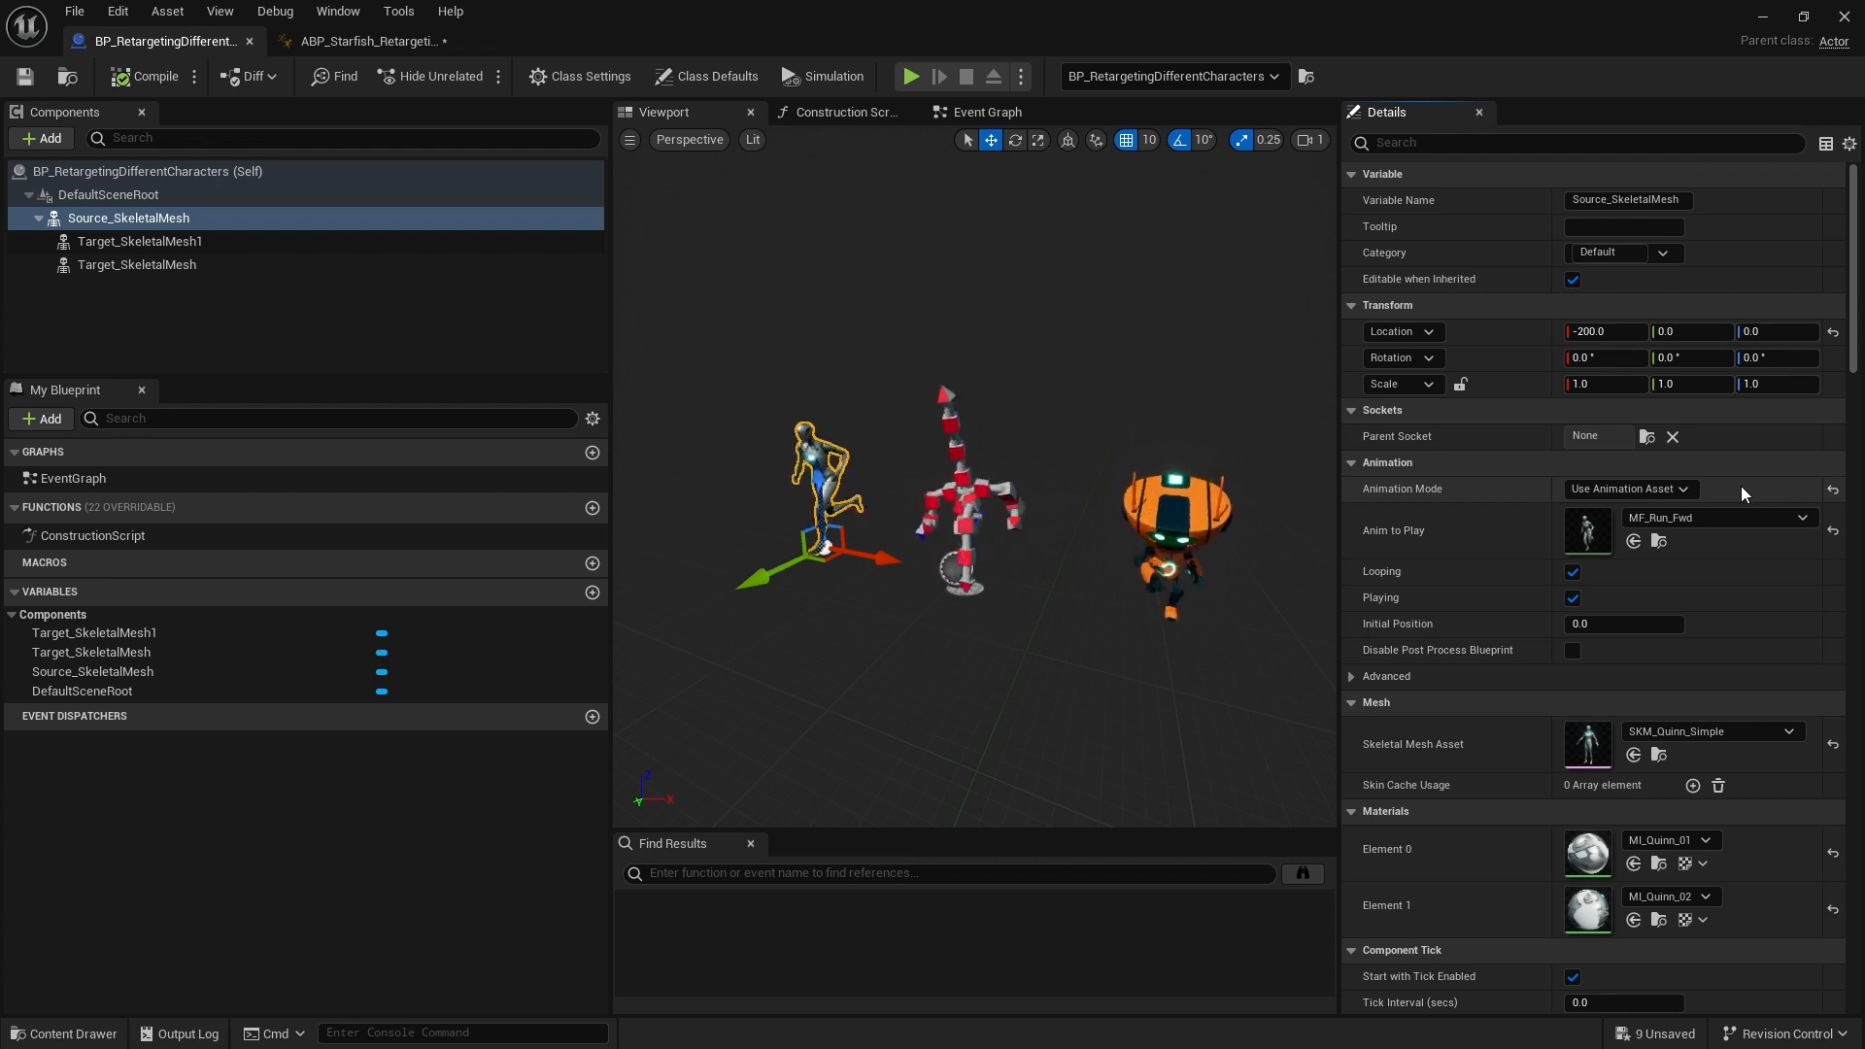
pyautogui.click(412, 42)
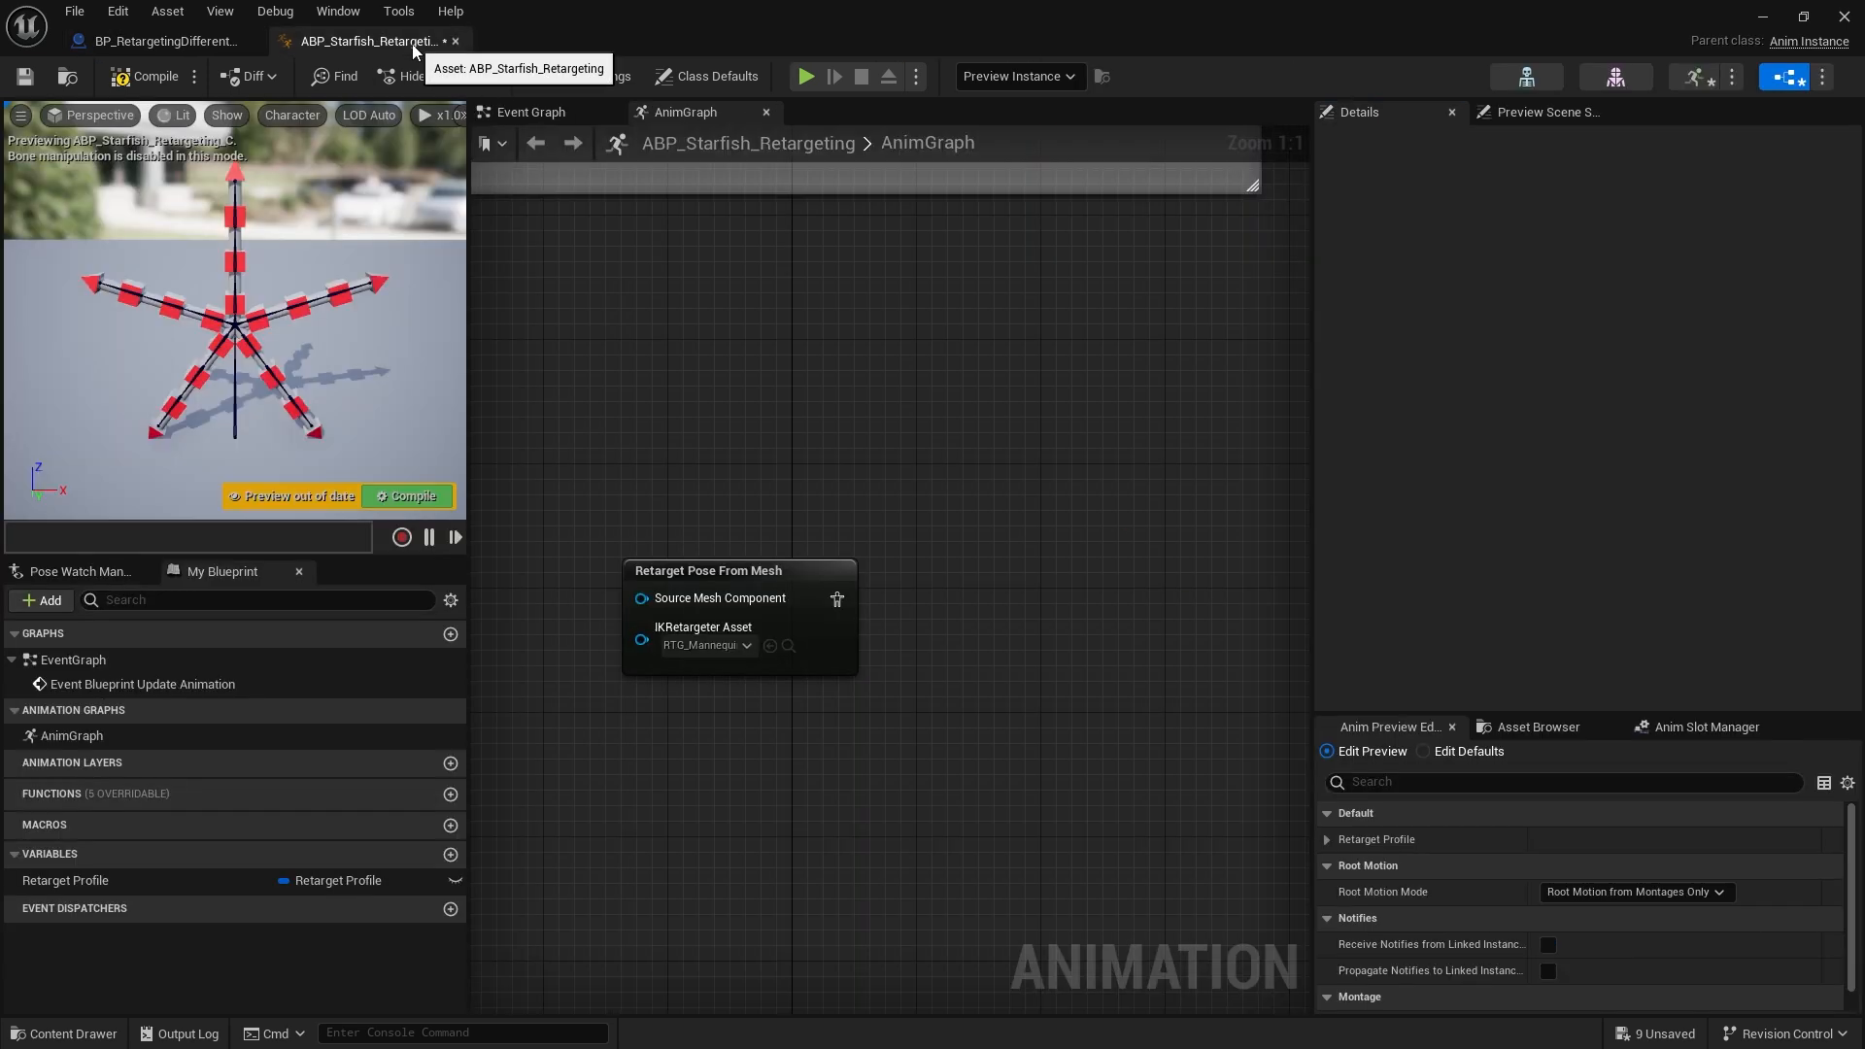
# Review the Source_SkeletalMesh component once more and come back to the AnimGraph
pyautogui.click(775, 571)
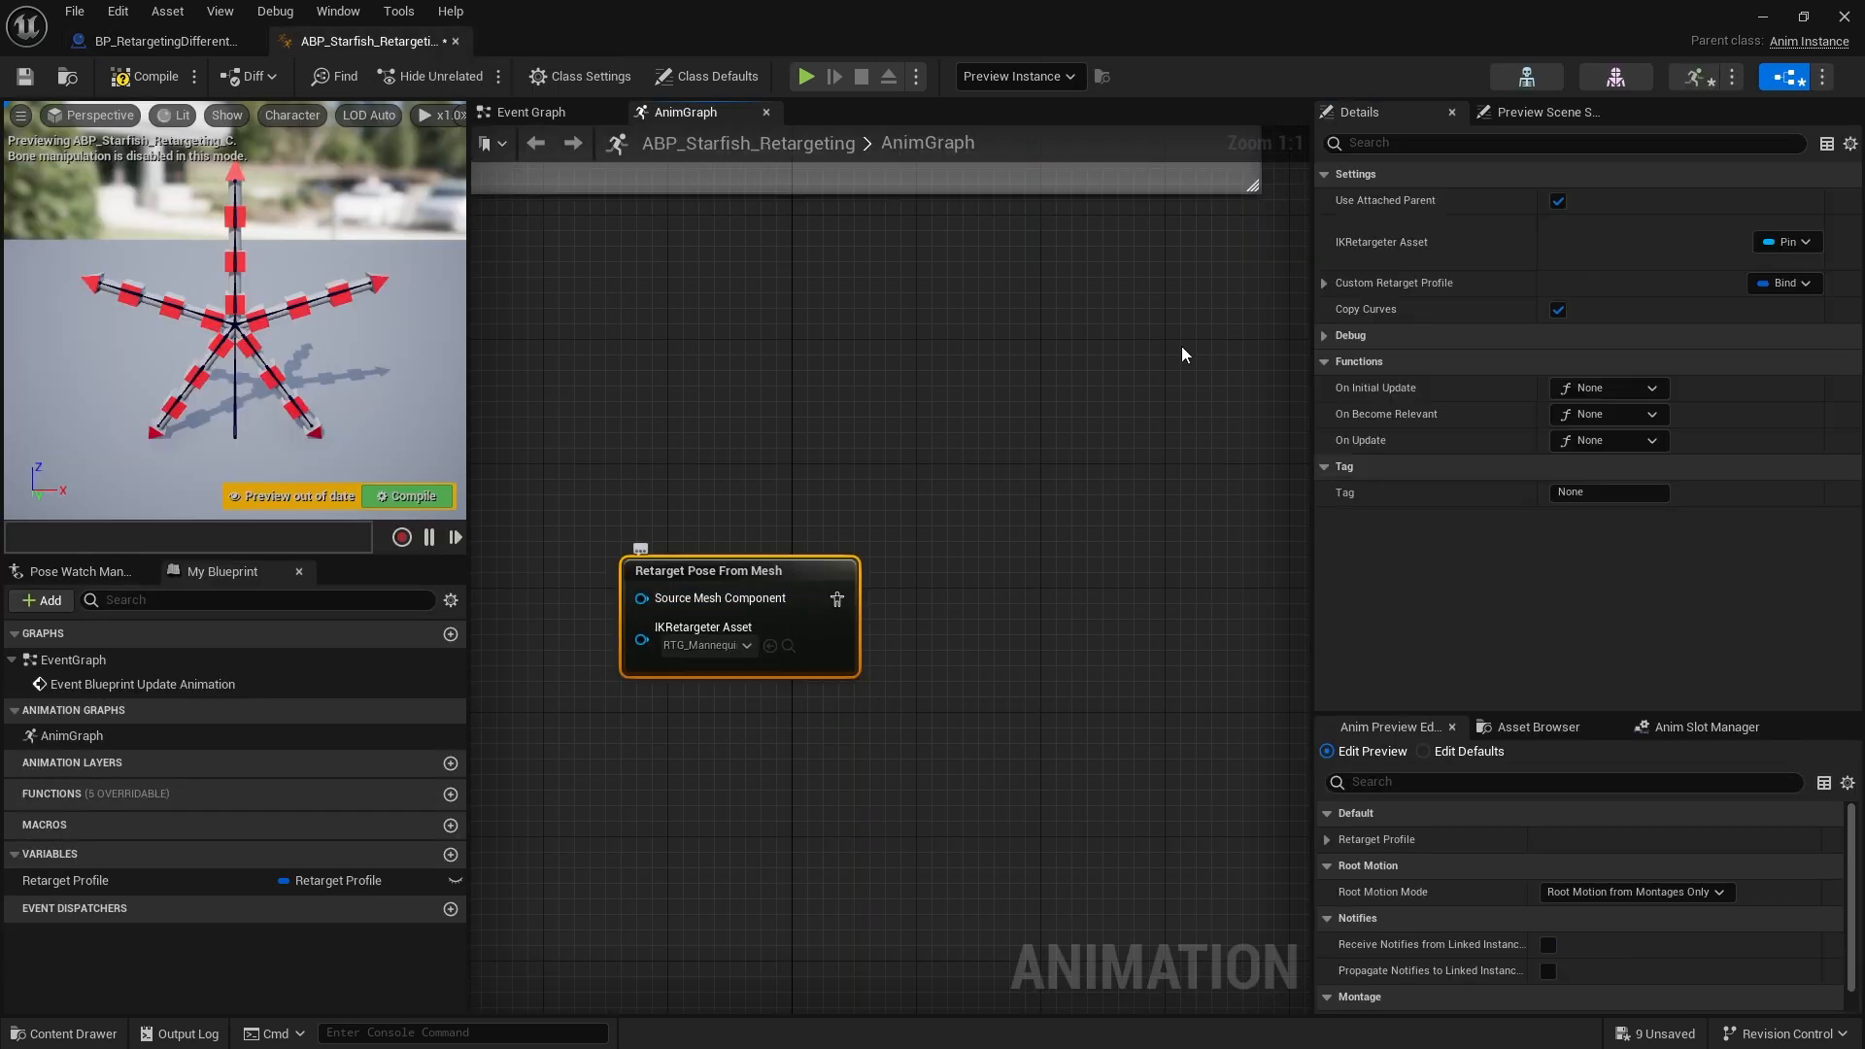
pyautogui.click(959, 568)
pyautogui.moveTo(941, 588); pyautogui.dragTo(975, 709, button='right')
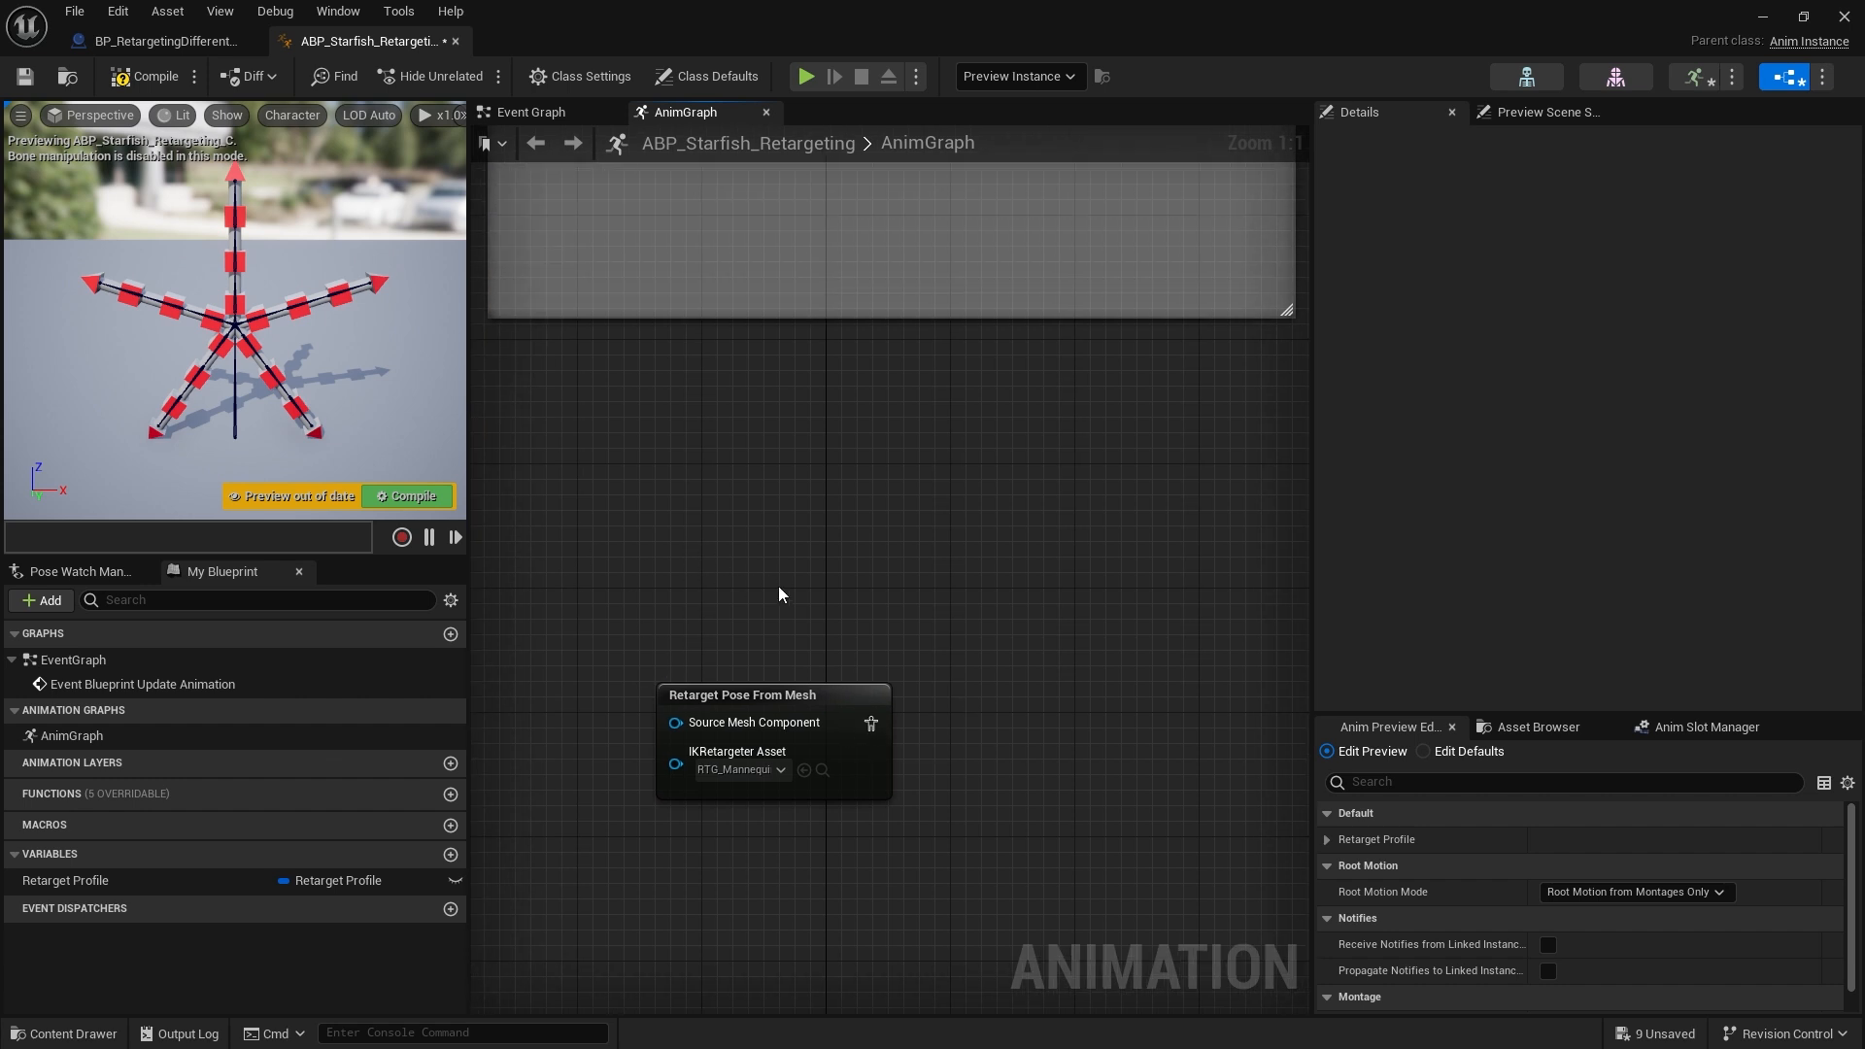
pyautogui.click(199, 41)
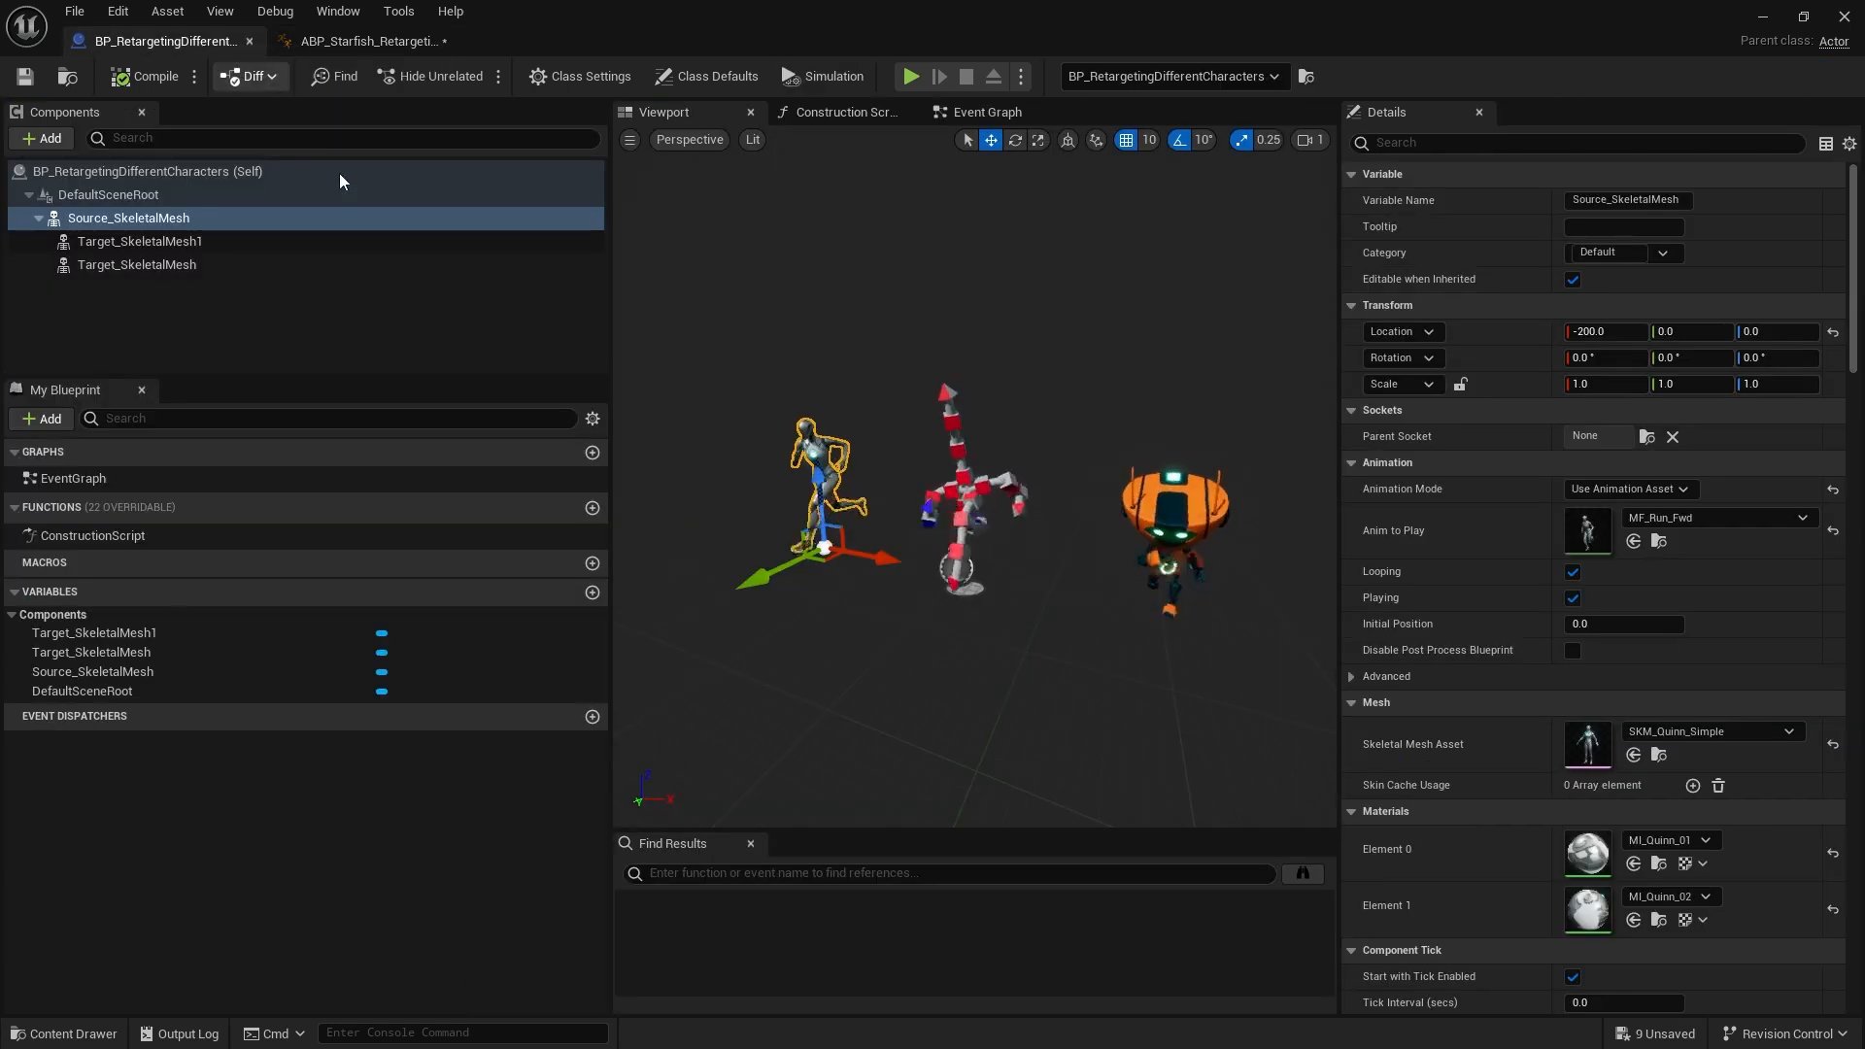
pyautogui.click(167, 239)
pyautogui.click(340, 41)
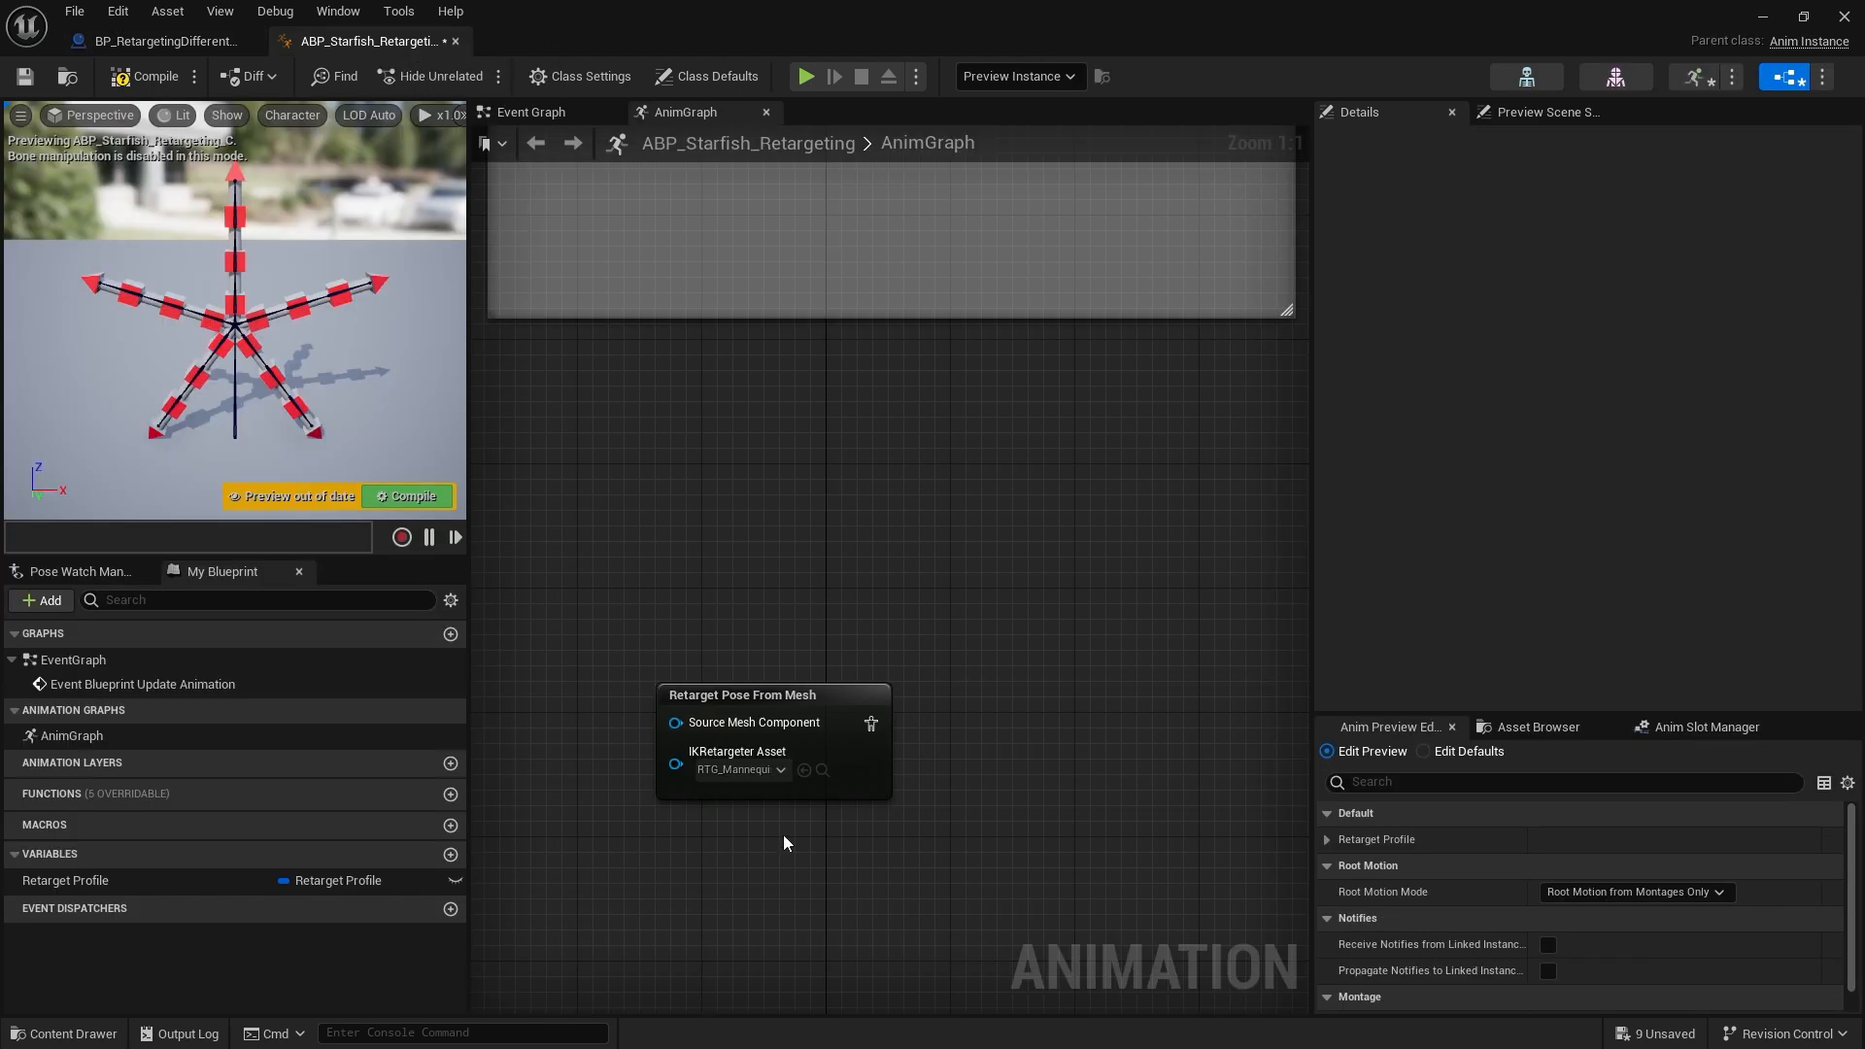
pyautogui.moveTo(995, 639); pyautogui.dragTo(844, 783, button='right')
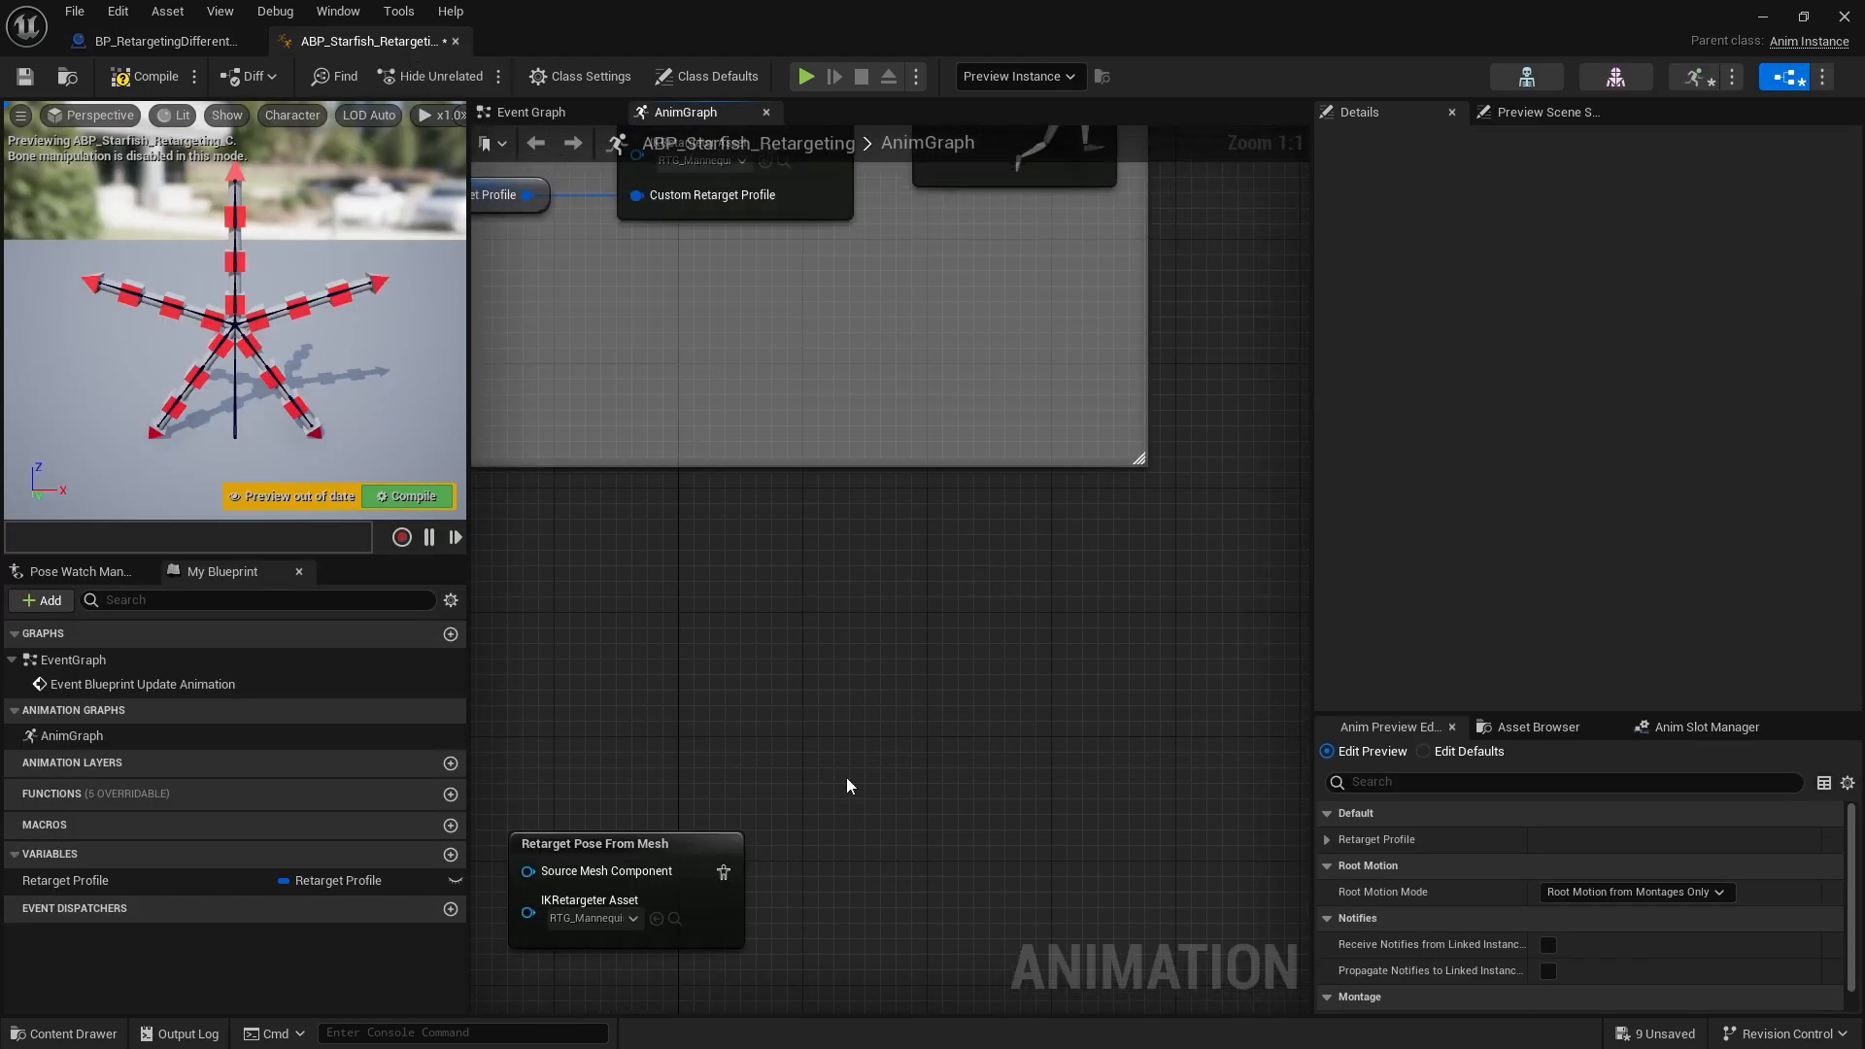
# Connect the new Retarget Pose From Mesh node's pose output to the Output Pose result
pyautogui.scroll(-2, 845, 785)
pyautogui.moveTo(753, 848); pyautogui.dragTo(940, 278)
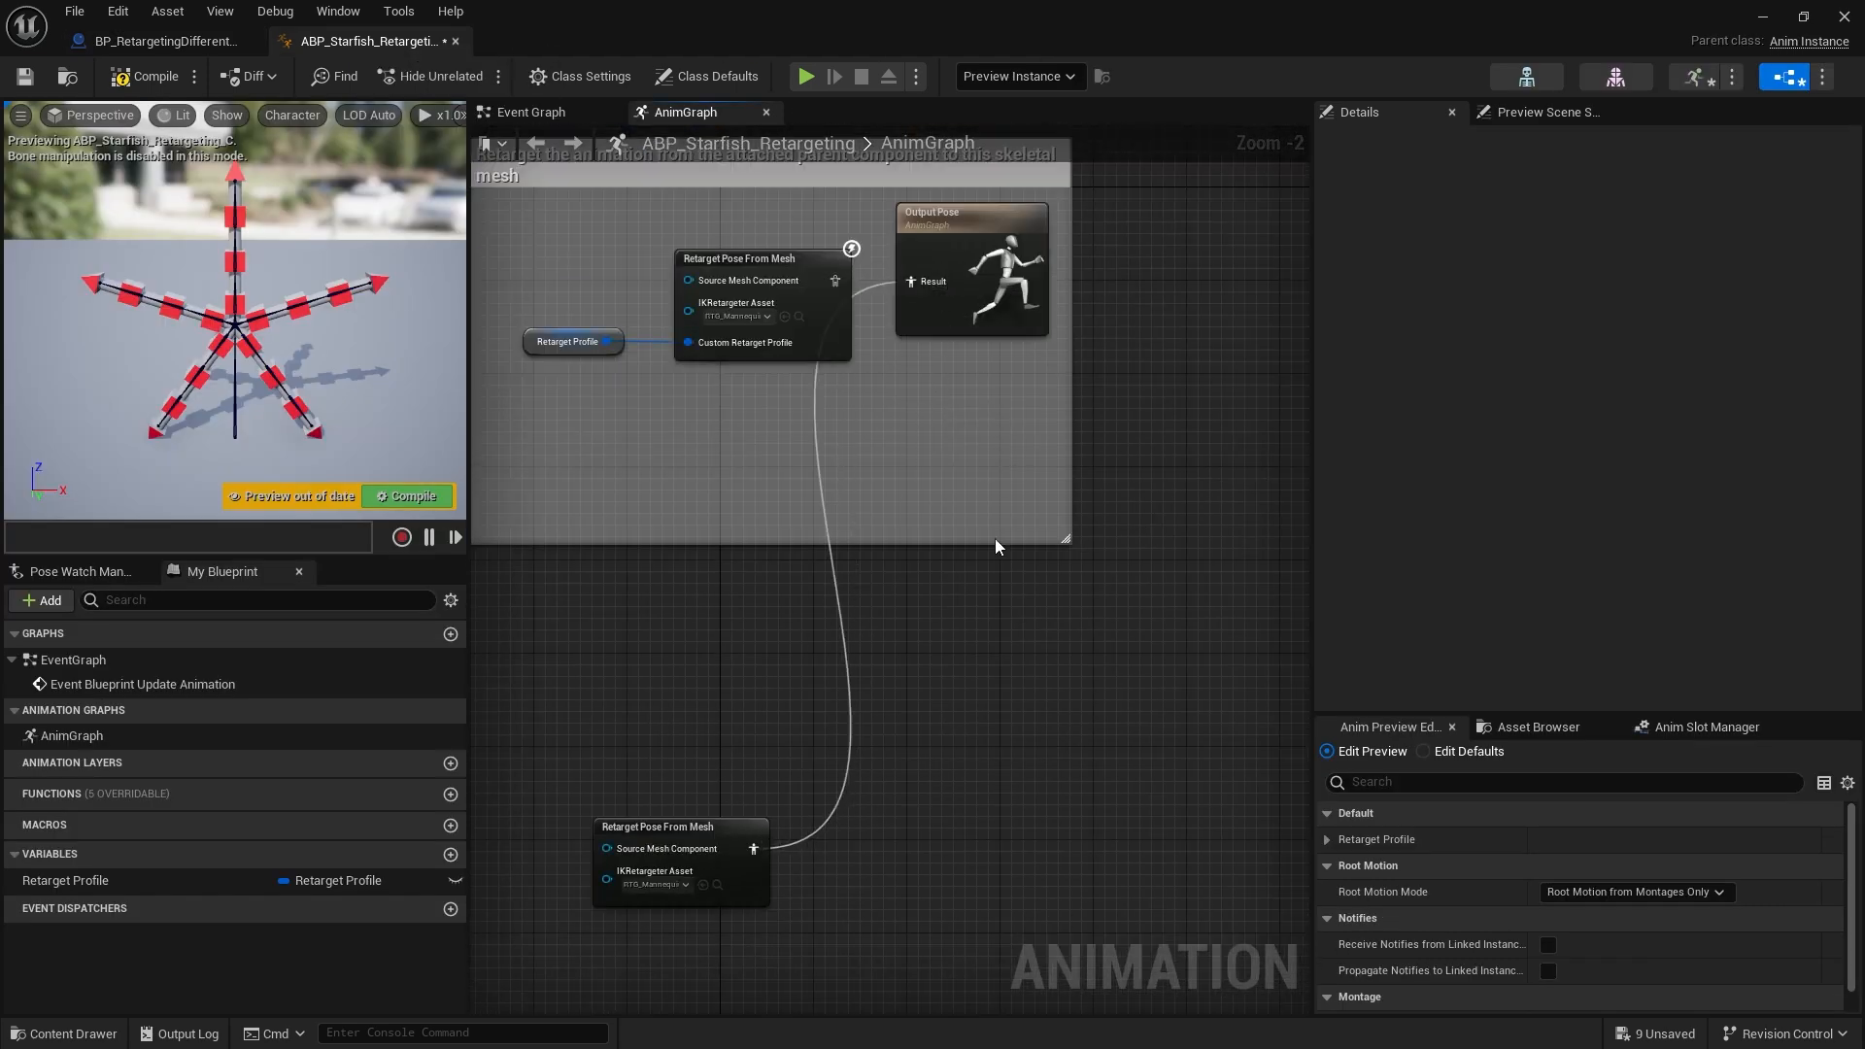
pyautogui.keyDown('alt'); pyautogui.click(752, 850); pyautogui.keyUp('alt')
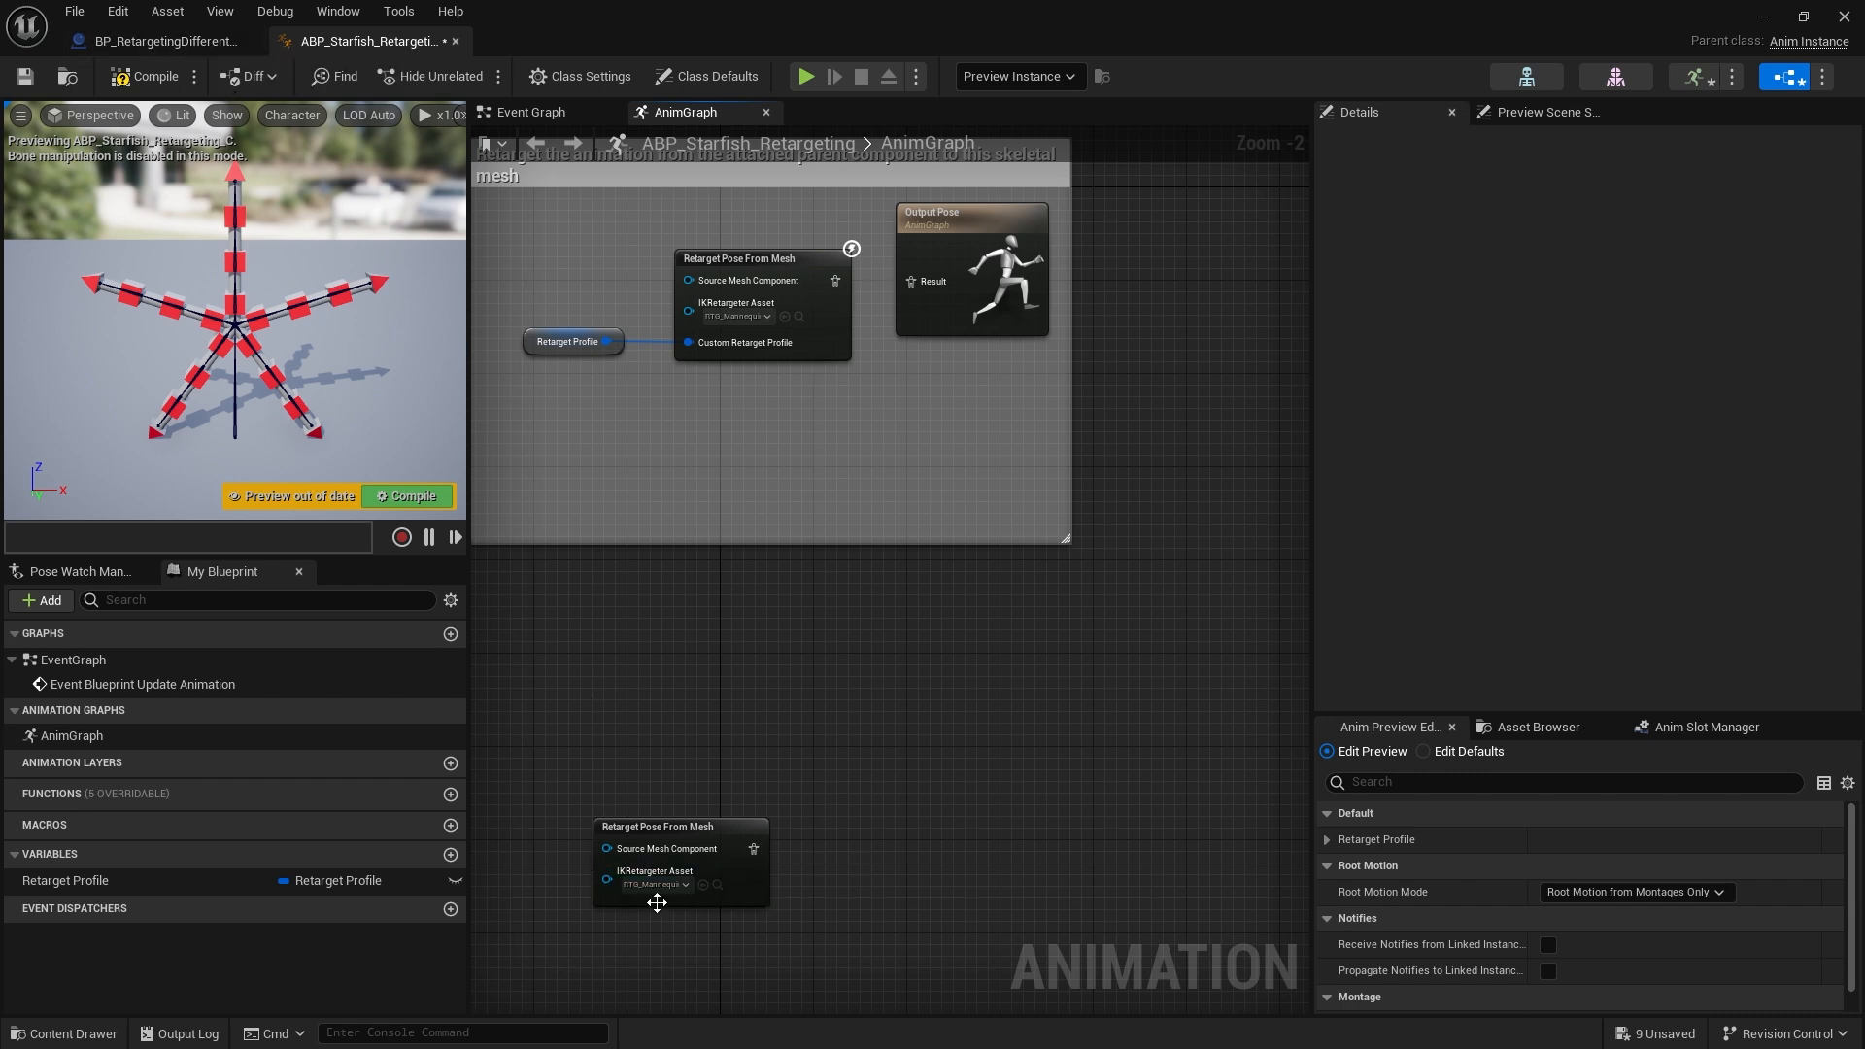
pyautogui.moveTo(752, 849); pyautogui.dragTo(918, 283)
pyautogui.moveTo(850, 684); pyautogui.dragTo(857, 534, button='right')
pyautogui.scroll(2, 772, 649)
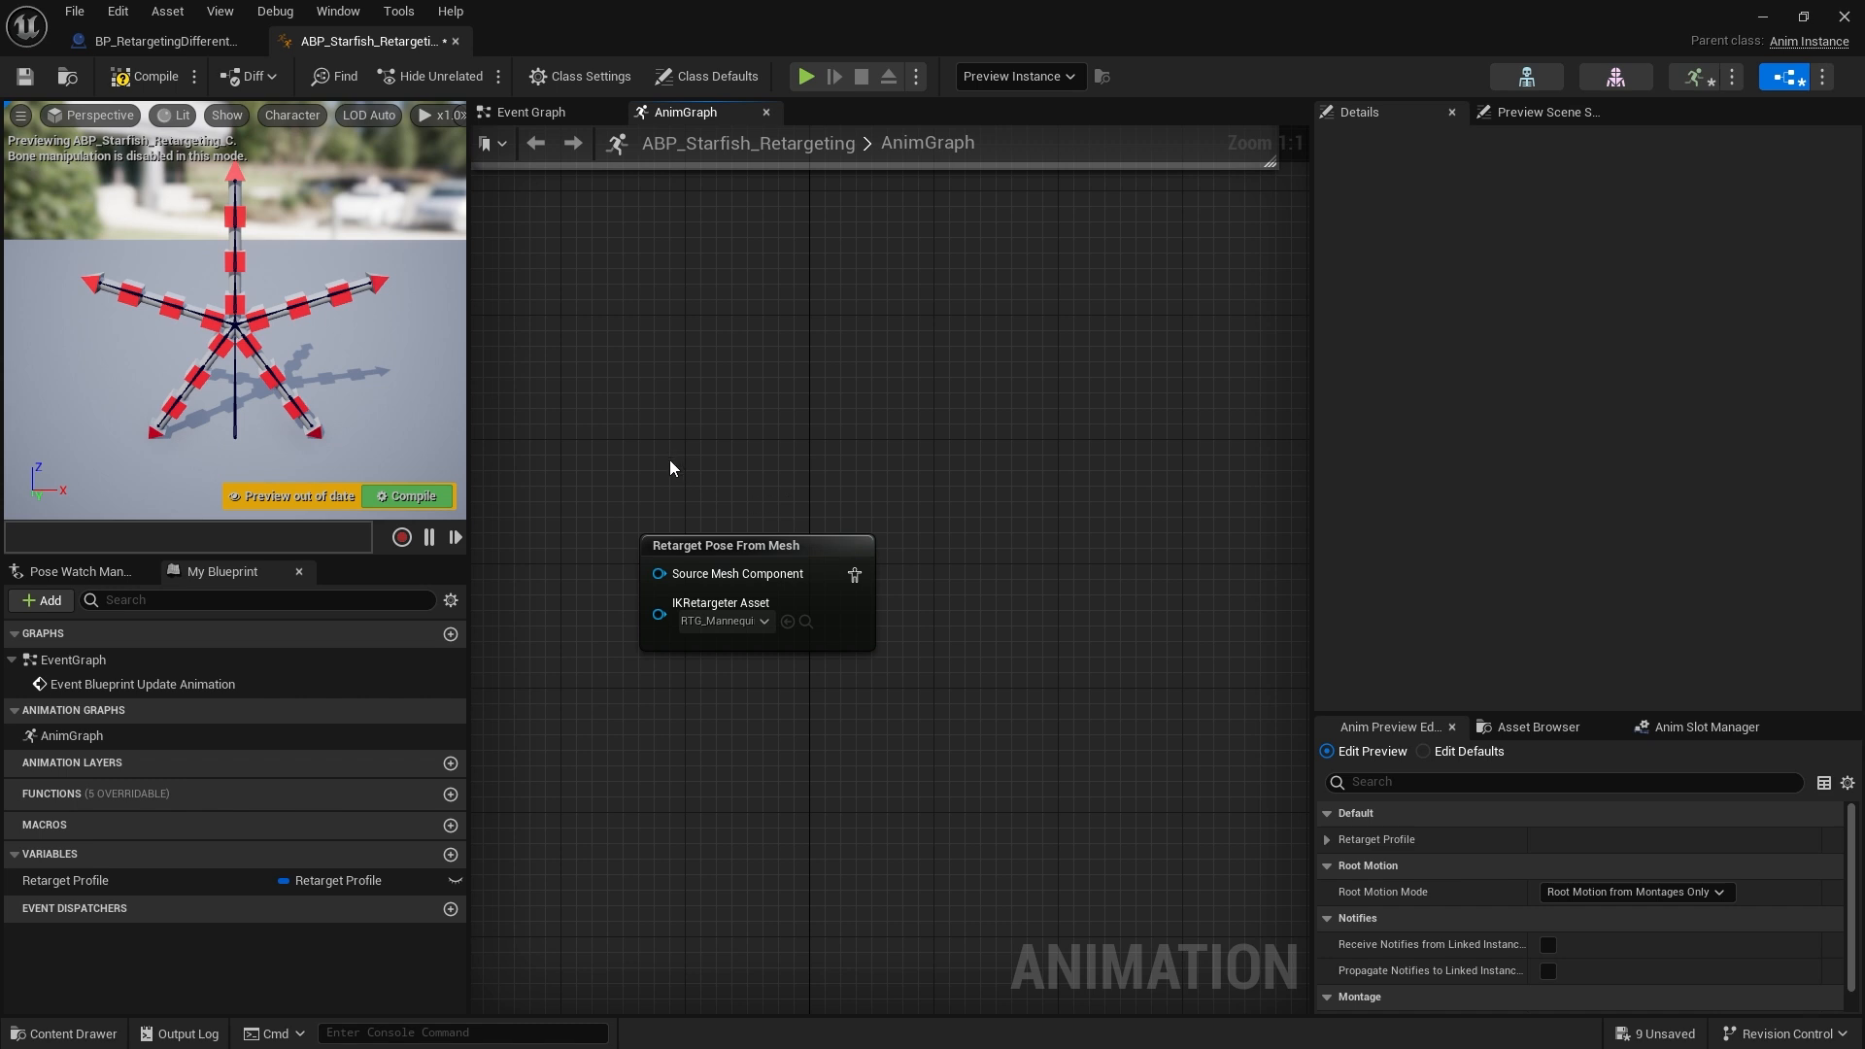
pyautogui.moveTo(805, 569); pyautogui.dragTo(883, 476)
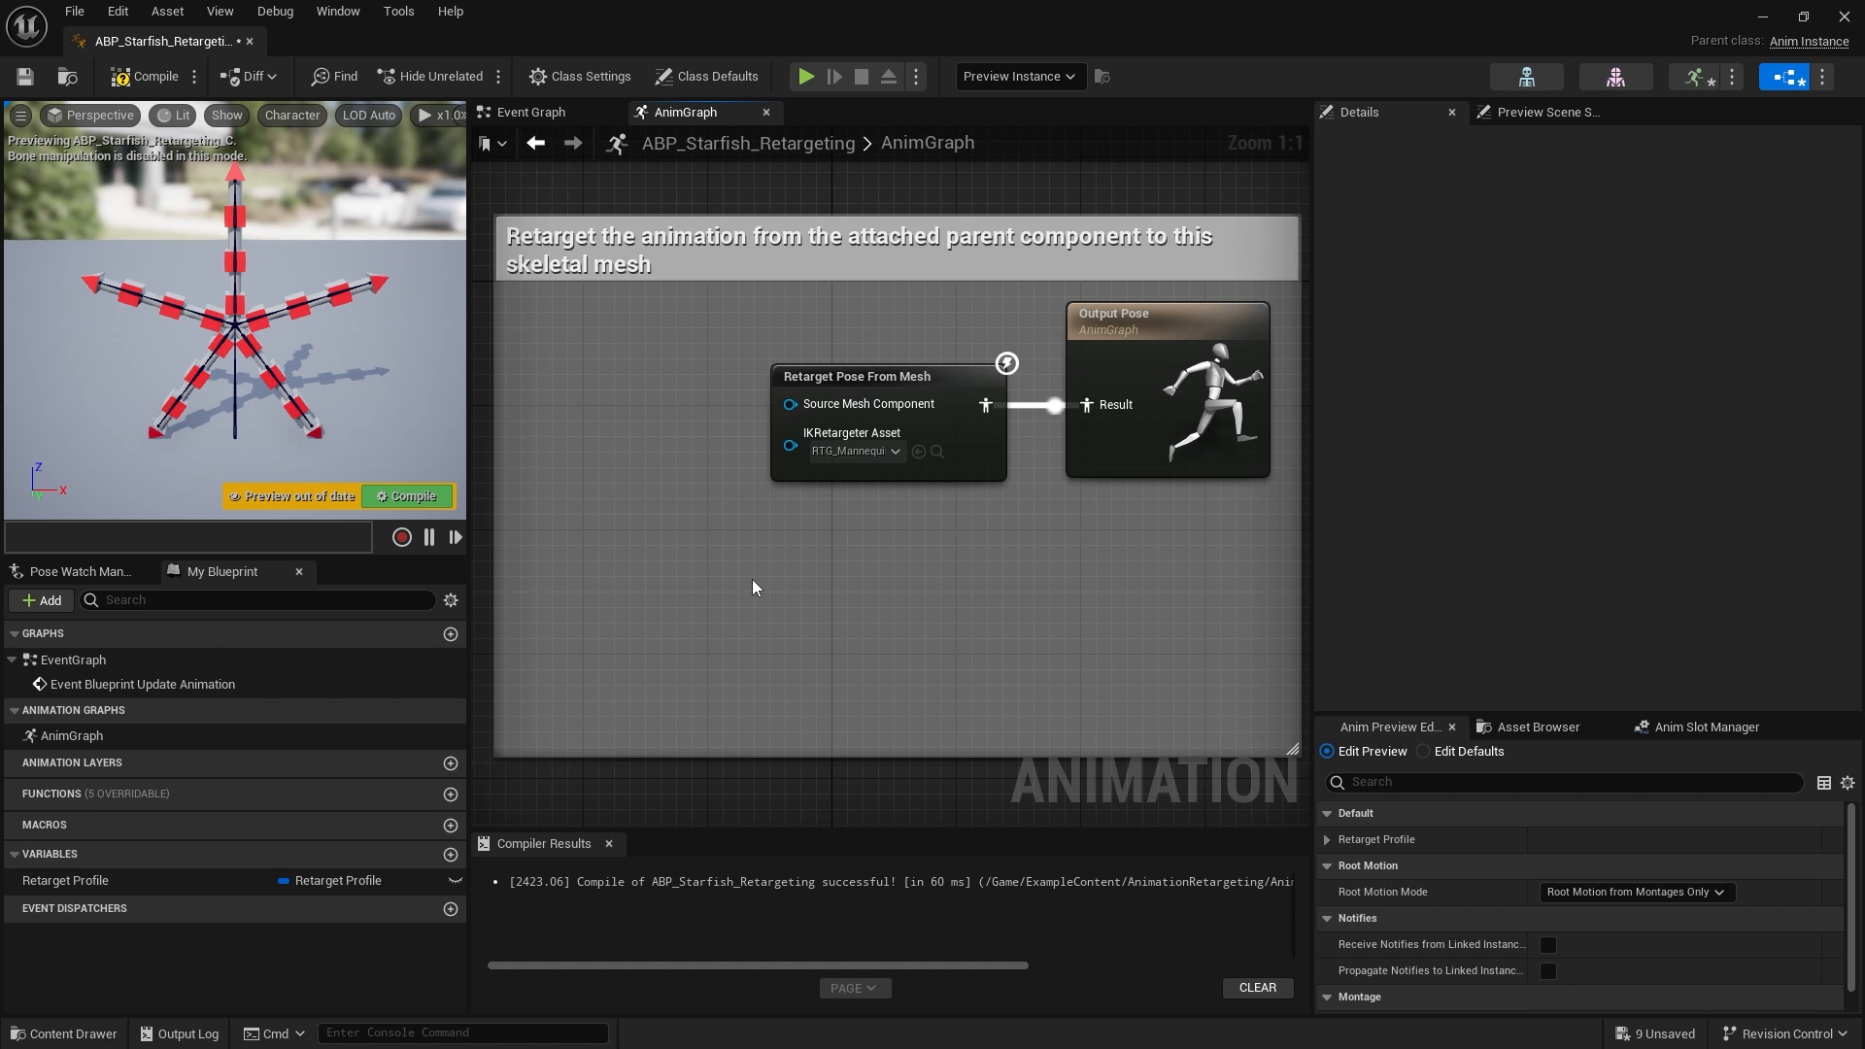
pyautogui.moveTo(811, 404)
pyautogui.mouseDown()
pyautogui.moveTo(888, 416)
pyautogui.moveTo(901, 386)
pyautogui.moveTo(833, 381)
pyautogui.mouseUp()
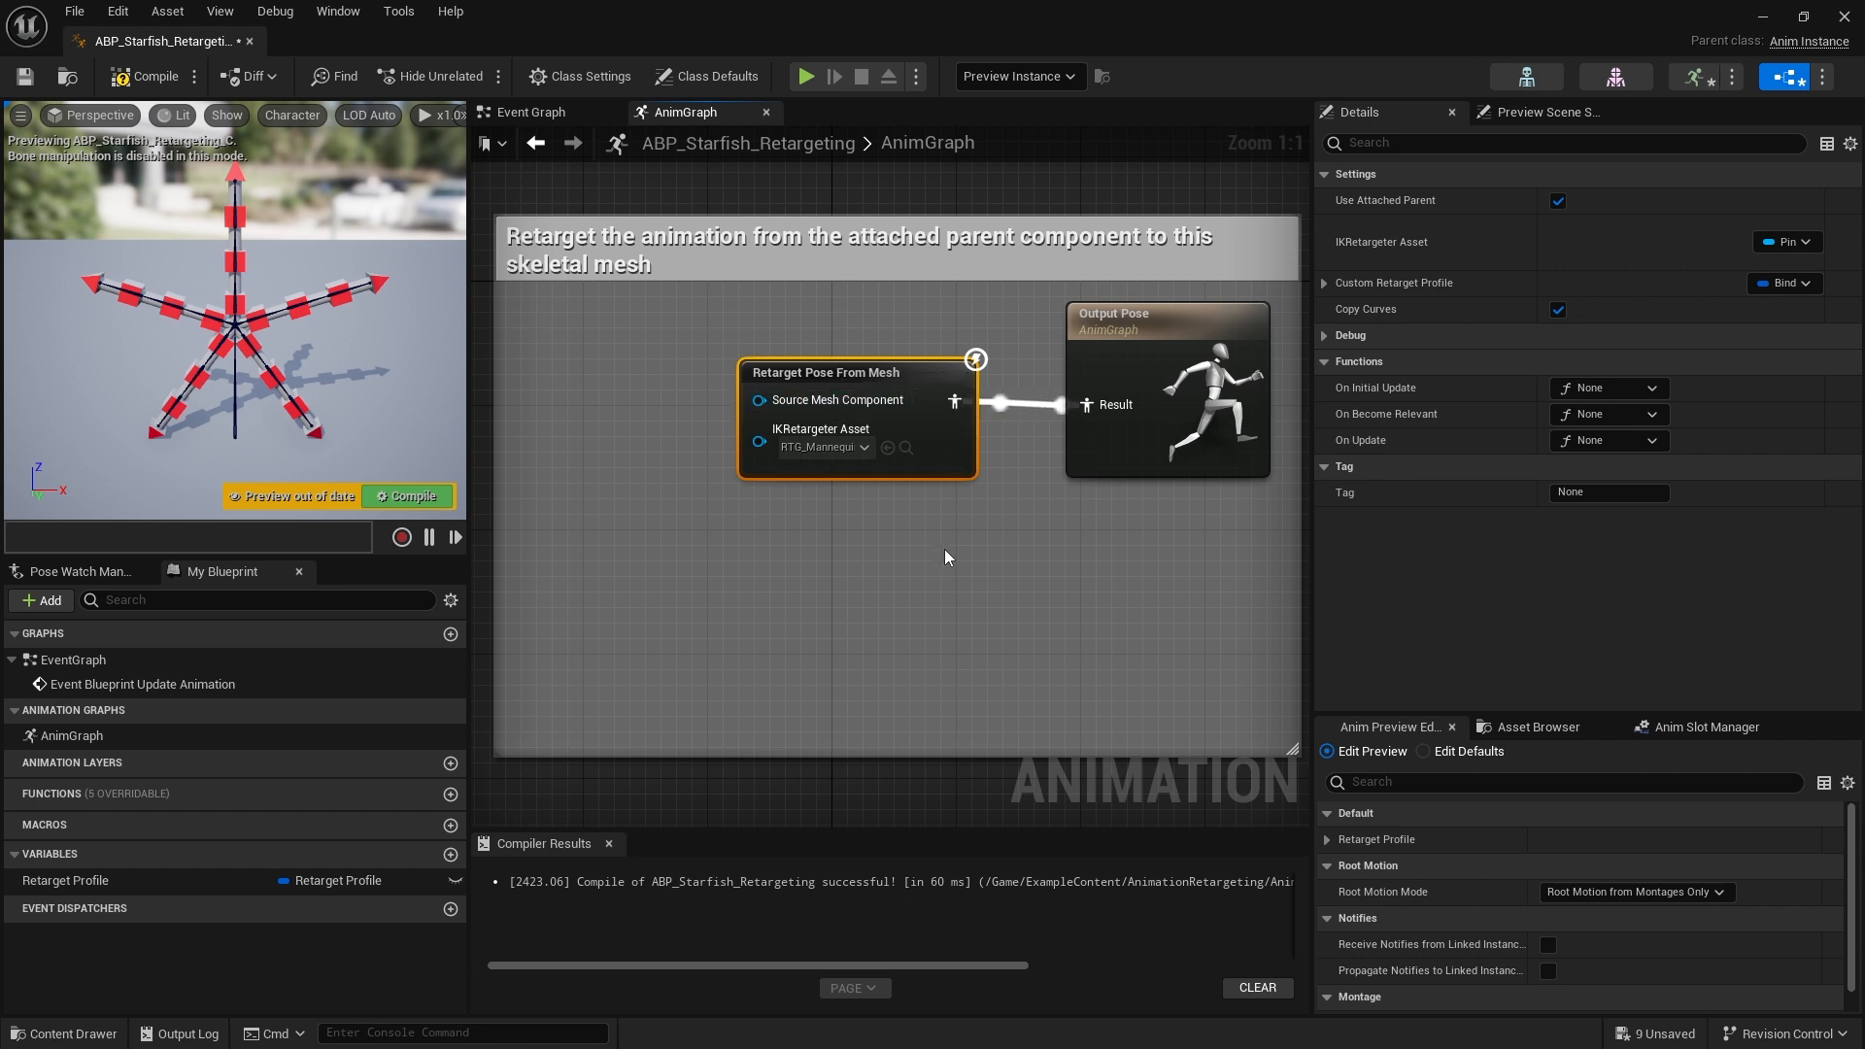
# Expose the node's Custom Retarget Profile property as a pin
pyautogui.click(1322, 283)
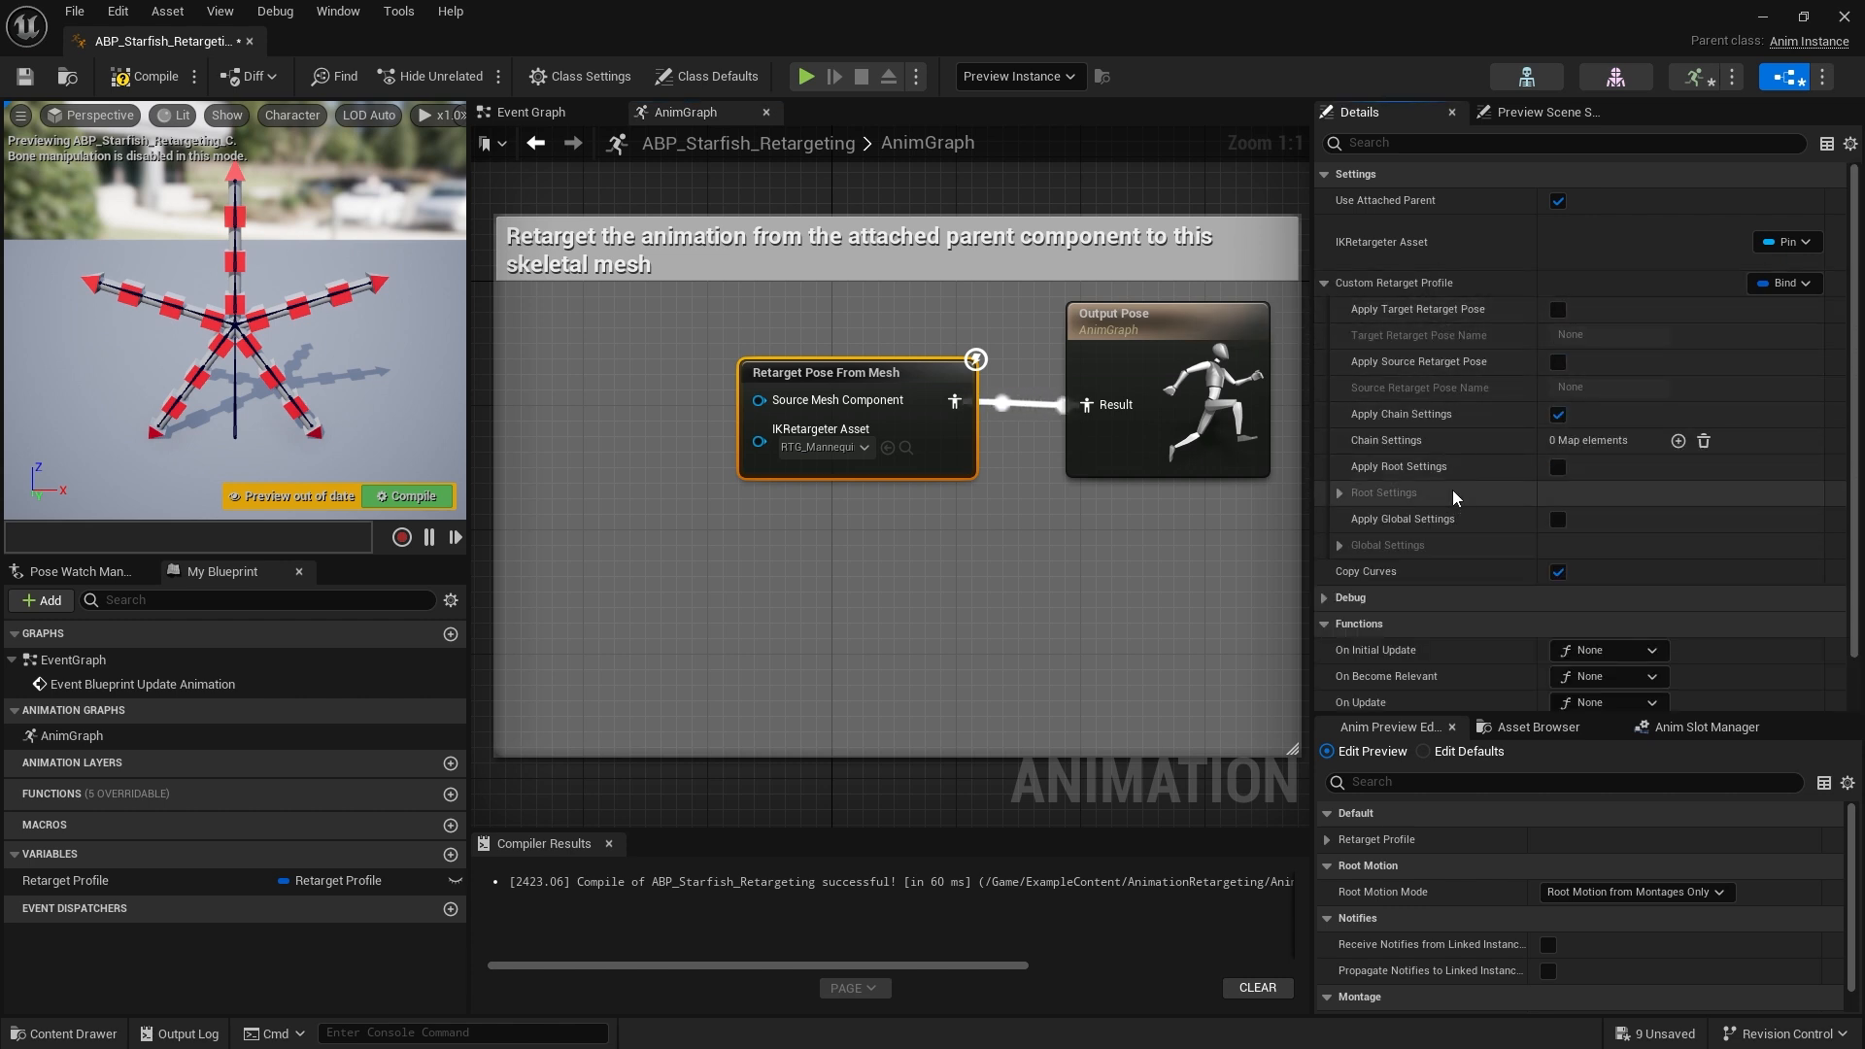
pyautogui.click(1326, 281)
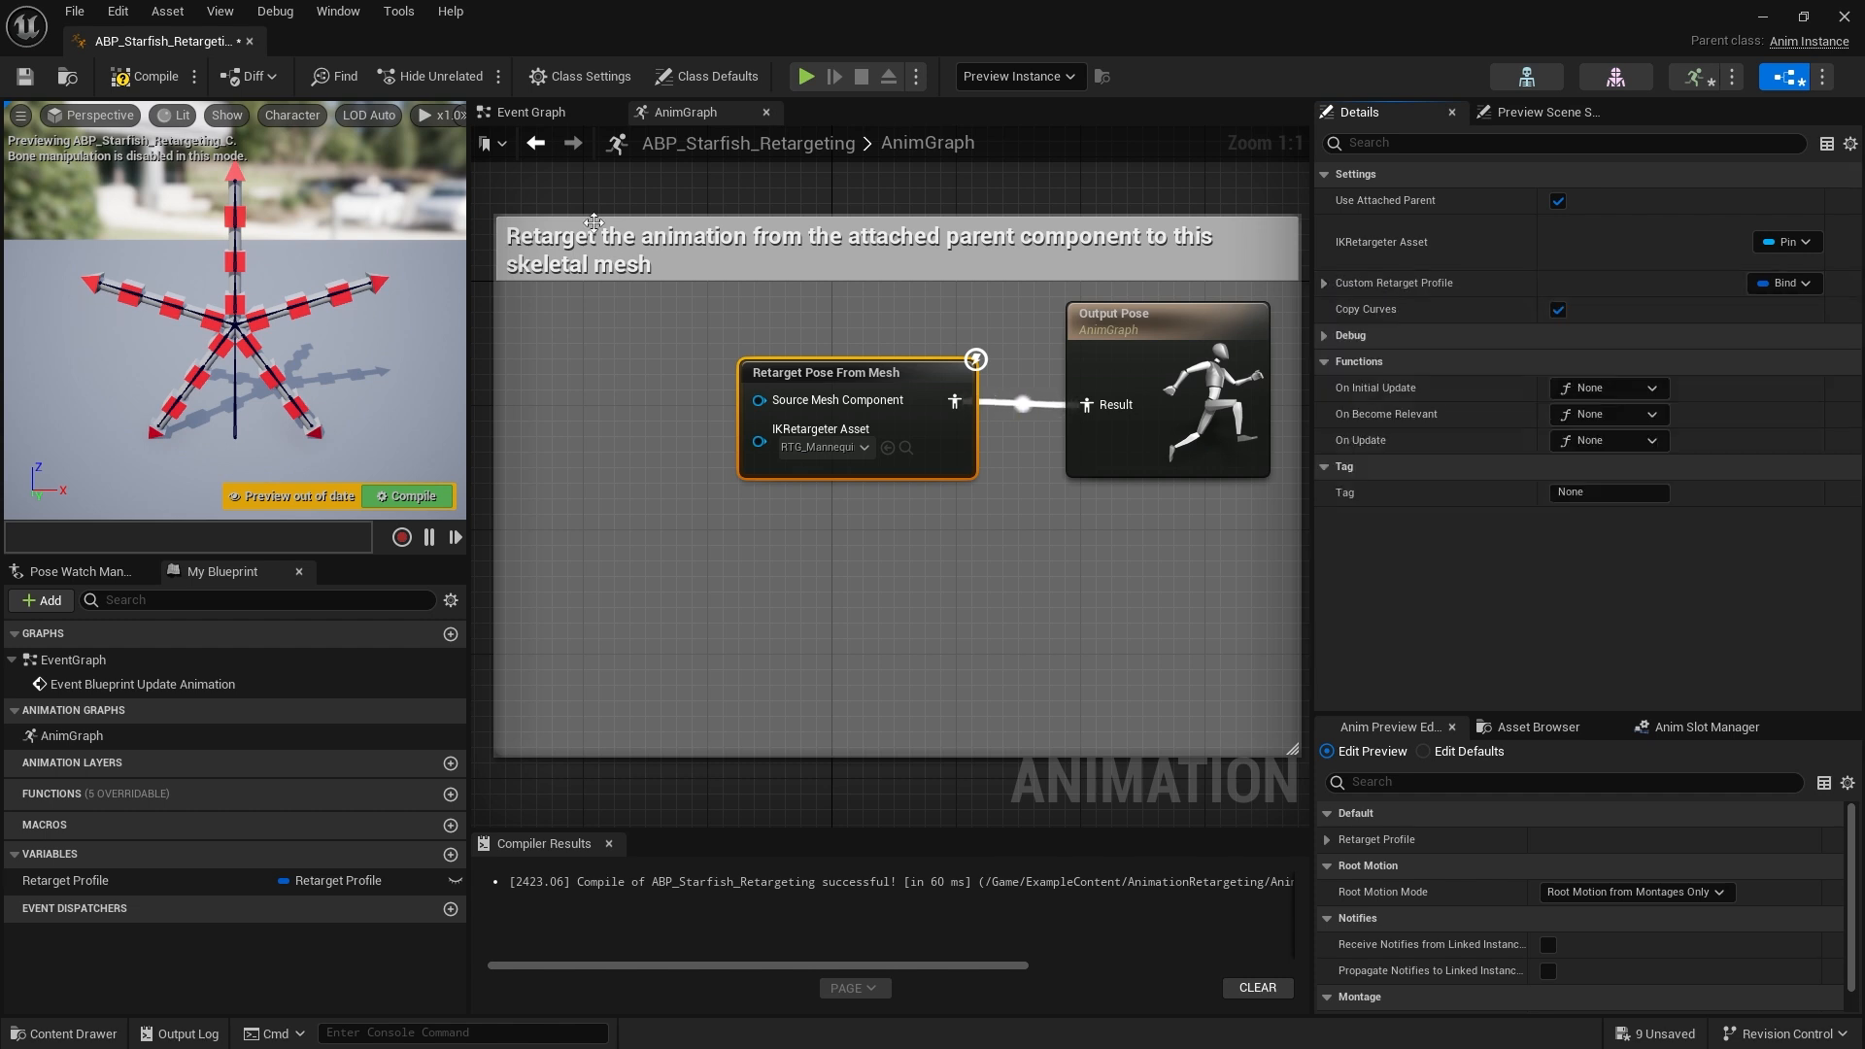
pyautogui.click(1784, 283)
pyautogui.click(1801, 330)
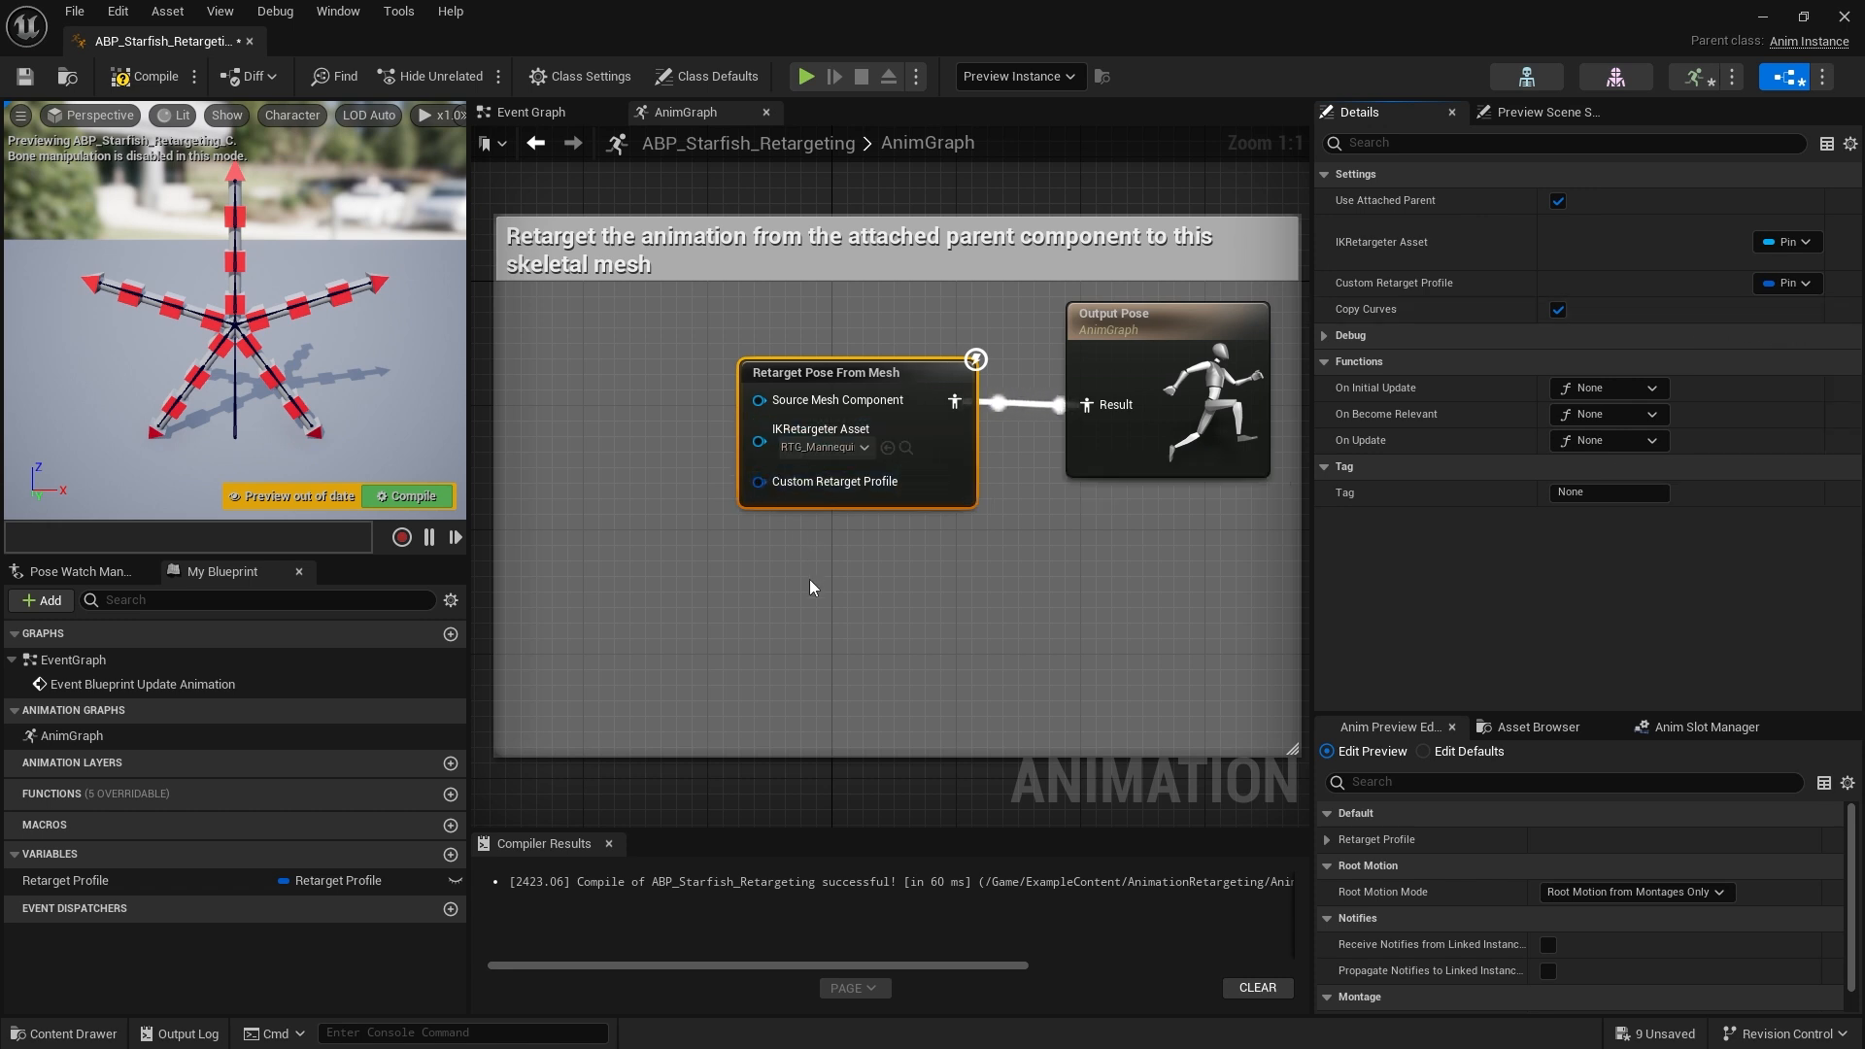
# Add a getter for the Retarget Profile variable and connect it to the node's Custom Retarget Profile pin
pyautogui.moveTo(758, 481); pyautogui.dragTo(657, 569)
pyautogui.click(941, 575)
pyautogui.scroll(-1, 941, 581)
pyautogui.scroll(-1, 913, 503)
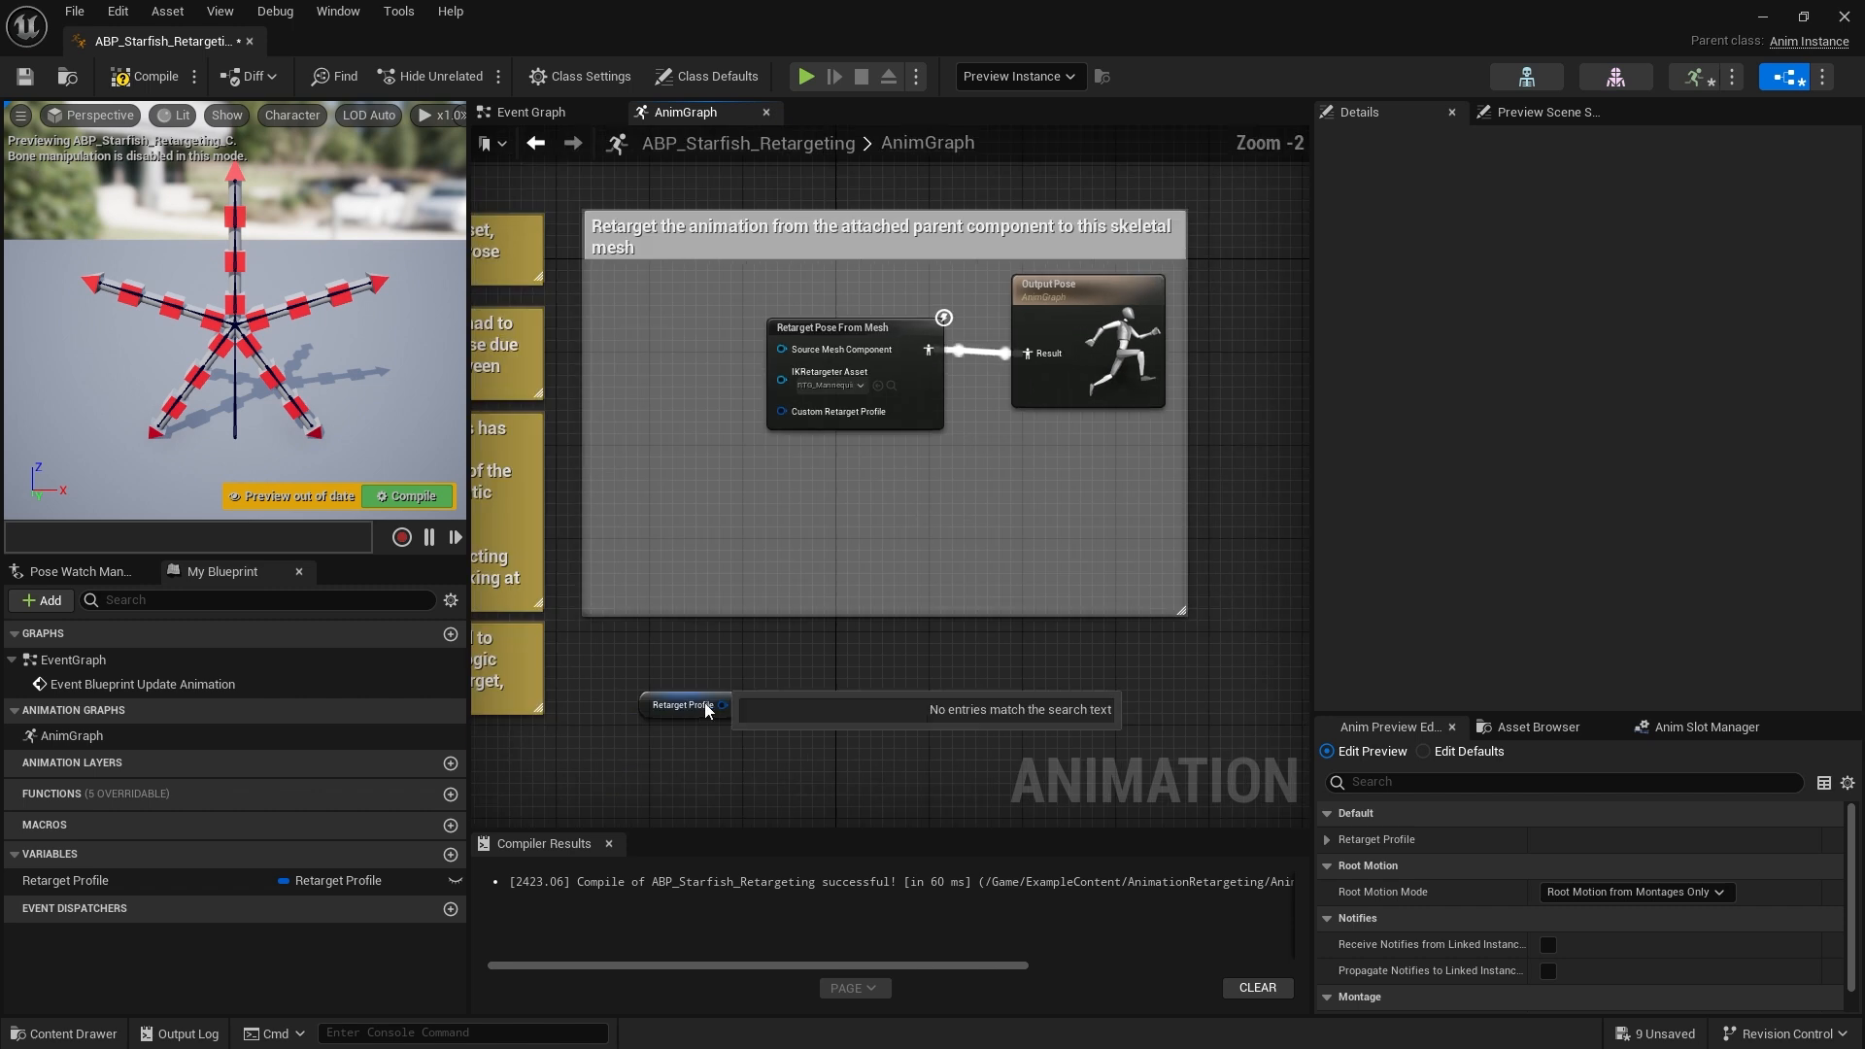
pyautogui.moveTo(680, 707); pyautogui.dragTo(812, 398)
pyautogui.scroll(2, 674, 455)
pyautogui.click(779, 484)
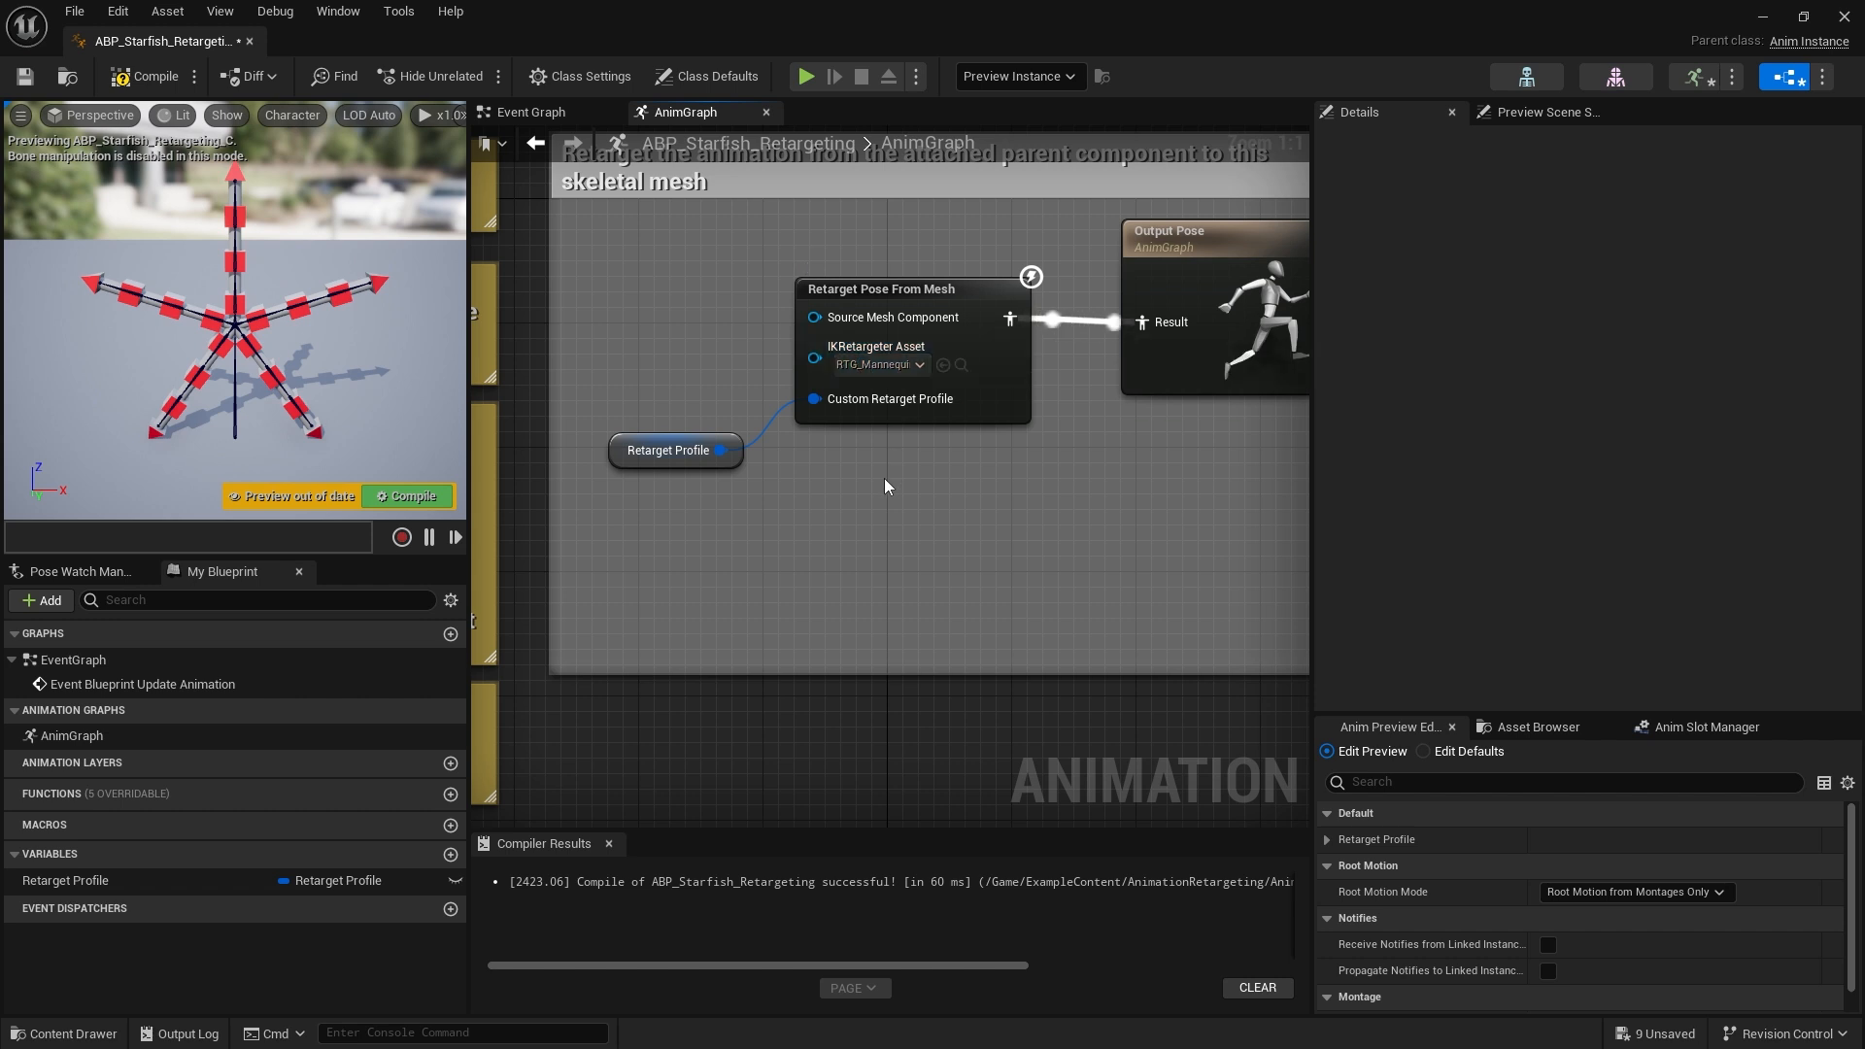
# Locate the node's assigned IK Retargeter asset RTG_Mannequin_Starfish in the content browser and open it
pyautogui.click(926, 288)
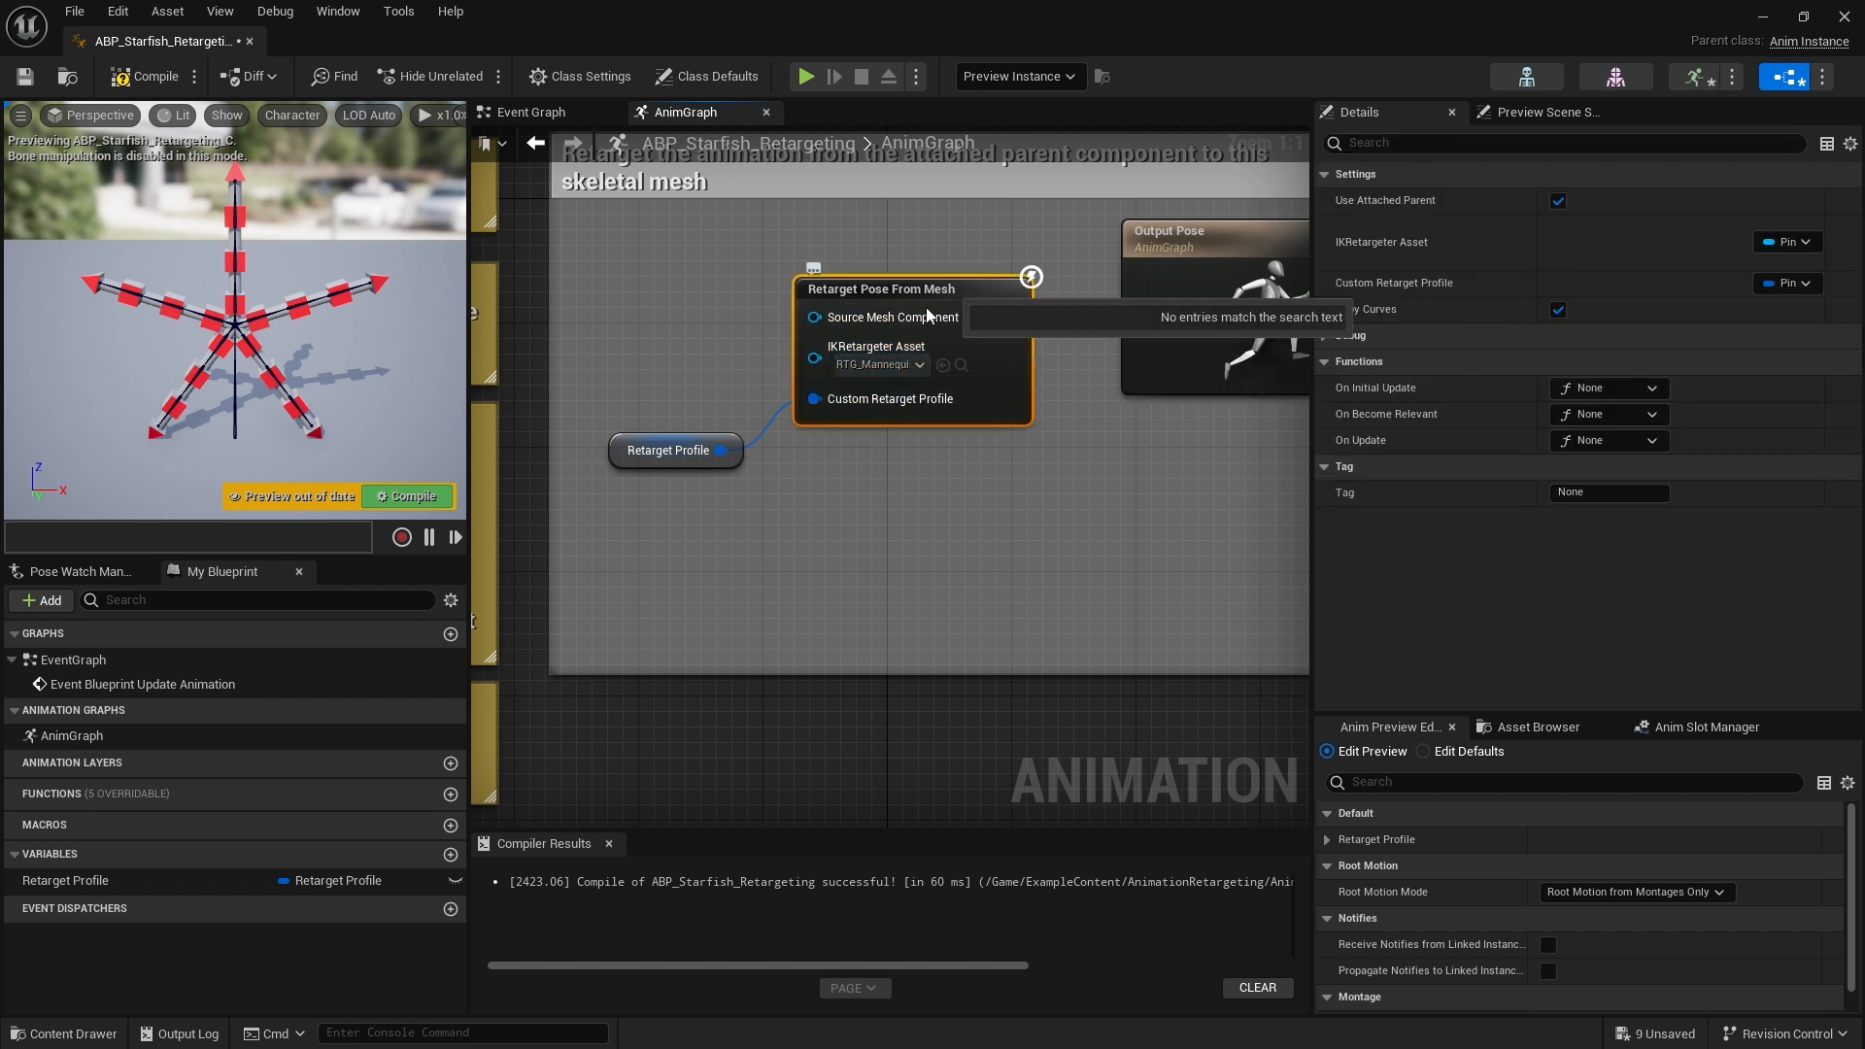
pyautogui.click(1059, 491)
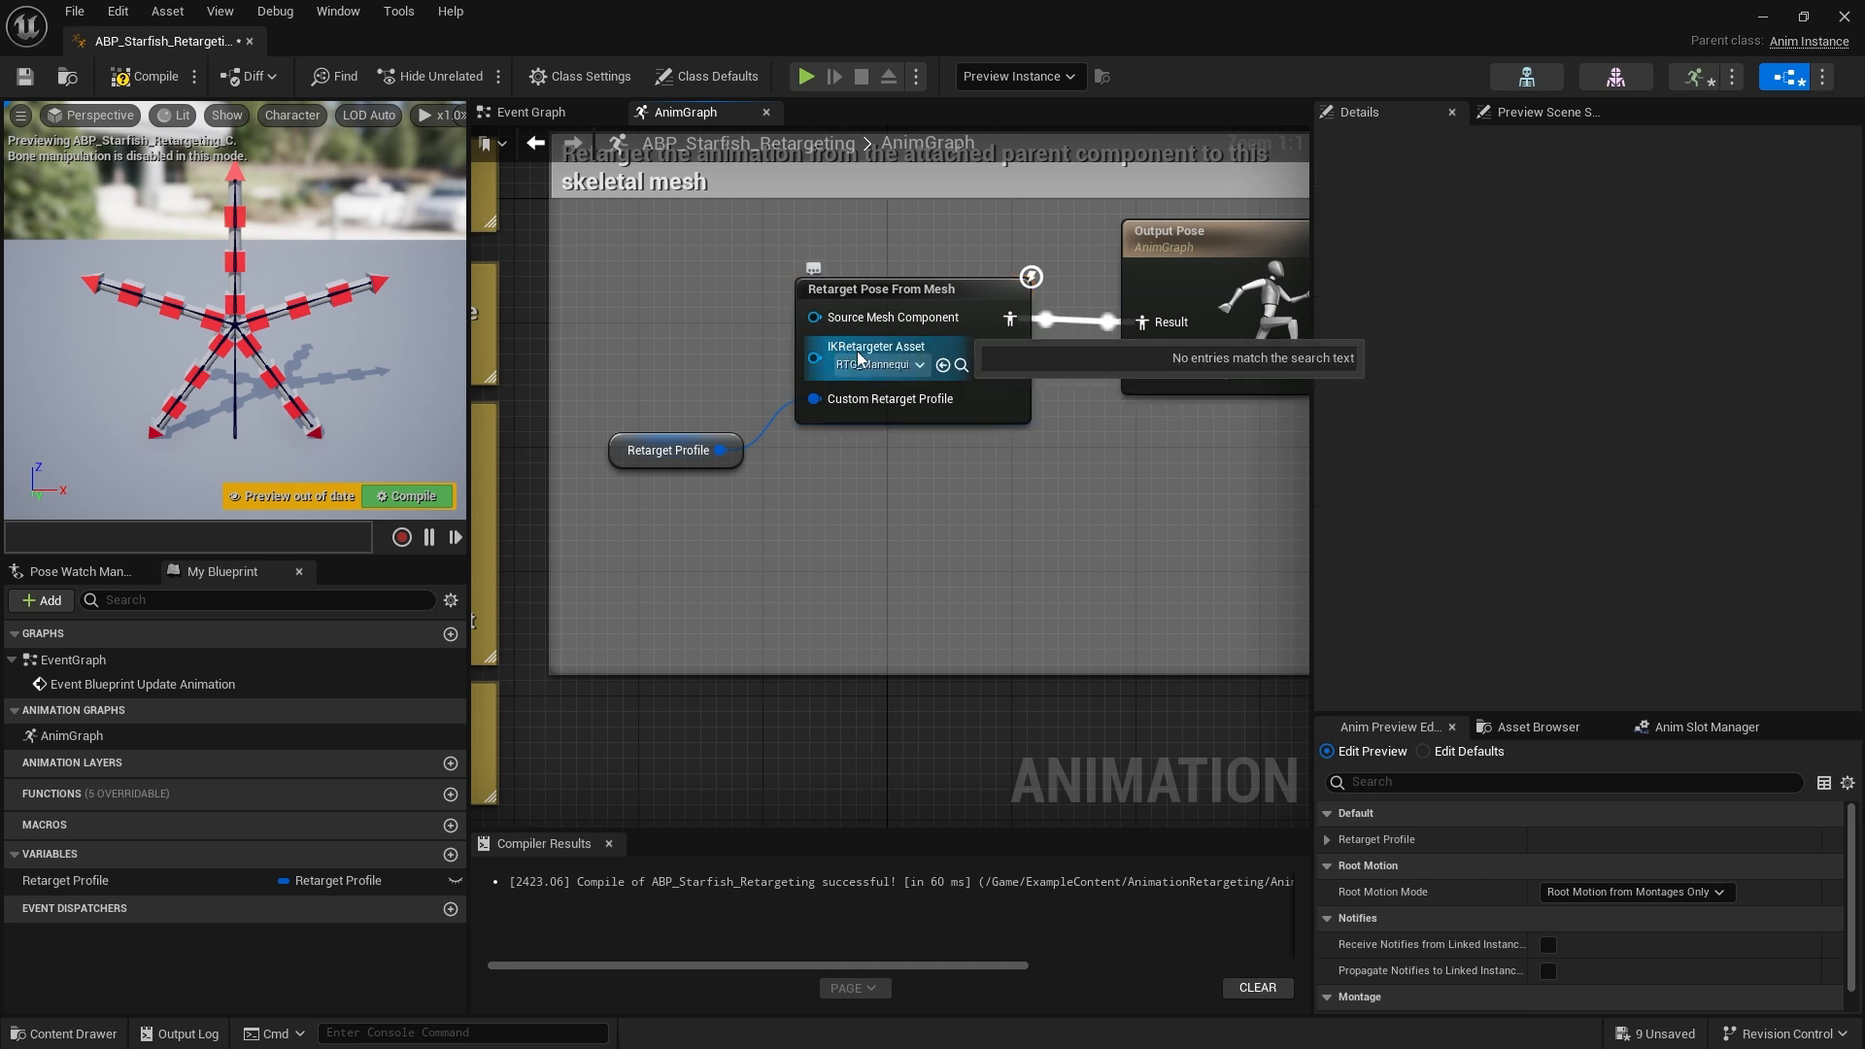
pyautogui.click(960, 365)
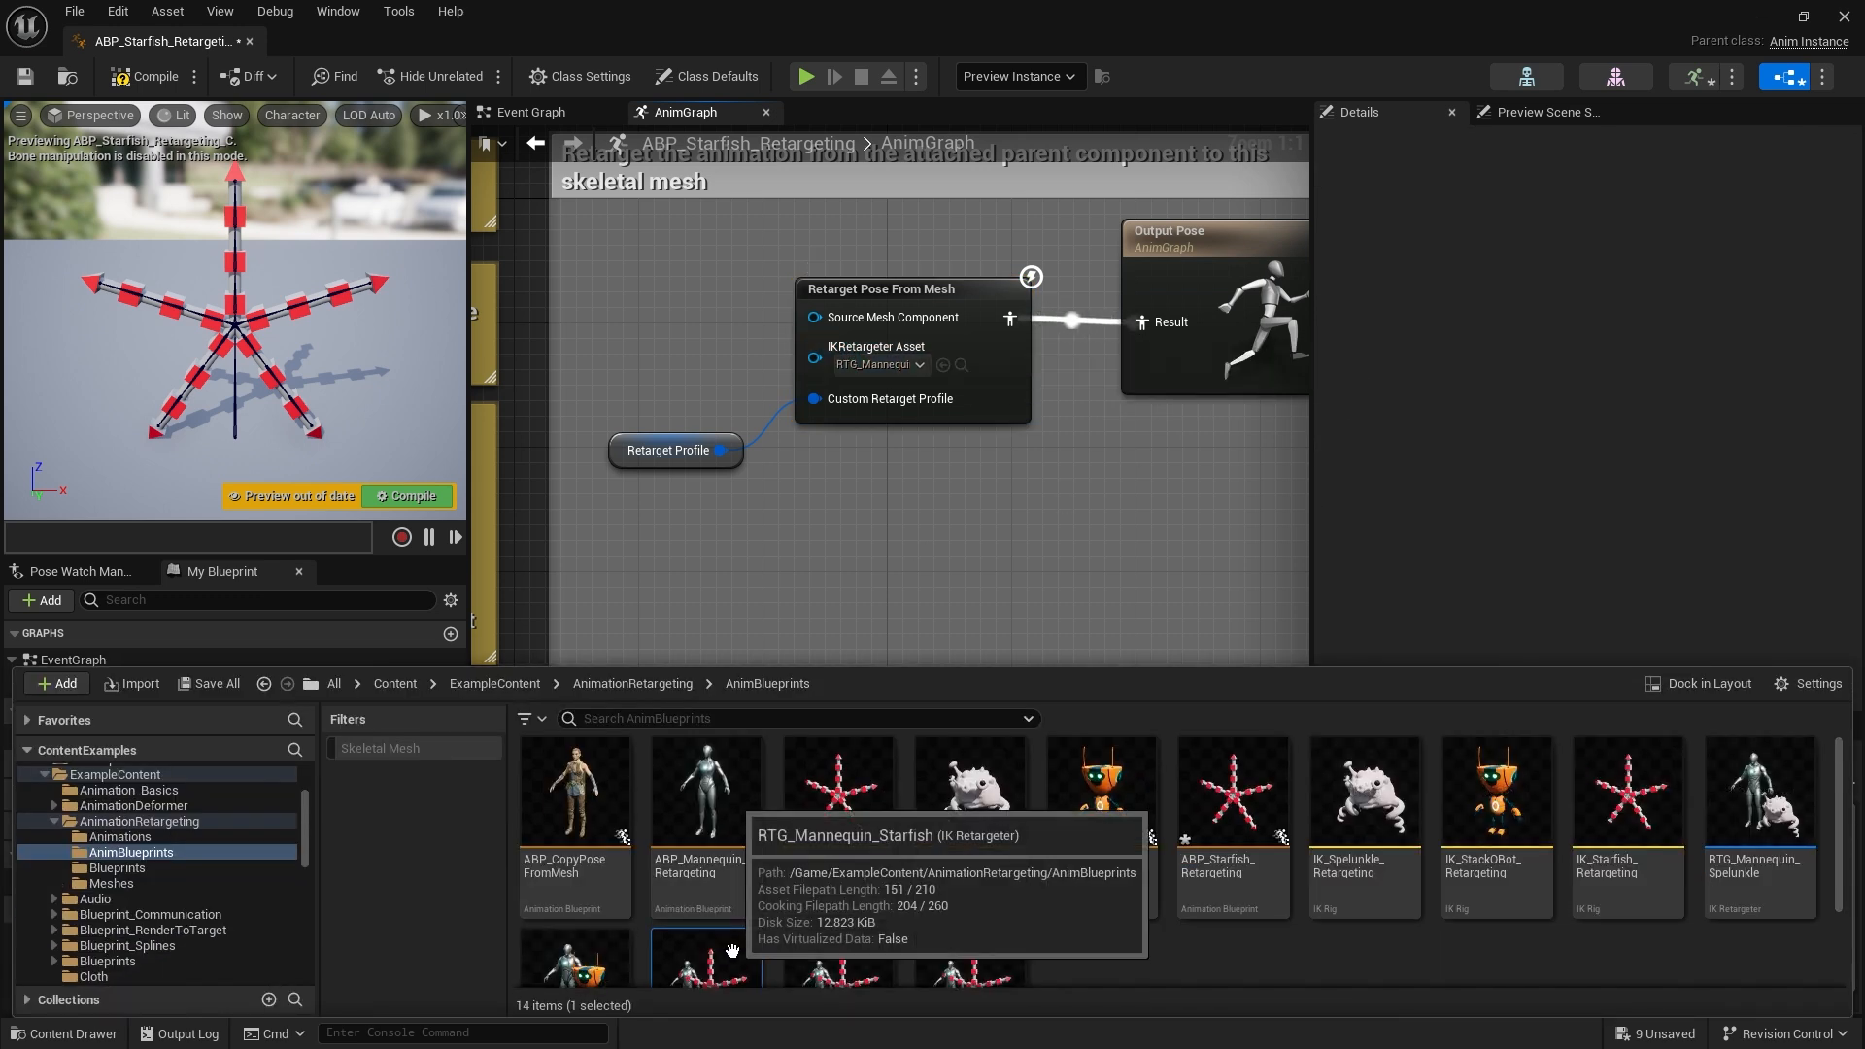
pyautogui.doubleClick(737, 948)
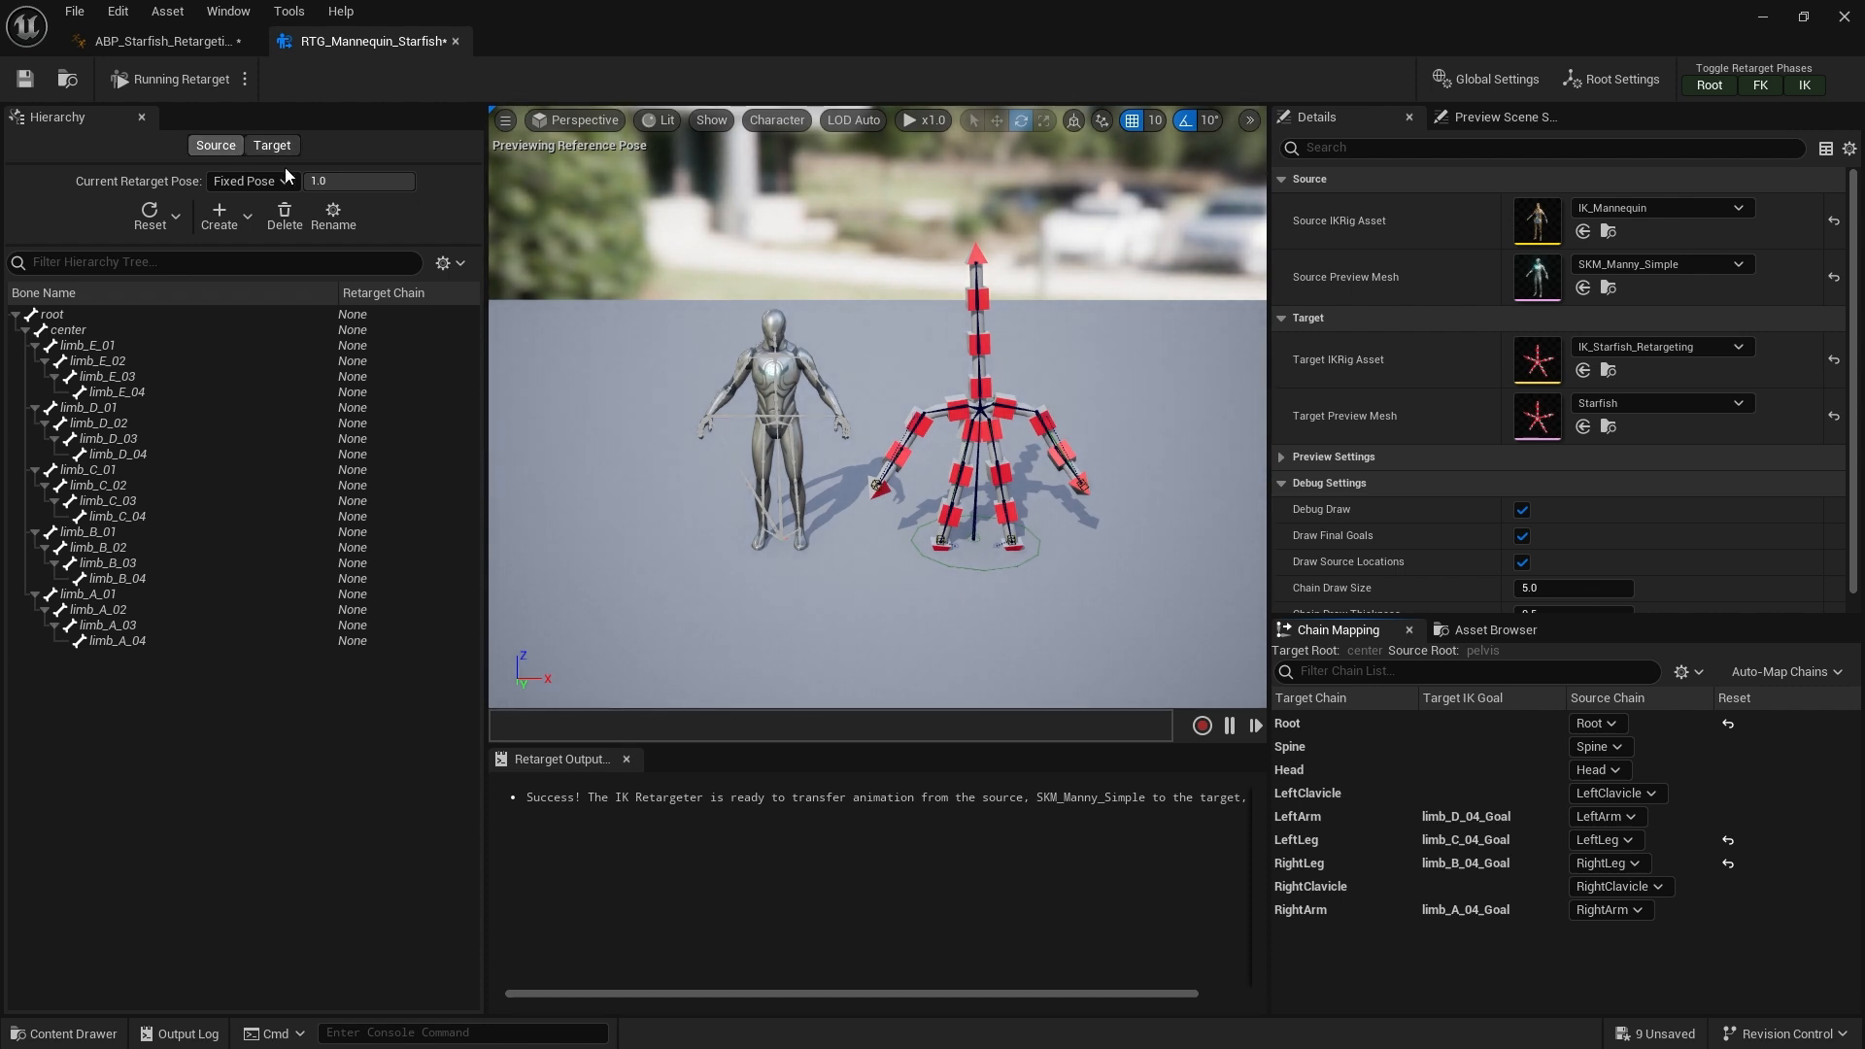
# Review the retargeter's root settings, global settings, and each target chain's settings in the chain mapping list
pyautogui.click(1640, 82)
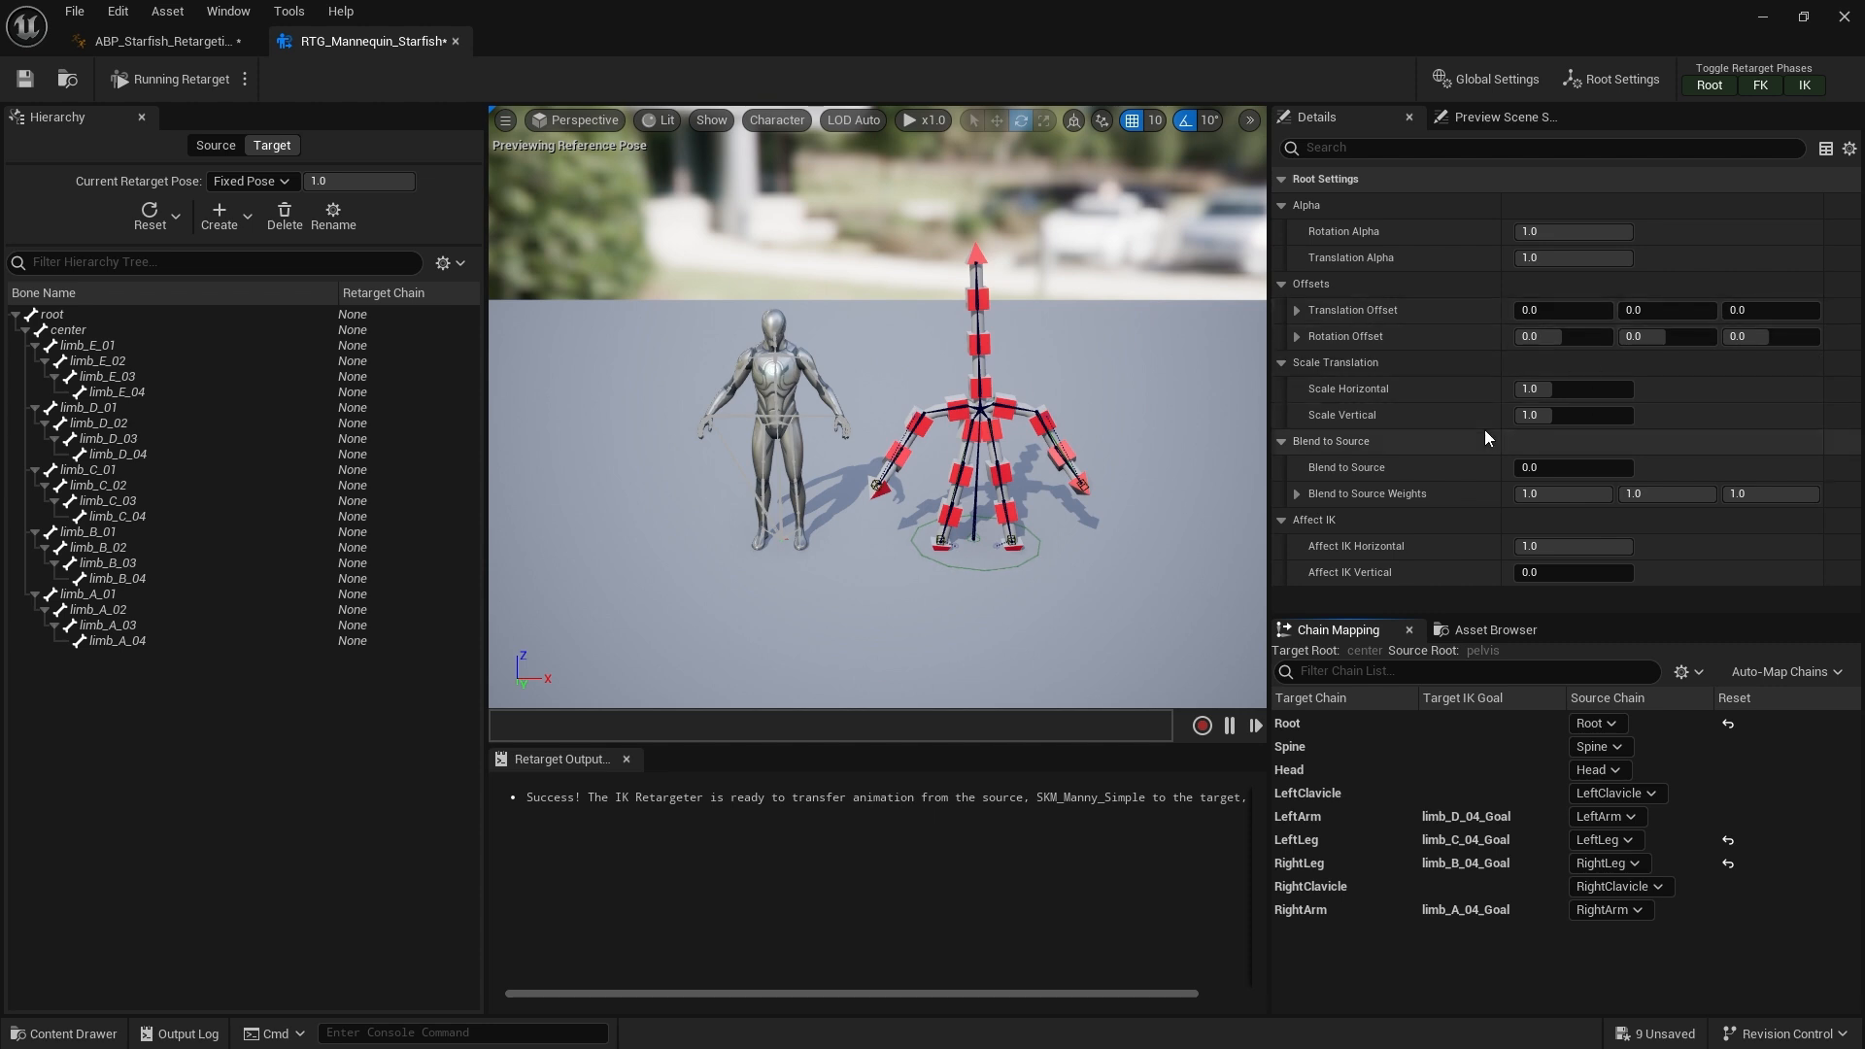
pyautogui.click(1477, 81)
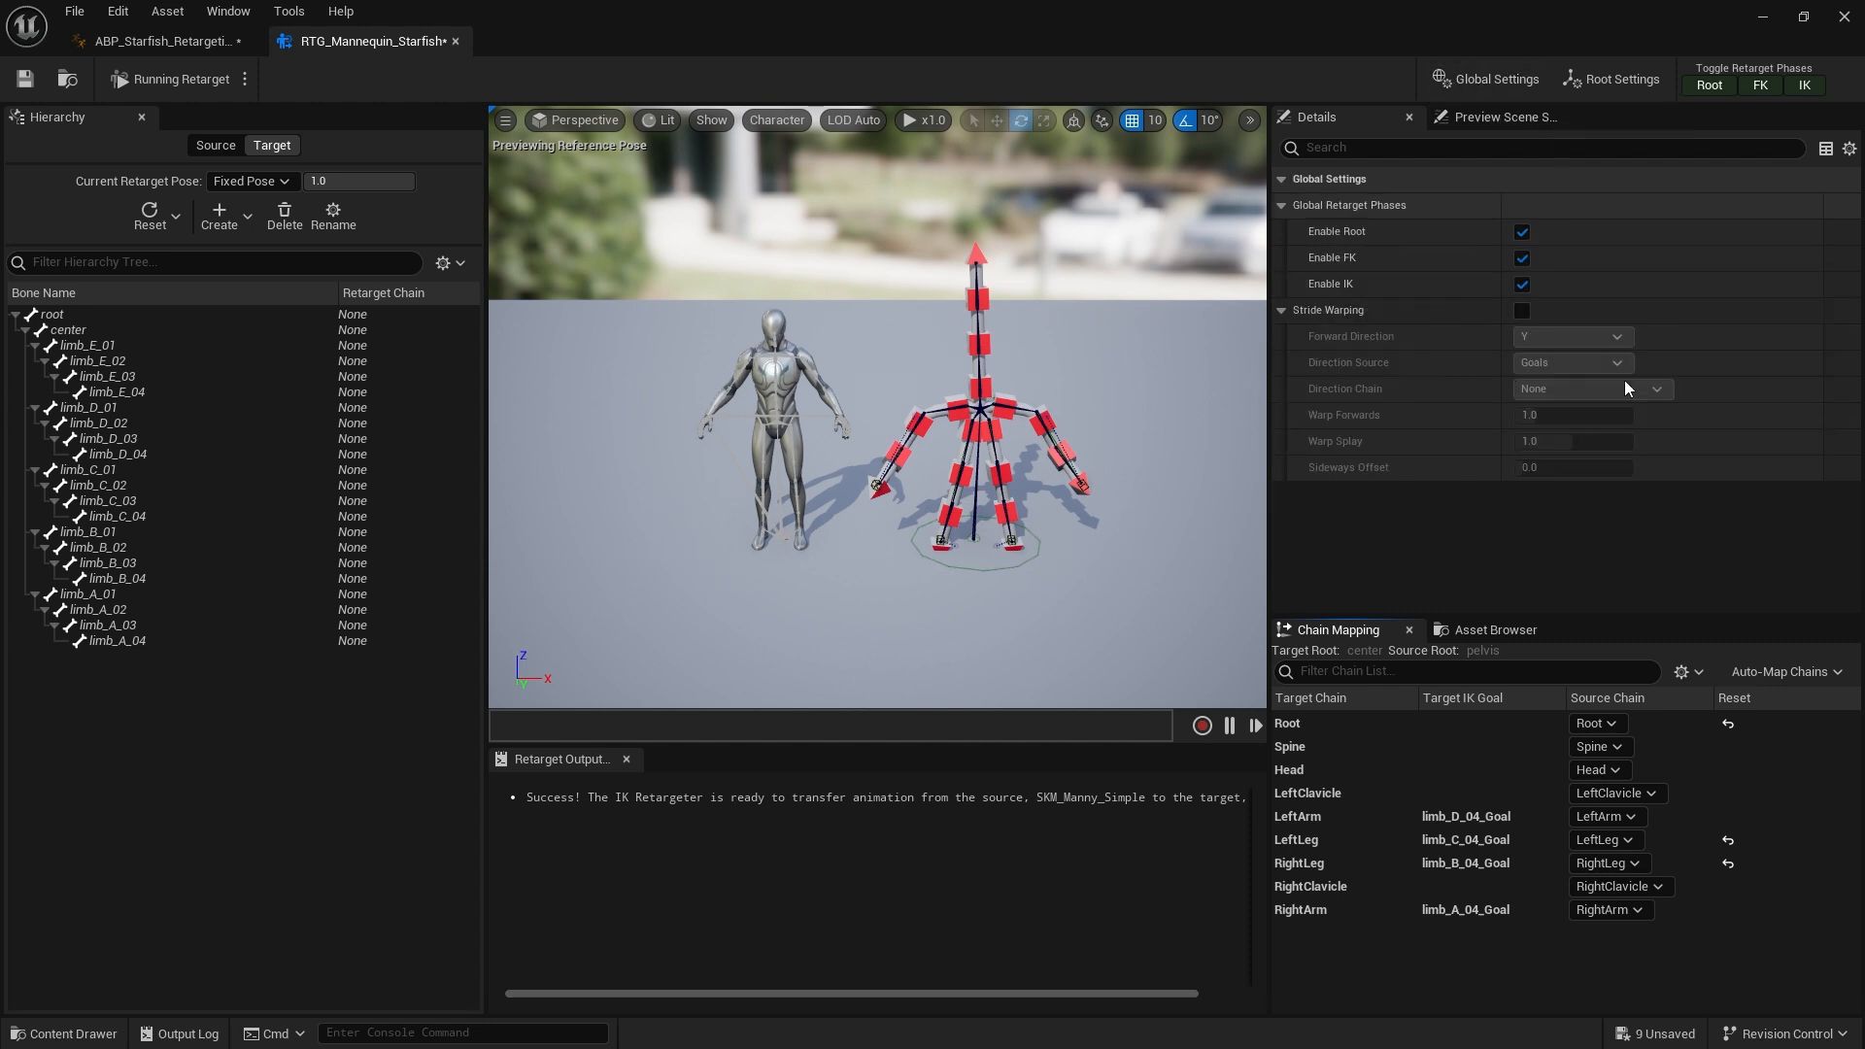
pyautogui.click(1364, 730)
pyautogui.click(1363, 748)
pyautogui.click(1363, 769)
pyautogui.click(1366, 792)
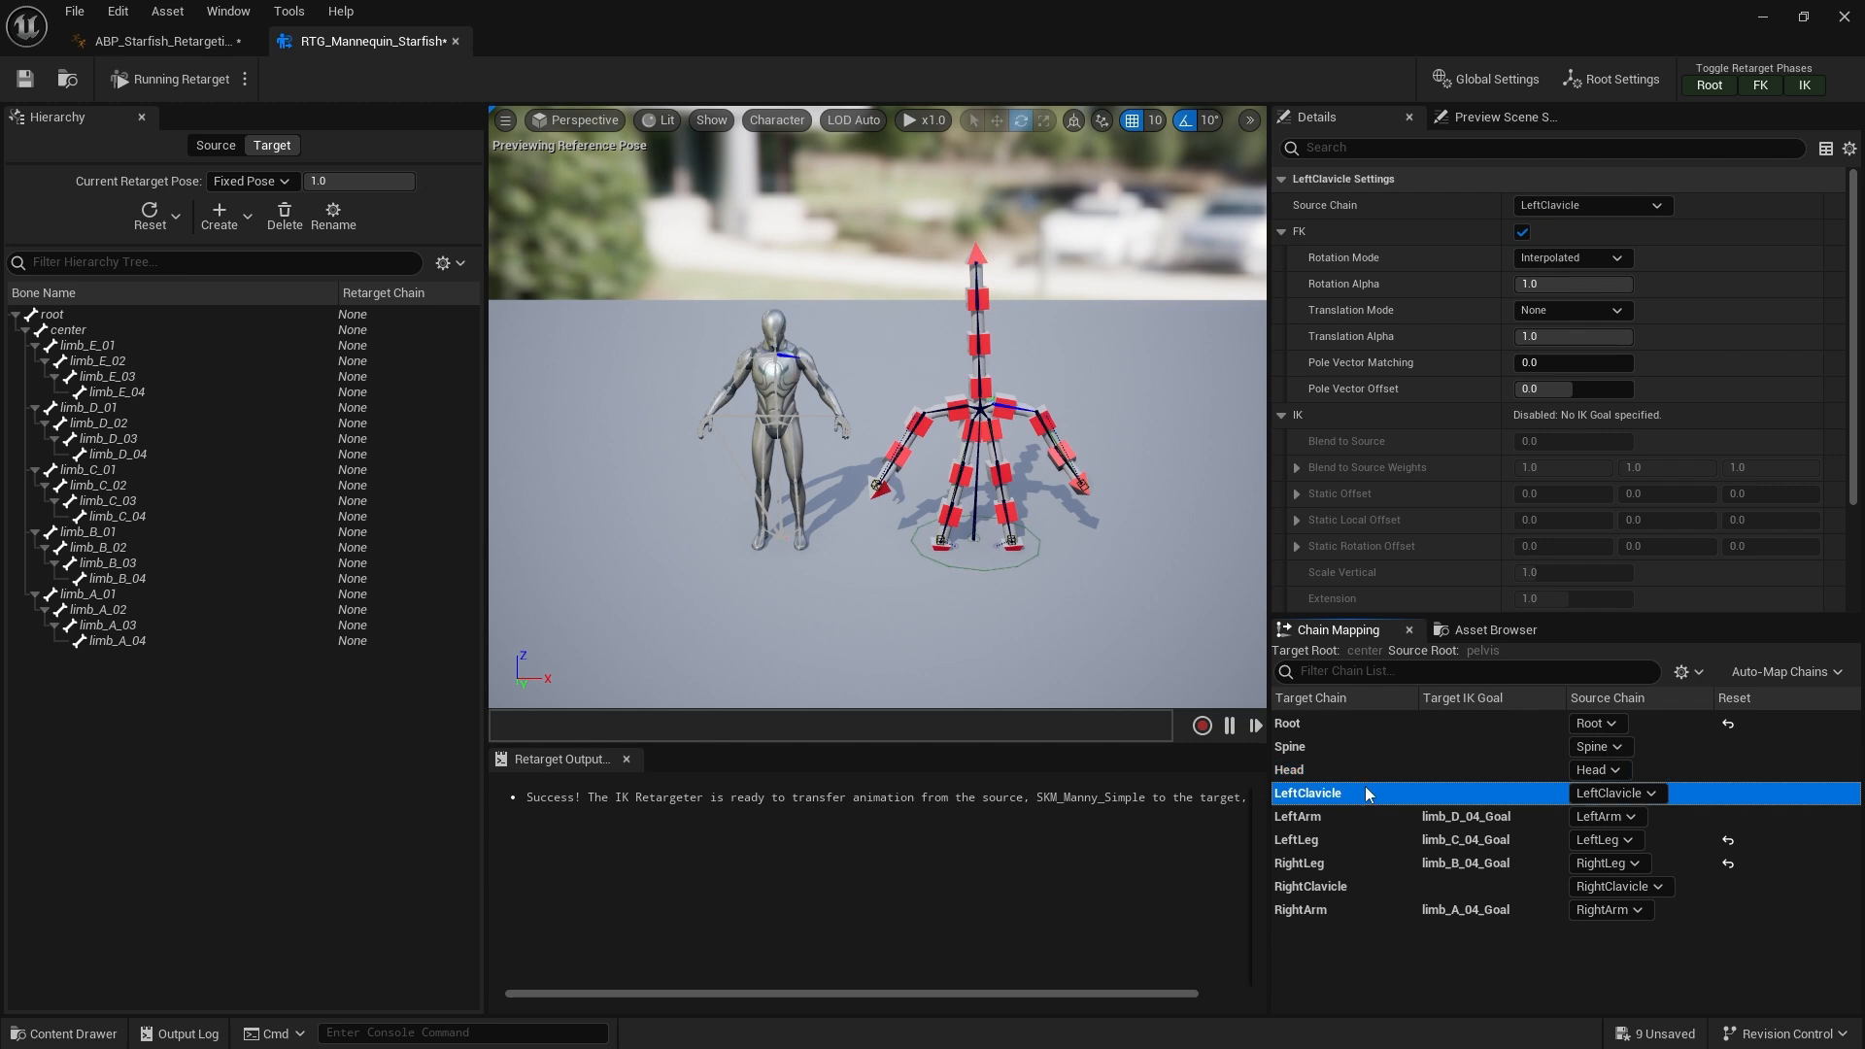
pyautogui.click(1360, 821)
pyautogui.click(1375, 839)
pyautogui.click(1371, 862)
pyautogui.click(1365, 886)
pyautogui.click(1358, 909)
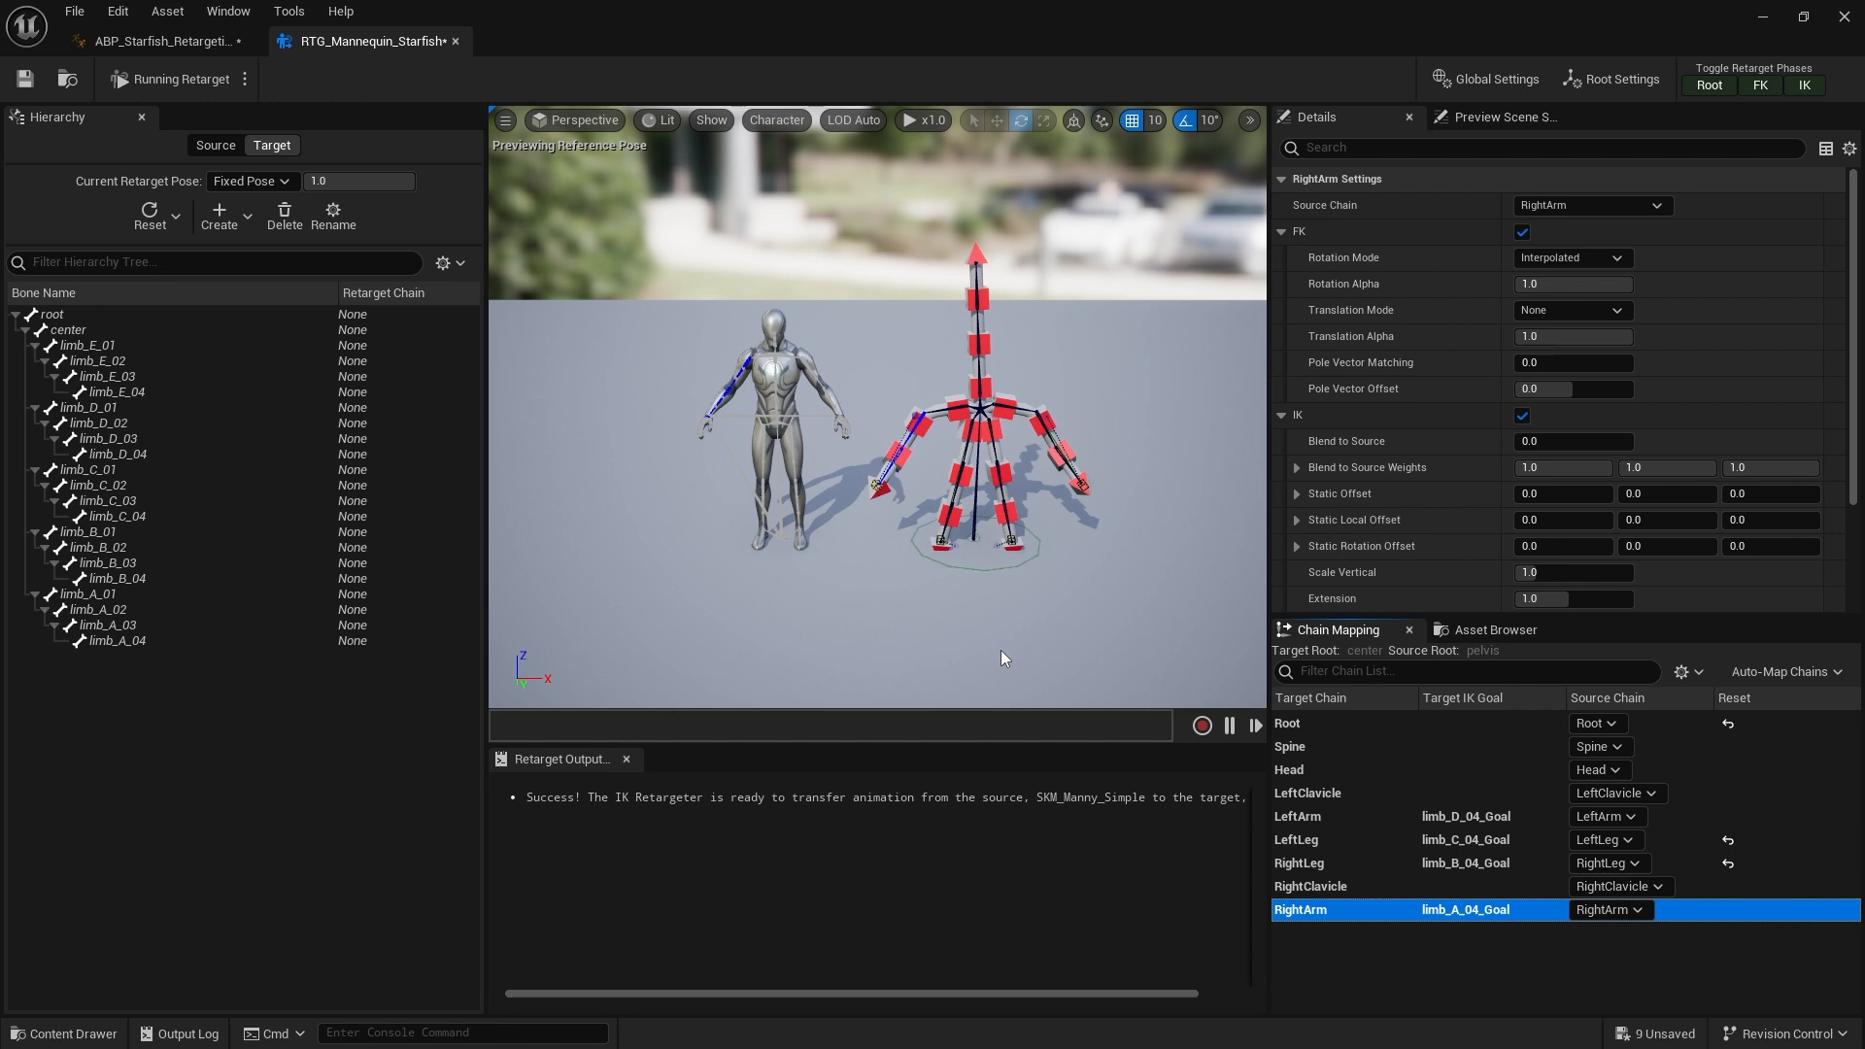
# Return to the animation blueprint and reposition the Retarget Profile getter in the AnimGraph
pyautogui.click(173, 50)
pyautogui.scroll(2, 874, 524)
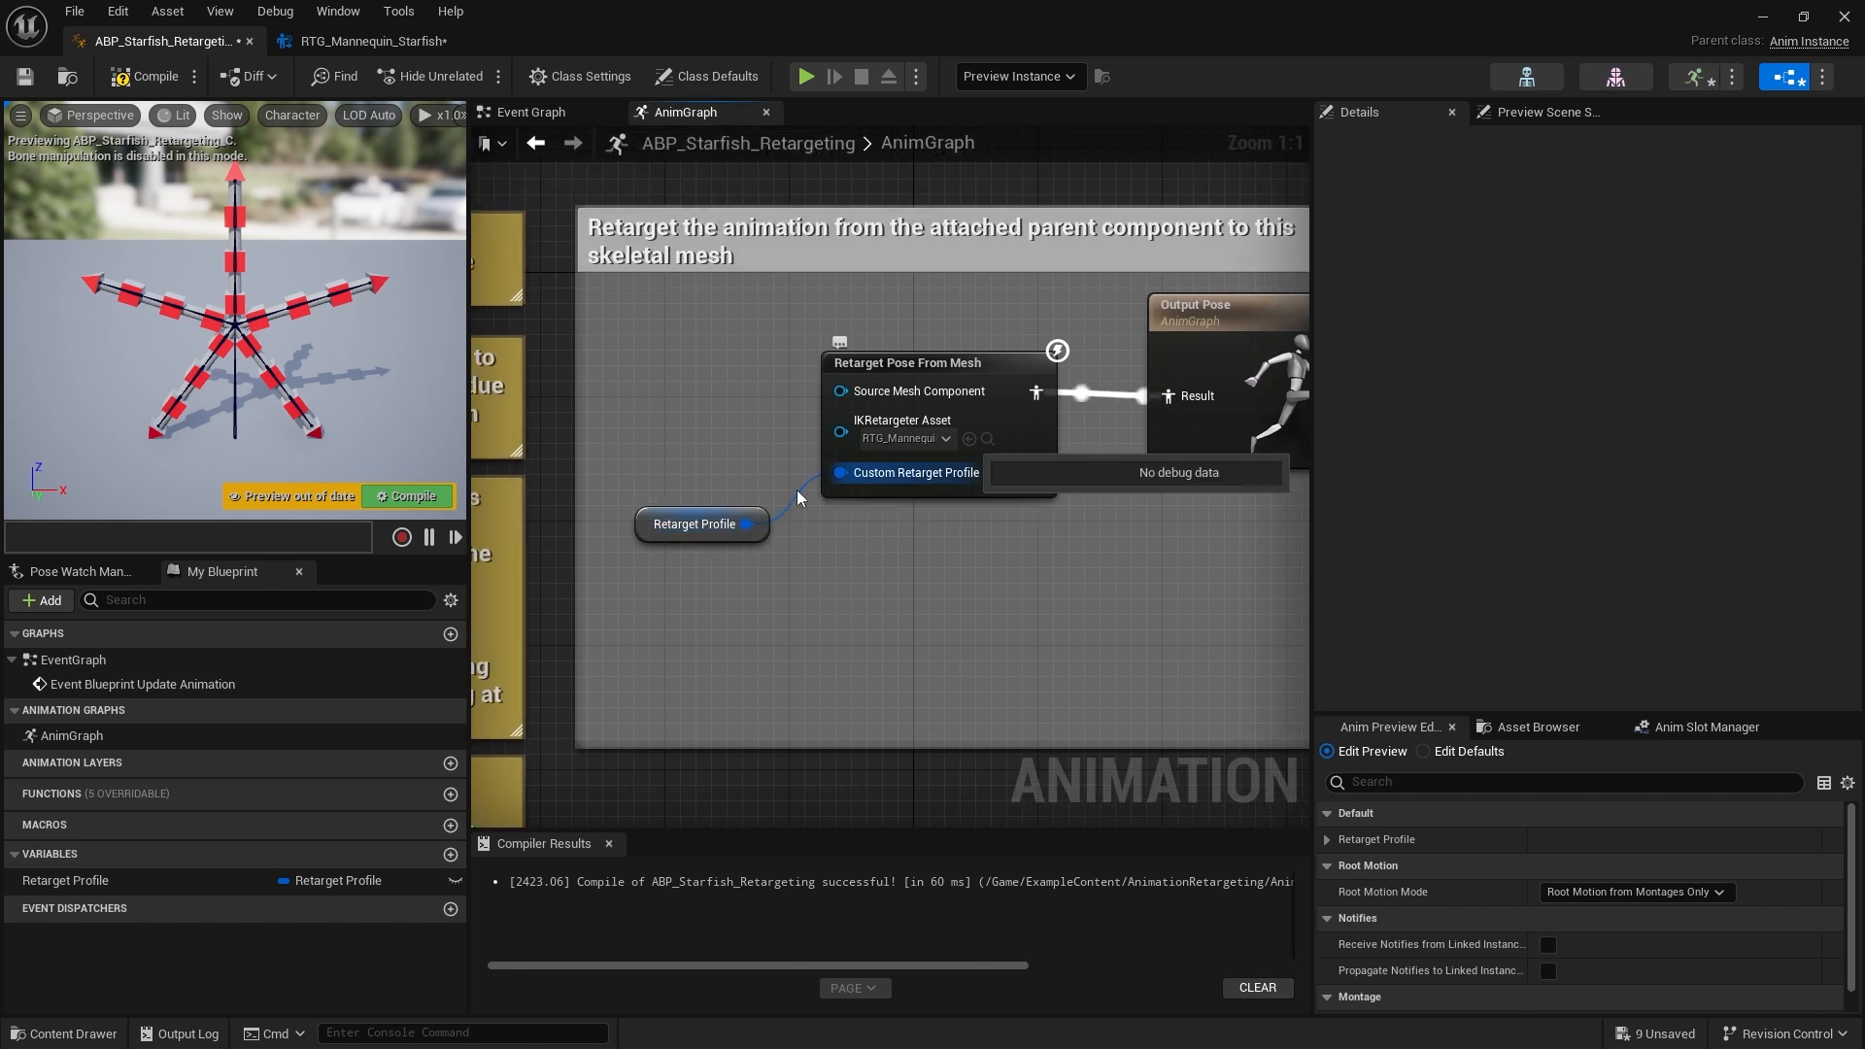
pyautogui.moveTo(674, 499); pyautogui.dragTo(674, 453)
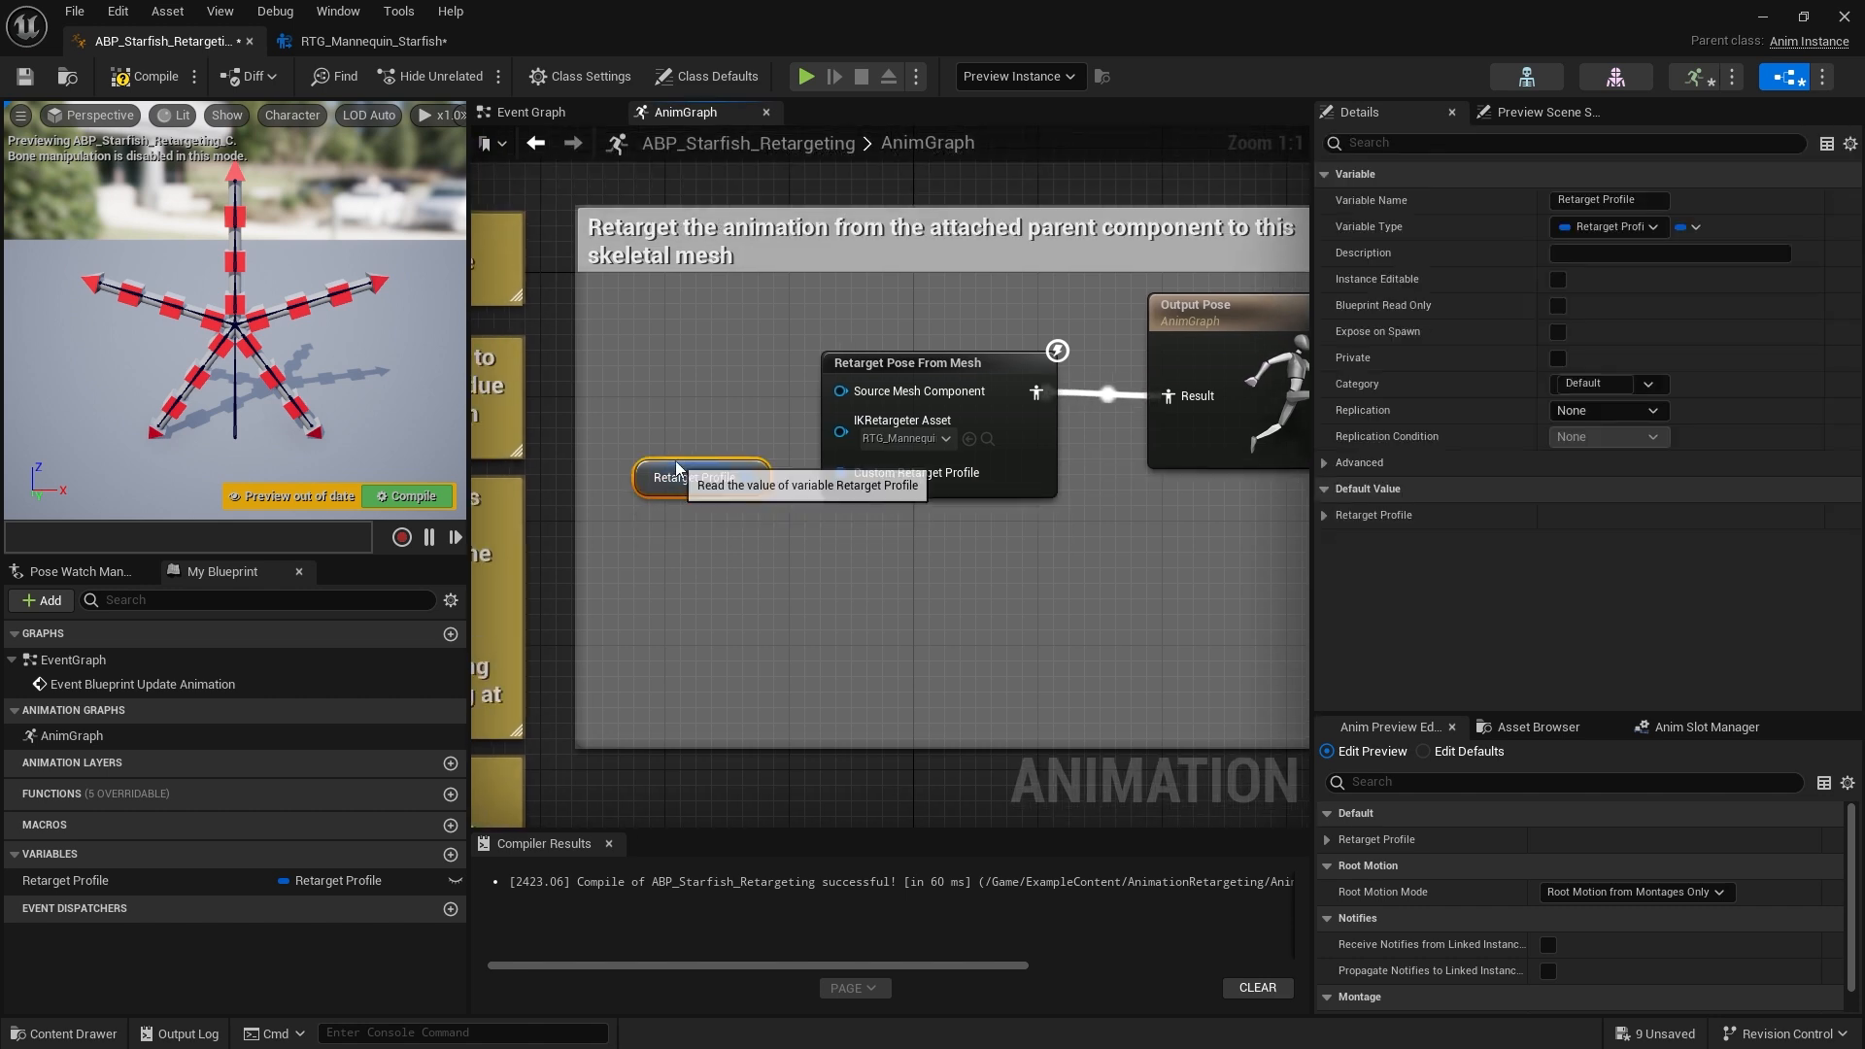
pyautogui.click(765, 550)
pyautogui.scroll(-3, 827, 602)
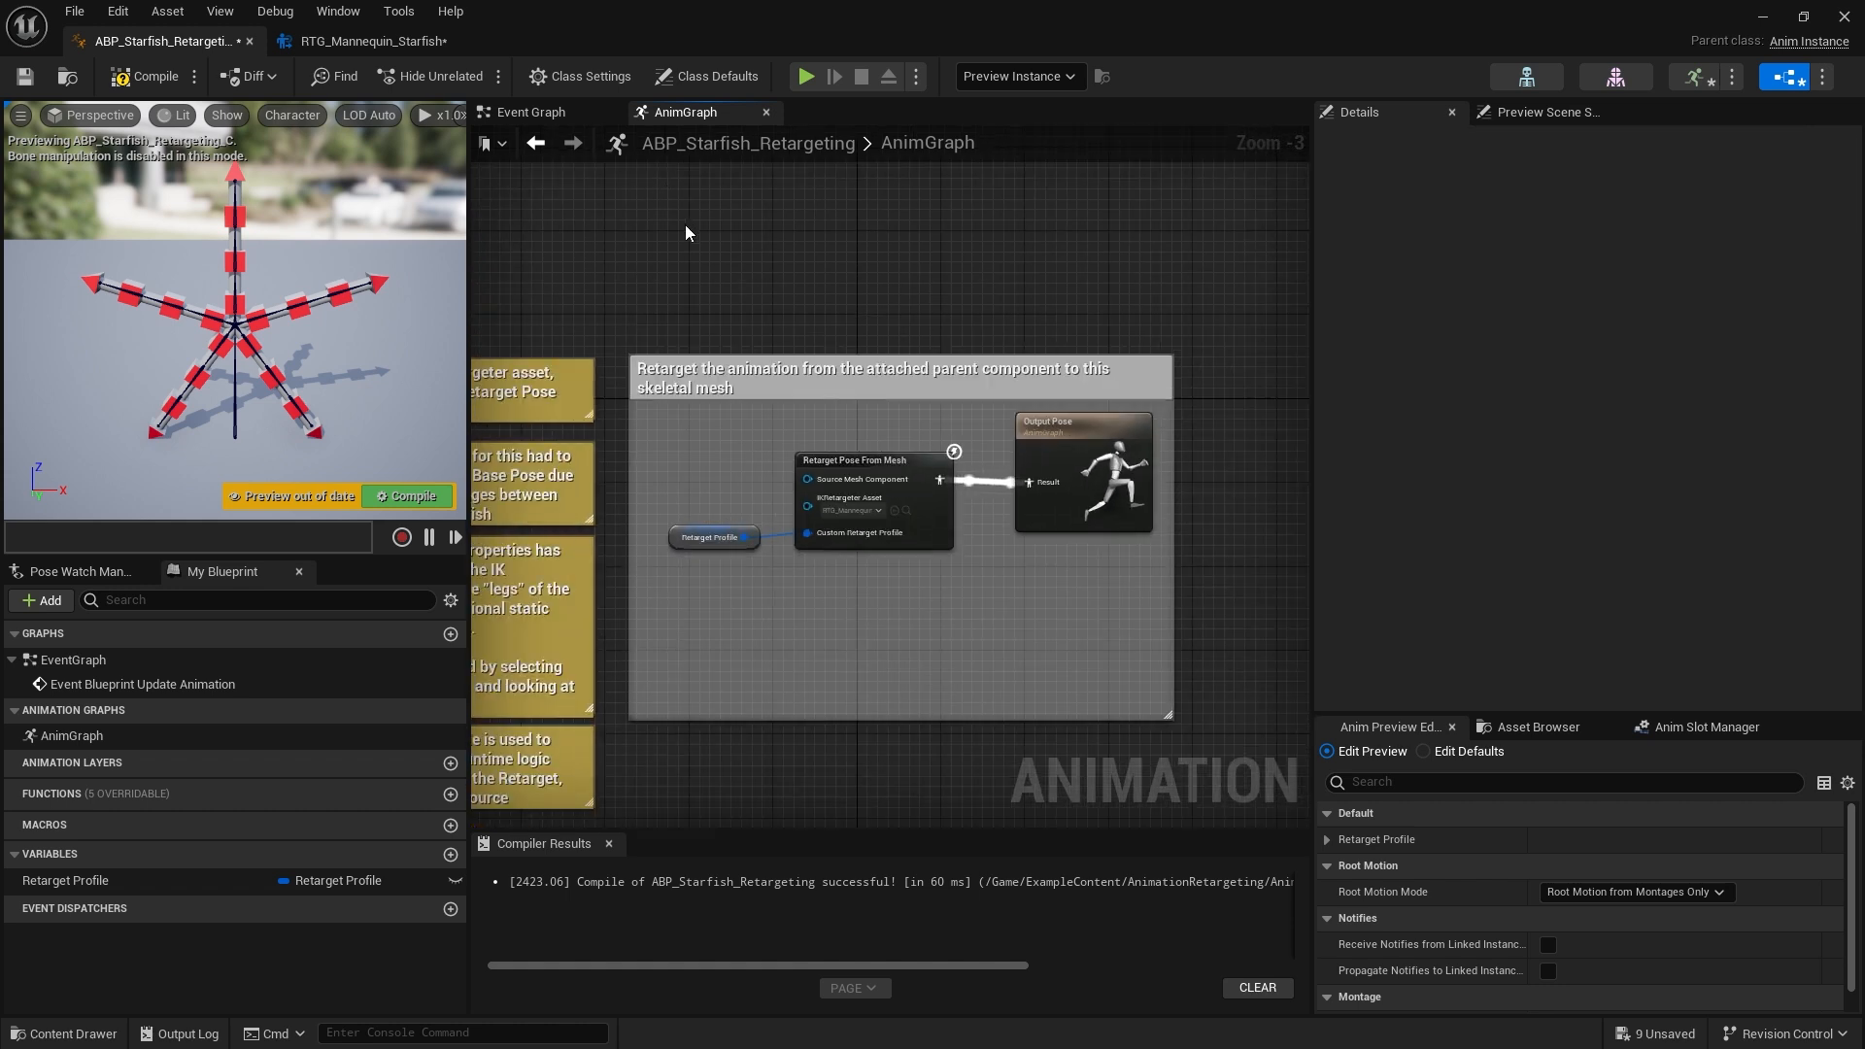
pyautogui.scroll(2, 713, 248)
# Add a Retarget Profile variable getter to the Event Graph
pyautogui.click(535, 117)
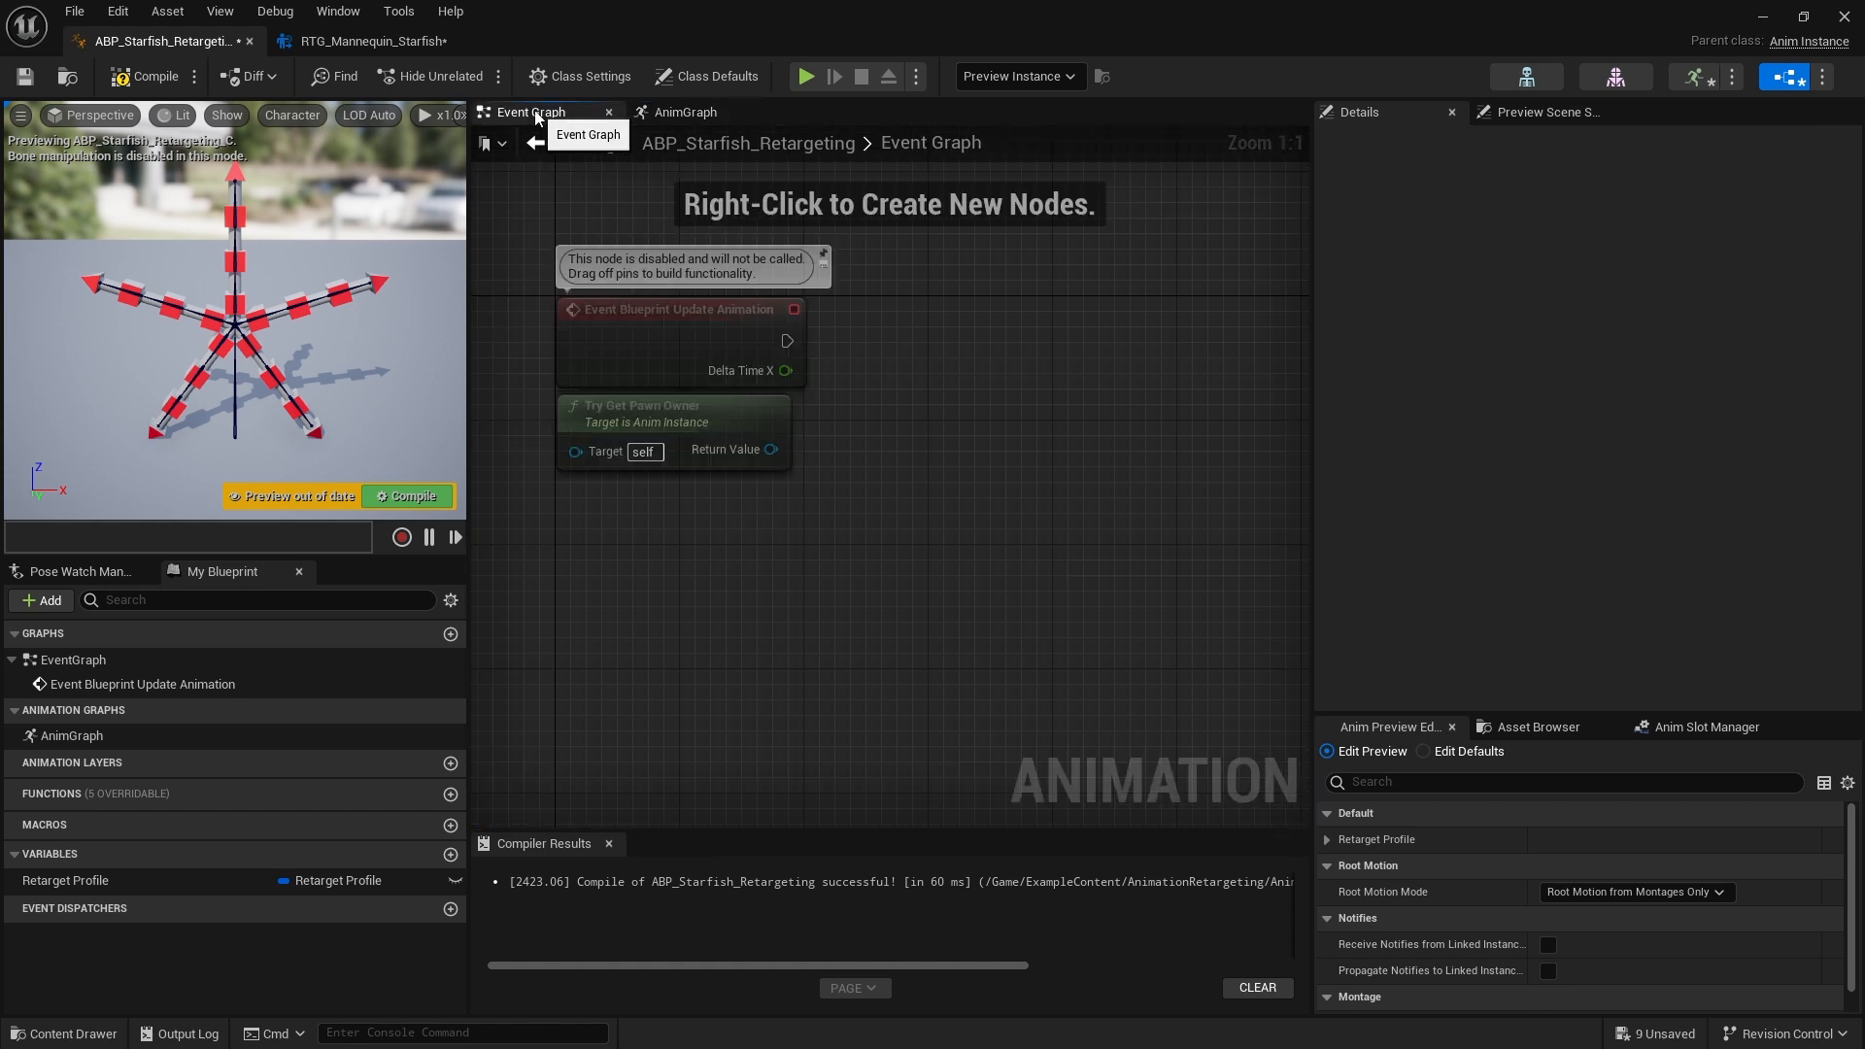
pyautogui.moveTo(765, 229); pyautogui.dragTo(917, 386, button='right')
pyautogui.scroll(-5, 909, 569)
pyautogui.scroll(6, 909, 569)
pyautogui.moveTo(178, 879); pyautogui.dragTo(705, 592)
pyautogui.click(791, 635)
pyautogui.moveTo(944, 650); pyautogui.dragTo(856, 632, button='right')
pyautogui.moveTo(728, 577); pyautogui.dragTo(818, 540)
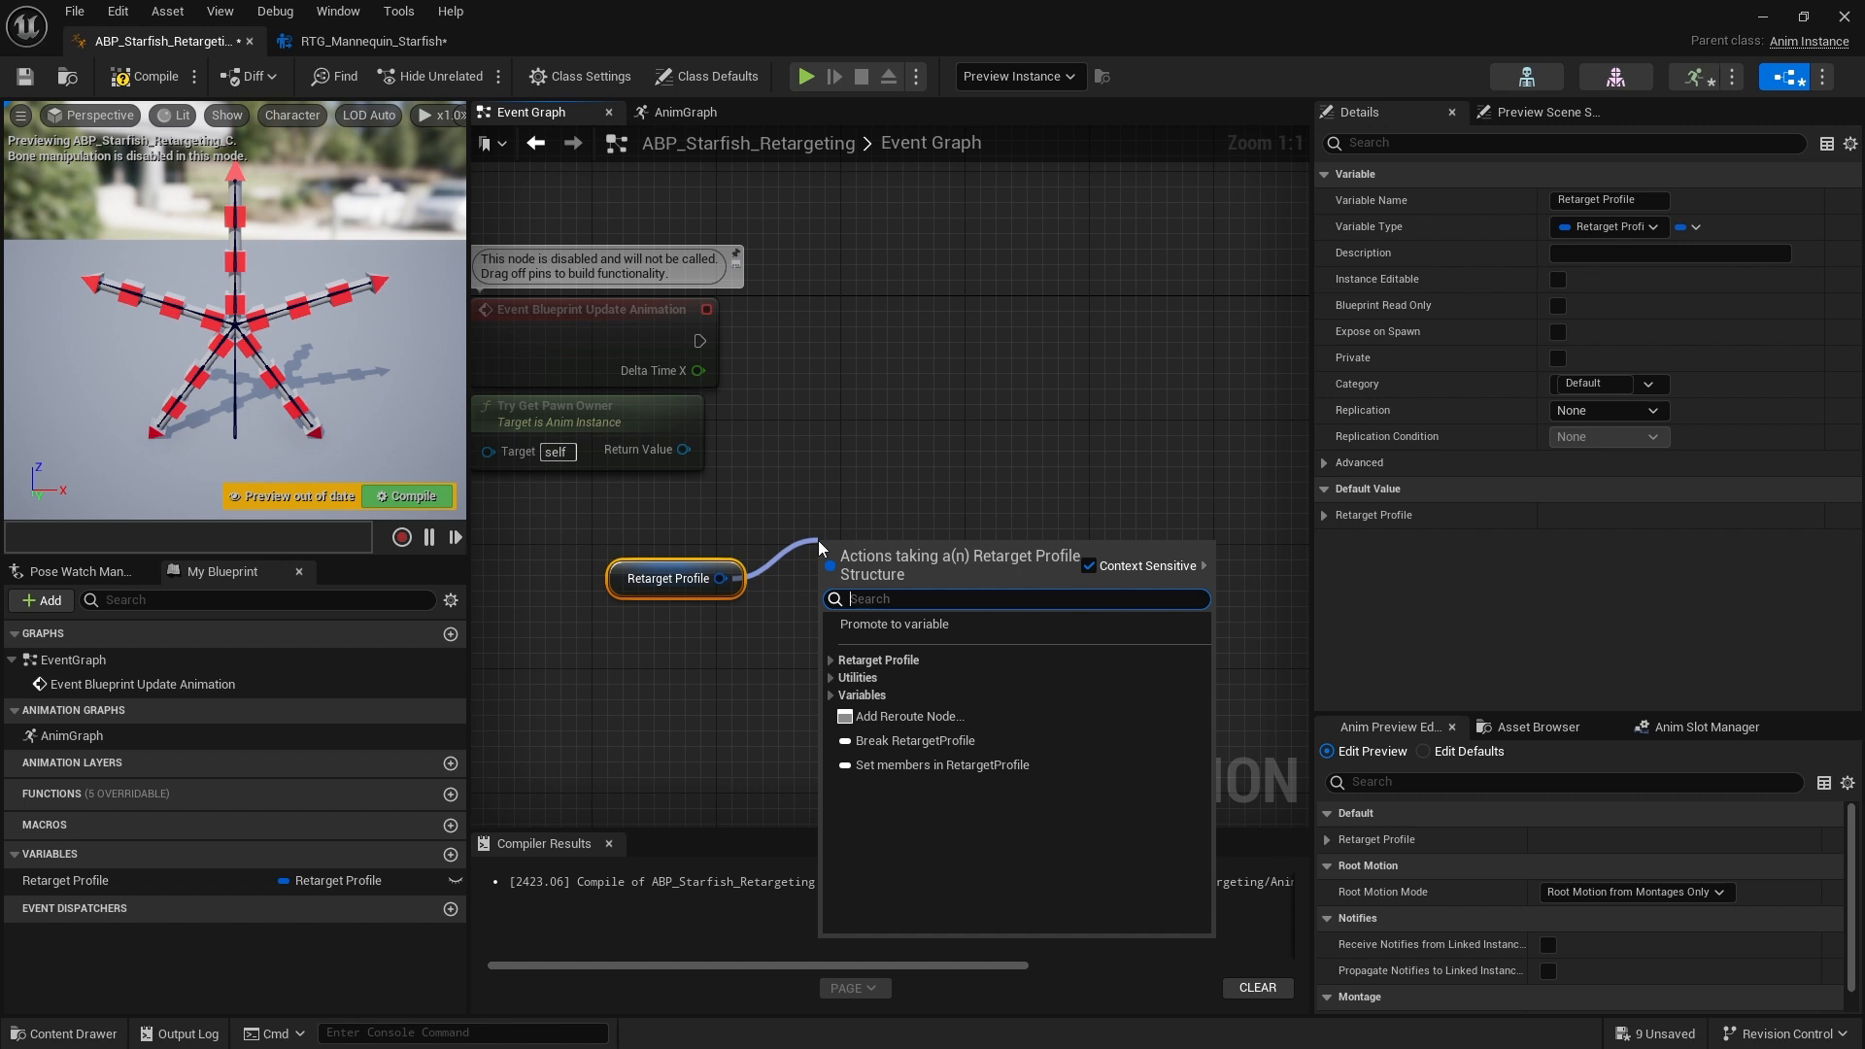
pyautogui.click(916, 740)
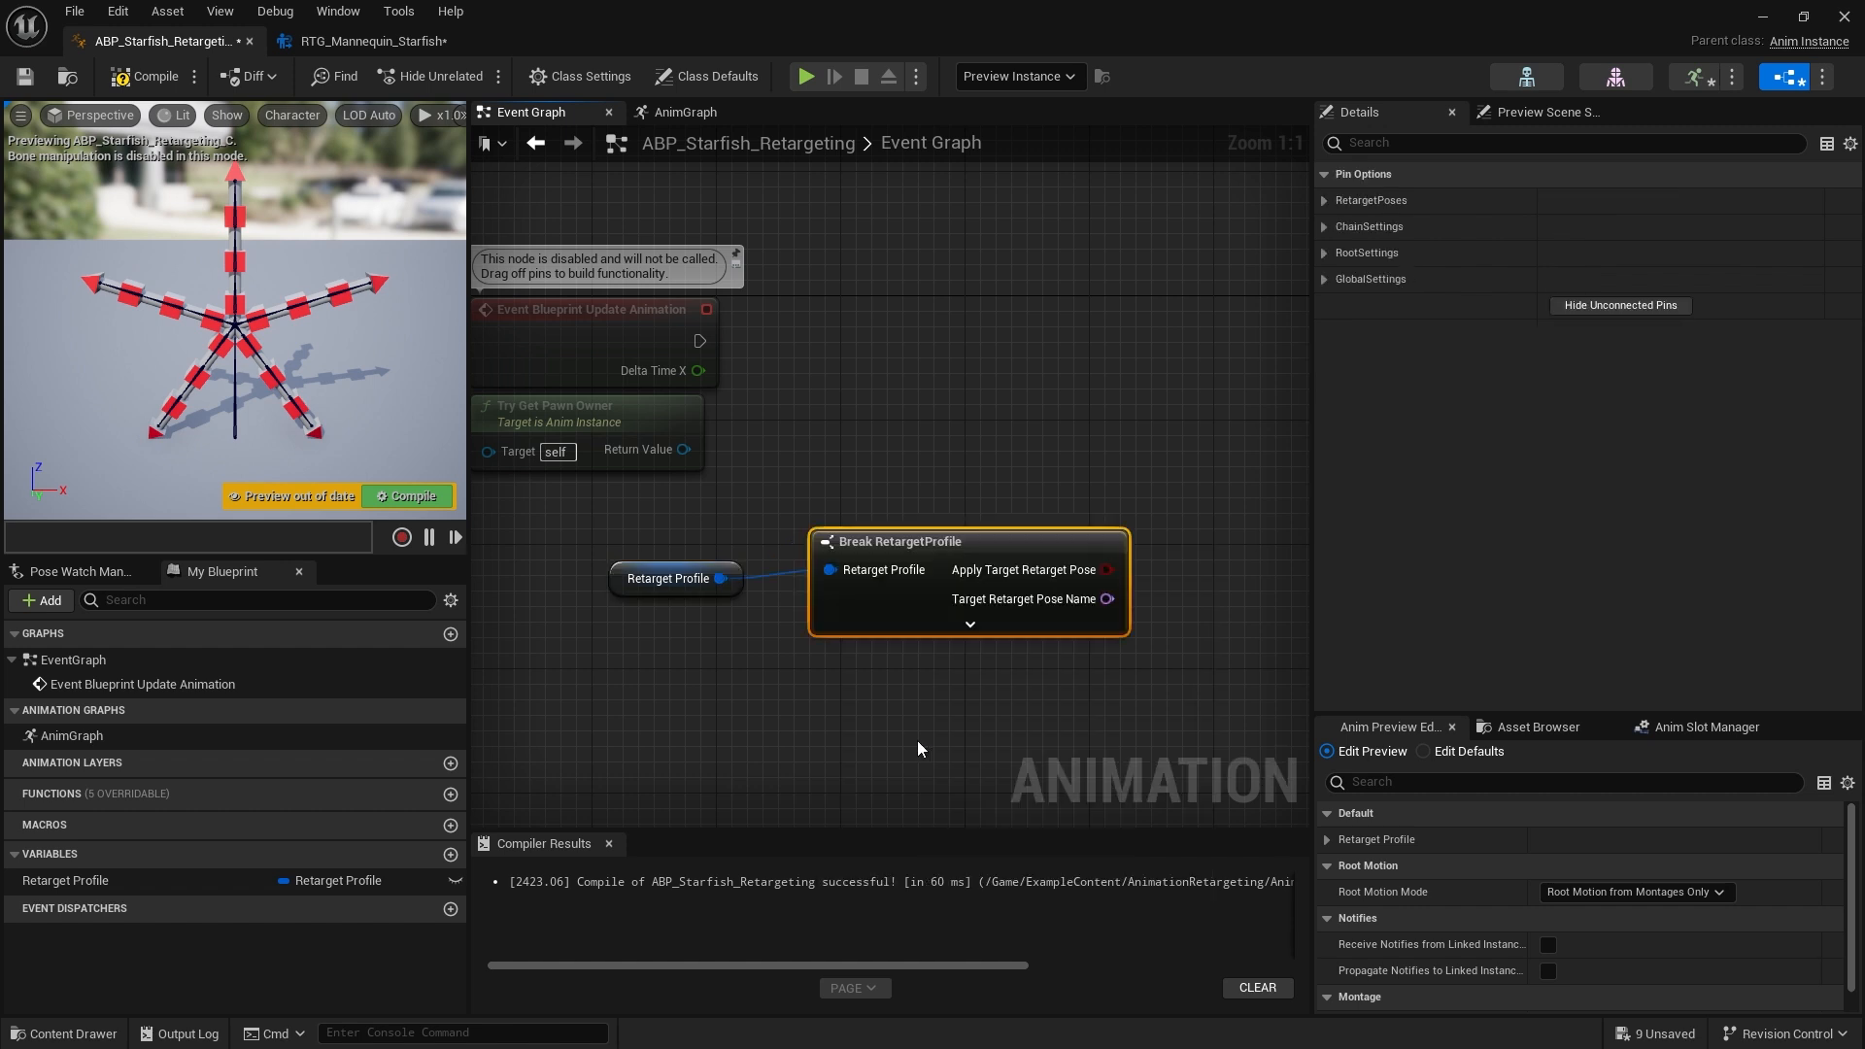
pyautogui.click(968, 625)
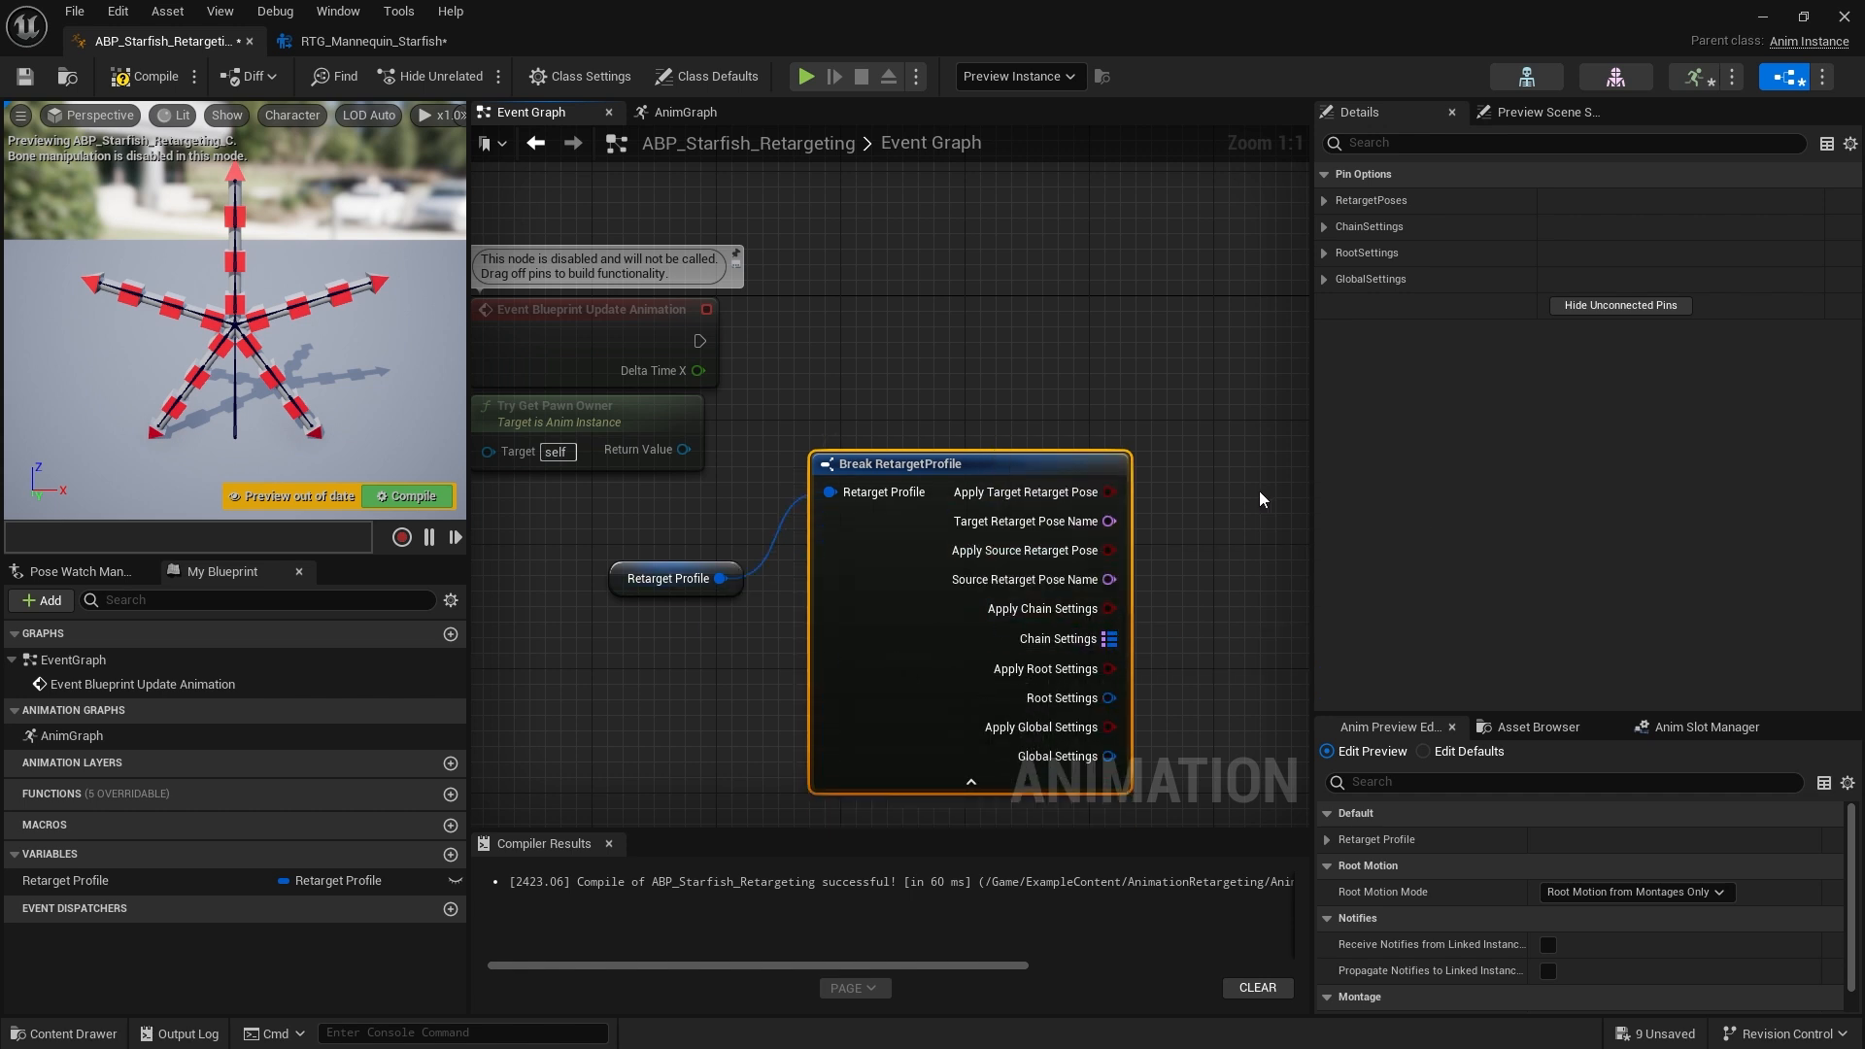
pyautogui.moveTo(1260, 495); pyautogui.dragTo(1138, 497, button='right')
pyautogui.press('Delete')
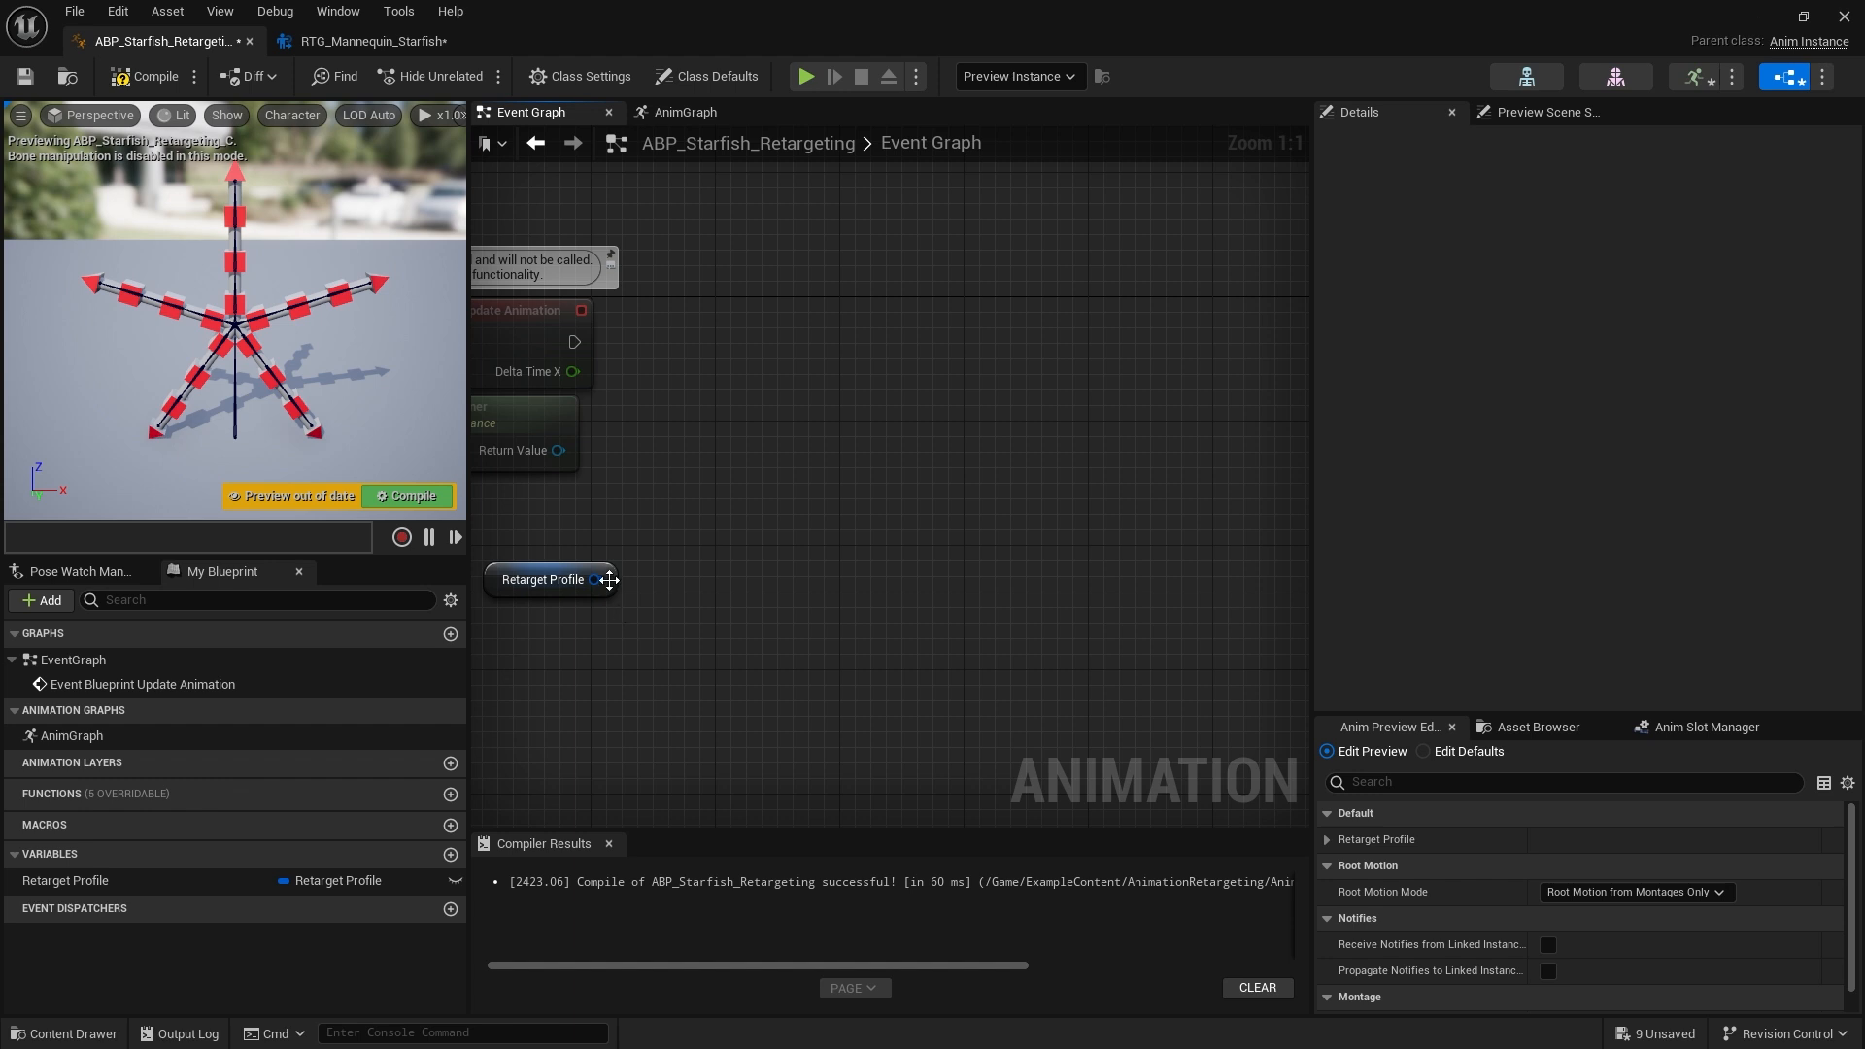
pyautogui.rightClick(716, 487)
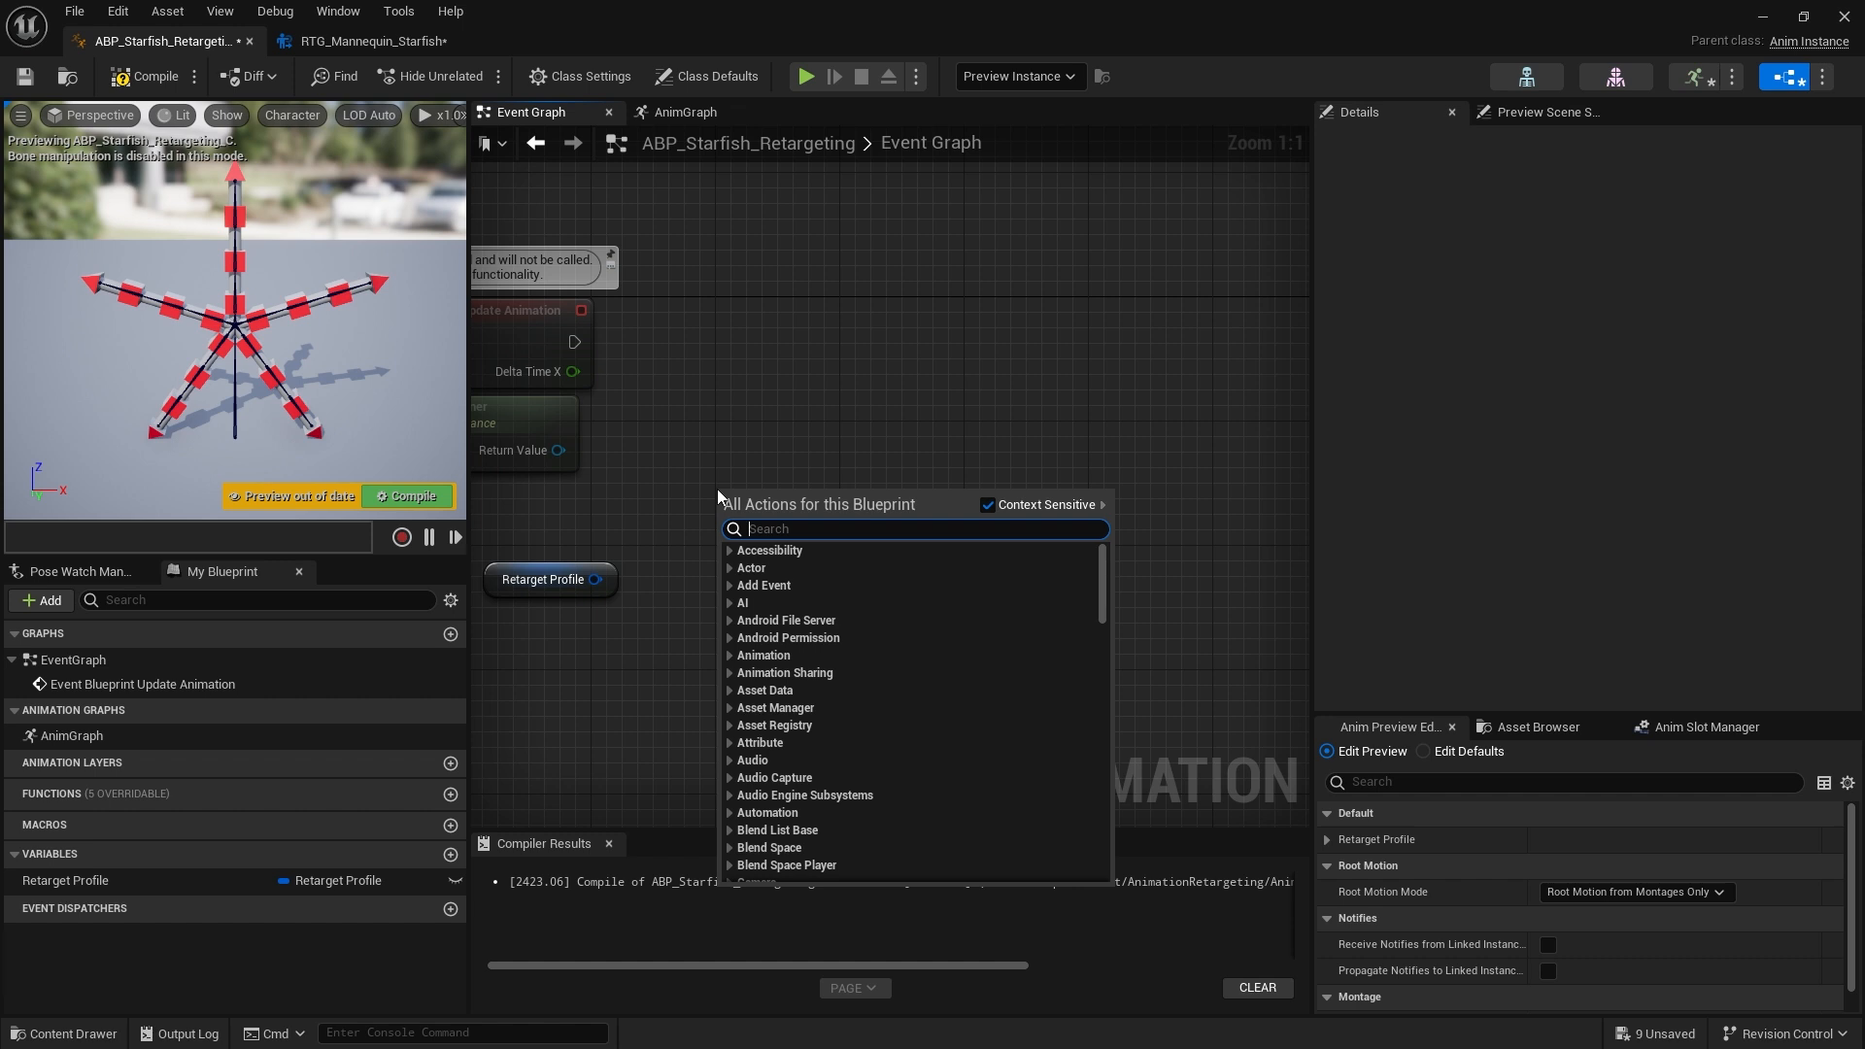
pyautogui.write('get reta')
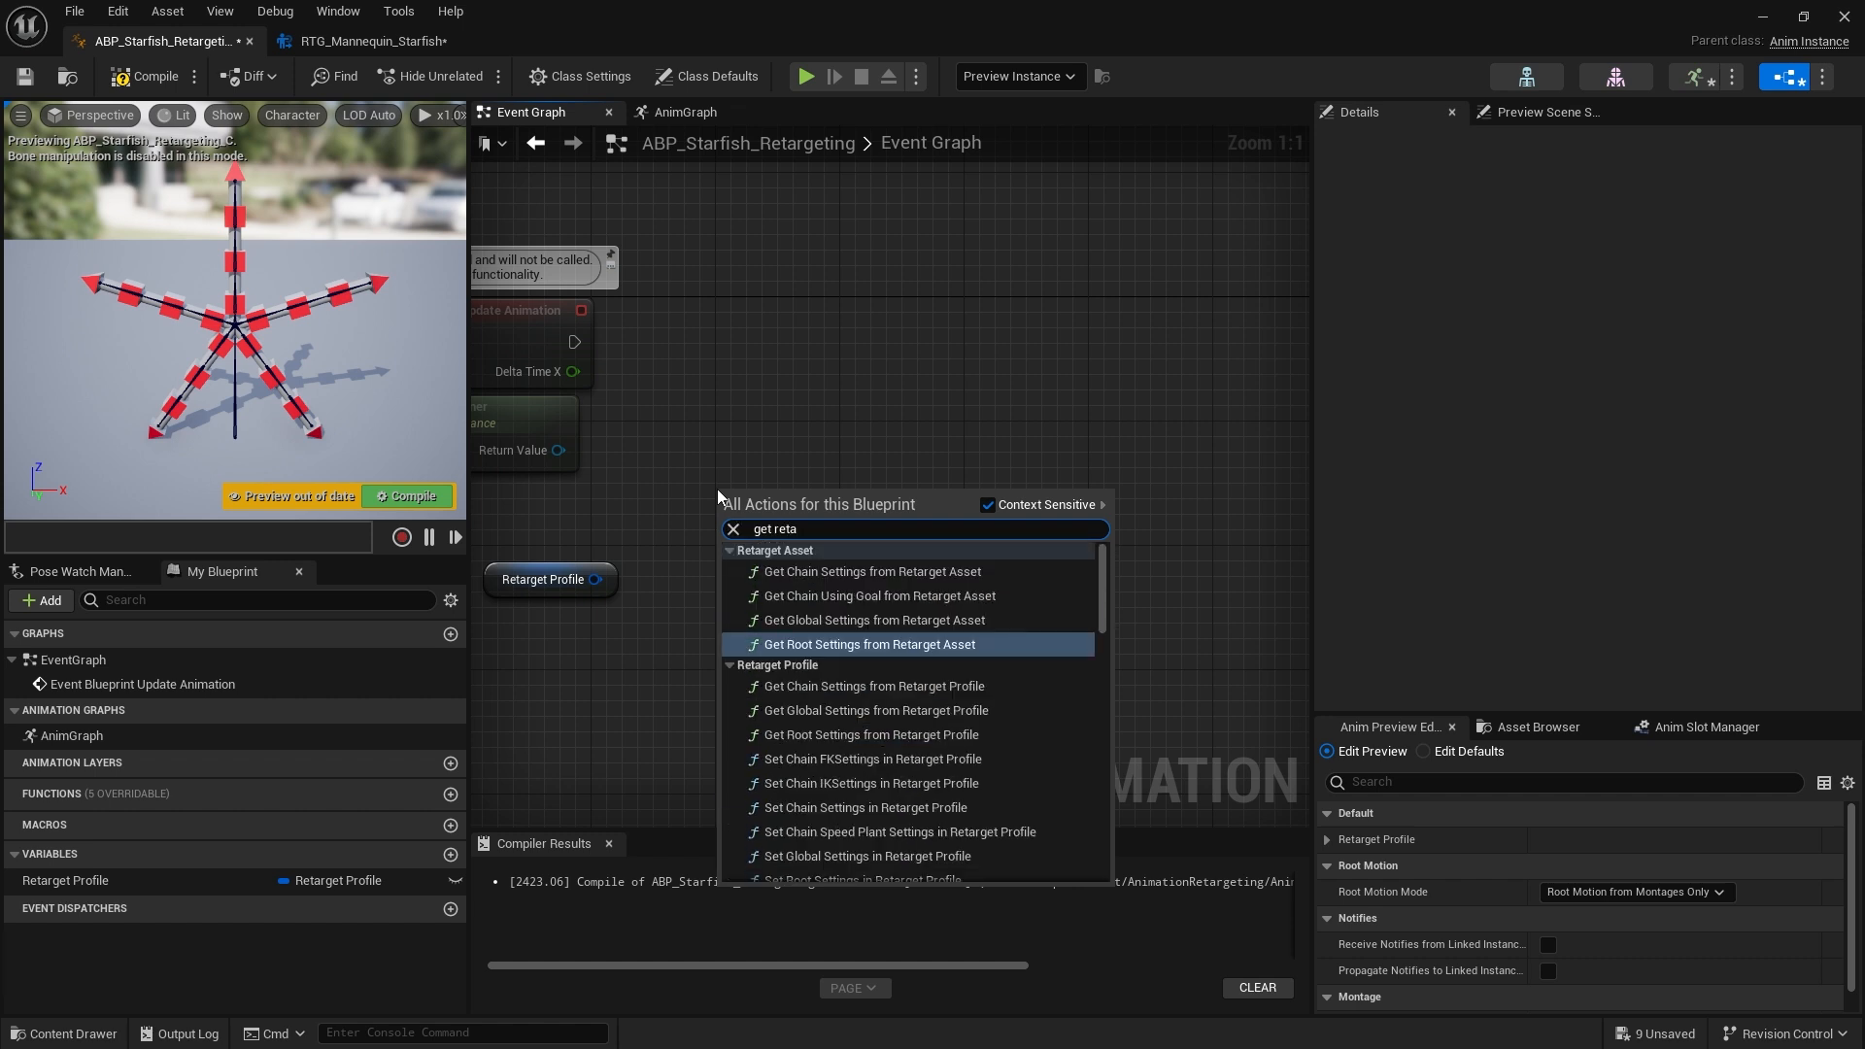
pyautogui.write('r')
pyautogui.click(964, 569)
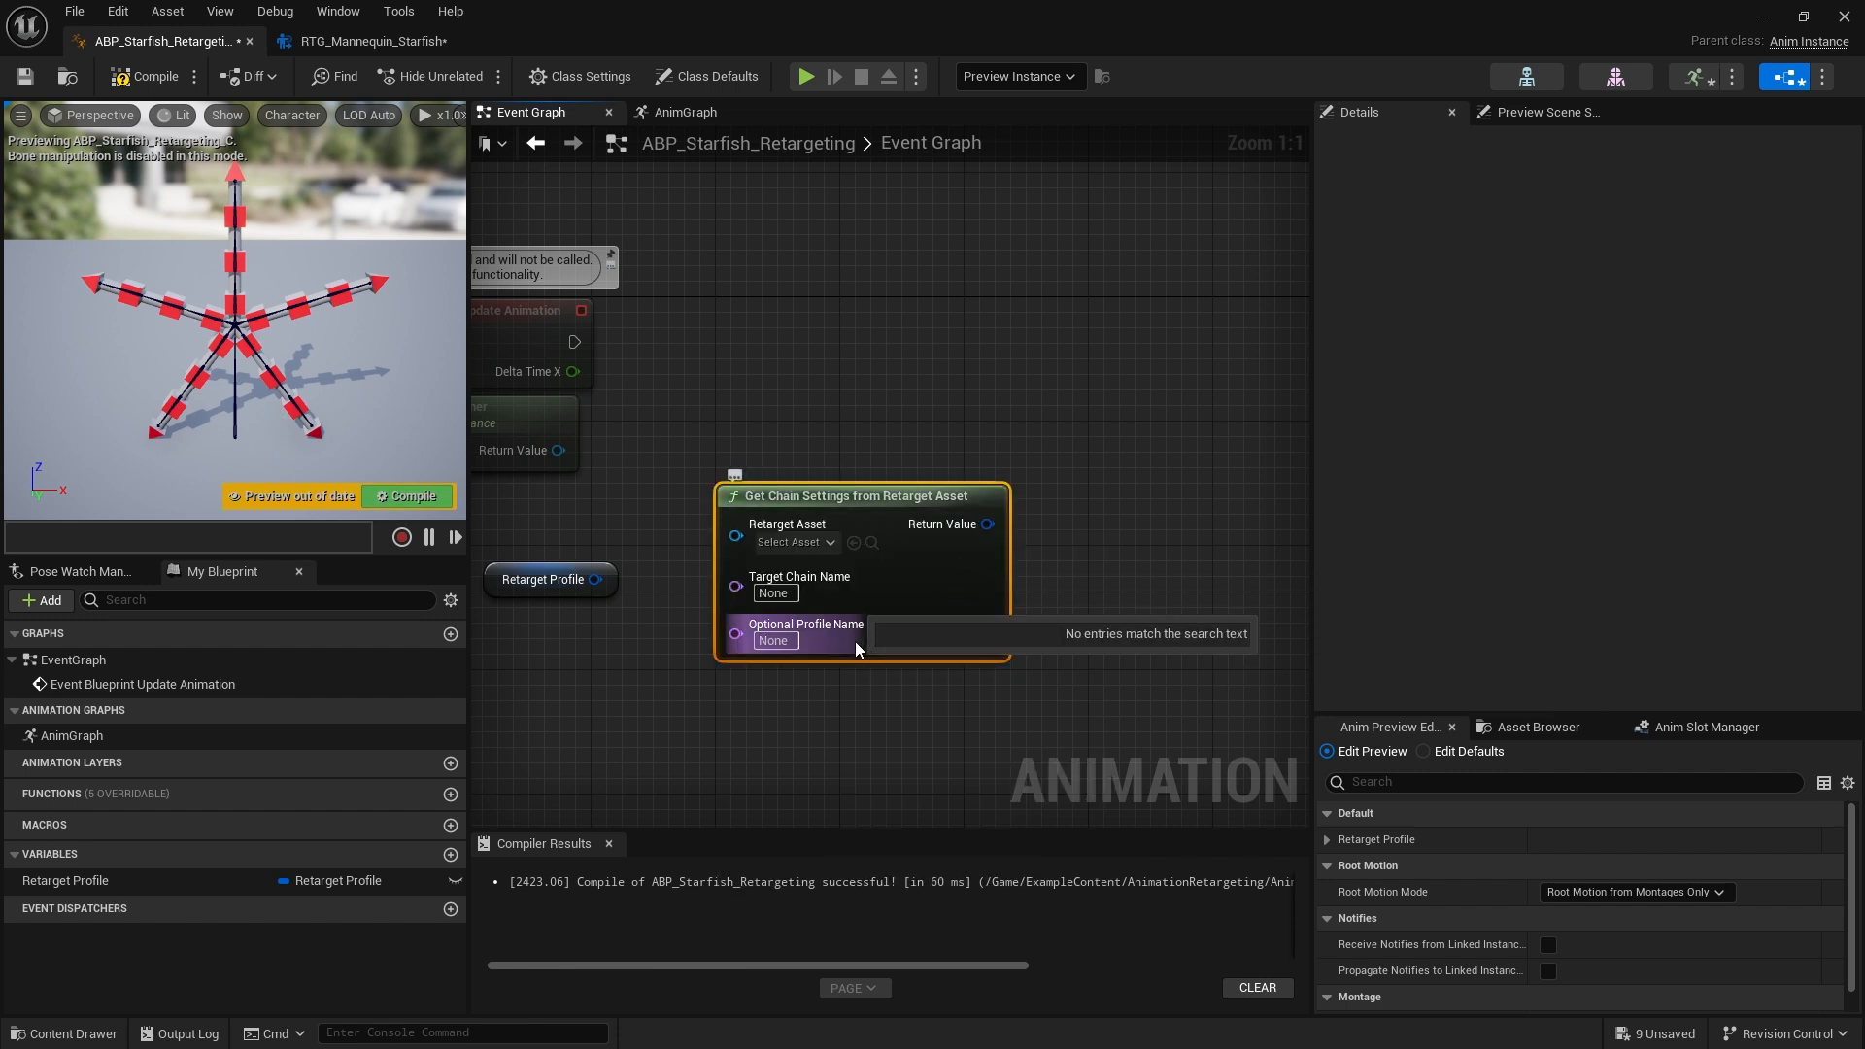
pyautogui.press('Delete')
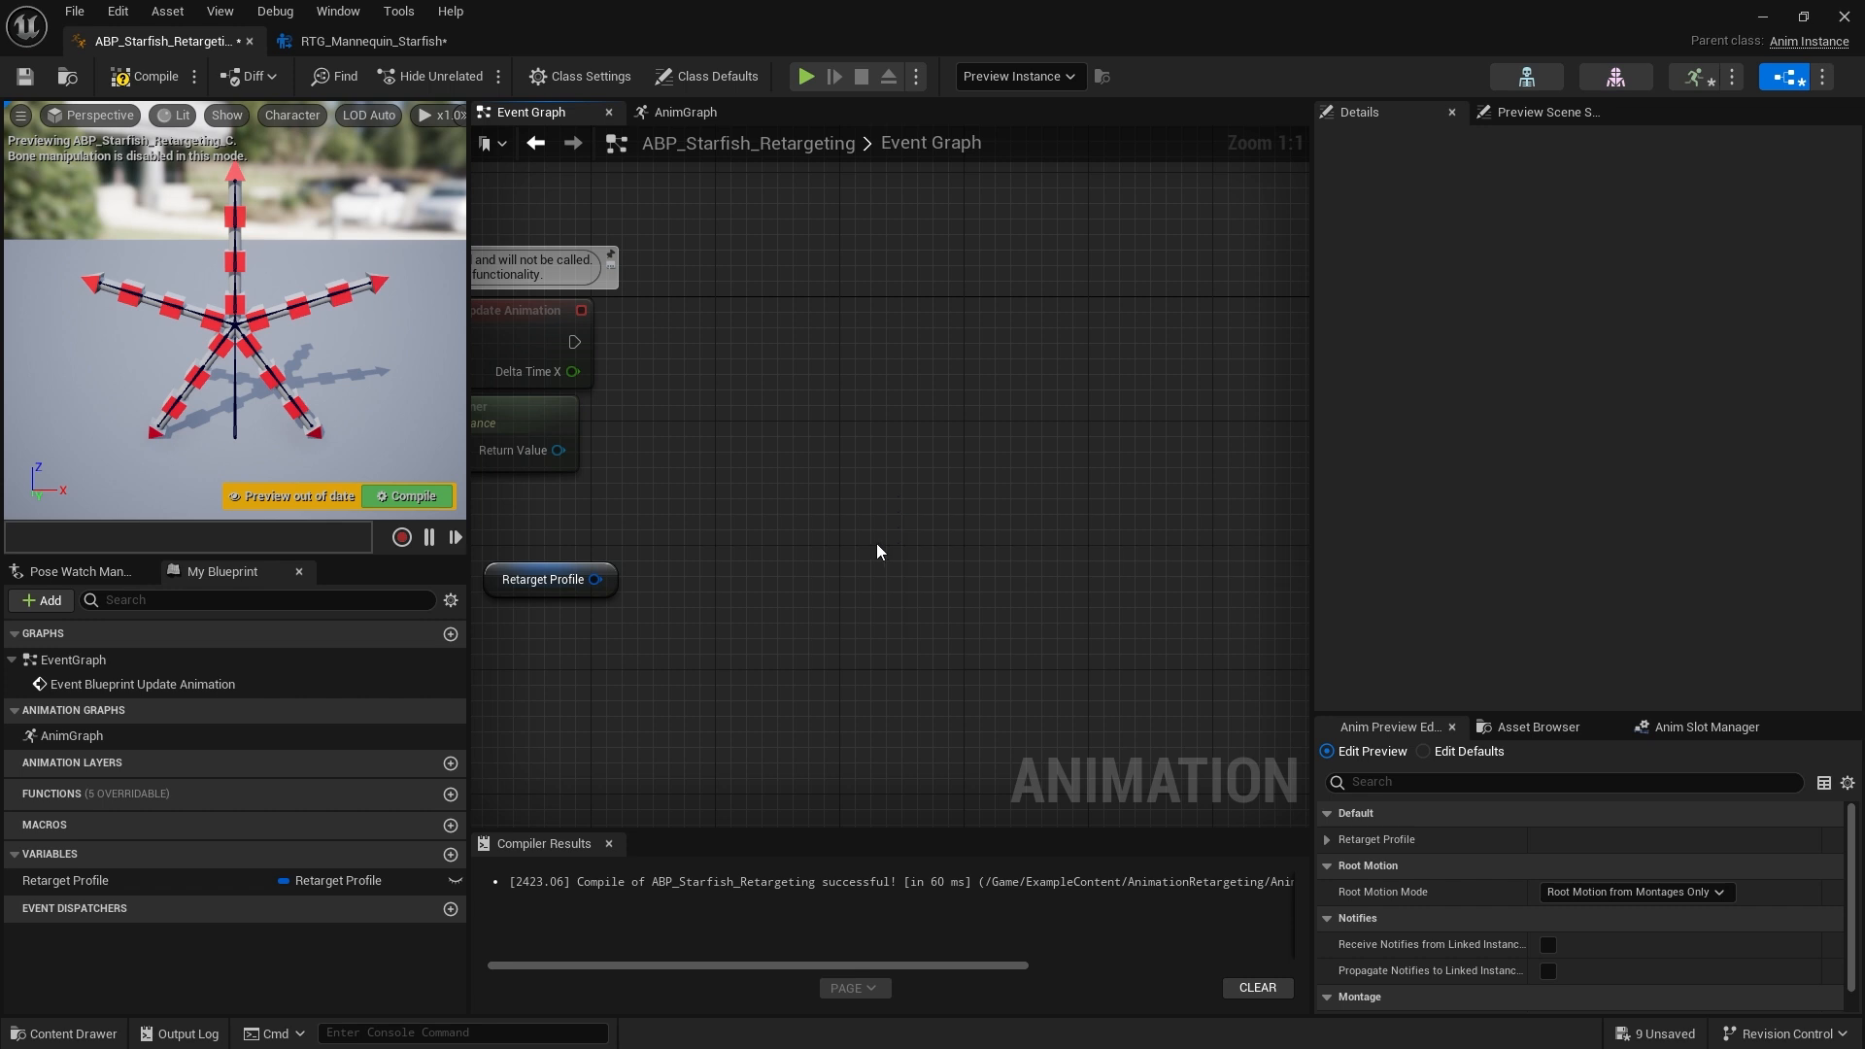
# Add a Get Chain Settings from Retarget Profile node and connect the Retarget Profile getter to its input
pyautogui.rightClick(876, 544)
pyautogui.write('get chain setings')
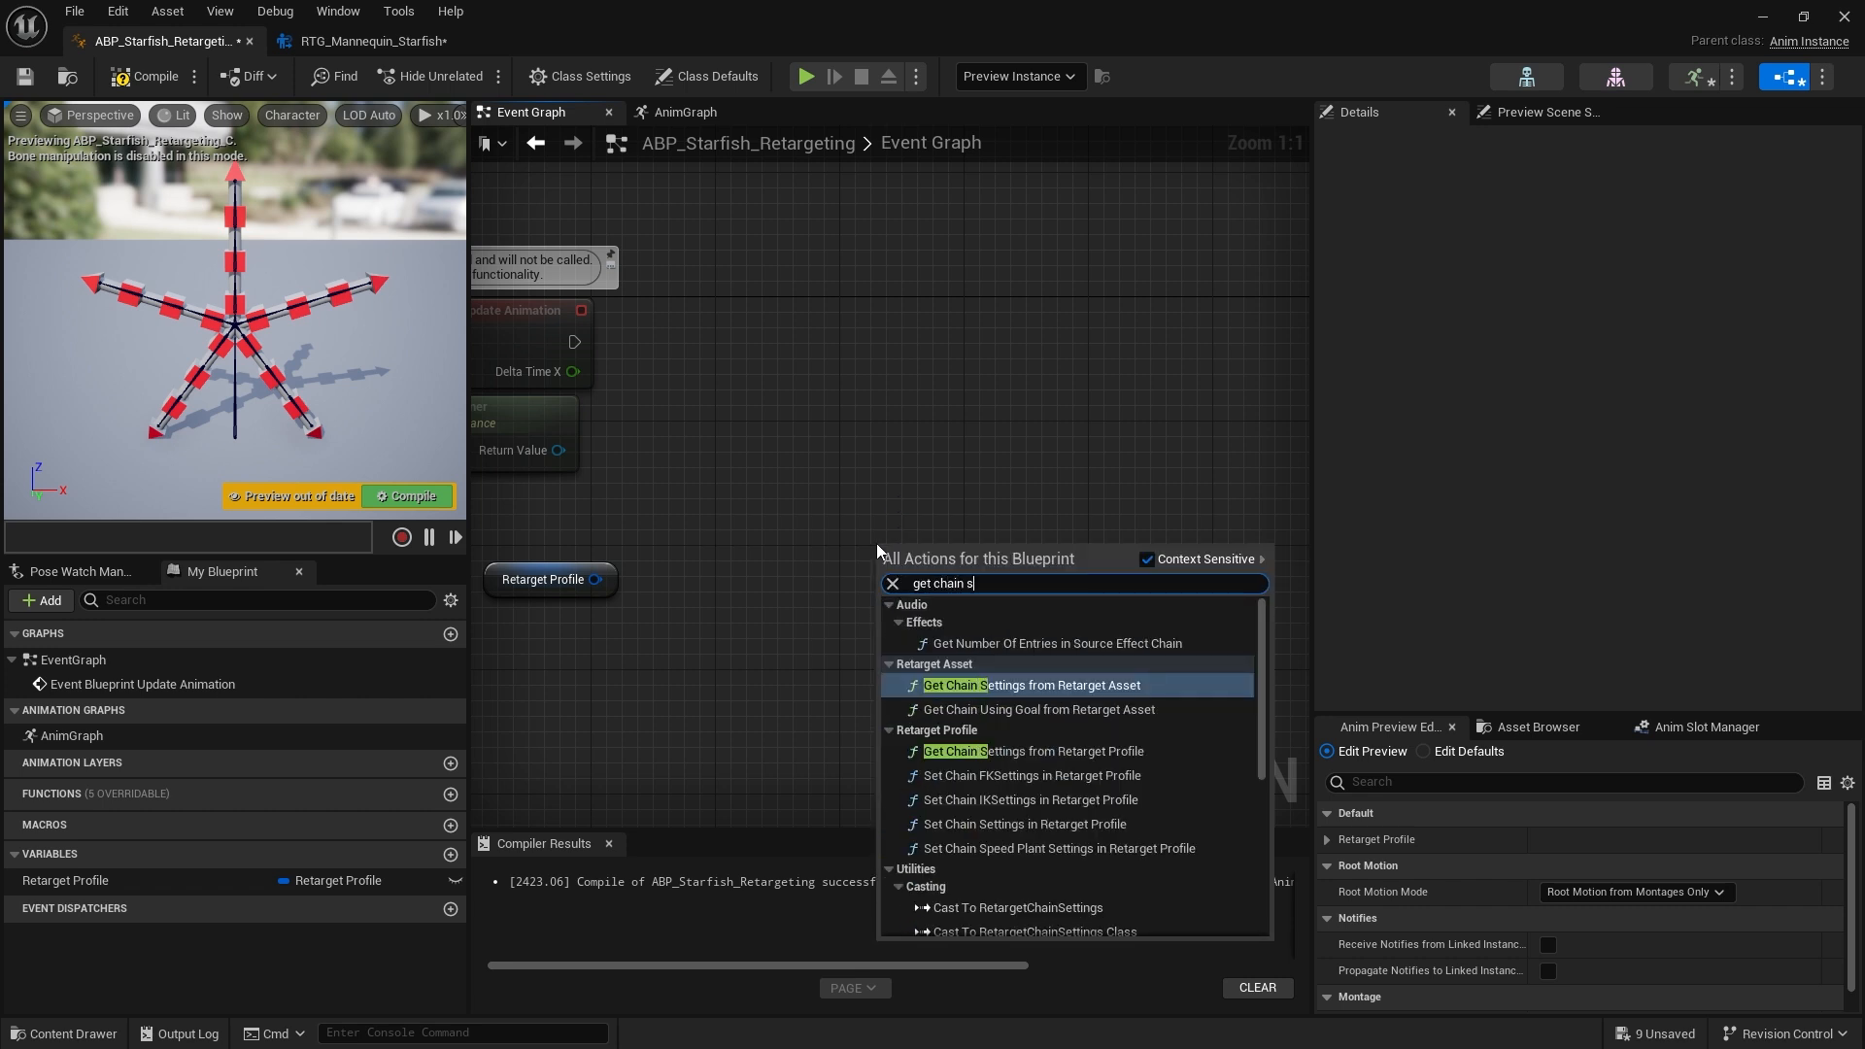
pyautogui.press('BackSpace')
pyautogui.press('BackSpace')
pyautogui.press('BackSpace')
pyautogui.press('BackSpace')
pyautogui.press('BackSpace')
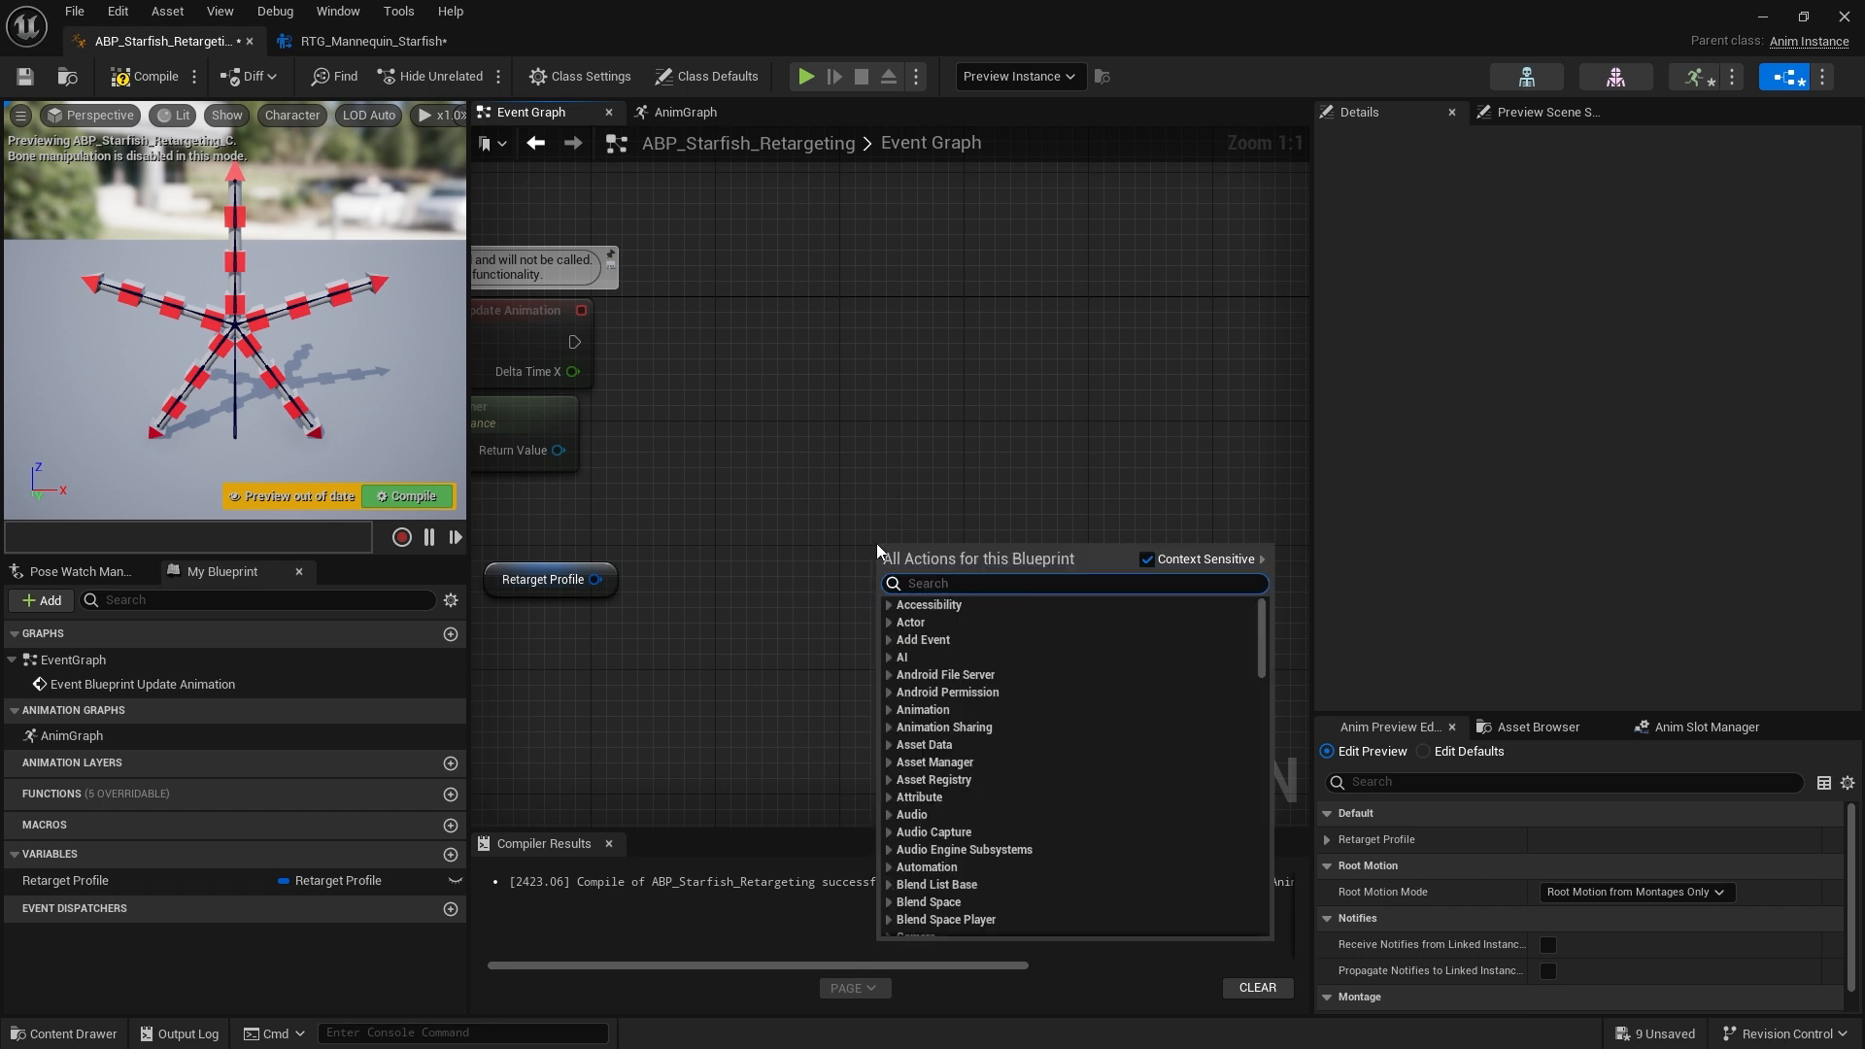
pyautogui.write('t chain sett')
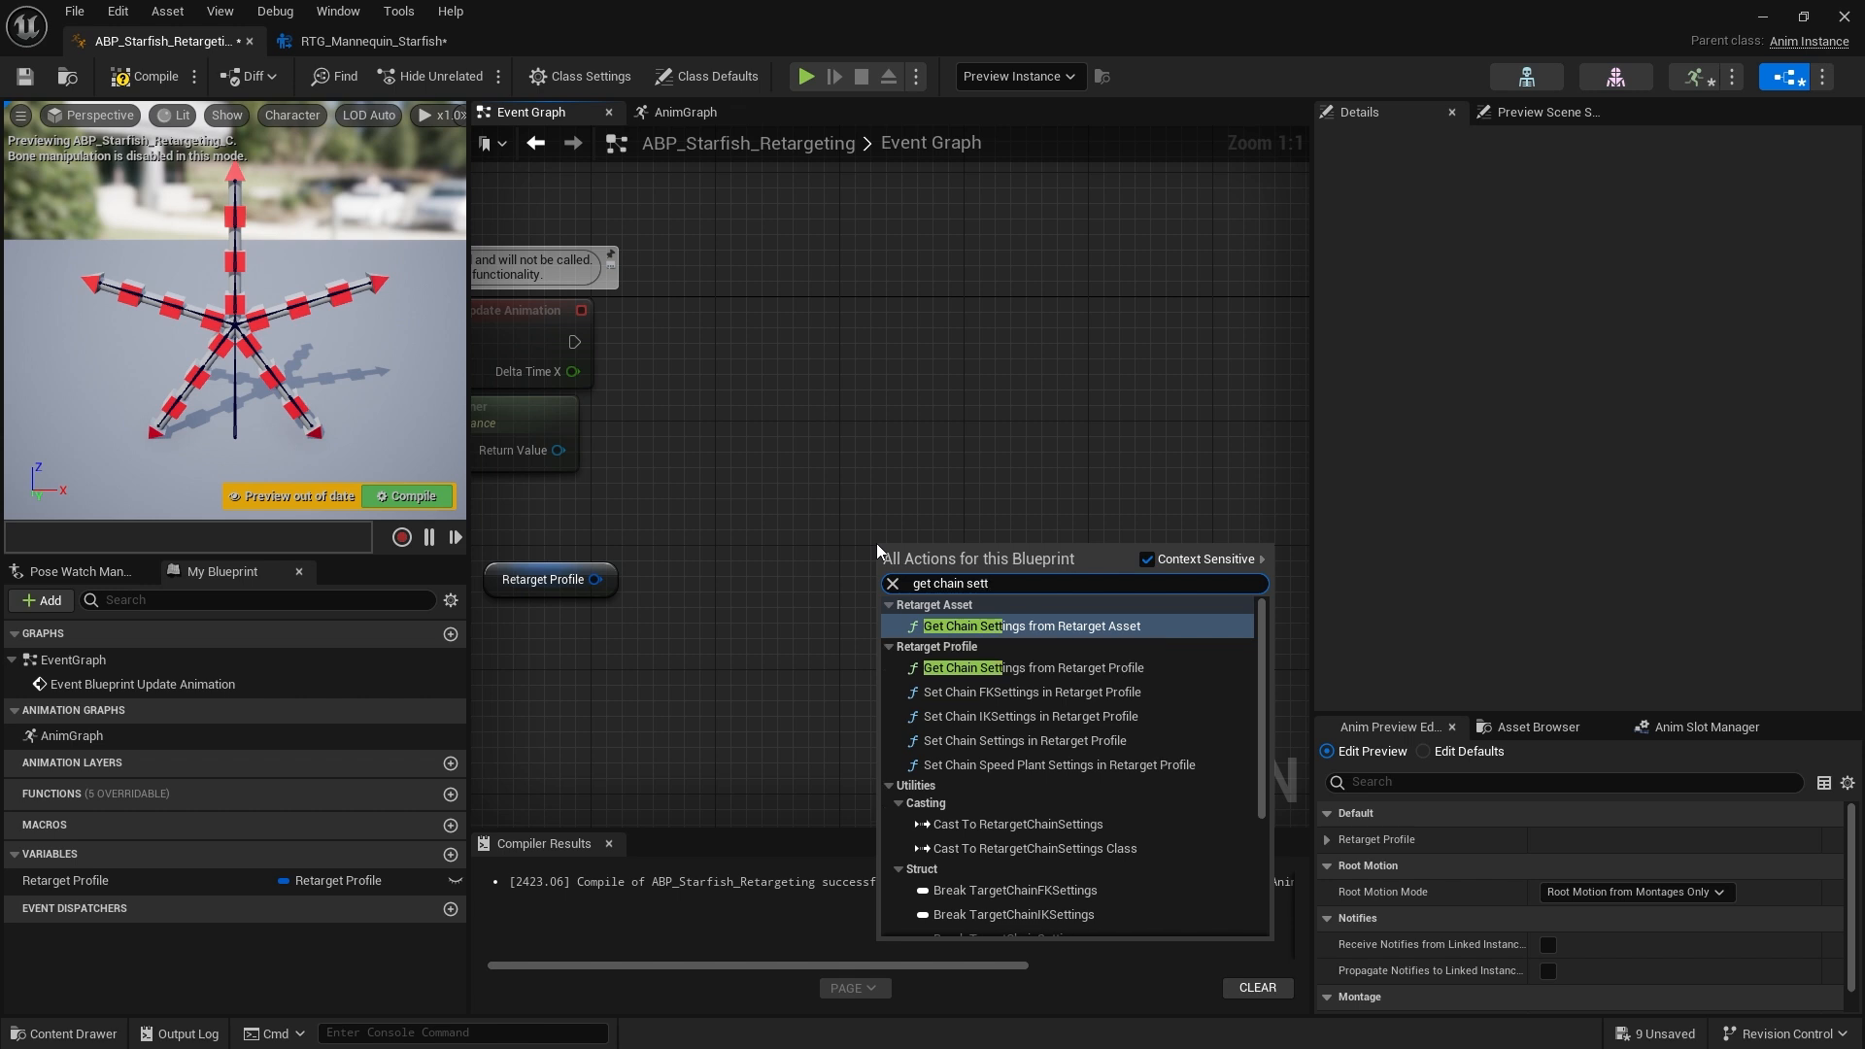
pyautogui.click(1022, 668)
pyautogui.moveTo(889, 570); pyautogui.dragTo(596, 579)
pyautogui.click(996, 498)
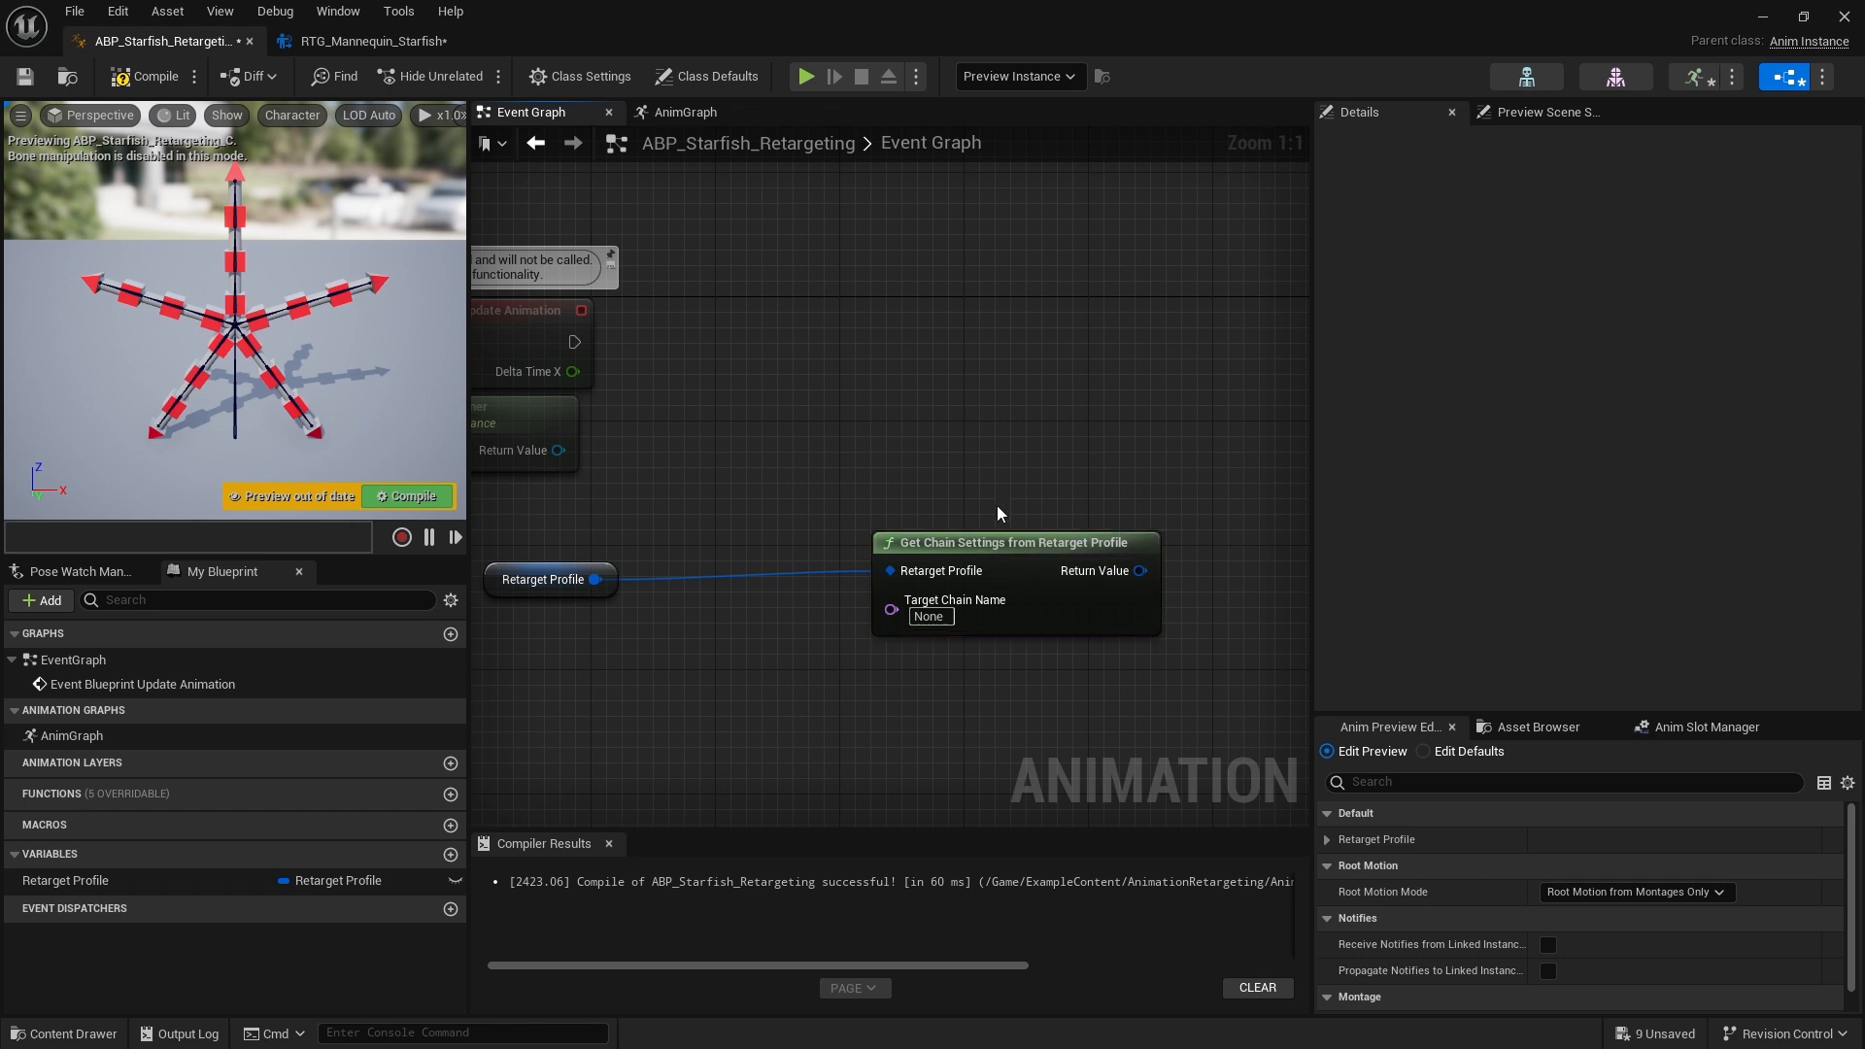
pyautogui.moveTo(1004, 544); pyautogui.dragTo(833, 559)
# Set the node's Target Chain Name to LeftLeg
pyautogui.click(763, 632)
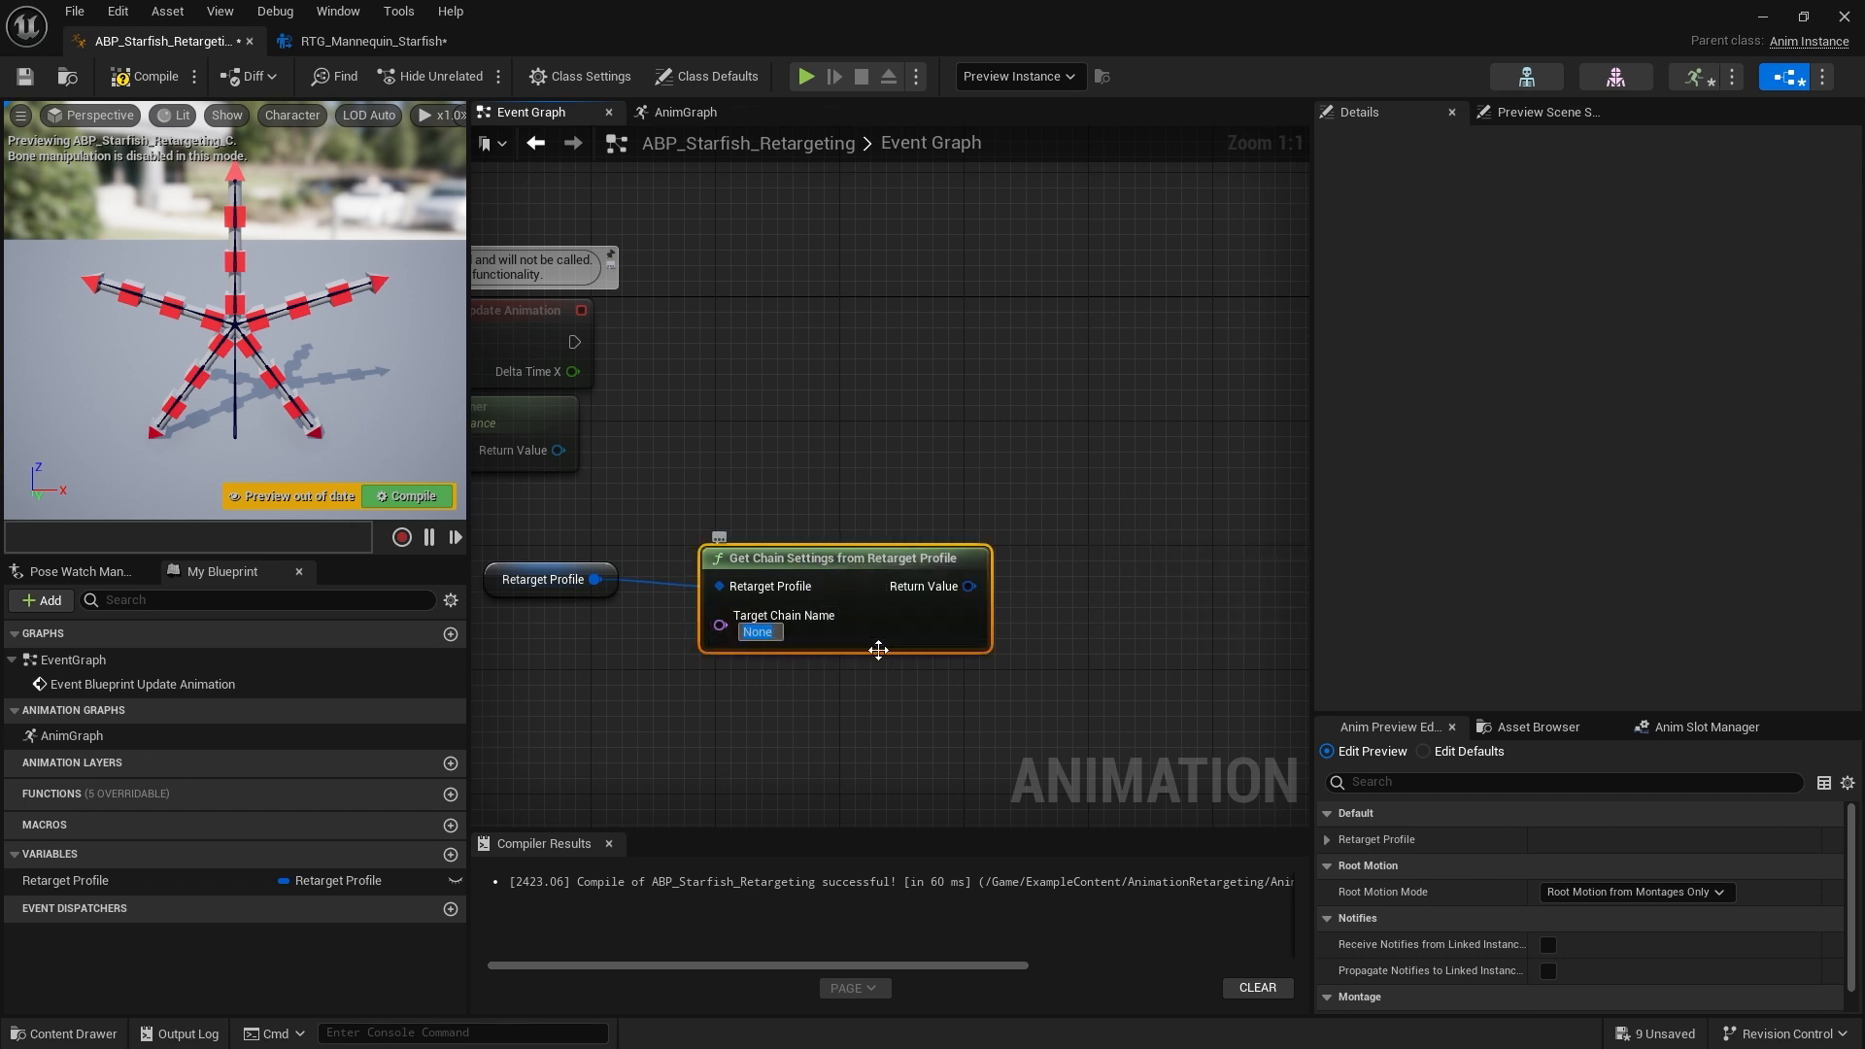
pyautogui.write('LeftLeg')
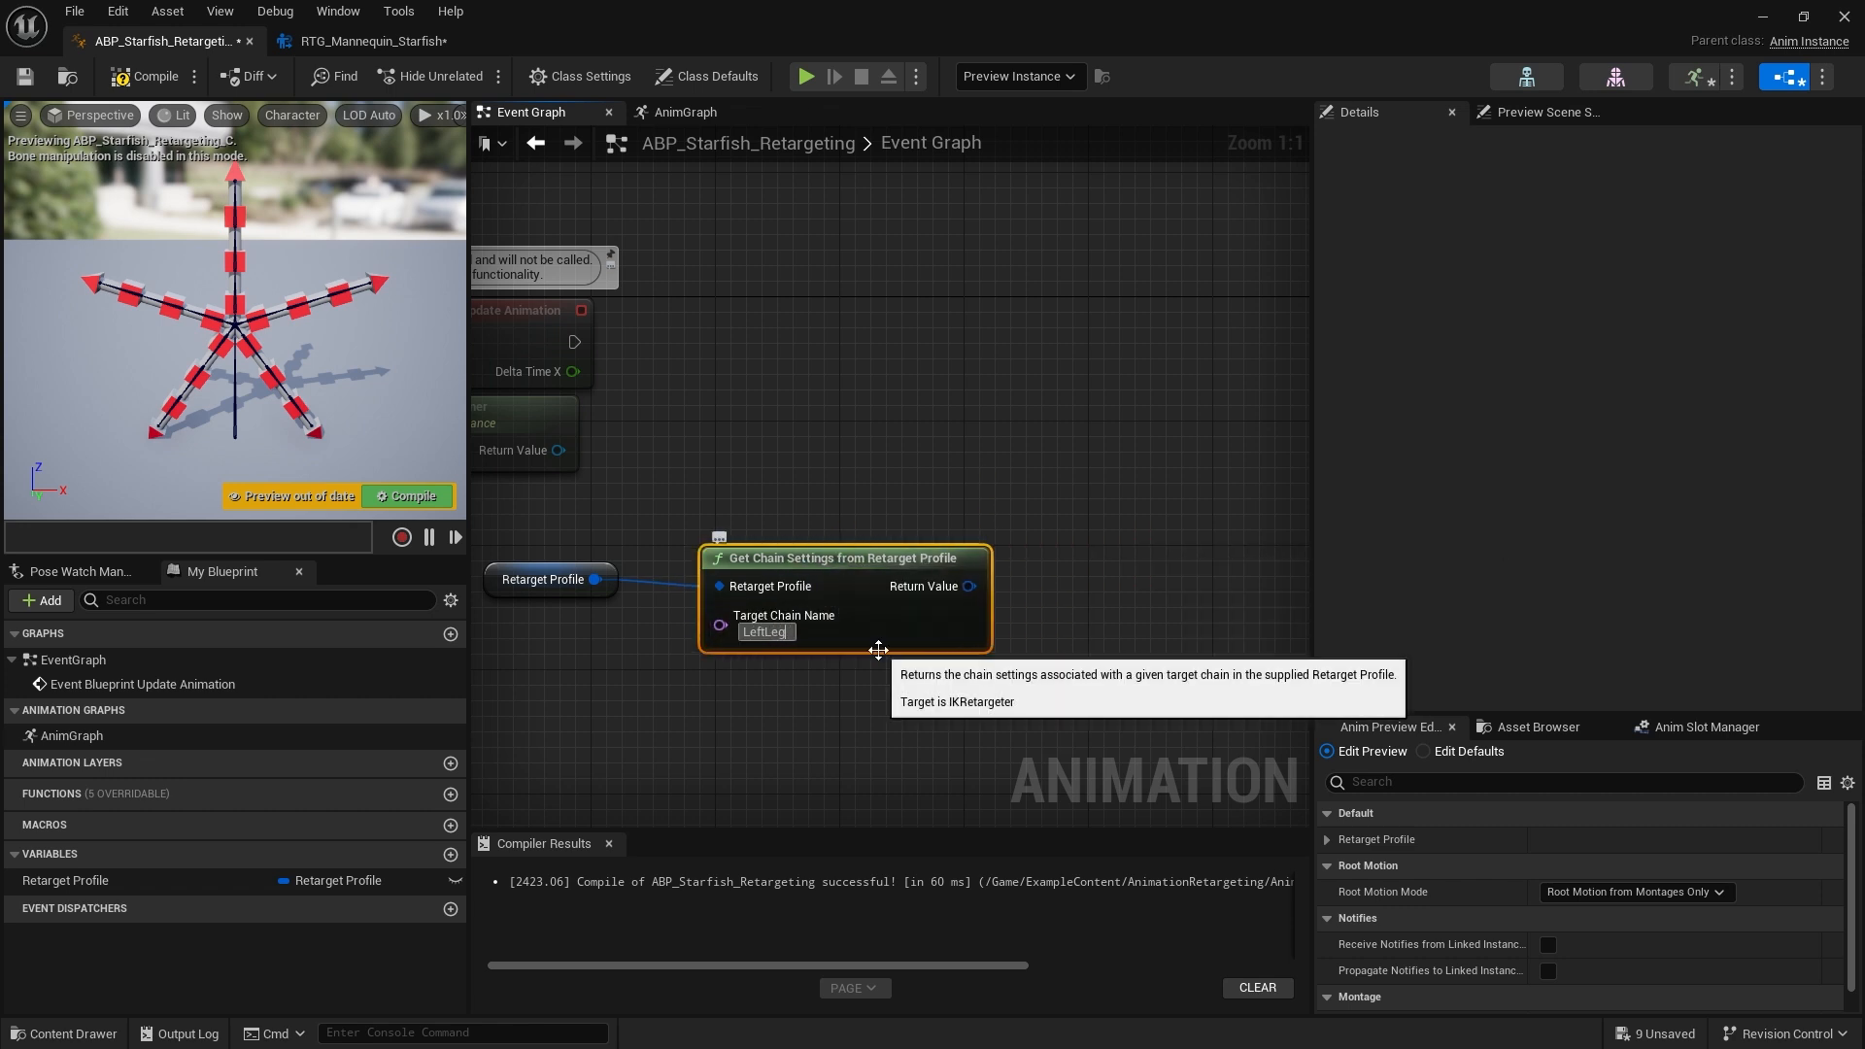
pyautogui.click(1086, 568)
pyautogui.moveTo(1086, 568); pyautogui.dragTo(1041, 564, button='right')
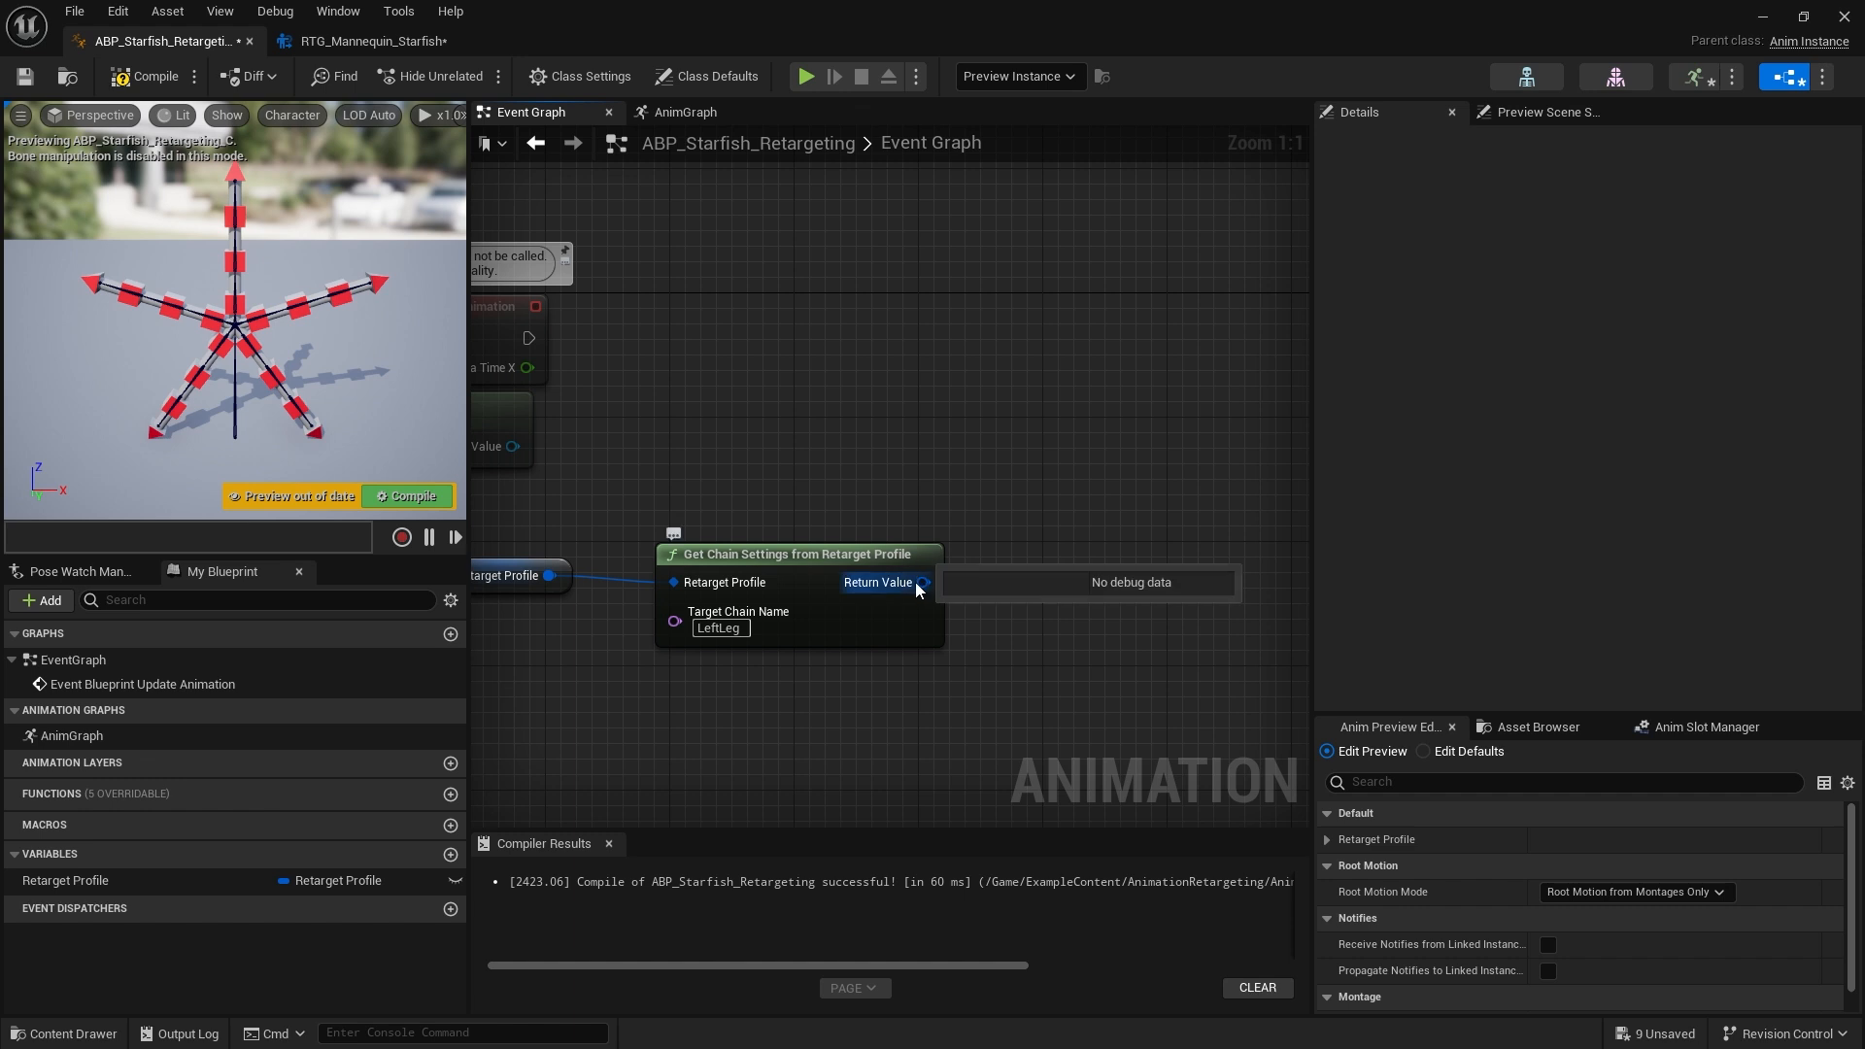
# Break the returned chain settings into a Break TargetChainSettings node
pyautogui.moveTo(917, 581); pyautogui.dragTo(1029, 522)
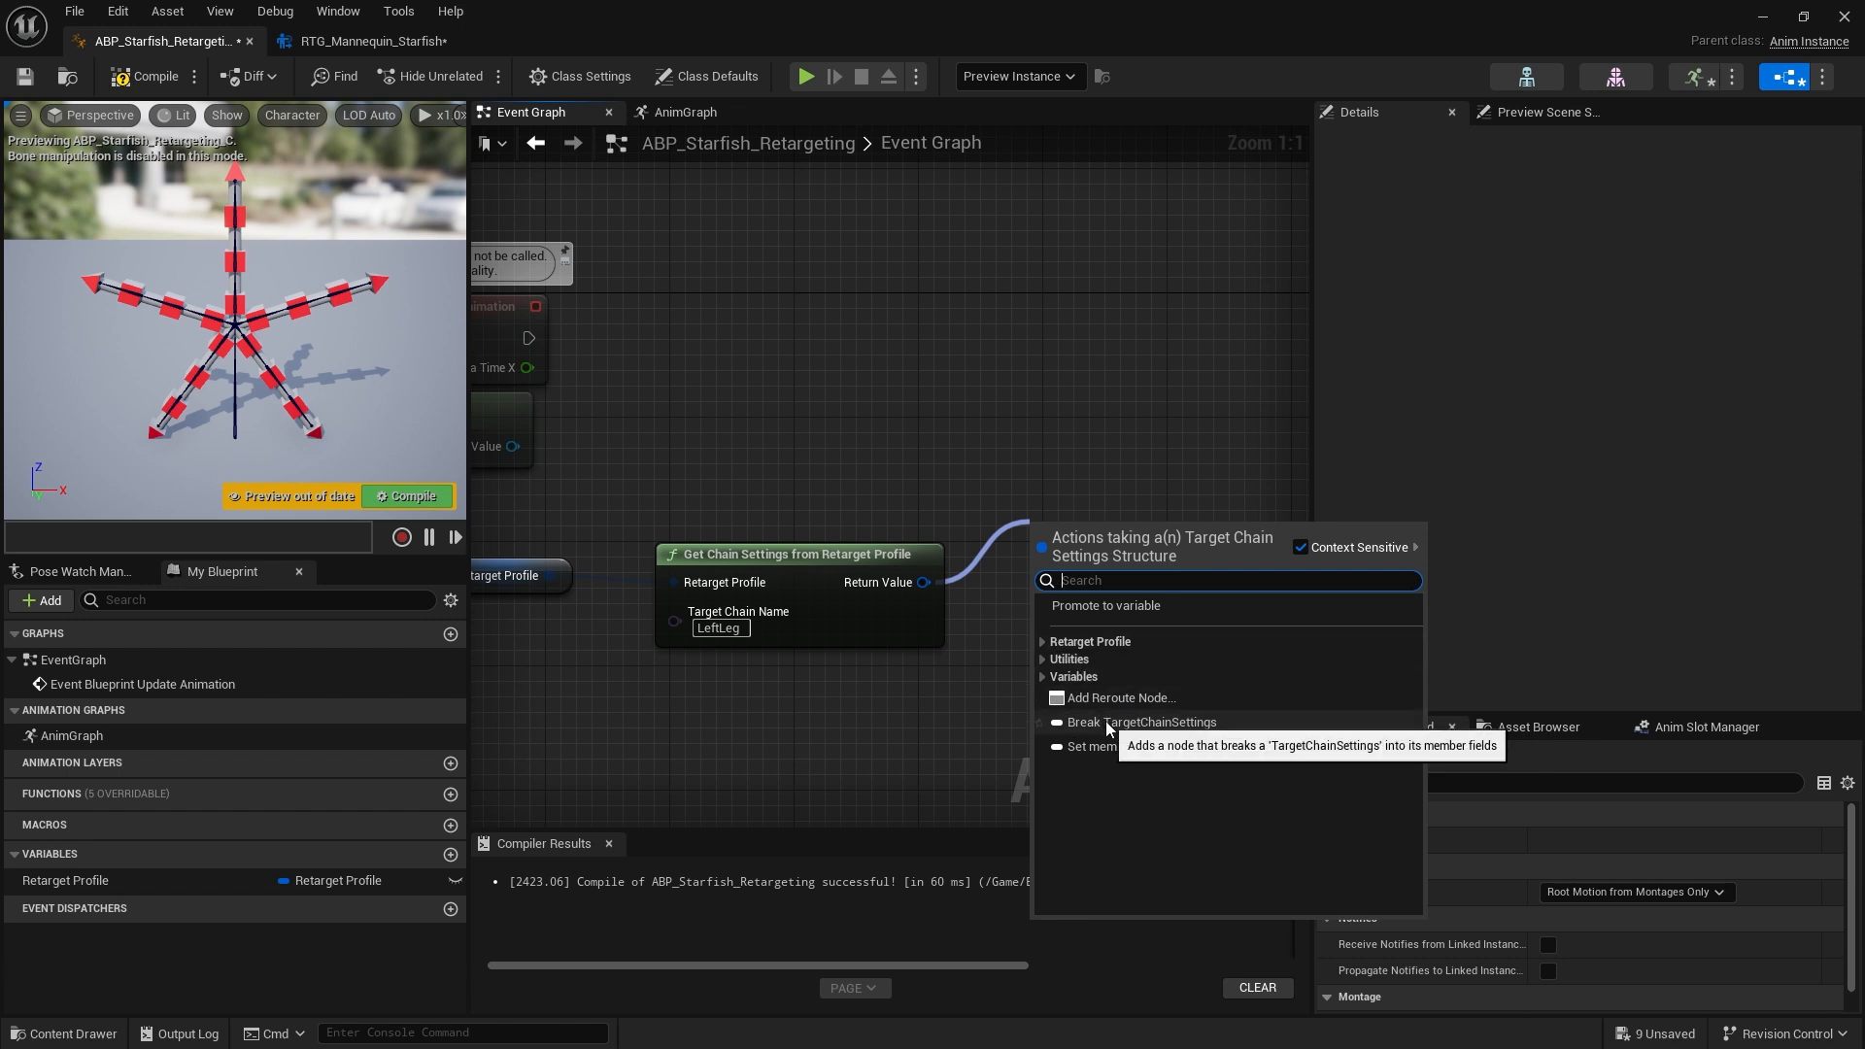
pyautogui.click(1105, 723)
pyautogui.moveTo(1029, 721); pyautogui.dragTo(730, 725, button='right')
pyautogui.moveTo(810, 582); pyautogui.dragTo(775, 621)
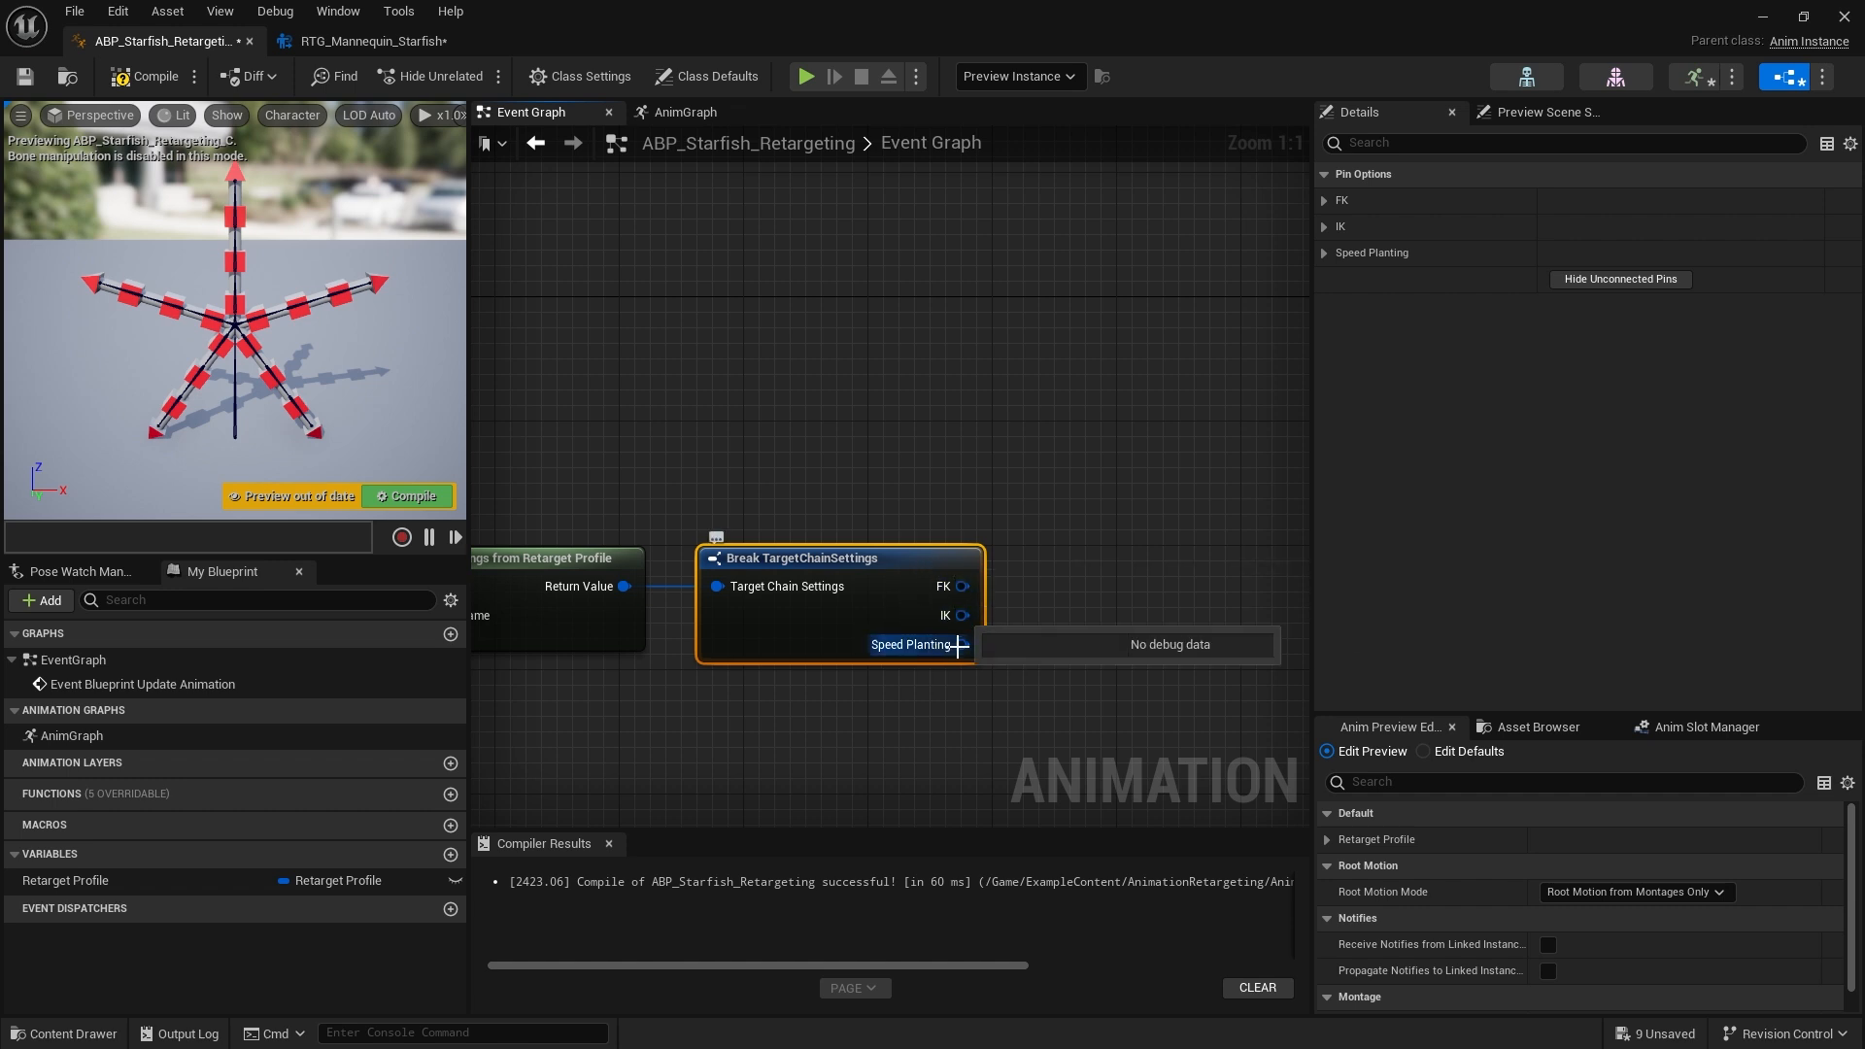
pyautogui.scroll(-3, 958, 644)
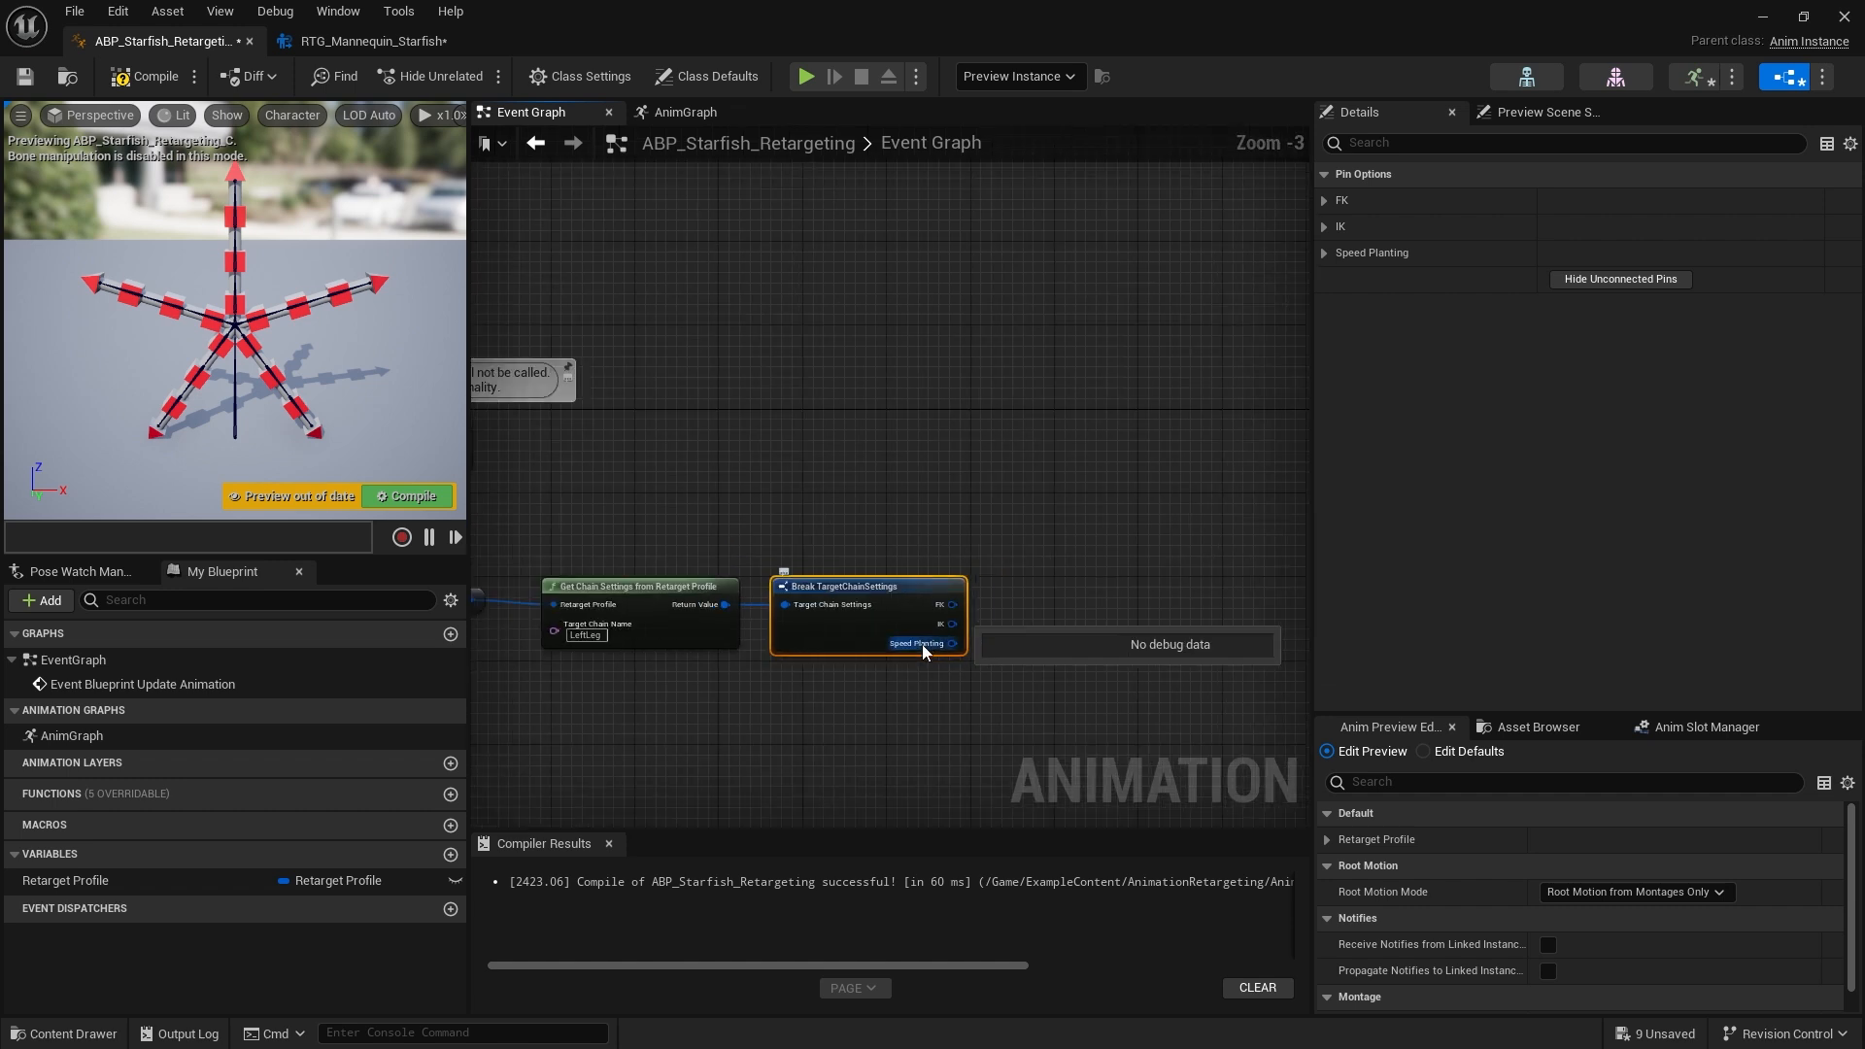
pyautogui.scroll(2, 922, 644)
pyautogui.scroll(1, 1027, 690)
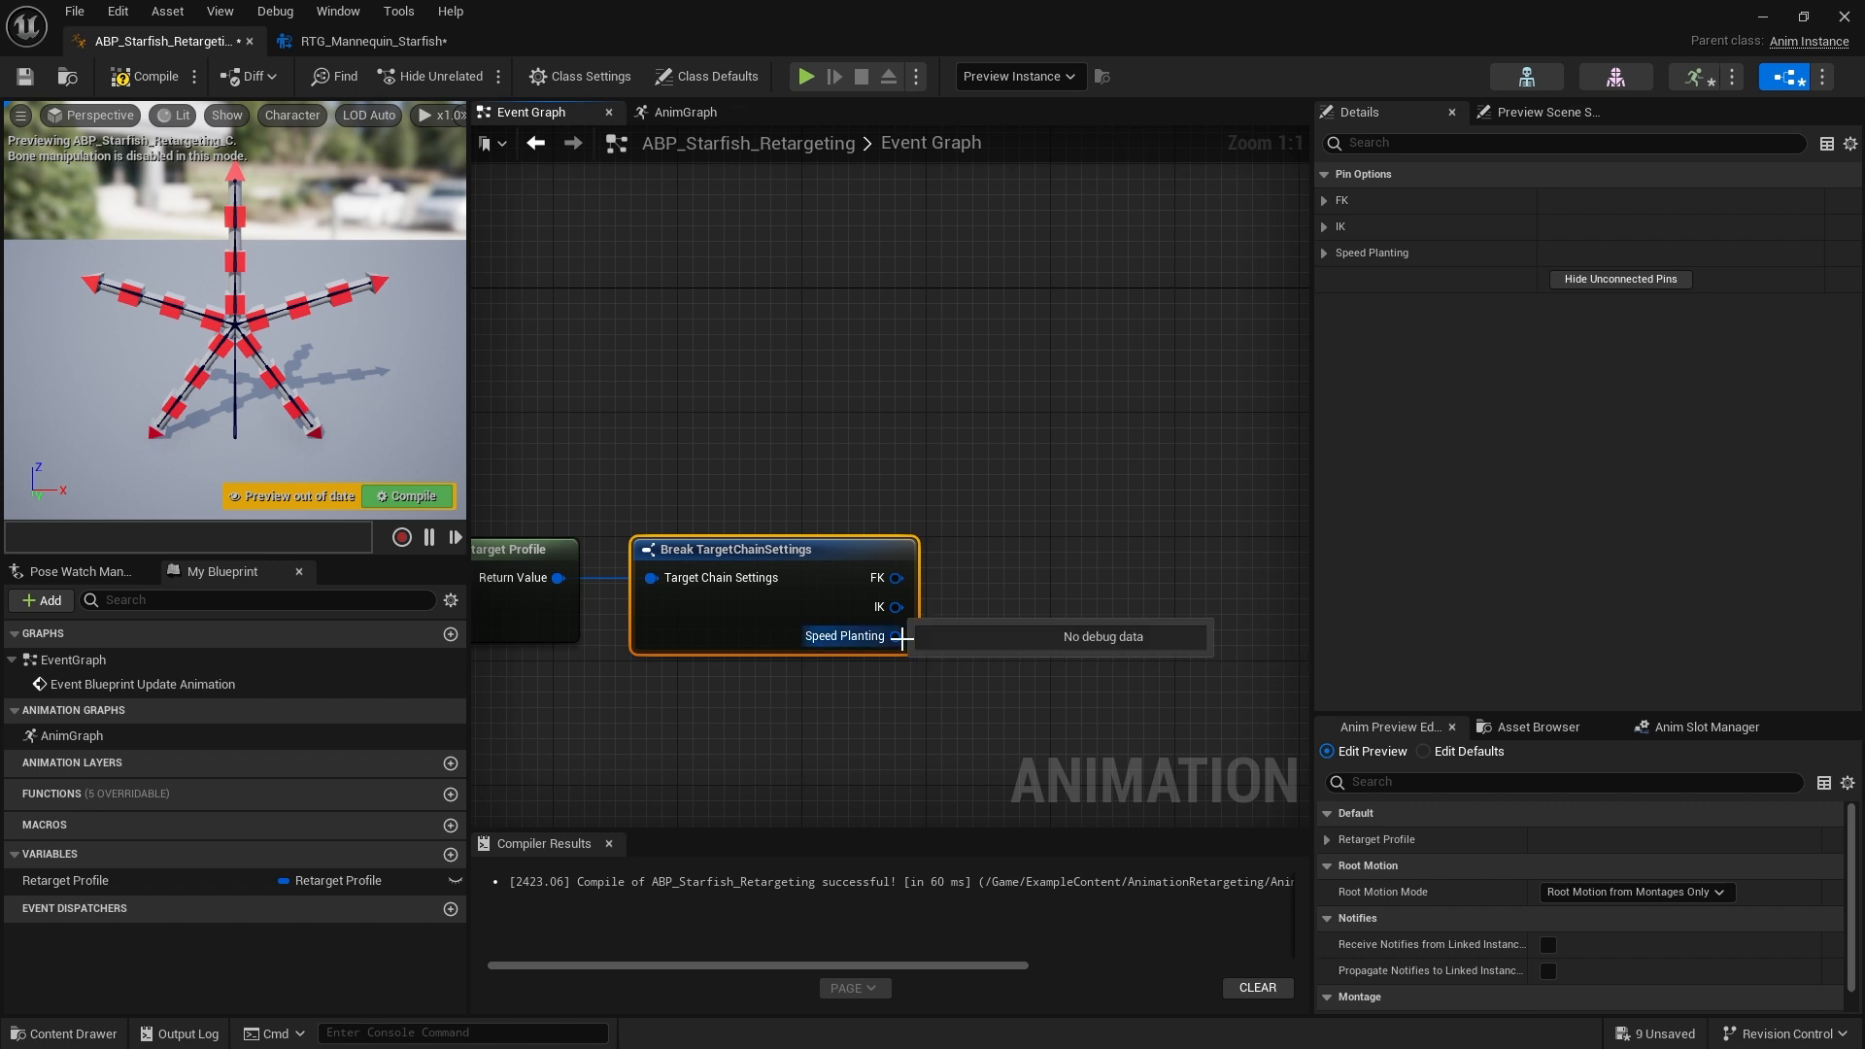
# Add a Set members in TargetChainSpeedPlantSettings node from the Speed Planting output
pyautogui.moveTo(897, 636); pyautogui.dragTo(1012, 573)
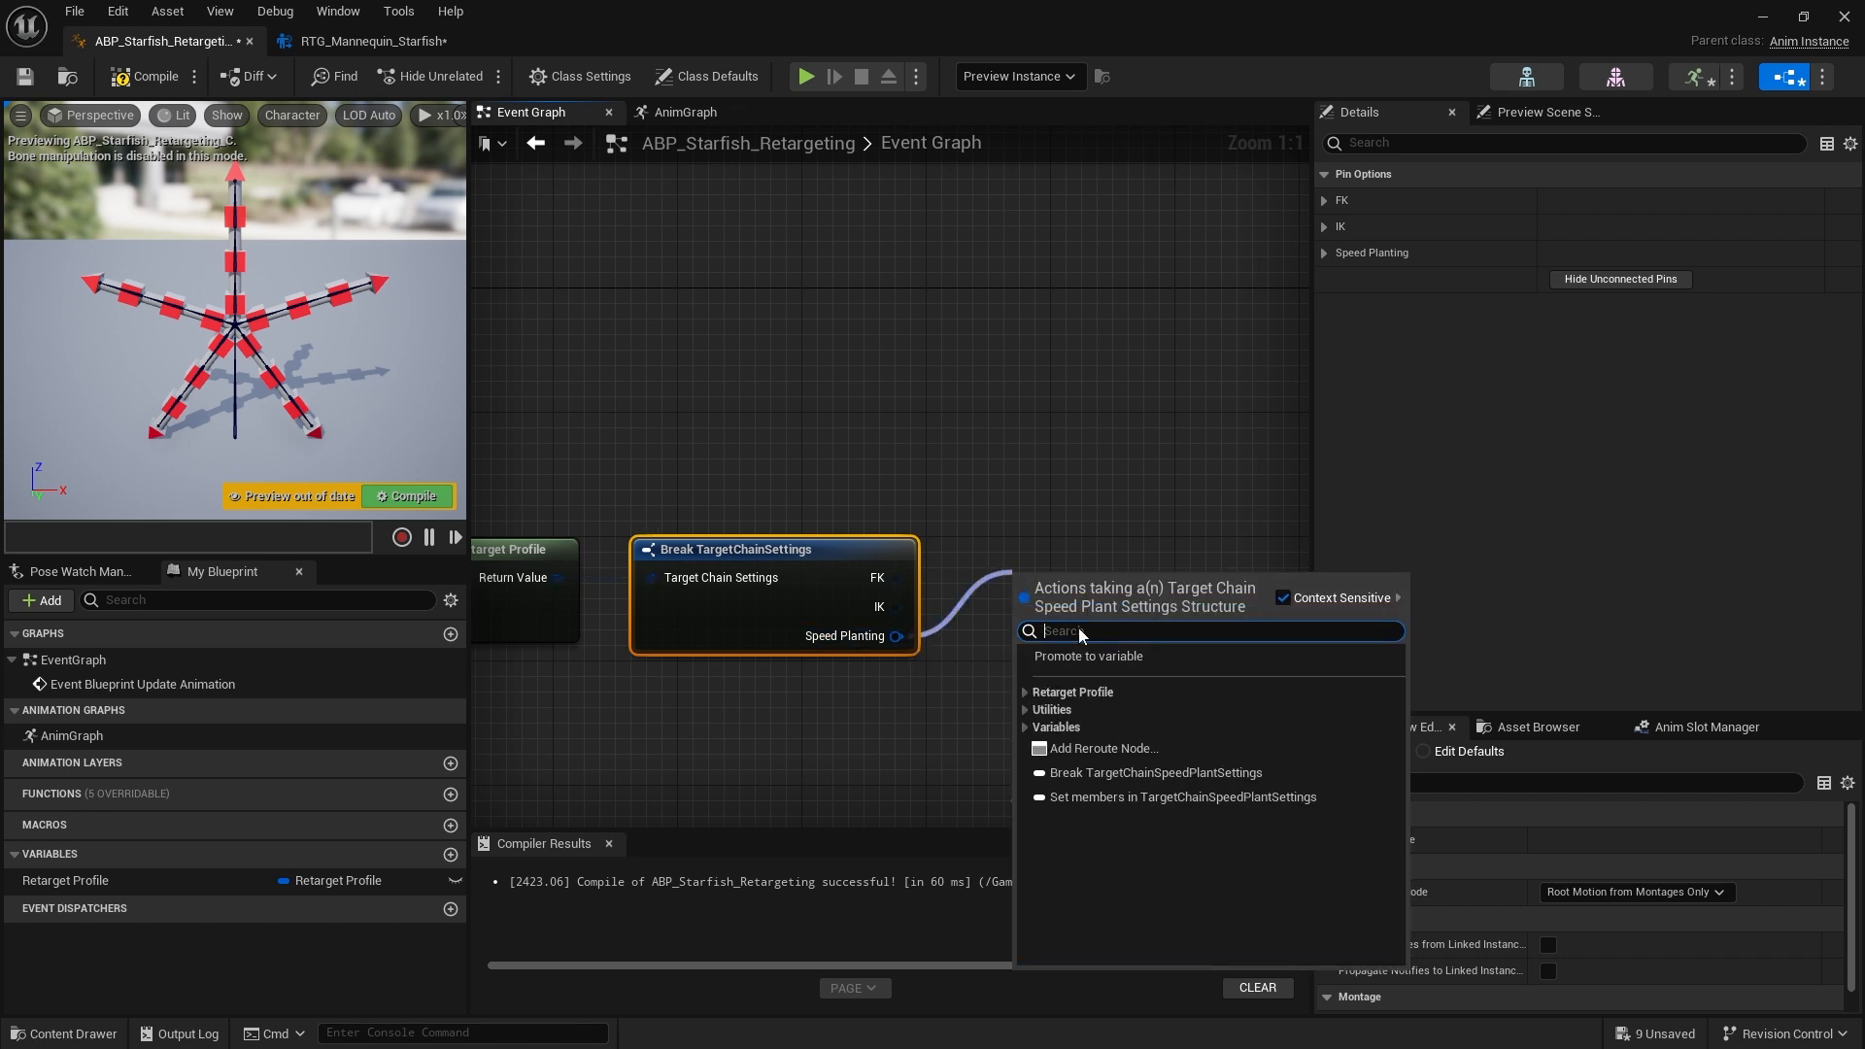
pyautogui.click(1080, 799)
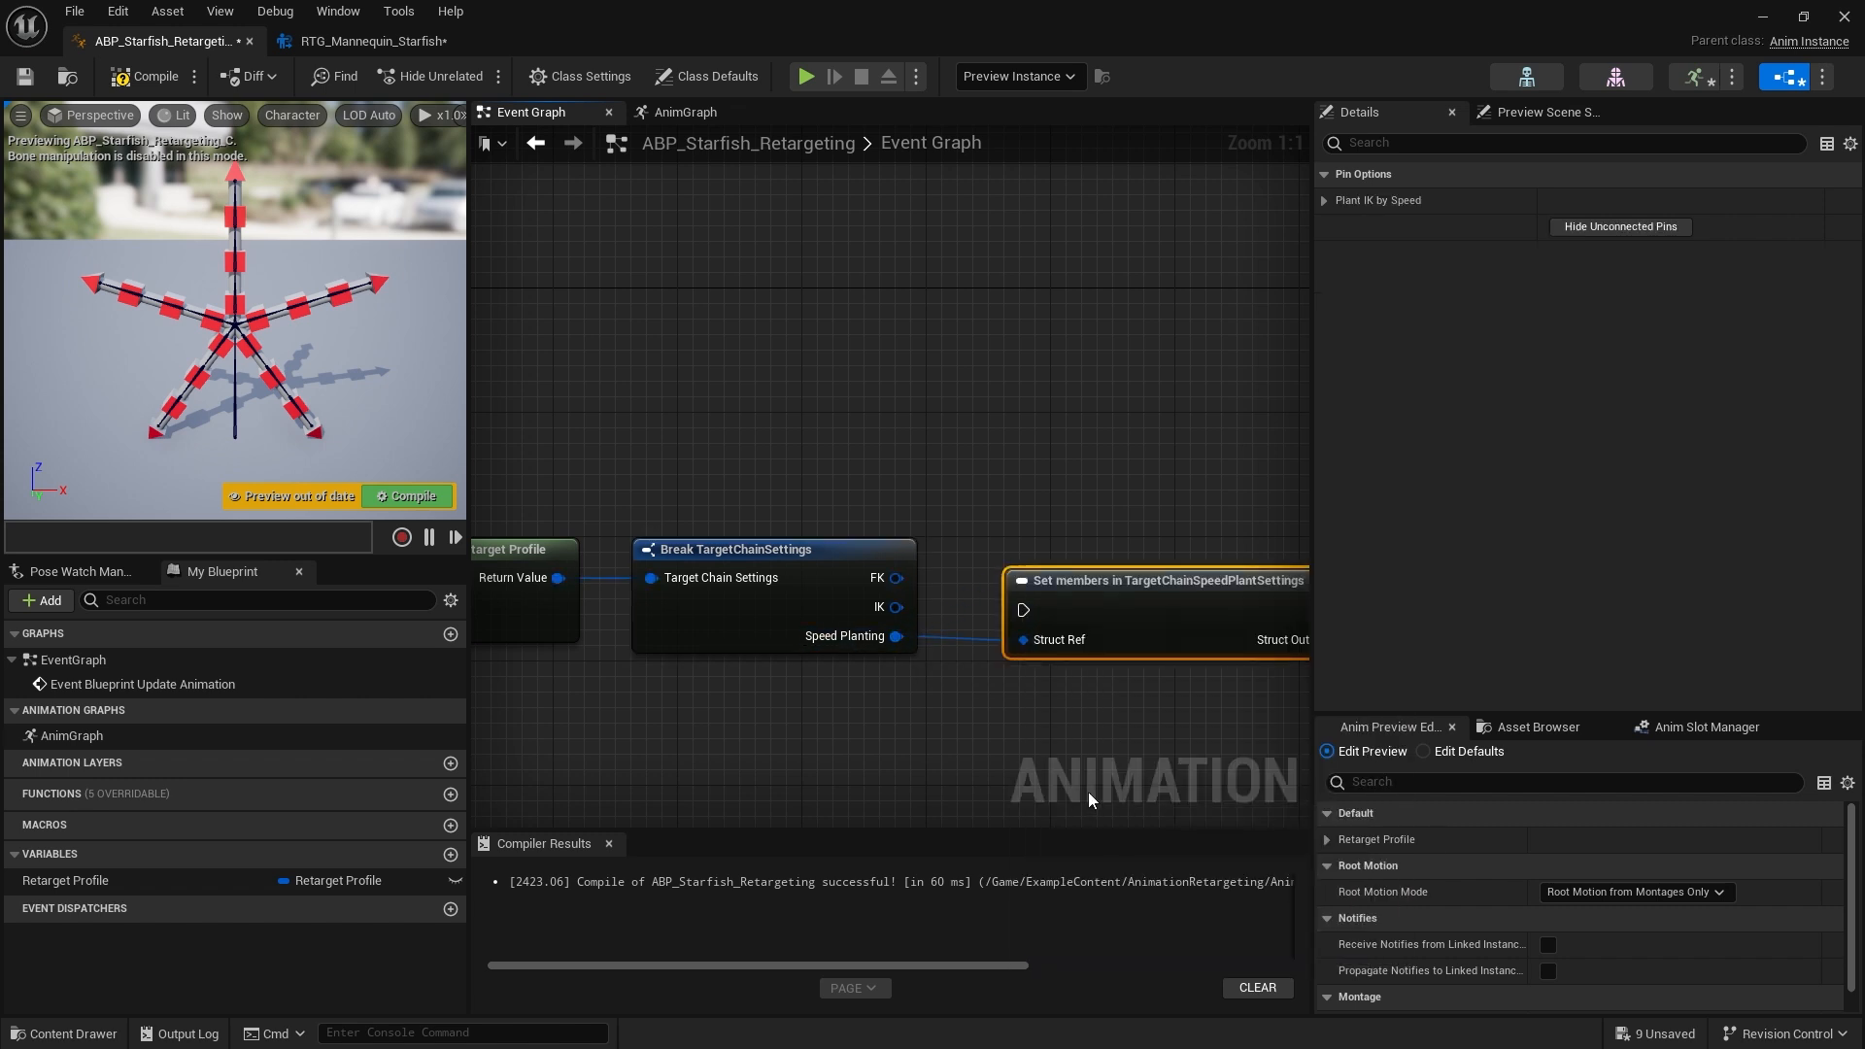
pyautogui.moveTo(1154, 578); pyautogui.dragTo(1142, 406)
pyautogui.scroll(-2, 1051, 616)
pyautogui.scroll(-1, 1051, 615)
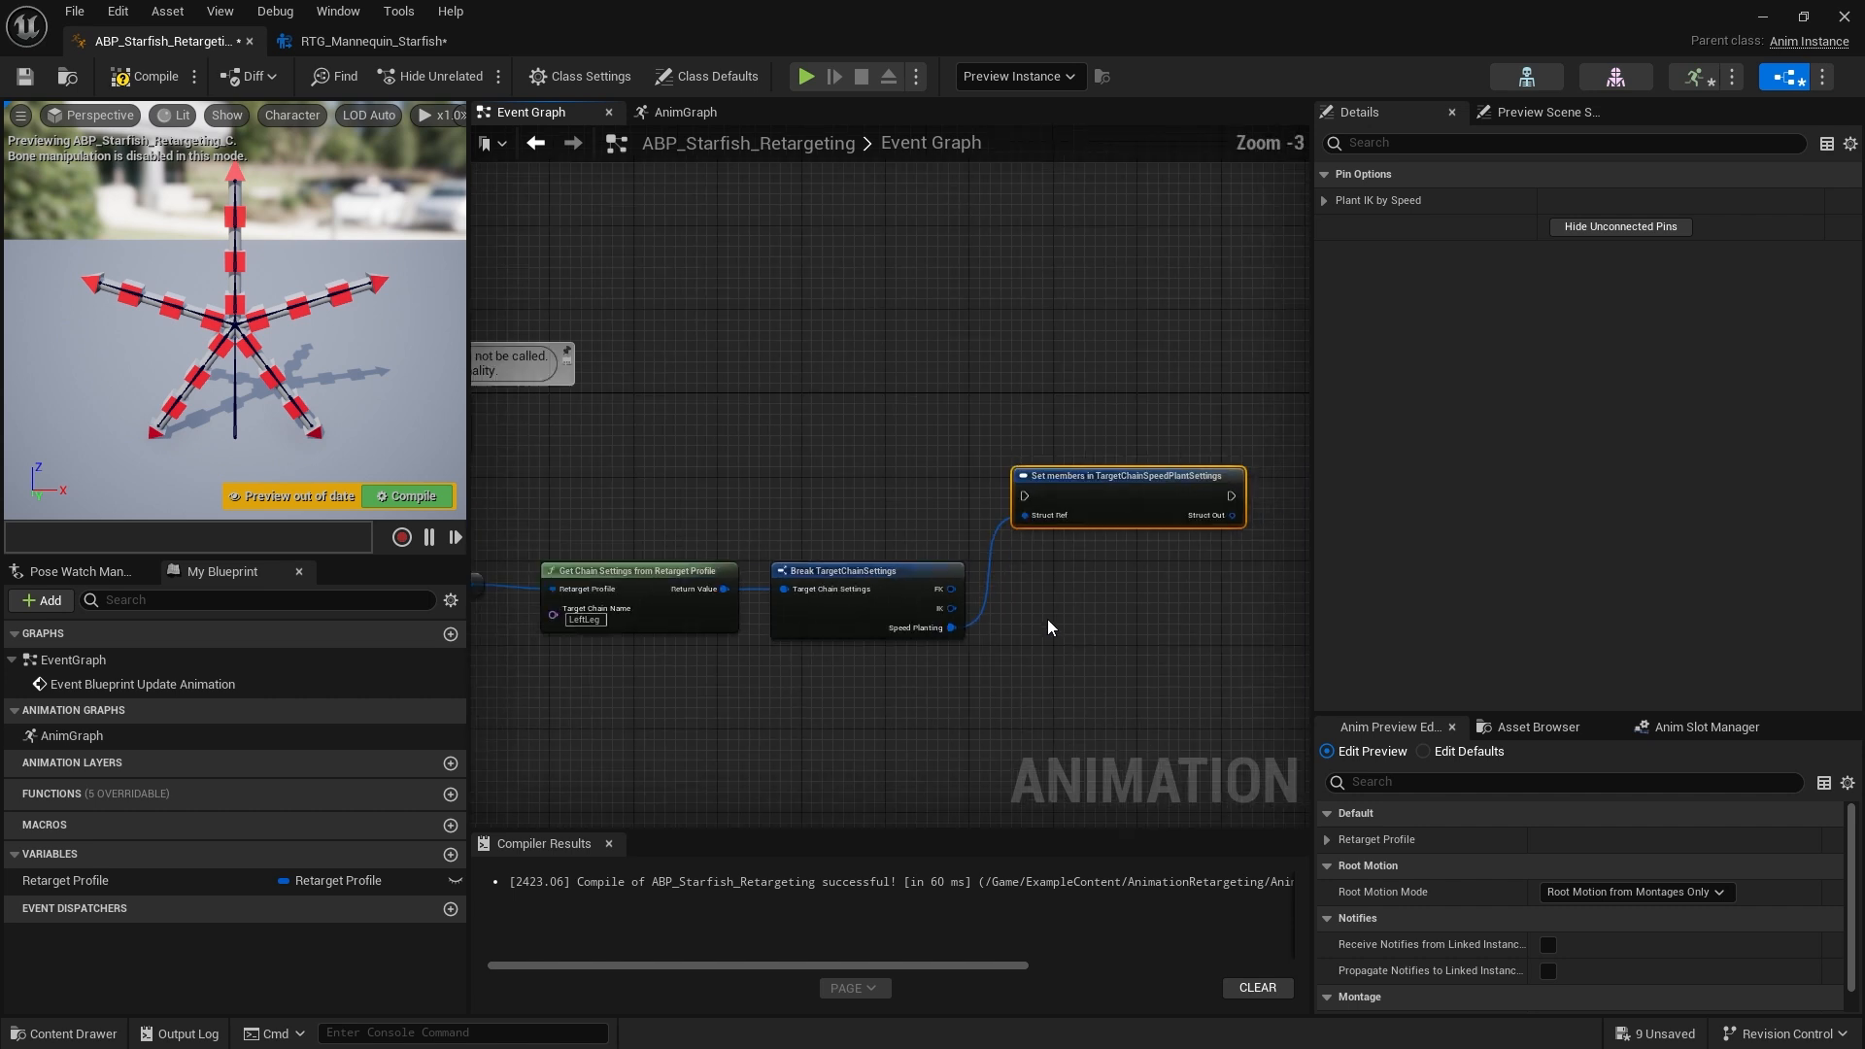
# Connect Event Blueprint Update Animation's execution output to the Set members node
pyautogui.click(956, 546)
pyautogui.moveTo(973, 509); pyautogui.dragTo(1057, 533, button='right')
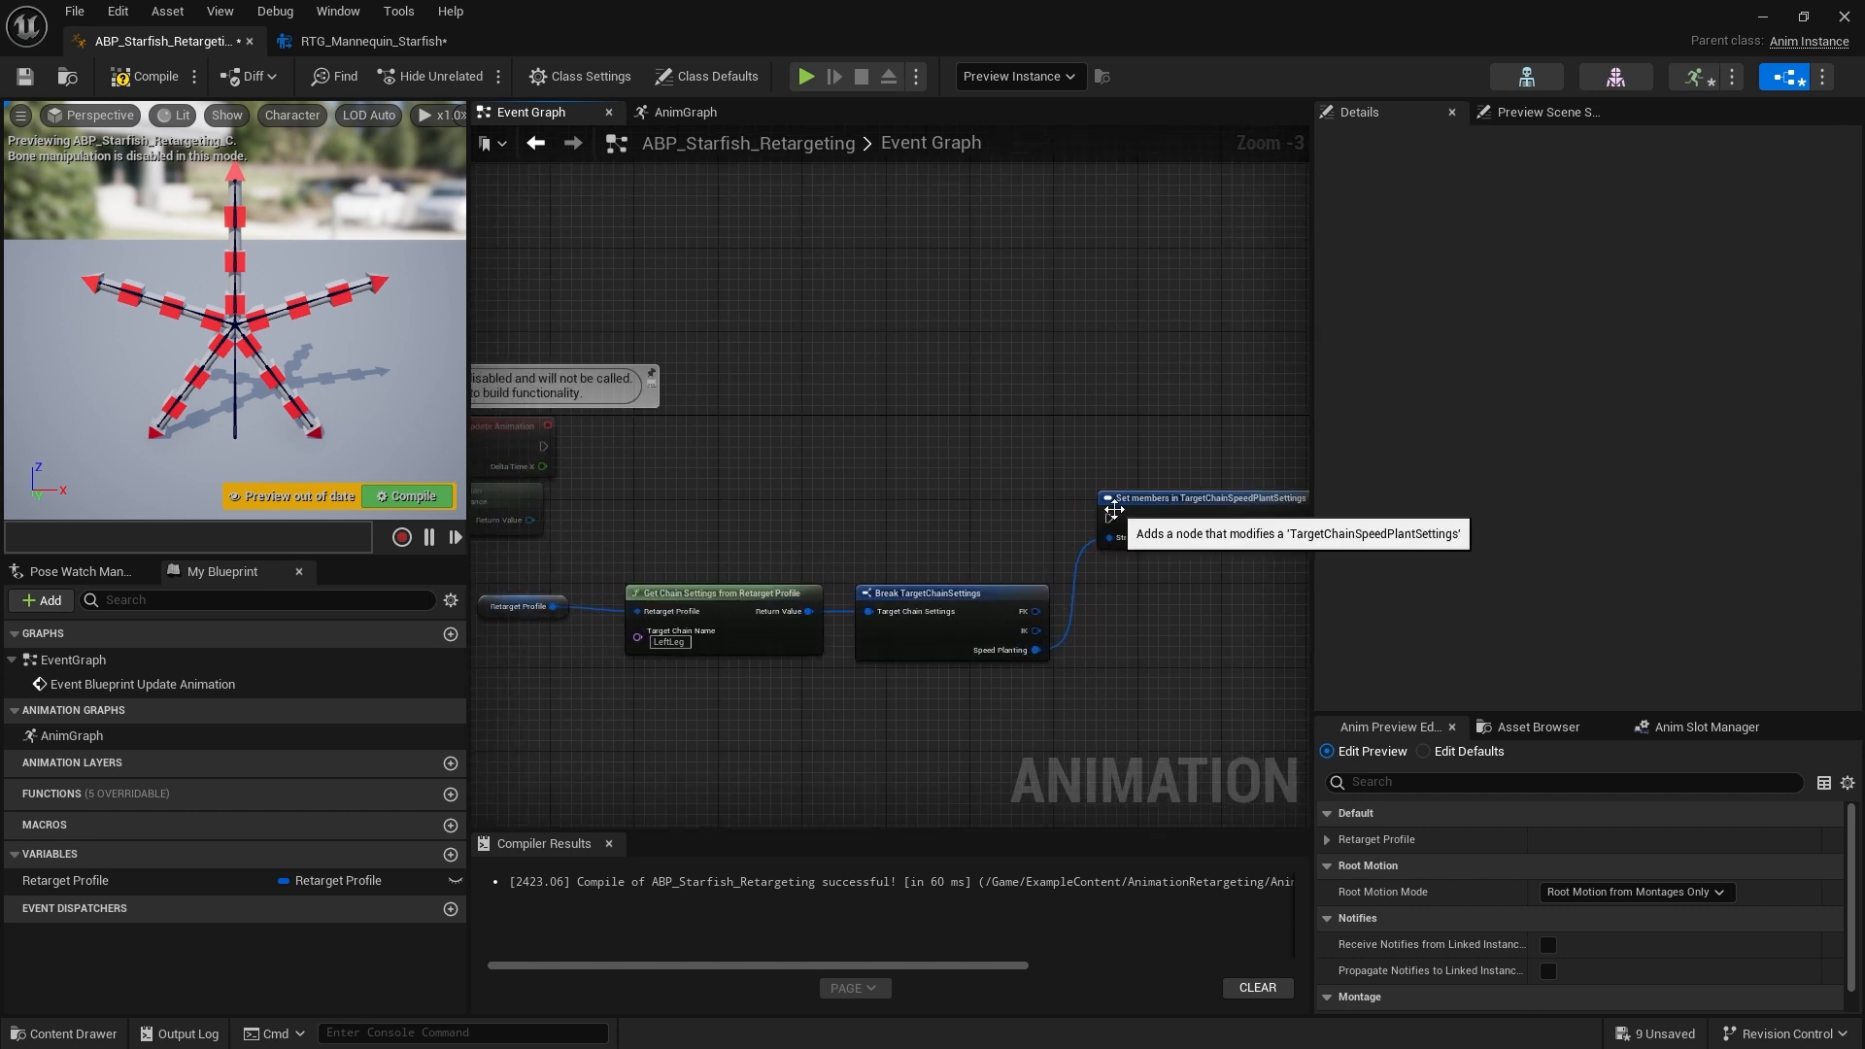
pyautogui.moveTo(1108, 518)
pyautogui.mouseDown()
pyautogui.moveTo(883, 512)
pyautogui.moveTo(549, 451)
pyautogui.mouseUp()
pyautogui.moveTo(666, 464); pyautogui.dragTo(849, 523, button='right')
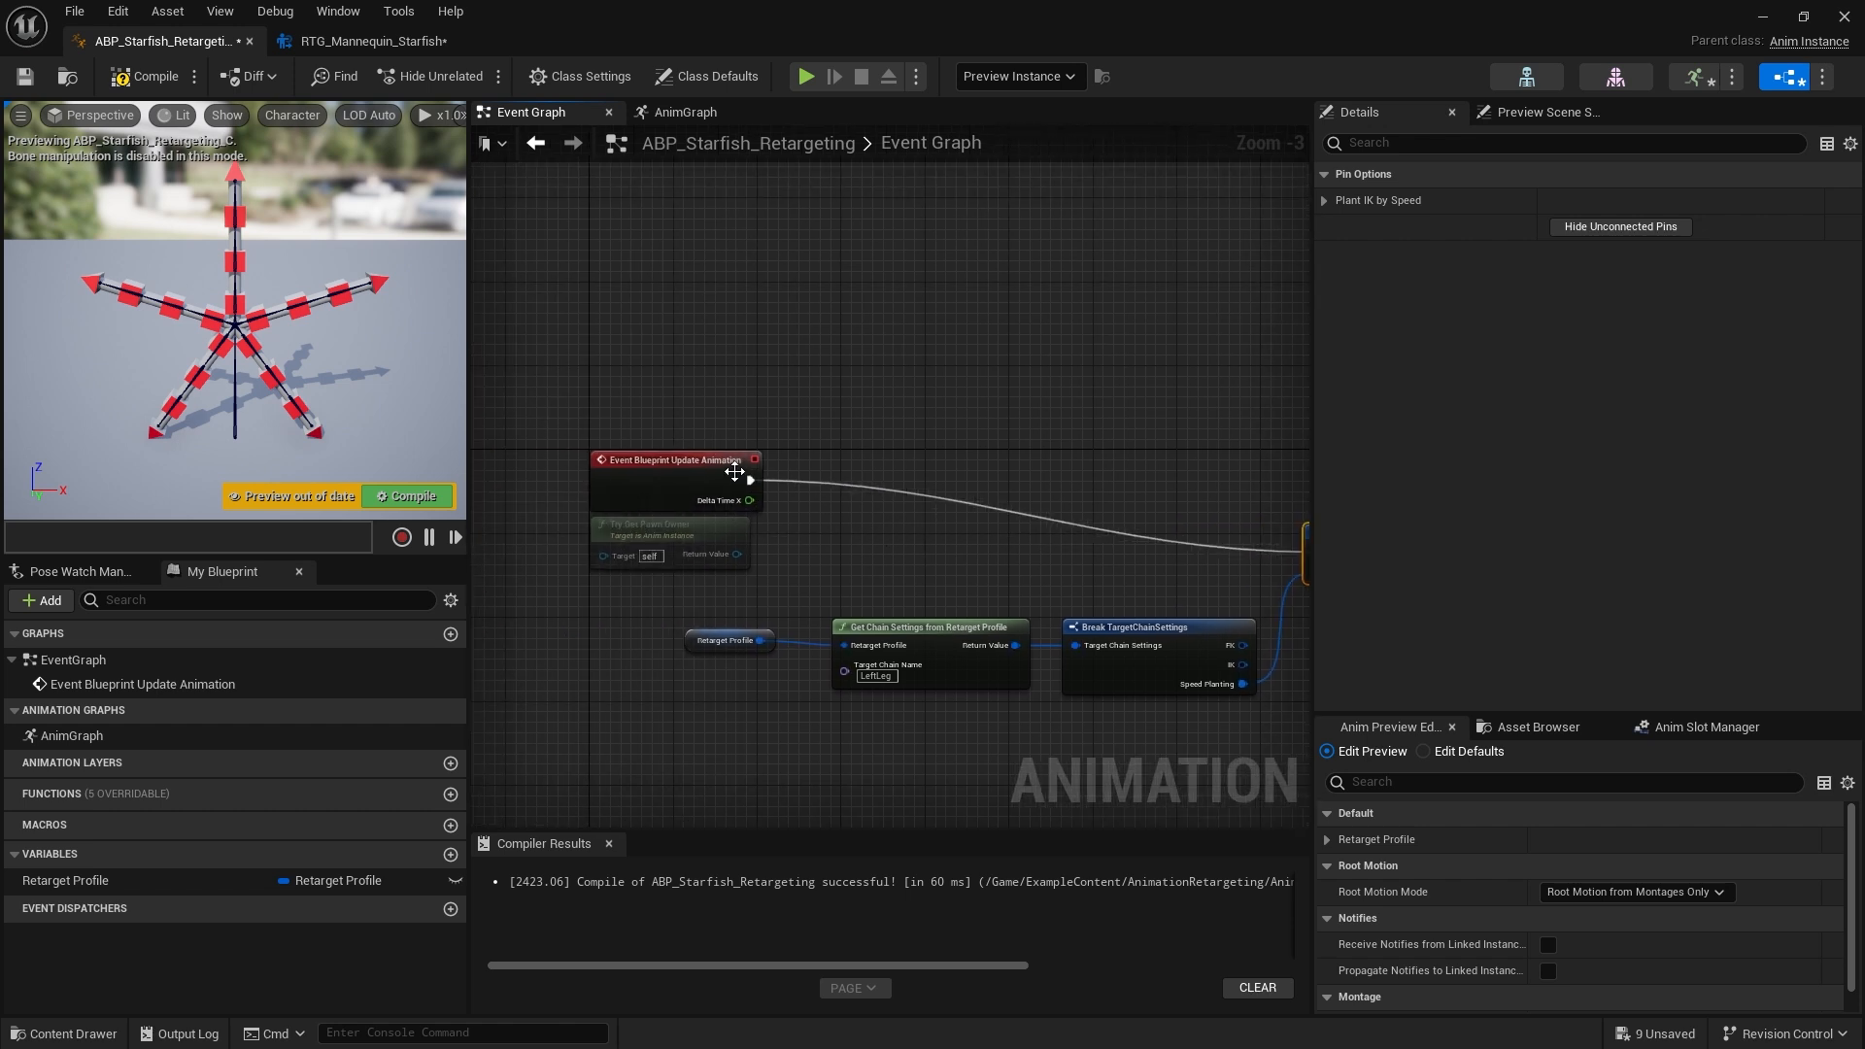
pyautogui.moveTo(1066, 529); pyautogui.dragTo(706, 543, button='right')
pyautogui.moveTo(486, 583)
pyautogui.mouseDown(button='right')
pyautogui.moveTo(570, 596)
pyautogui.moveTo(895, 509)
pyautogui.moveTo(699, 562)
pyautogui.moveTo(474, 550)
pyautogui.mouseUp(button='right')
pyautogui.moveTo(960, 550); pyautogui.dragTo(850, 465)
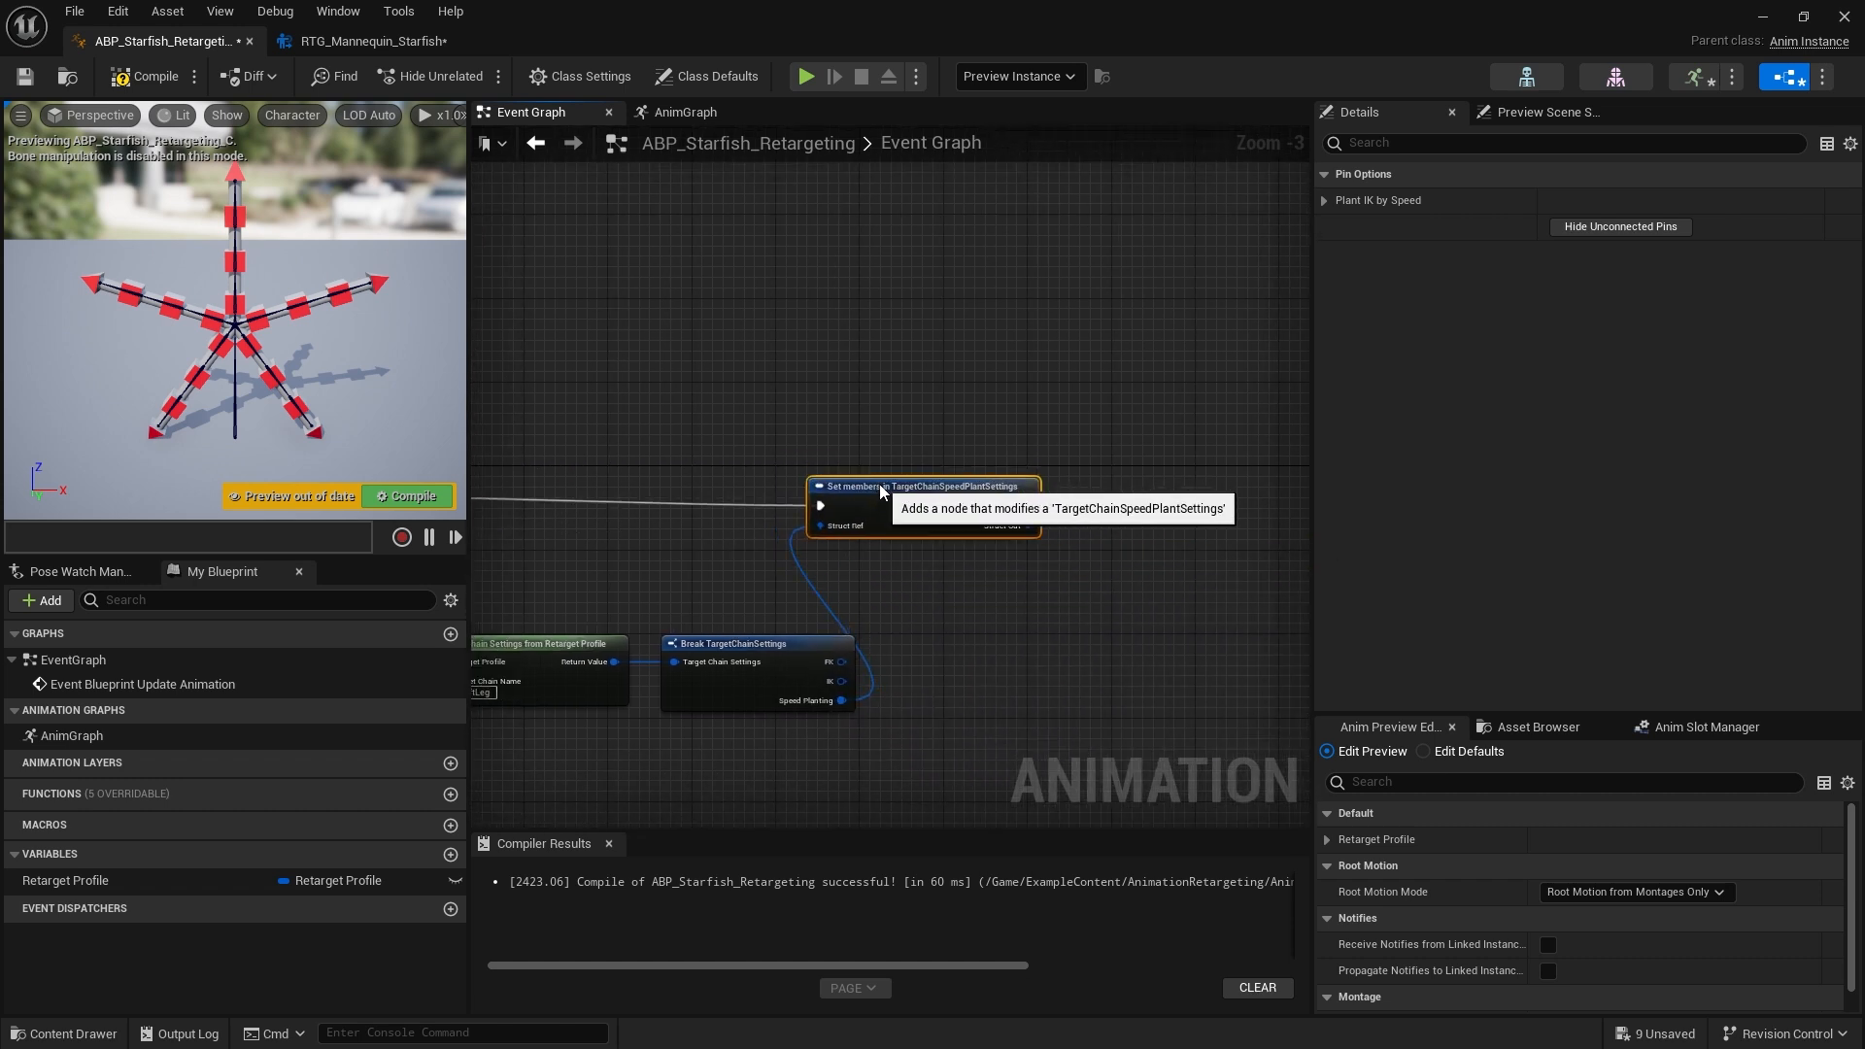
# Expose Enable Speed Planting as a pin on the Set members in TargetChainSpeedPlantSettings node
pyautogui.click(981, 626)
pyautogui.scroll(3, 971, 621)
pyautogui.click(791, 476)
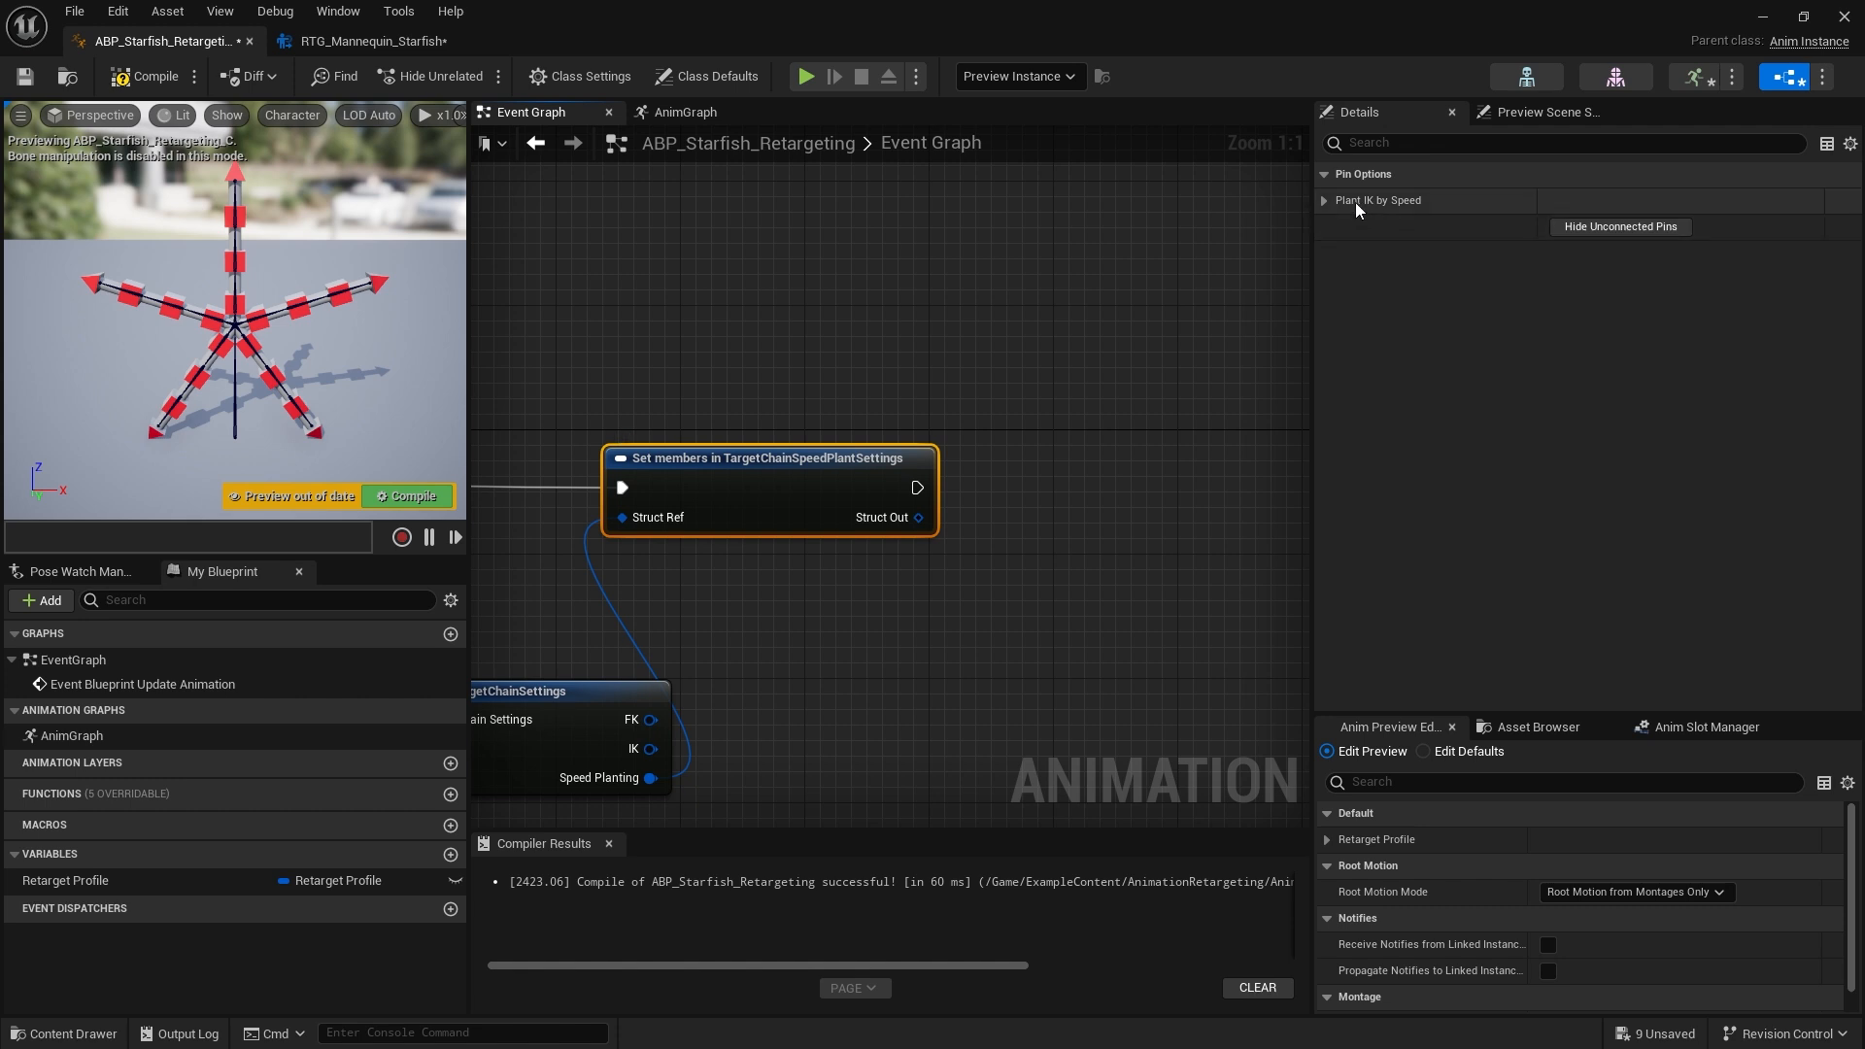
pyautogui.click(1324, 201)
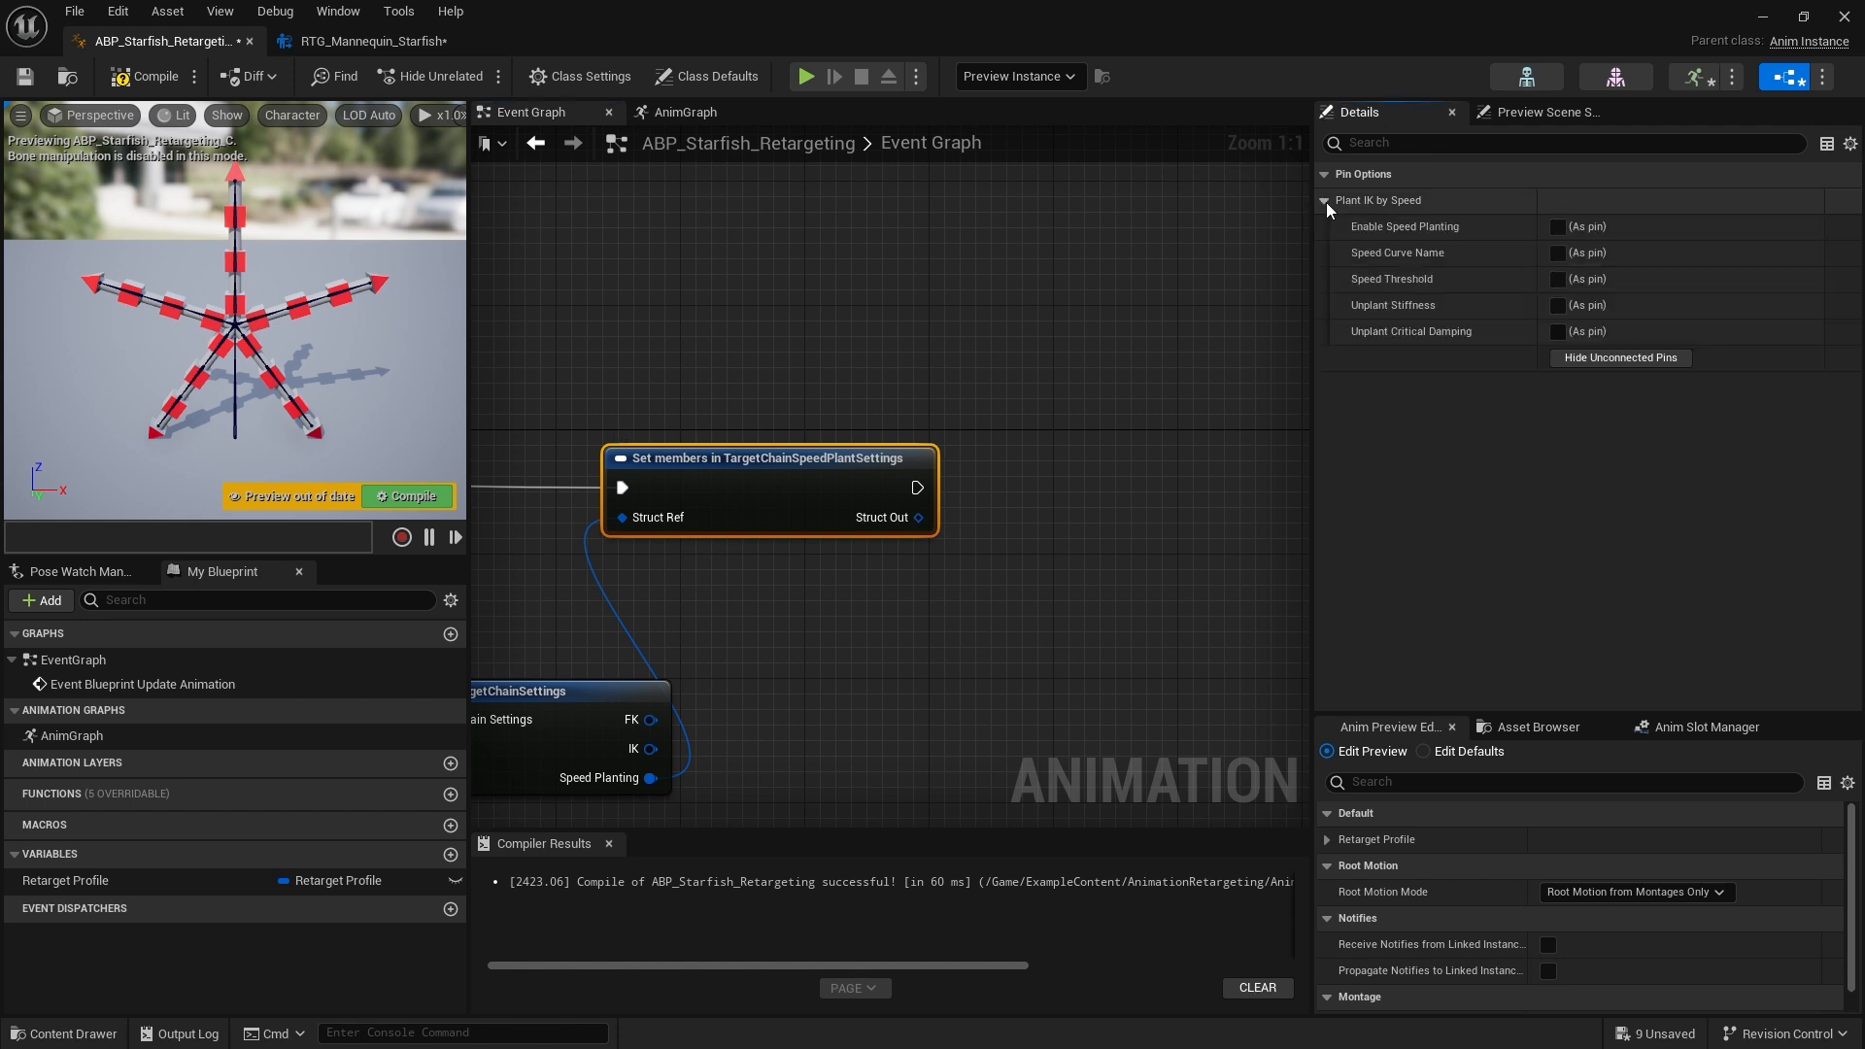
pyautogui.click(1573, 234)
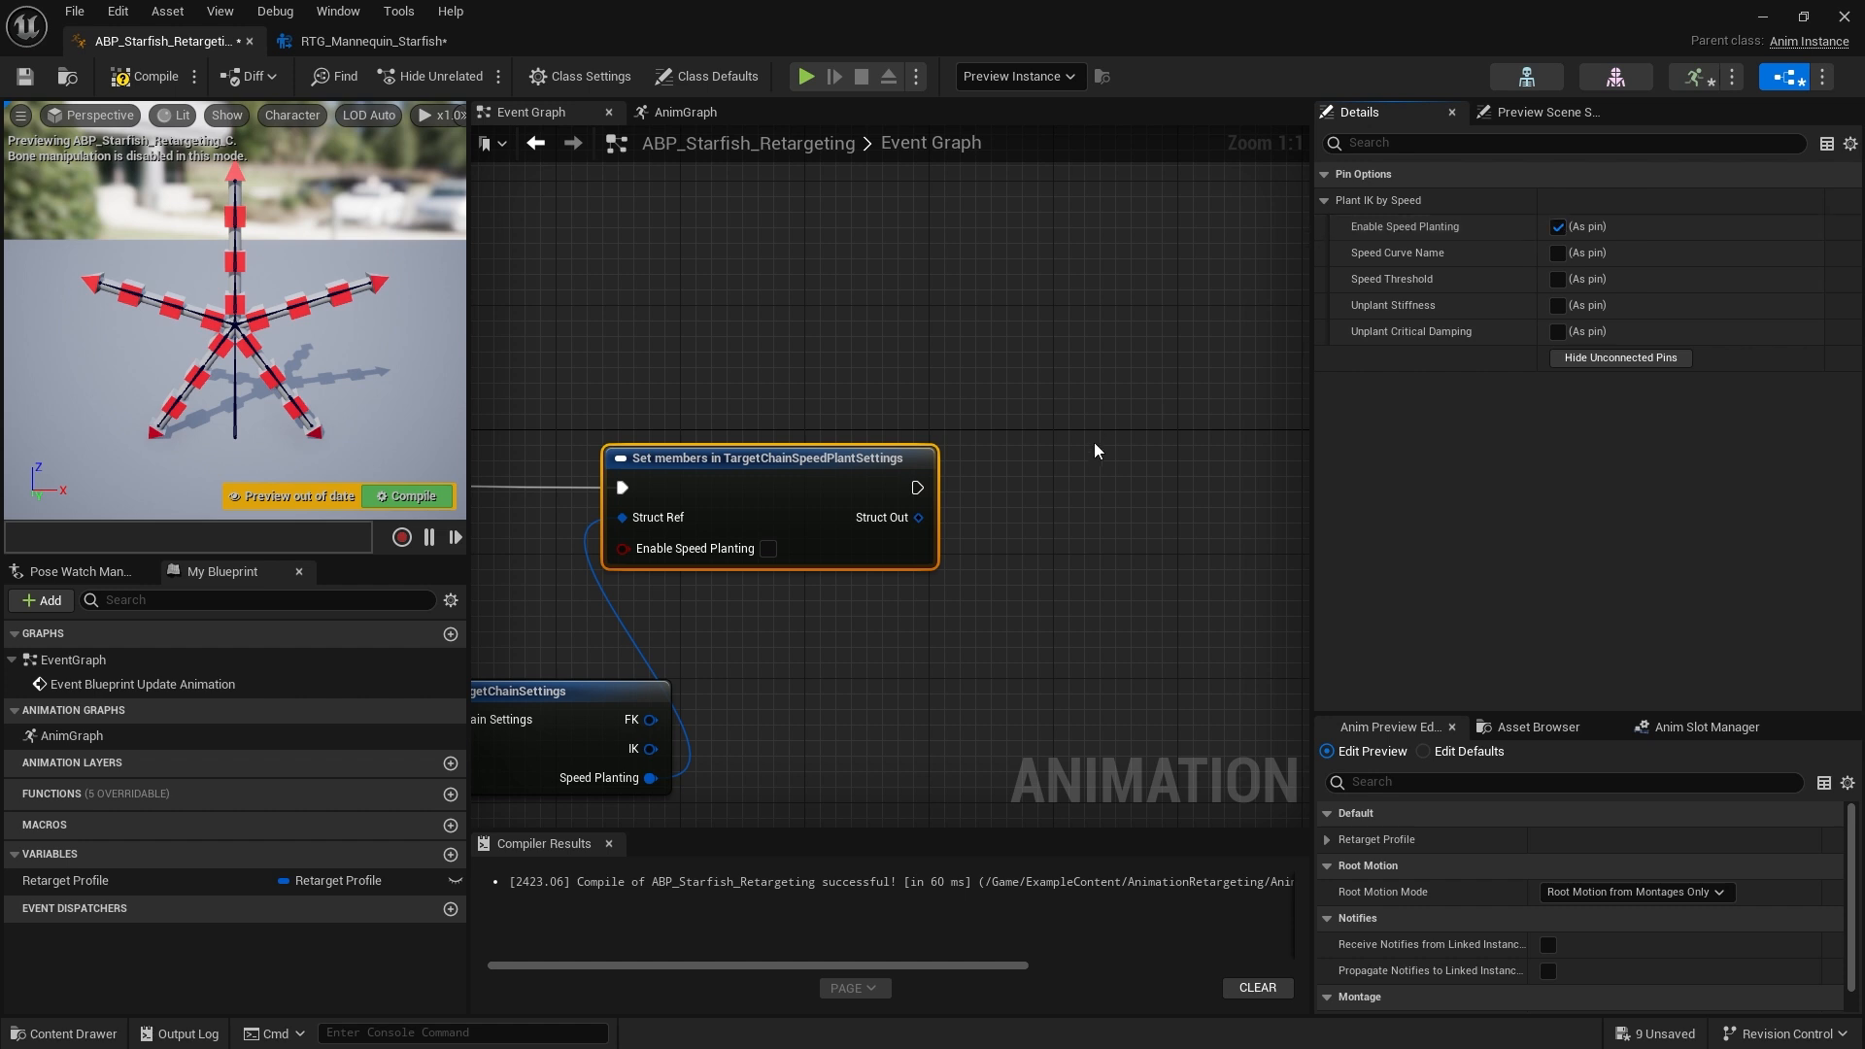
pyautogui.click(1101, 552)
pyautogui.moveTo(1102, 551); pyautogui.dragTo(1368, 496, button='right')
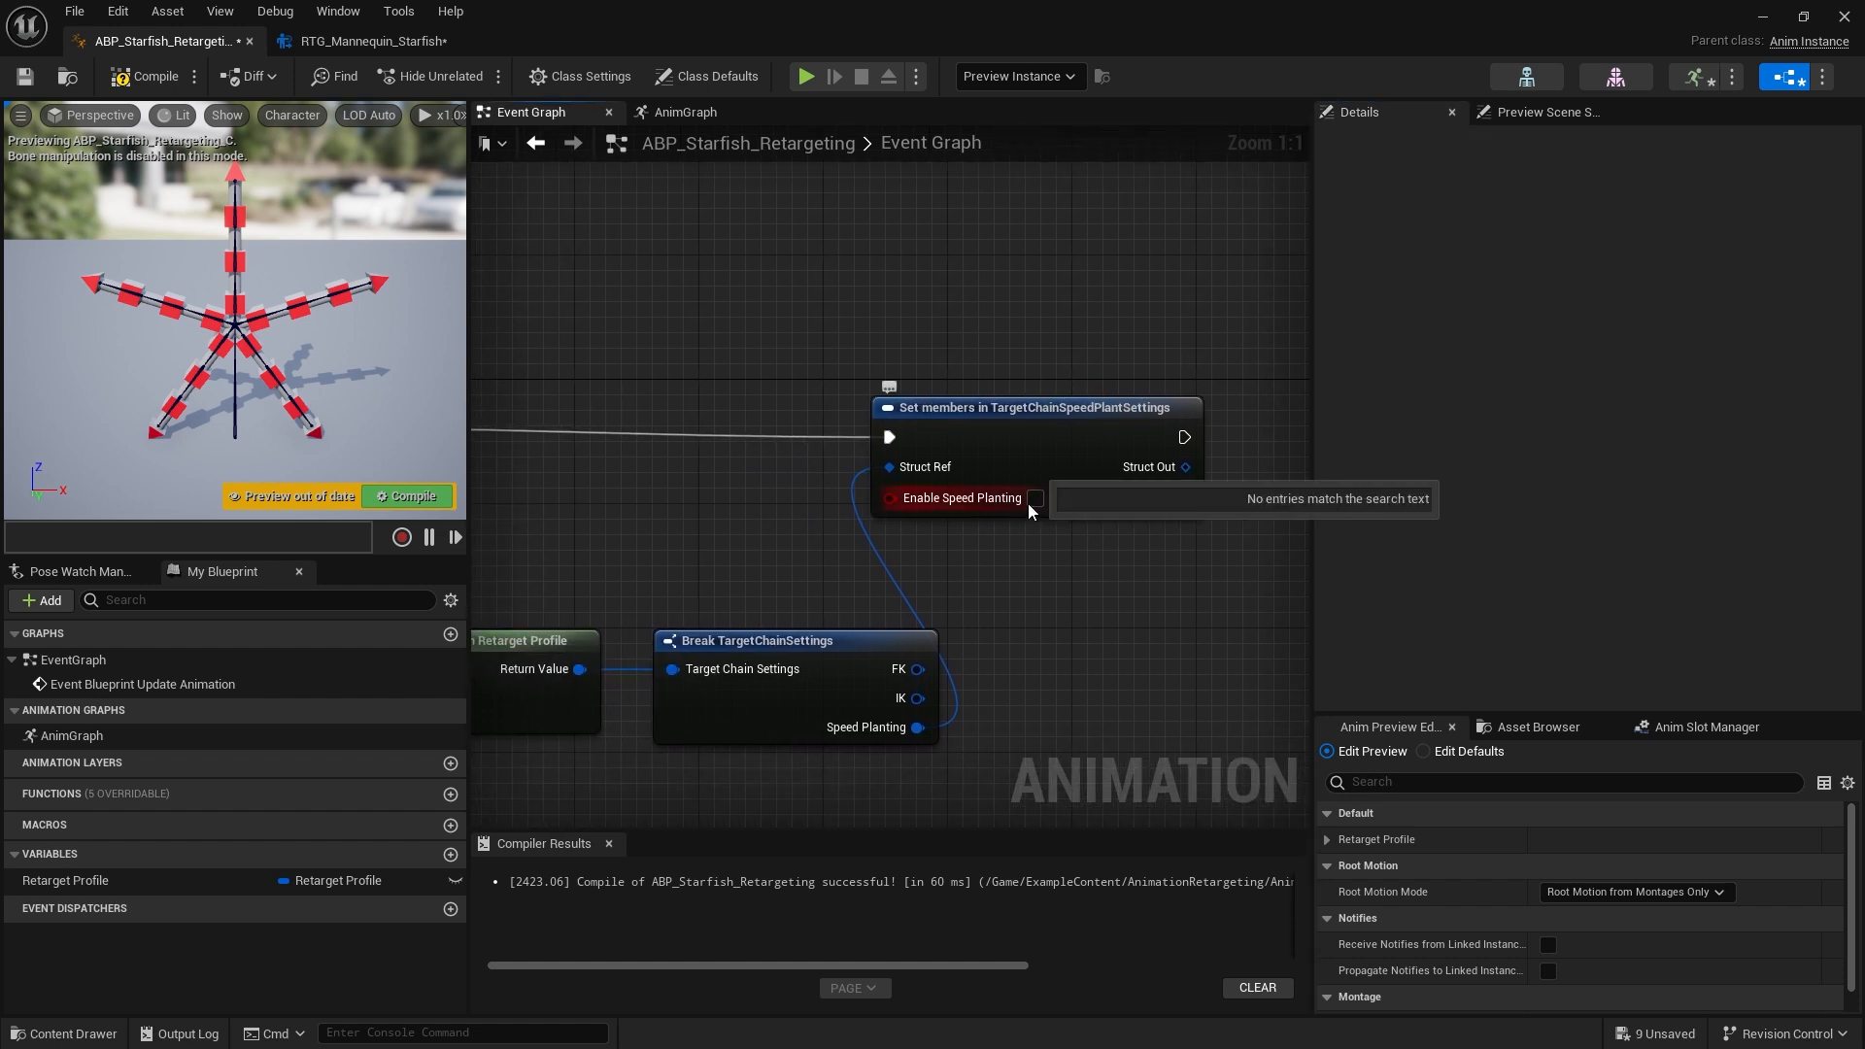
pyautogui.moveTo(1130, 627); pyautogui.dragTo(1244, 586, button='right')
pyautogui.scroll(-2, 1244, 586)
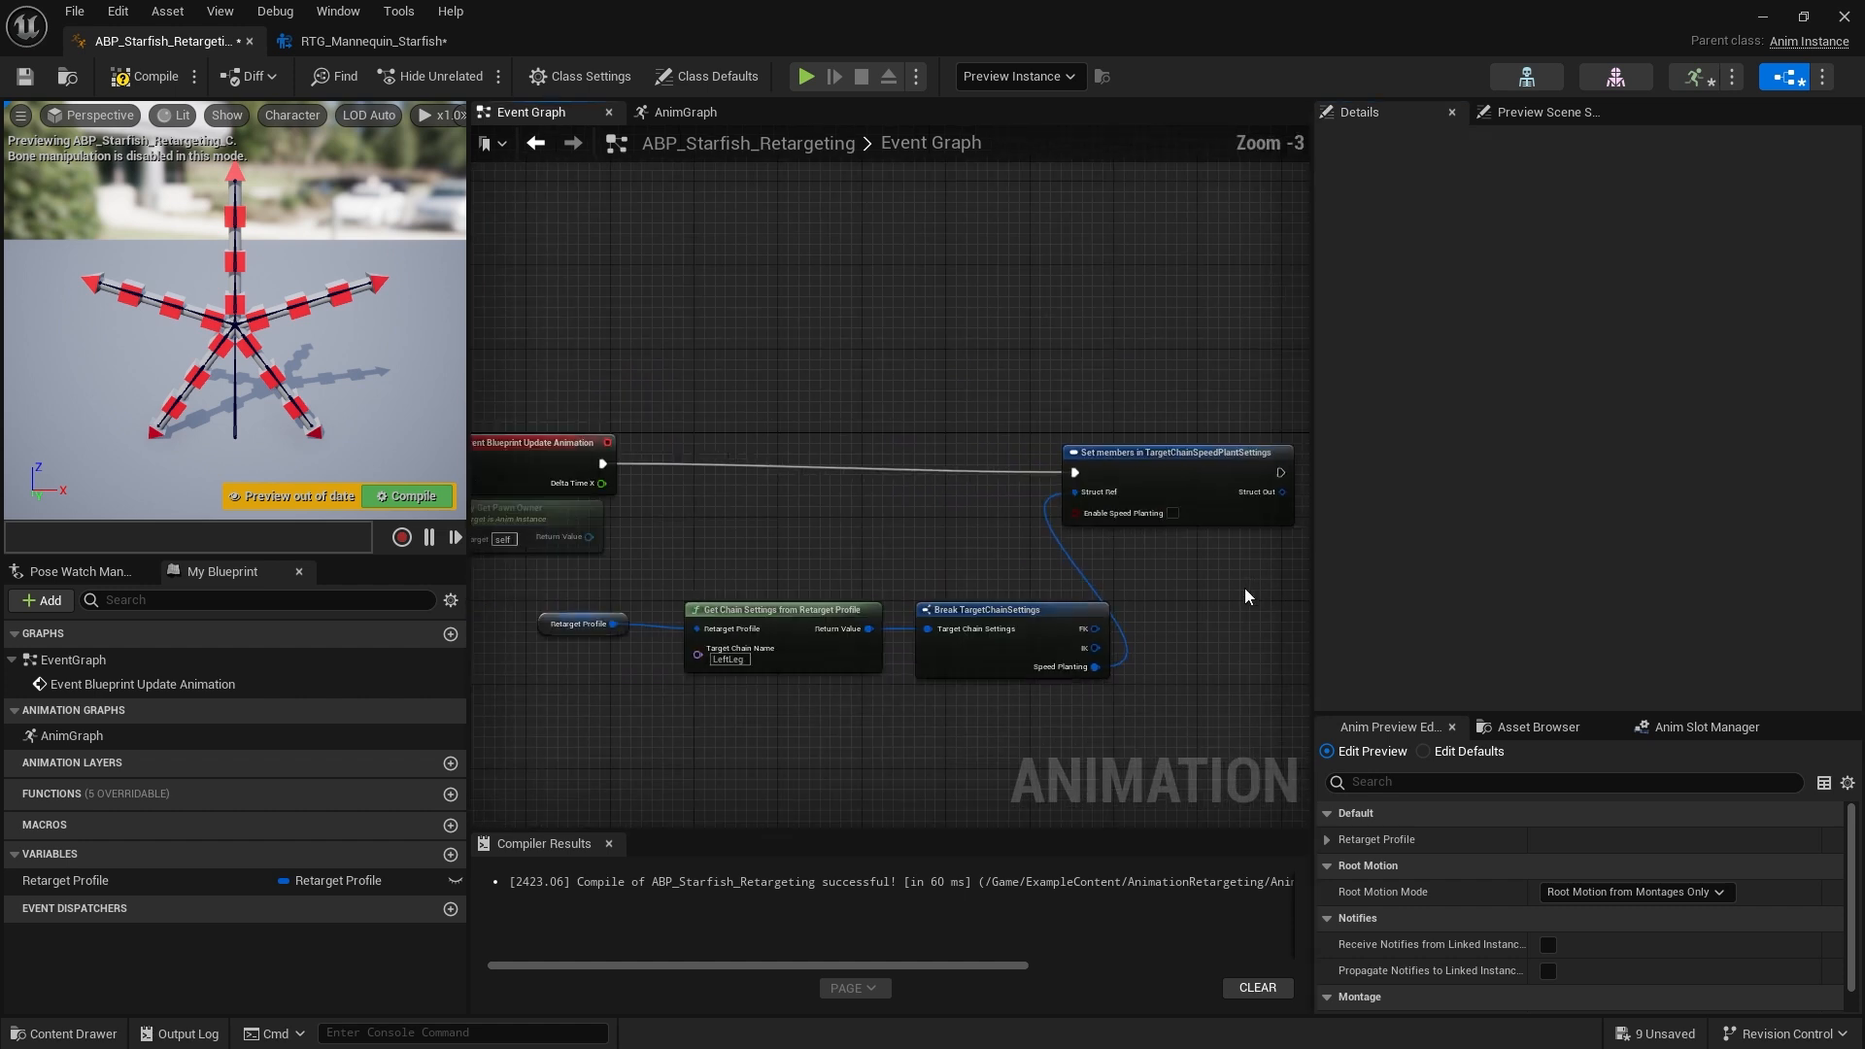
pyautogui.moveTo(1154, 626); pyautogui.dragTo(937, 629, button='right')
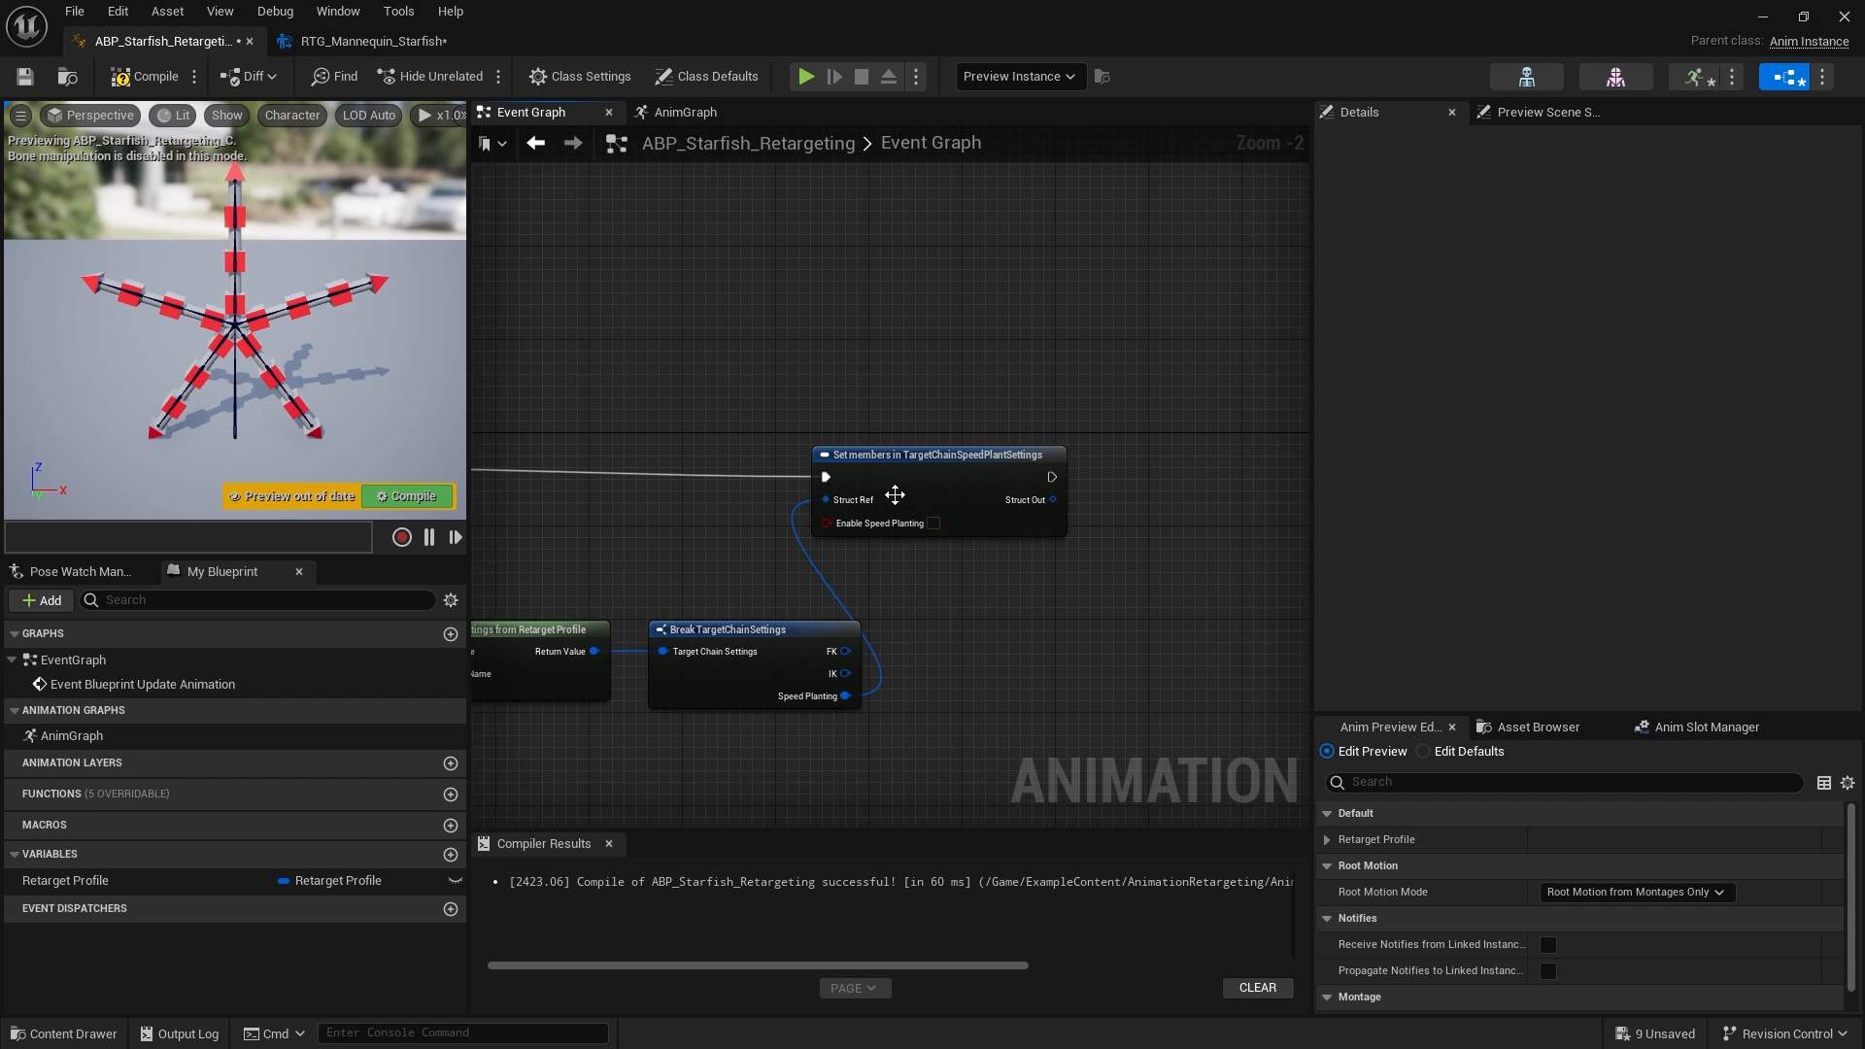
# Add a Set Chain Speed Plant Settings in Retarget Profile node from the Retarget Profile variable
pyautogui.scroll(1, 927, 554)
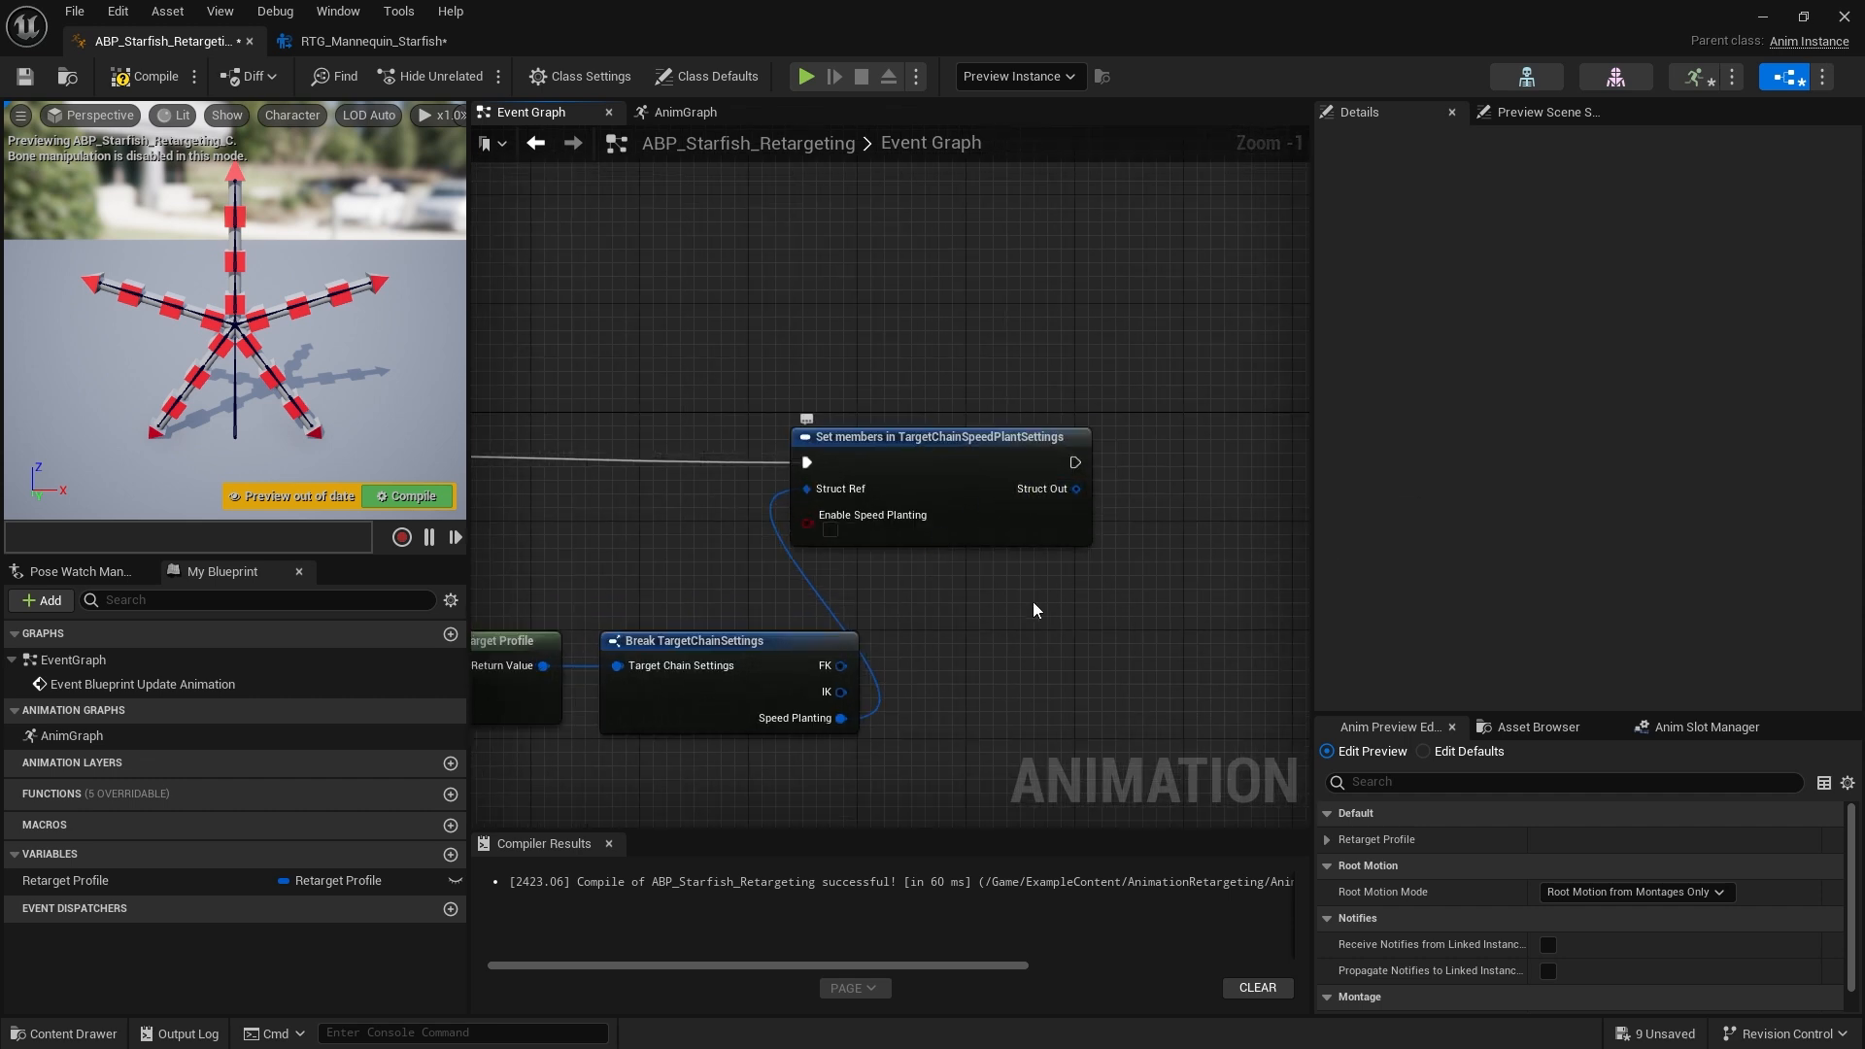
pyautogui.scroll(-4, 879, 645)
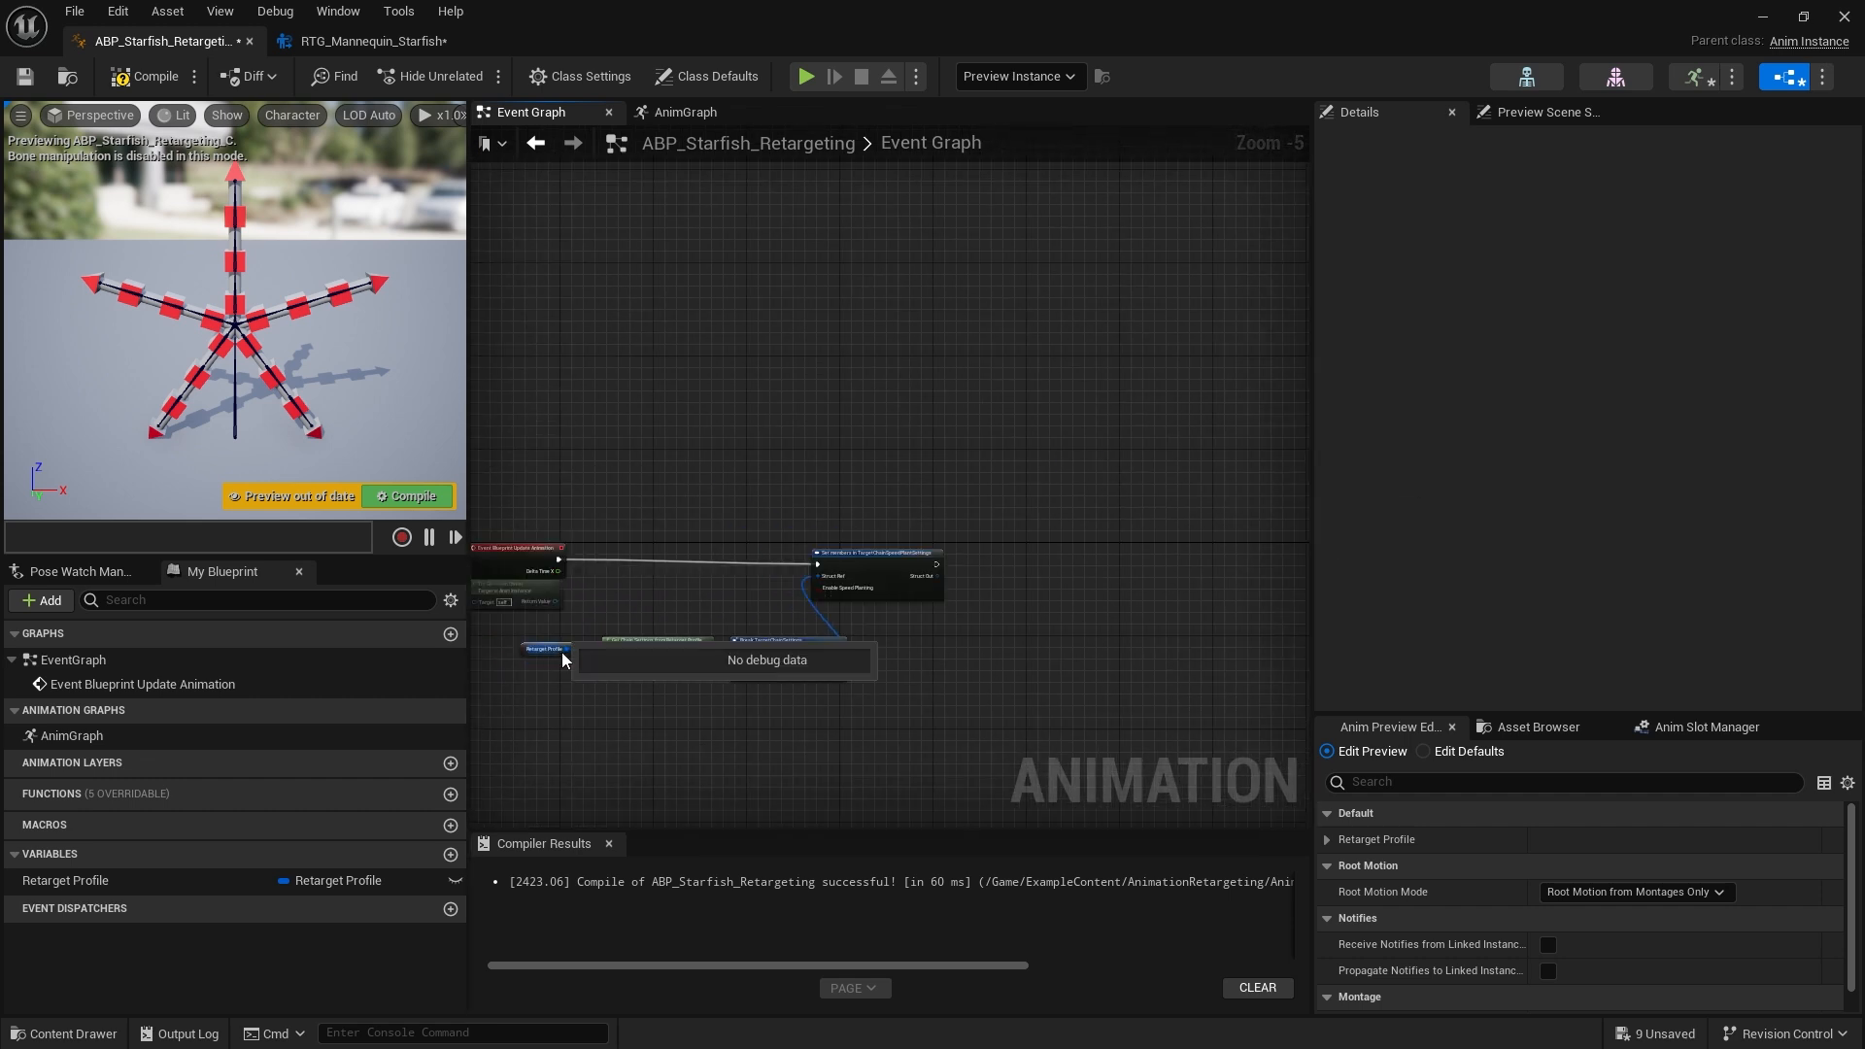
pyautogui.moveTo(544, 648); pyautogui.dragTo(1034, 526)
pyautogui.scroll(3, 930, 647)
pyautogui.scroll(1, 976, 649)
pyautogui.write('set')
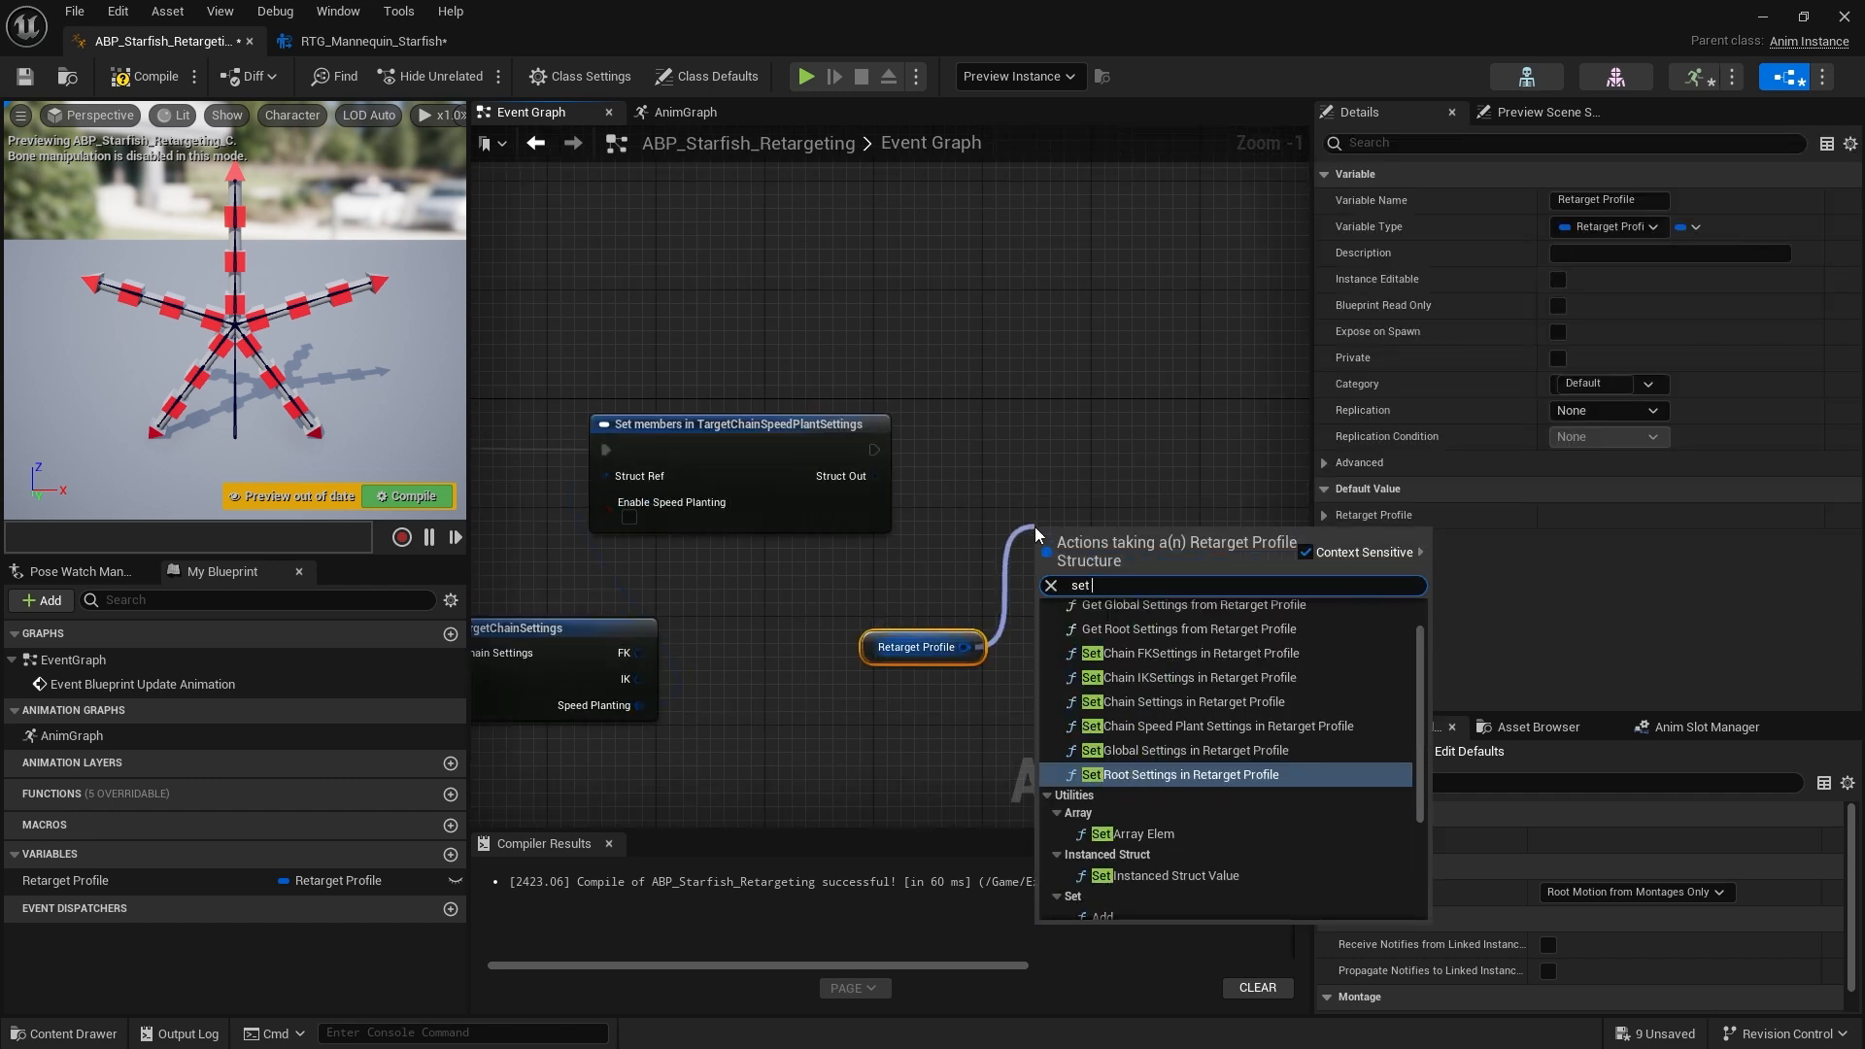
pyautogui.press('Up')
pyautogui.press('Up')
pyautogui.press('Return')
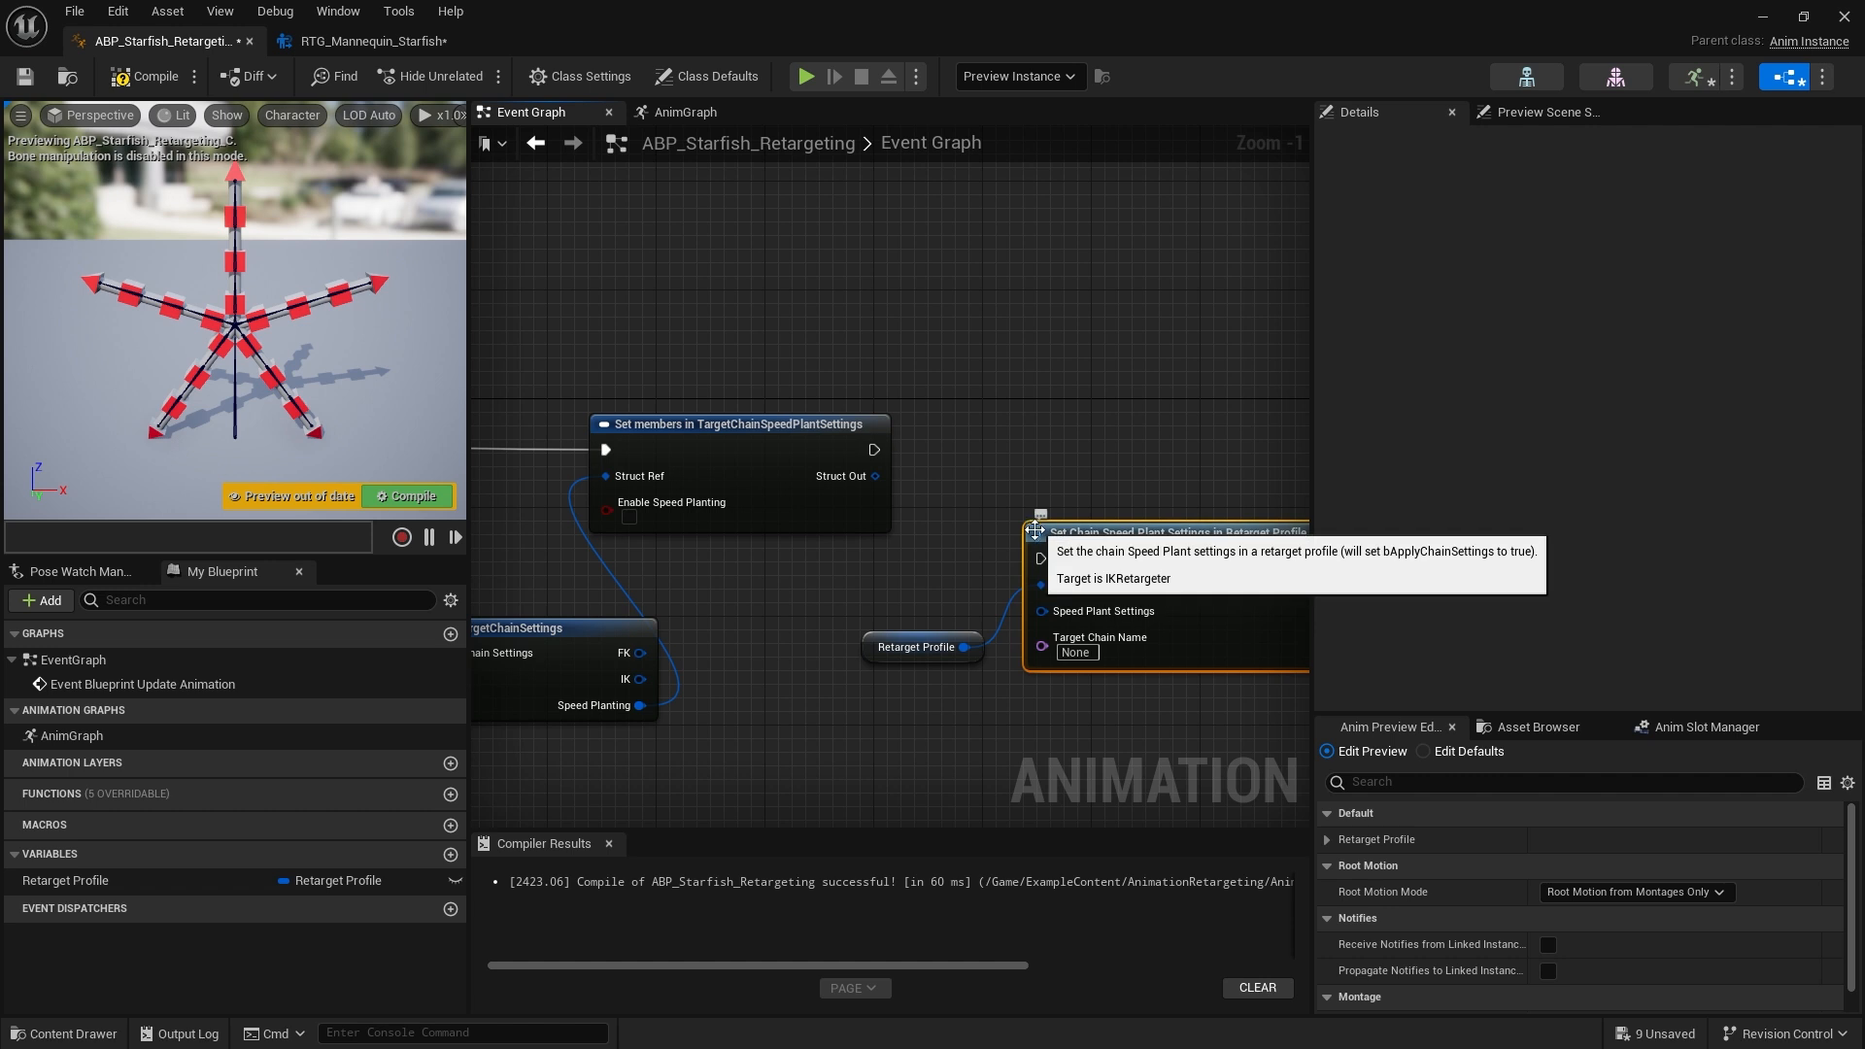
# Wire the Set members node's execution output and Struct Out into the Set Chain Speed Plant Settings node
pyautogui.moveTo(1042, 560); pyautogui.dragTo(876, 447)
pyautogui.moveTo(1121, 528); pyautogui.dragTo(1093, 420)
pyautogui.moveTo(877, 475); pyautogui.dragTo(1015, 503)
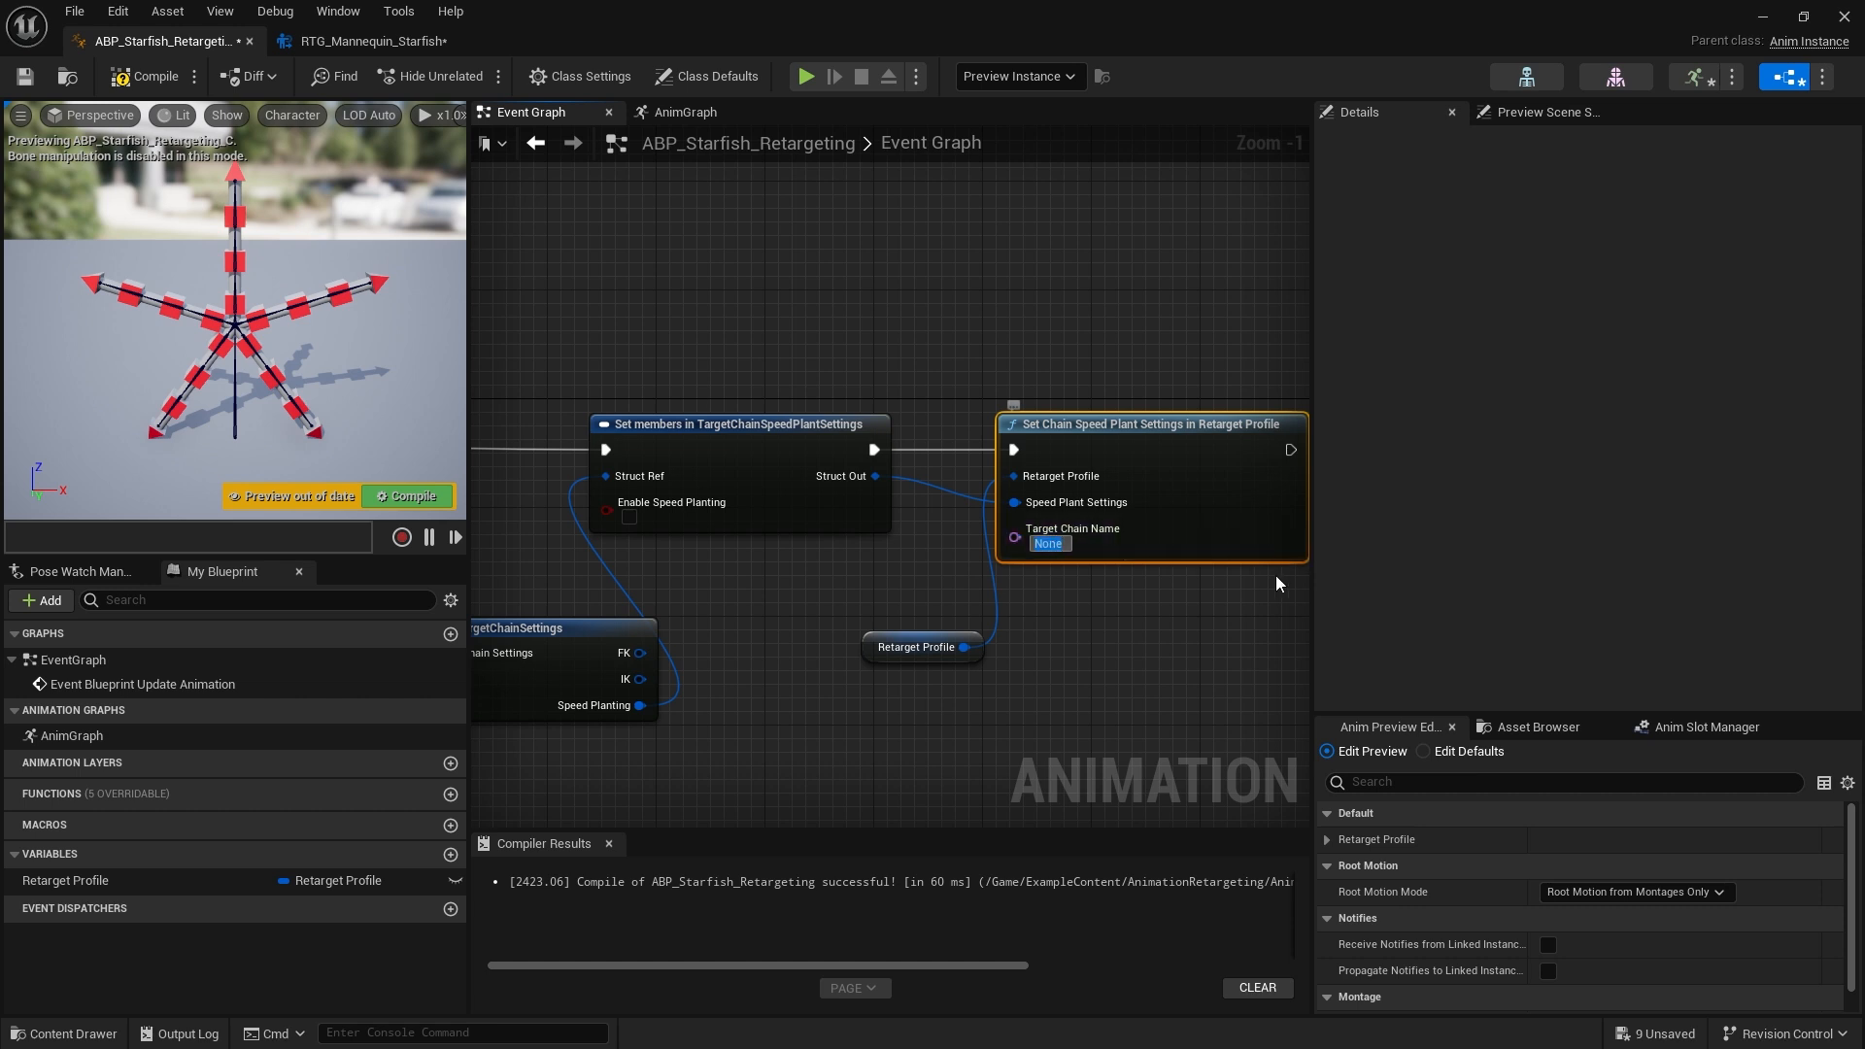
# Set the Set Chain Speed Plant Settings node's Target Chain Name to LeftLeg and tidy the nodes
pyautogui.write('LeftLeg')
pyautogui.click(1261, 596)
pyautogui.moveTo(1126, 653); pyautogui.dragTo(1215, 619, button='right')
pyautogui.scroll(-3, 805, 689)
pyautogui.moveTo(807, 684); pyautogui.dragTo(947, 616, button='right')
pyautogui.scroll(2, 947, 612)
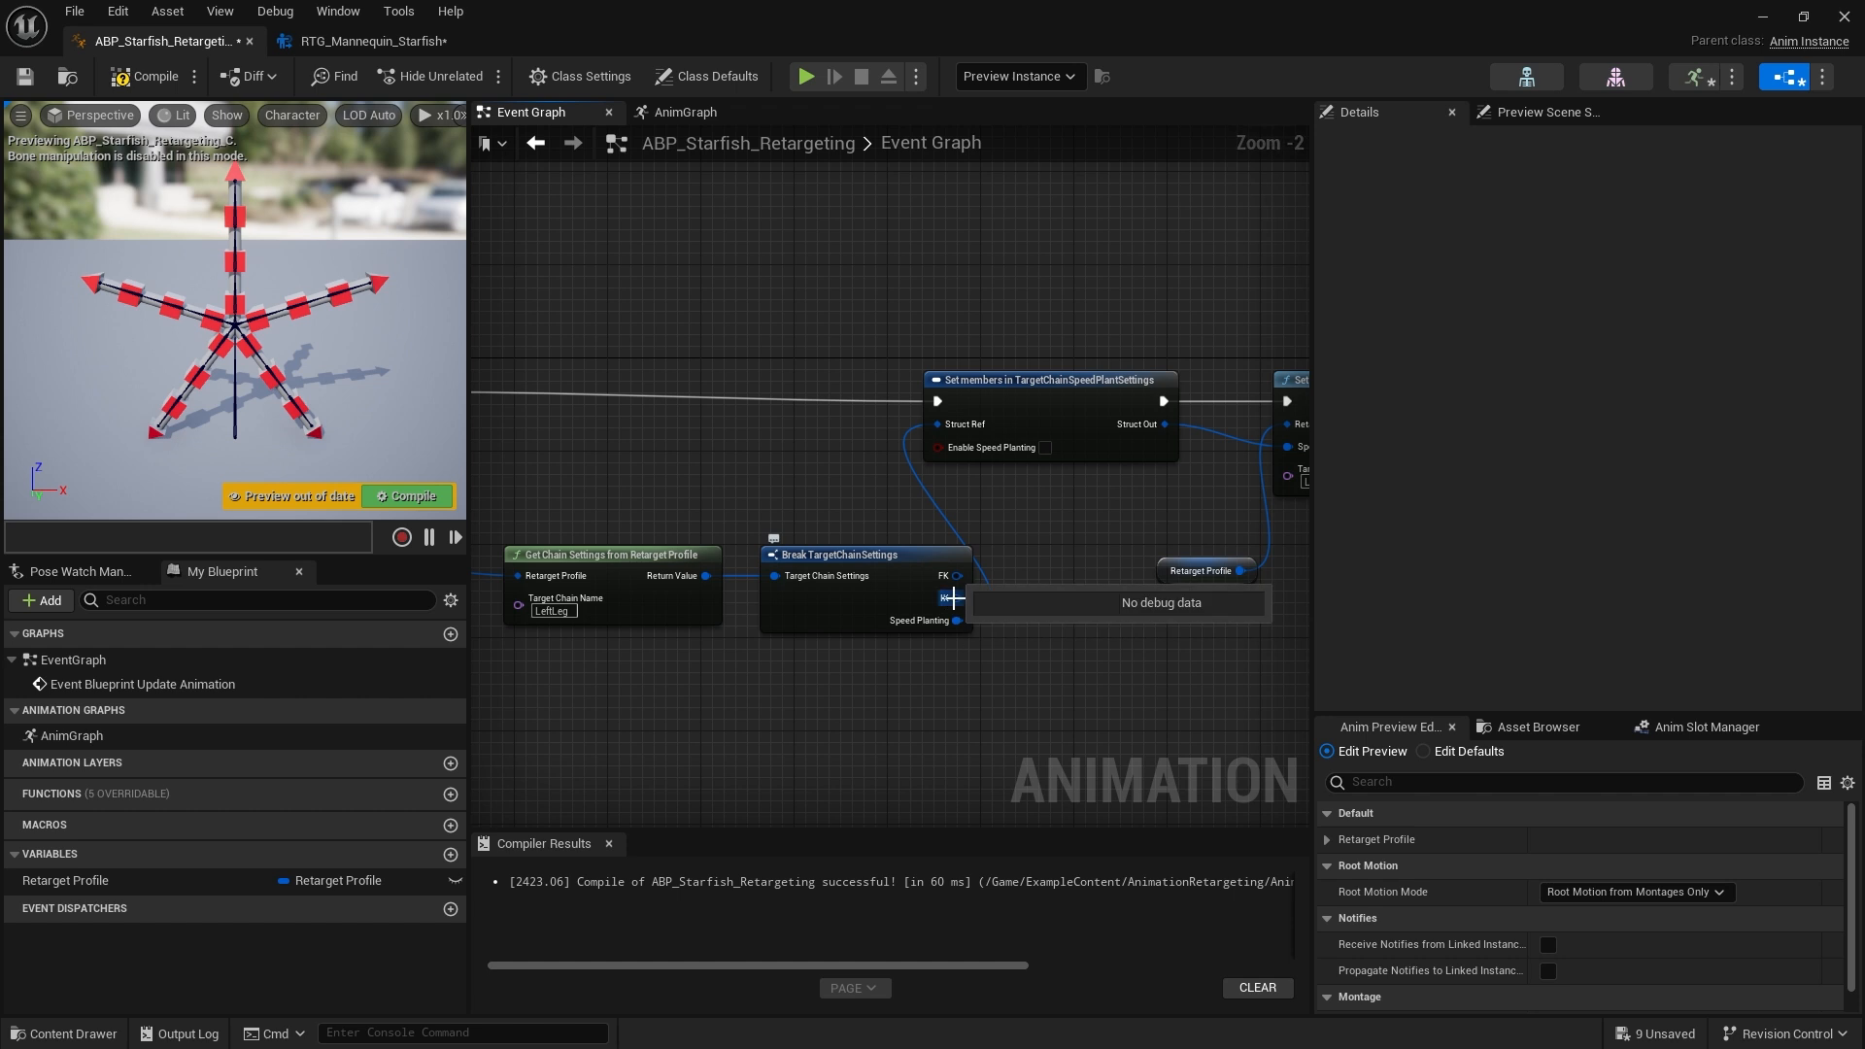
# Review the chain settings' Speed Planting section in the RTG_Mannequin_Starfish retargeter, then return to the Anim Blueprint
pyautogui.click(349, 49)
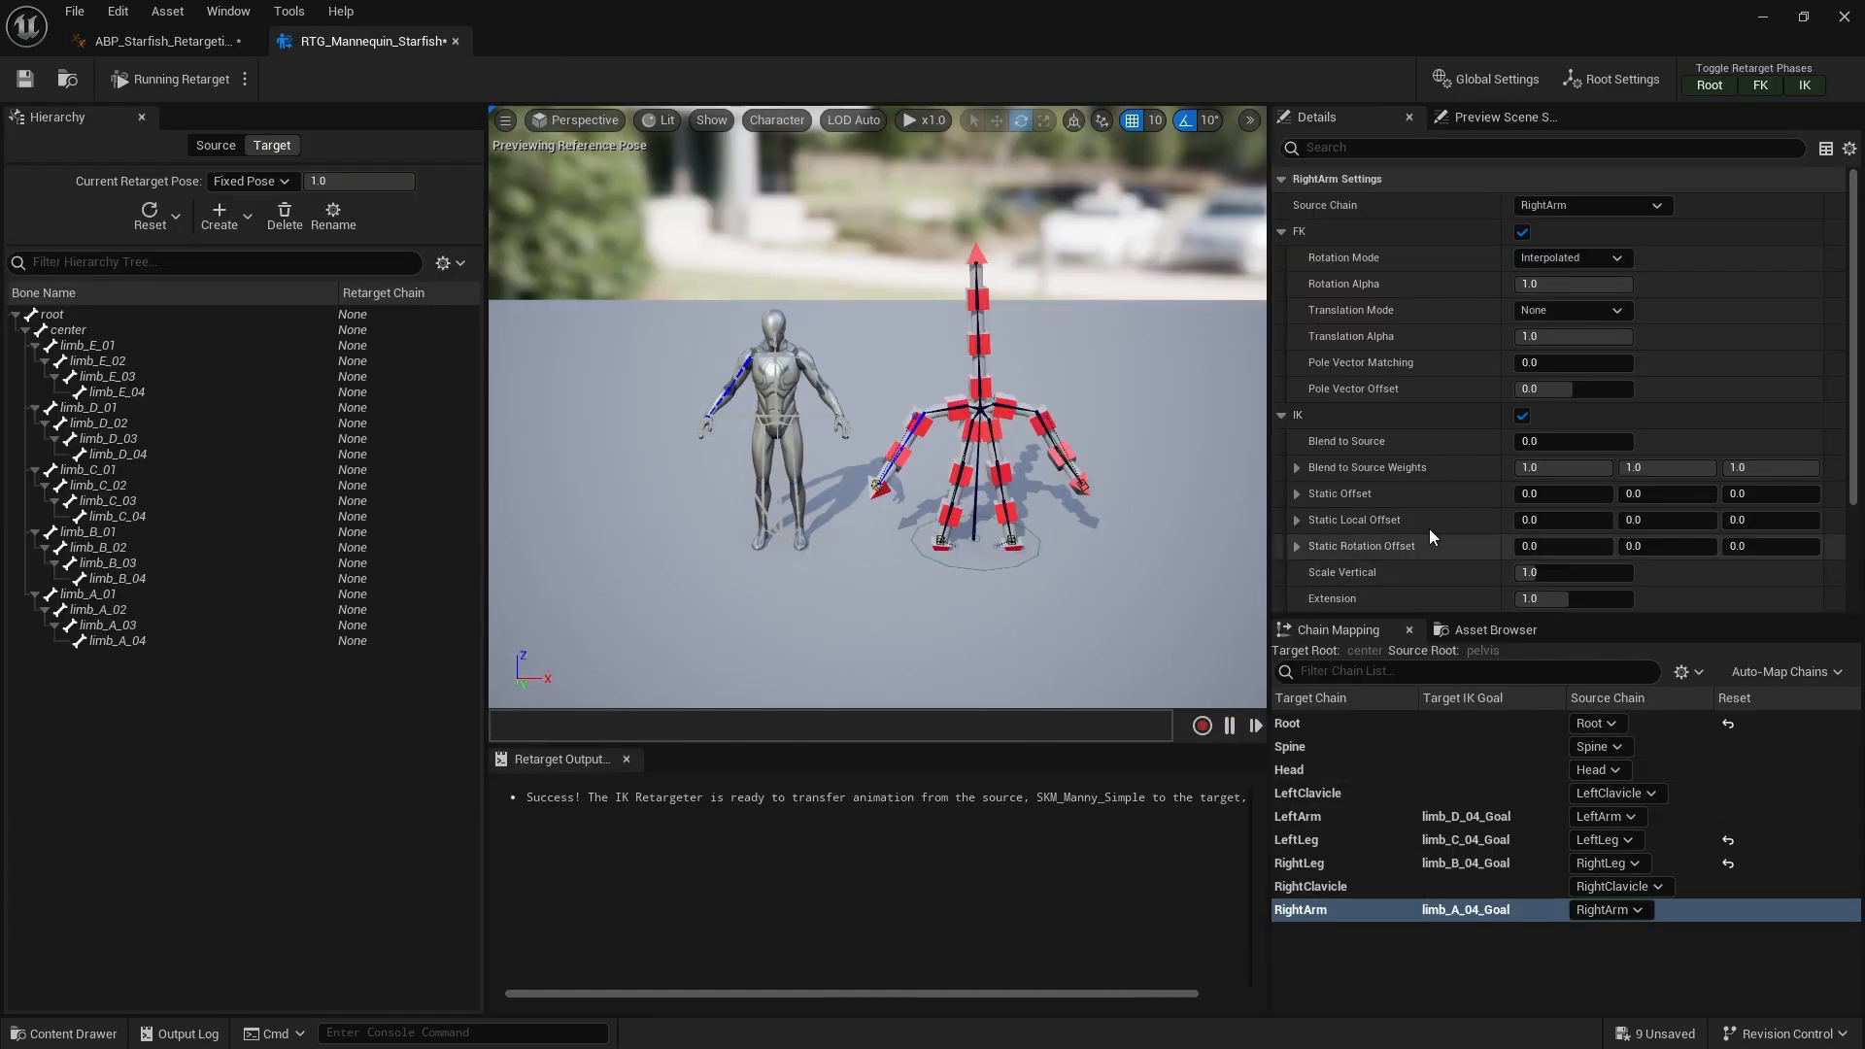
pyautogui.scroll(-1, 1389, 462)
pyautogui.scroll(-2, 1398, 420)
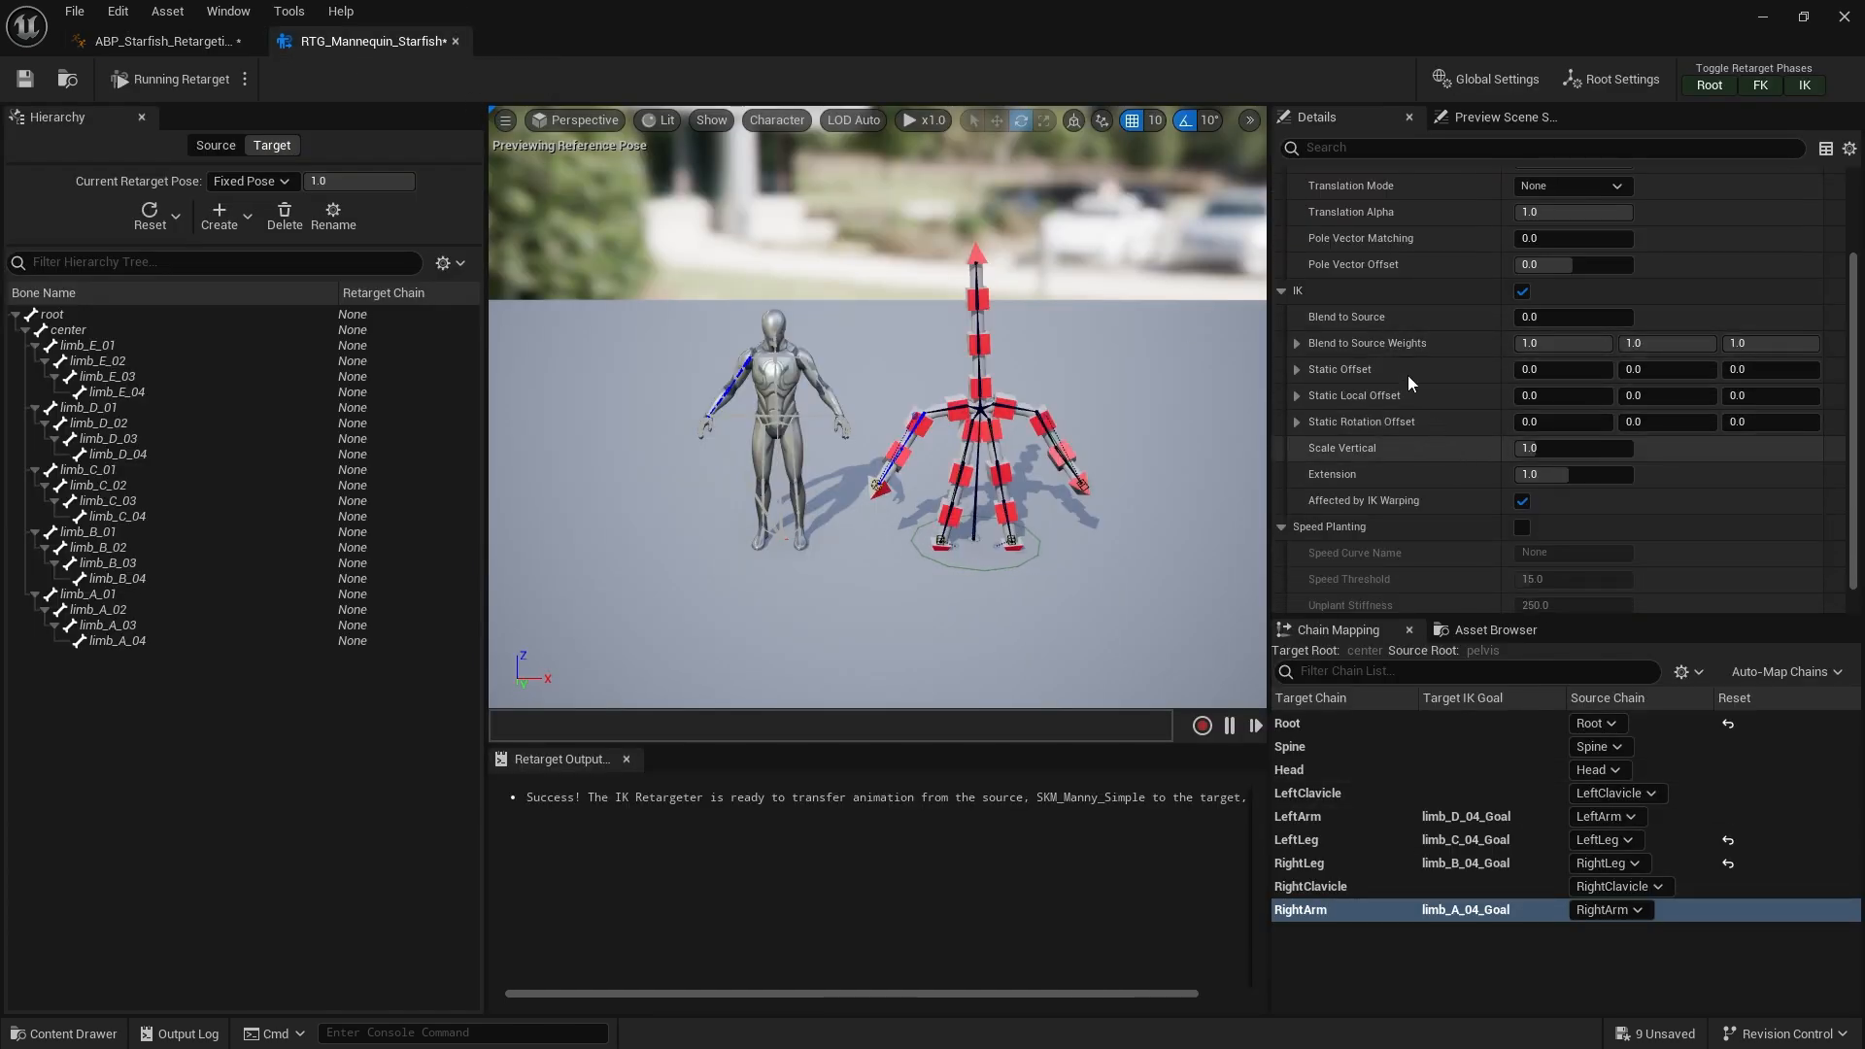
pyautogui.scroll(3, 1371, 440)
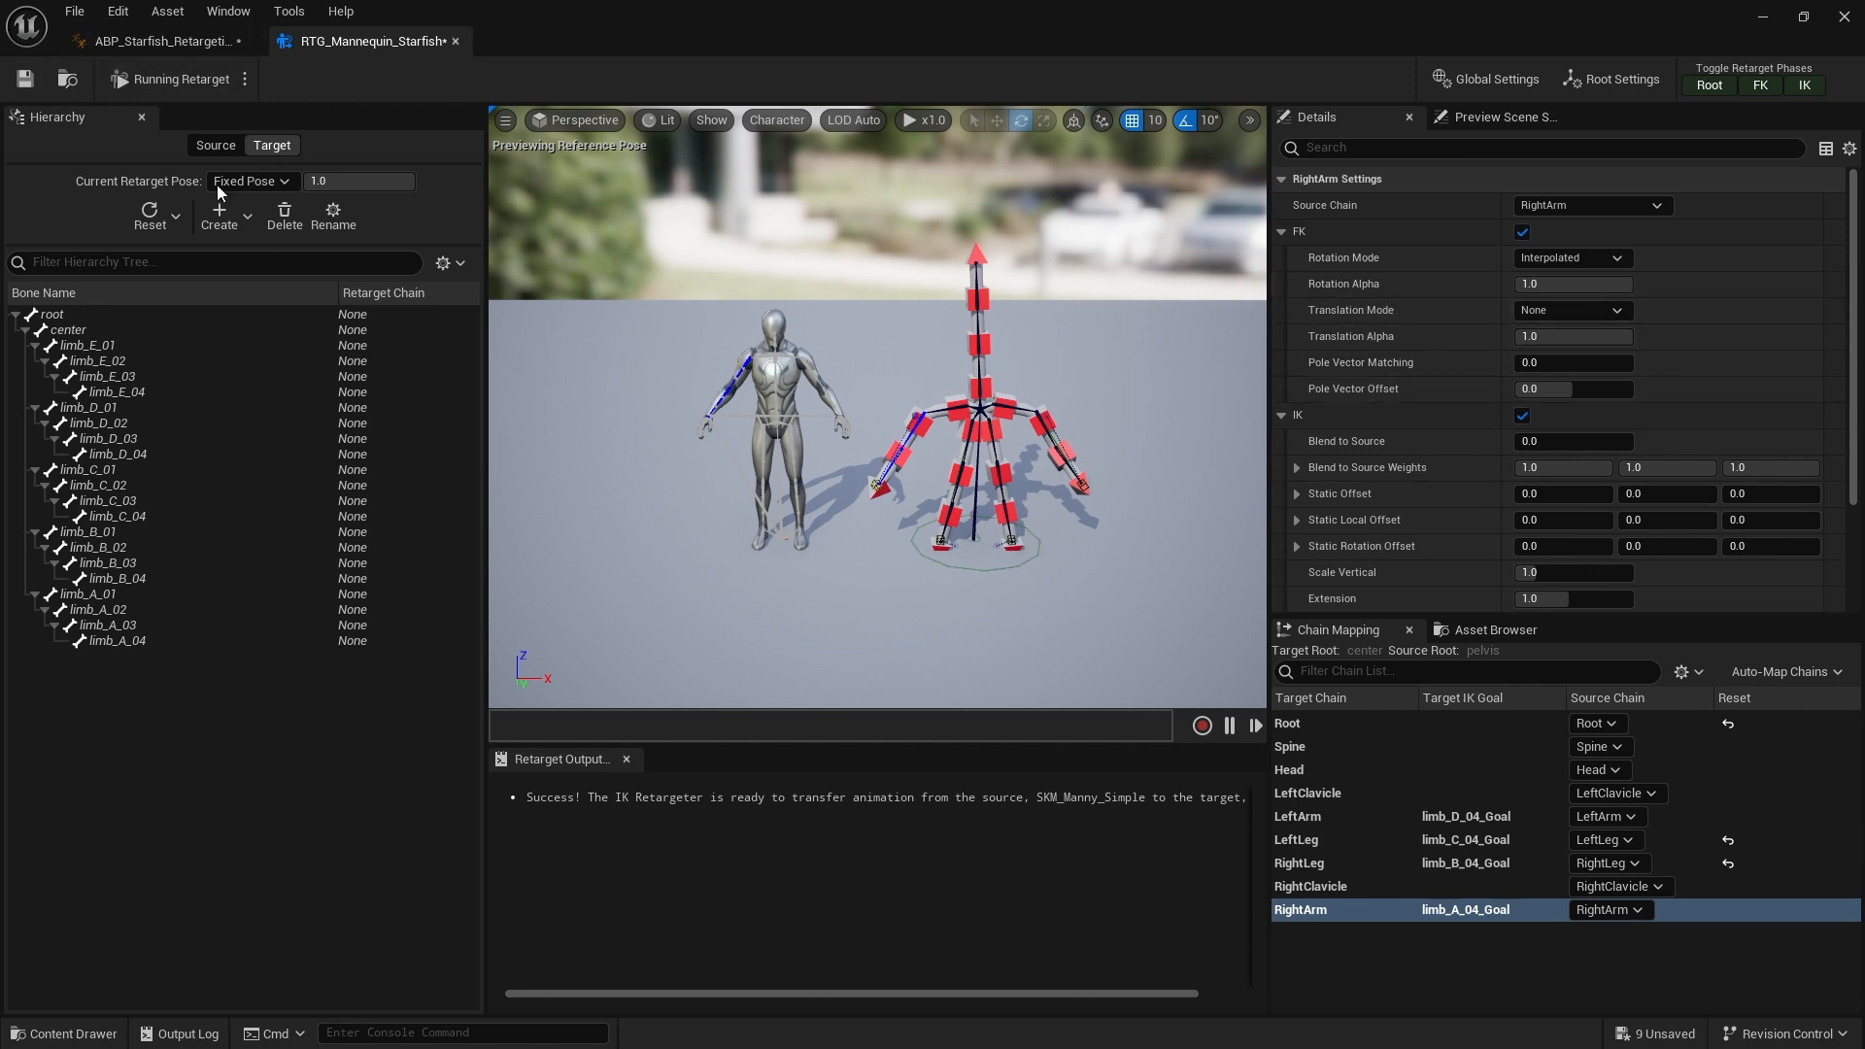
pyautogui.click(181, 43)
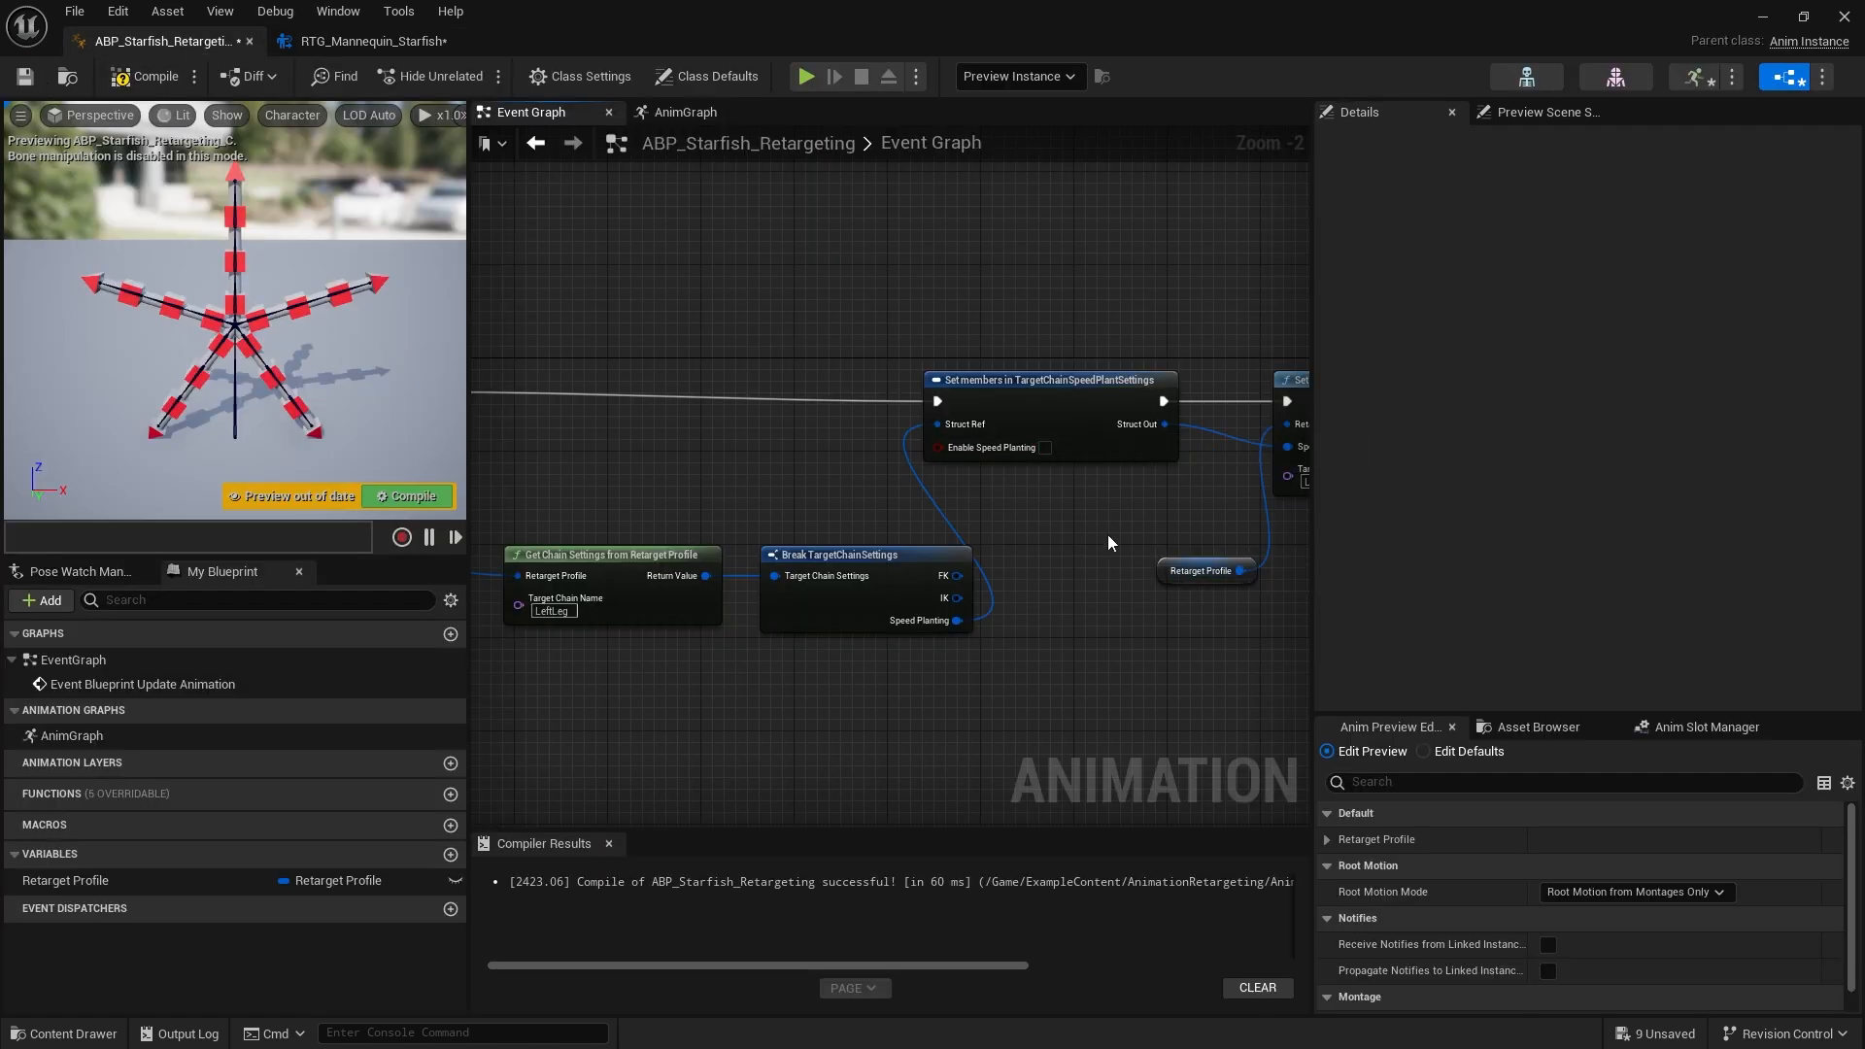
# Promote the Enable Speed Planting pin of the Set members node to a variable
pyautogui.moveTo(1110, 542); pyautogui.dragTo(896, 577, button='right')
pyautogui.scroll(-2, 895, 577)
pyautogui.scroll(3, 1023, 691)
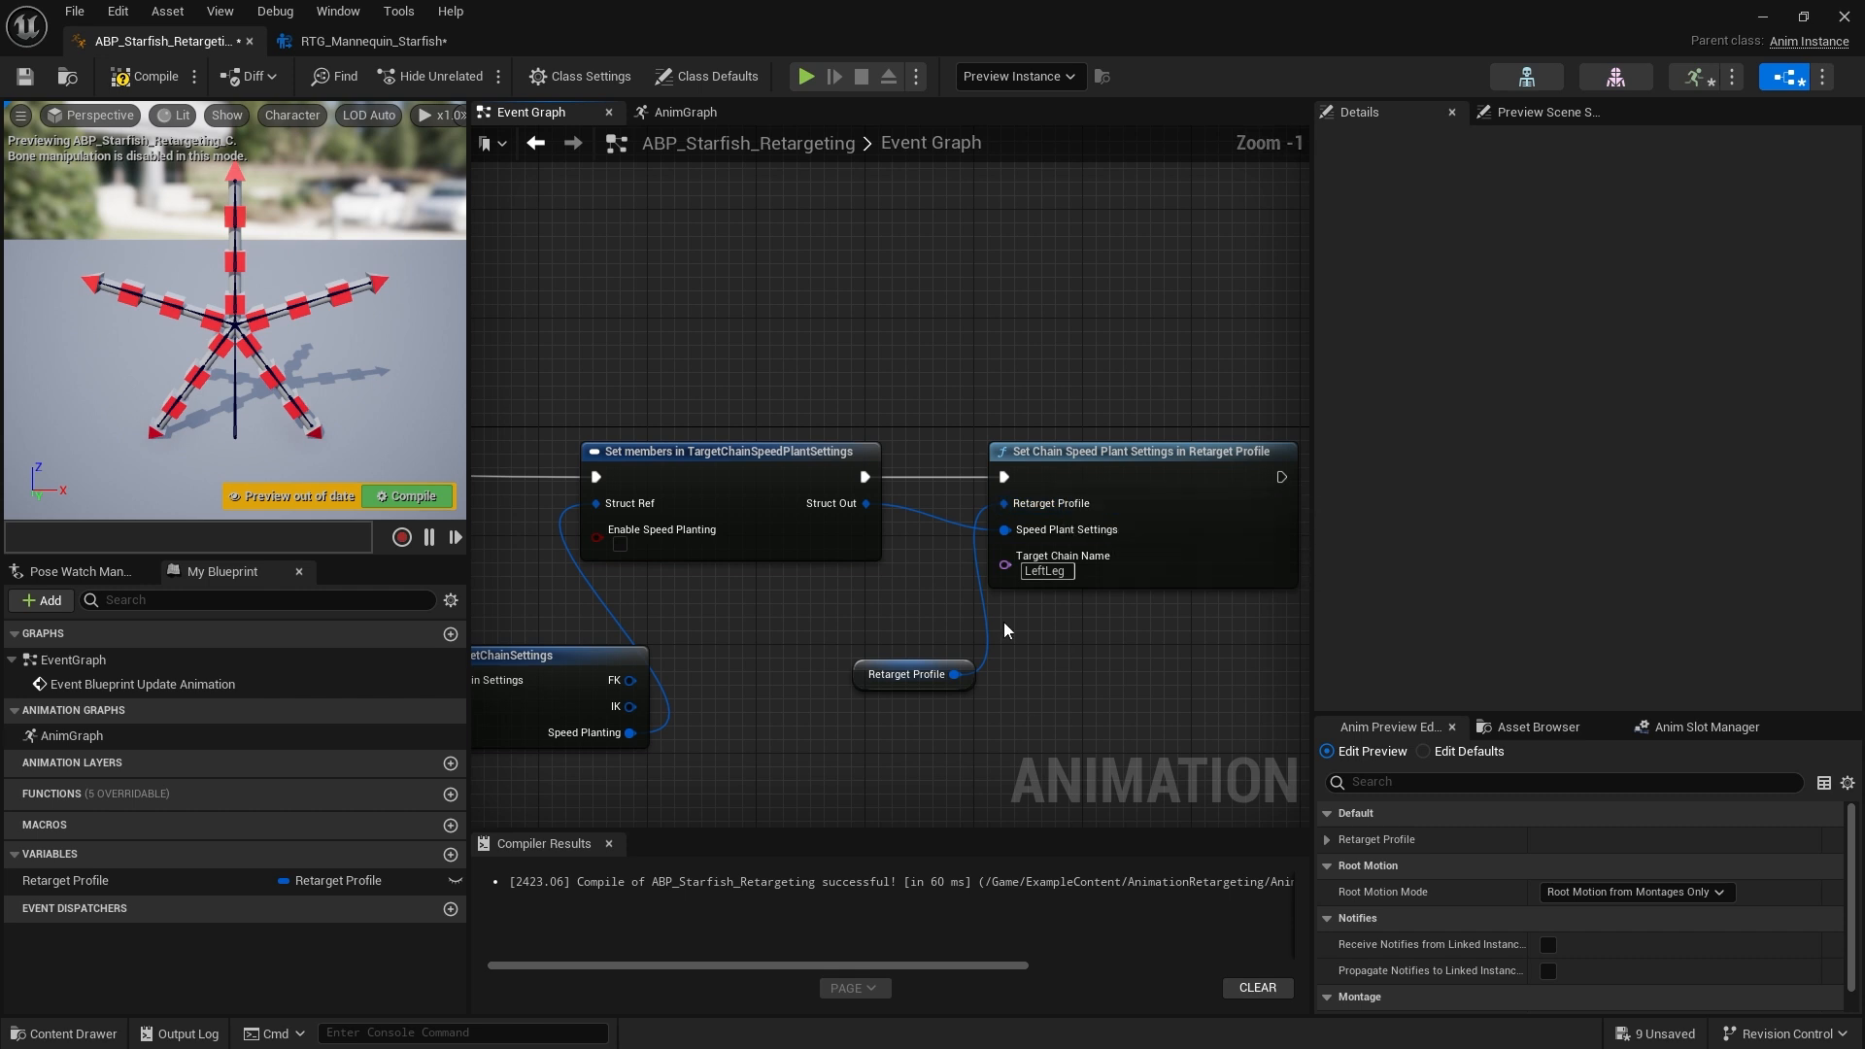
pyautogui.moveTo(837, 606); pyautogui.dragTo(1152, 624, button='right')
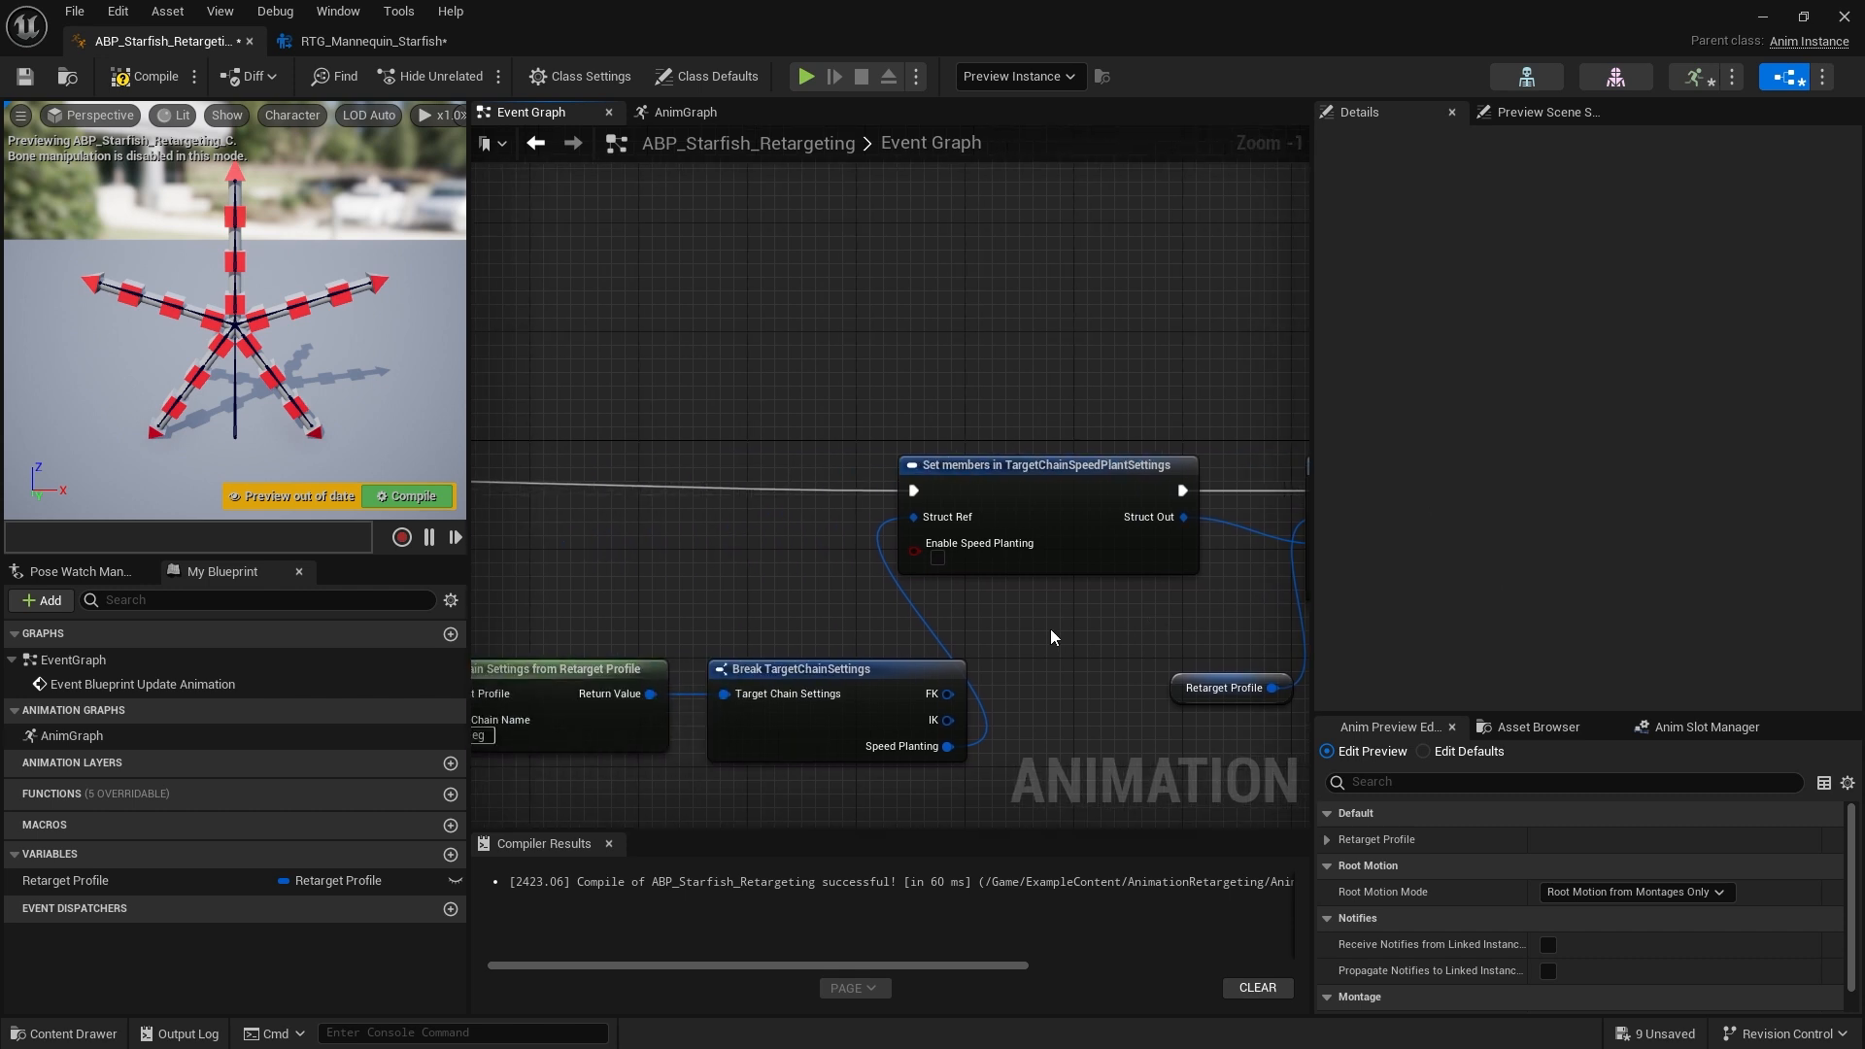
pyautogui.scroll(-3, 1050, 628)
pyautogui.moveTo(526, 437); pyautogui.dragTo(701, 429, button='right')
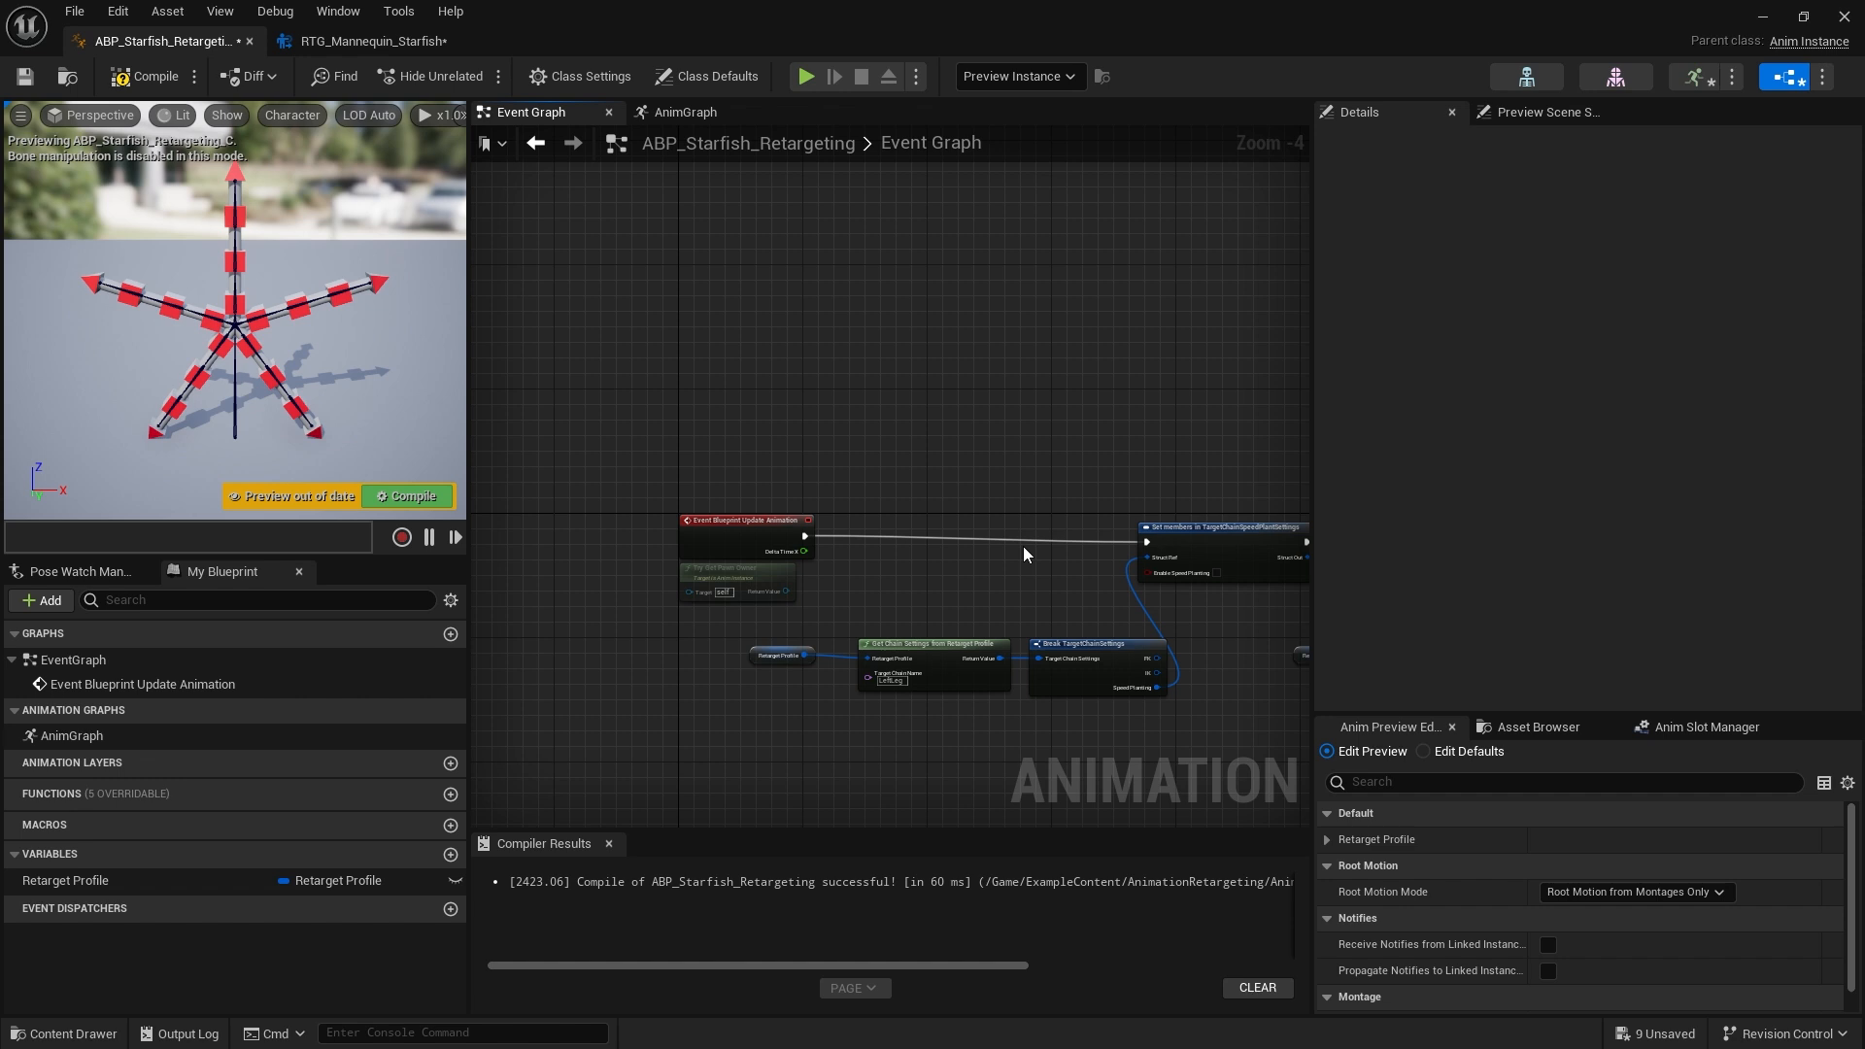
pyautogui.moveTo(950, 618); pyautogui.dragTo(660, 582, button='right')
pyautogui.scroll(2, 843, 552)
pyautogui.scroll(2, 843, 552)
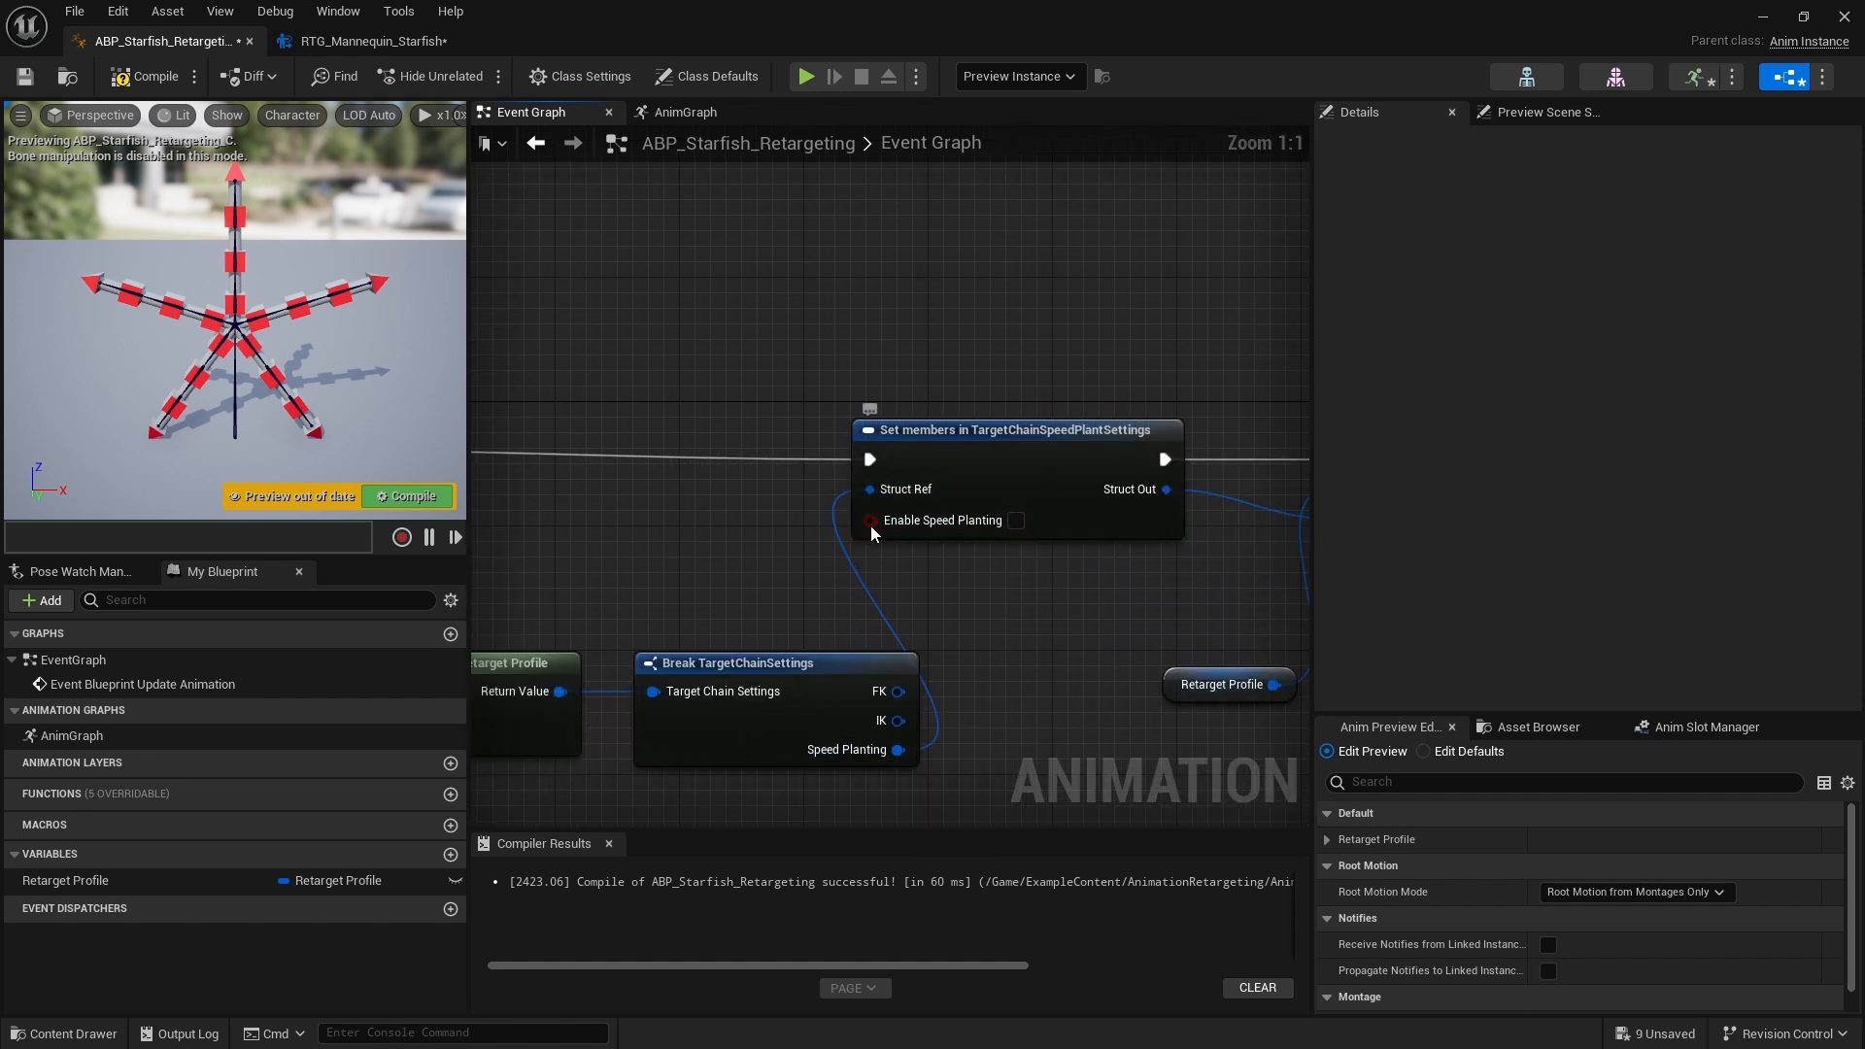
pyautogui.rightClick(872, 524)
pyautogui.click(917, 566)
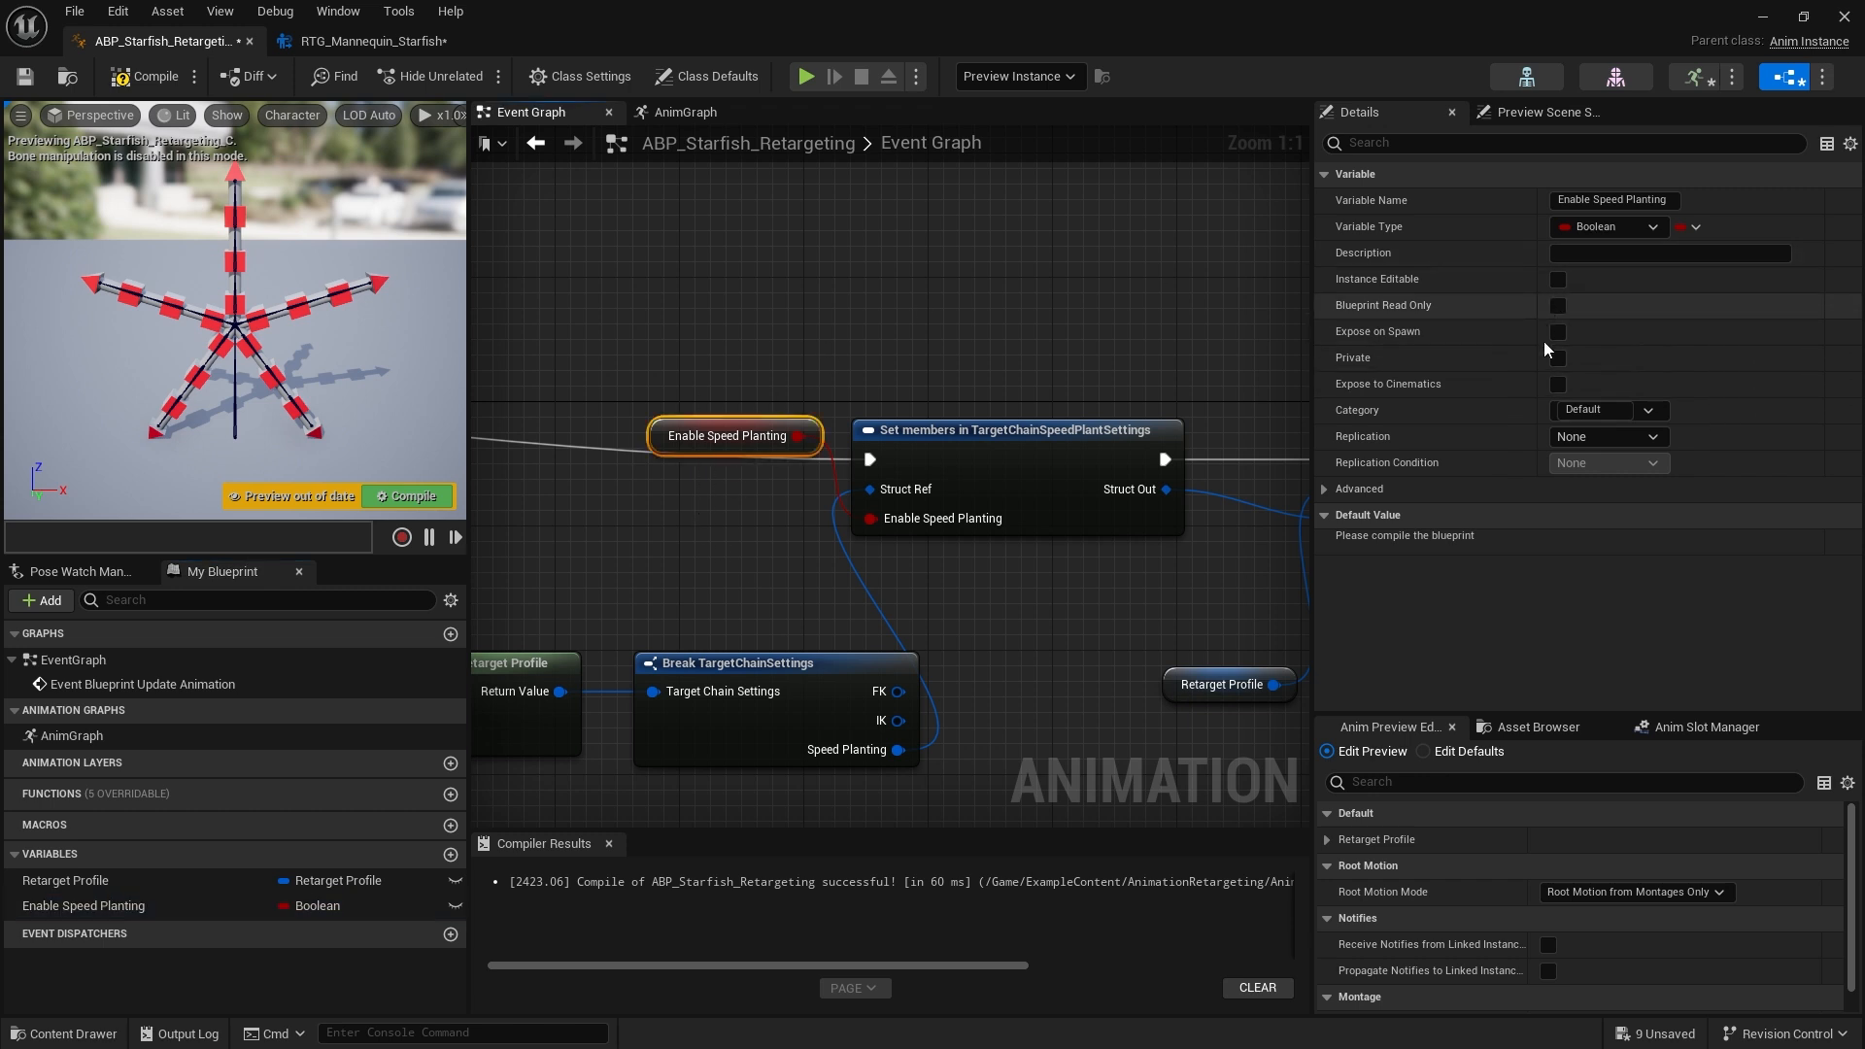
# Enable Expose to Cinematics on the Enable Speed Planting variable and compile the blueprint
pyautogui.click(1556, 383)
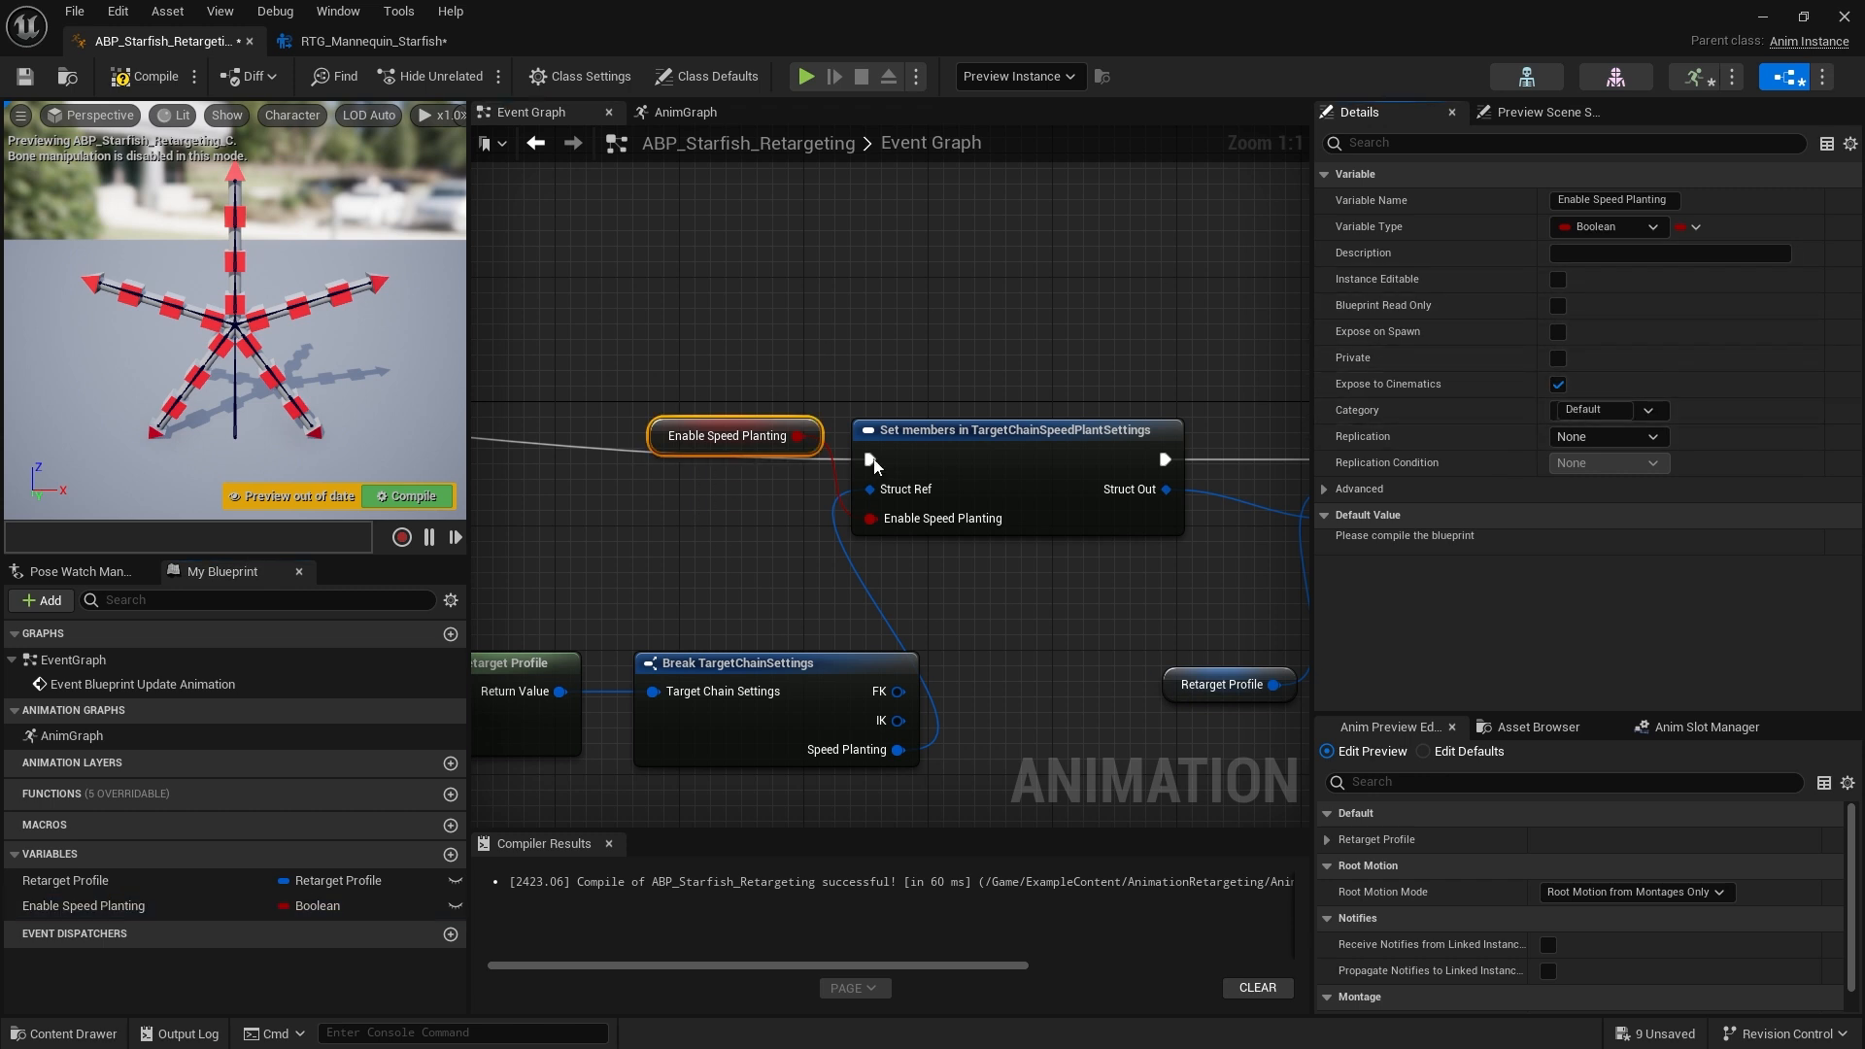
pyautogui.click(412, 496)
pyautogui.scroll(-5, 837, 435)
pyautogui.scroll(4, 837, 435)
pyautogui.keyDown('alt'); pyautogui.click(1045, 437); pyautogui.keyUp('alt')
pyautogui.click(144, 76)
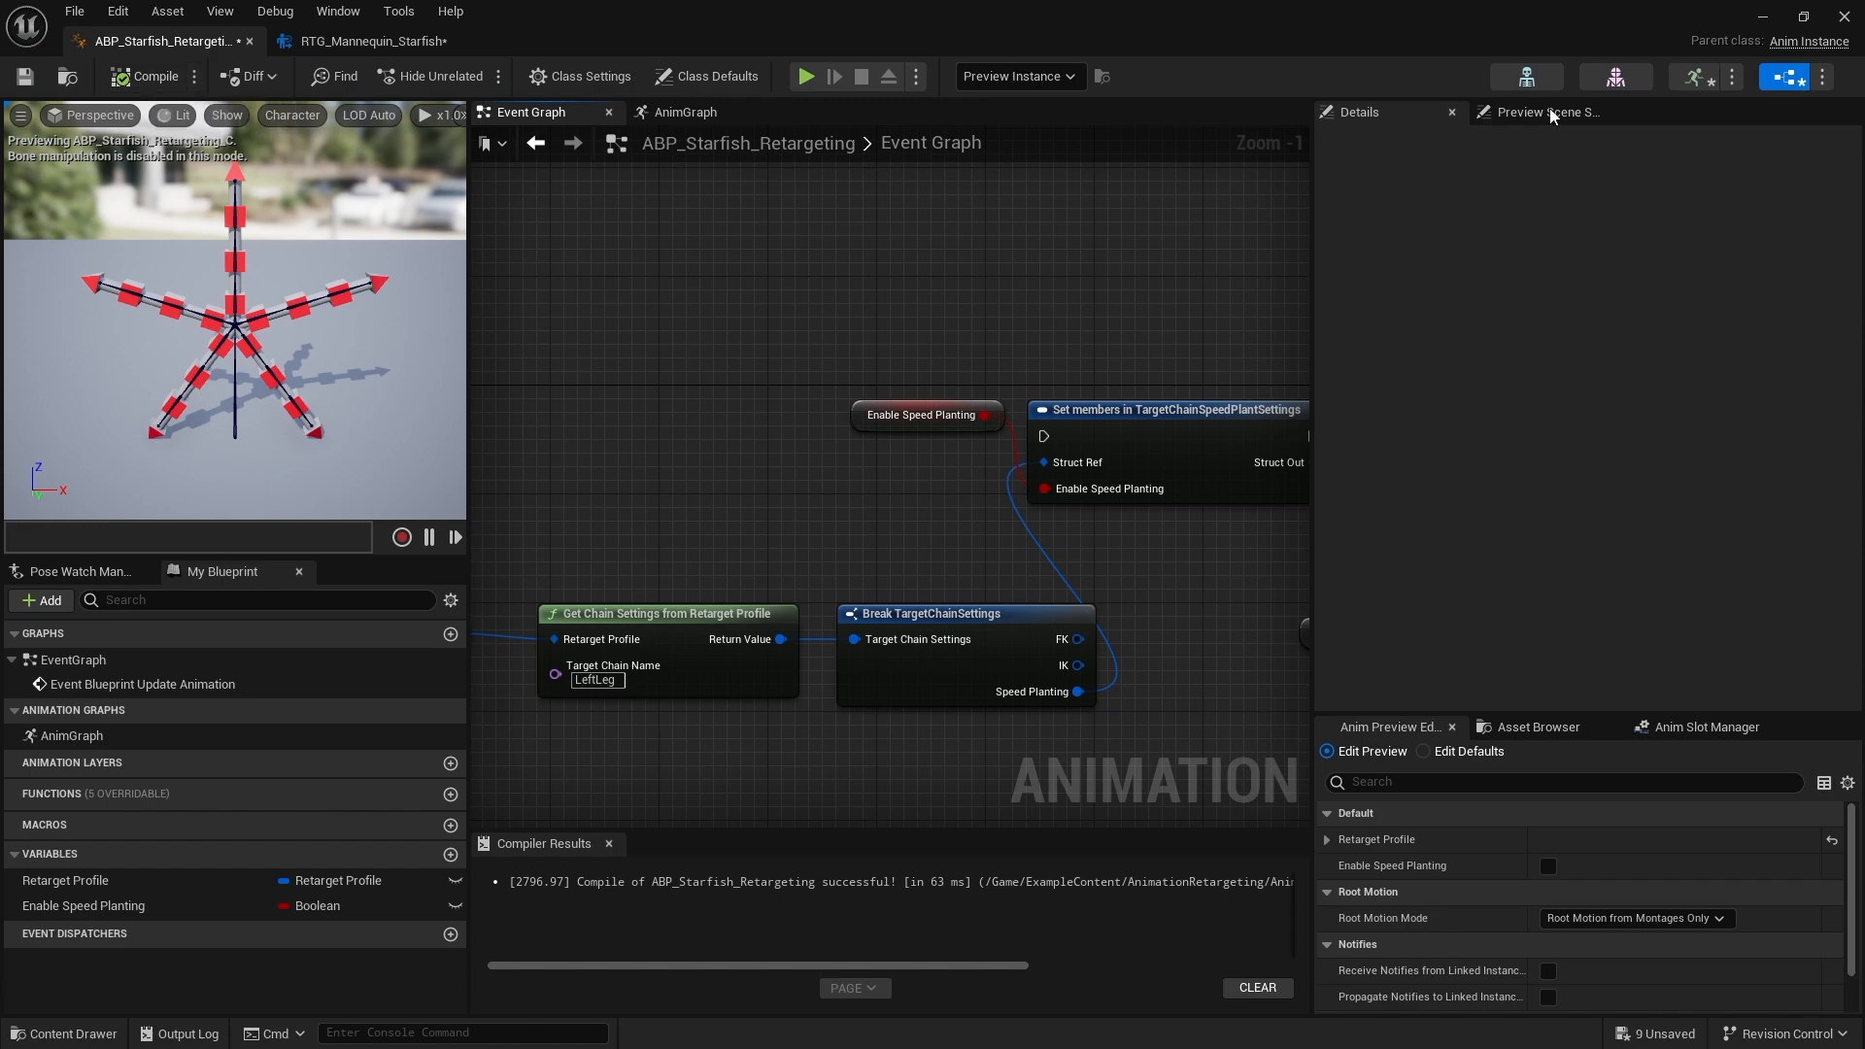
# Start Play in Editor for the level and walk past the retargeting example displays
pyautogui.click(1842, 17)
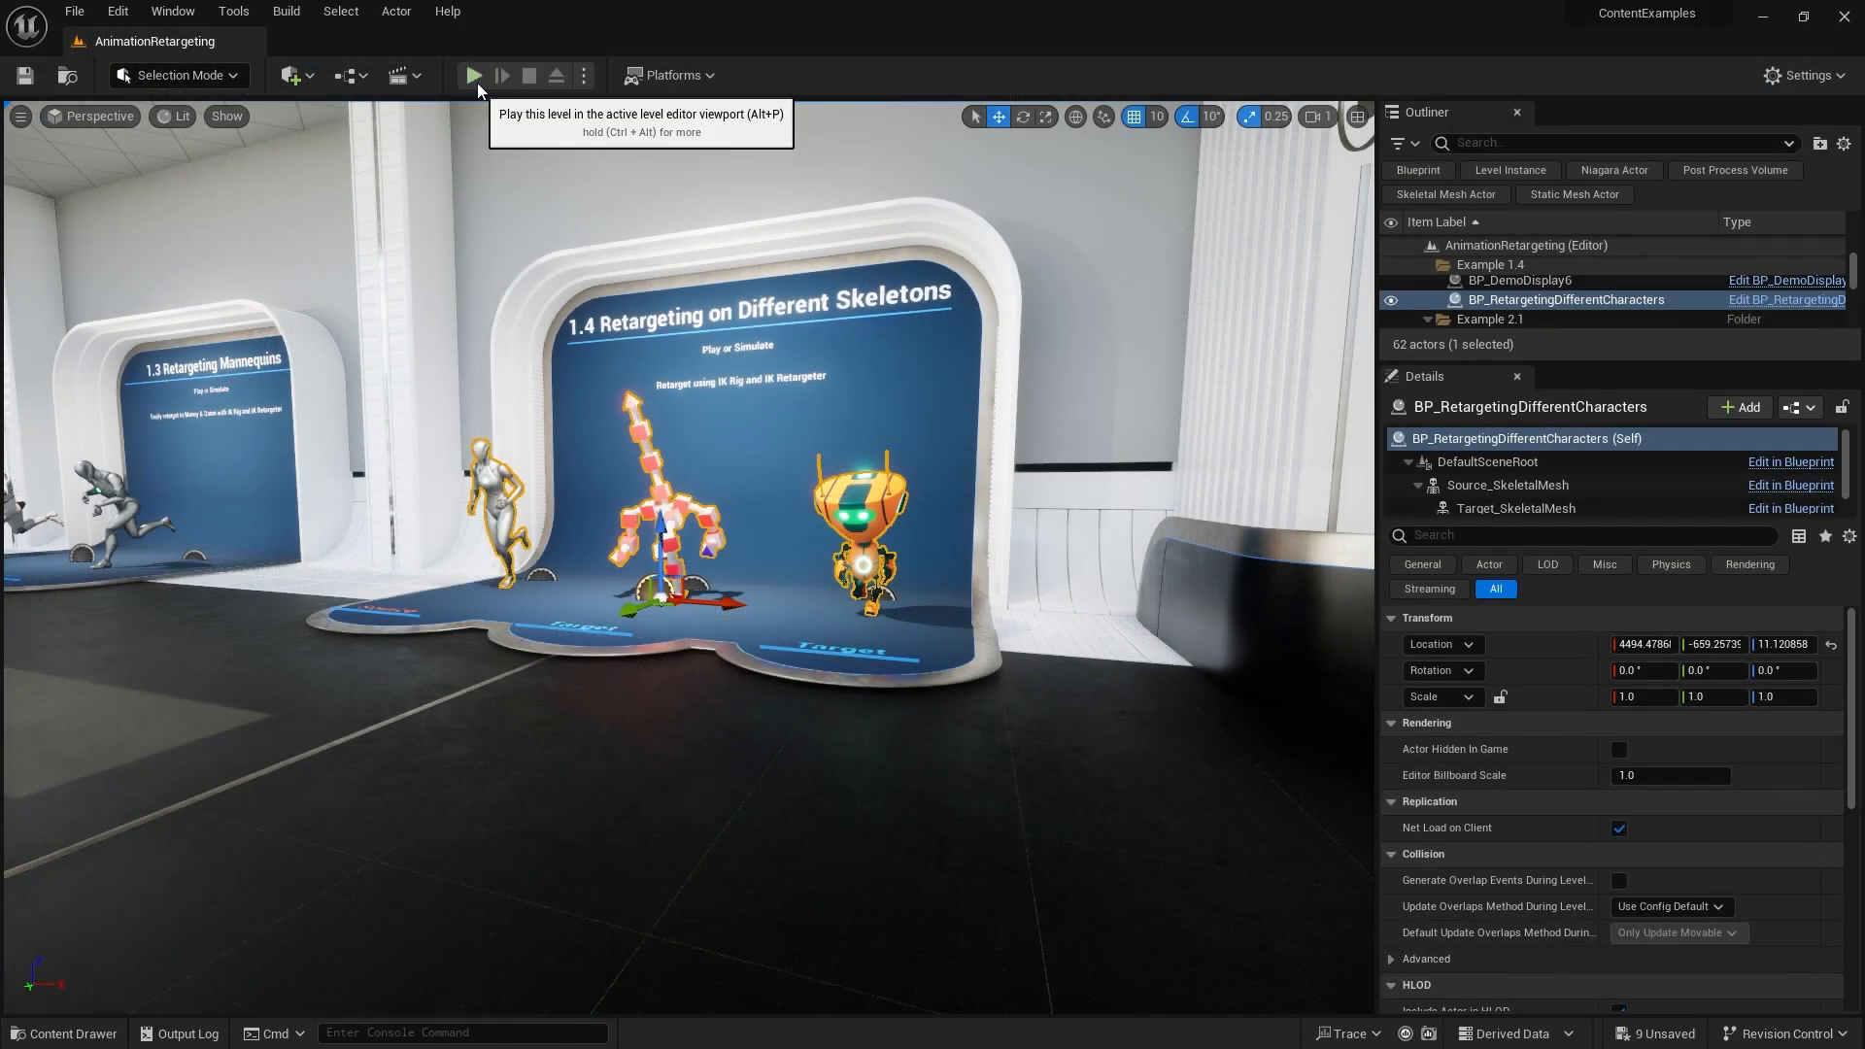
pyautogui.hotkey('alt', 'p')
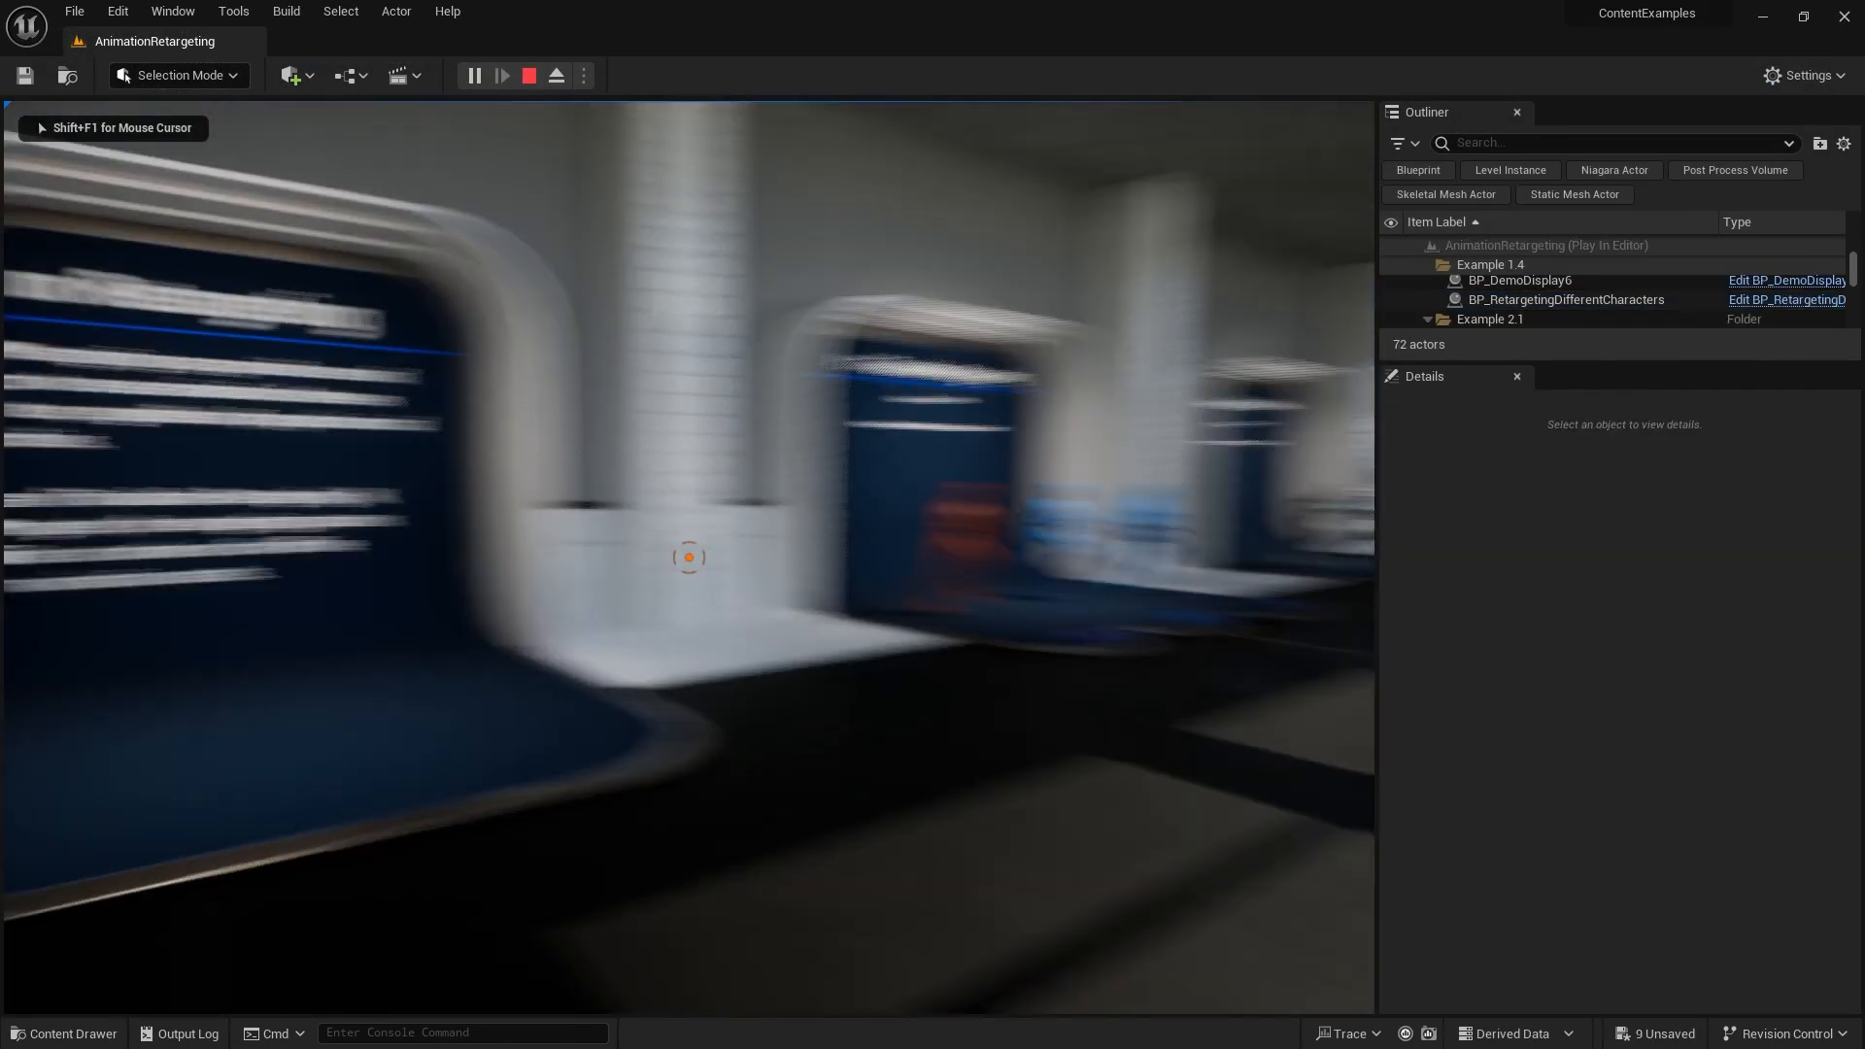
pyautogui.press('w')
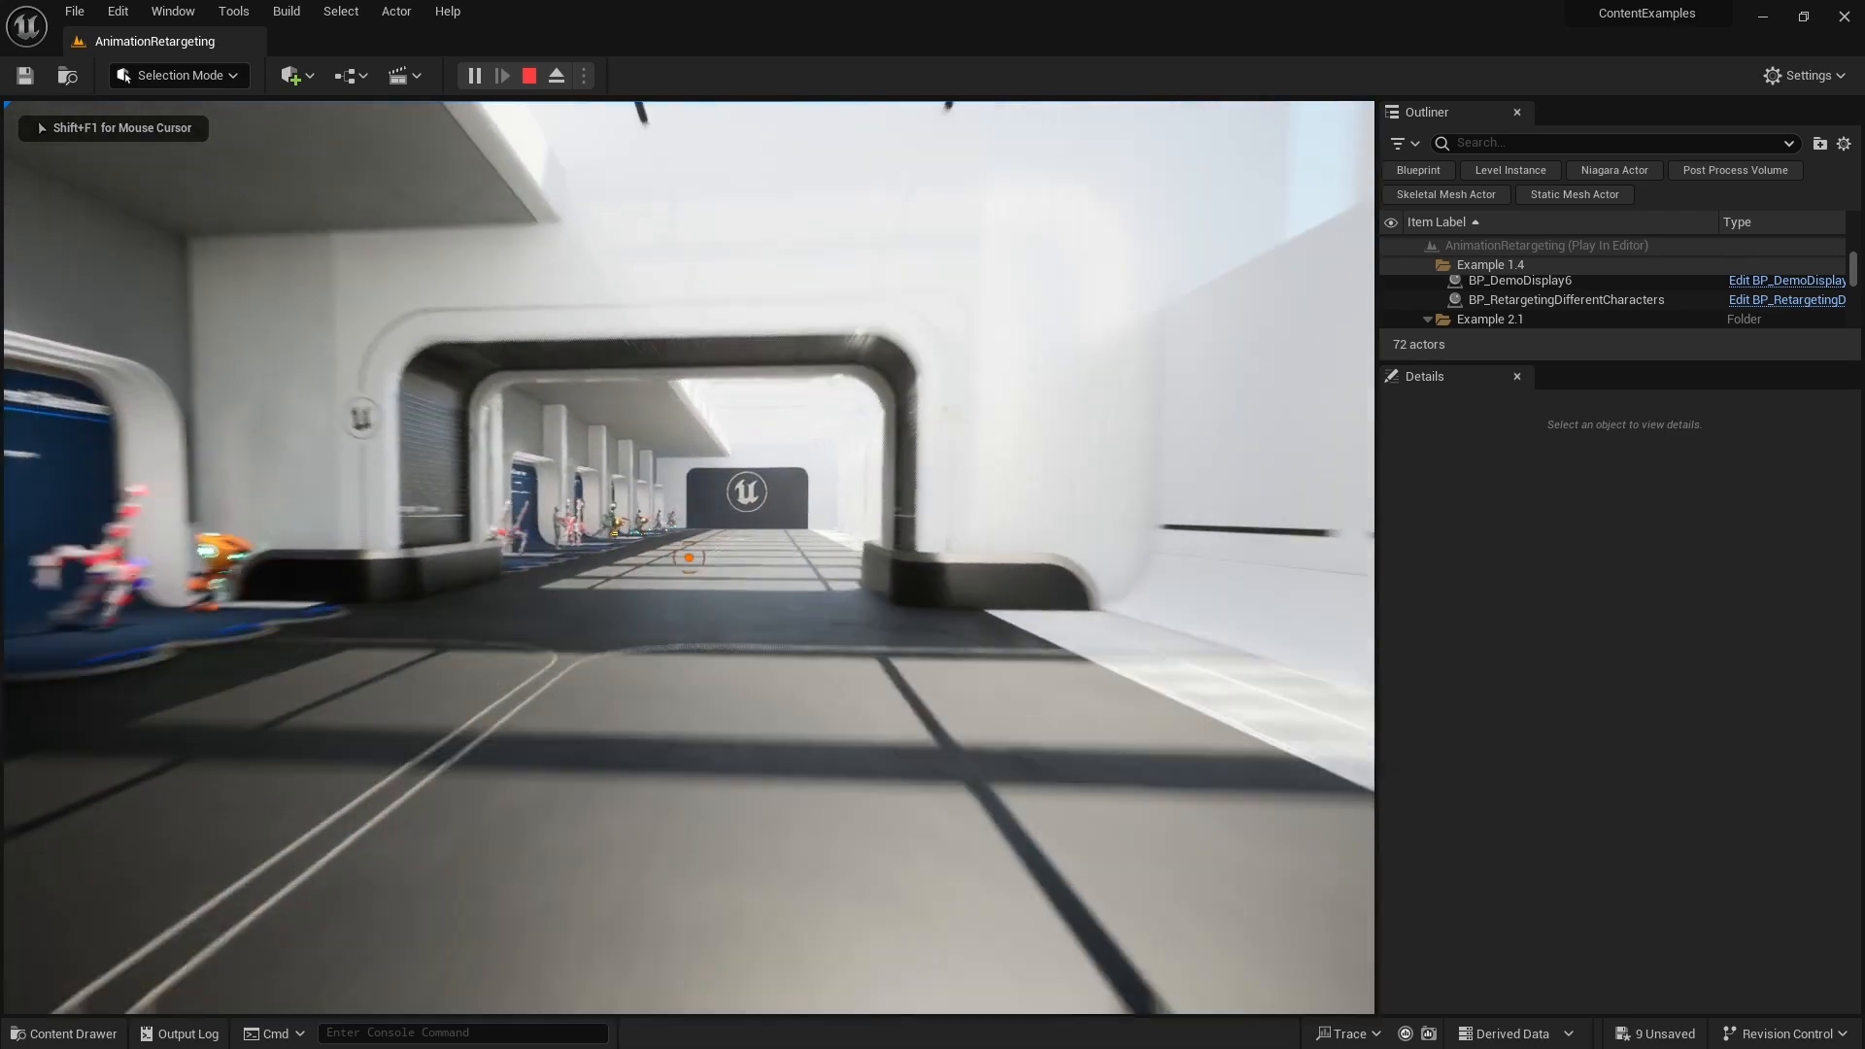
pyautogui.press('w')
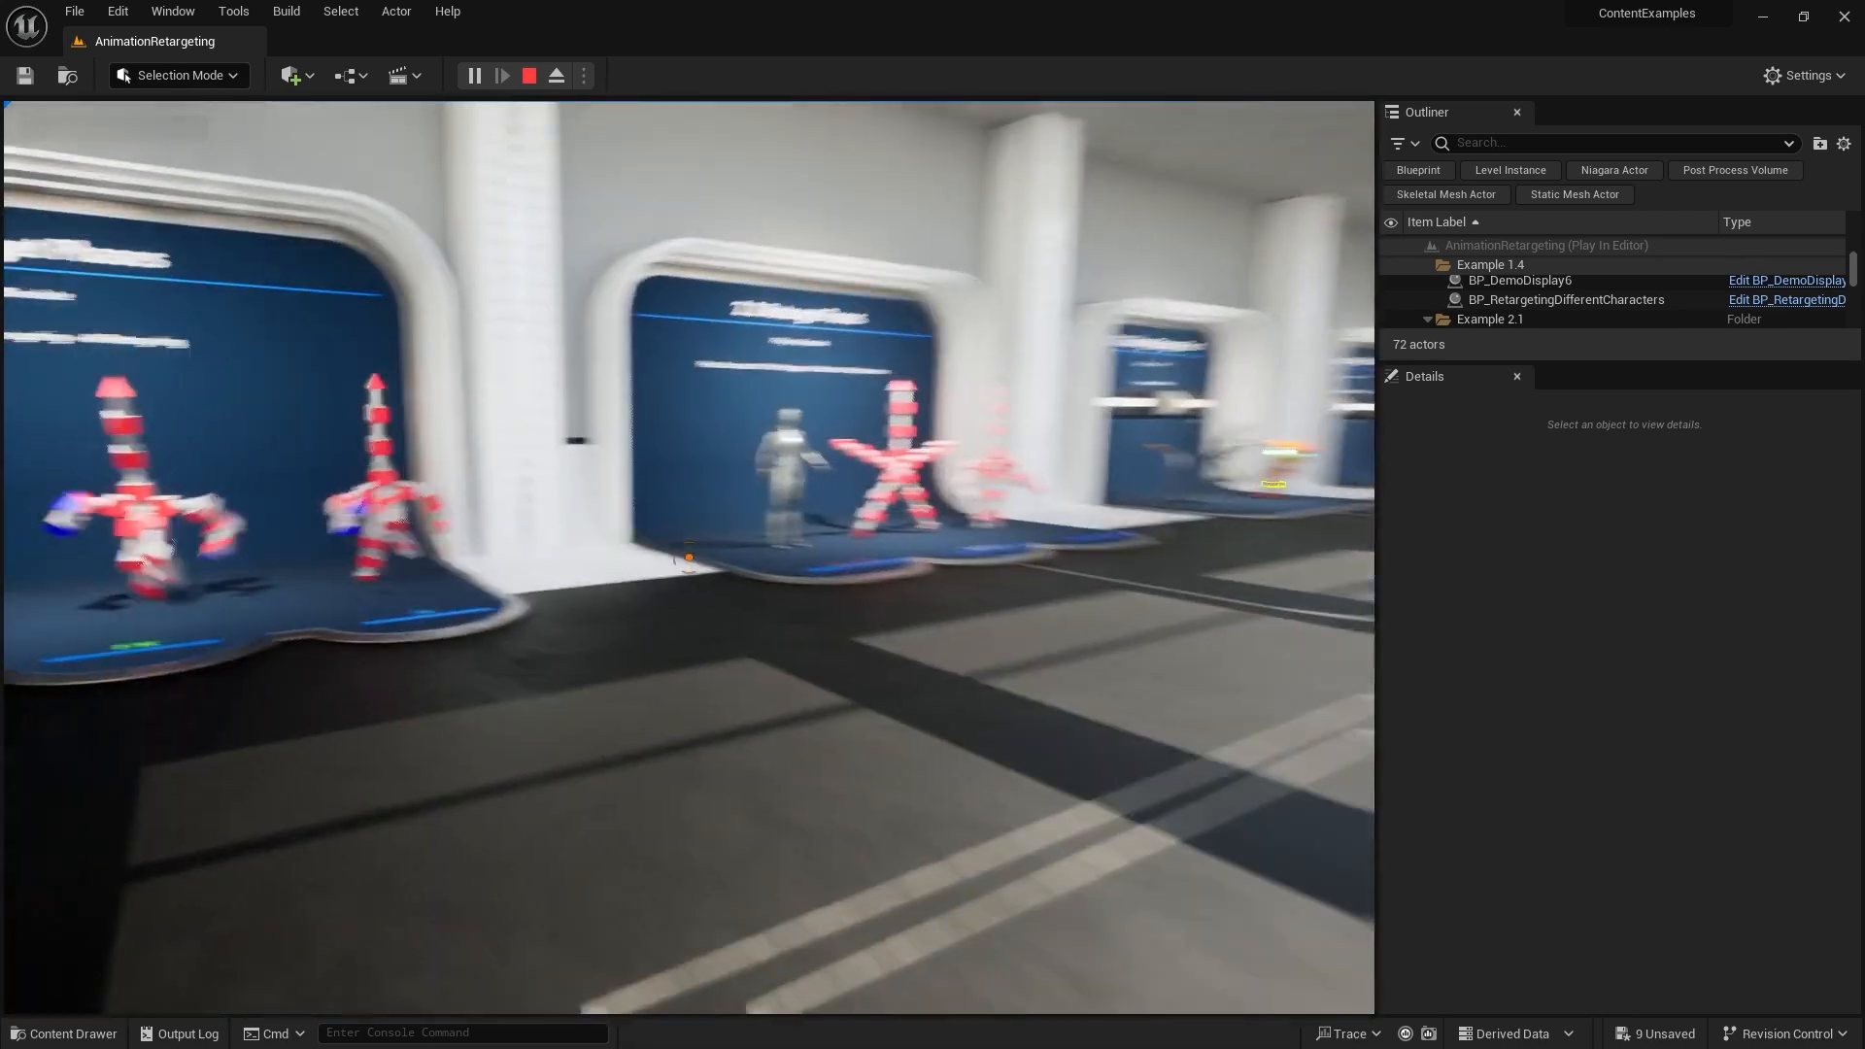
pyautogui.press('w')
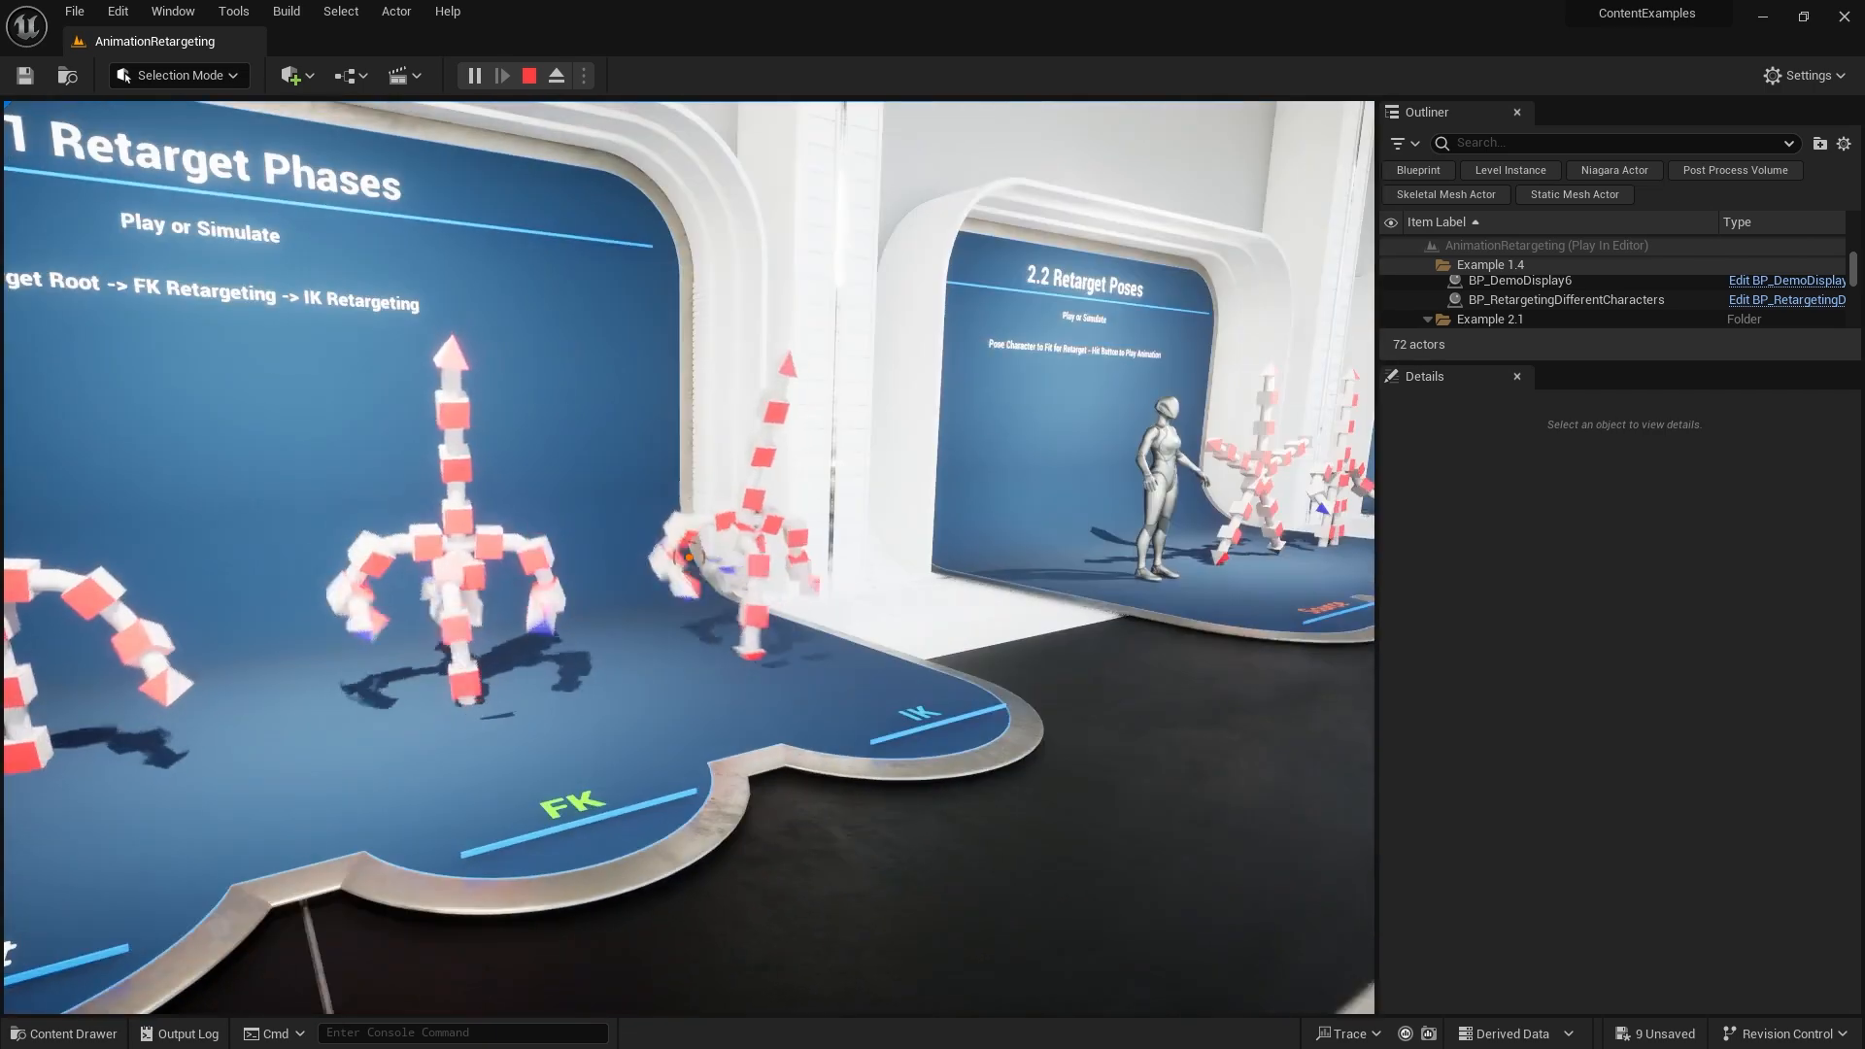
pyautogui.press('s')
pyautogui.press('w')
pyautogui.press('d')
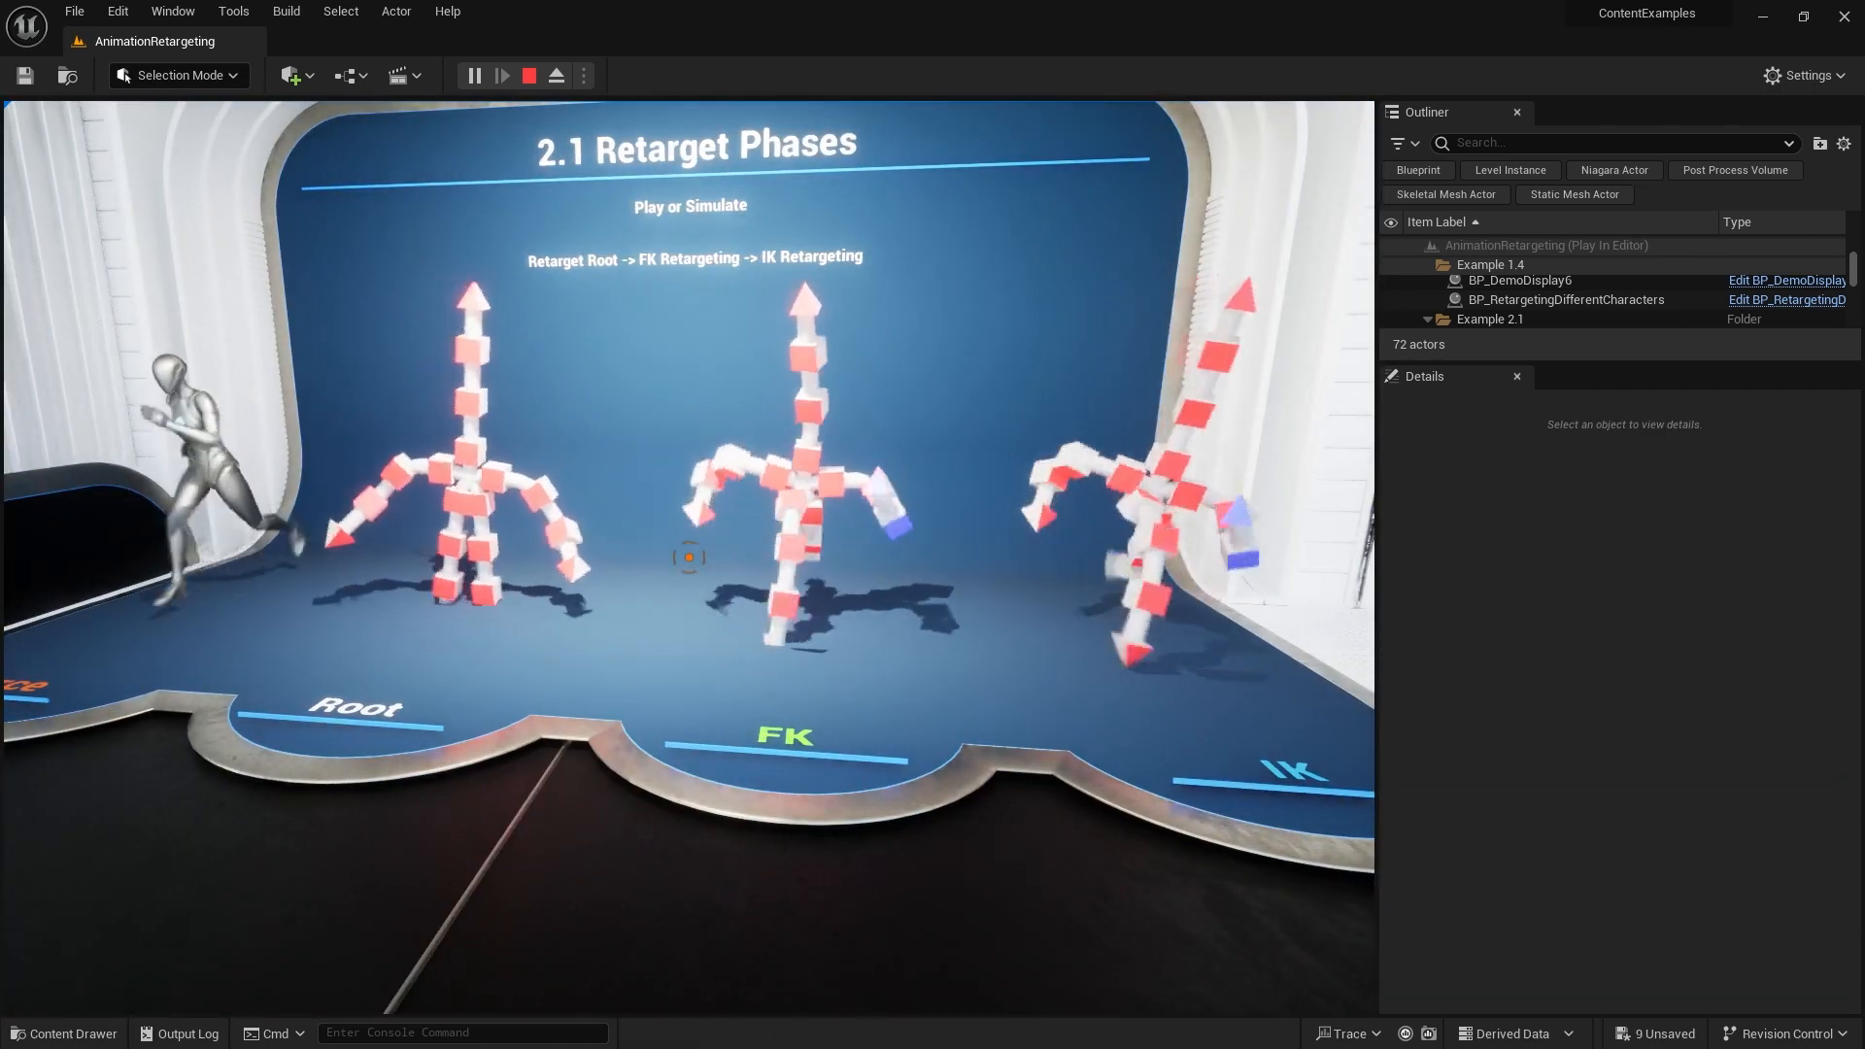
pyautogui.press('w')
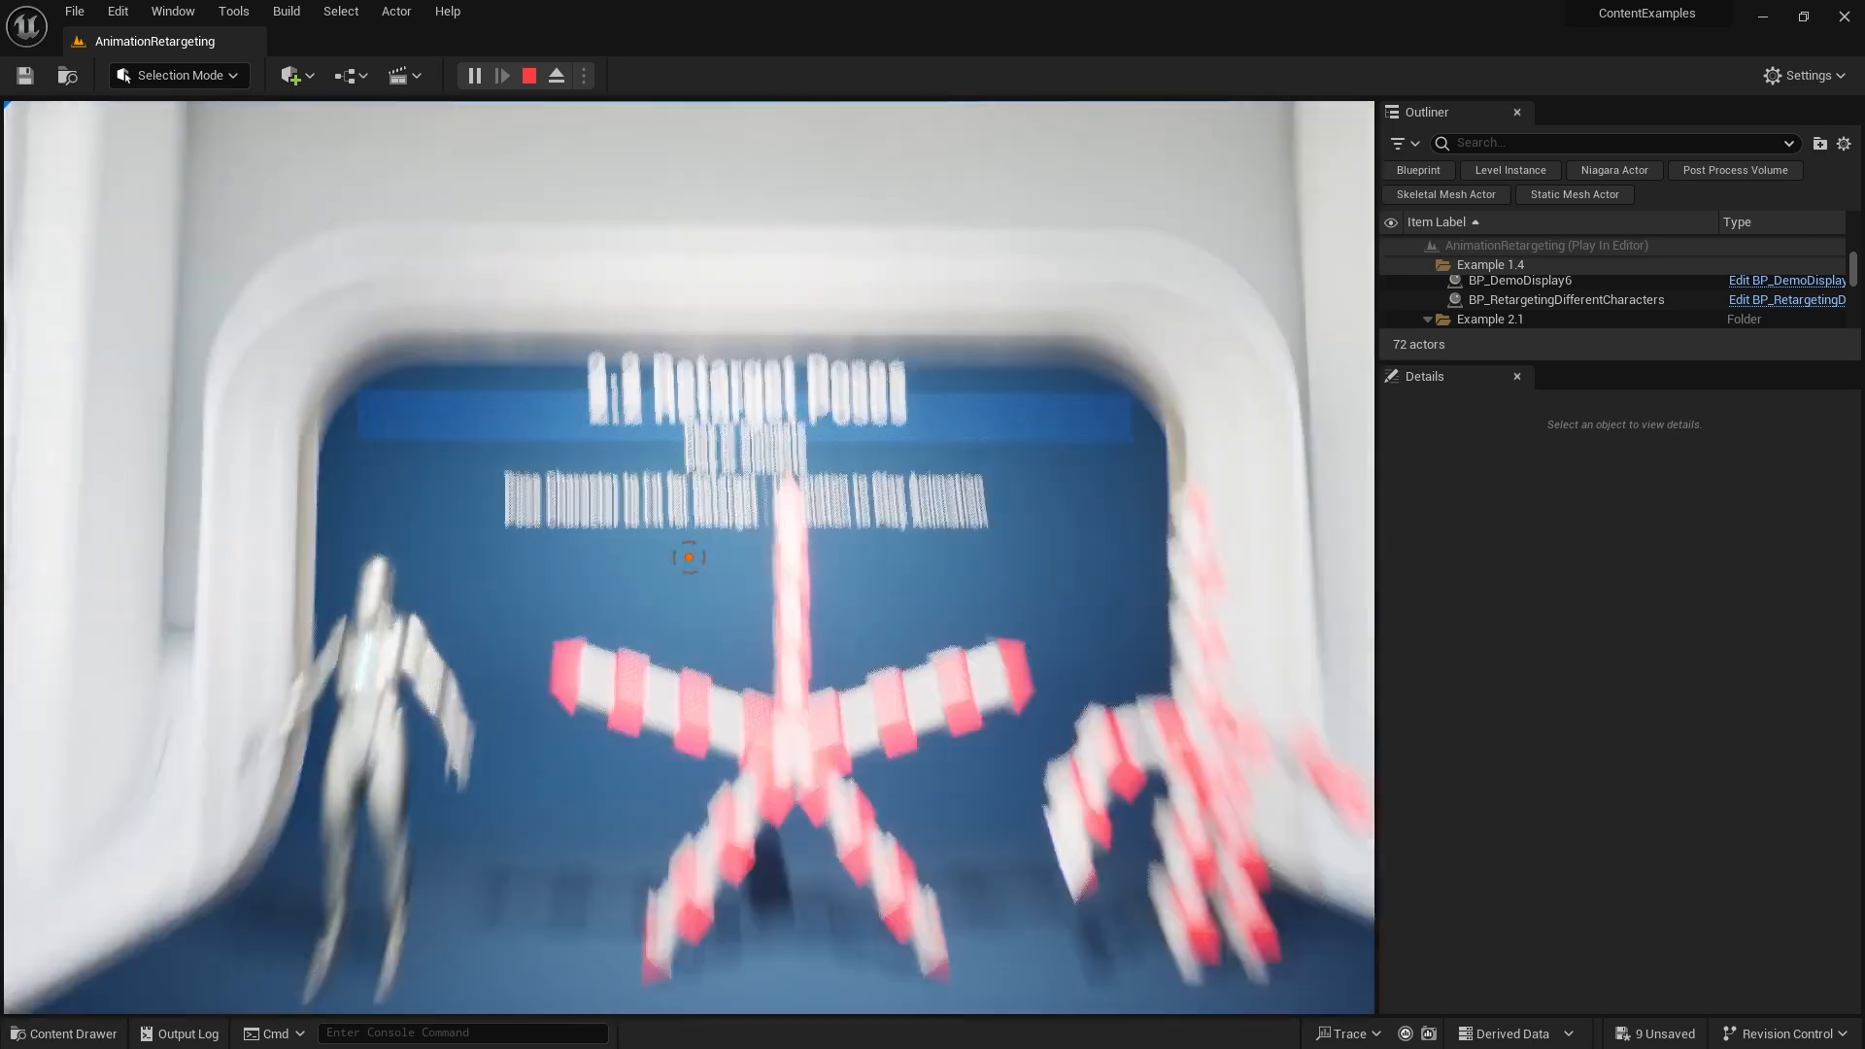
pyautogui.press('s')
pyautogui.press('w')
pyautogui.press('e')
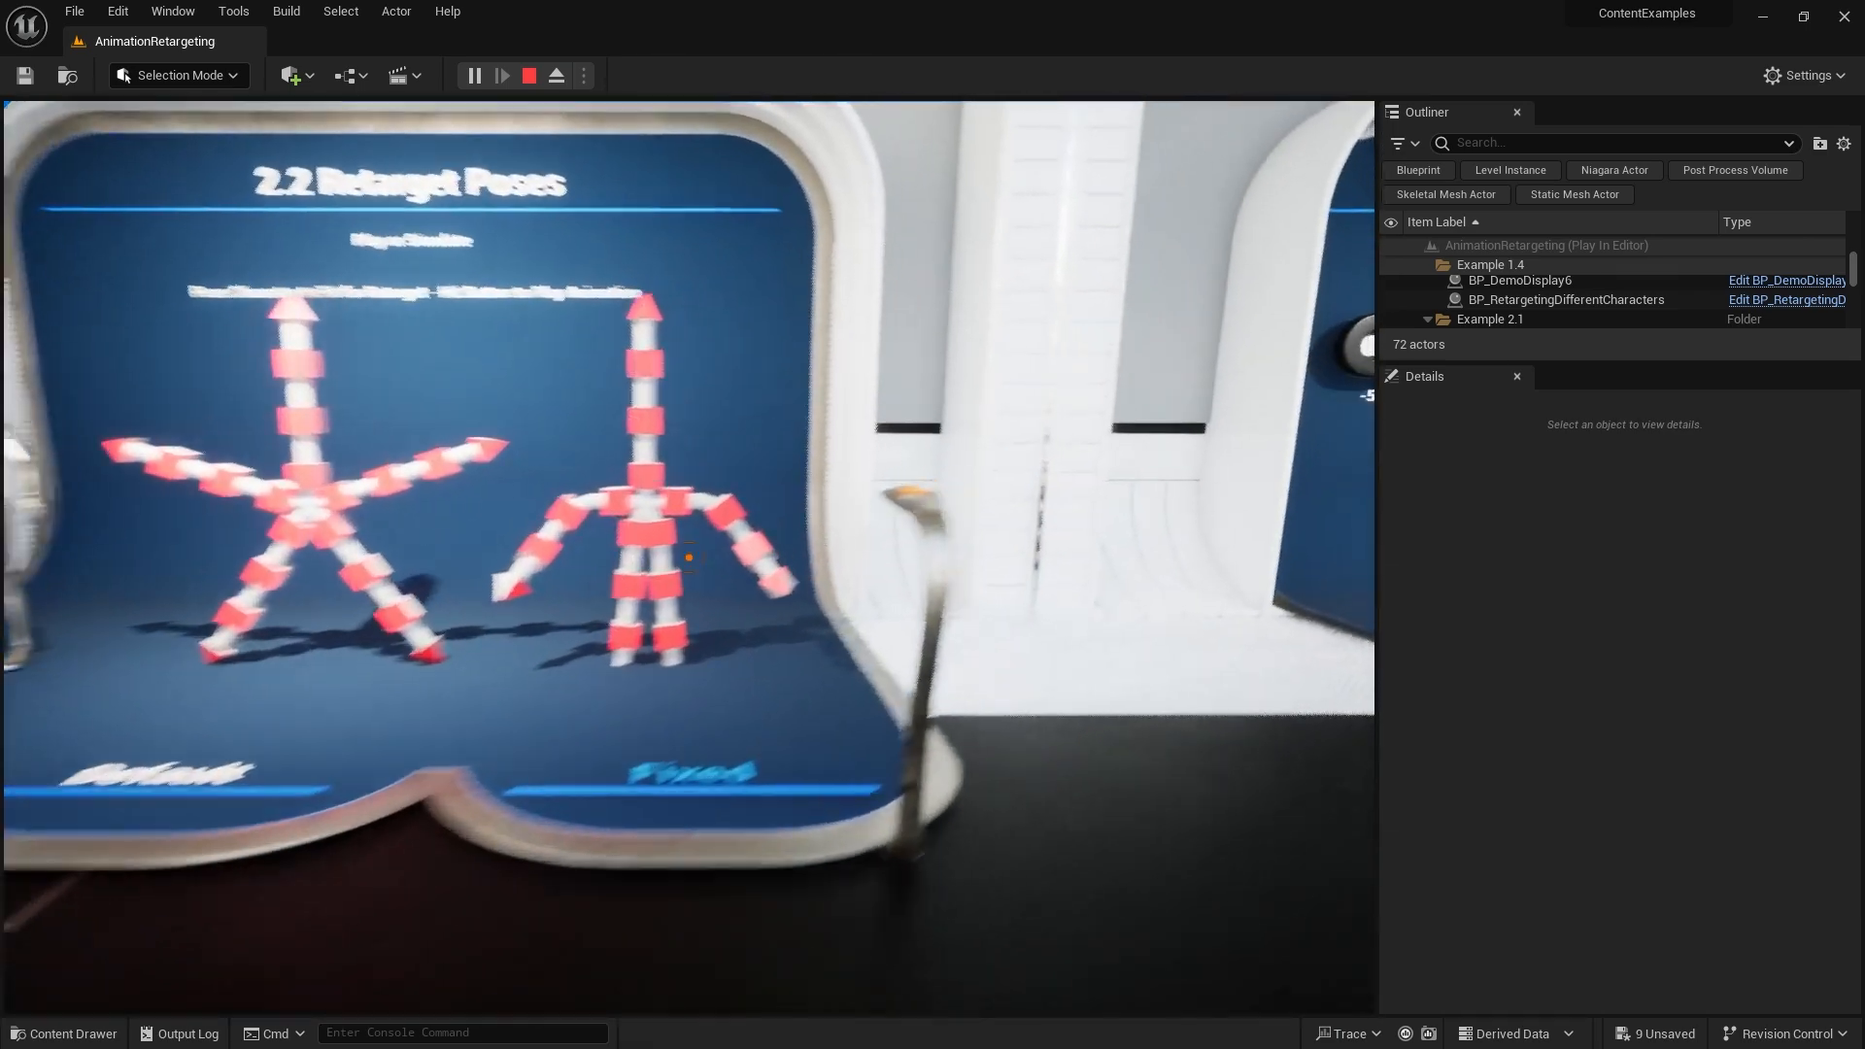
pyautogui.press('s')
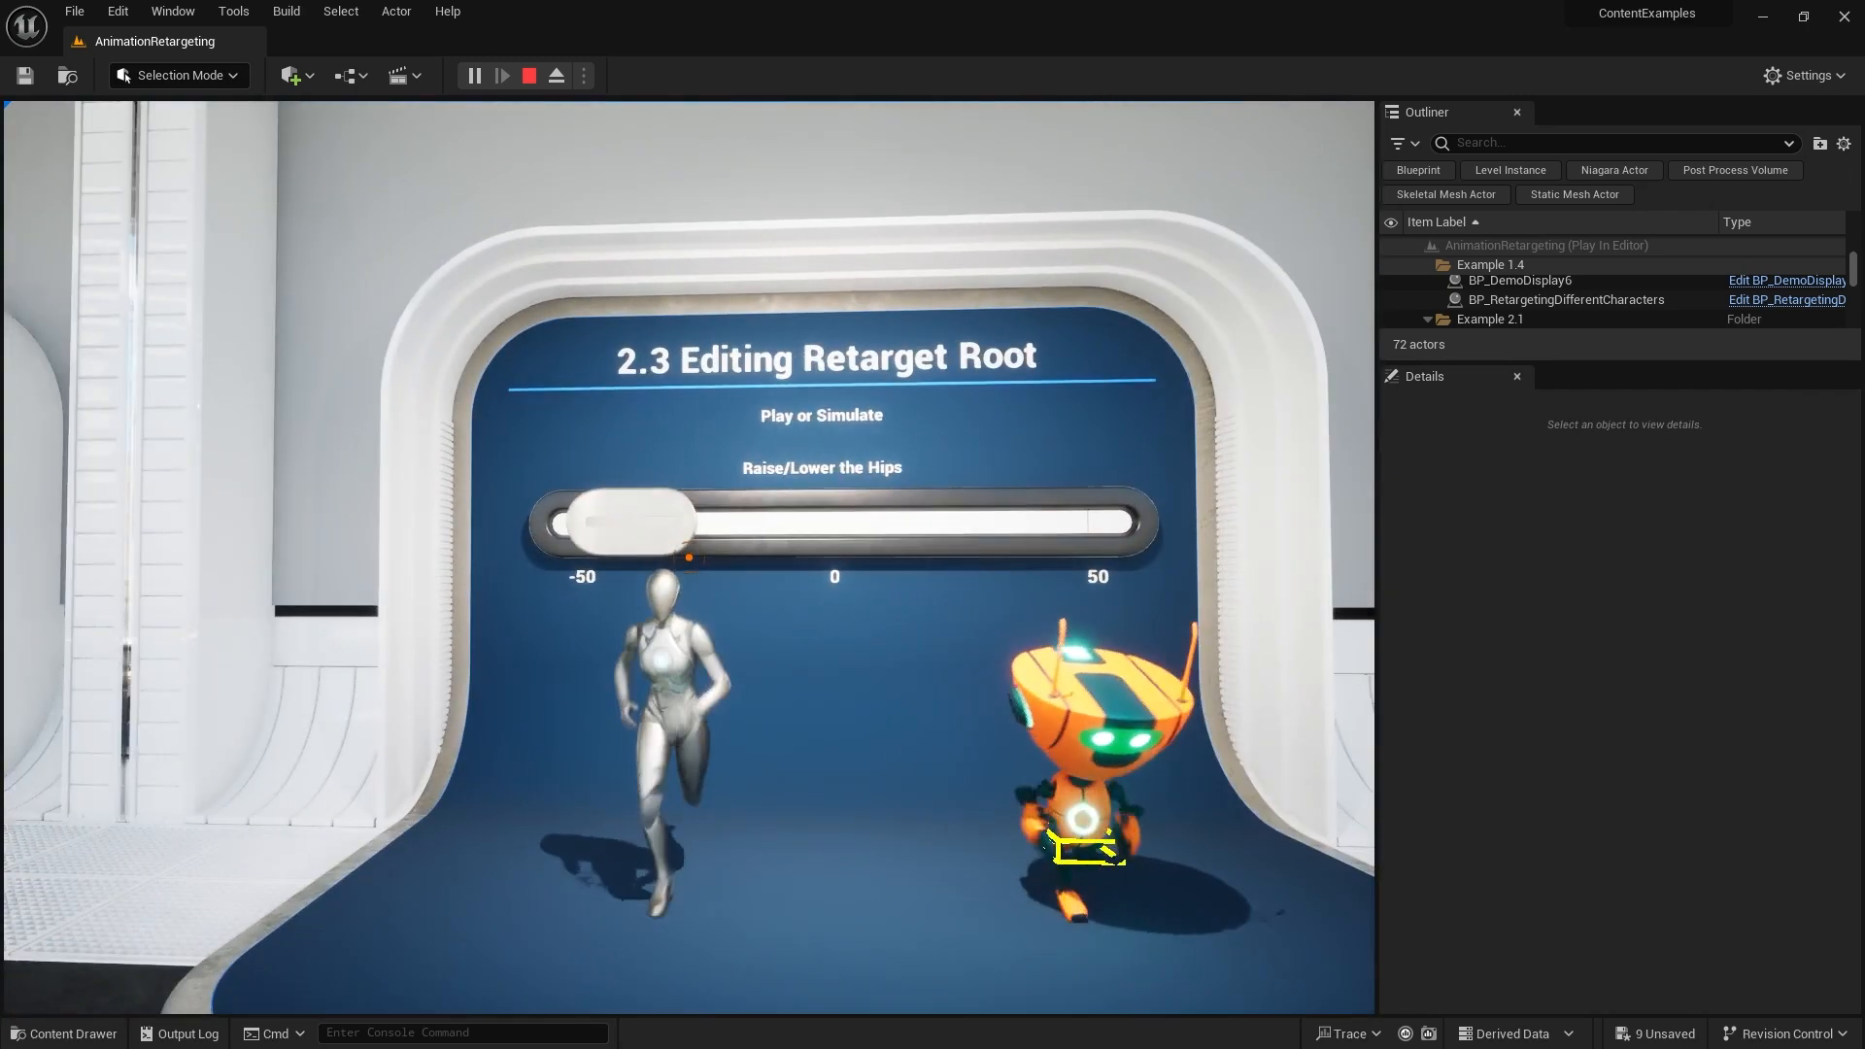
# Walk on to the 2.5 Adjusting Strides display, watching the characters, and release the mouse cursor
pyautogui.press('w')
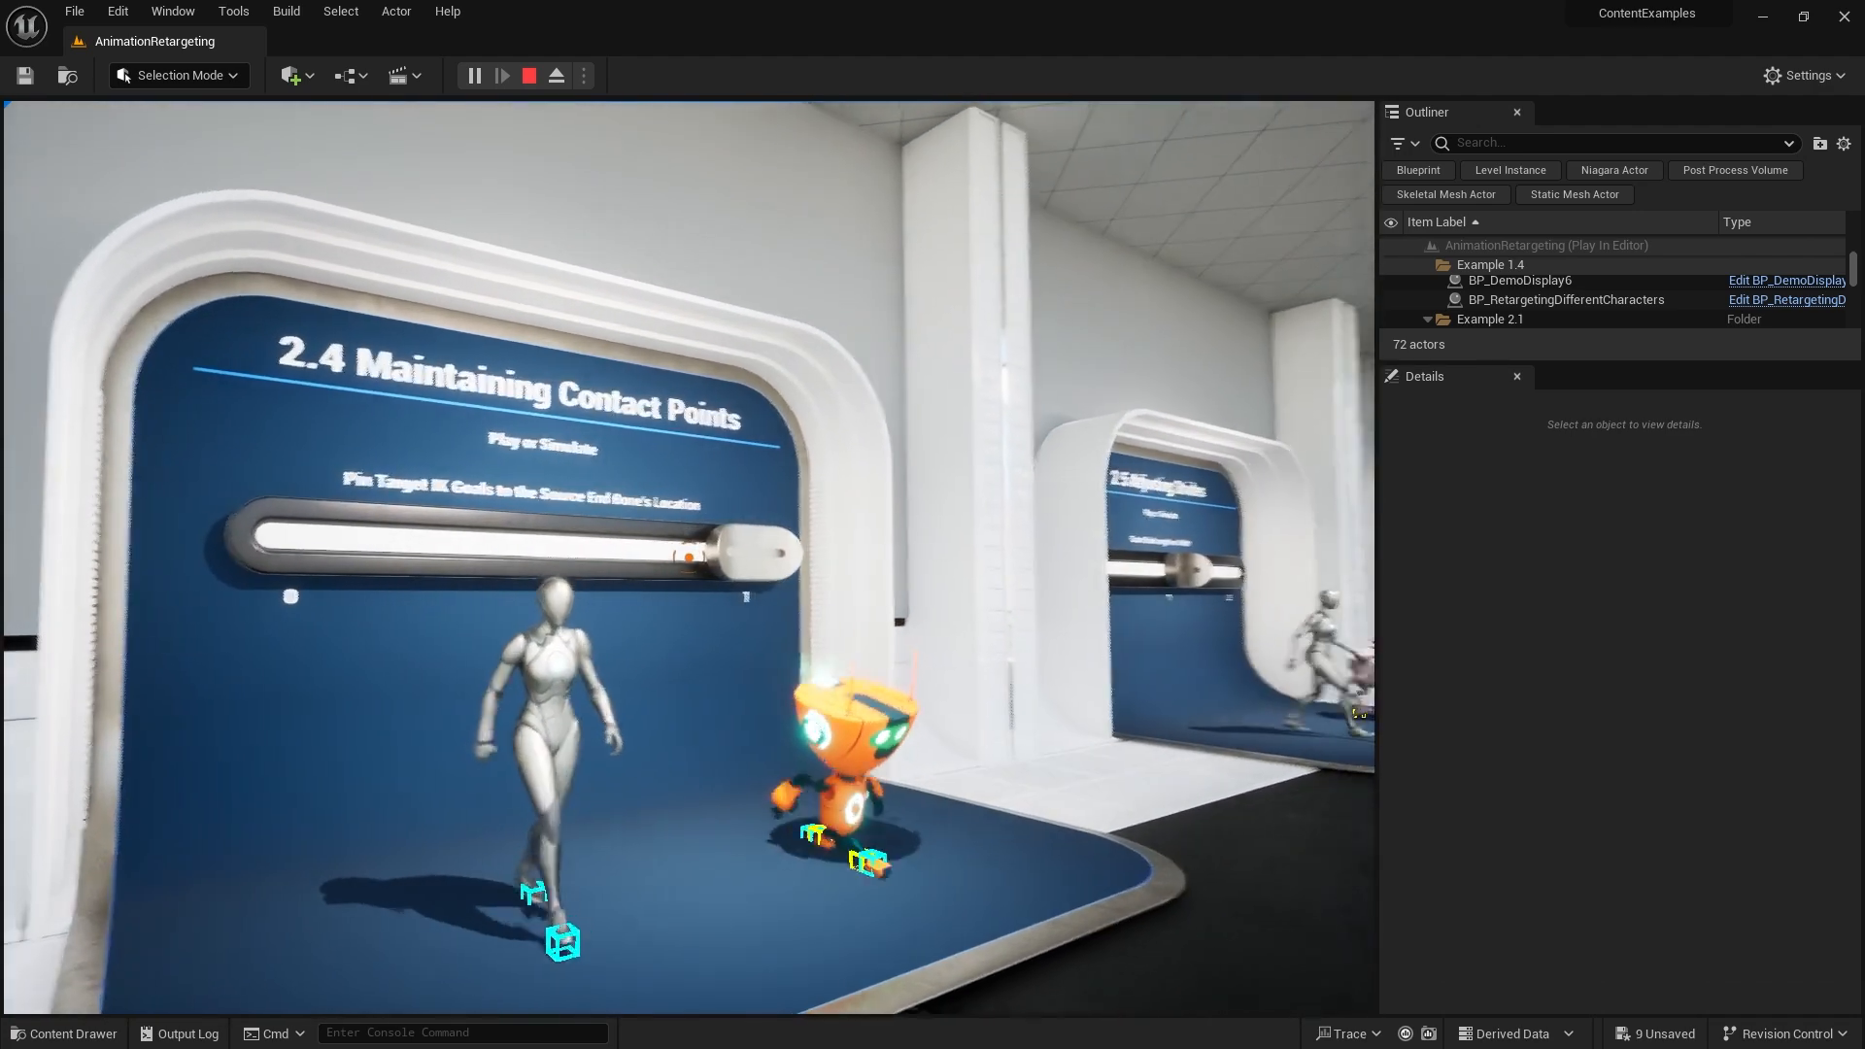
pyautogui.moveTo(688, 556); pyautogui.dragTo(458, 556)
pyautogui.moveTo(688, 557); pyautogui.dragTo(874, 558)
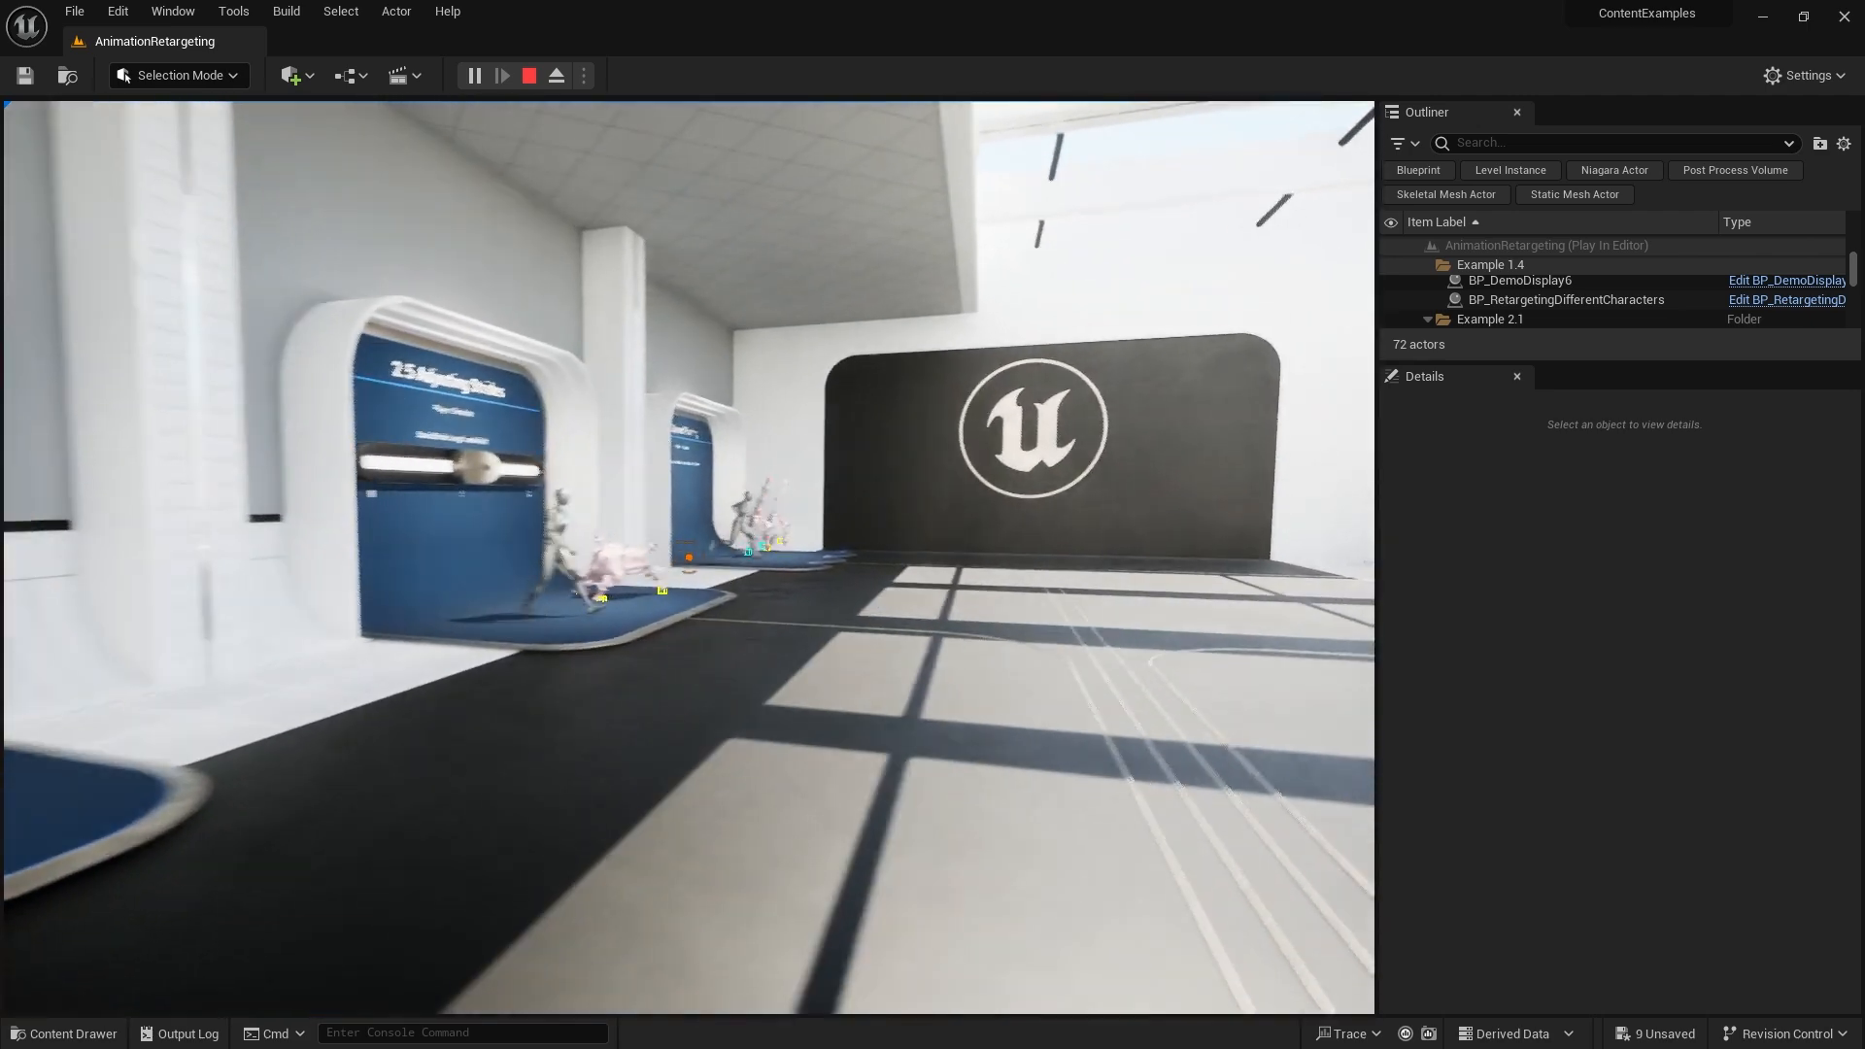
pyautogui.press('w')
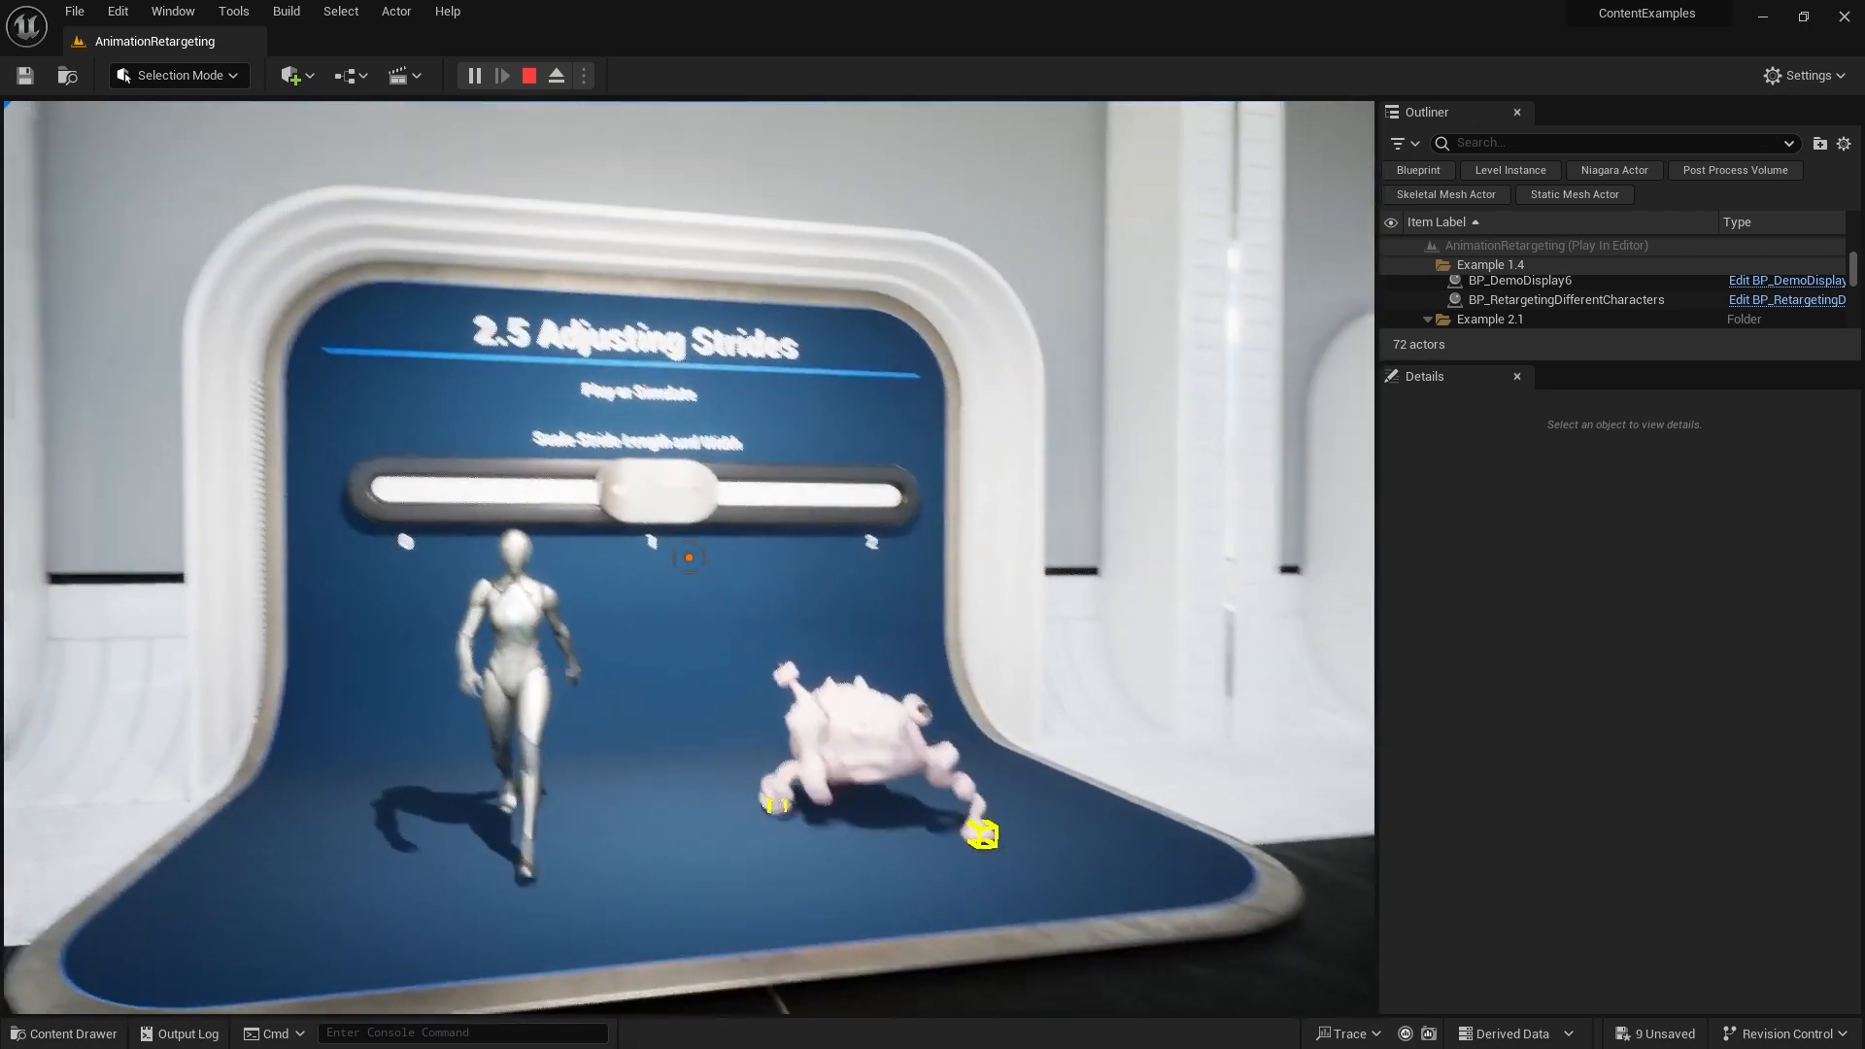
pyautogui.press('w')
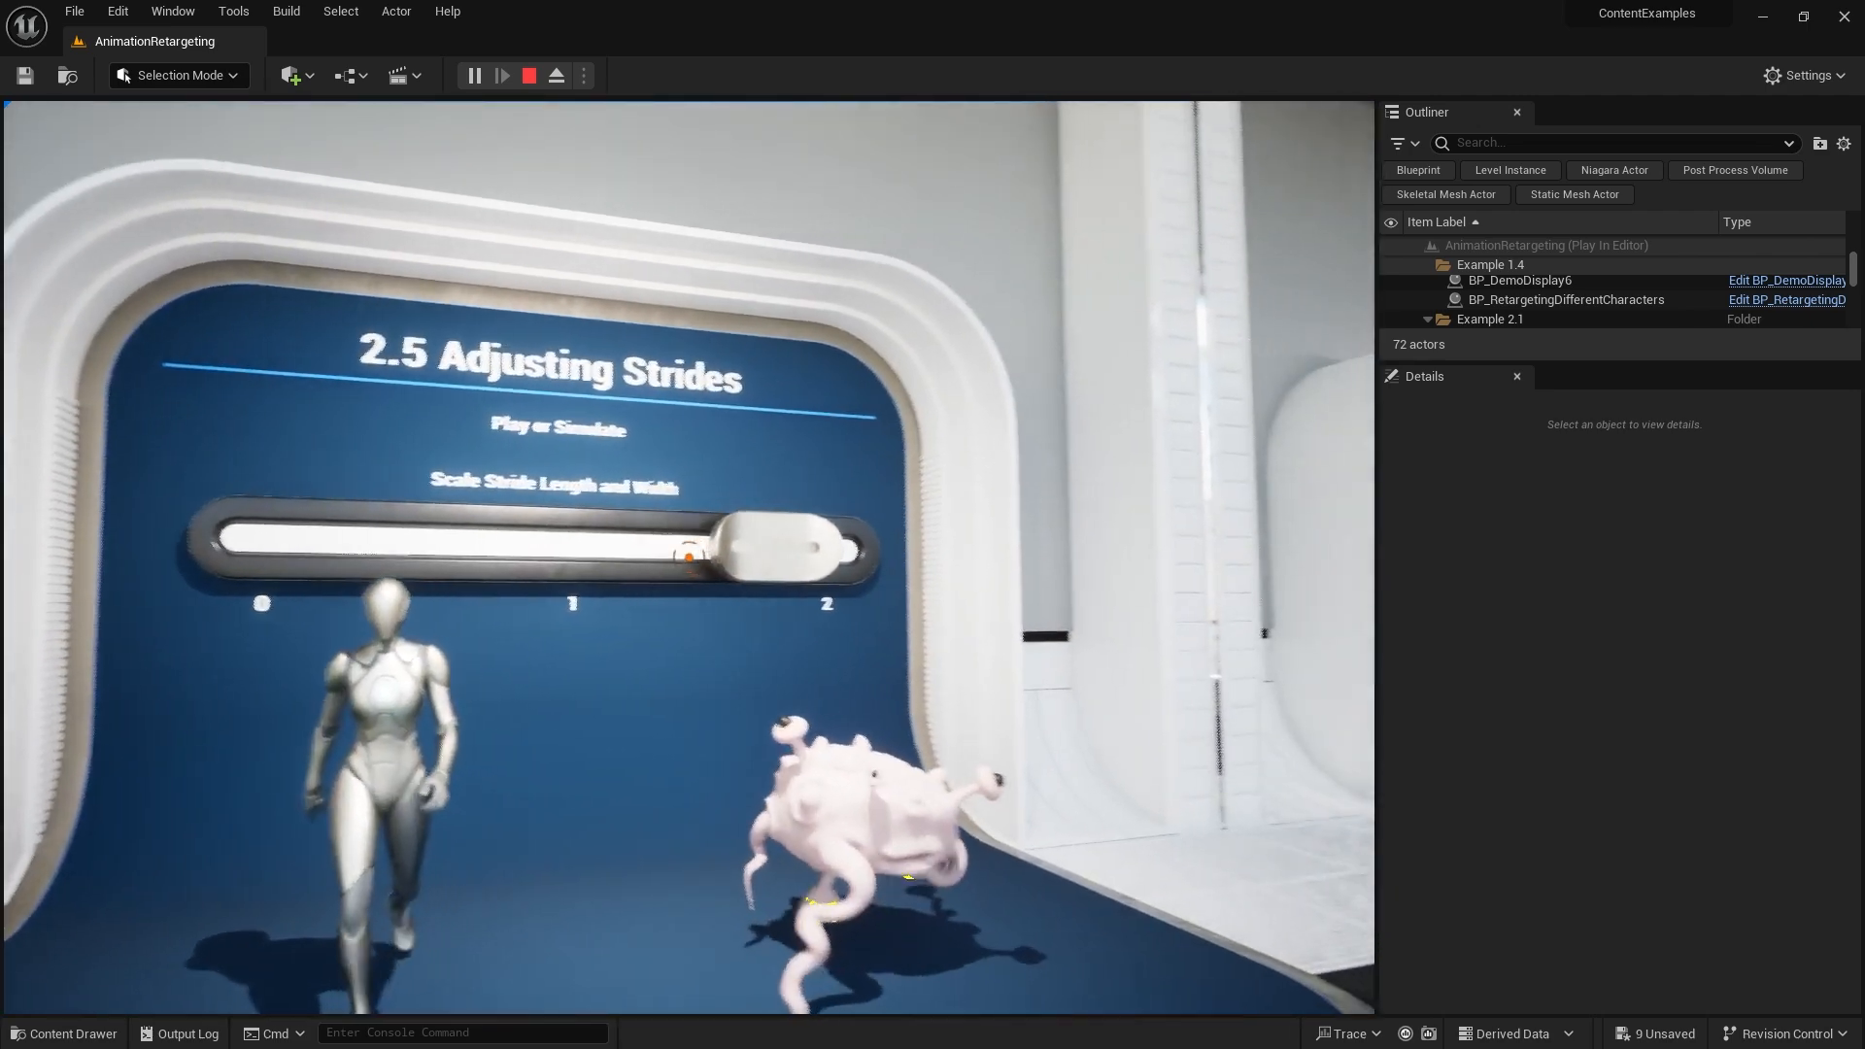
pyautogui.moveTo(689, 558); pyautogui.dragTo(488, 557)
pyautogui.moveTo(688, 557); pyautogui.dragTo(896, 557)
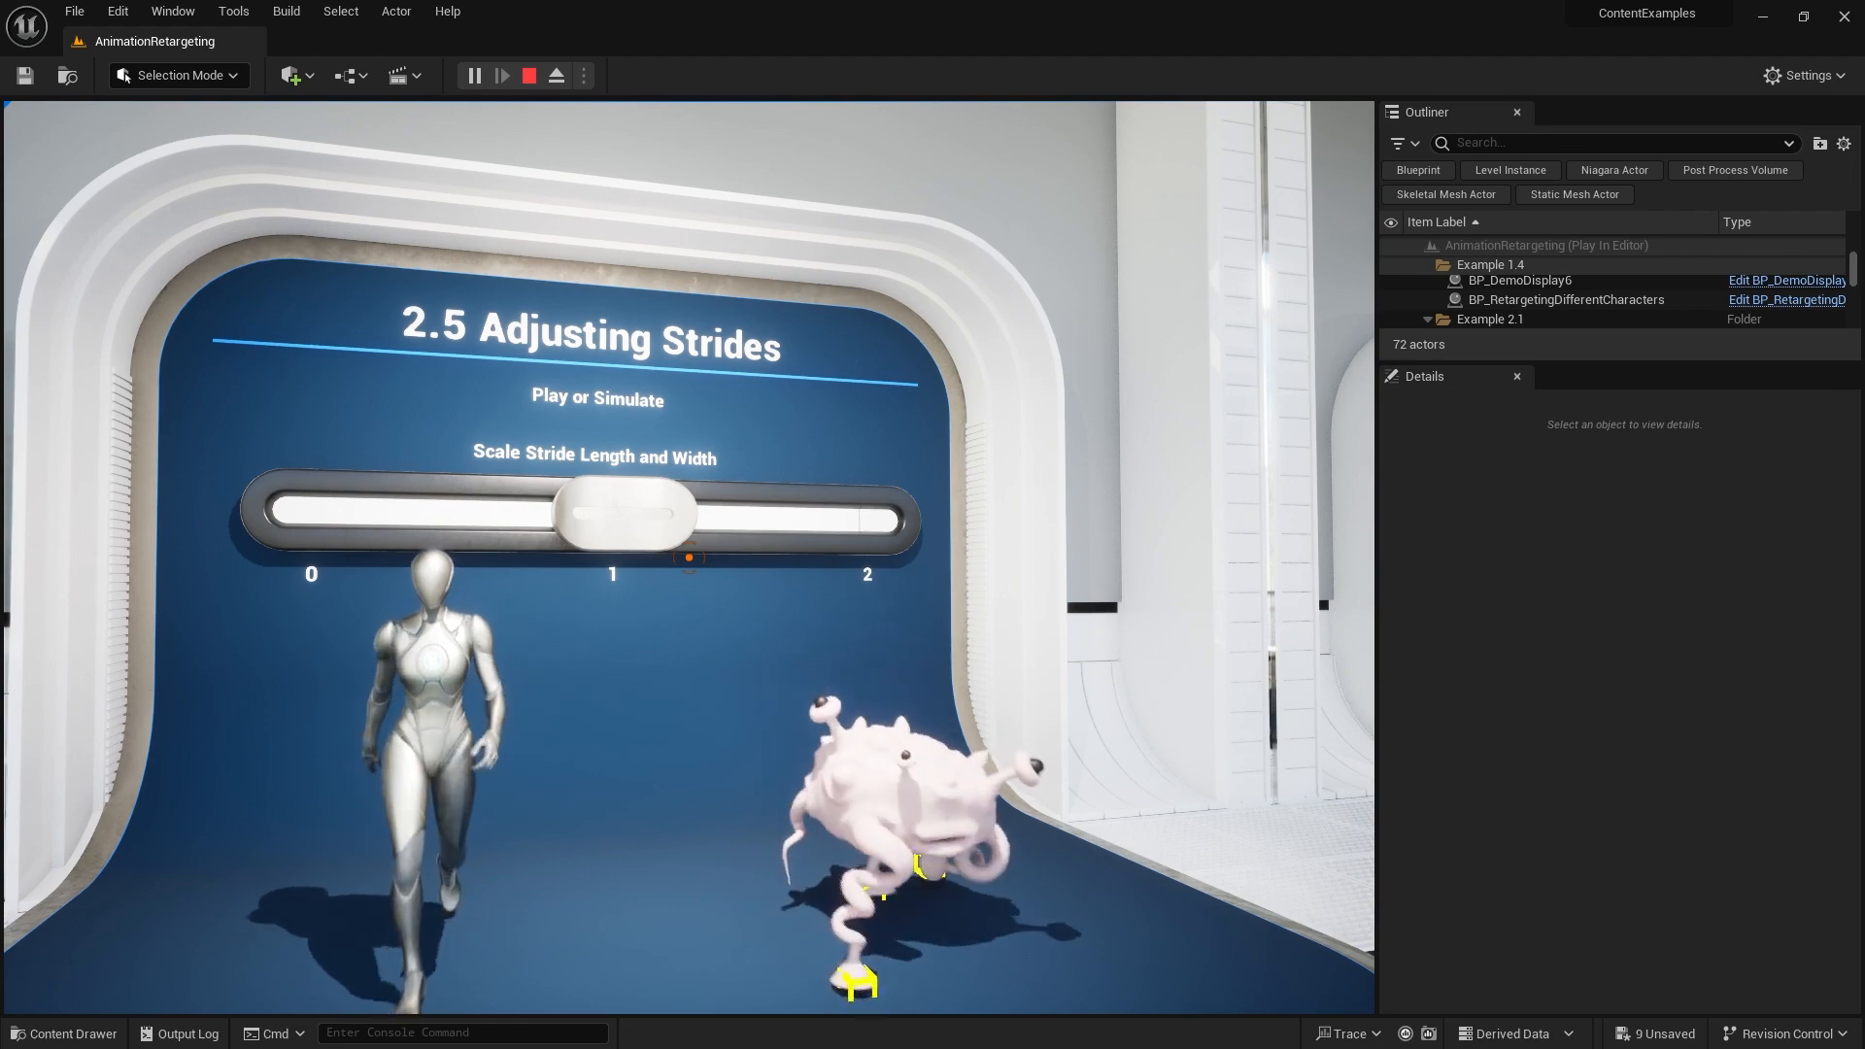
pyautogui.press('w')
pyautogui.press('s')
pyautogui.press('w')
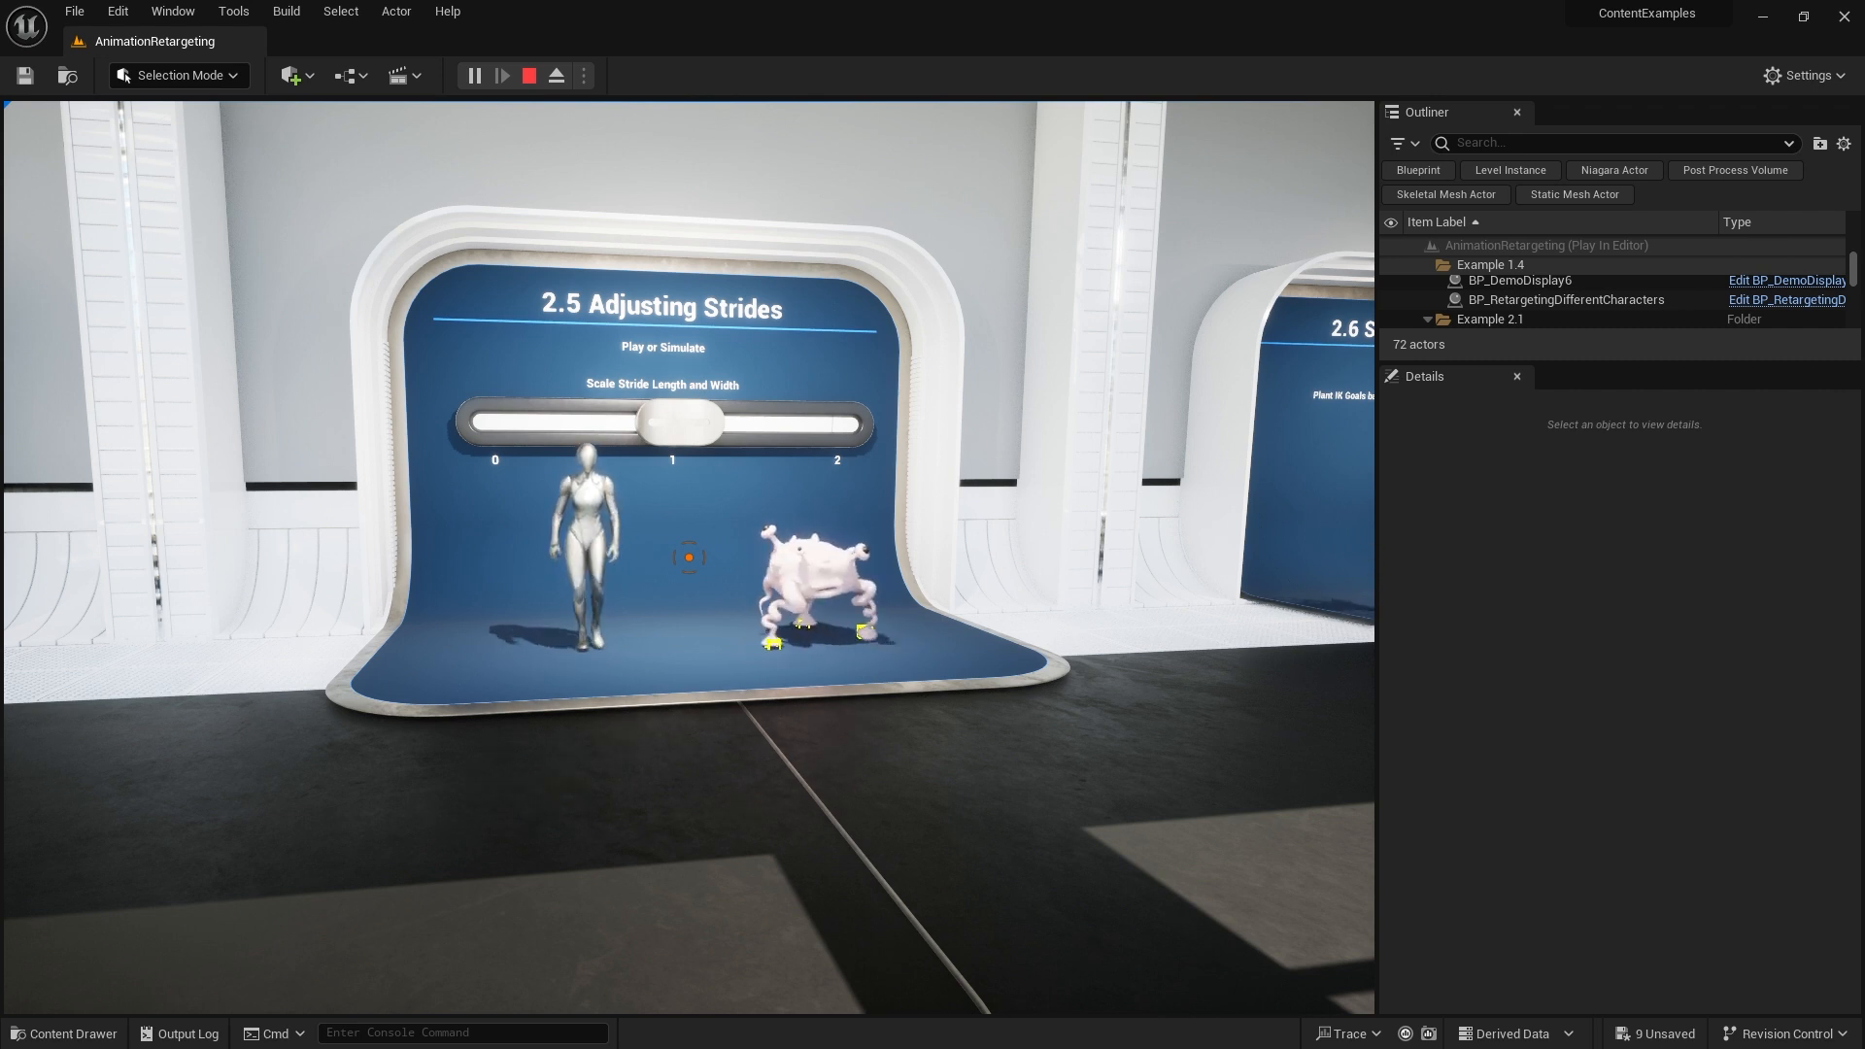
pyautogui.hotkey('shift', 'F1')
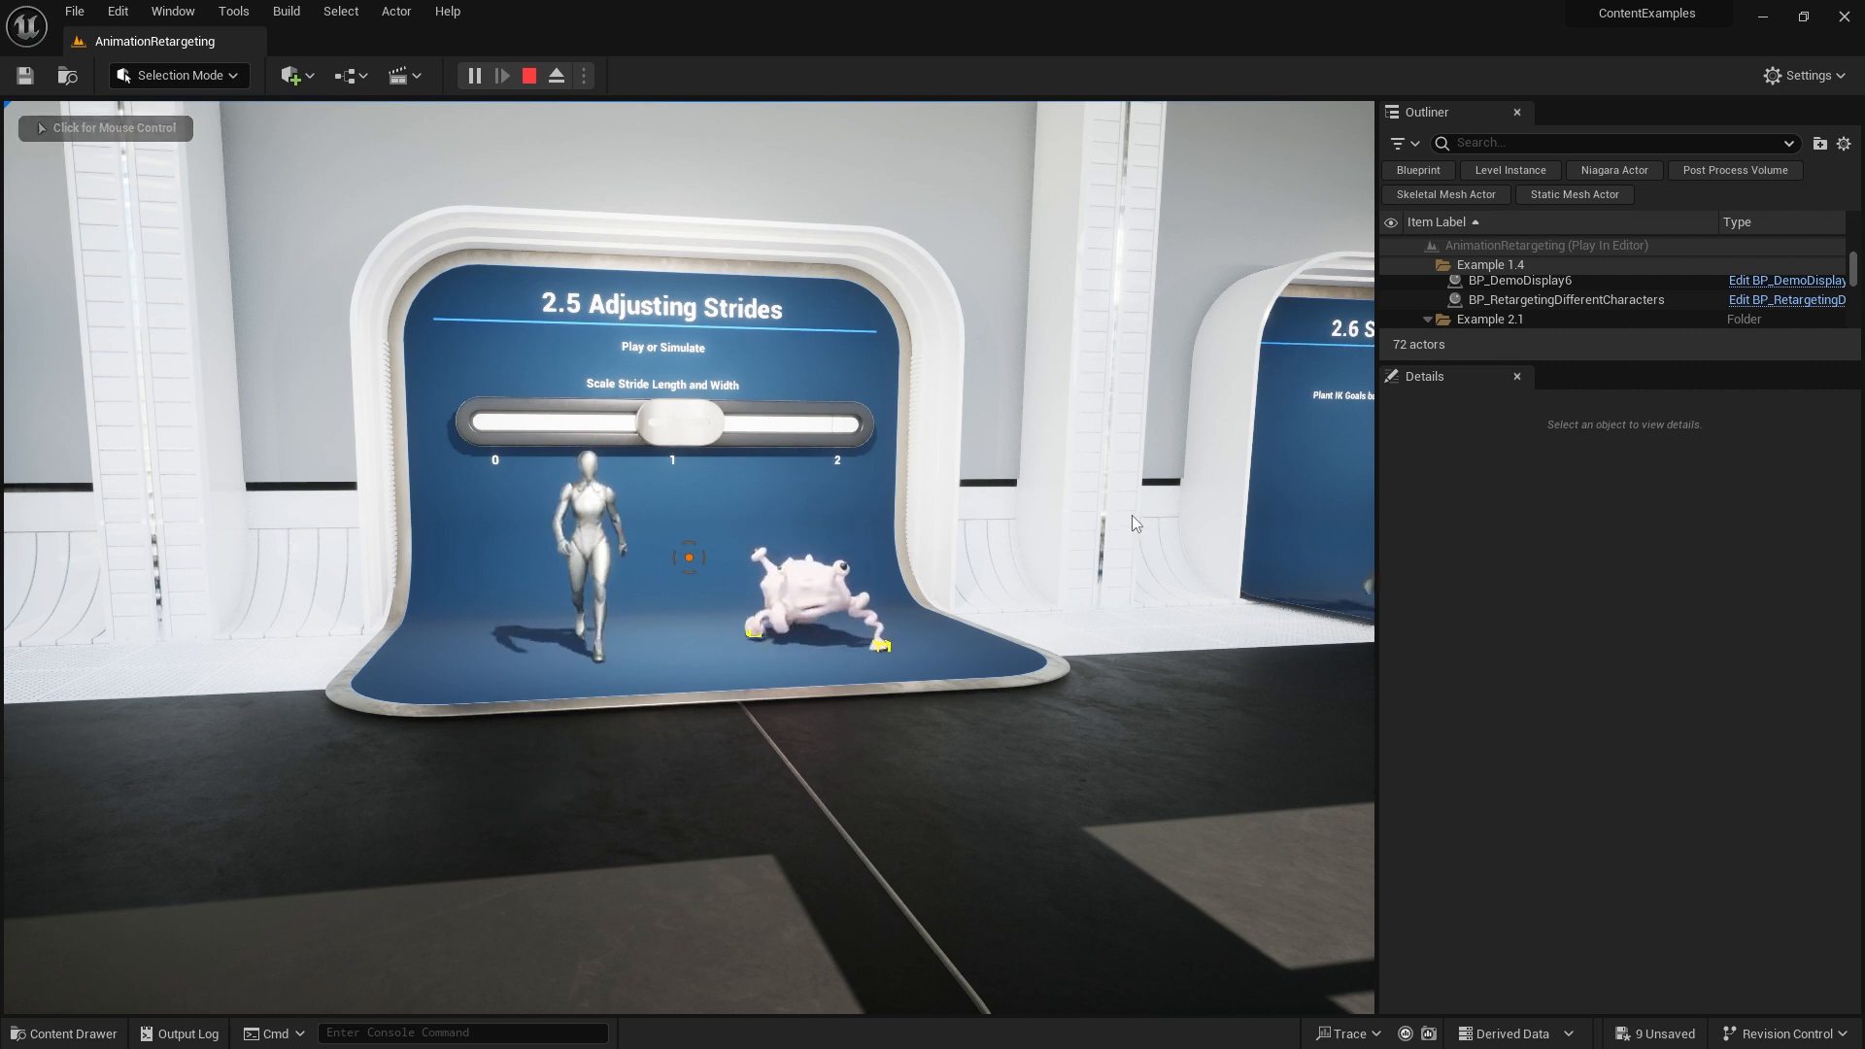
# Read through the IK Rig Retargeting documentation page in the web browser
pyautogui.click(321, 493)
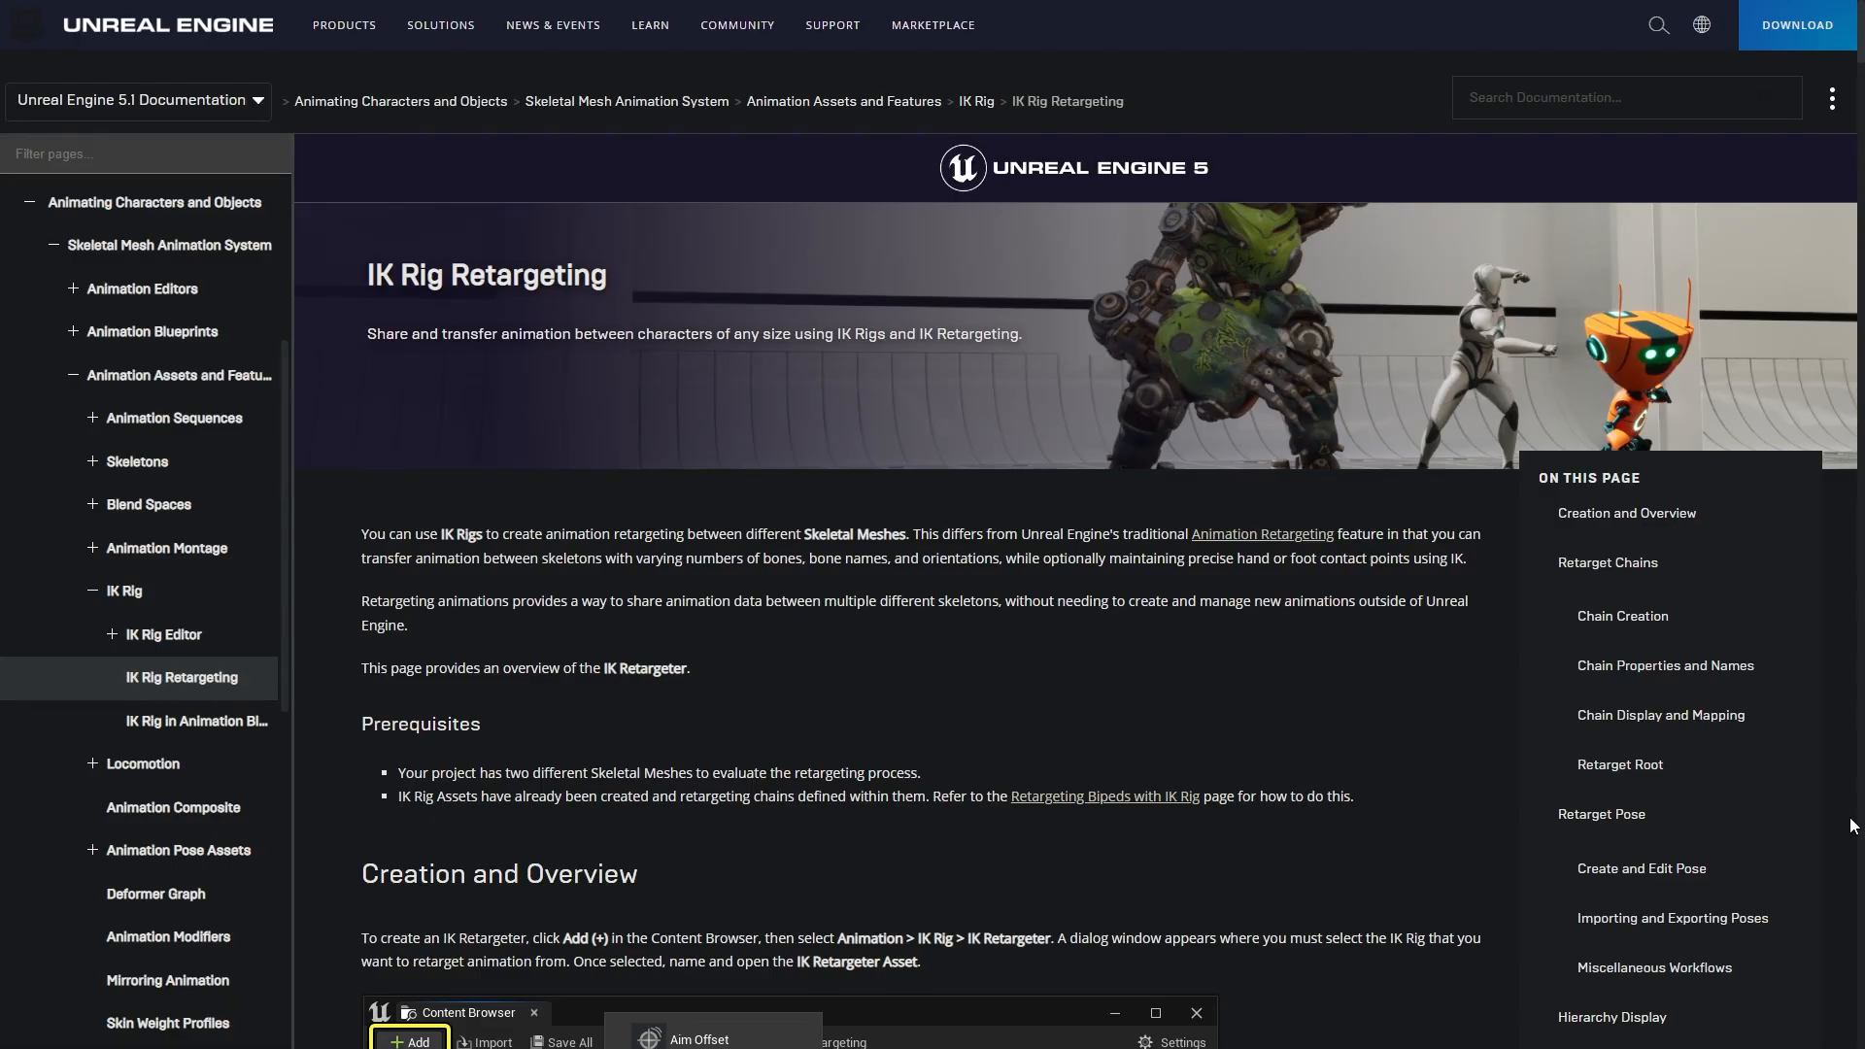
pyautogui.scroll(-10, 1851, 825)
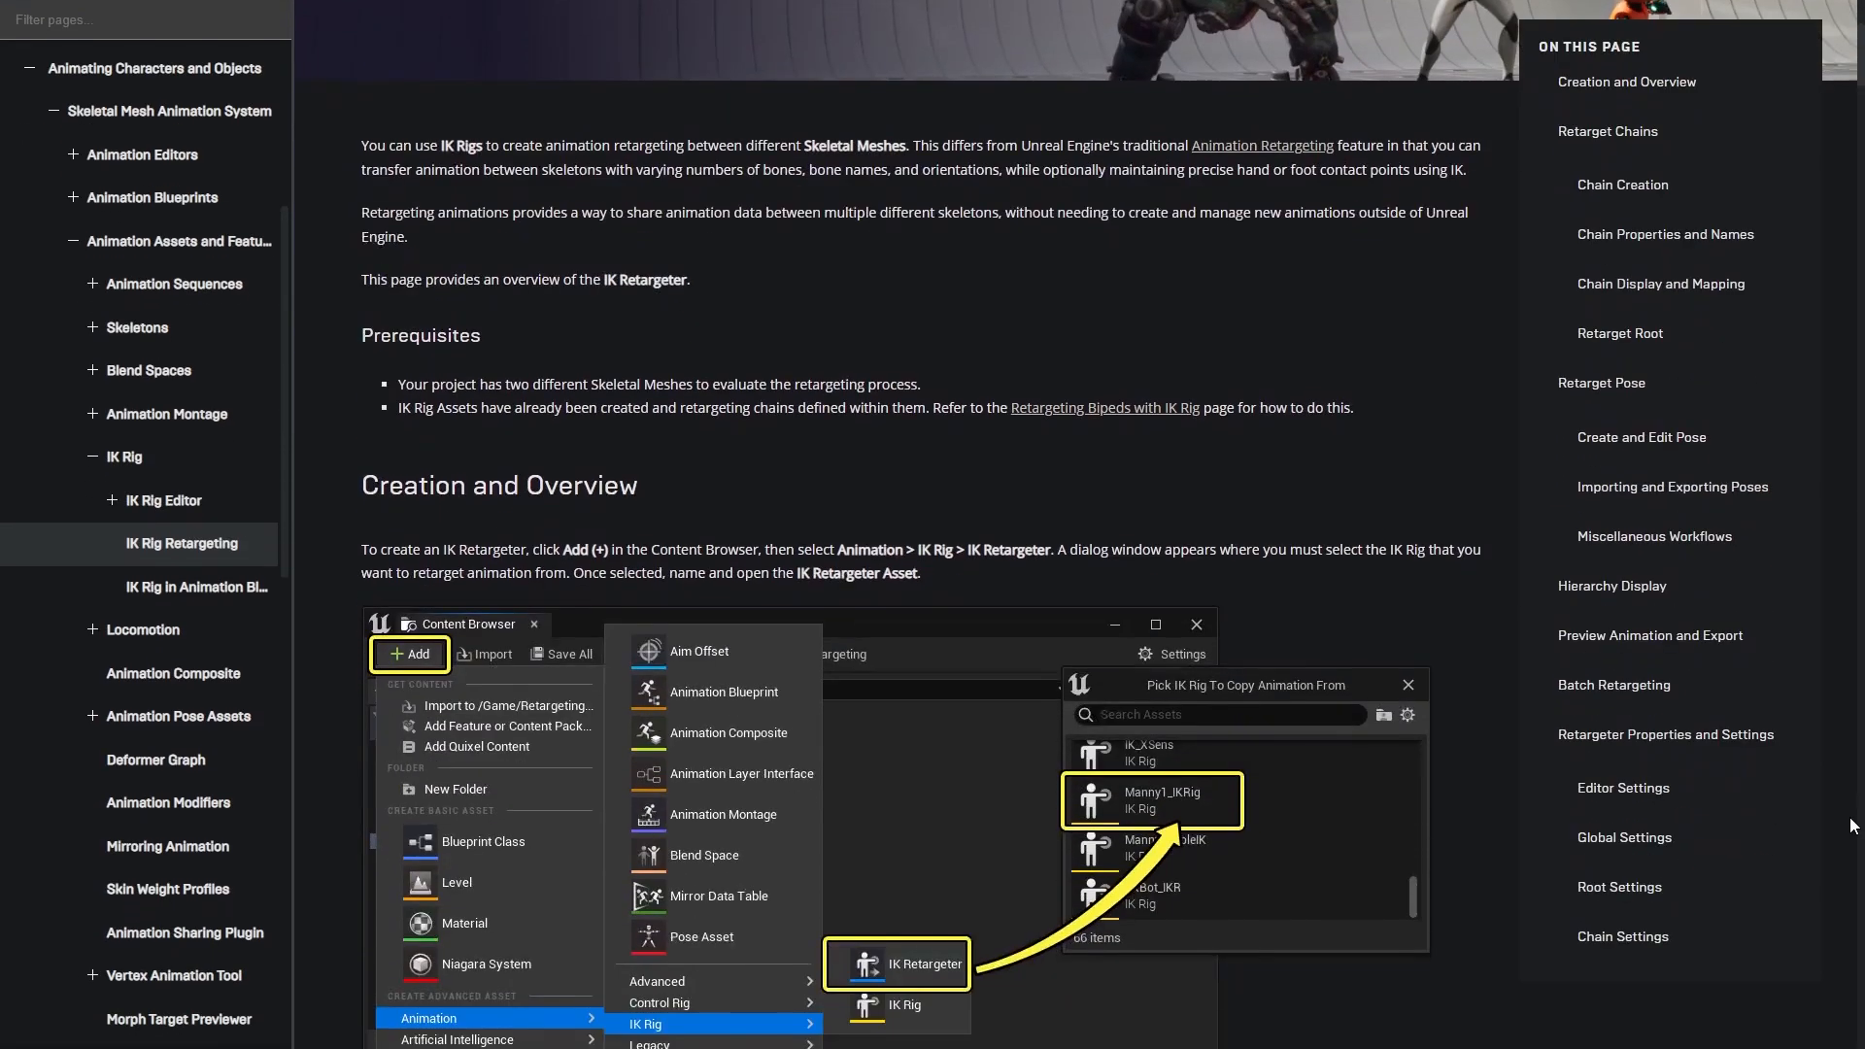
pyautogui.scroll(-10, 1851, 825)
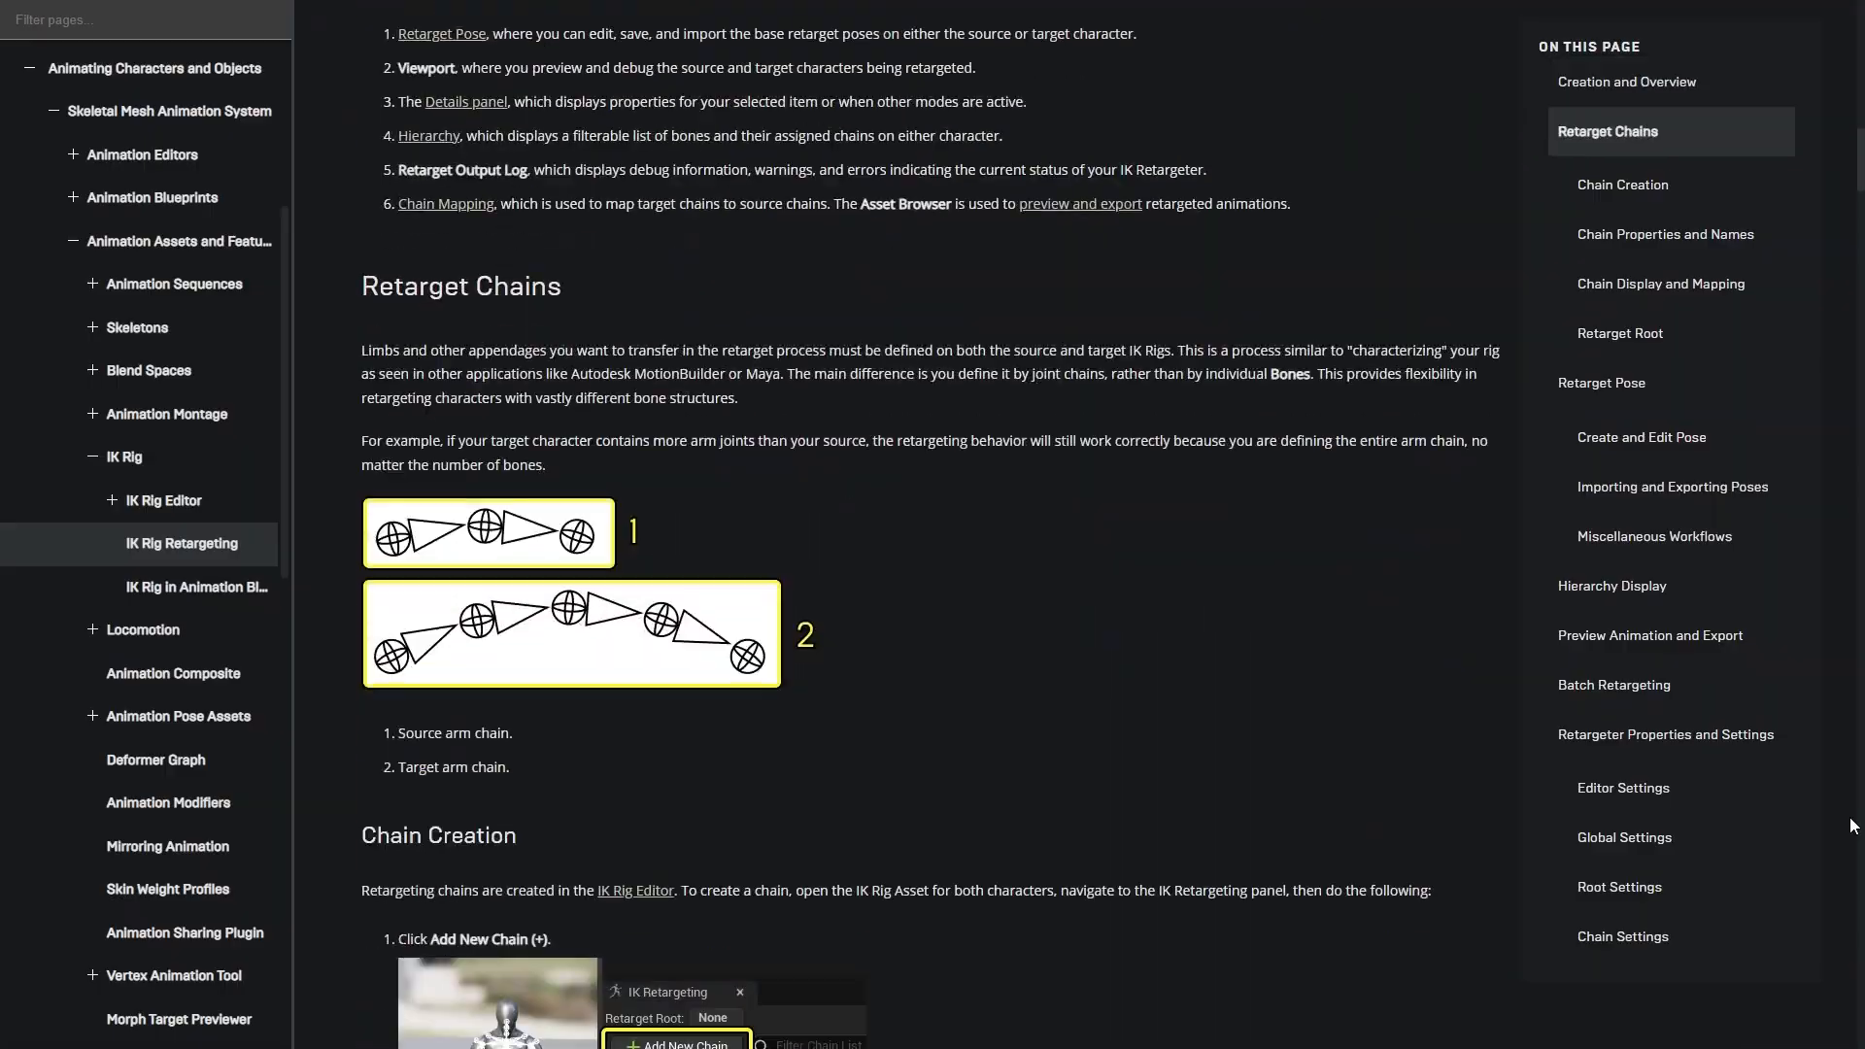